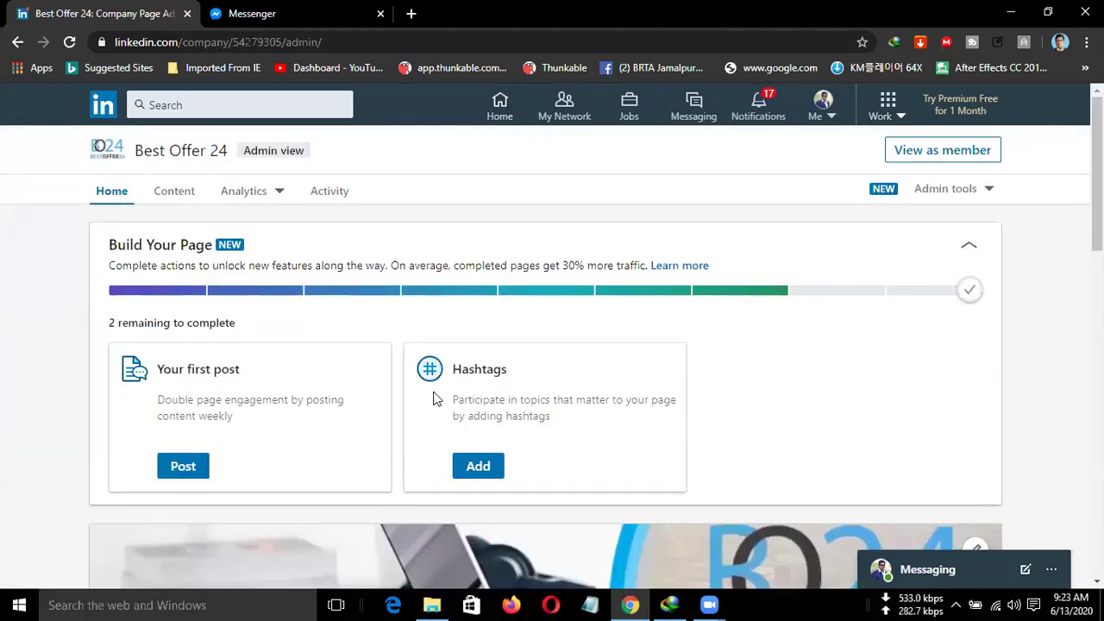
Open the all-hashtag.com link shared in the Messenger conversation.
{"action": "scroll", "coordinate": [433, 397], "scroll_direction": "down", "scroll_amount": 3}
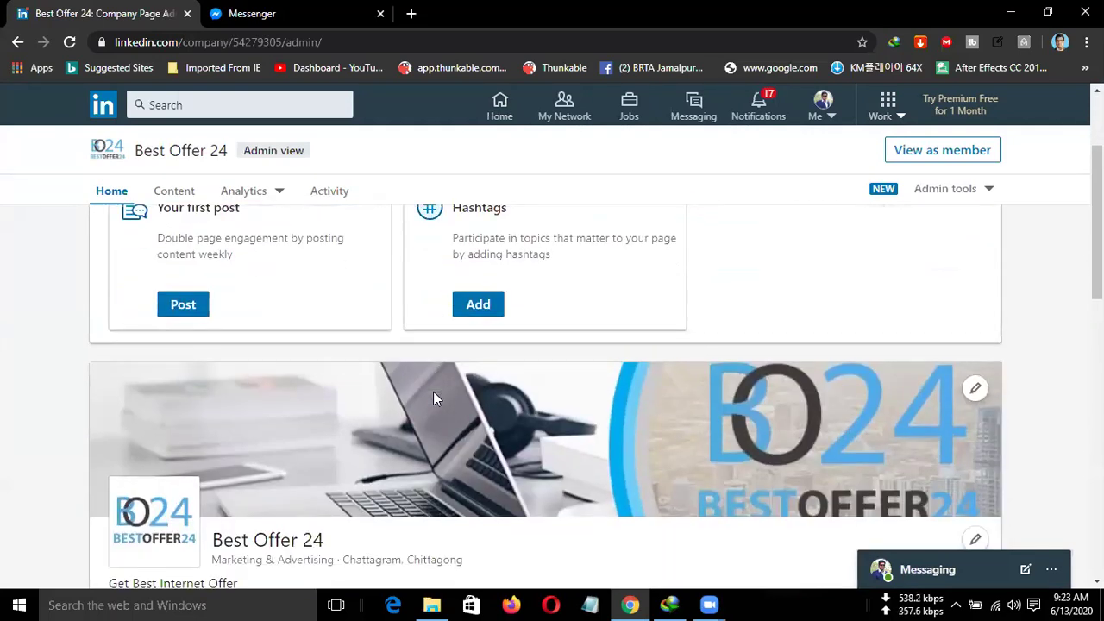
{"action": "scroll", "coordinate": [433, 397], "scroll_direction": "up", "scroll_amount": 1}
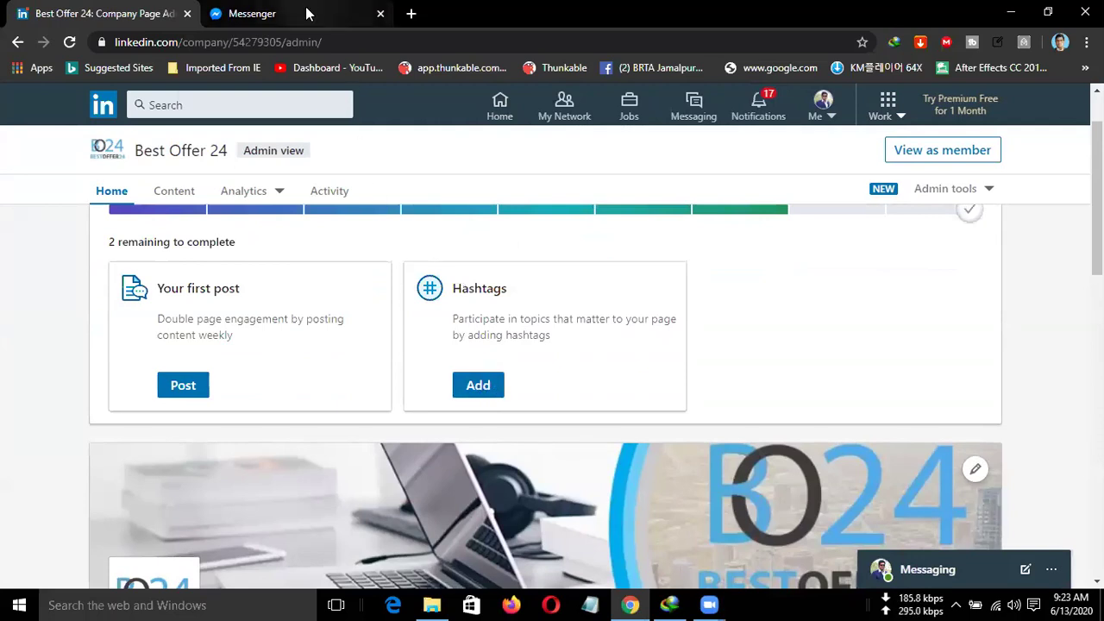
{"action": "left_click", "coordinate": [310, 13]}
{"action": "left_click", "coordinate": [442, 419]}
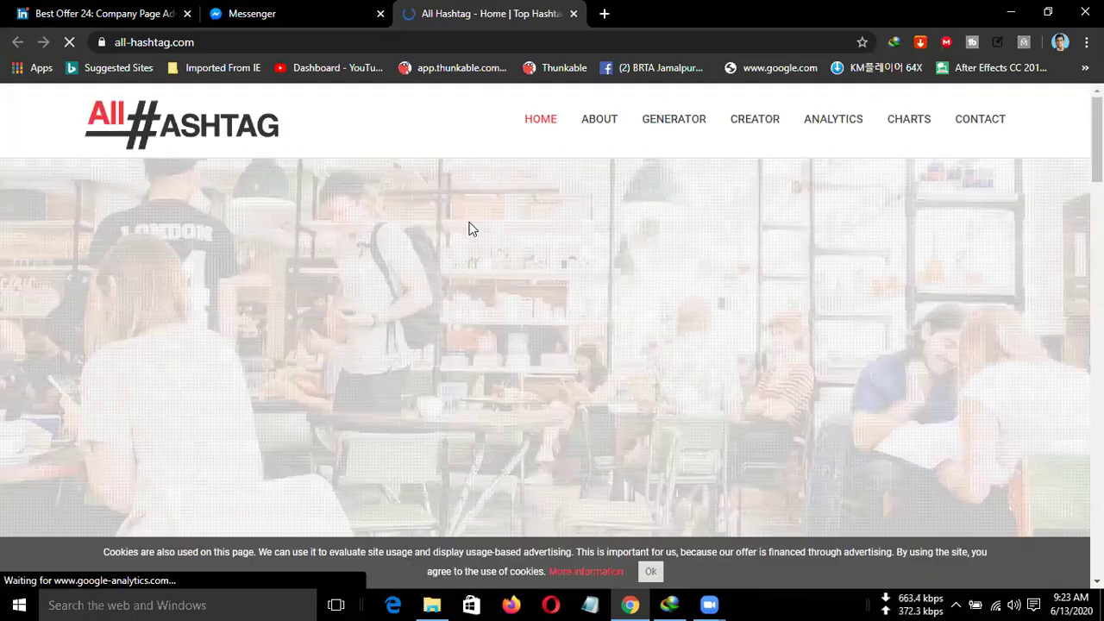
Generate 30 random hashtags for 'makemoney' on All Hashtag, copy them, and return to LinkedIn.
{"action": "scroll", "coordinate": [570, 362], "scroll_direction": "down", "scroll_amount": 2}
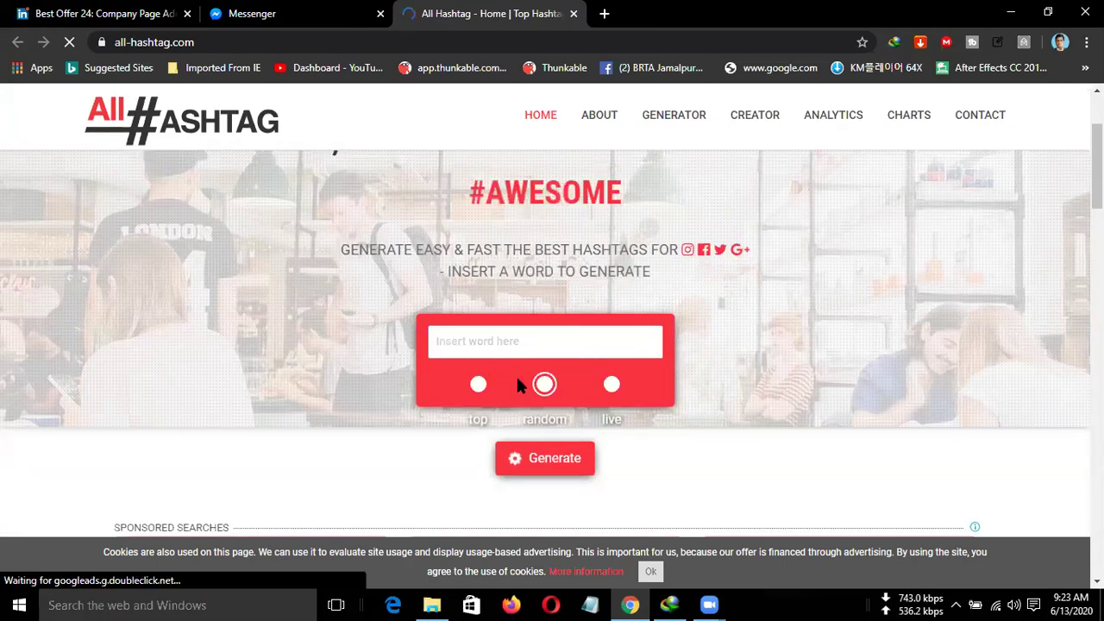
{"action": "scroll", "coordinate": [515, 374], "scroll_direction": "down", "scroll_amount": 2}
{"action": "left_click", "coordinate": [487, 183]}
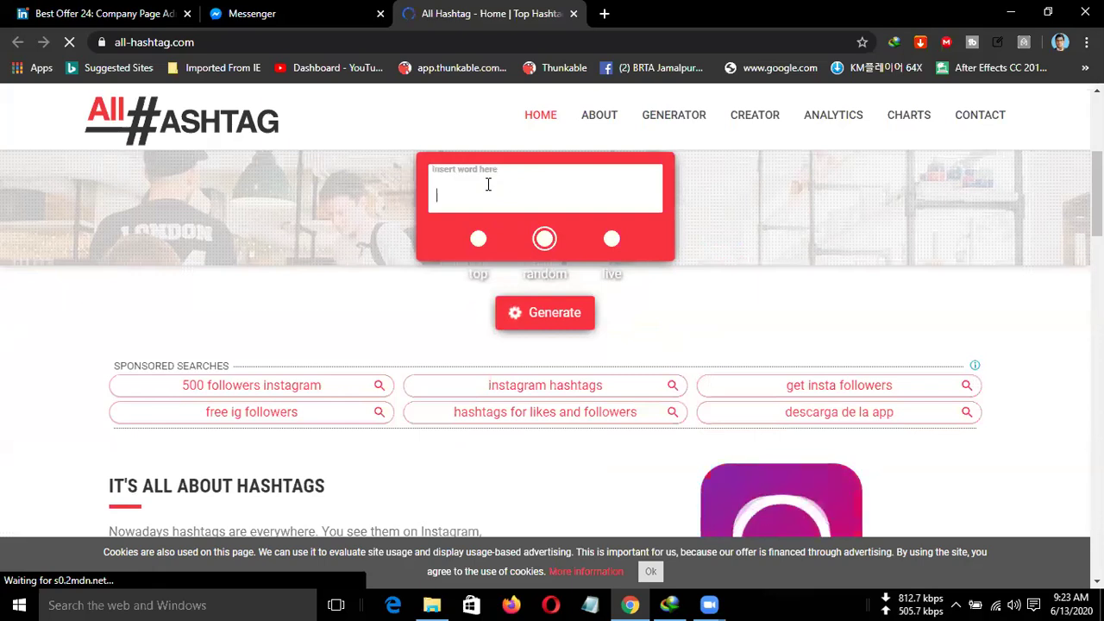
{"action": "type", "text": "m"}
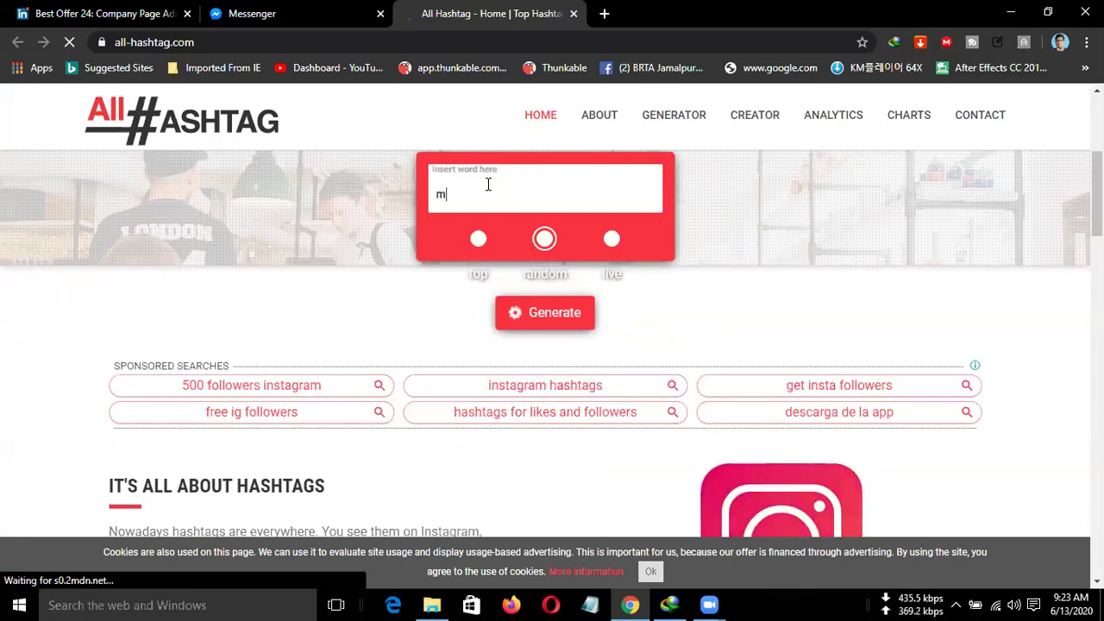
{"action": "type", "text": "akemon"}
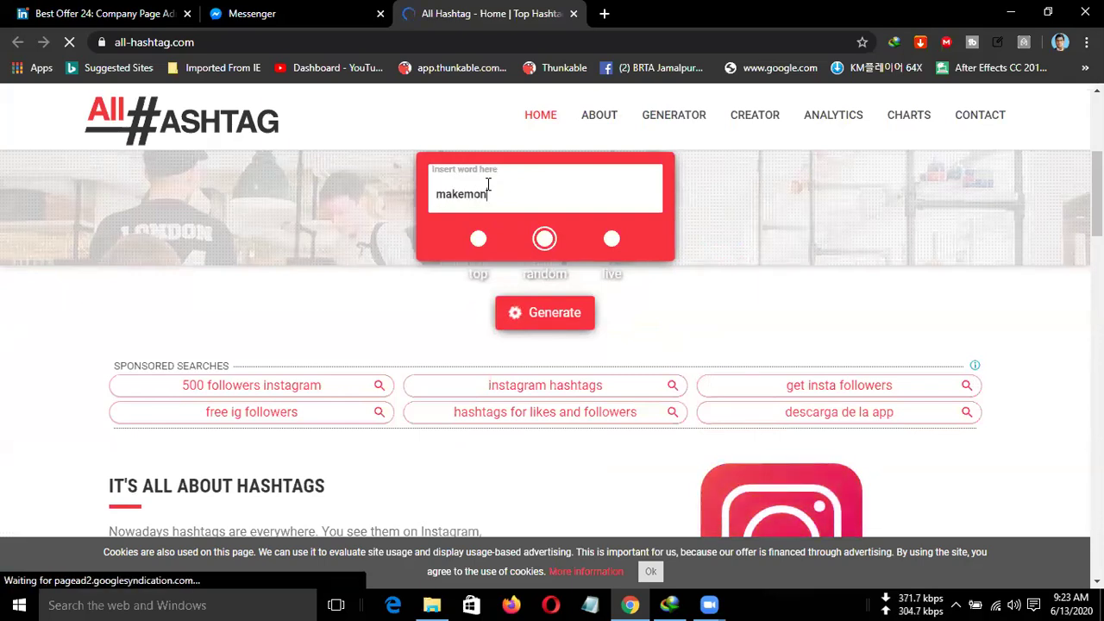
{"action": "type", "text": "ey"}
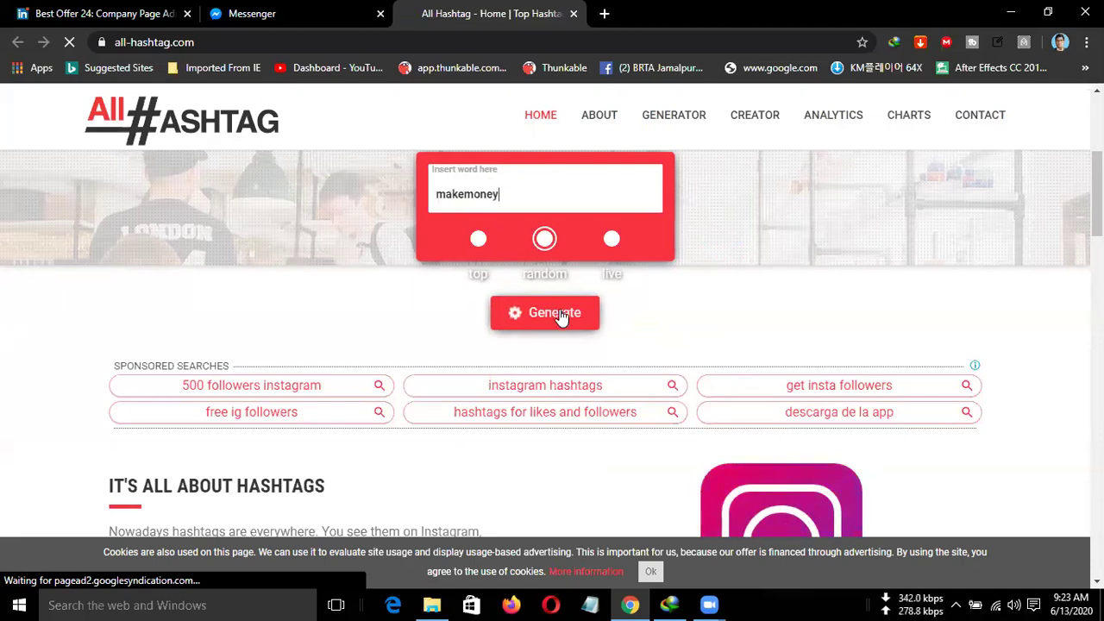
{"action": "left_click", "coordinate": [565, 316]}
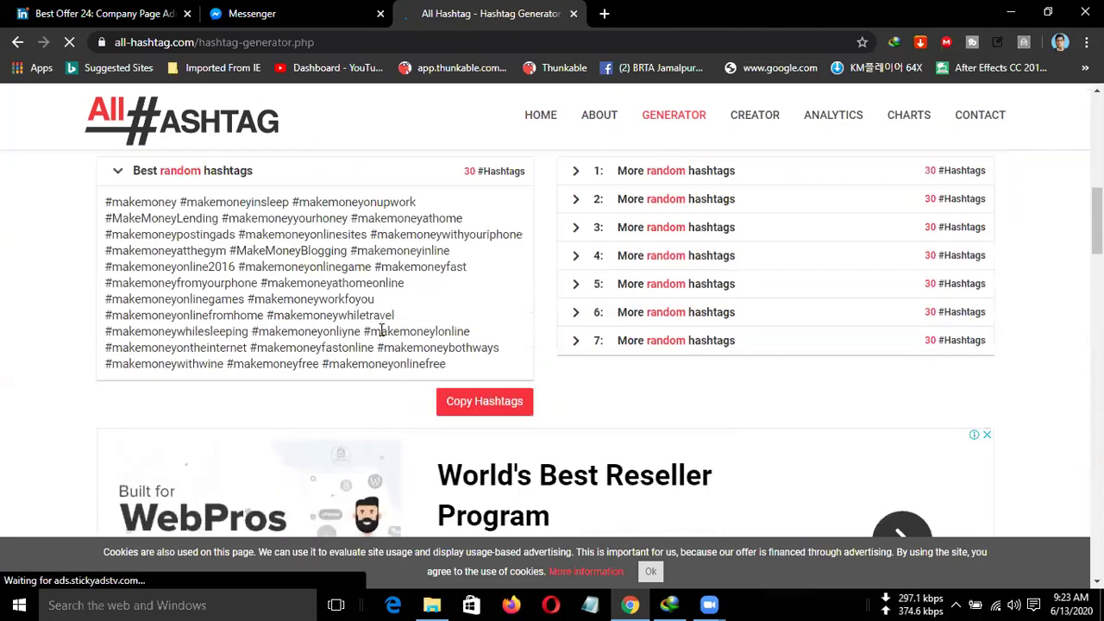
{"action": "left_click", "coordinate": [485, 401]}
{"action": "left_click", "coordinate": [366, 19]}
Paste the whole copied hashtag list as a page hashtag, then discard the failed edit.
{"action": "left_click", "coordinate": [125, 14]}
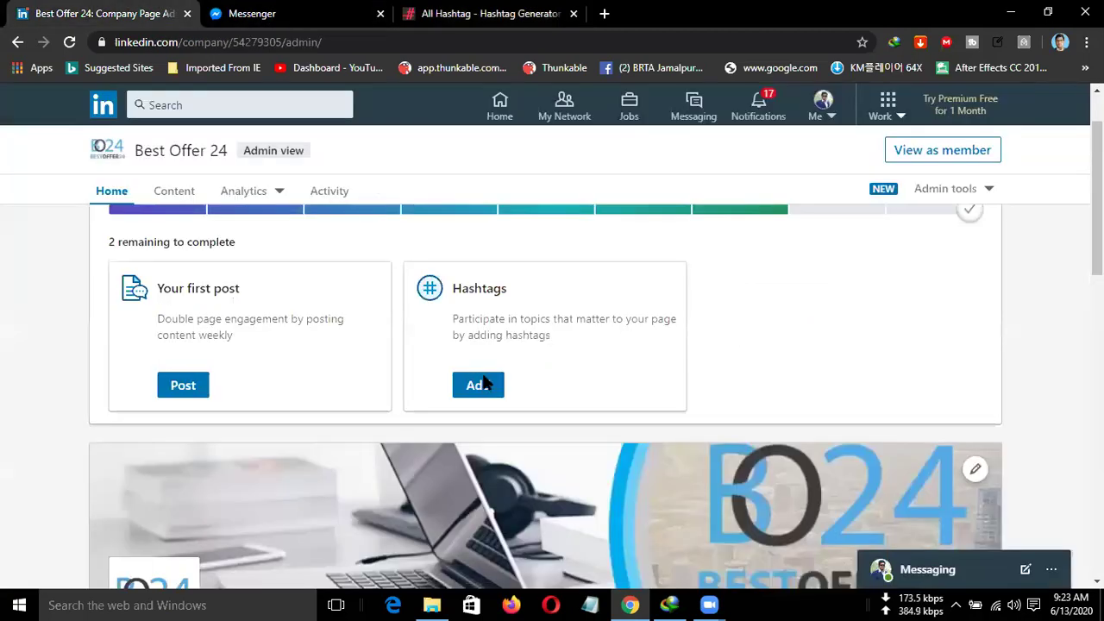
{"action": "left_click", "coordinate": [479, 385]}
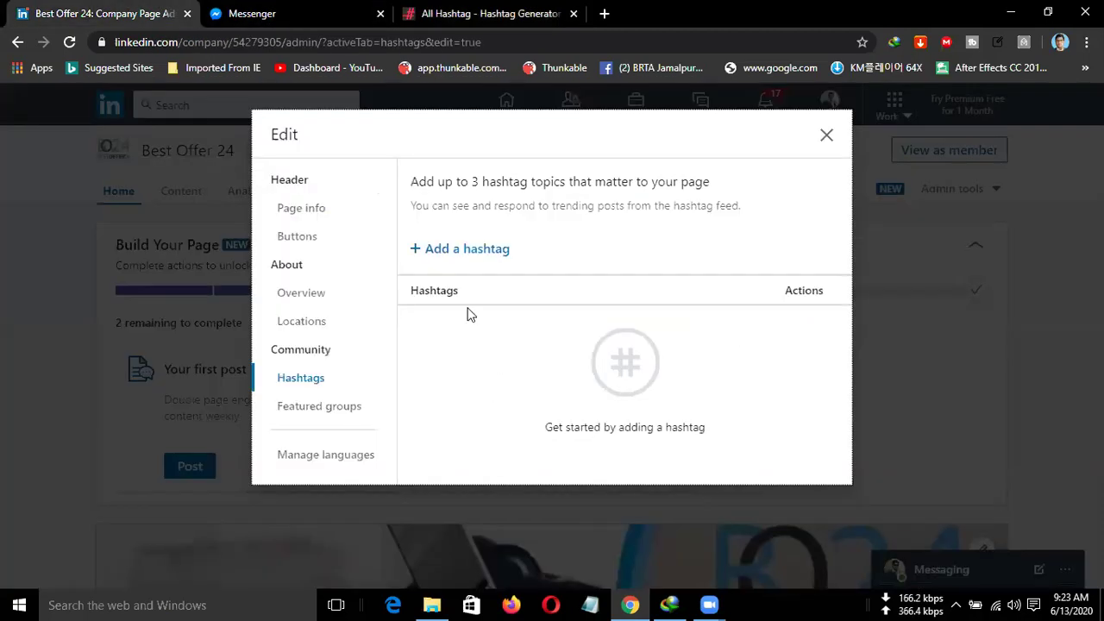
{"action": "left_click", "coordinate": [433, 248]}
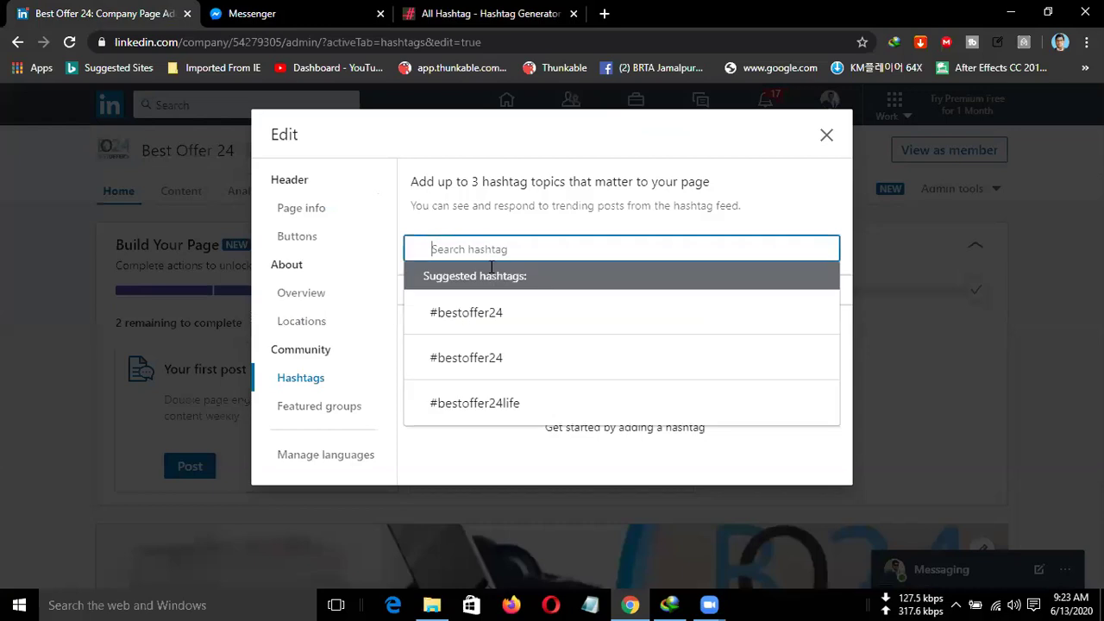
{"action": "key", "text": "ctrl+v"}
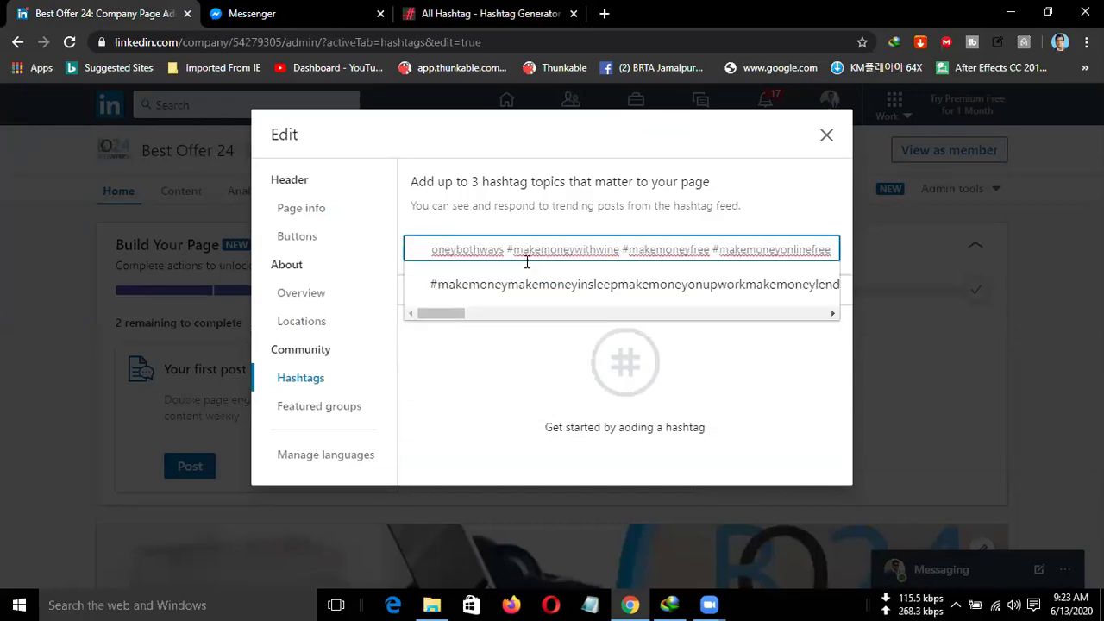
{"action": "left_click", "coordinate": [562, 288]}
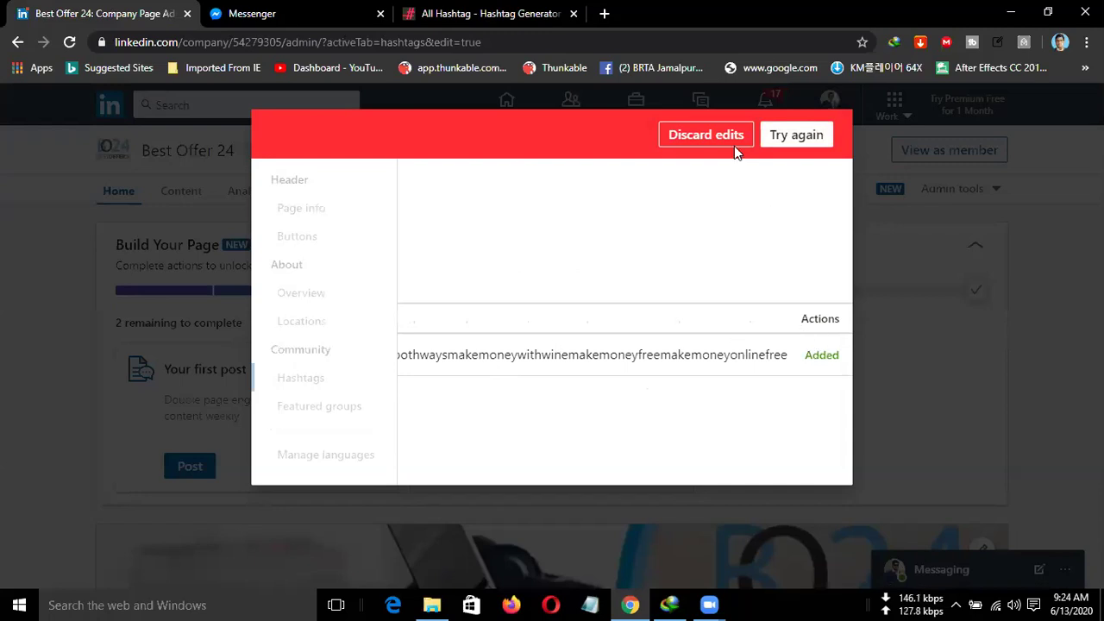
{"action": "left_click", "coordinate": [799, 145]}
{"action": "left_click", "coordinate": [720, 143]}
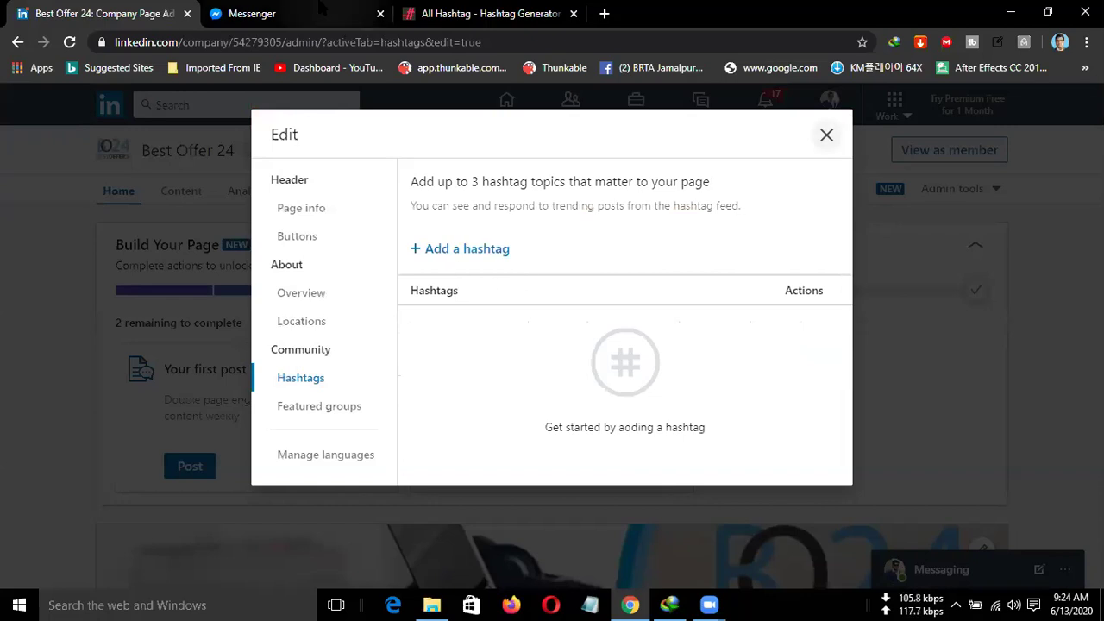
Copy 'makemoney' from the generated list and add #makemoney as a page hashtag.
{"action": "key", "text": "ctrl+shift+Tab"}
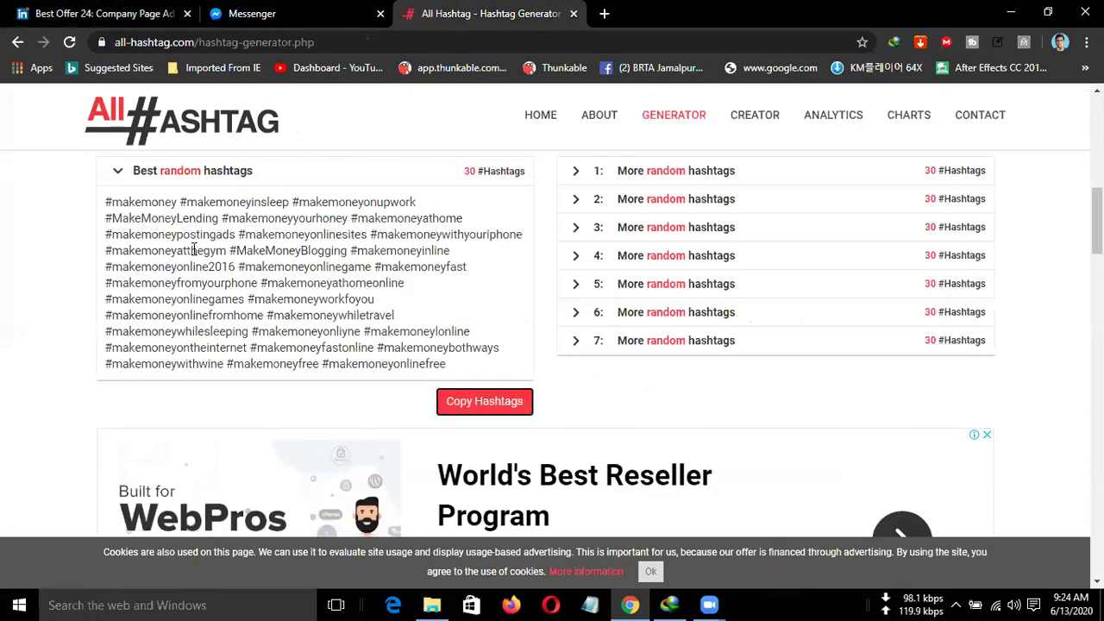
{"action": "double_click", "coordinate": [129, 202]}
{"action": "left_click_drag", "start_coordinate": [194, 203], "coordinate": [182, 204]}
{"action": "key", "text": "ctrl+c"}
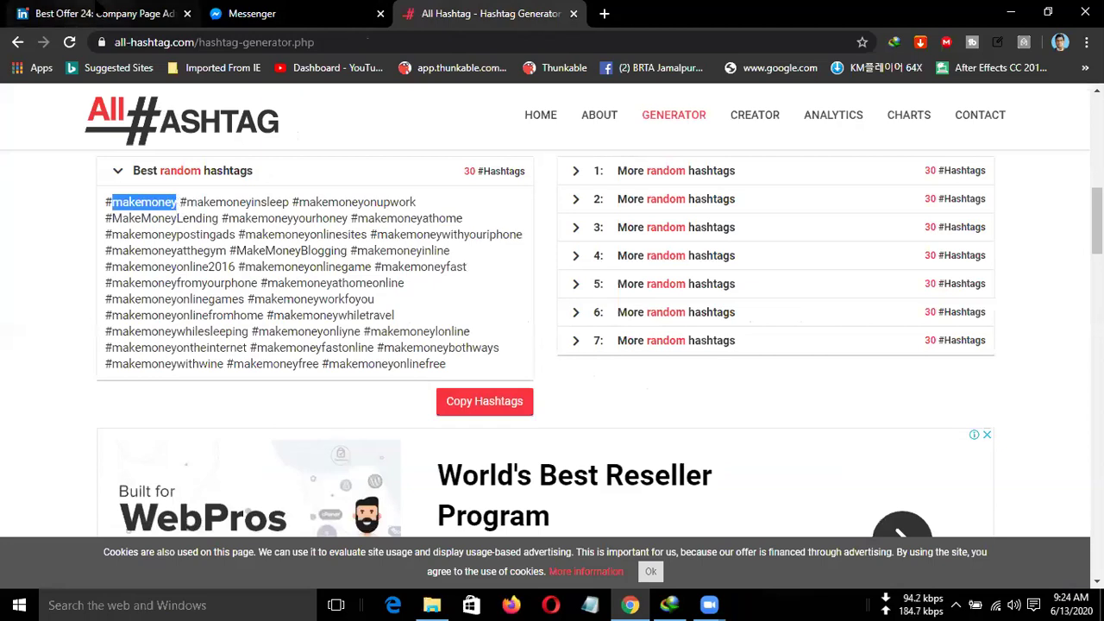
{"action": "left_click", "coordinate": [101, 13]}
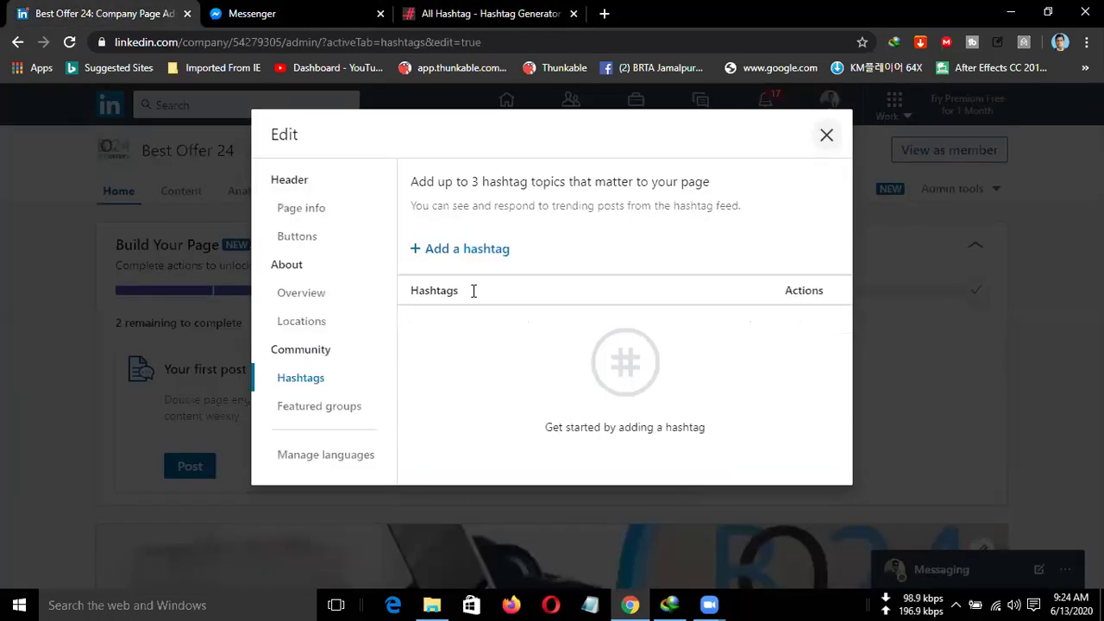
{"action": "left_click", "coordinate": [433, 250]}
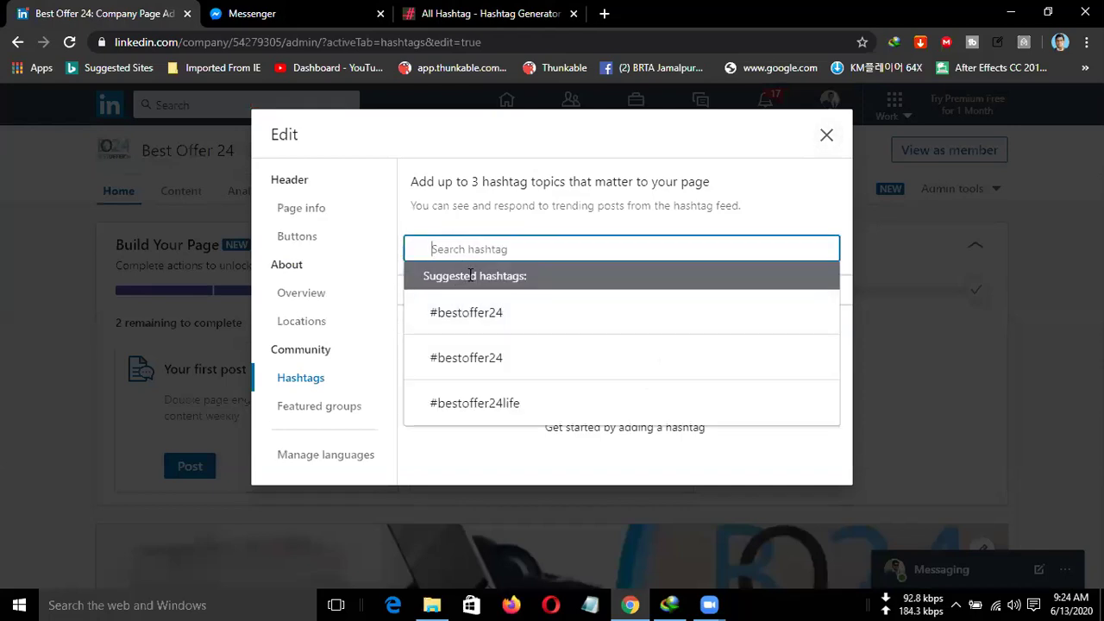
{"action": "key", "text": "ctrl+v"}
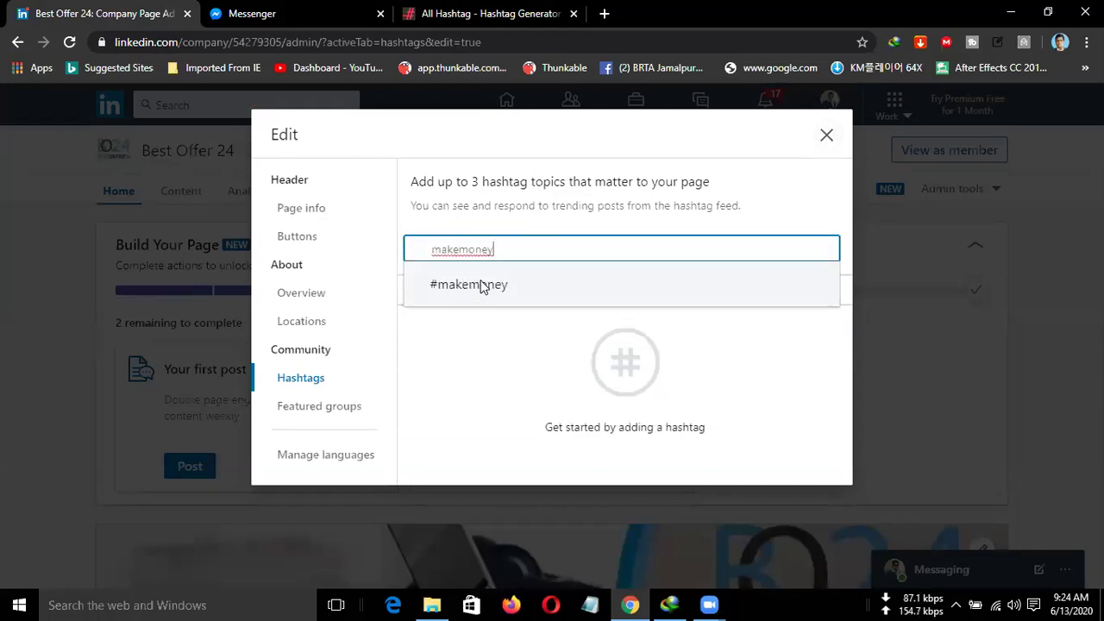
{"action": "left_click", "coordinate": [483, 285]}
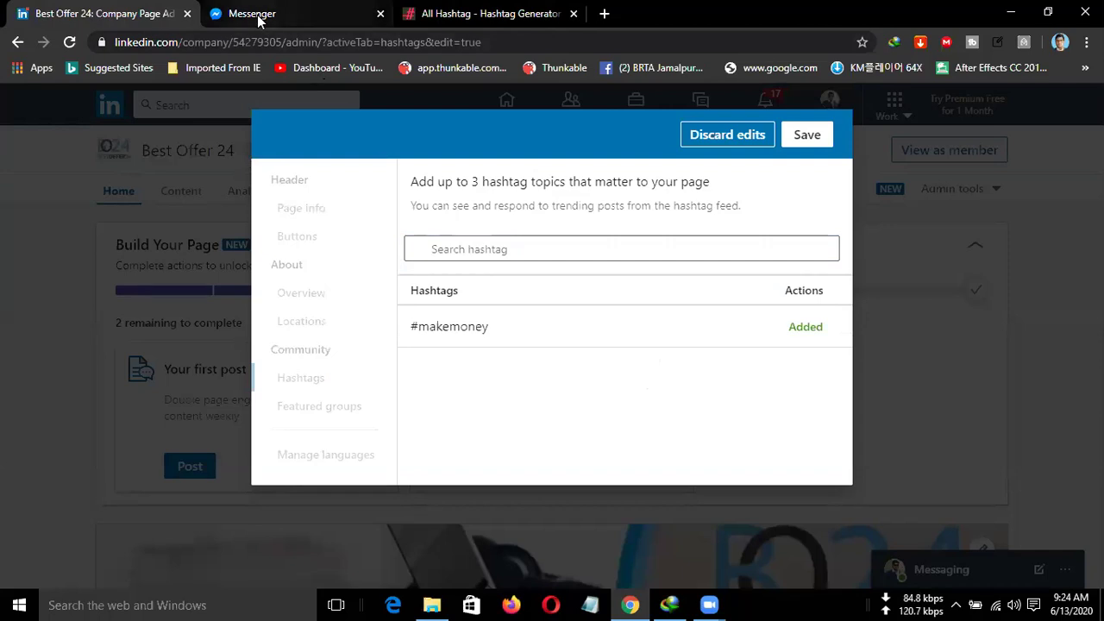
Copy #makemoneyinsleep from the generated list and add it as a page hashtag.
{"action": "left_click", "coordinate": [483, 14]}
{"action": "left_click_drag", "start_coordinate": [180, 202], "coordinate": [289, 203]}
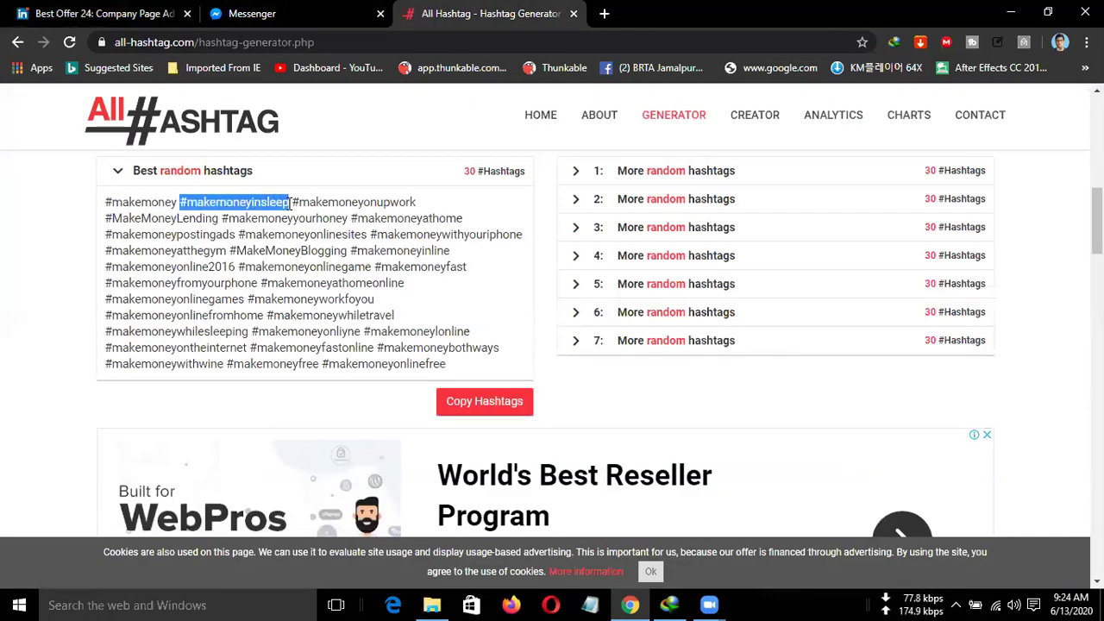
{"action": "left_click", "coordinate": [105, 14]}
{"action": "left_click", "coordinate": [498, 250]}
{"action": "type", "text": "#makemoneyinsleep"}
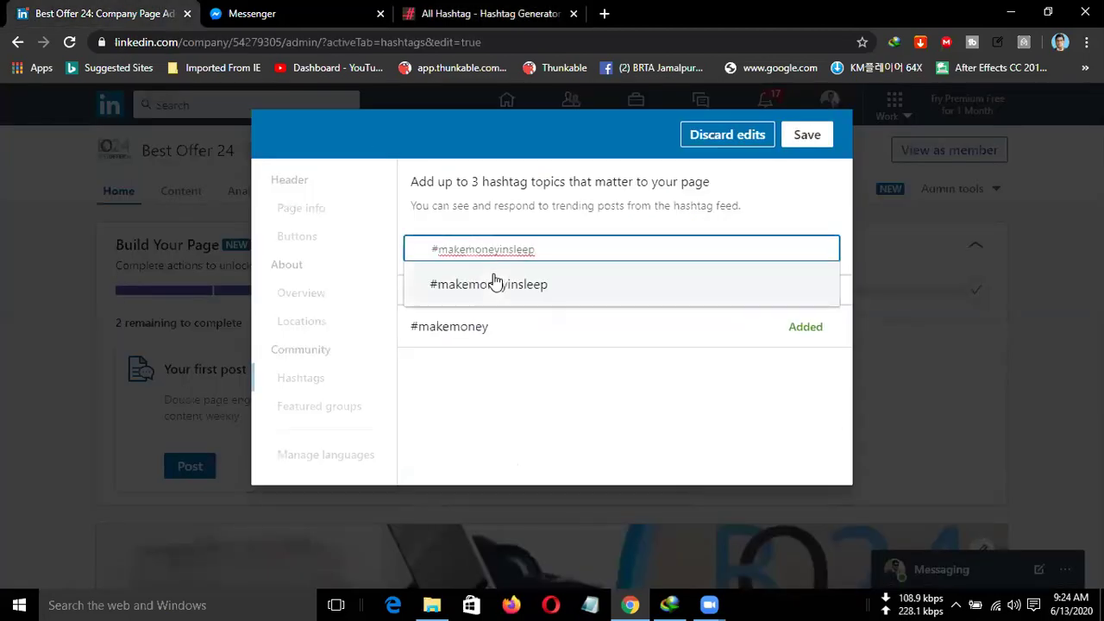
{"action": "left_click", "coordinate": [496, 284]}
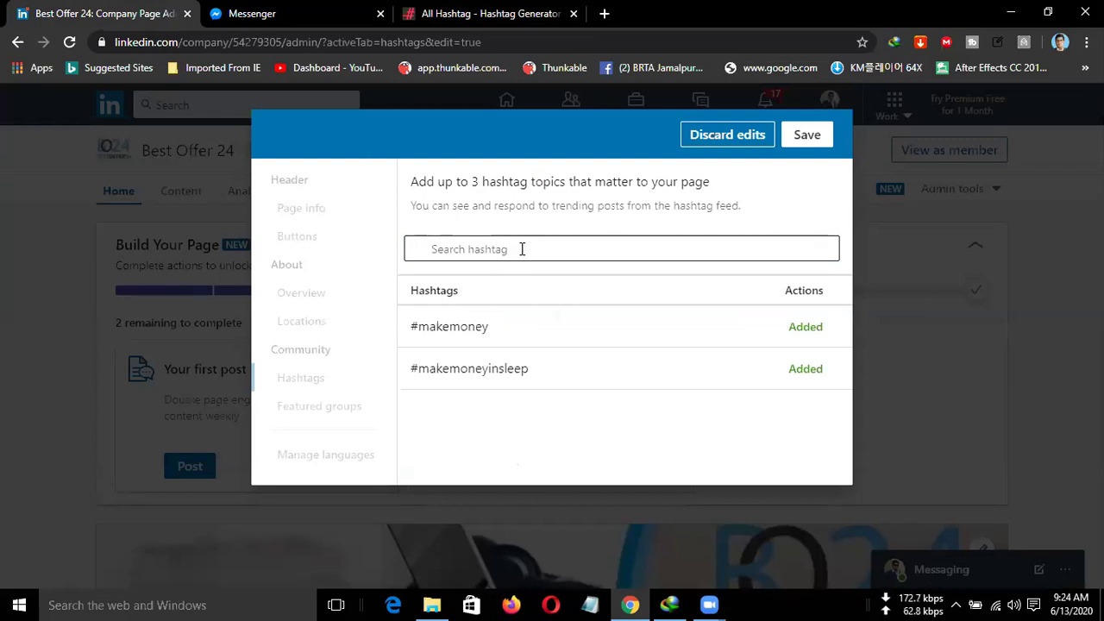
Add #giftcard as the third page hashtag, save the three hashtags, and close the editor.
{"action": "left_click", "coordinate": [521, 249]}
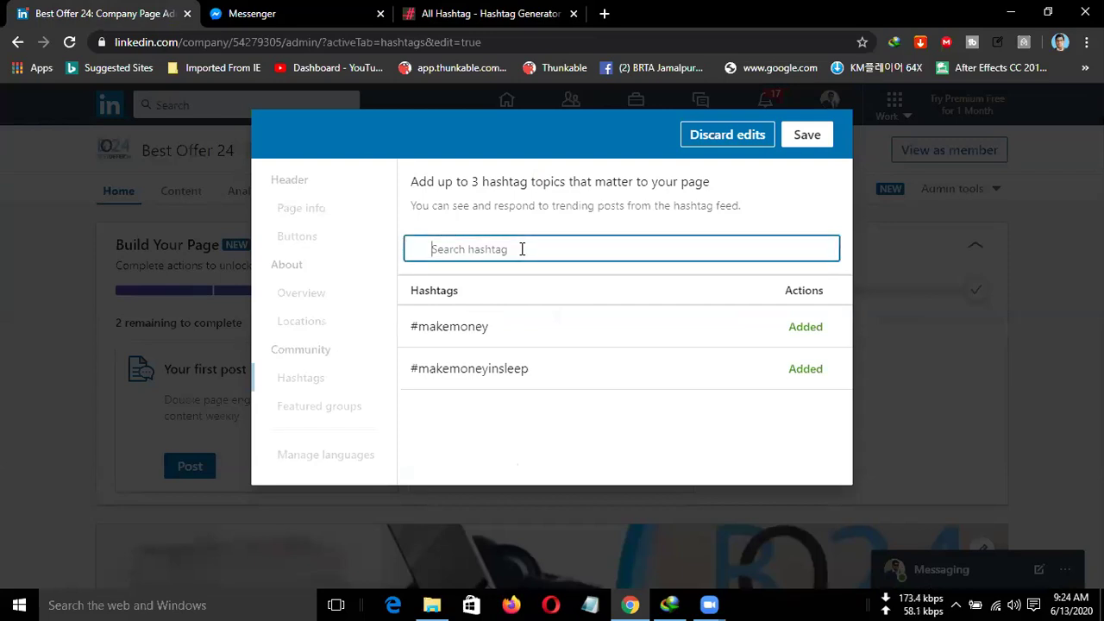
{"action": "type", "text": "#"}
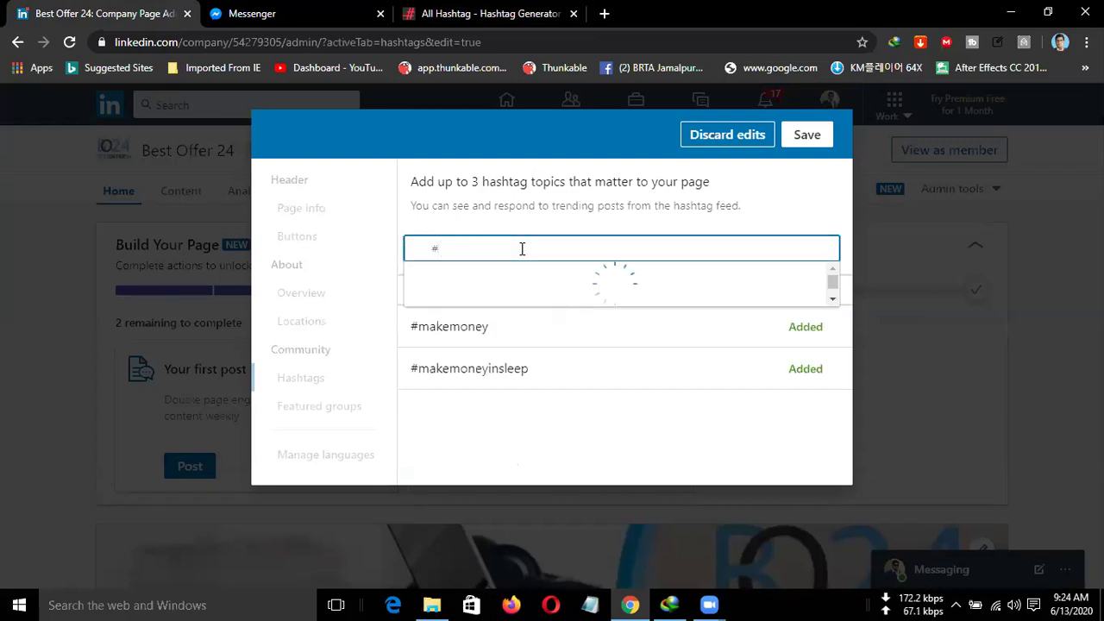
{"action": "type", "text": "gift"}
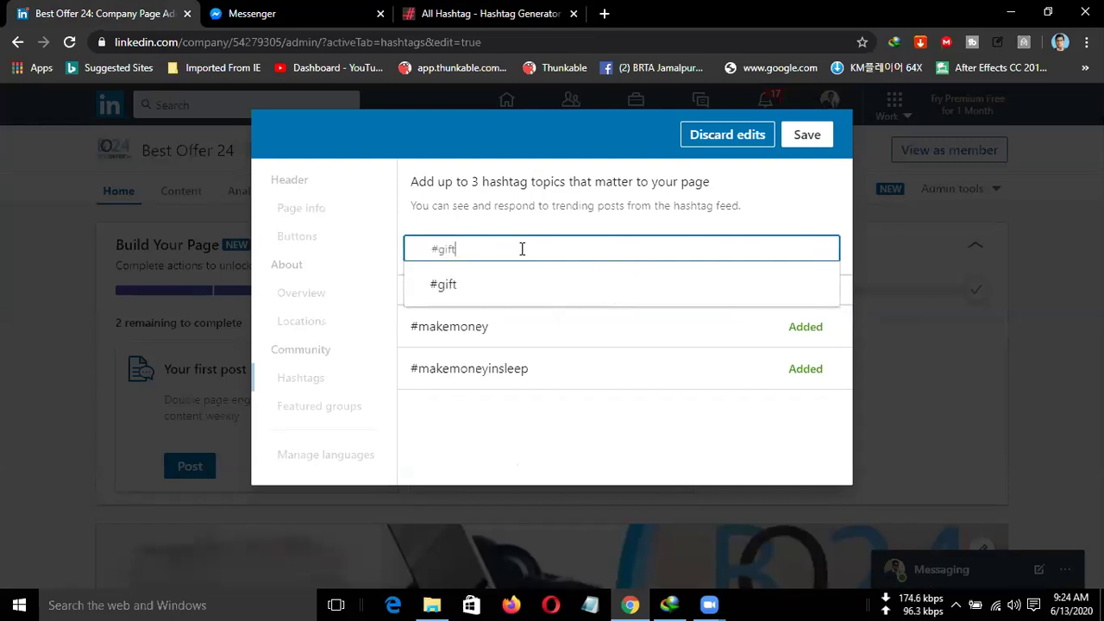
{"action": "type", "text": "card"}
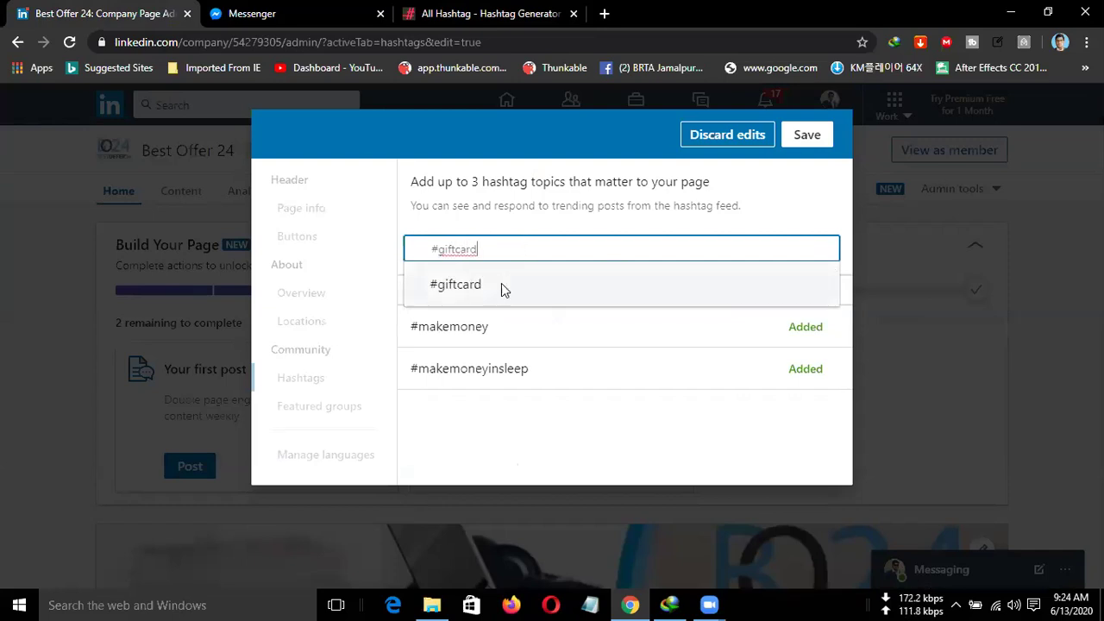
{"action": "left_click", "coordinate": [502, 288]}
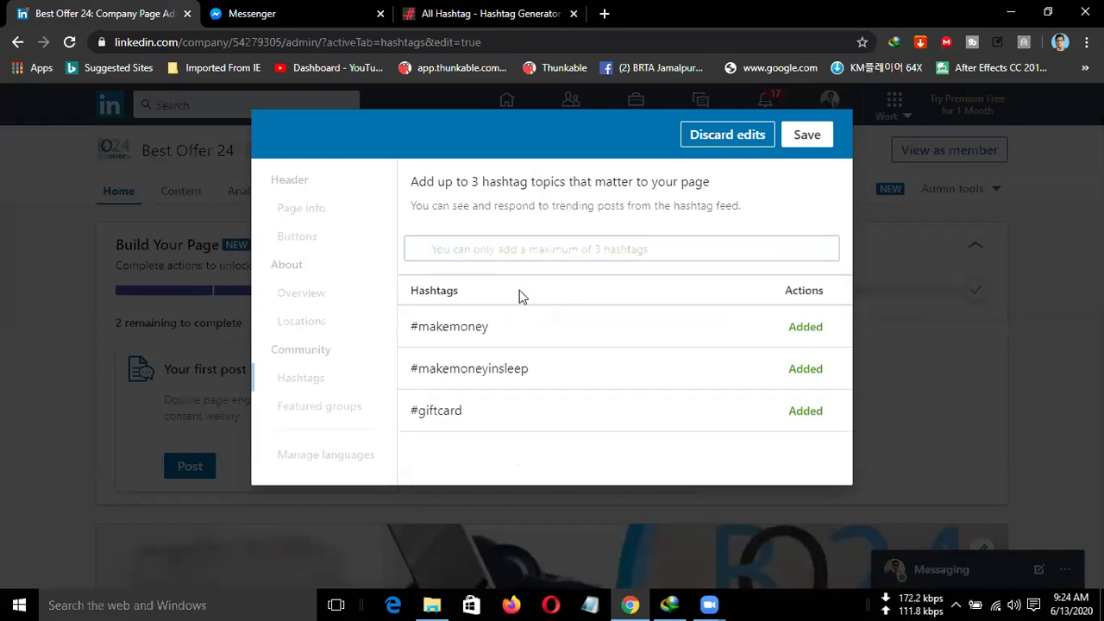
{"action": "left_click", "coordinate": [819, 136]}
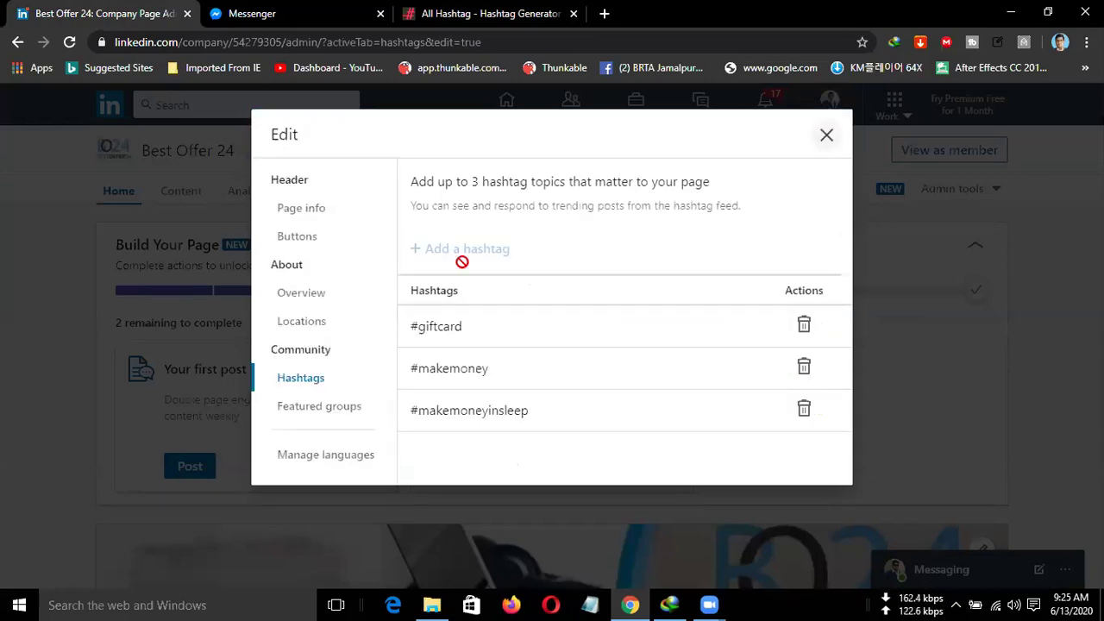
{"action": "left_click", "coordinate": [825, 137]}
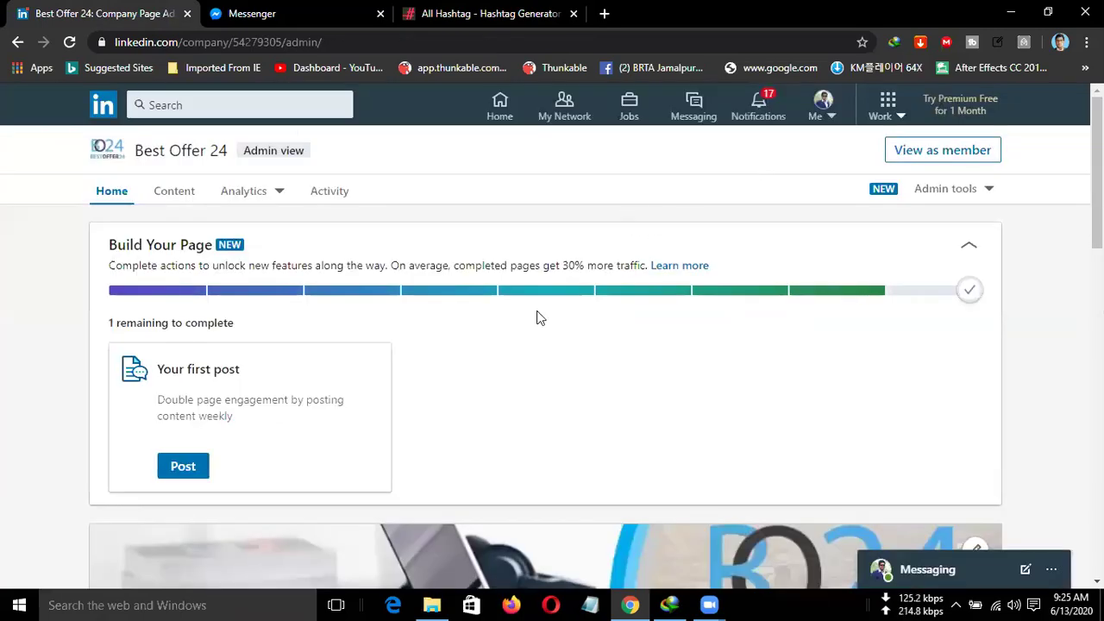
Start a new page post and attach best offer24 copy.jpg from Desktop > New folder.
{"action": "left_click", "coordinate": [172, 464]}
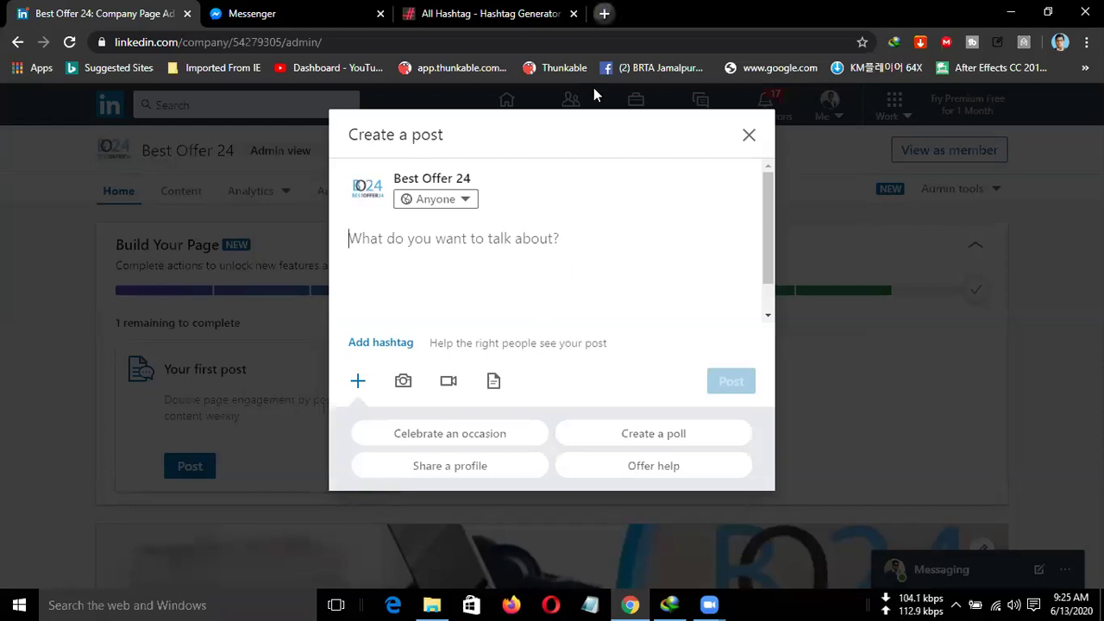
{"action": "left_click", "coordinate": [603, 13]}
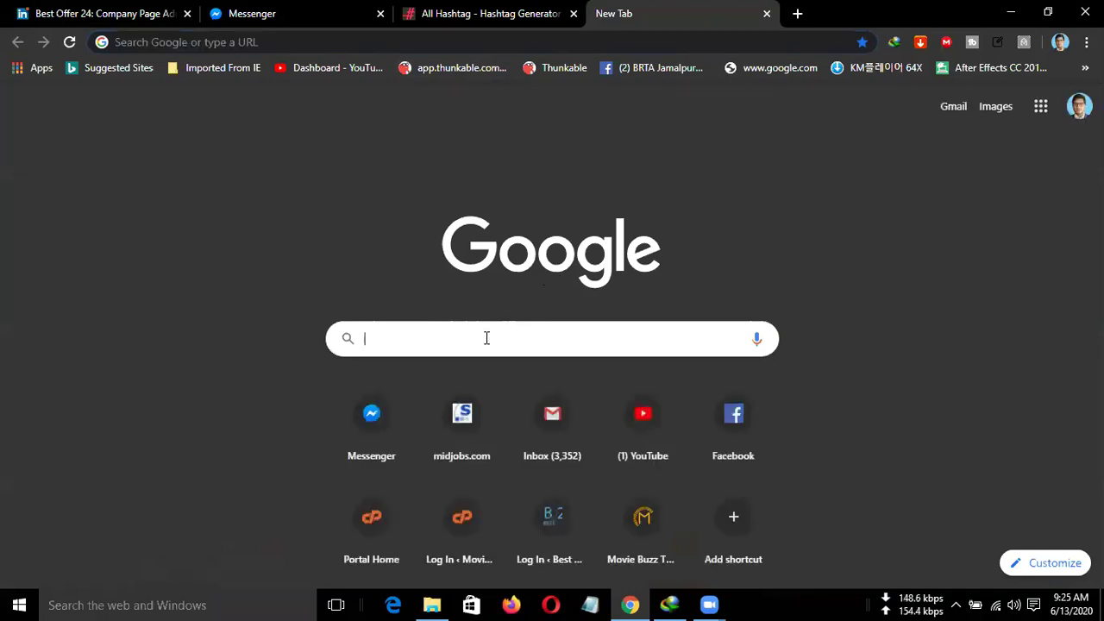
{"action": "left_click", "coordinate": [103, 13]}
{"action": "left_click", "coordinate": [366, 257]}
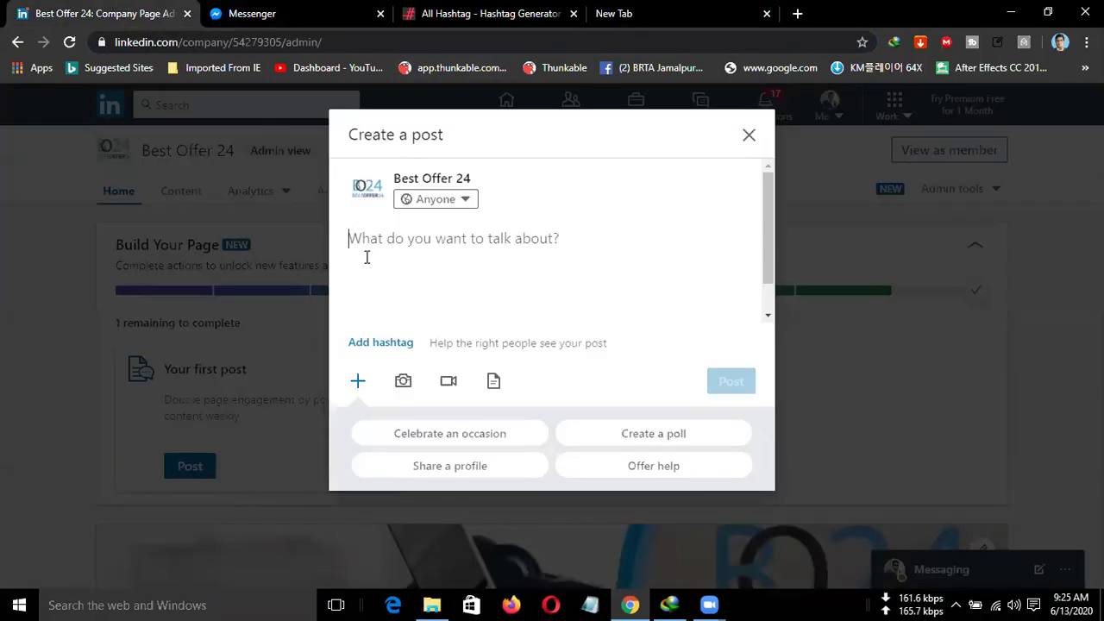
{"action": "left_click", "coordinate": [402, 381]}
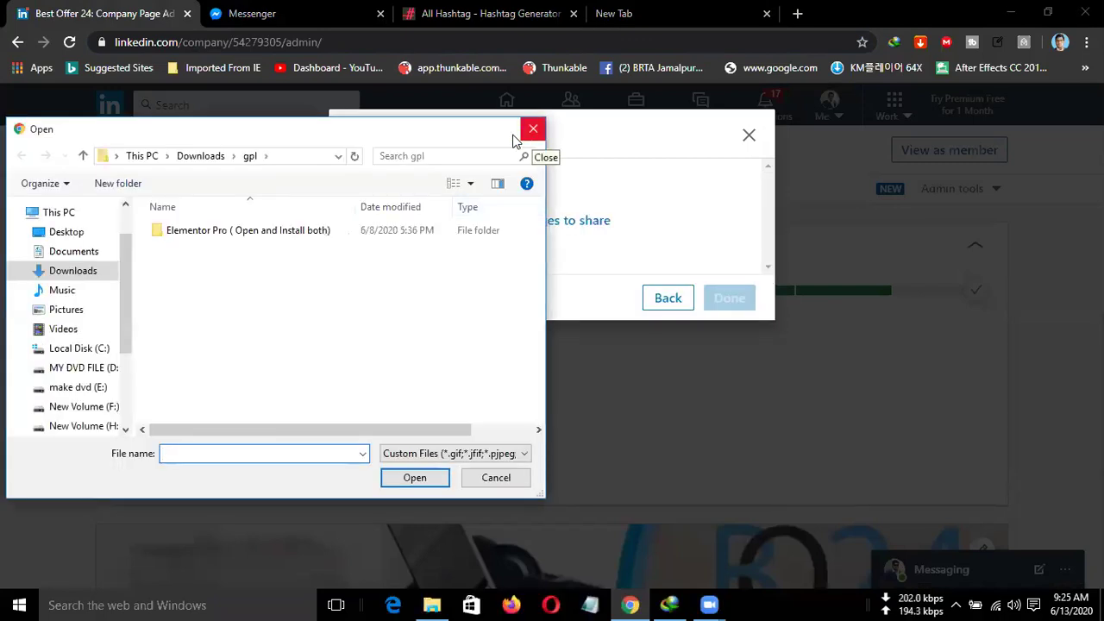
{"action": "left_click", "coordinate": [67, 232]}
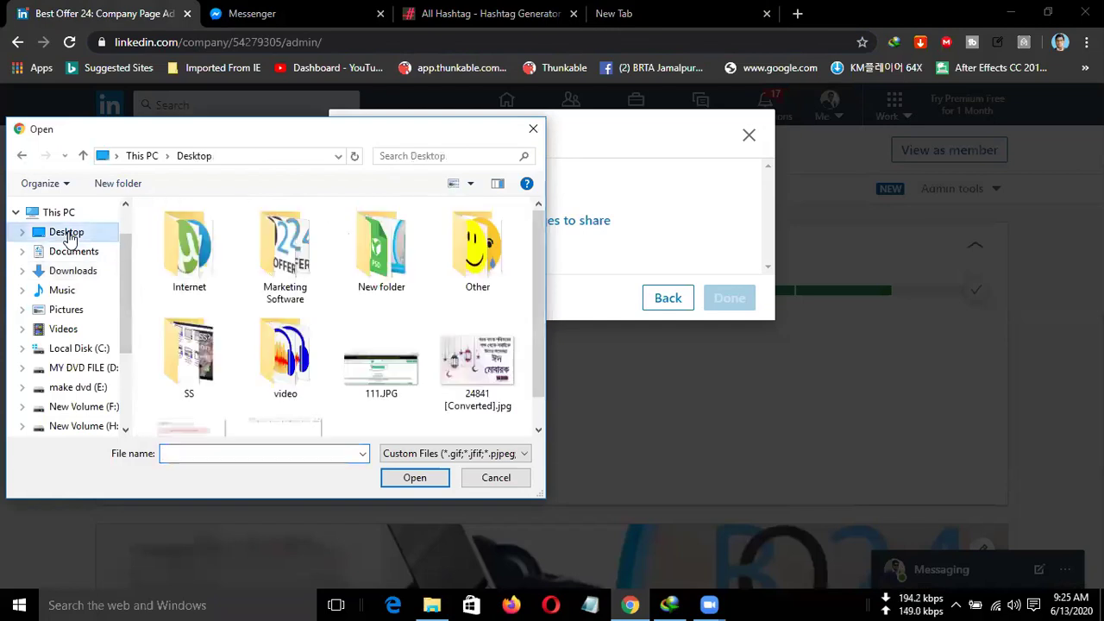
{"action": "double_click", "coordinate": [380, 250]}
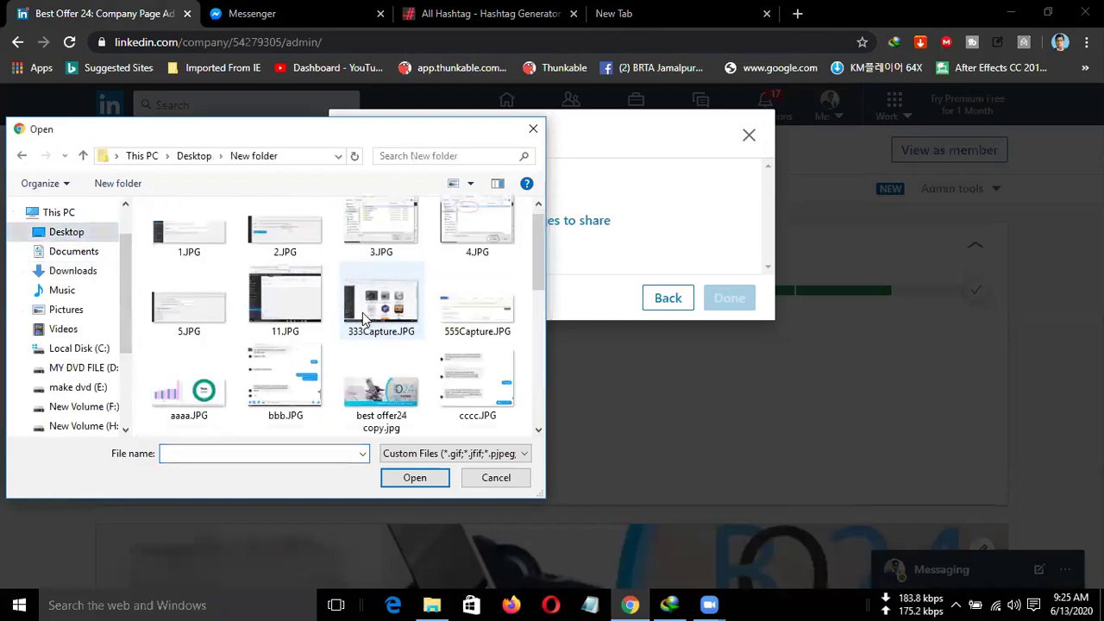
{"action": "left_click", "coordinate": [385, 387]}
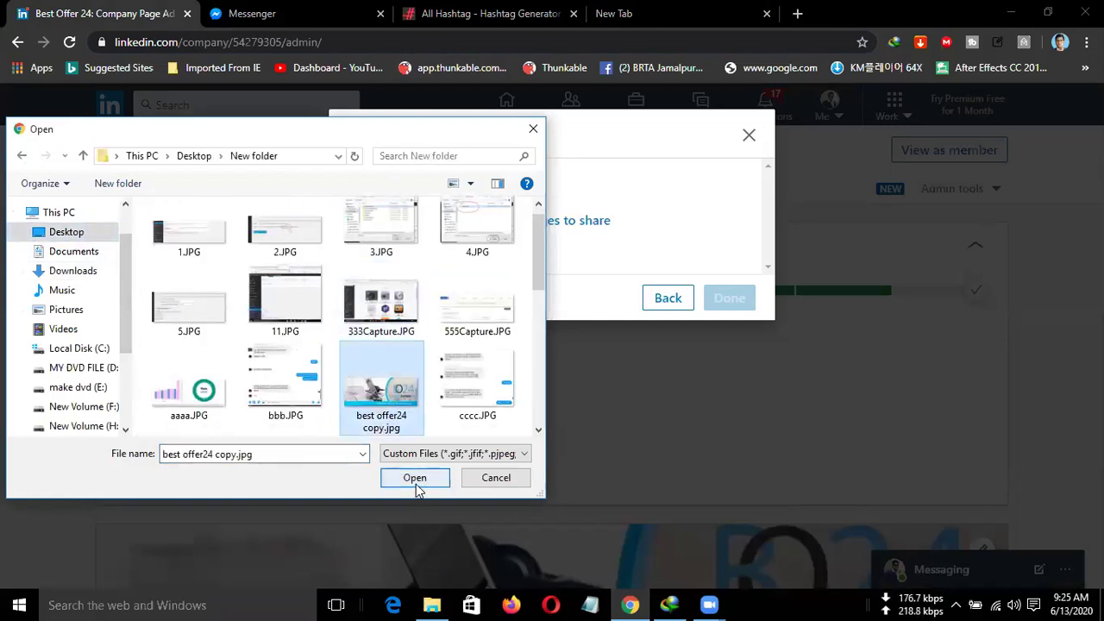
{"action": "left_click", "coordinate": [414, 485]}
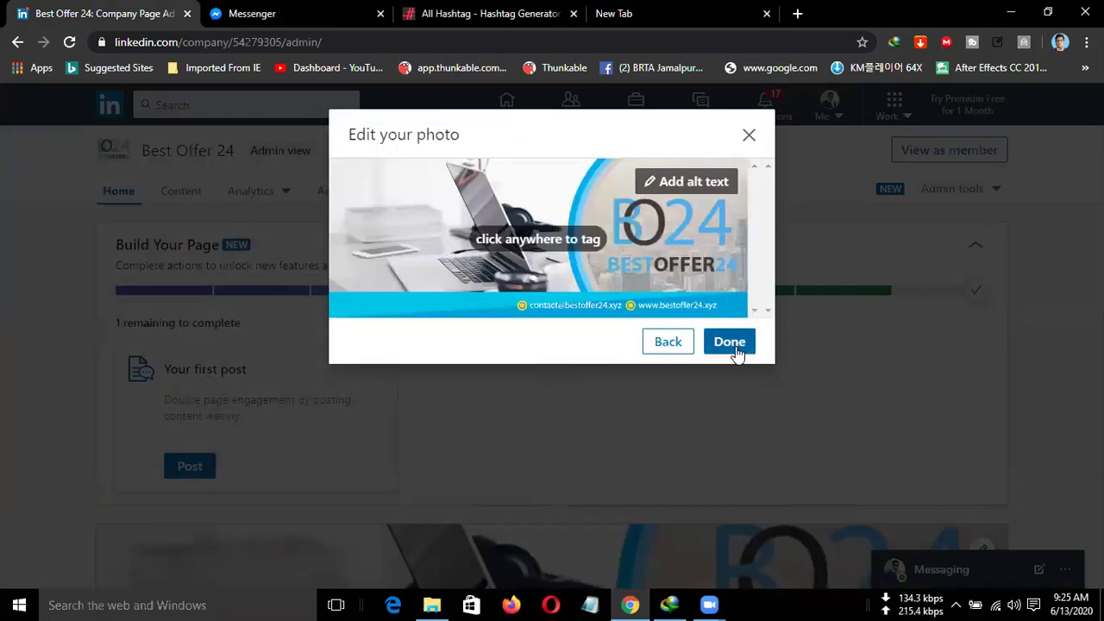
{"action": "left_click", "coordinate": [729, 342]}
Write 'Get best gift card offer from here' and publish the post.
{"action": "left_click", "coordinate": [382, 249]}
{"action": "type", "text": "Get"}
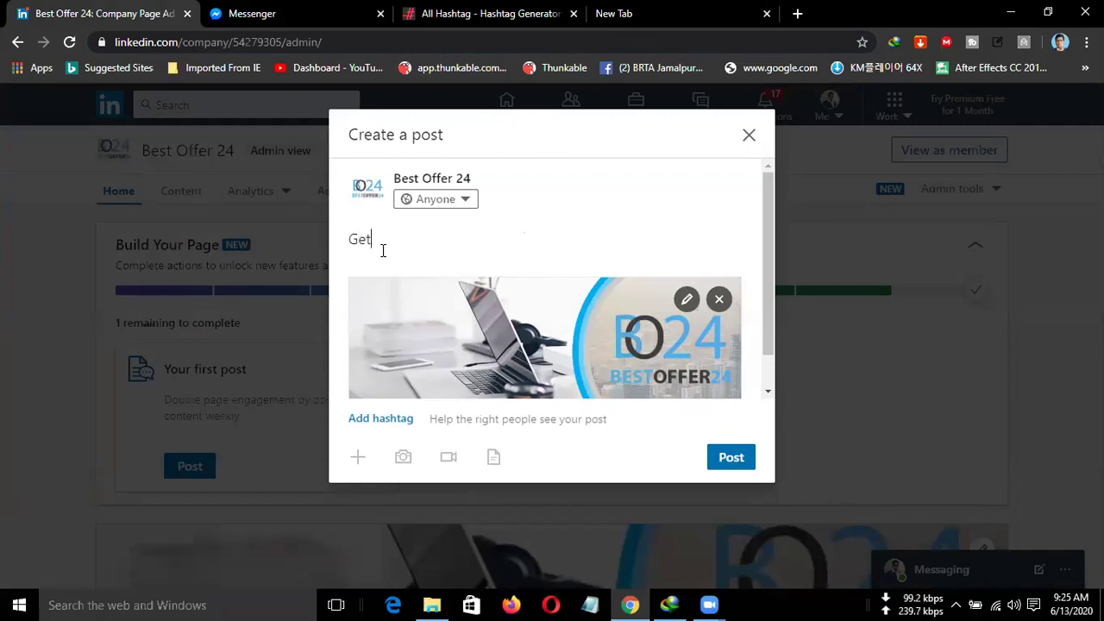
{"action": "type", "text": " best "}
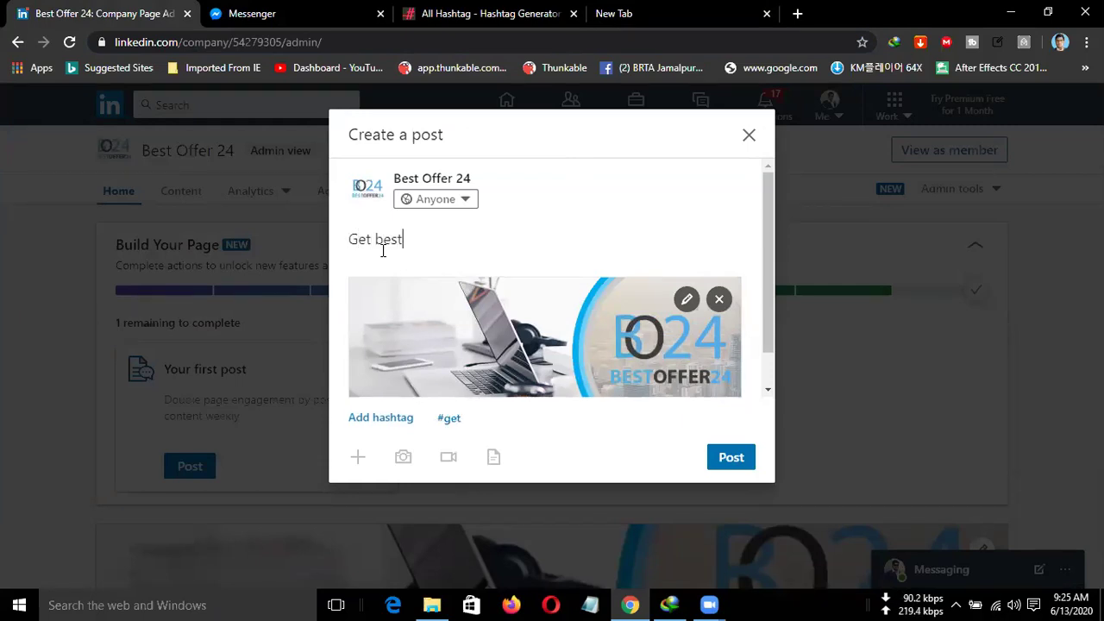
{"action": "type", "text": "gift card offer from here"}
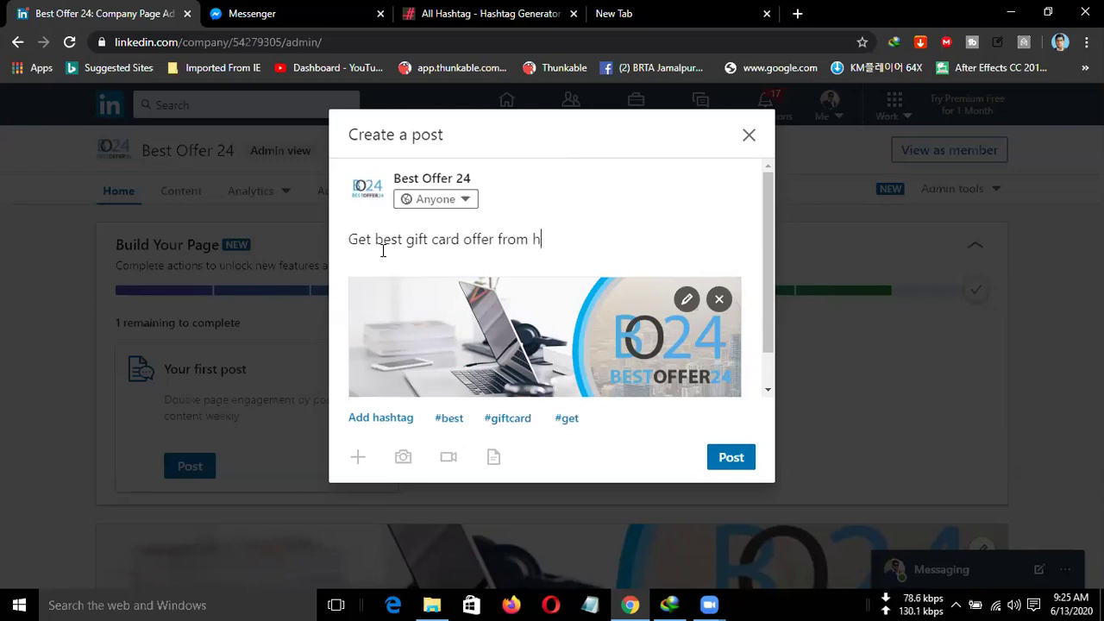
{"action": "left_click", "coordinate": [733, 459]}
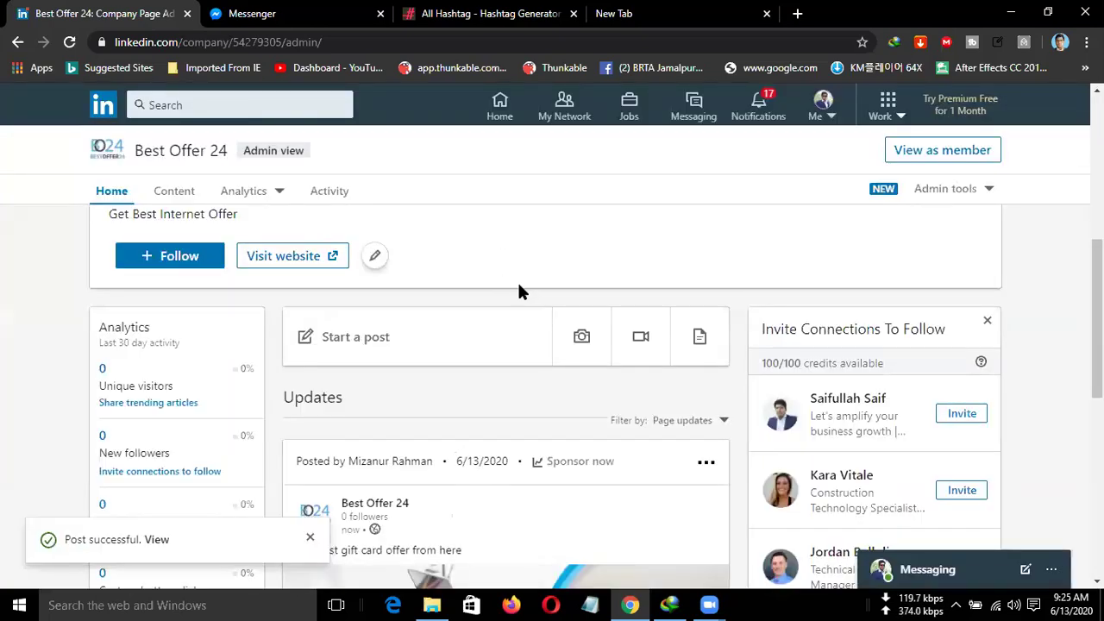
Scroll the admin page to confirm the gift card post appears under Updates.
{"action": "scroll", "coordinate": [532, 393], "scroll_direction": "down", "scroll_amount": 3}
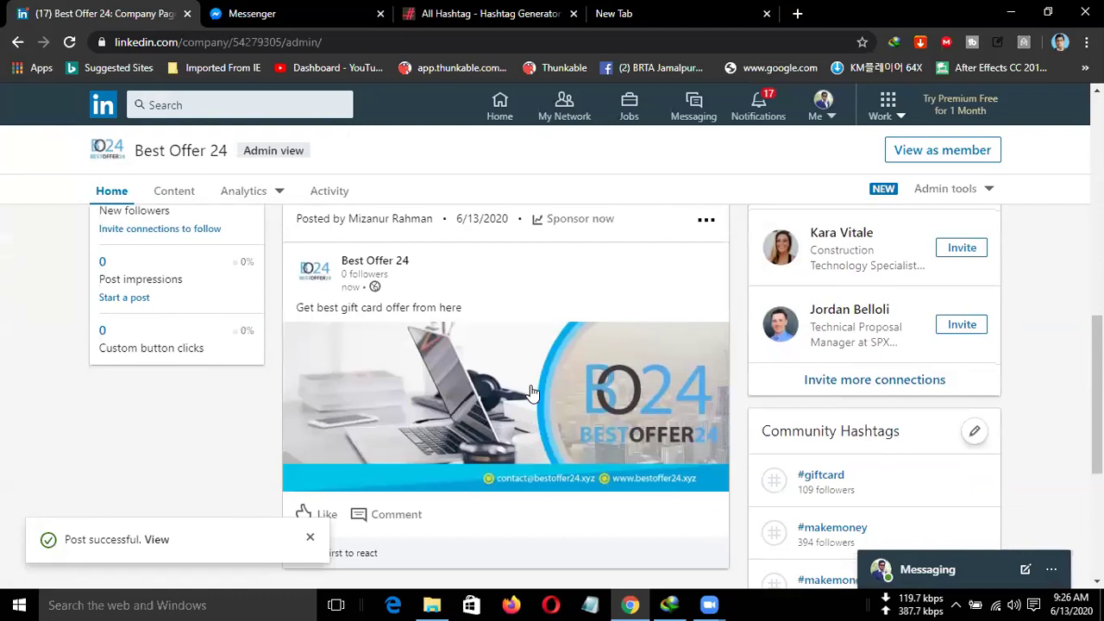
{"action": "scroll", "coordinate": [532, 392], "scroll_direction": "up", "scroll_amount": 2}
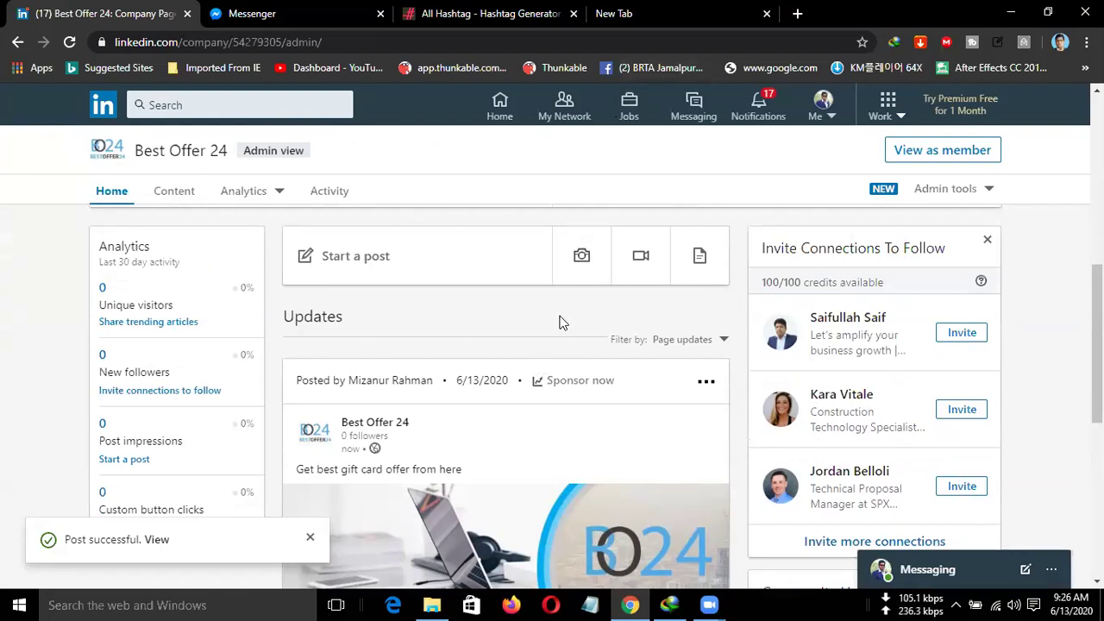
{"action": "scroll", "coordinate": [558, 322], "scroll_direction": "down", "scroll_amount": 2}
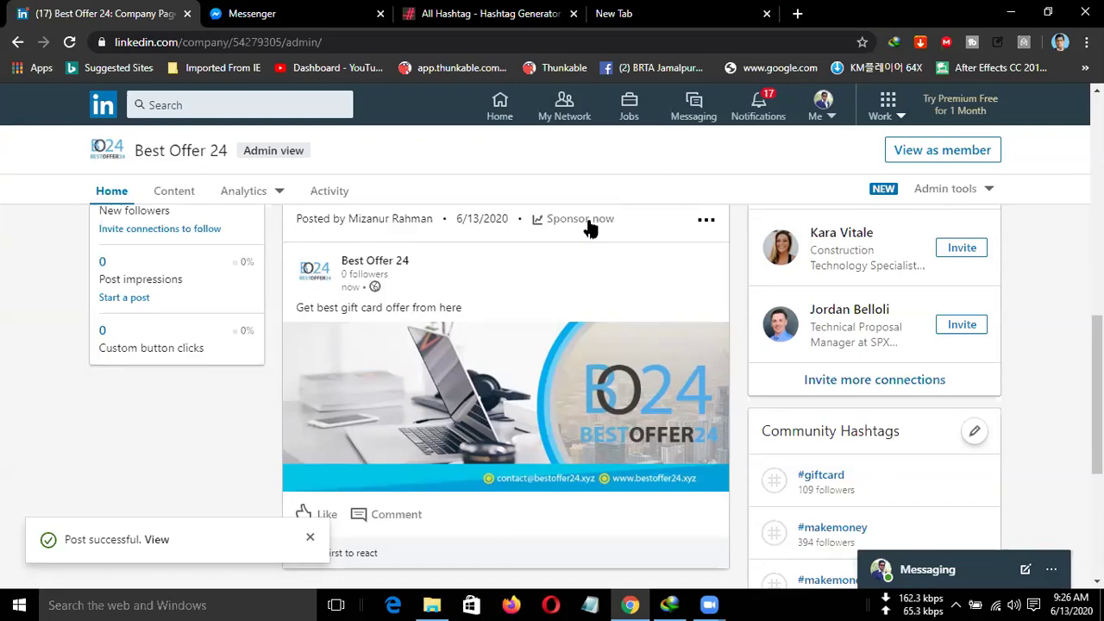
Choose 'Sponsor now' on the gift card post to open the Sponsor Content dialog.
{"action": "left_click", "coordinate": [588, 221]}
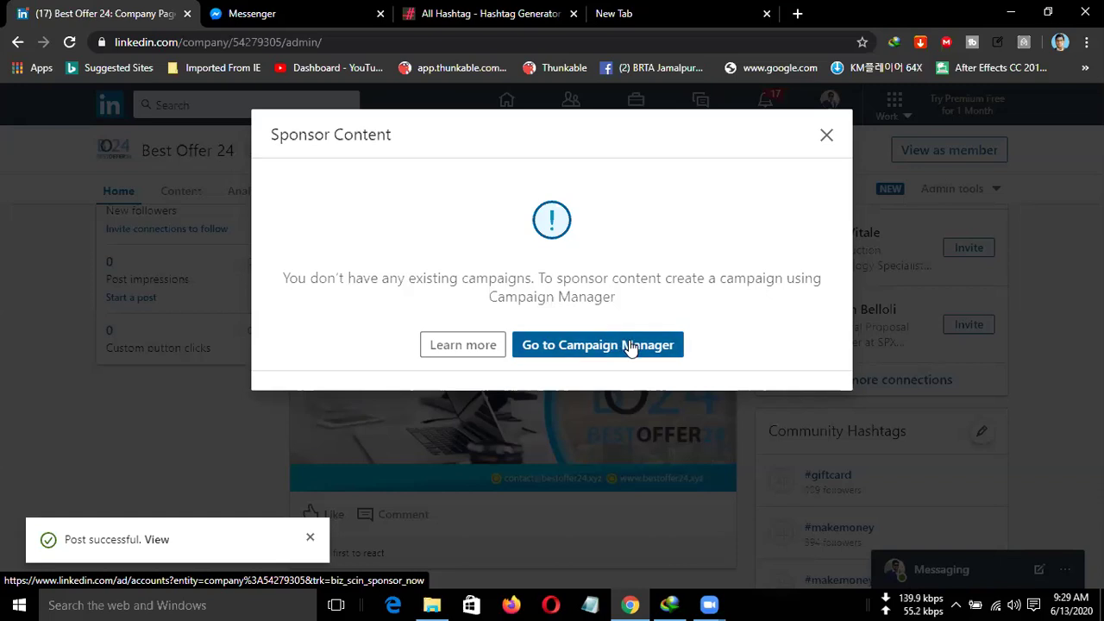
Go to Campaign Manager and replace the ad account name with 'Best offer 24'.
{"action": "left_click", "coordinate": [628, 345]}
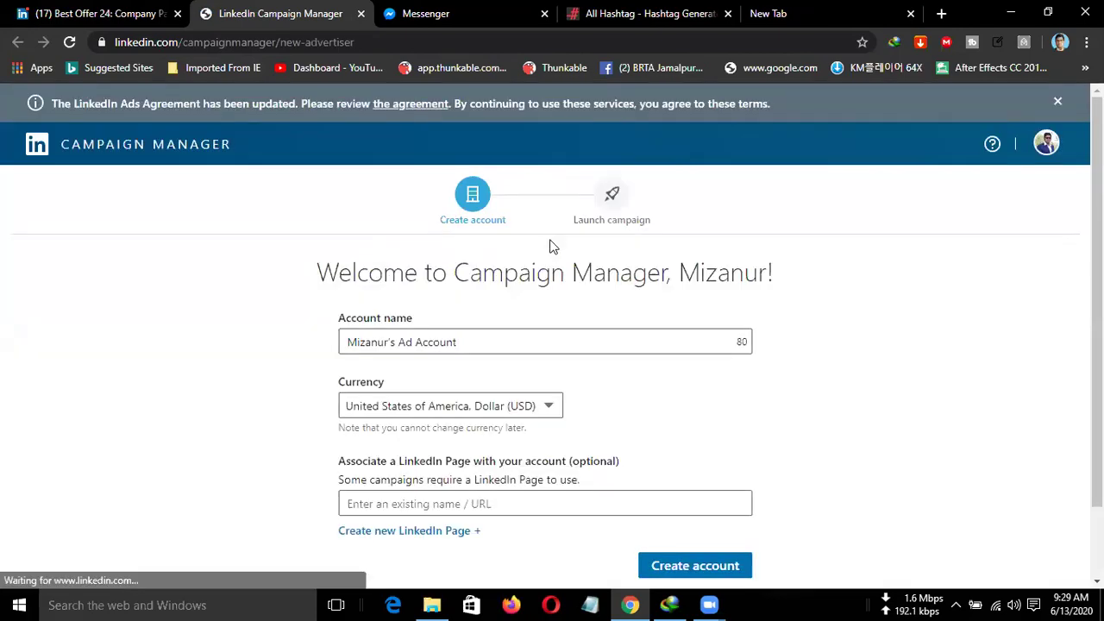
{"action": "scroll", "coordinate": [860, 284], "scroll_direction": "down", "scroll_amount": 1}
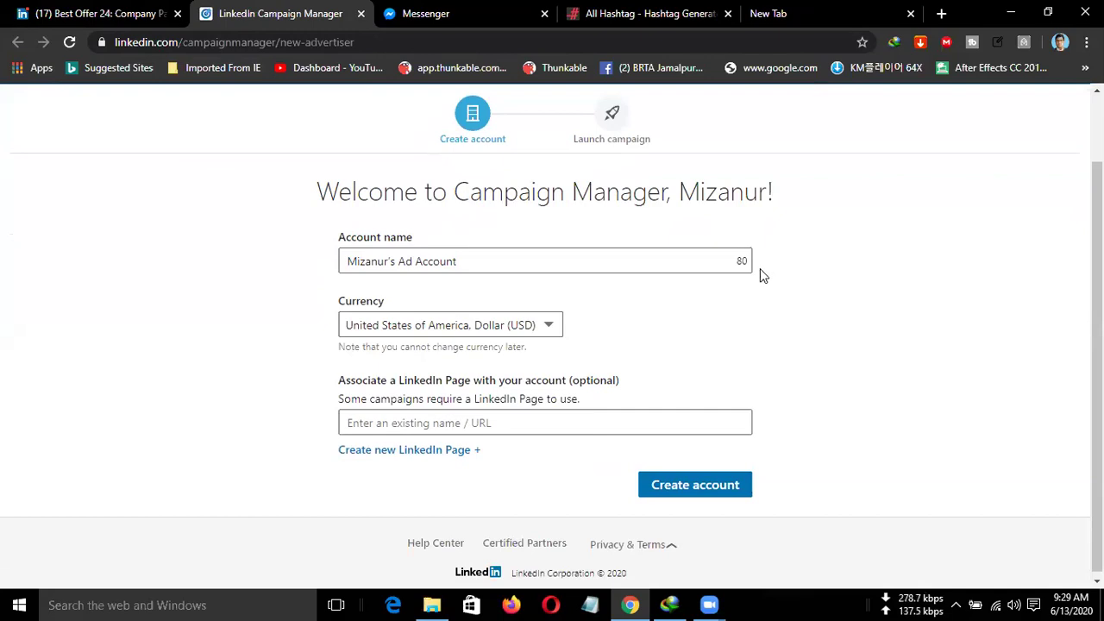
{"action": "left_click", "coordinate": [548, 272]}
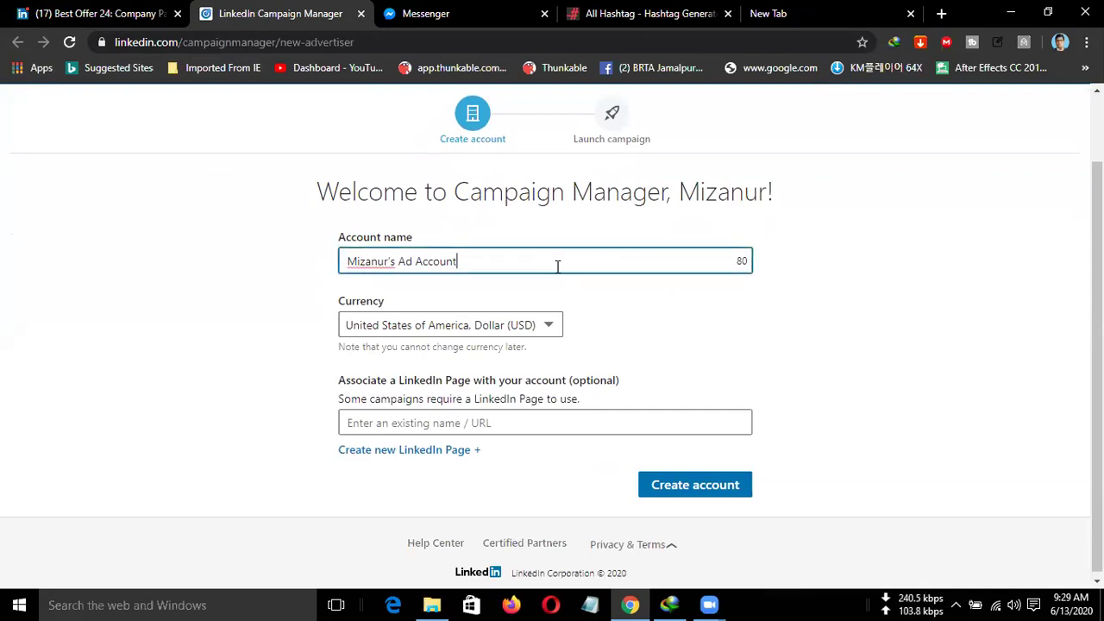
{"action": "left_click_drag", "start_coordinate": [594, 258], "coordinate": [246, 267]}
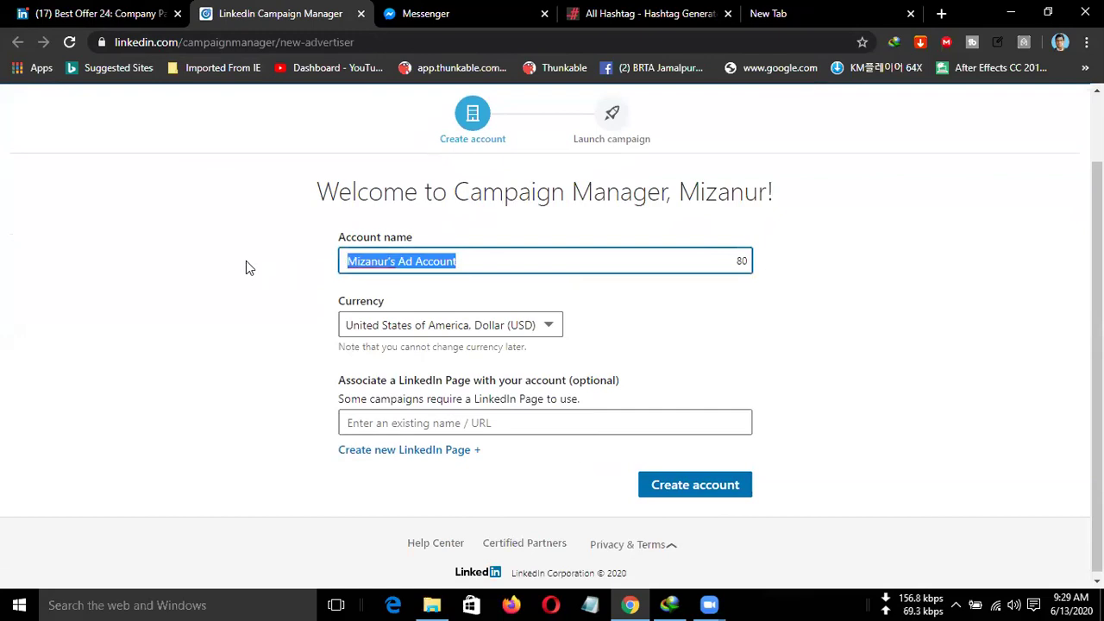
{"action": "type", "text": "Best"}
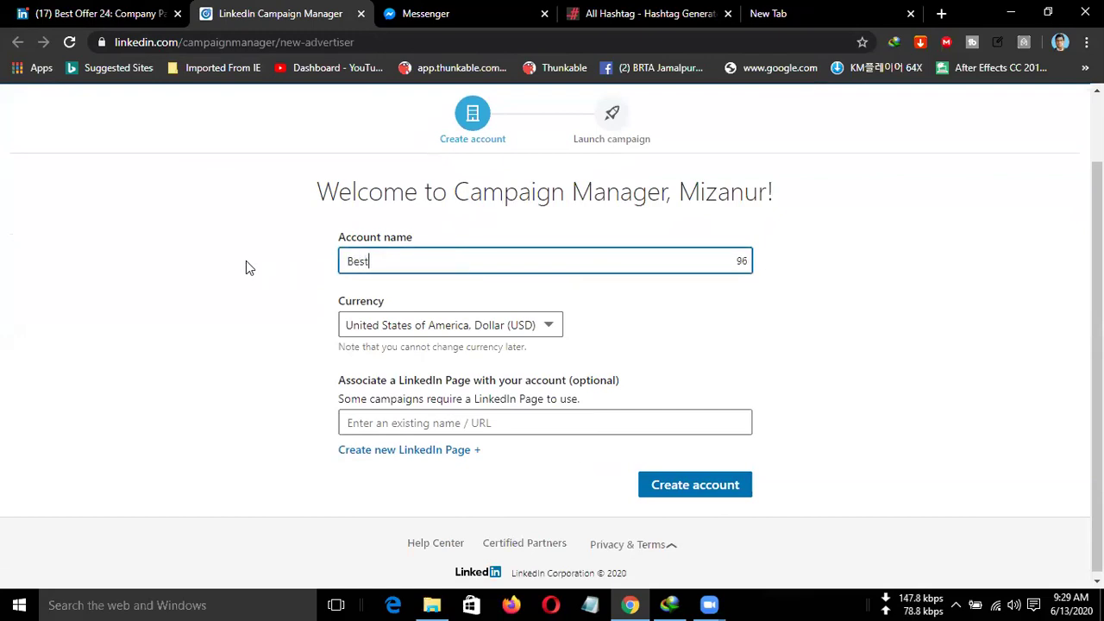
{"action": "type", "text": " offer 24"}
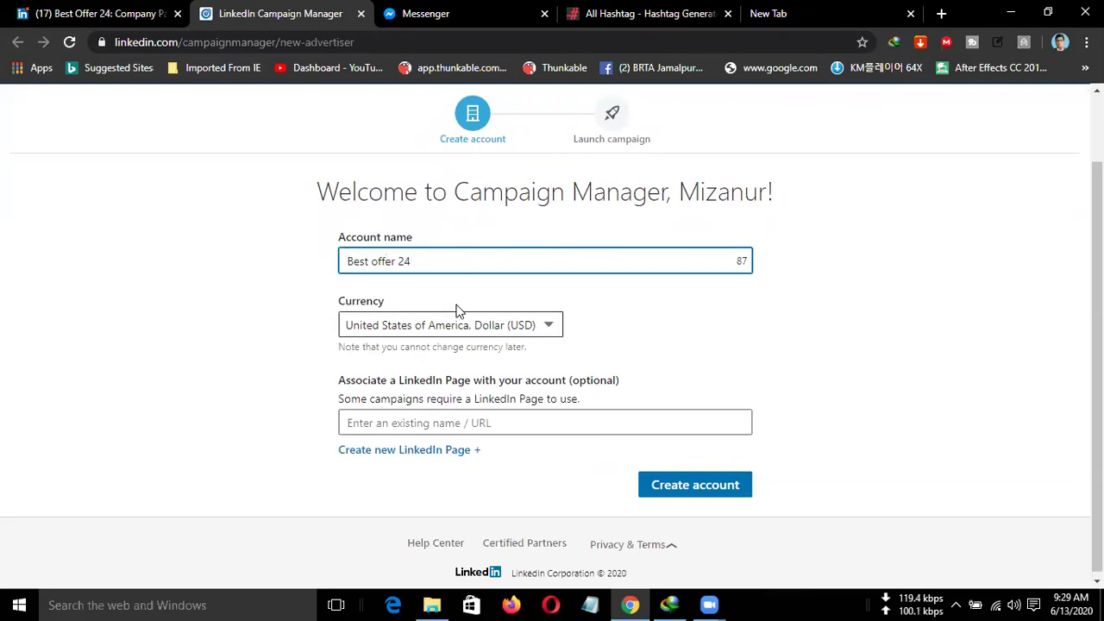
{"action": "left_click", "coordinate": [478, 423]}
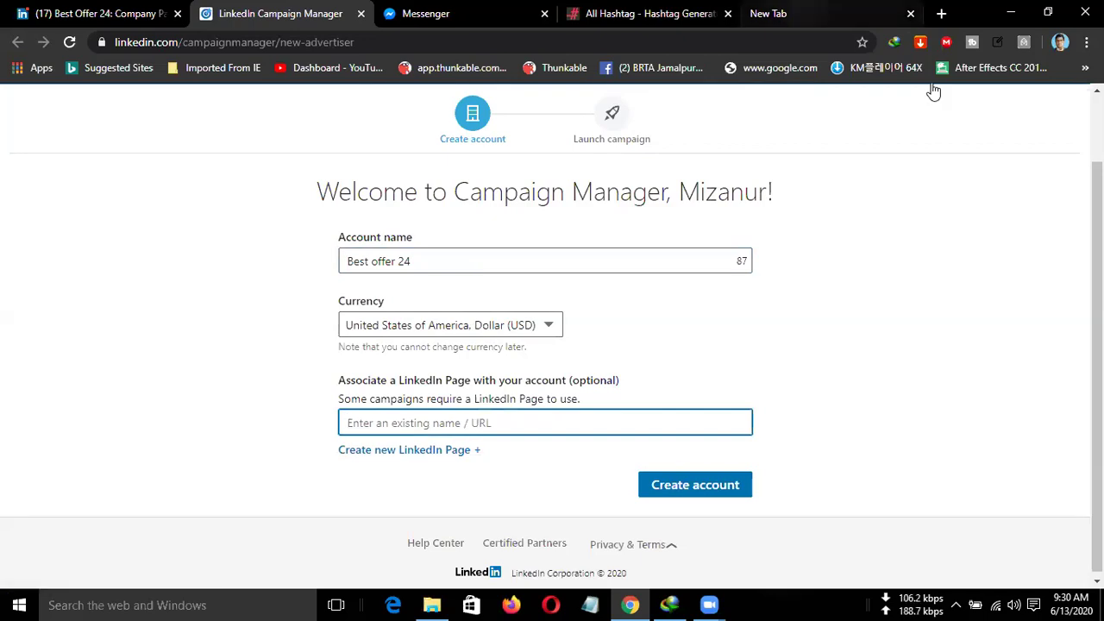
Discard the pasted bestoffer24.xyz address and link the Best Offer 24 company page instead.
{"action": "key", "text": "ctrl+5"}
{"action": "key", "text": "ctrl+l"}
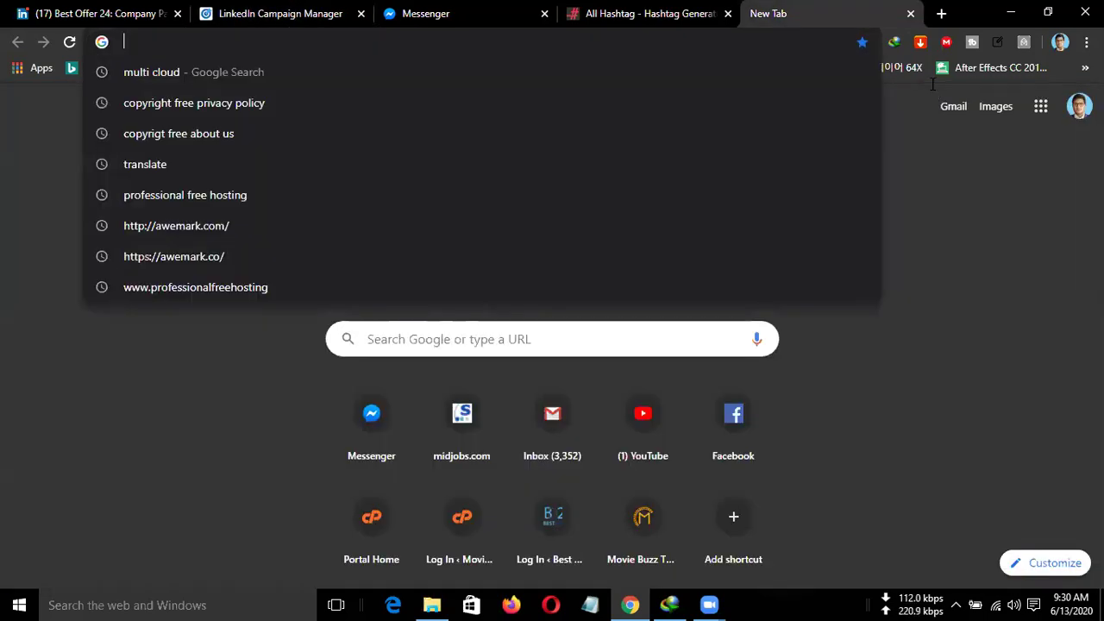
{"action": "type", "text": "bestoffer24.xyz"}
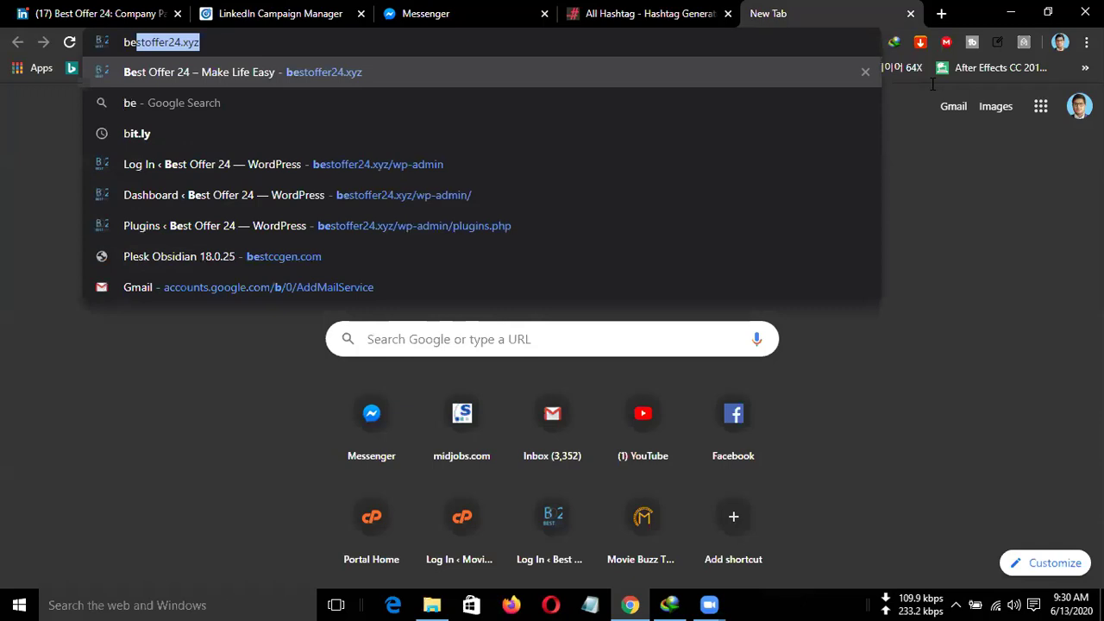
{"action": "key", "text": "ctrl+a"}
{"action": "key", "text": "ctrl+c"}
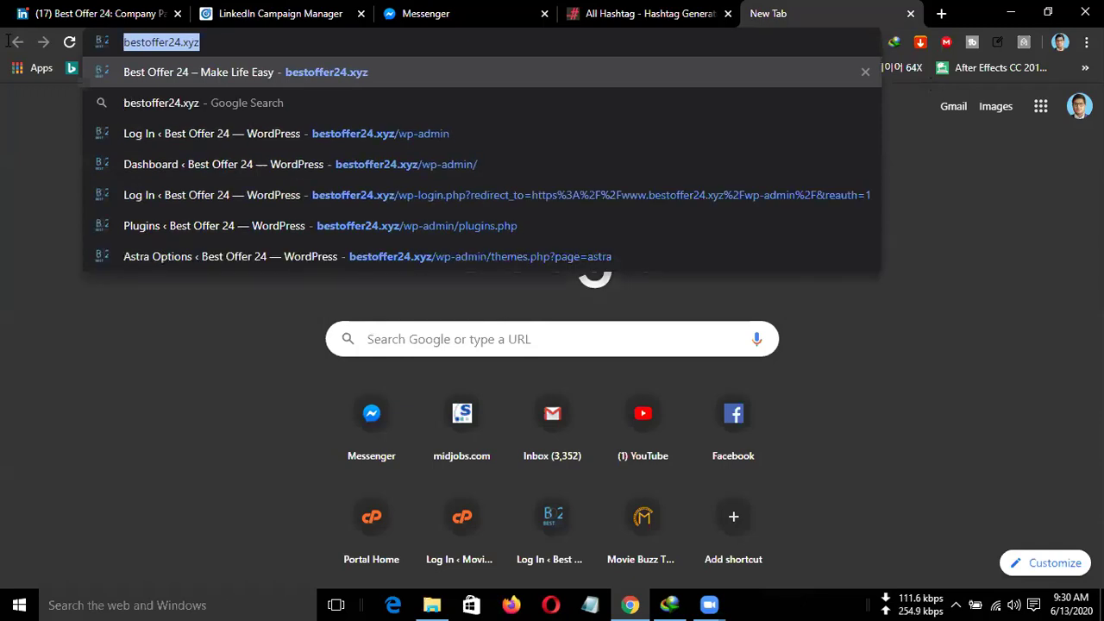
{"action": "left_click", "coordinate": [284, 13]}
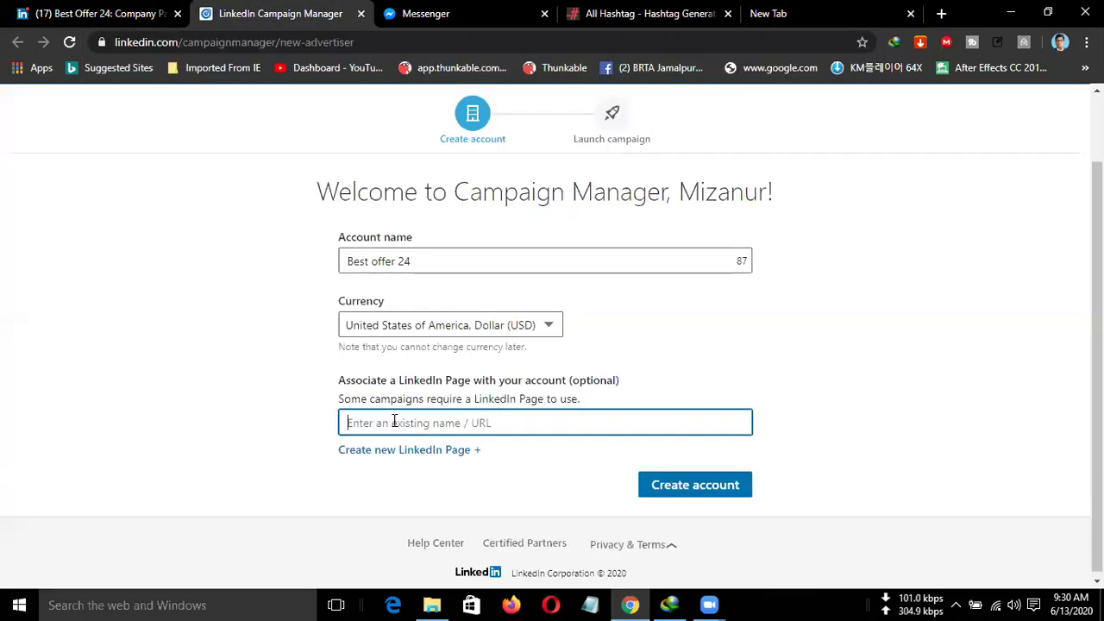
{"action": "key", "text": "ctrl+v"}
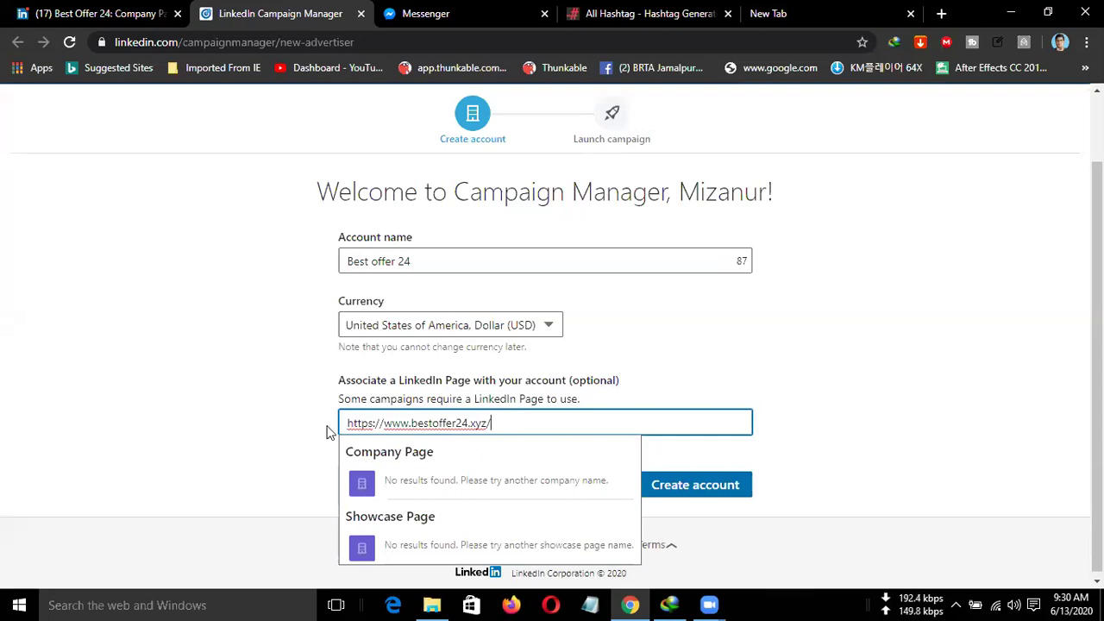
{"action": "key", "text": "ctrl+a"}
{"action": "key", "text": "BackSpace"}
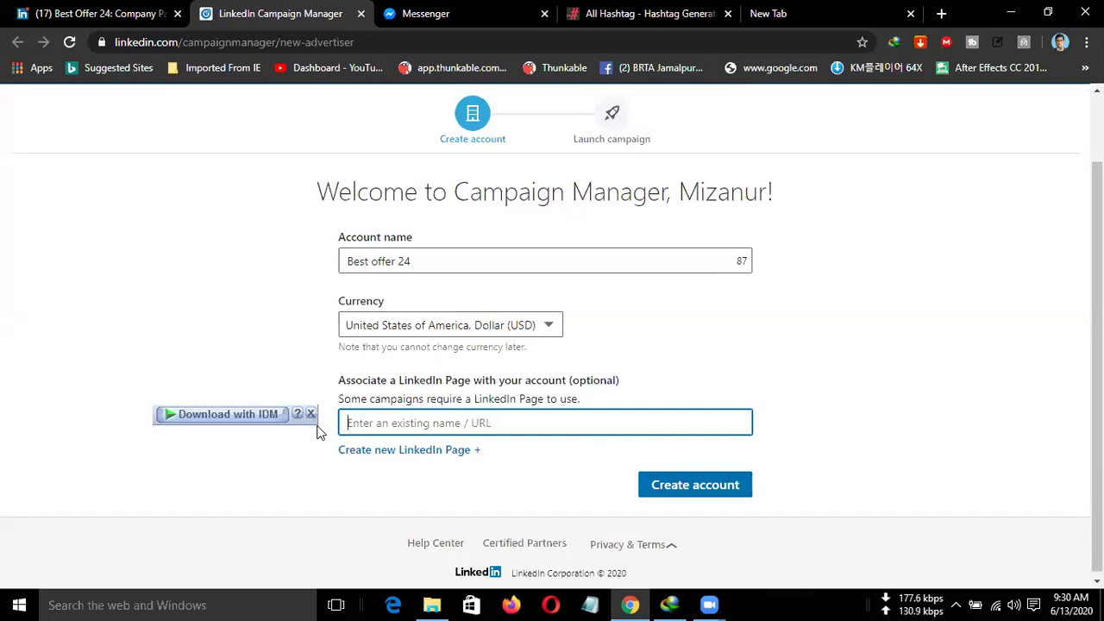
{"action": "type", "text": "Bes"}
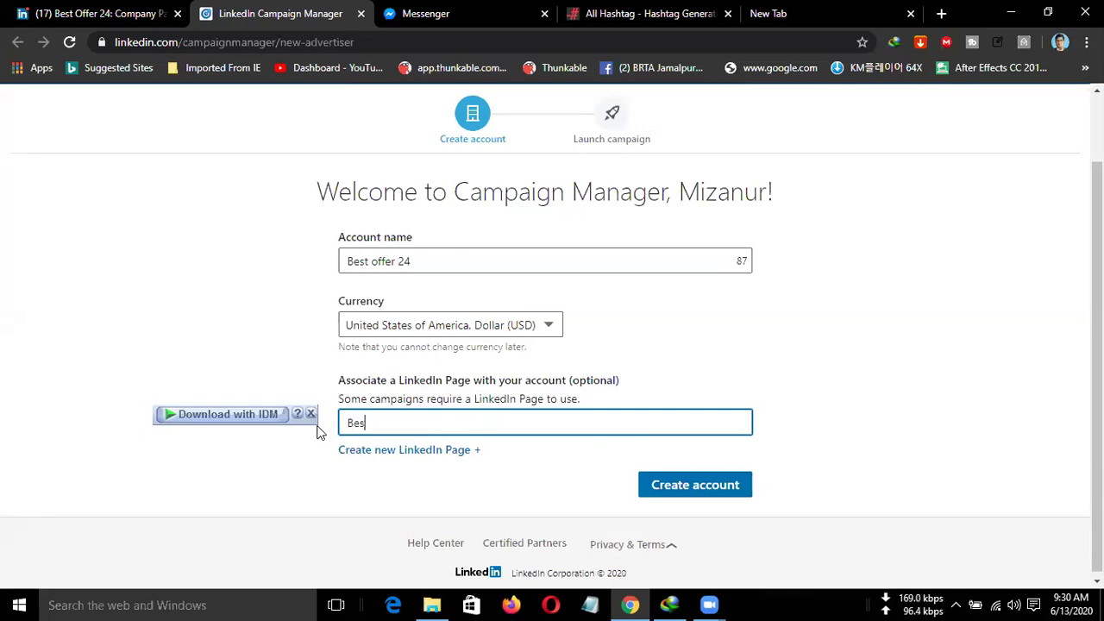
{"action": "type", "text": "t offer 24"}
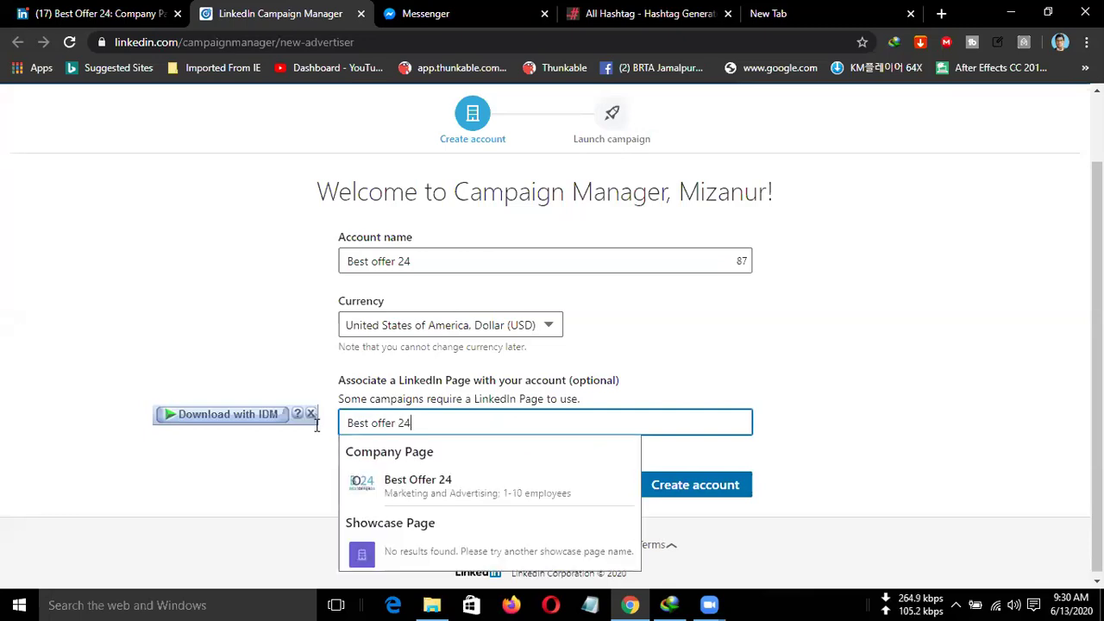
{"action": "left_click", "coordinate": [451, 489]}
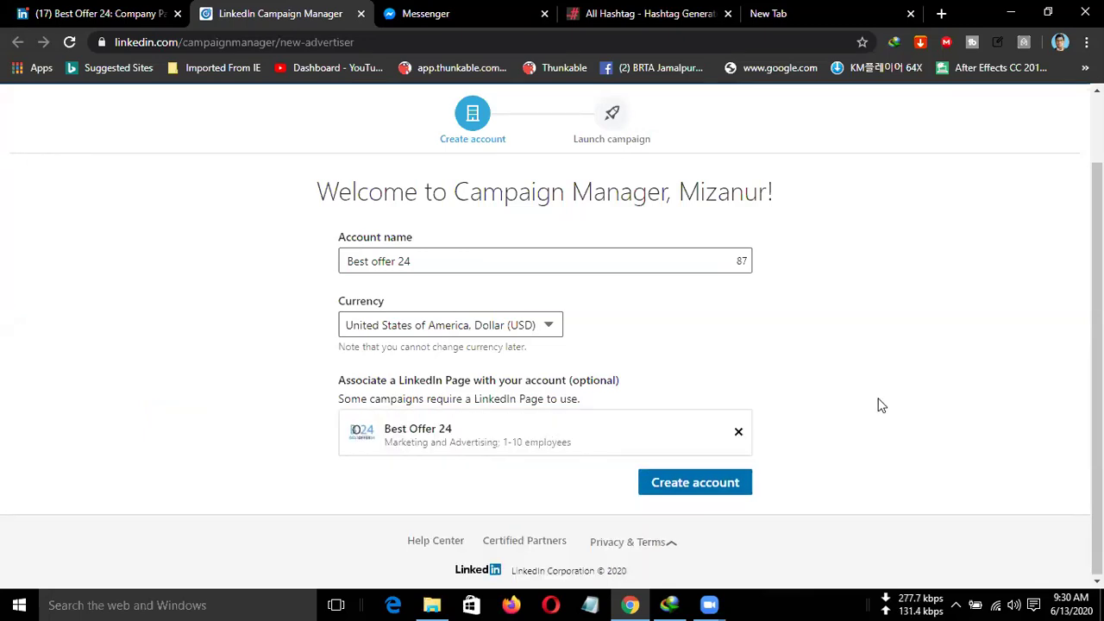
Create the ad account and dismiss the welcome tip to reach the Untitled Campaign objective step.
{"action": "left_click", "coordinate": [687, 485]}
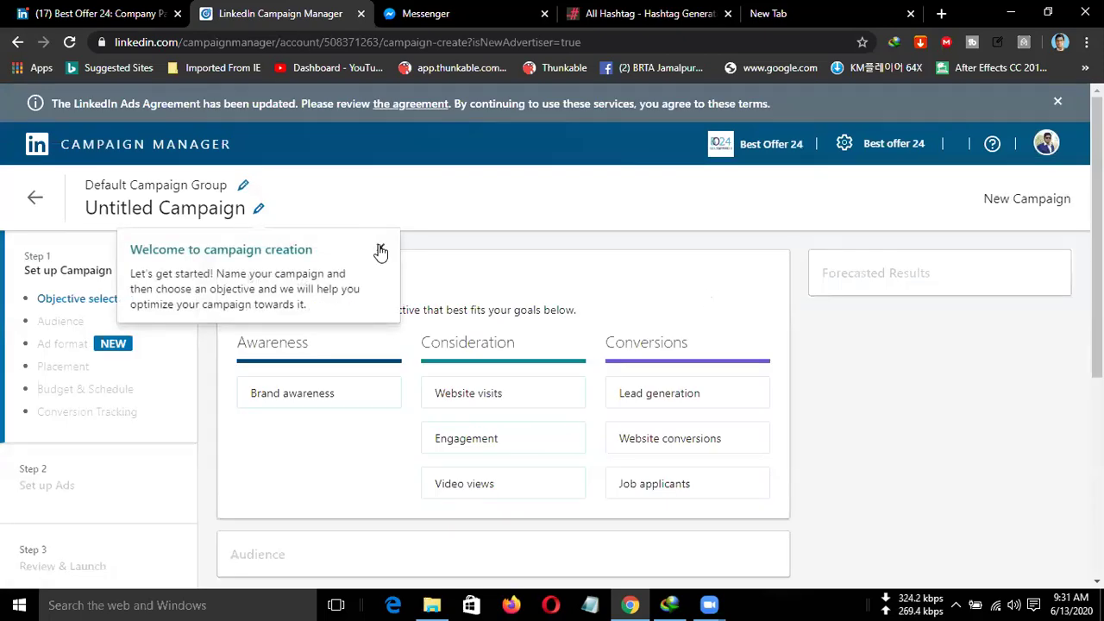
{"action": "left_click", "coordinate": [380, 250]}
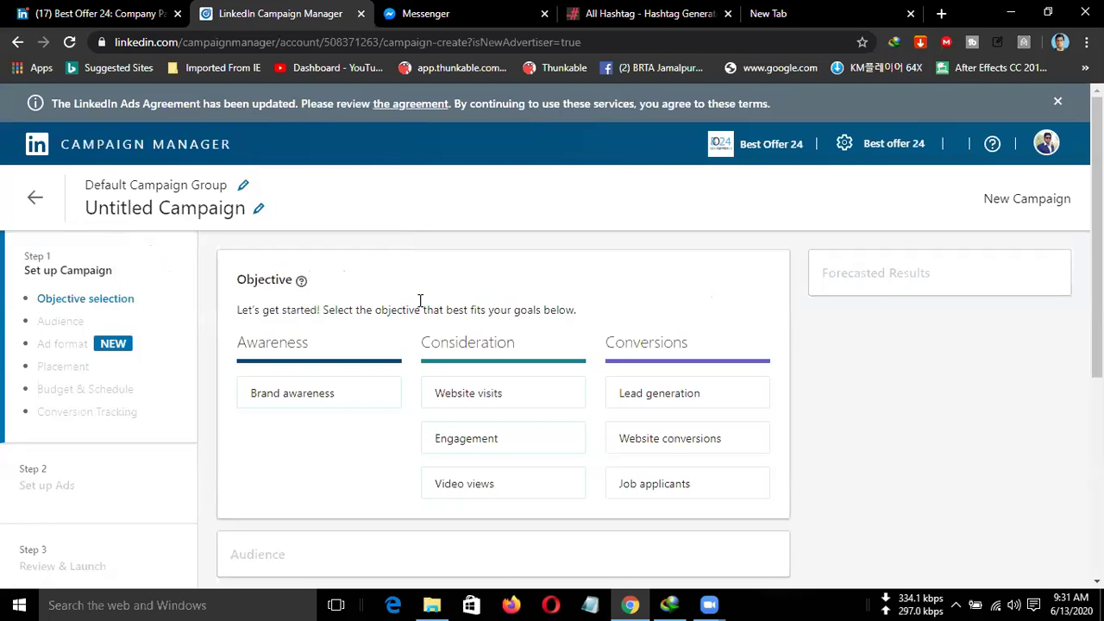
{"action": "scroll", "coordinate": [1072, 414], "scroll_direction": "down", "scroll_amount": 1}
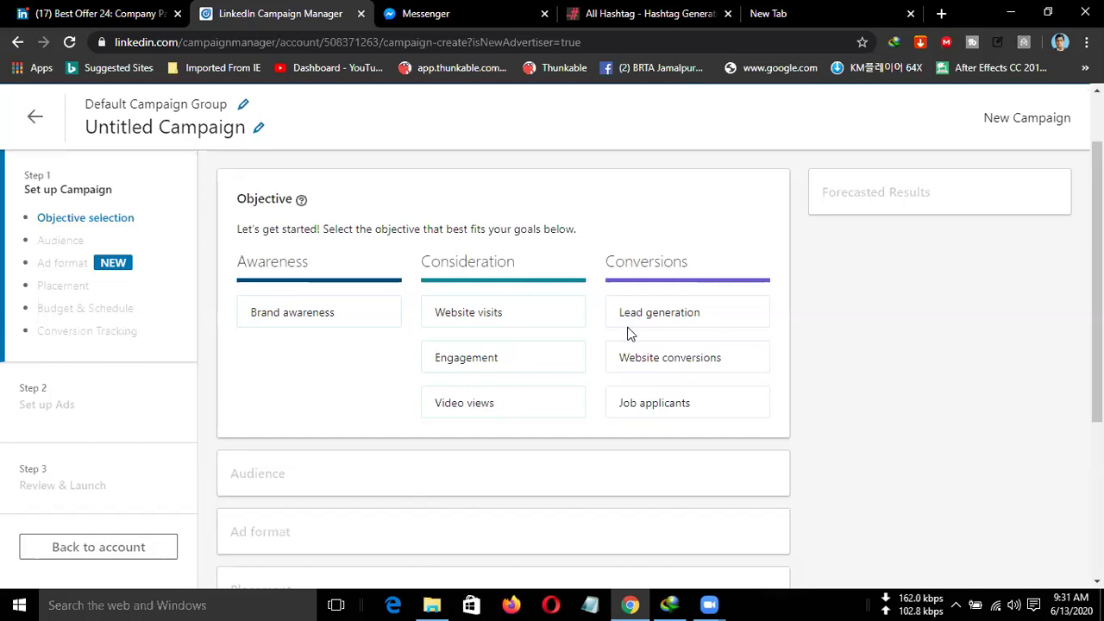
{"action": "mouse_move", "coordinate": [466, 366]}
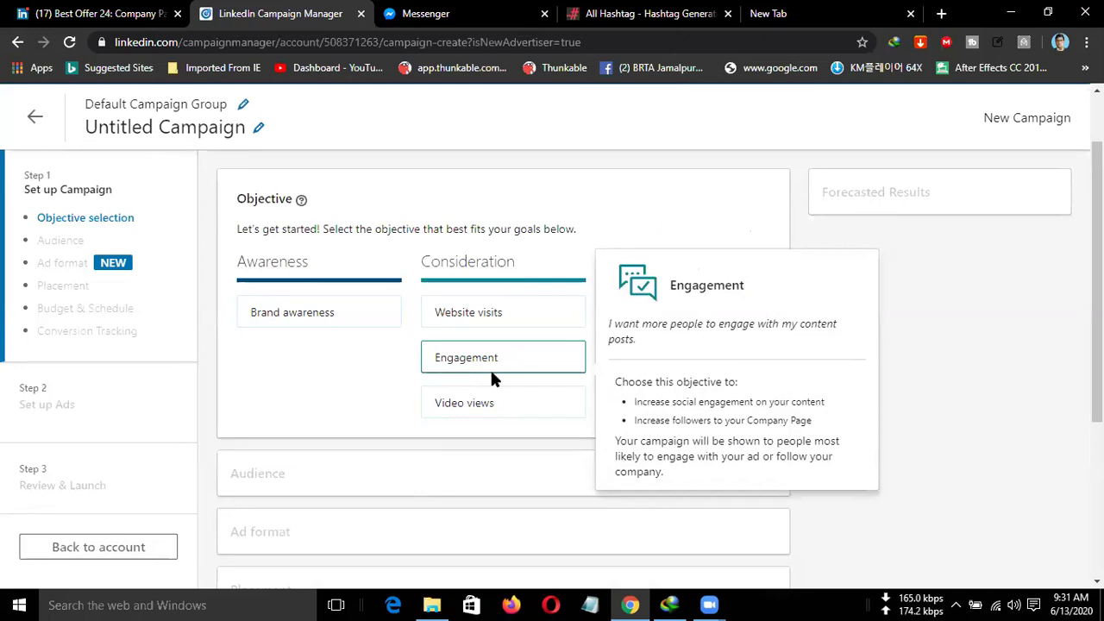
Choose the Engagement objective, renaming the campaign 'Engagement - Jun 13, 2020', and dismiss the forecast tip.
{"action": "left_click", "coordinate": [490, 367]}
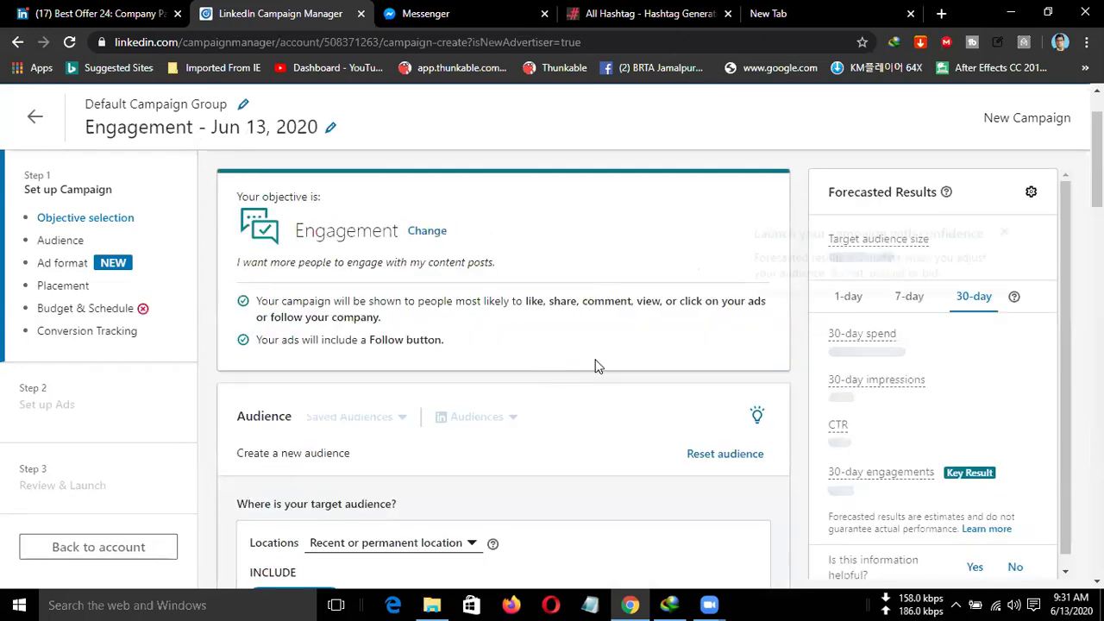
{"action": "scroll", "coordinate": [564, 358], "scroll_direction": "down", "scroll_amount": 1}
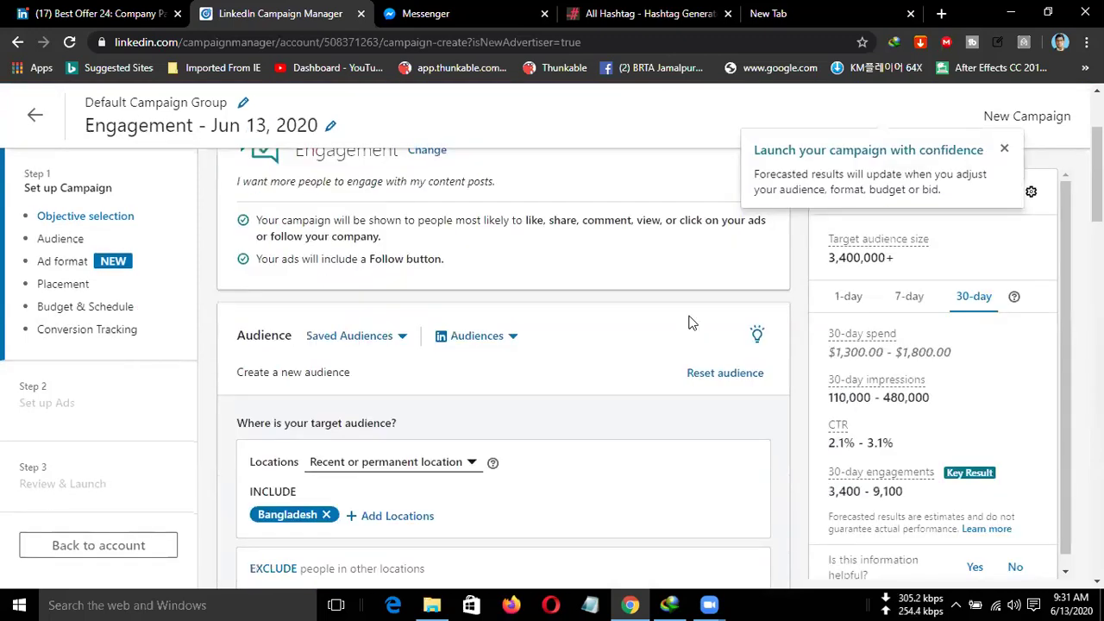
{"action": "left_click", "coordinate": [1004, 152]}
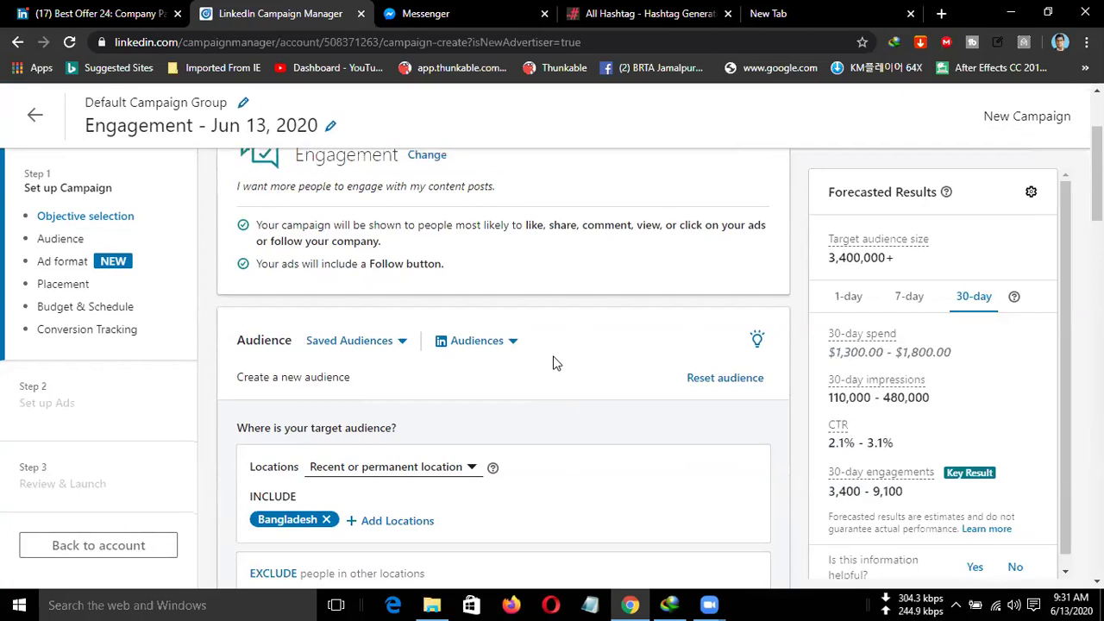
{"action": "scroll", "coordinate": [554, 363], "scroll_direction": "up", "scroll_amount": 1}
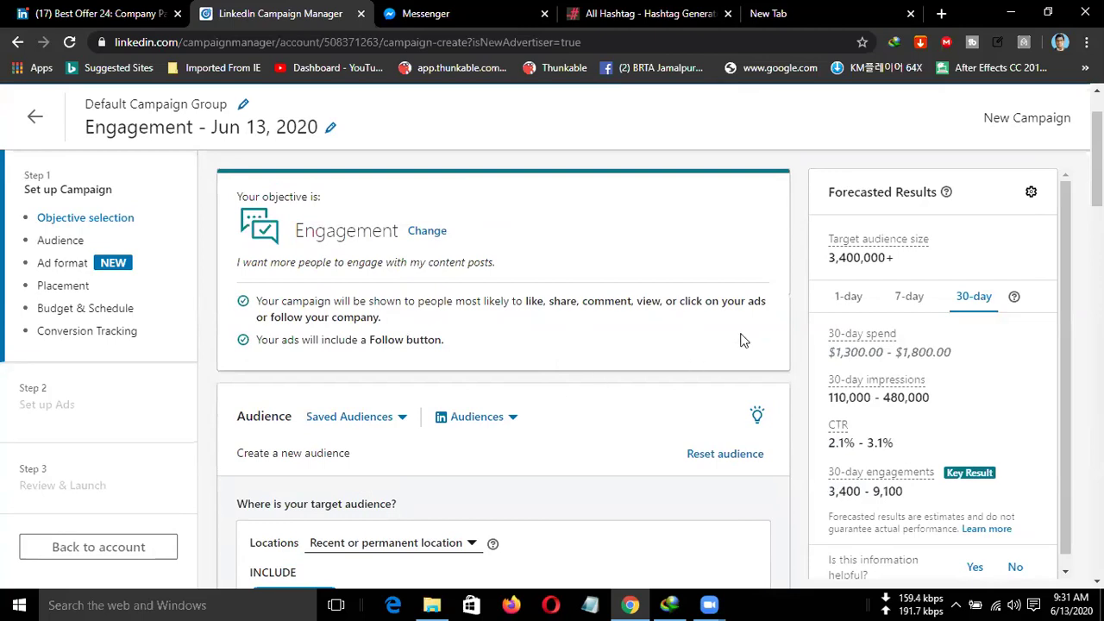
{"action": "scroll", "coordinate": [787, 330], "scroll_direction": "down", "scroll_amount": 1}
{"action": "scroll", "coordinate": [786, 329], "scroll_direction": "down", "scroll_amount": 1}
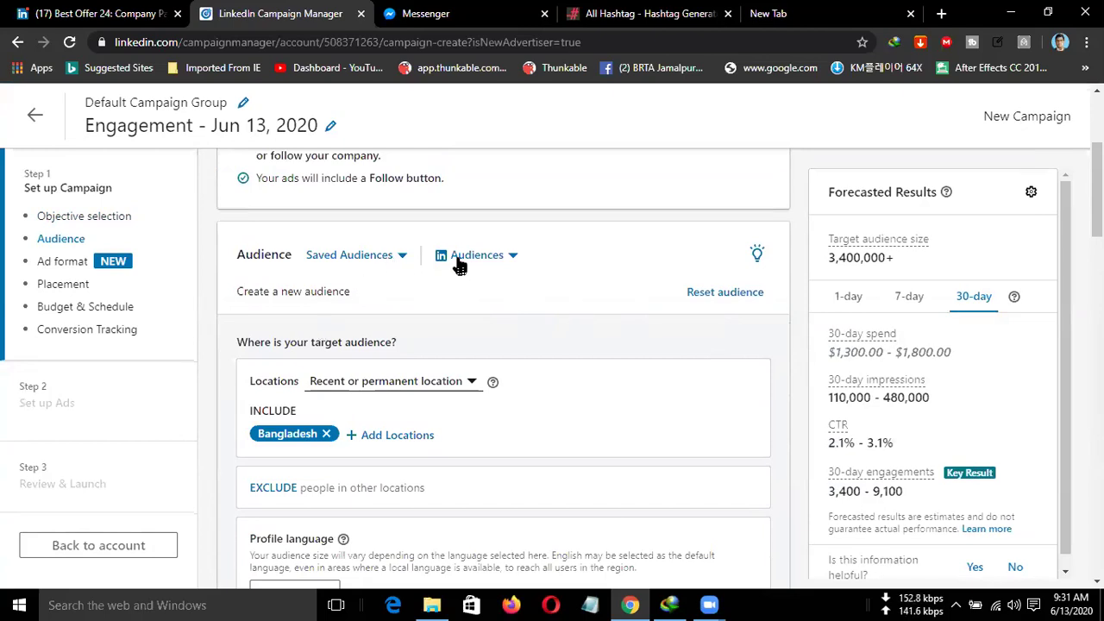
{"action": "left_click", "coordinate": [511, 257]}
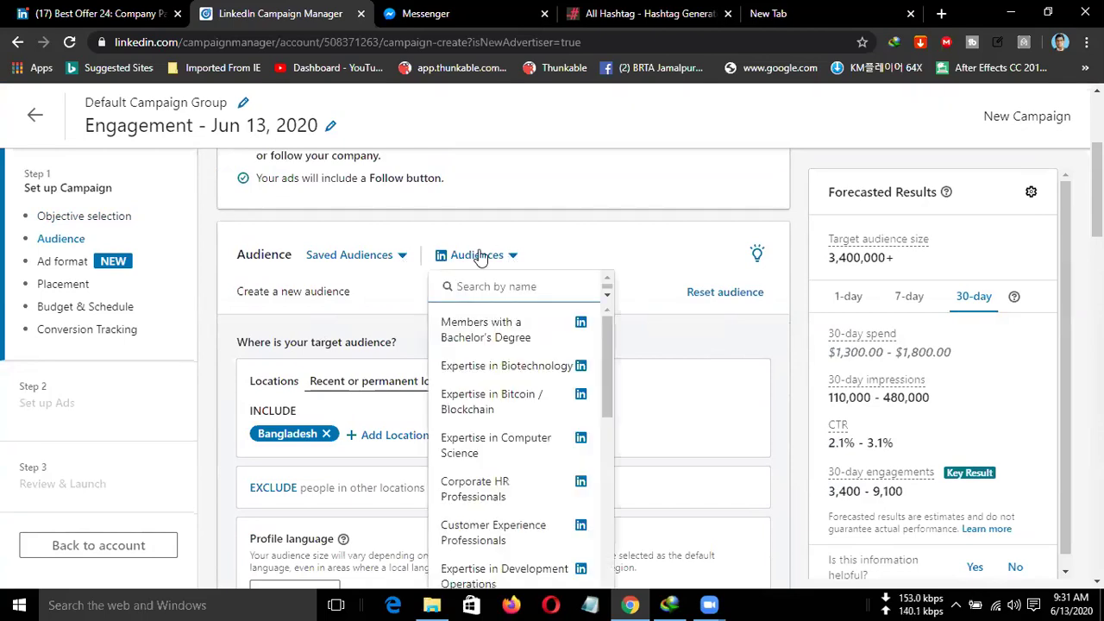
{"action": "left_click", "coordinate": [395, 264]}
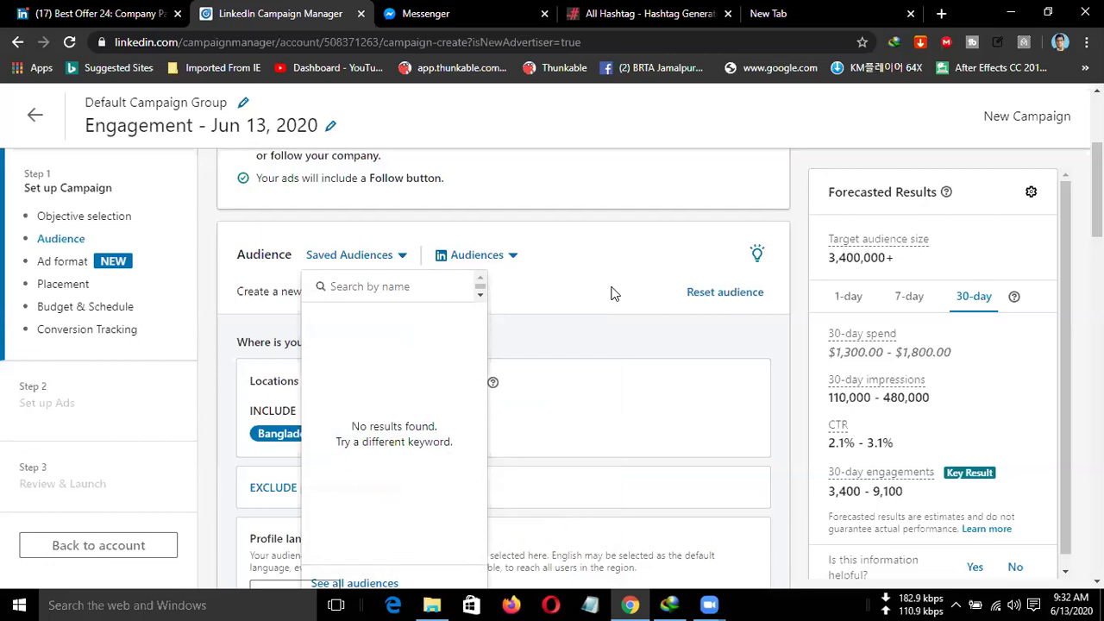
{"action": "left_click", "coordinate": [552, 276]}
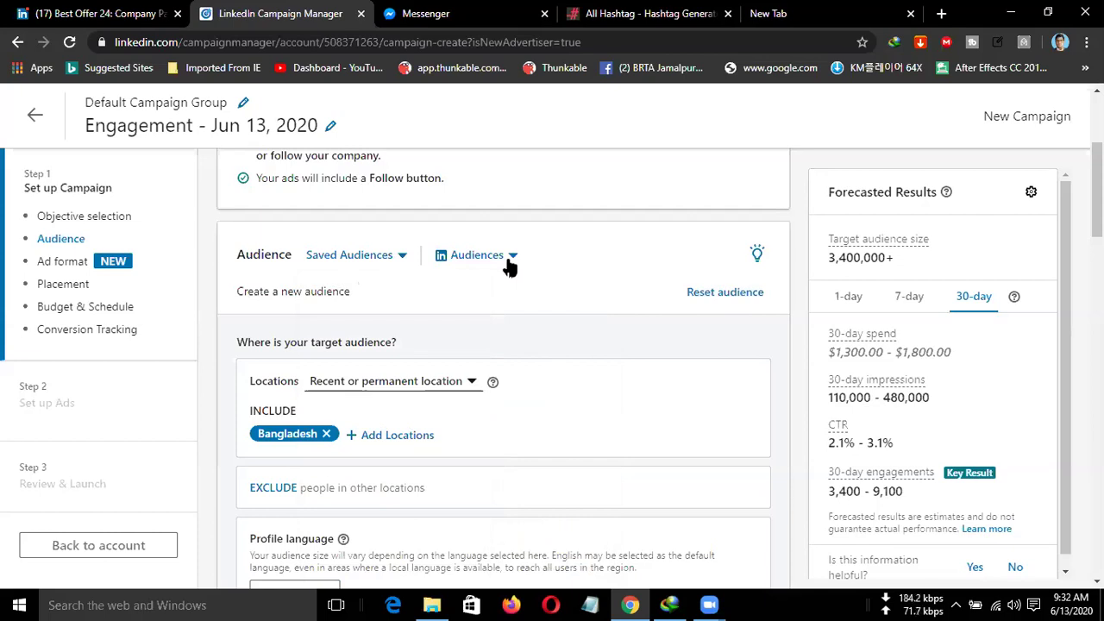
Open the Audiences dropdown and browse through the predefined LinkedIn audiences list.
{"action": "left_click", "coordinate": [510, 259]}
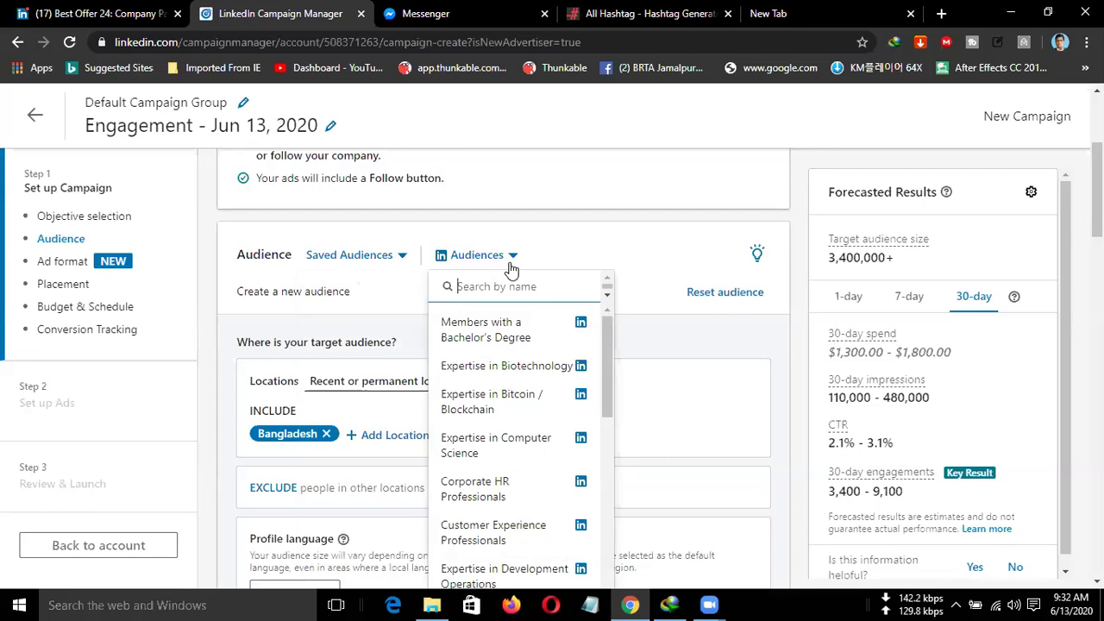
{"action": "scroll", "coordinate": [609, 314], "scroll_direction": "down", "scroll_amount": 1}
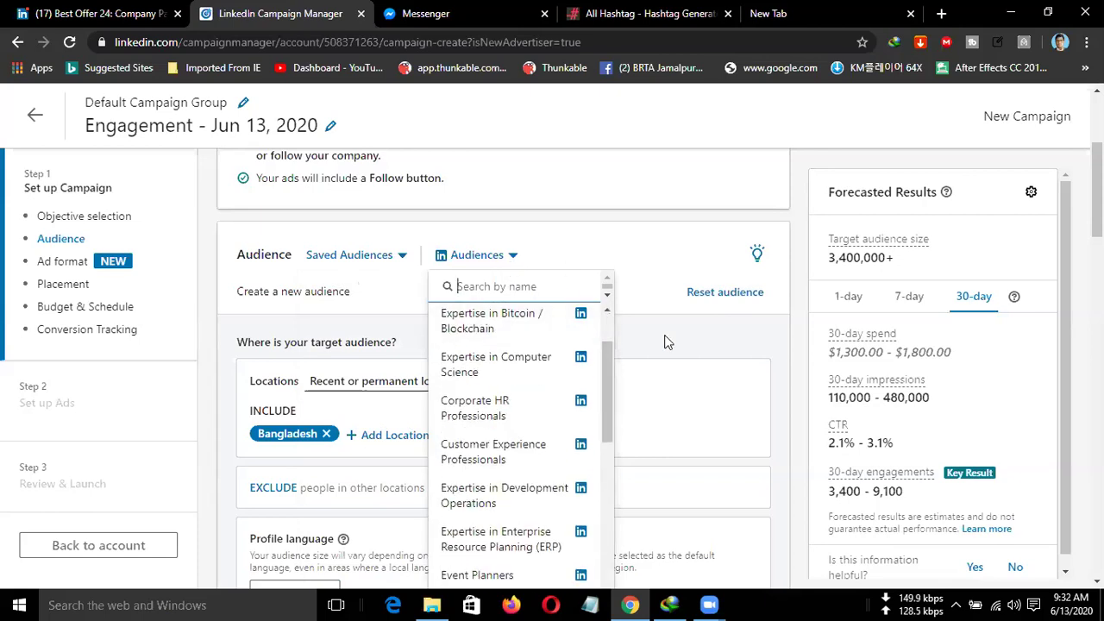
{"action": "scroll", "coordinate": [666, 346], "scroll_direction": "down", "scroll_amount": 1}
{"action": "scroll", "coordinate": [664, 346], "scroll_direction": "down", "scroll_amount": 2}
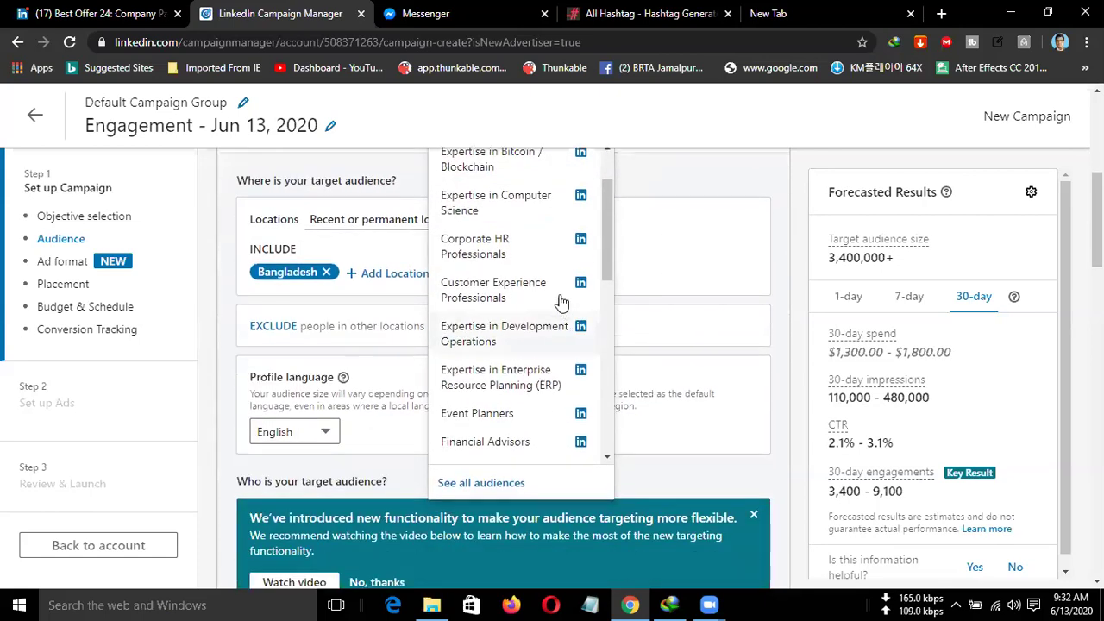
{"action": "scroll", "coordinate": [560, 306], "scroll_direction": "up", "scroll_amount": 1}
{"action": "scroll", "coordinate": [707, 278], "scroll_direction": "up", "scroll_amount": 2}
{"action": "scroll", "coordinate": [651, 308], "scroll_direction": "down", "scroll_amount": 1}
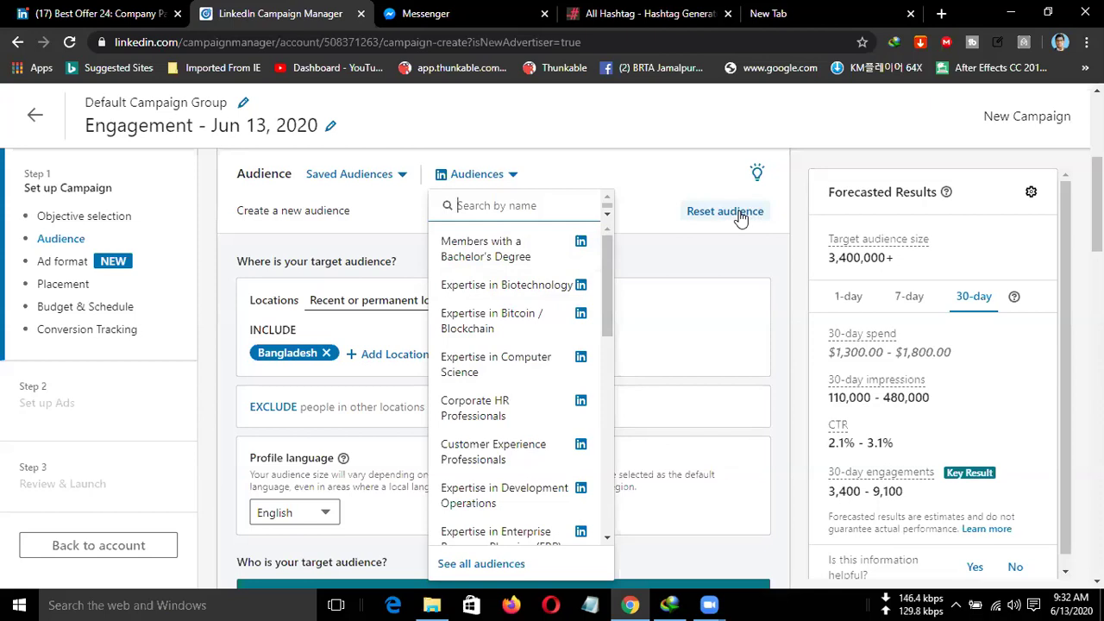
Reset the audience and confirm clearing all targeting criteria, removing Bangladesh.
{"action": "left_click", "coordinate": [740, 218]}
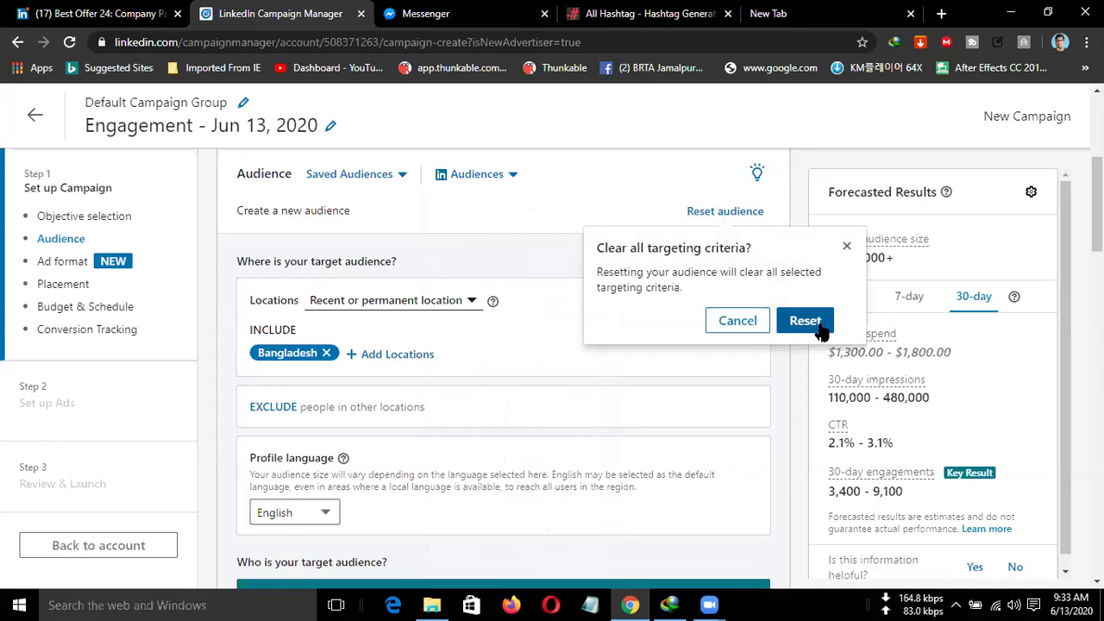
{"action": "left_click", "coordinate": [814, 327]}
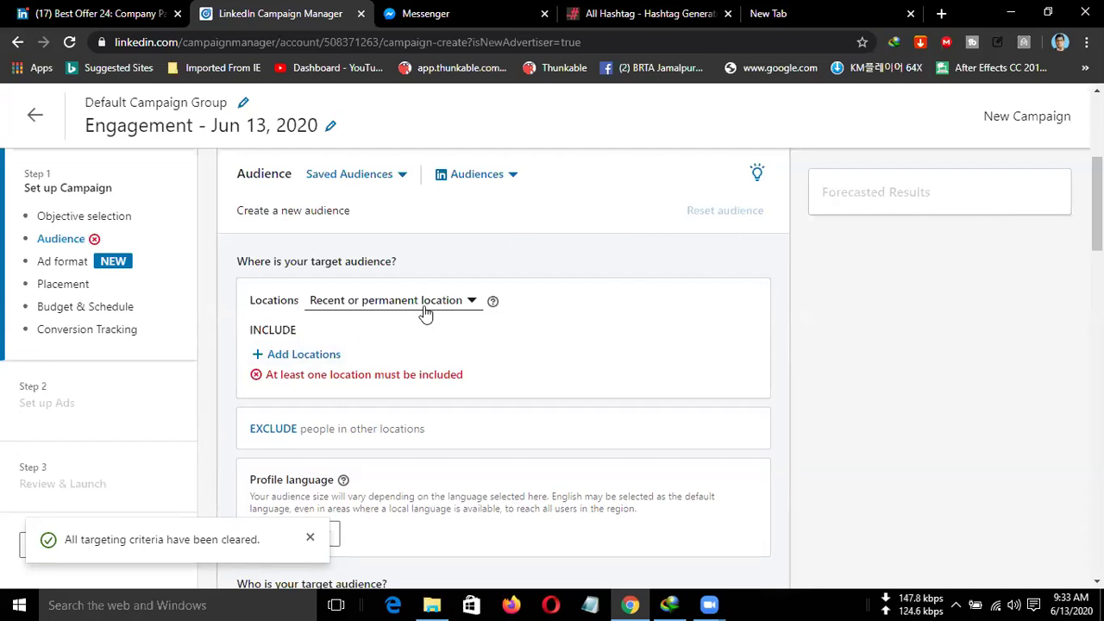
{"action": "scroll", "coordinate": [423, 293], "scroll_direction": "down", "scroll_amount": 1}
Search locations for 'Unit' and include United States and United Kingdom.
{"action": "left_click", "coordinate": [302, 272]}
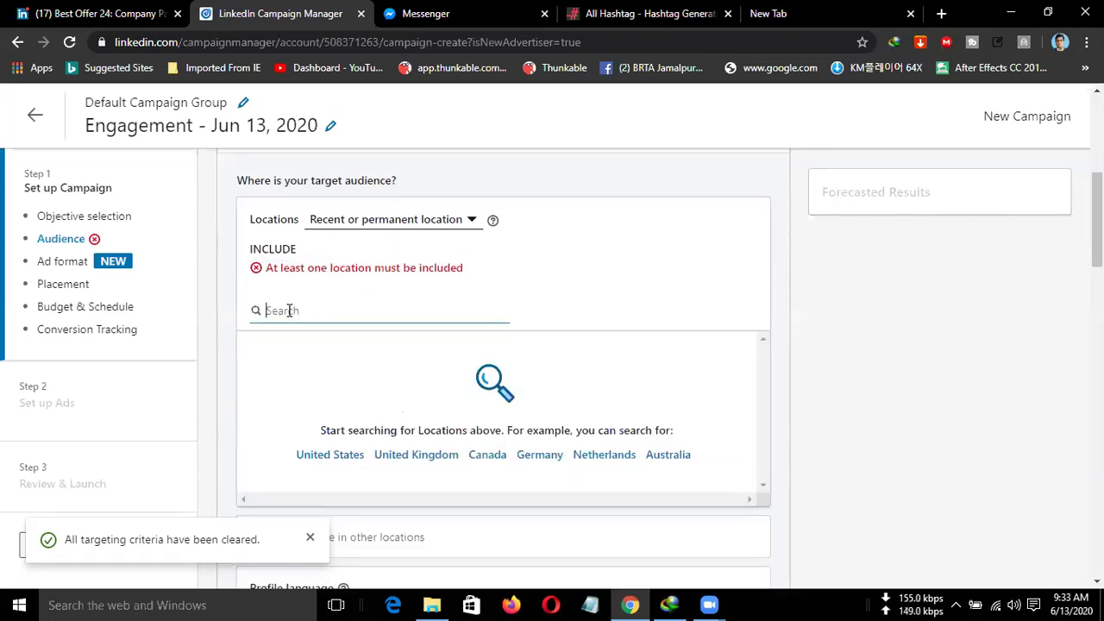
{"action": "type", "text": "U"}
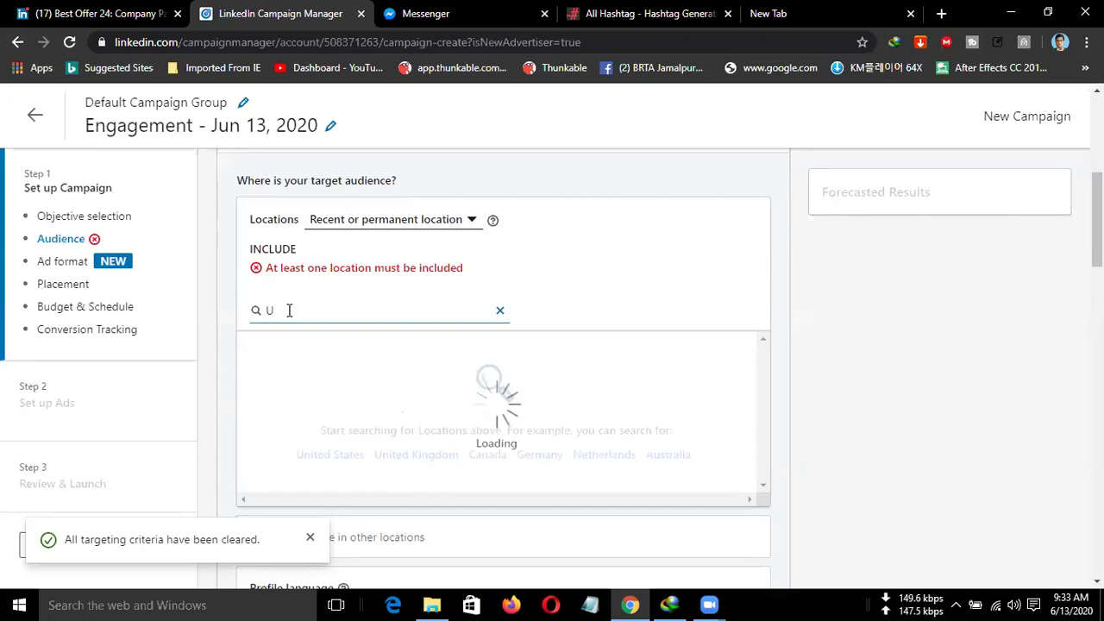
{"action": "type", "text": "nit"}
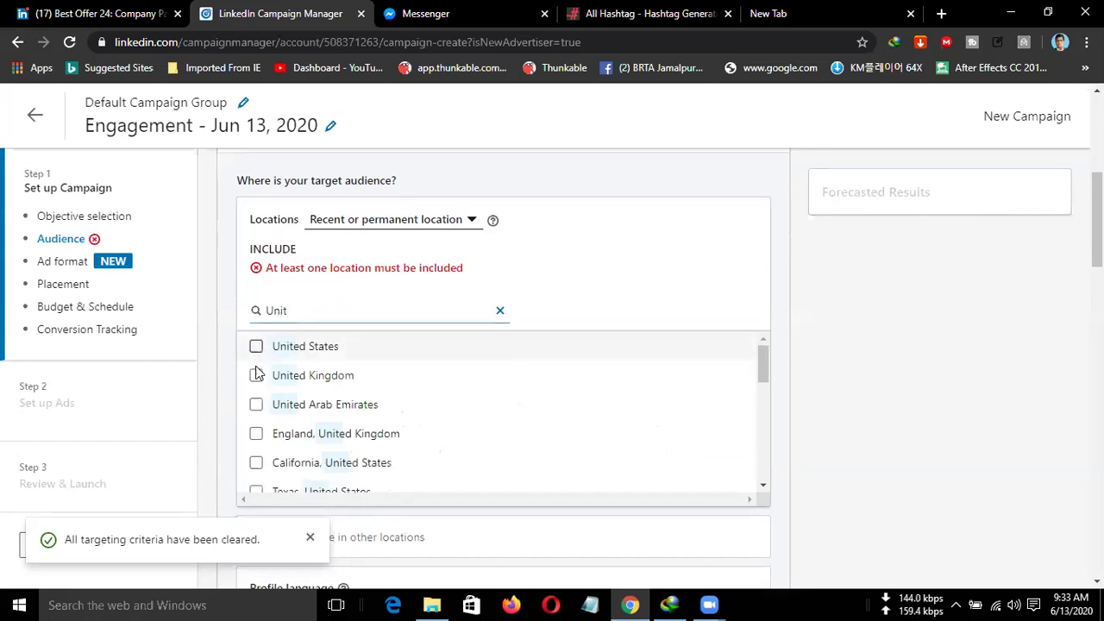
{"action": "key", "text": "Return"}
{"action": "left_click", "coordinate": [256, 372]}
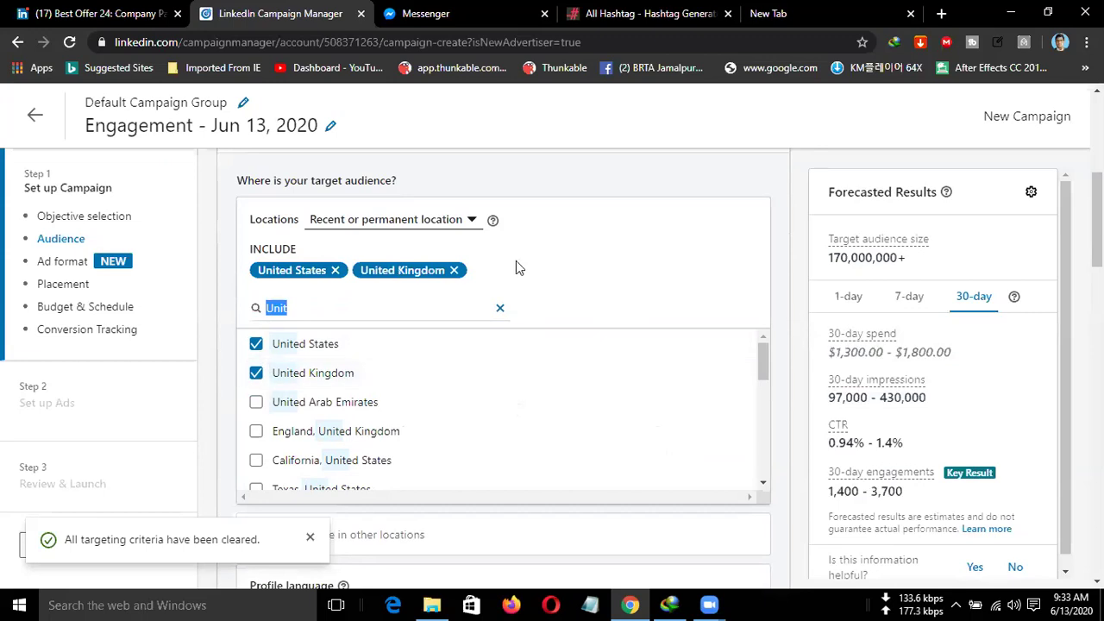
{"action": "left_click", "coordinate": [499, 308]}
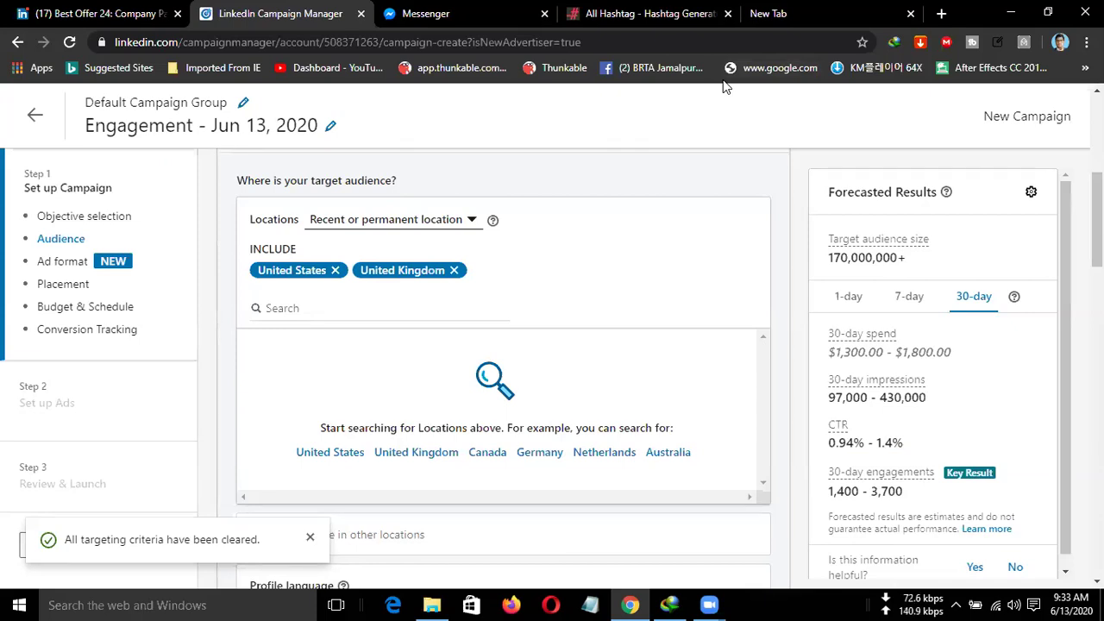
{"action": "scroll", "coordinate": [426, 290], "scroll_direction": "down", "scroll_amount": 2}
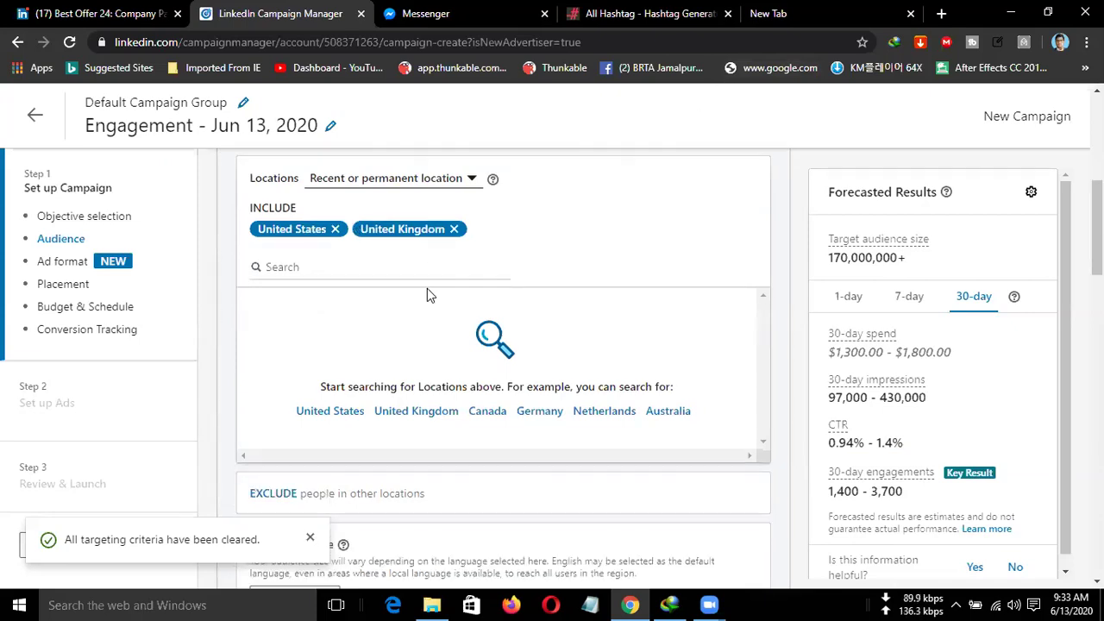
{"action": "scroll", "coordinate": [427, 293], "scroll_direction": "up", "scroll_amount": 1}
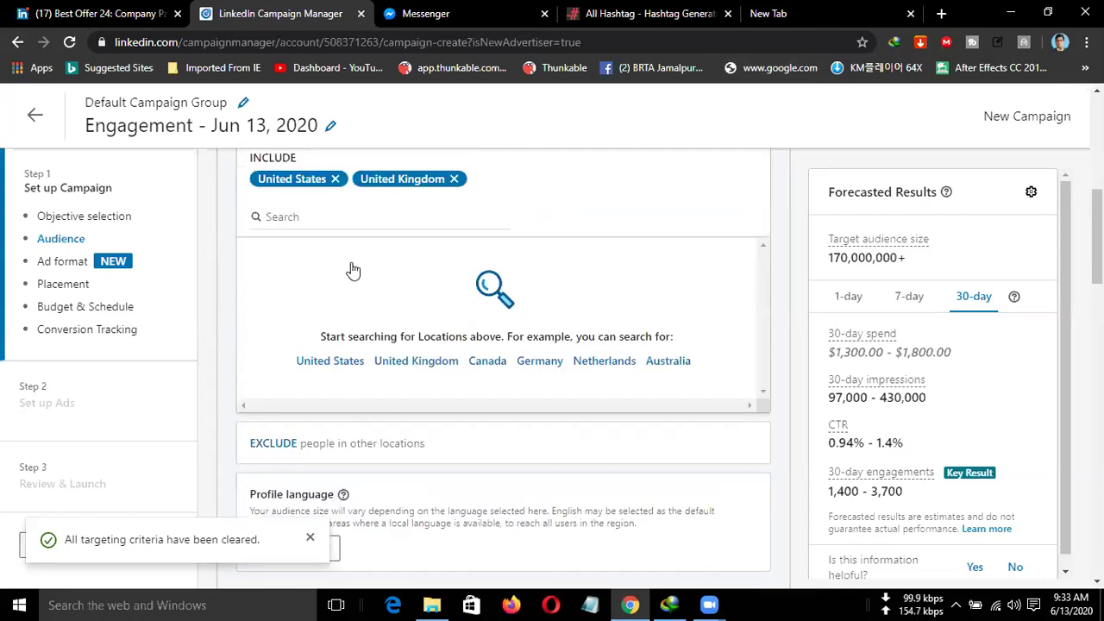
{"action": "scroll", "coordinate": [350, 266], "scroll_direction": "up", "scroll_amount": 1}
{"action": "scroll", "coordinate": [508, 325], "scroll_direction": "down", "scroll_amount": 1}
{"action": "scroll", "coordinate": [510, 342], "scroll_direction": "down", "scroll_amount": 1}
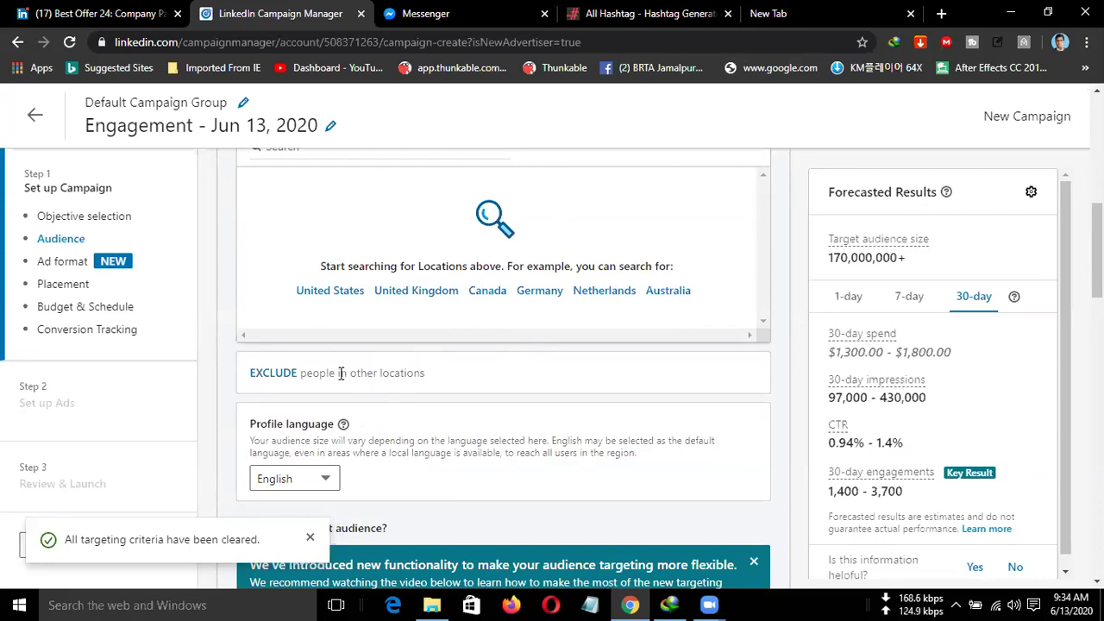
{"action": "scroll", "coordinate": [342, 373], "scroll_direction": "down", "scroll_amount": 2}
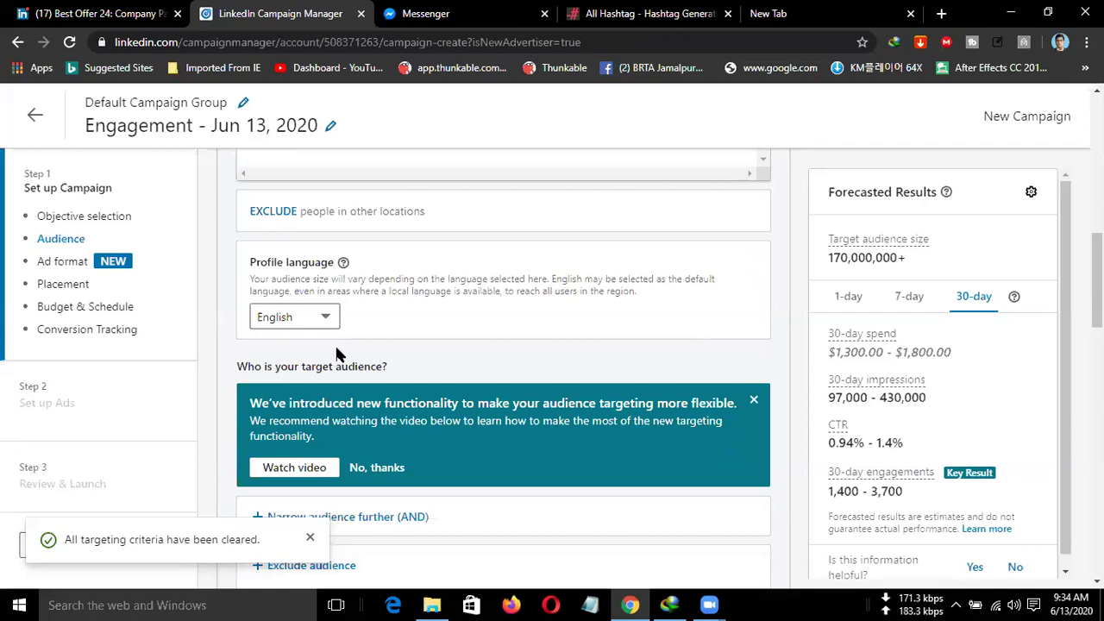
{"action": "scroll", "coordinate": [334, 344], "scroll_direction": "down", "scroll_amount": 1}
{"action": "scroll", "coordinate": [338, 354], "scroll_direction": "down", "scroll_amount": 1}
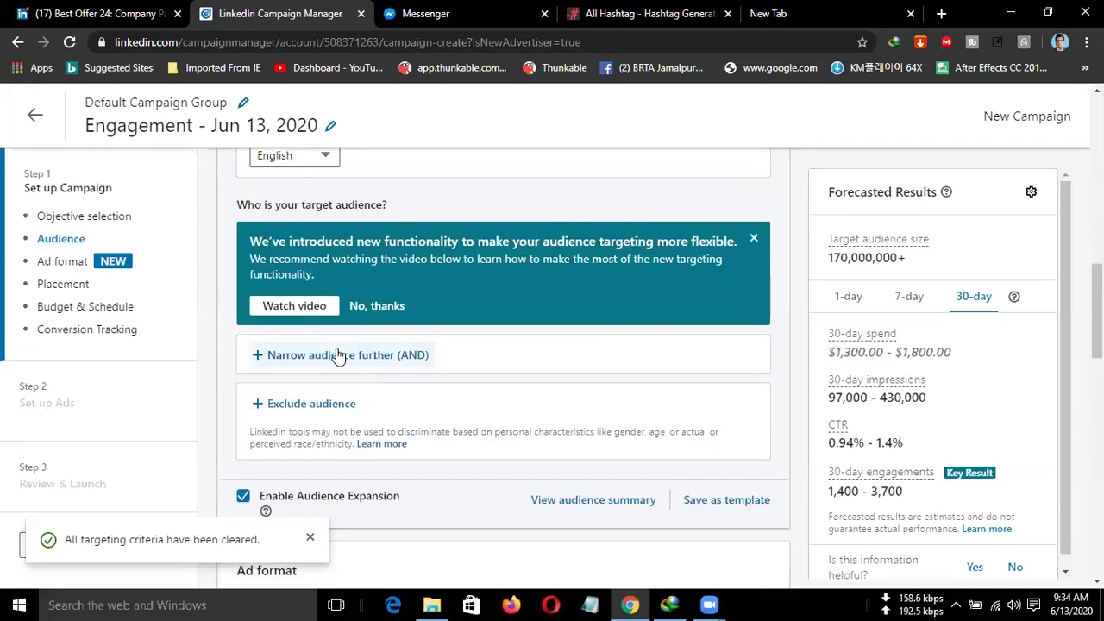
{"action": "scroll", "coordinate": [334, 341], "scroll_direction": "up", "scroll_amount": 1}
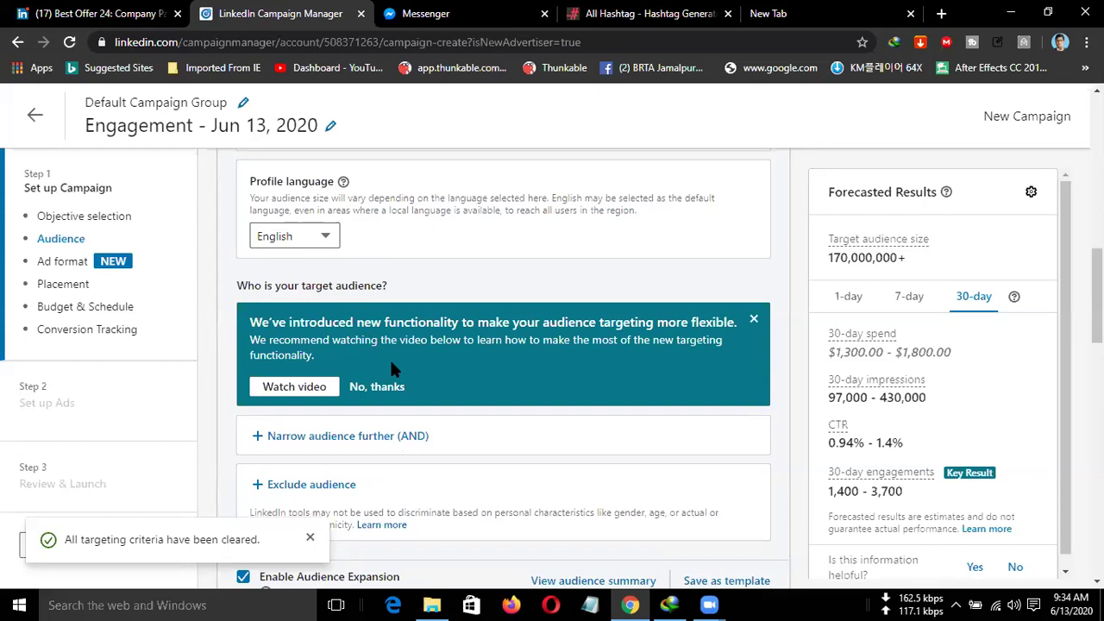
{"action": "scroll", "coordinate": [405, 366], "scroll_direction": "down", "scroll_amount": 1}
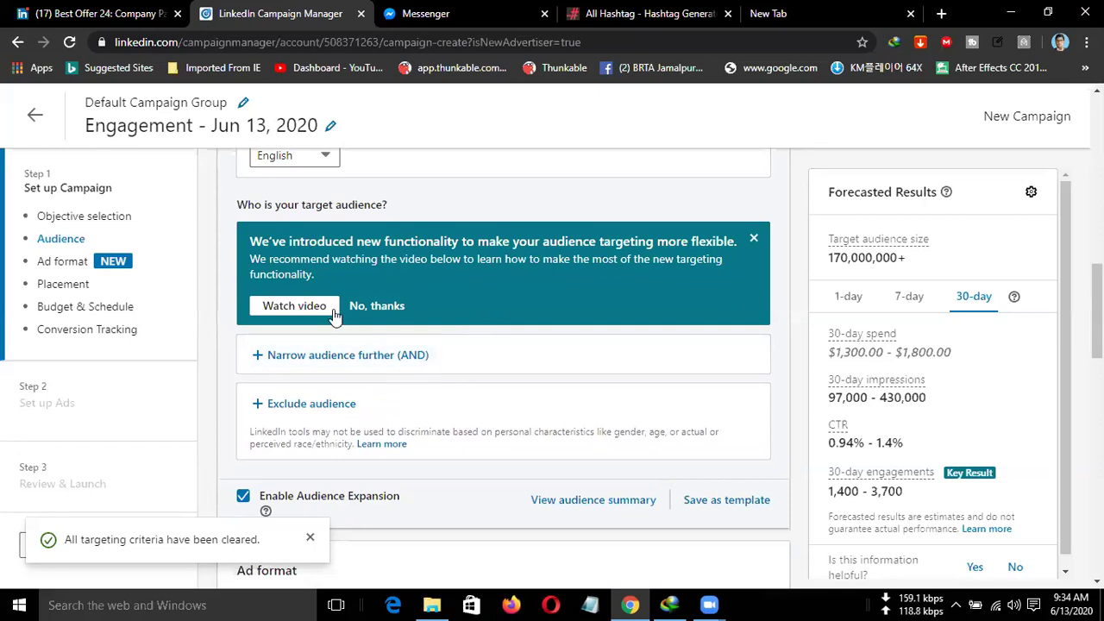
Decline the new targeting announcement and review the Audience options down to Ad format.
{"action": "left_click", "coordinate": [373, 307]}
{"action": "scroll", "coordinate": [406, 380], "scroll_direction": "up", "scroll_amount": 5}
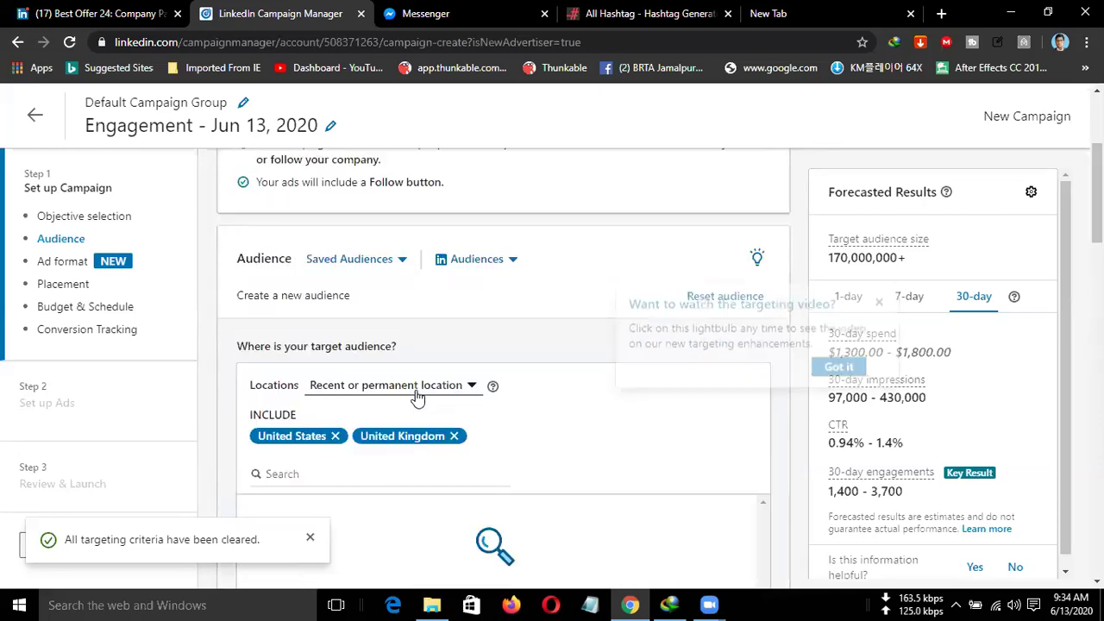
{"action": "scroll", "coordinate": [417, 392], "scroll_direction": "down", "scroll_amount": 1}
{"action": "scroll", "coordinate": [417, 392], "scroll_direction": "down", "scroll_amount": 2}
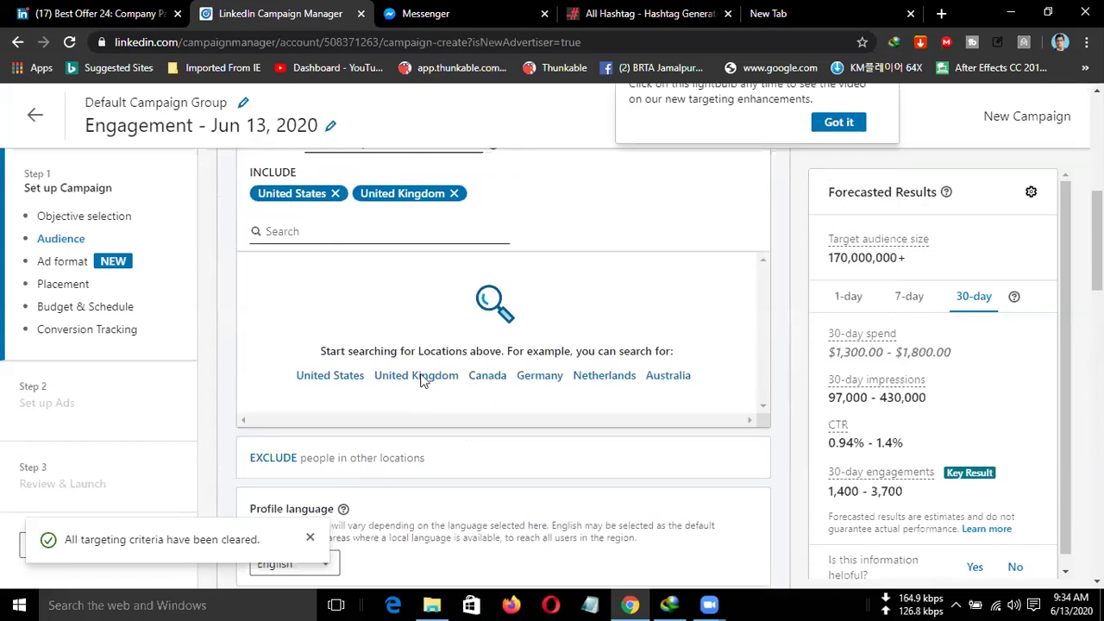
{"action": "scroll", "coordinate": [483, 323], "scroll_direction": "up", "scroll_amount": 1}
{"action": "scroll", "coordinate": [488, 326], "scroll_direction": "down", "scroll_amount": 1}
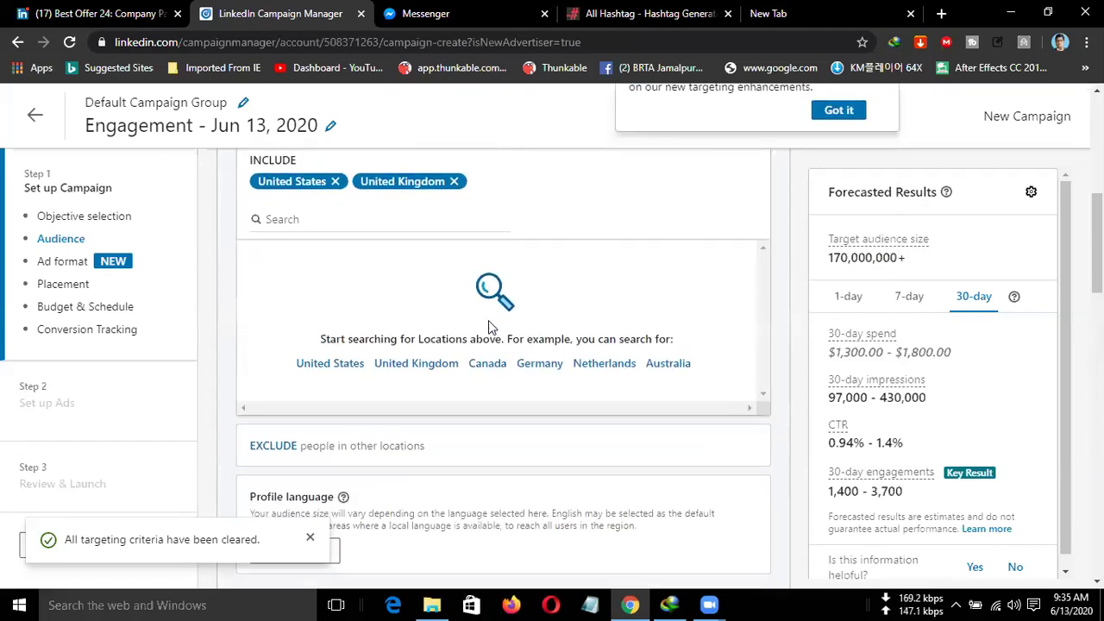
{"action": "scroll", "coordinate": [488, 326], "scroll_direction": "down", "scroll_amount": 2}
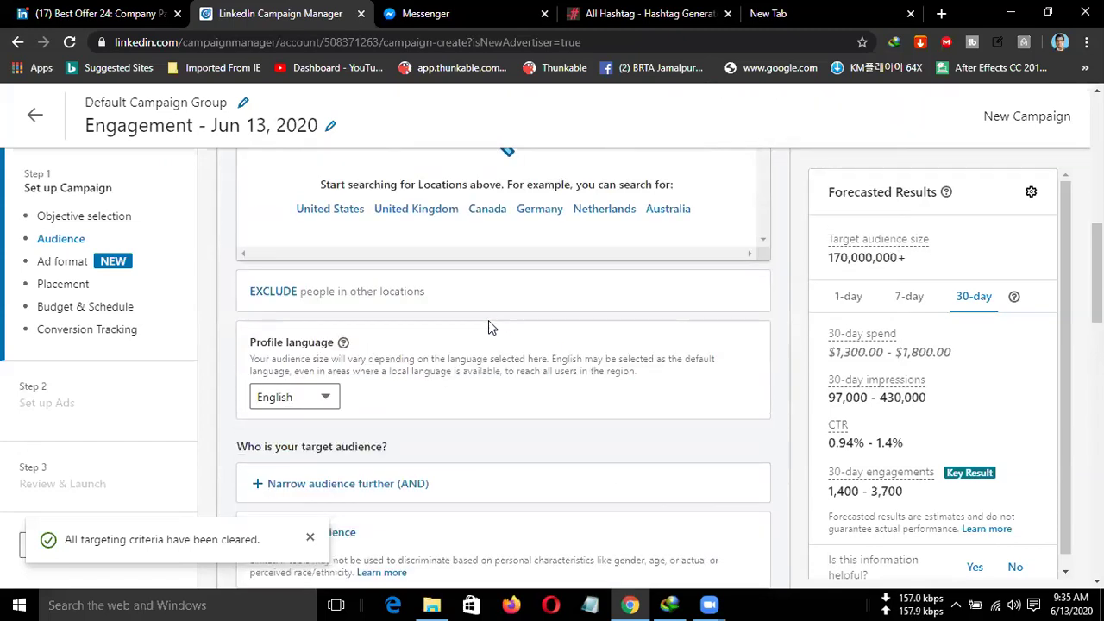
{"action": "scroll", "coordinate": [488, 323], "scroll_direction": "down", "scroll_amount": 3}
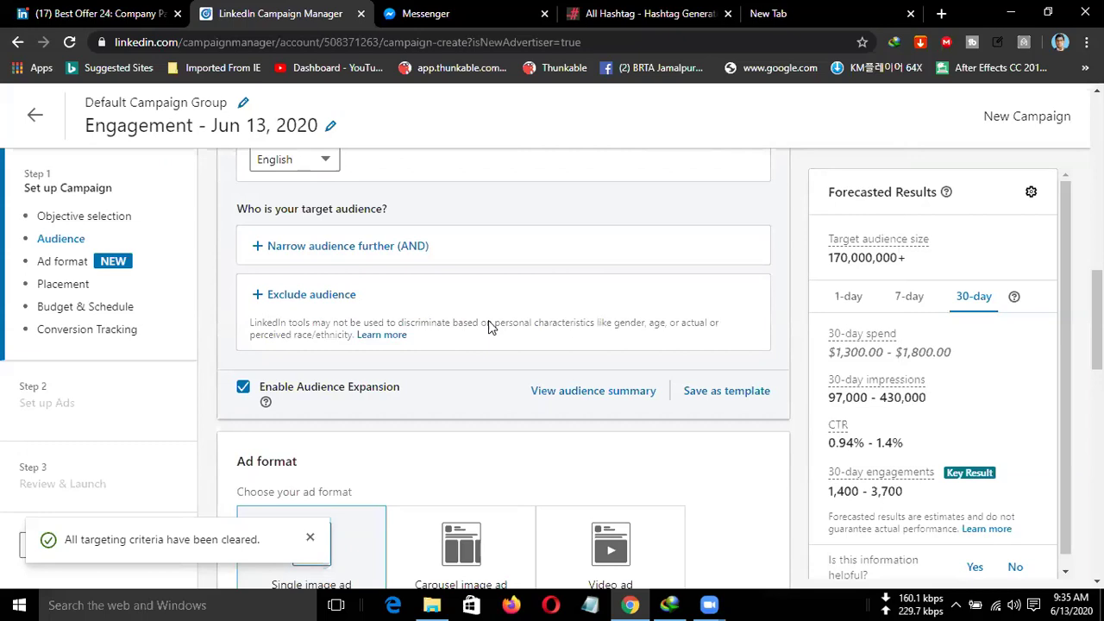
{"action": "scroll", "coordinate": [488, 325], "scroll_direction": "down", "scroll_amount": 1}
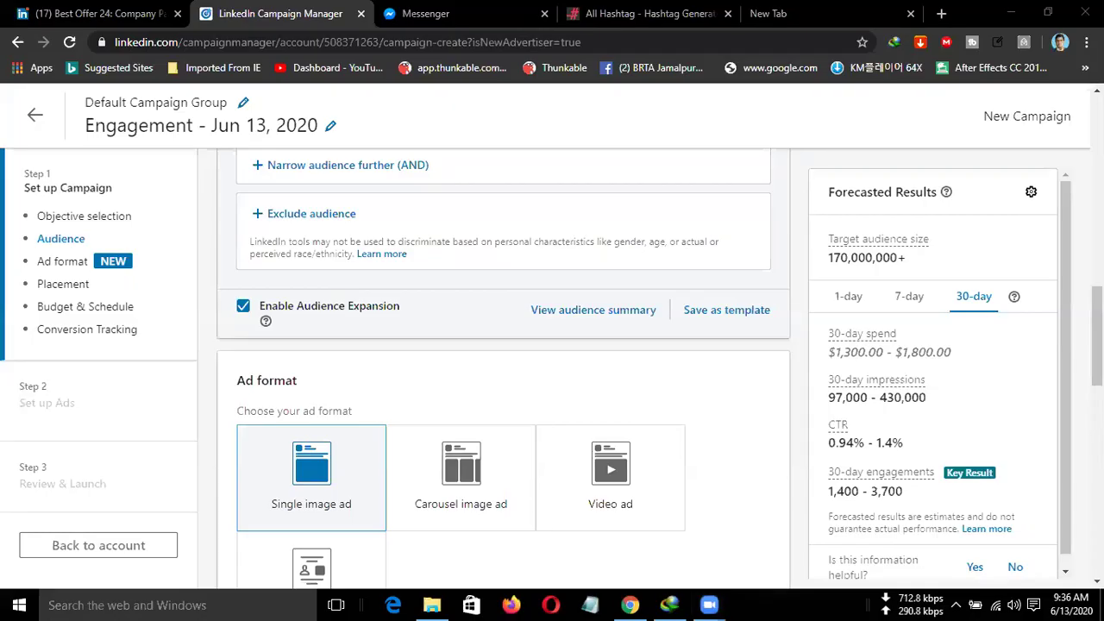
Start saving the US/UK audience as a template named 'test'.
{"action": "left_click", "coordinate": [730, 312]}
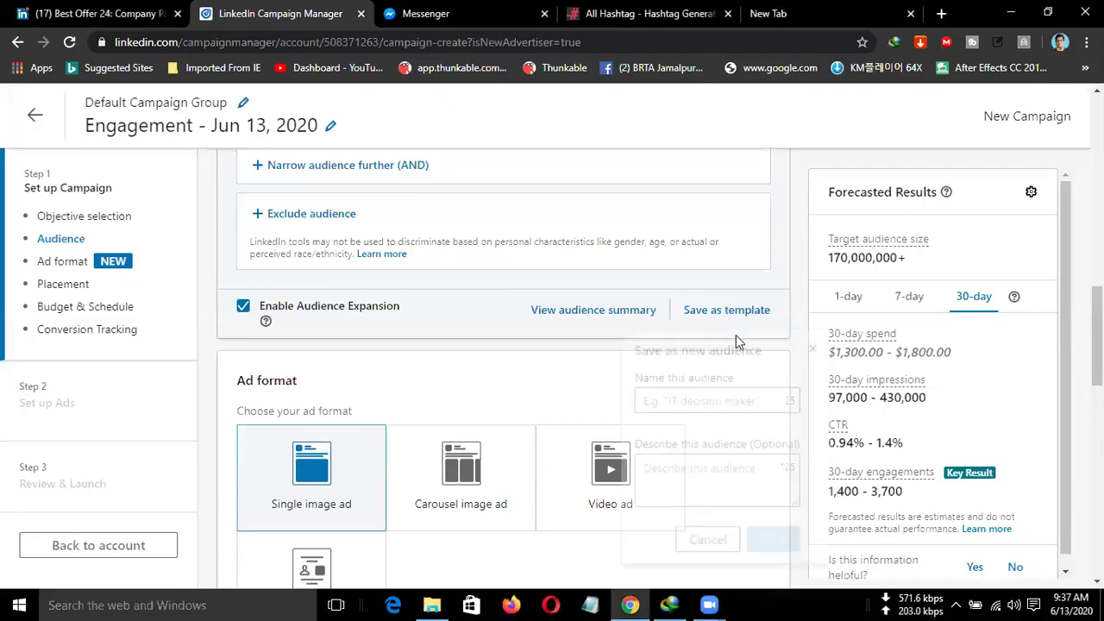
{"action": "left_click", "coordinate": [690, 405]}
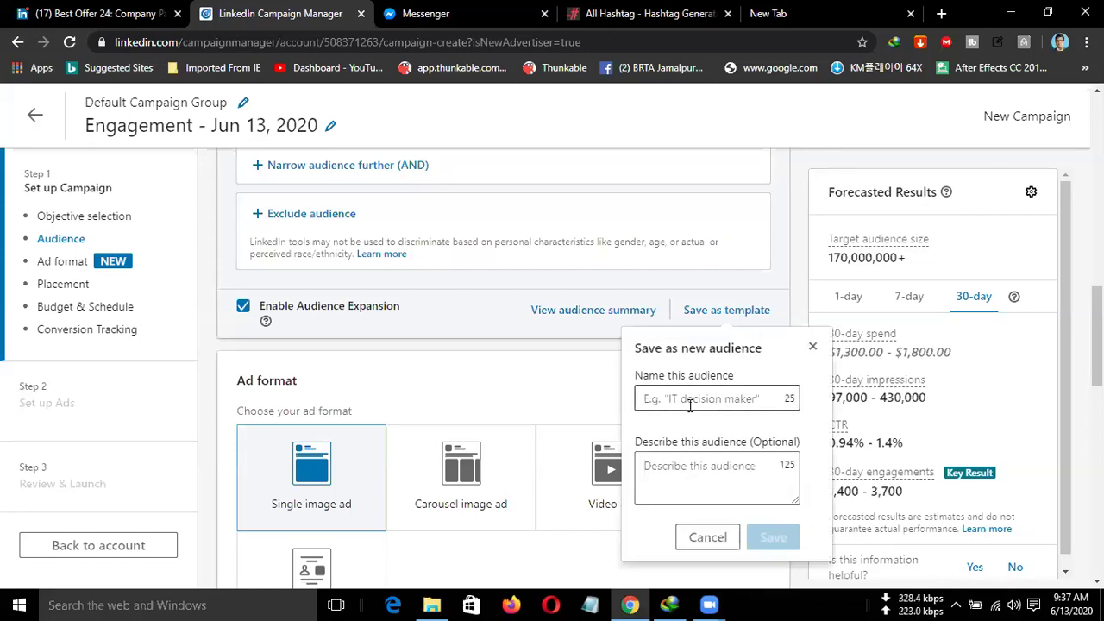
{"action": "left_click", "coordinate": [690, 405]}
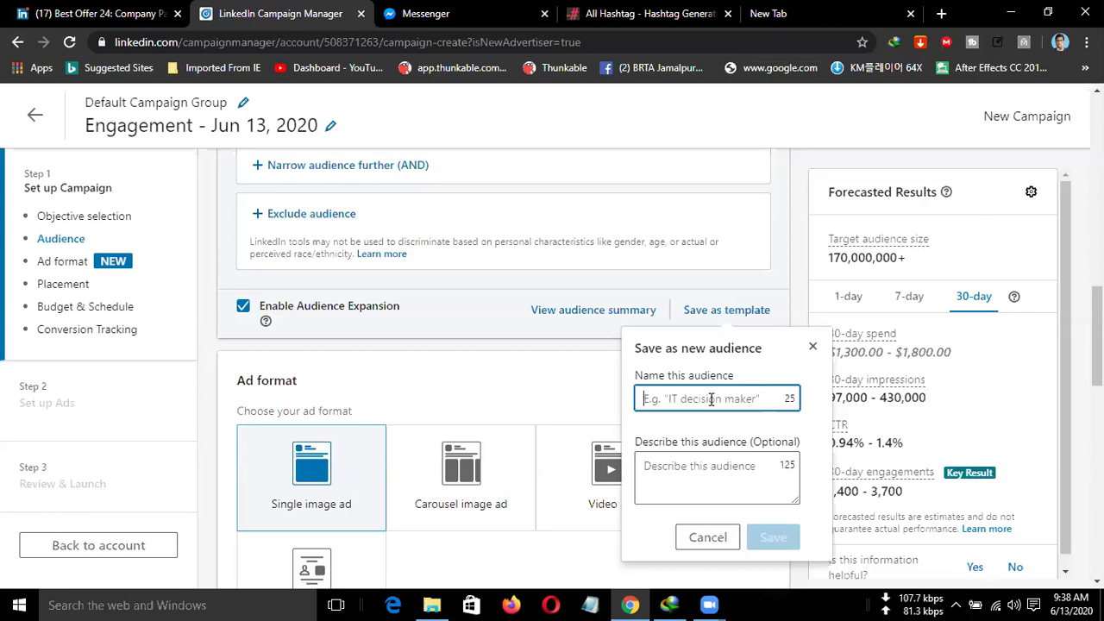
{"action": "type", "text": "test"}
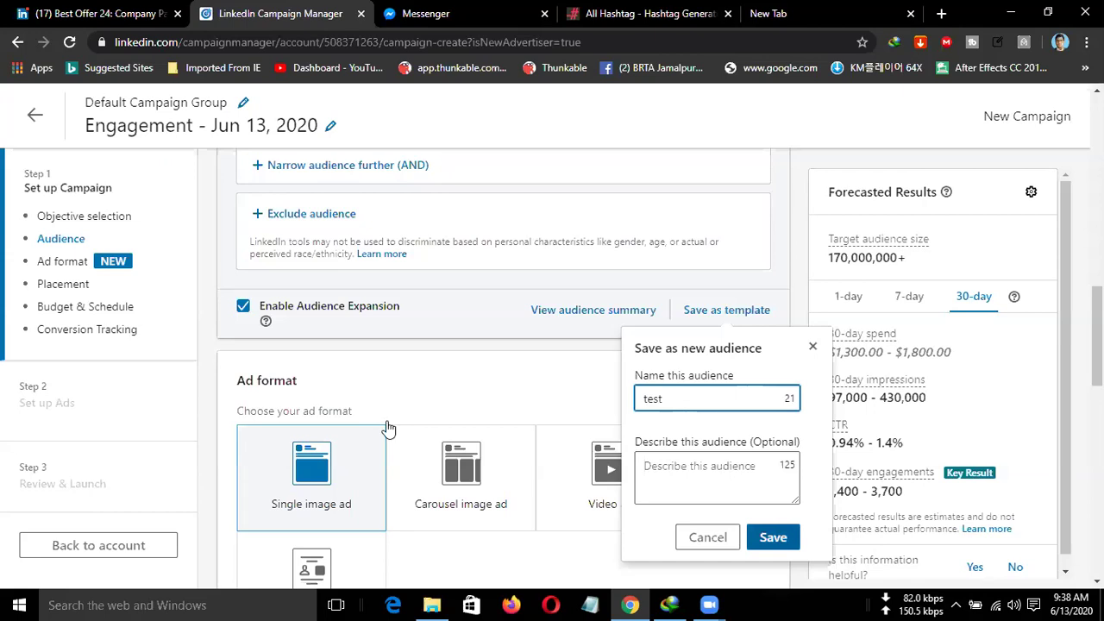
Close the Save as new audience popup and return to the Objective and Audience sections.
{"action": "scroll", "coordinate": [320, 500], "scroll_direction": "down", "scroll_amount": 2}
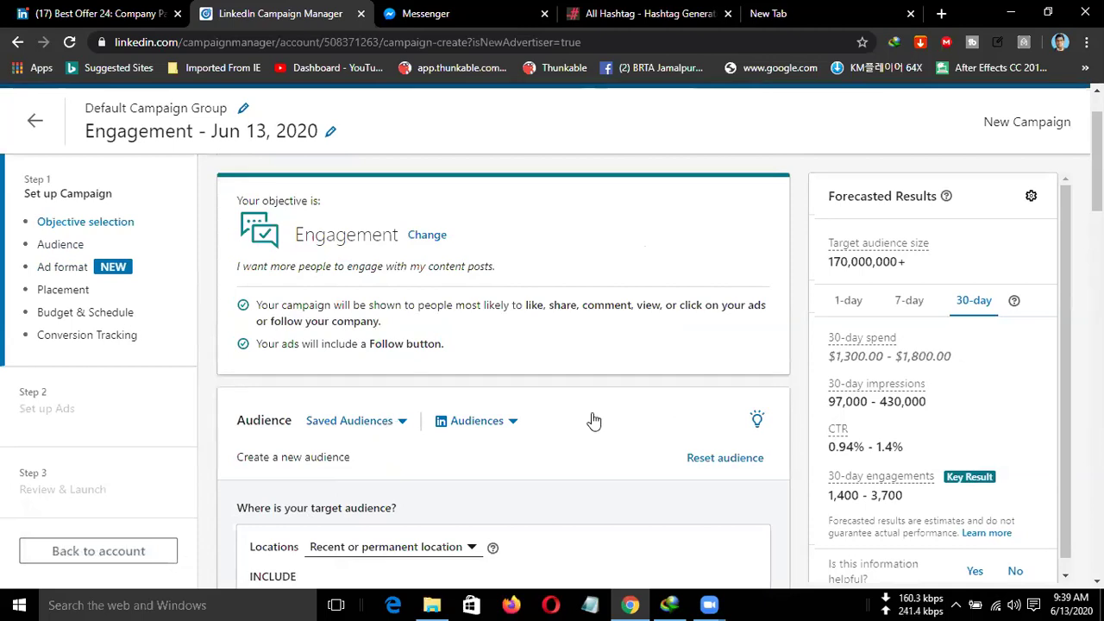
{"action": "scroll", "coordinate": [592, 419], "scroll_direction": "down", "scroll_amount": 1}
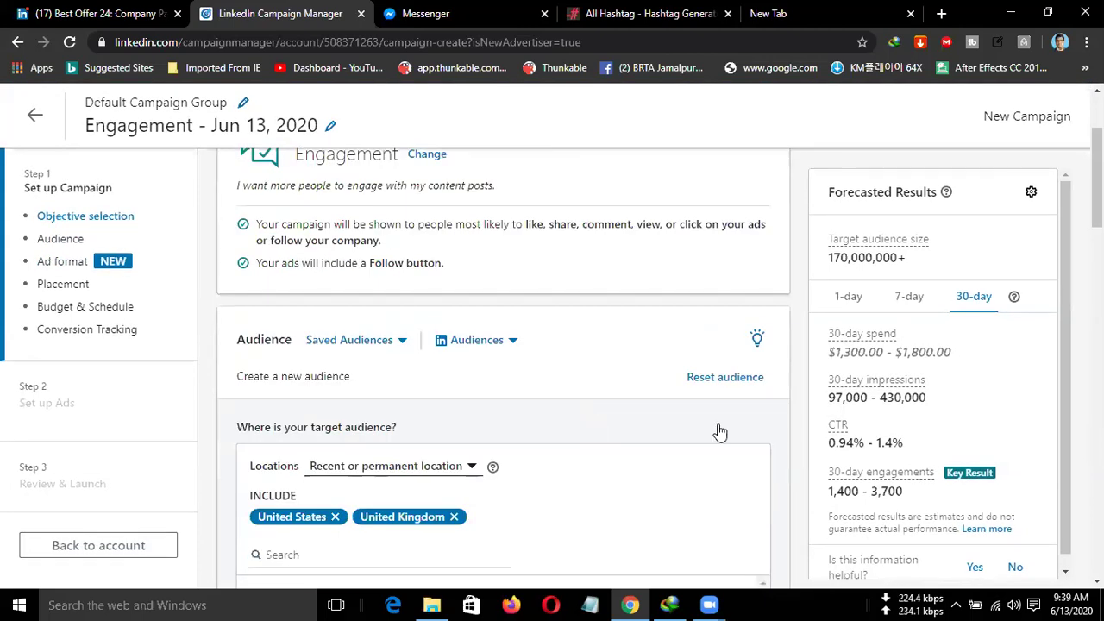
Review the Single image ad format and Audience Network placement, continuing to Budget & Schedule.
{"action": "scroll", "coordinate": [718, 432], "scroll_direction": "down", "scroll_amount": 10}
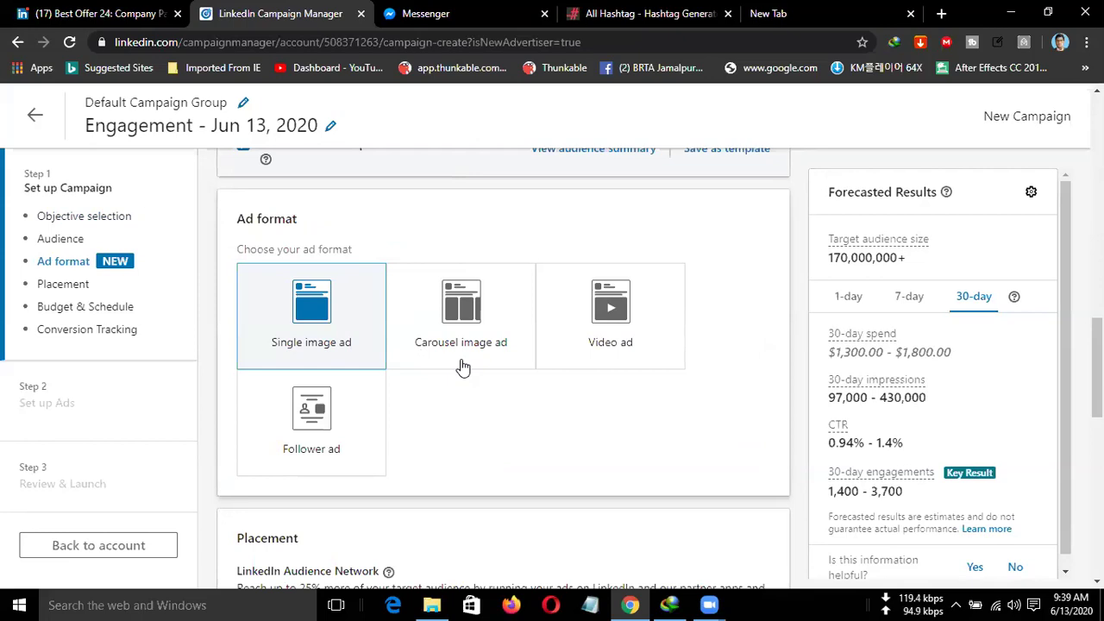
{"action": "mouse_move", "coordinate": [467, 360]}
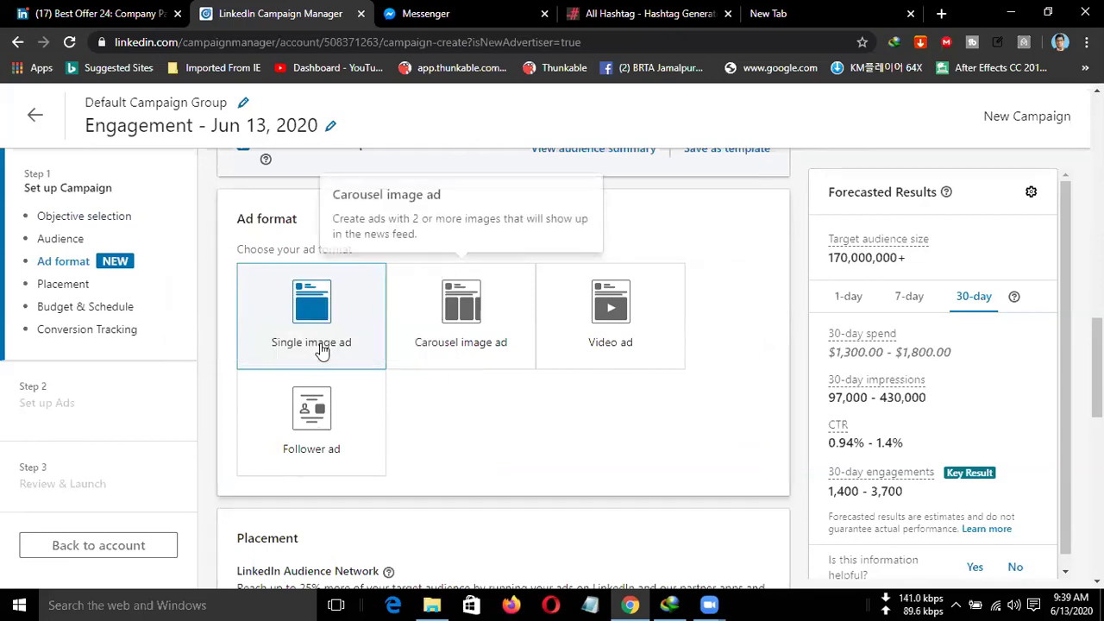
{"action": "scroll", "coordinate": [671, 434], "scroll_direction": "down", "scroll_amount": 1}
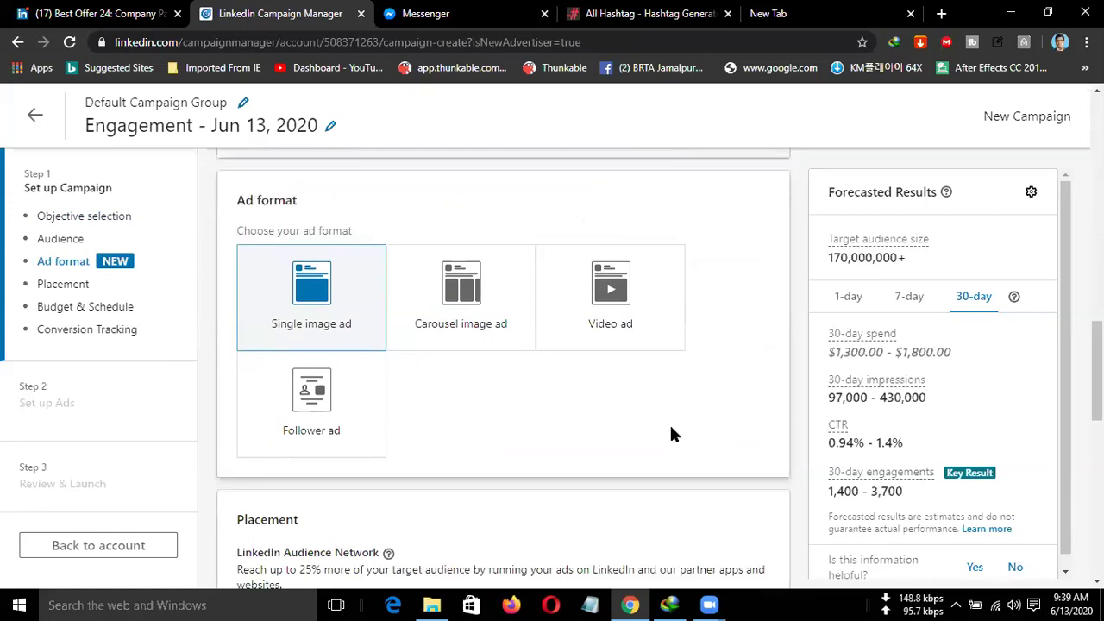
{"action": "scroll", "coordinate": [671, 434], "scroll_direction": "down", "scroll_amount": 1}
{"action": "scroll", "coordinate": [595, 397], "scroll_direction": "down", "scroll_amount": 1}
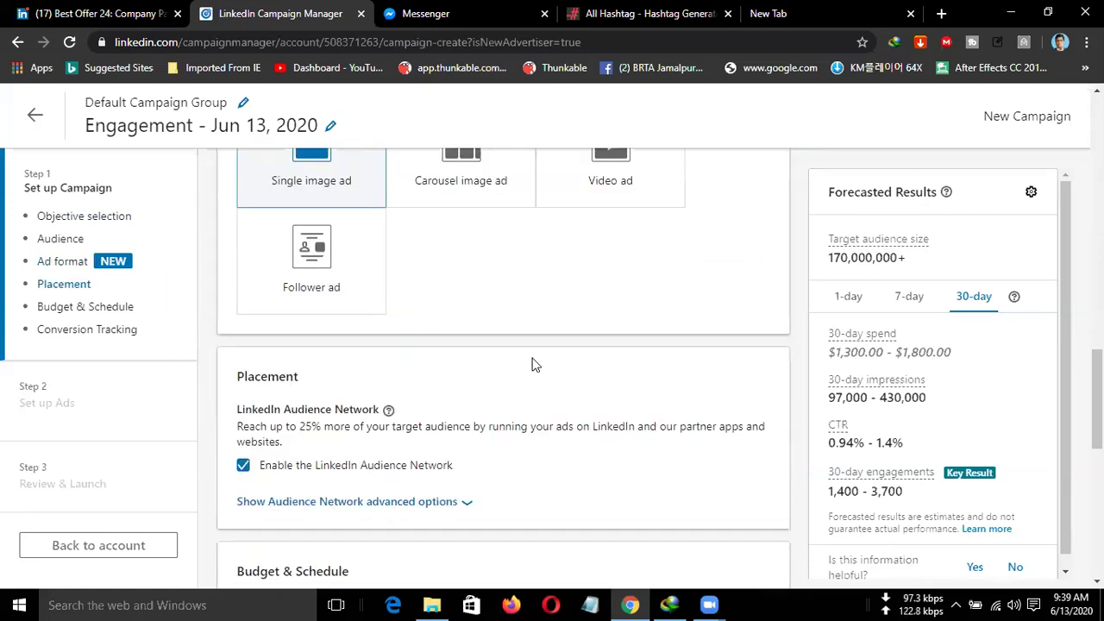
{"action": "scroll", "coordinate": [532, 364], "scroll_direction": "up", "scroll_amount": 2}
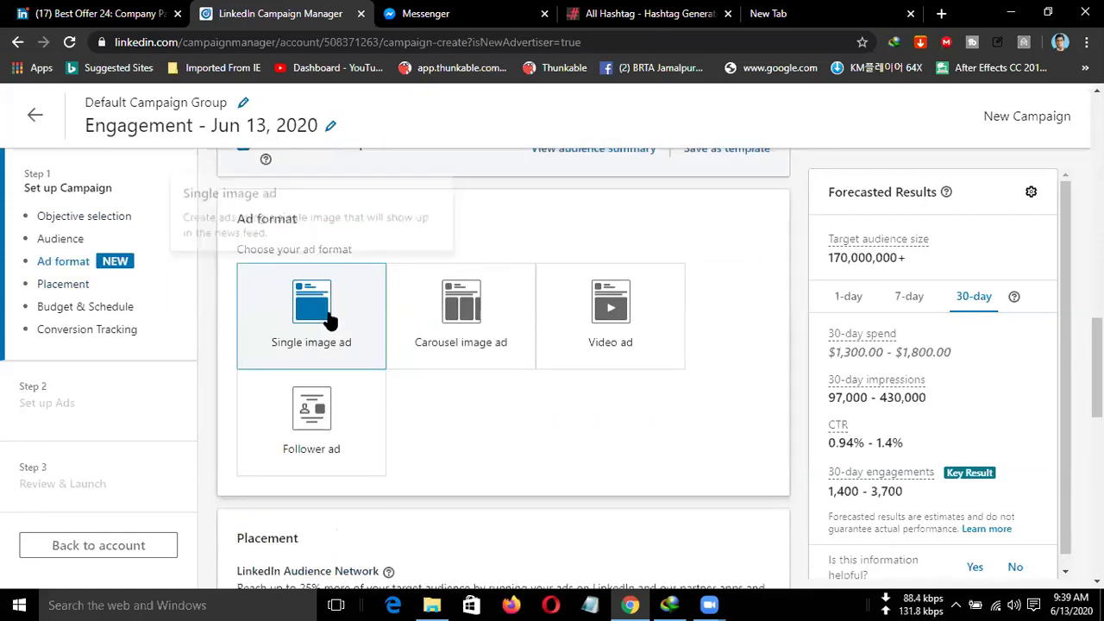
{"action": "scroll", "coordinate": [708, 391], "scroll_direction": "down", "scroll_amount": 1}
{"action": "scroll", "coordinate": [681, 389], "scroll_direction": "down", "scroll_amount": 1}
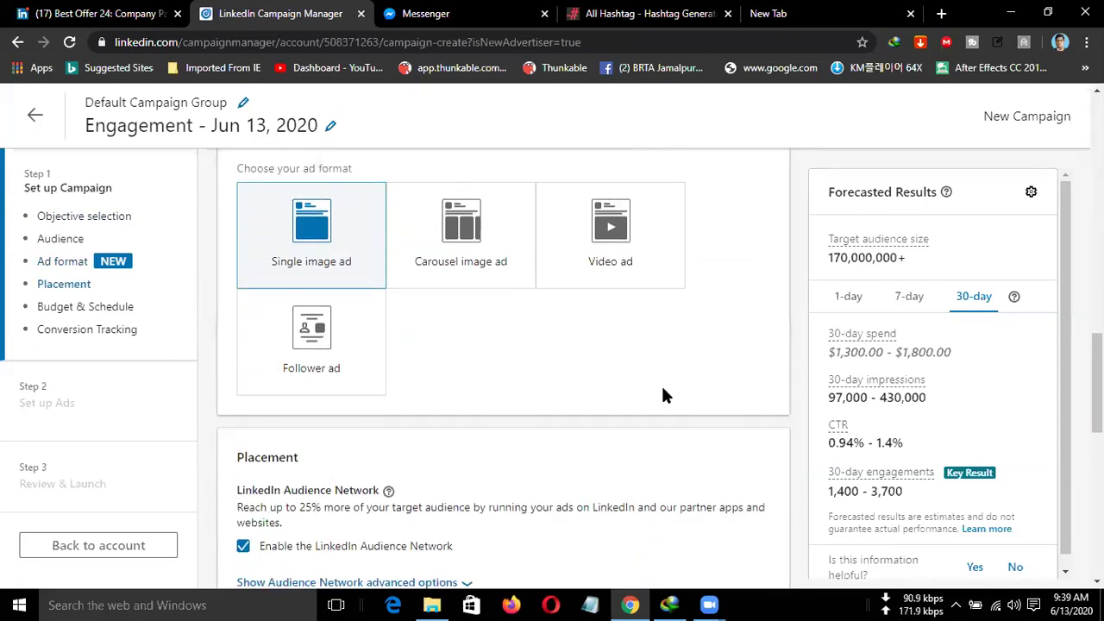
{"action": "scroll", "coordinate": [662, 394], "scroll_direction": "down", "scroll_amount": 2}
{"action": "scroll", "coordinate": [662, 394], "scroll_direction": "down", "scroll_amount": 1}
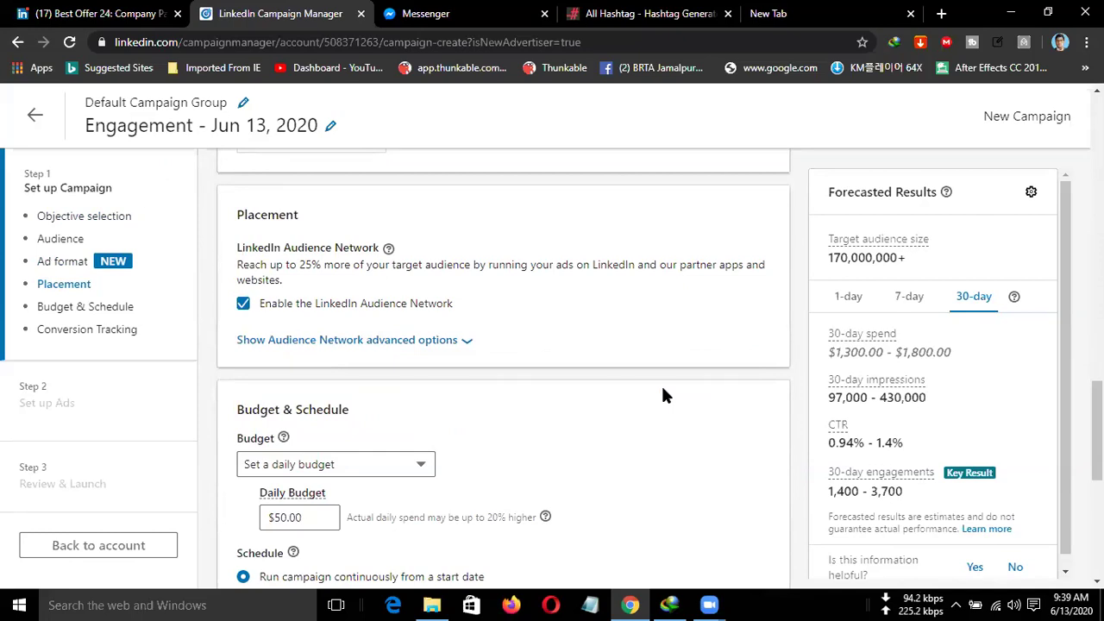
Select the $50.00 daily budget value so it can be replaced with 5.
{"action": "scroll", "coordinate": [663, 394], "scroll_direction": "down", "scroll_amount": 1}
{"action": "left_click", "coordinate": [286, 436]}
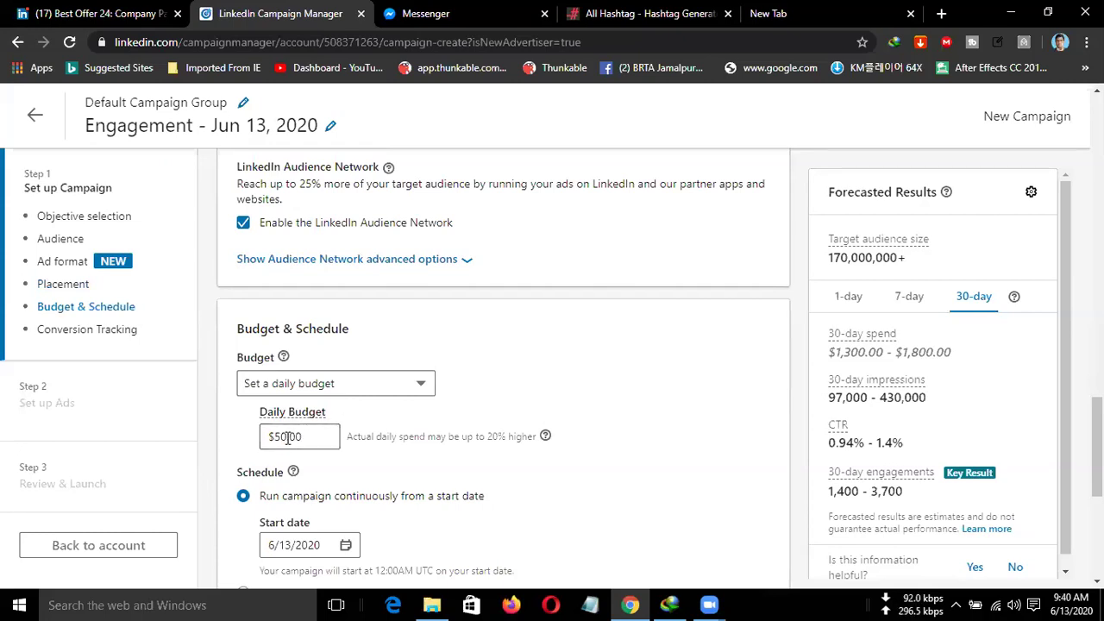
{"action": "left_click_drag", "start_coordinate": [287, 437], "coordinate": [221, 443]}
Enter a $5.00 daily budget, which is flagged as below the $10.00 minimum.
{"action": "type", "text": "5"}
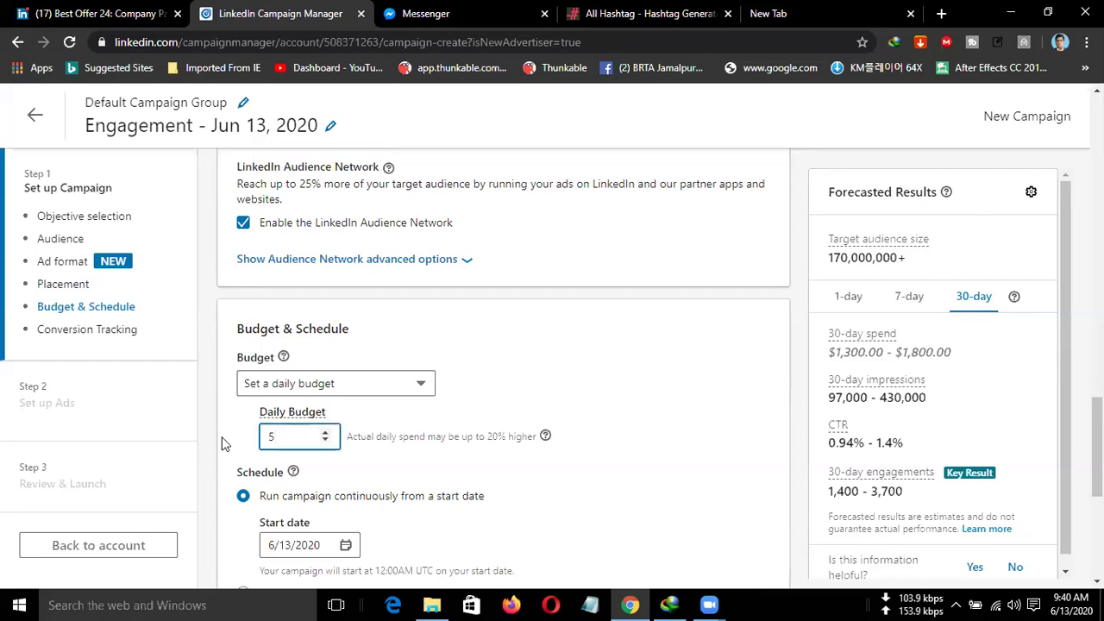
{"action": "left_click", "coordinate": [546, 486]}
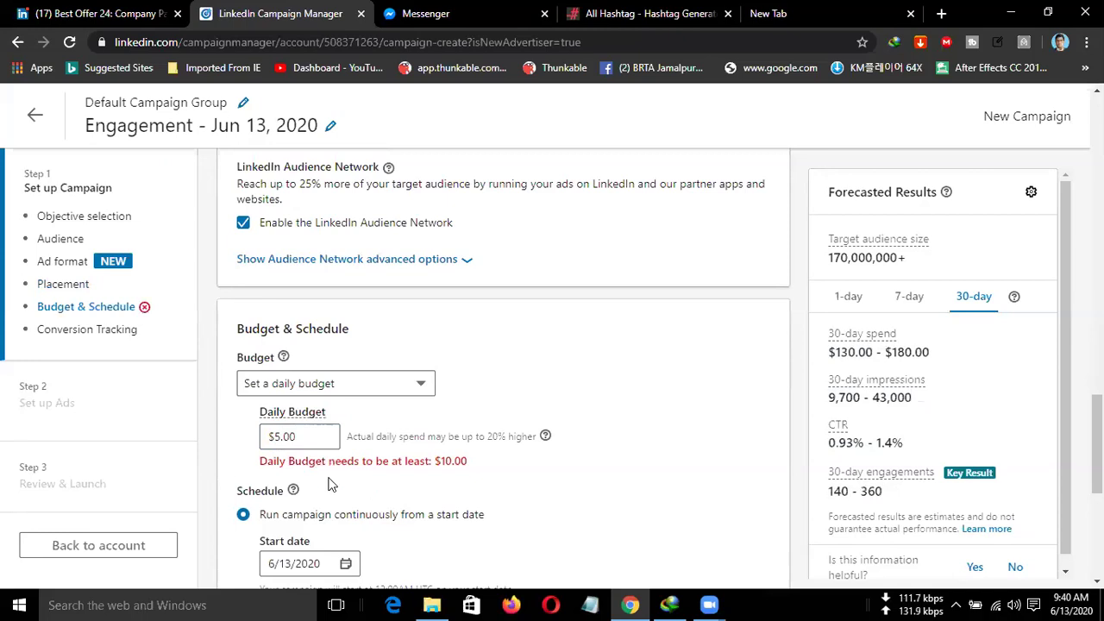
{"action": "triple_click", "coordinate": [486, 470]}
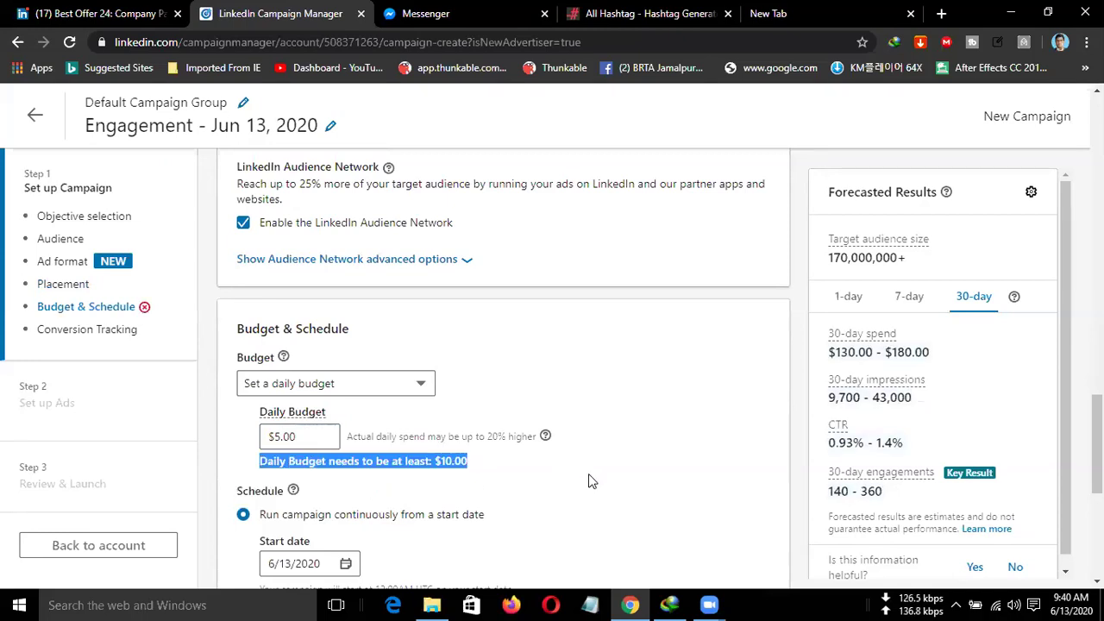
{"action": "left_click", "coordinate": [761, 515]}
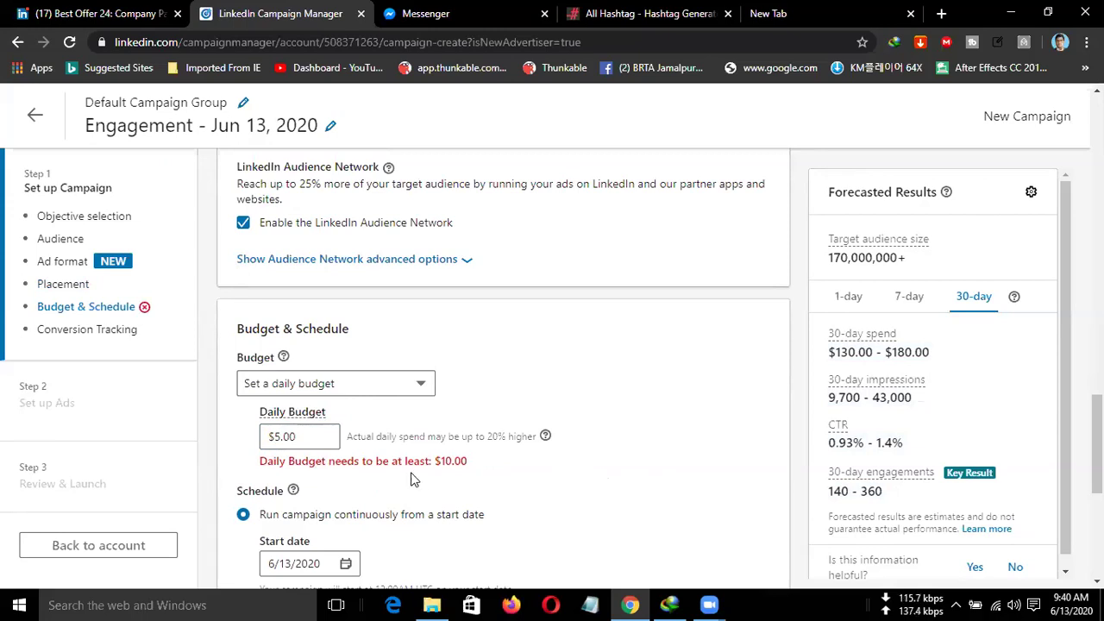
Re-enter the daily budget, replacing $5.00 with 8.
{"action": "left_click", "coordinate": [278, 437]}
{"action": "type", "text": "5"}
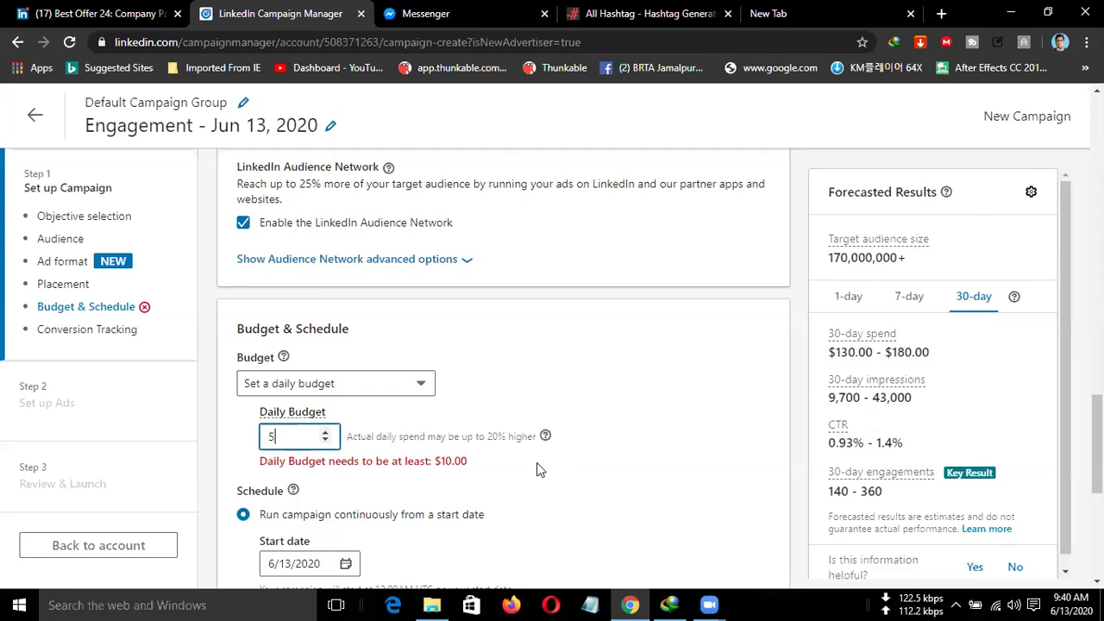
{"action": "left_click", "coordinate": [439, 462]}
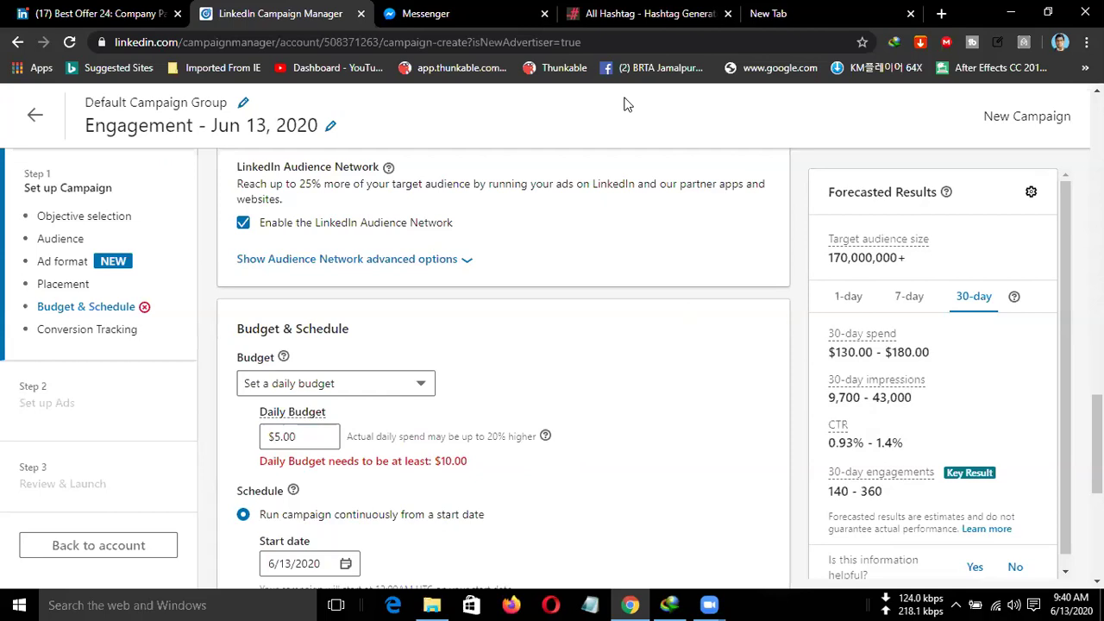
{"action": "key", "text": "Tab"}
{"action": "type", "text": "8"}
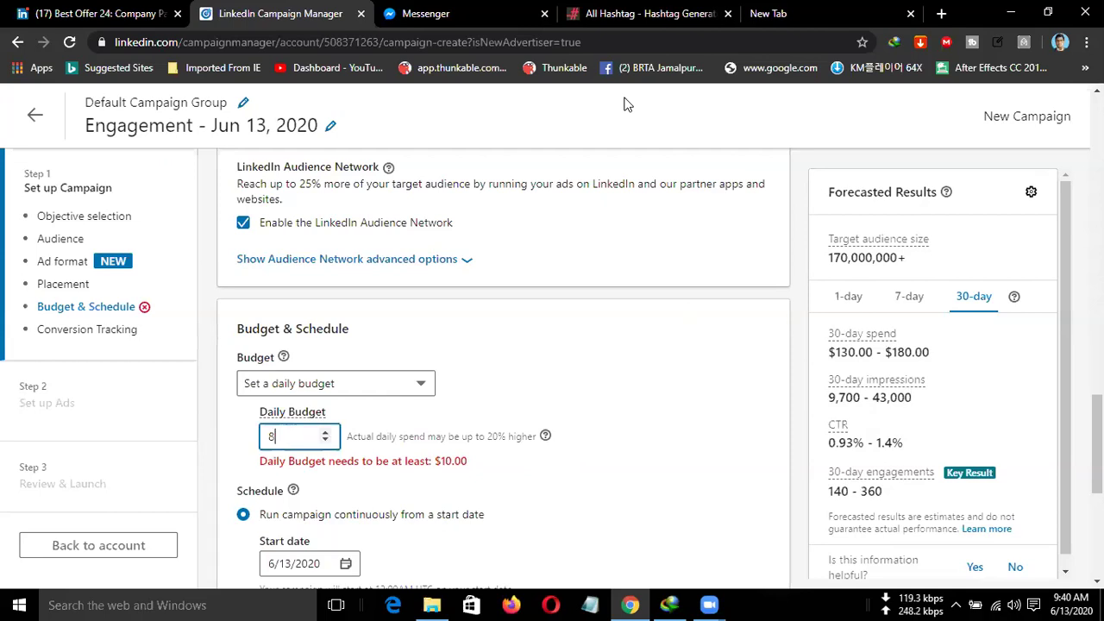
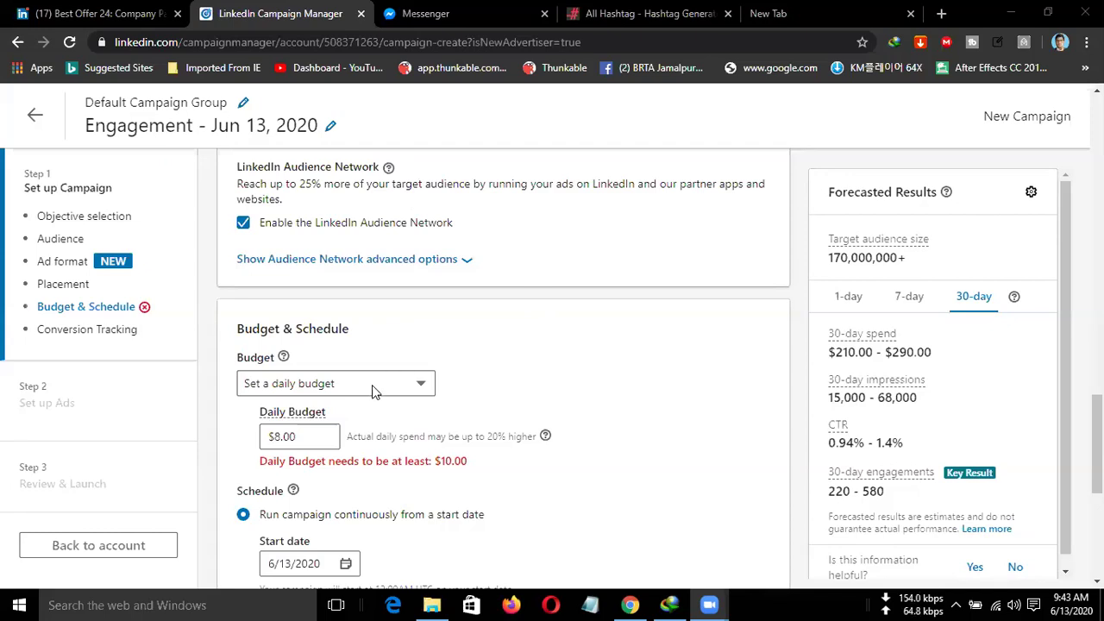
Raise the campaign's daily budget from $8.00 to $10.00 to clear the minimum-budget error.
{"action": "left_click", "coordinate": [269, 435]}
{"action": "type", "text": ".00"}
{"action": "key", "text": "ctrl+a"}
{"action": "type", "text": "10"}
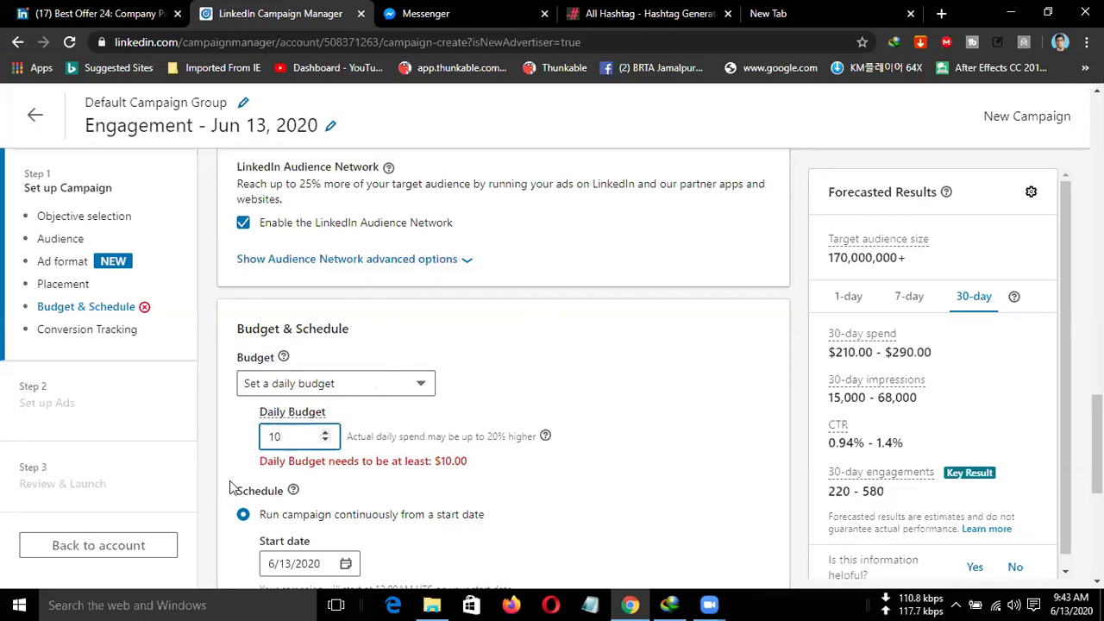
{"action": "left_click", "coordinate": [513, 480]}
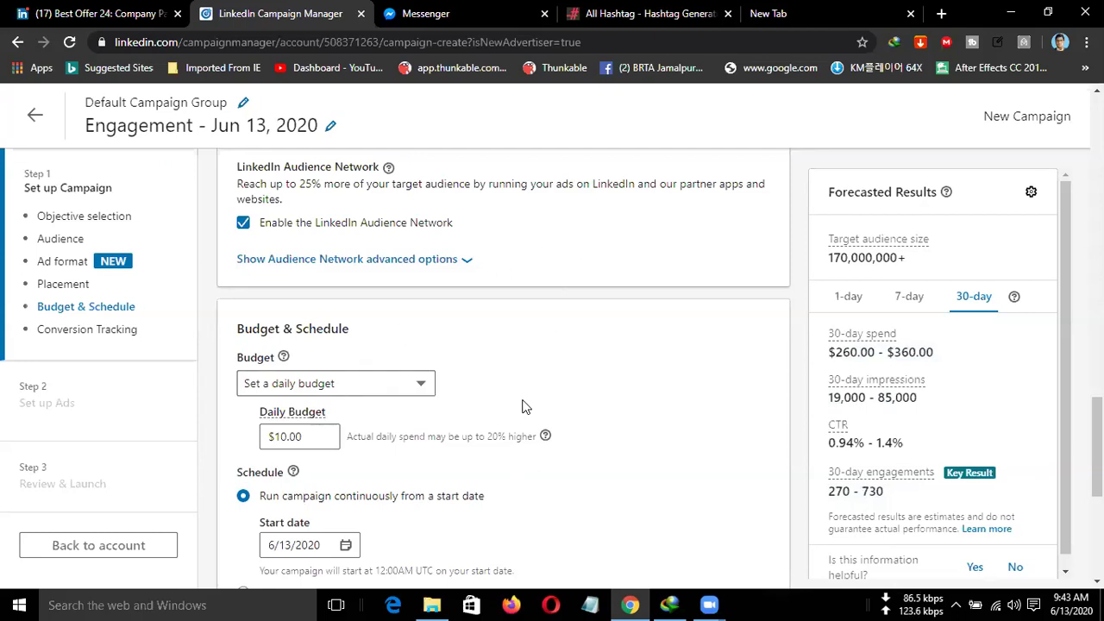
{"action": "scroll", "coordinate": [523, 406], "scroll_direction": "down", "scroll_amount": 1}
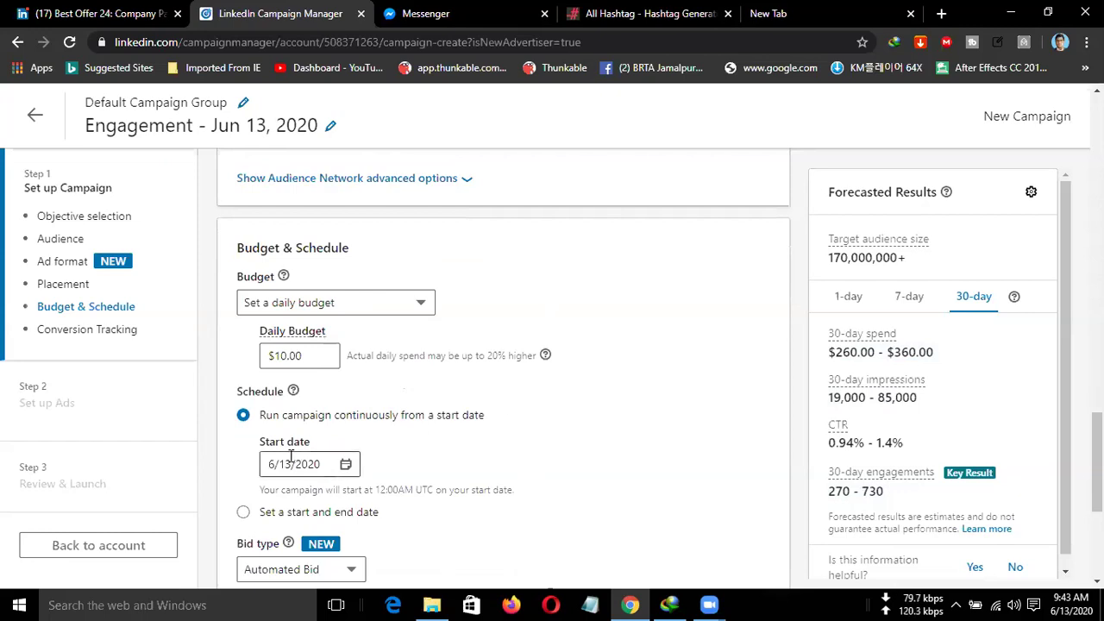
Set the start date to June 14 and switch the schedule to start and end dates.
{"action": "left_click", "coordinate": [343, 466]}
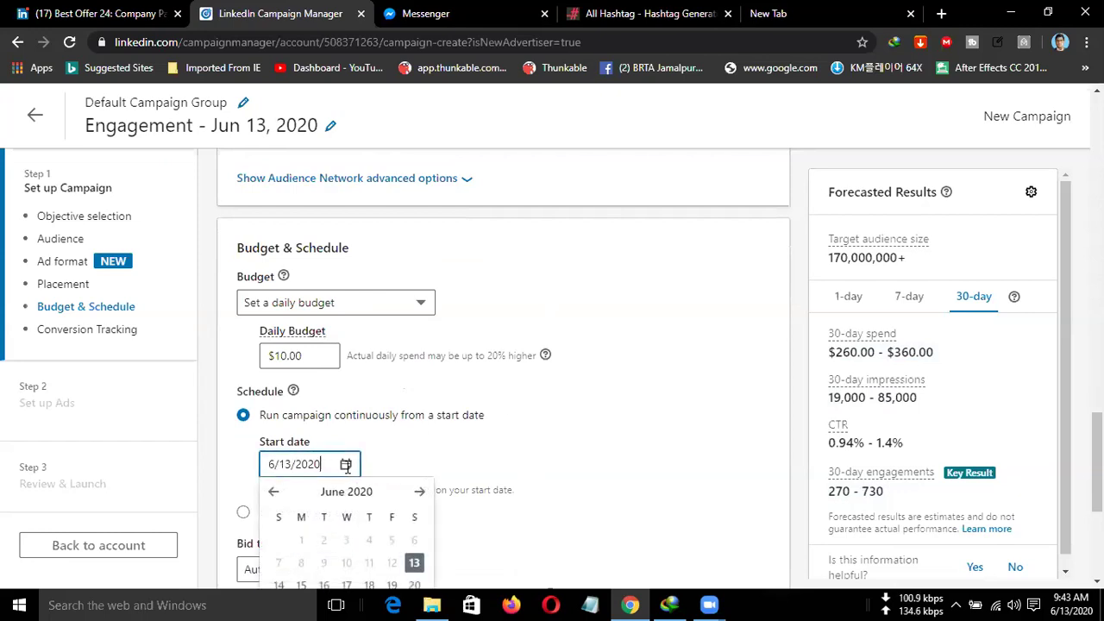
{"action": "scroll", "coordinate": [696, 472], "scroll_direction": "down", "scroll_amount": 2}
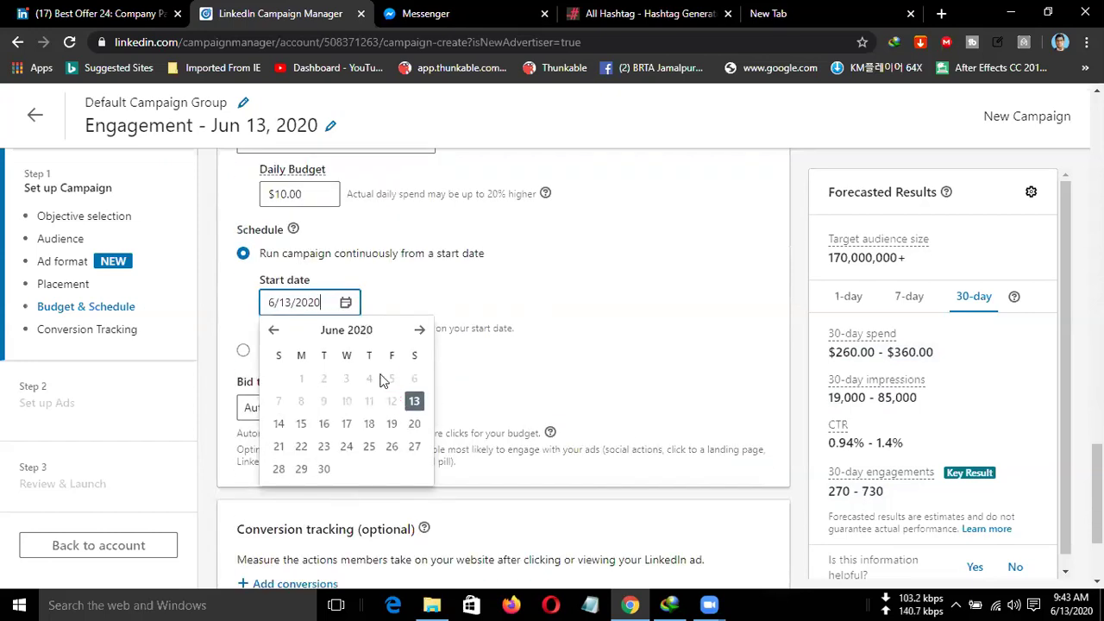
{"action": "left_click", "coordinate": [280, 423]}
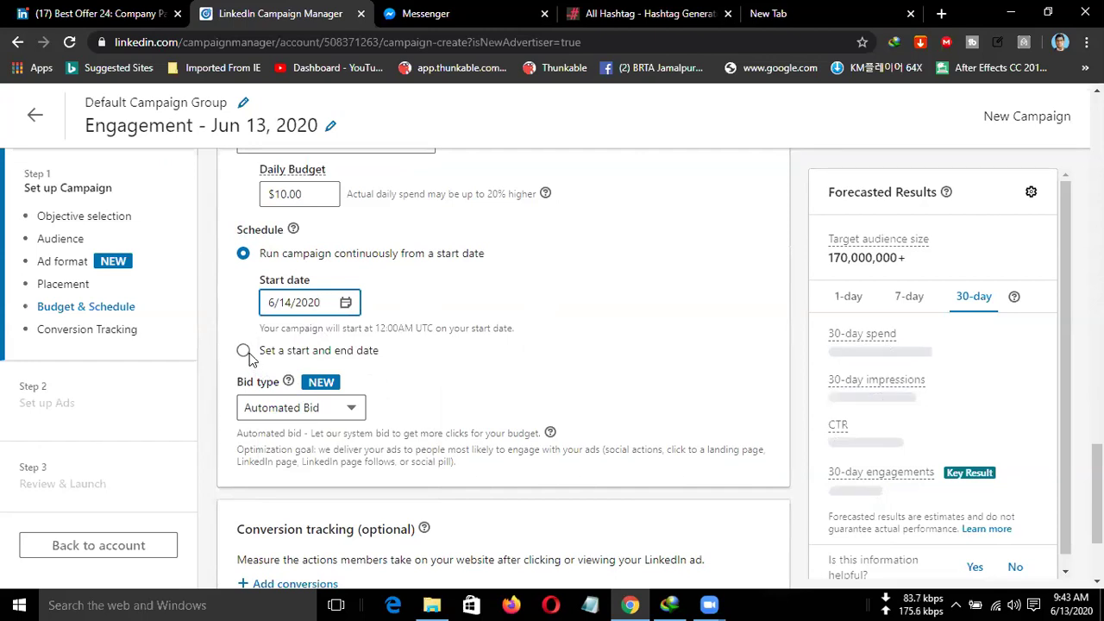
{"action": "left_click", "coordinate": [245, 352]}
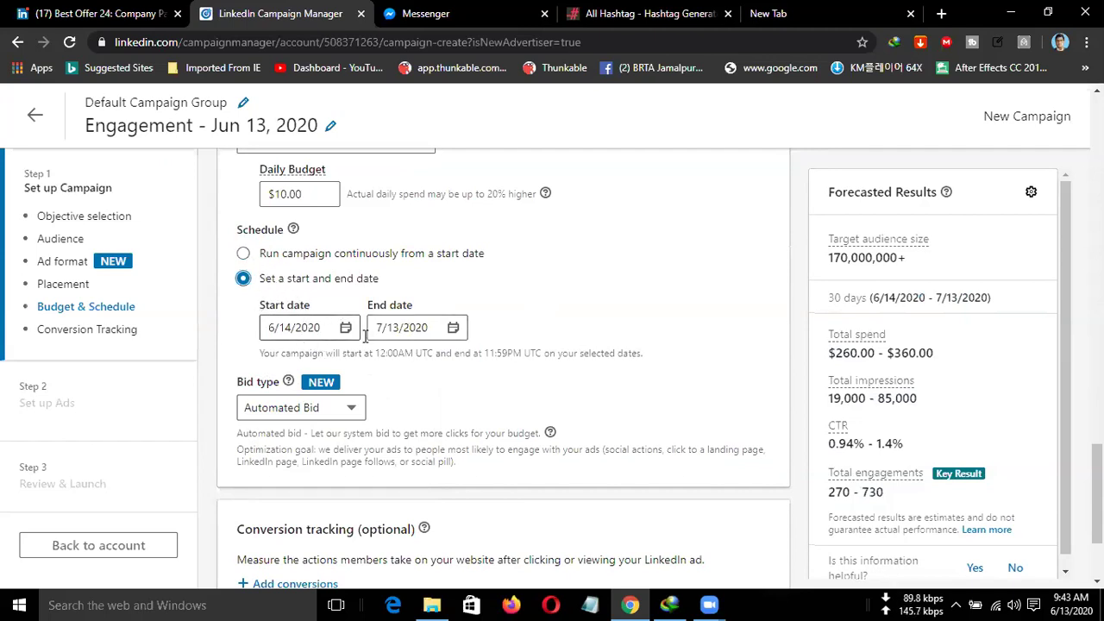
Set the campaign end date to June 15, 2020.
{"action": "left_click", "coordinate": [395, 332]}
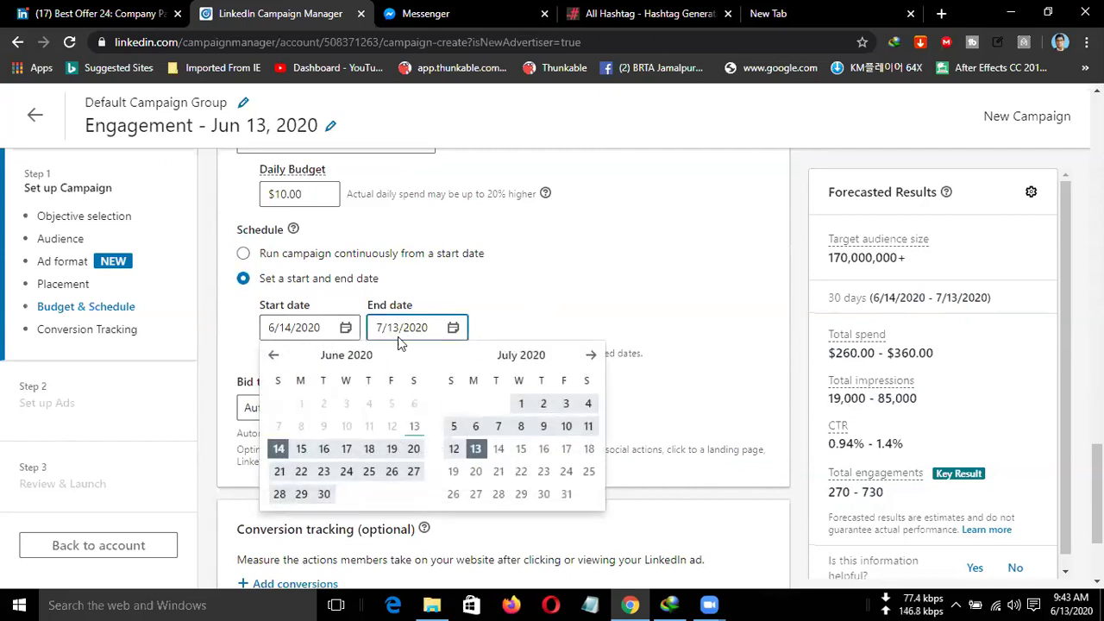
{"action": "left_click", "coordinate": [519, 452]}
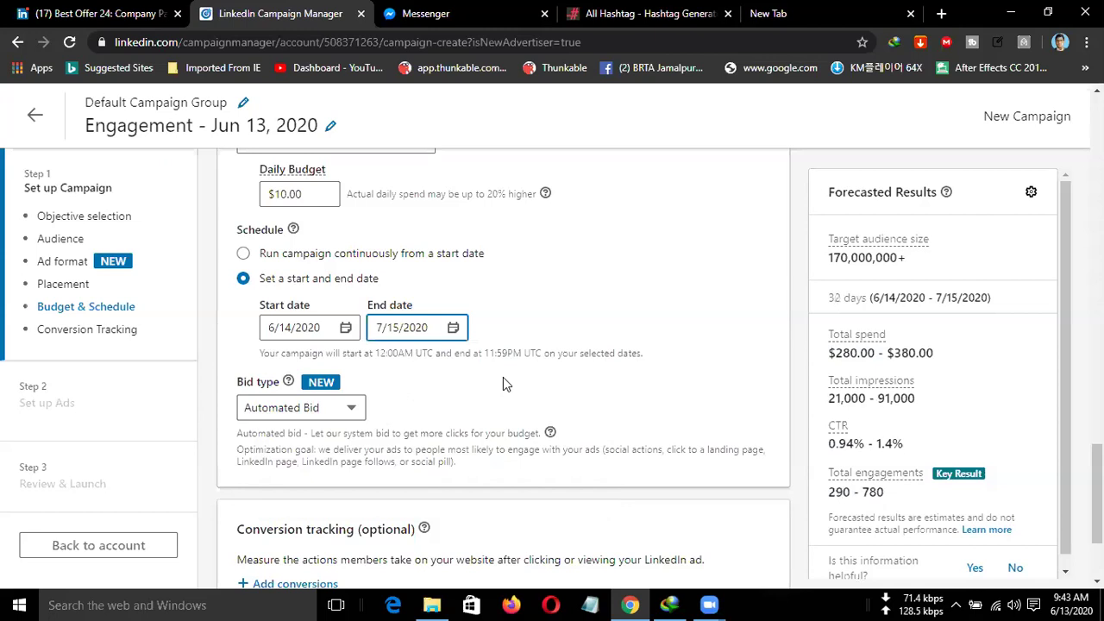
{"action": "left_click", "coordinate": [384, 348]}
{"action": "left_click", "coordinate": [381, 334]}
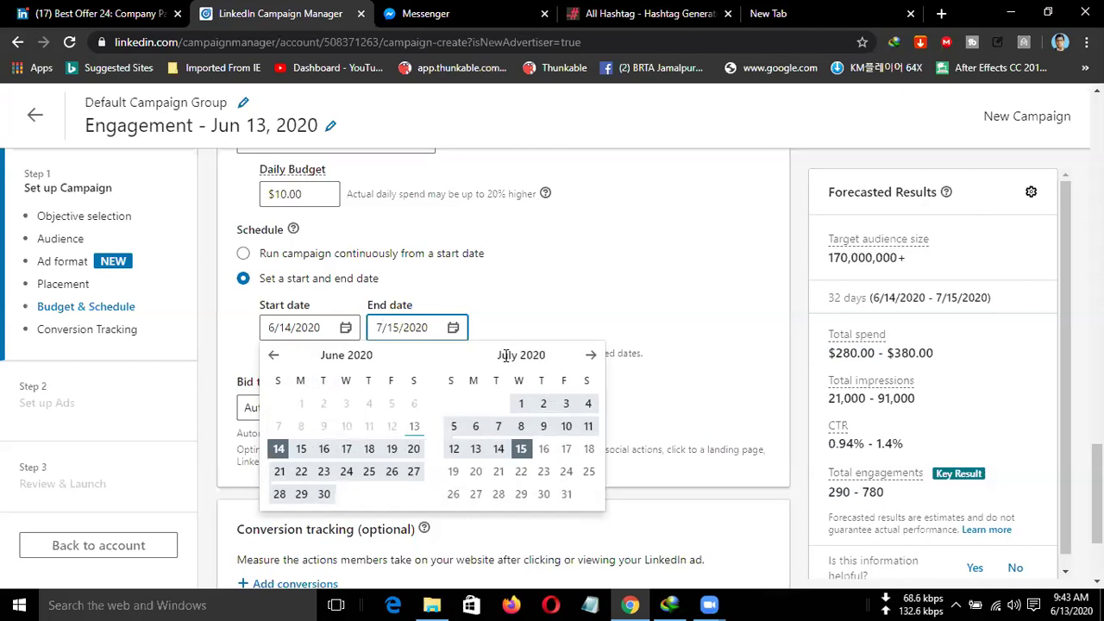
{"action": "left_click", "coordinate": [500, 353]}
{"action": "left_click", "coordinate": [392, 328]}
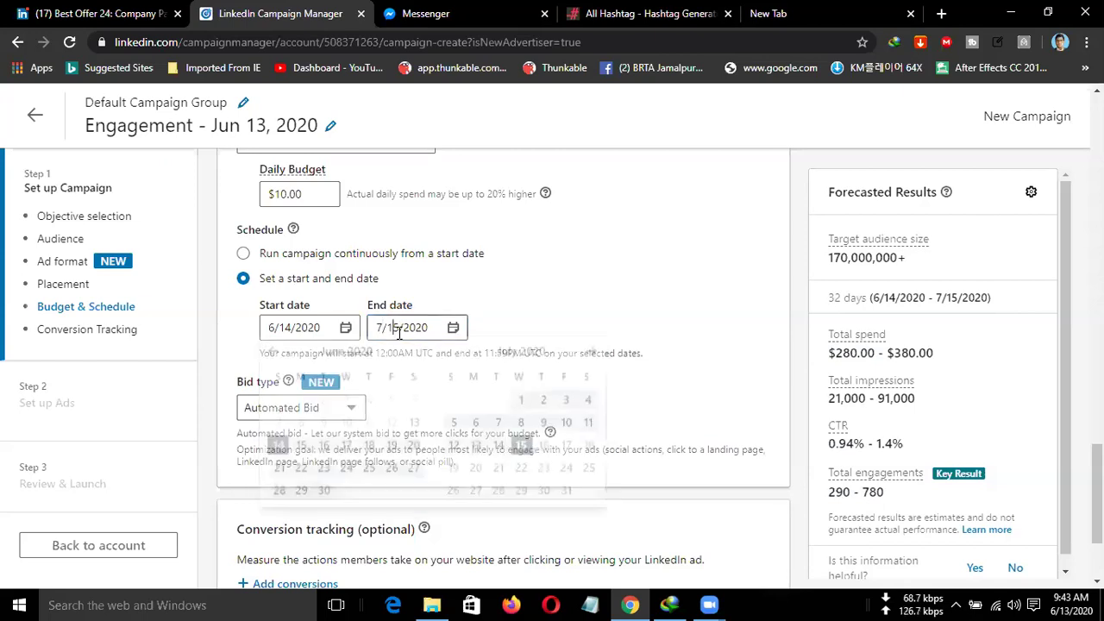
{"action": "left_click", "coordinate": [588, 356]}
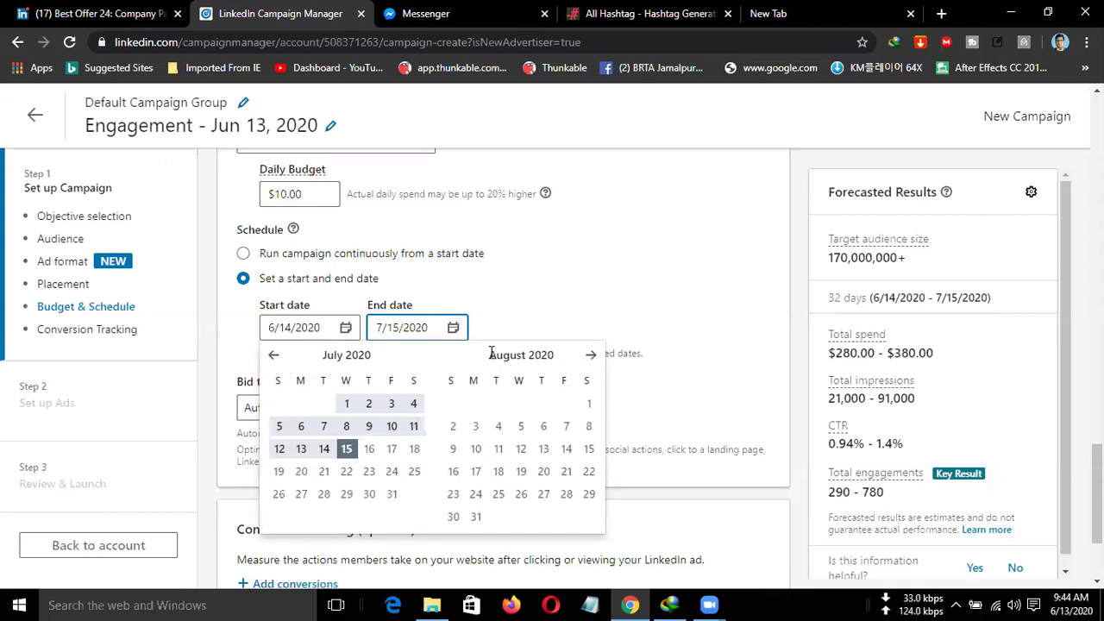
{"action": "left_click", "coordinate": [274, 357]}
{"action": "left_click", "coordinate": [301, 449]}
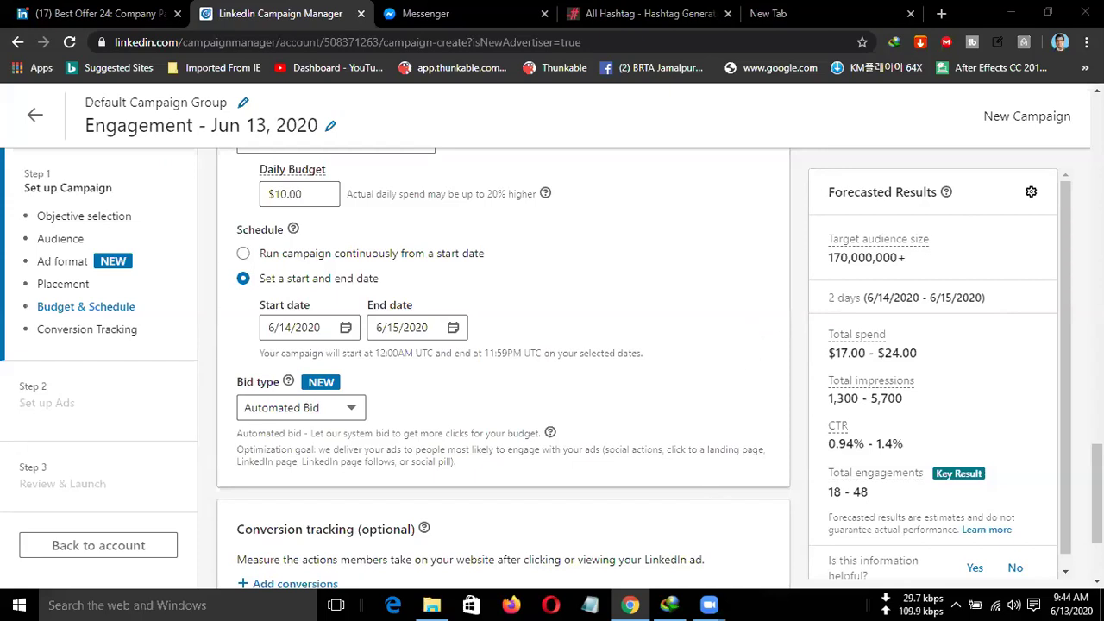
{"action": "mouse_move", "coordinate": [709, 605]}
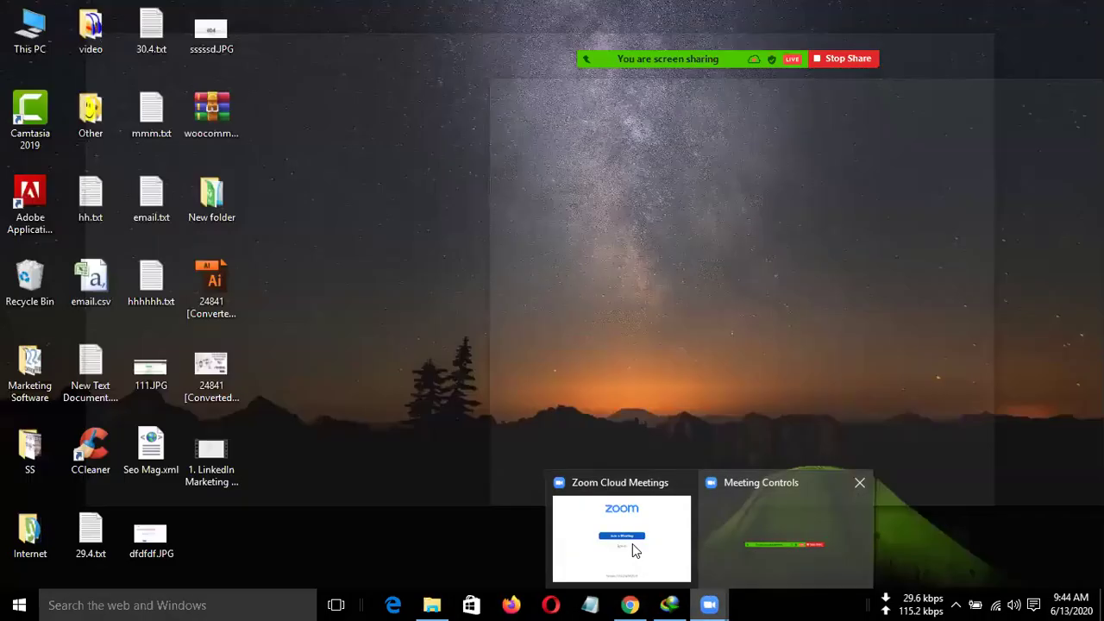
{"action": "left_click", "coordinate": [636, 552]}
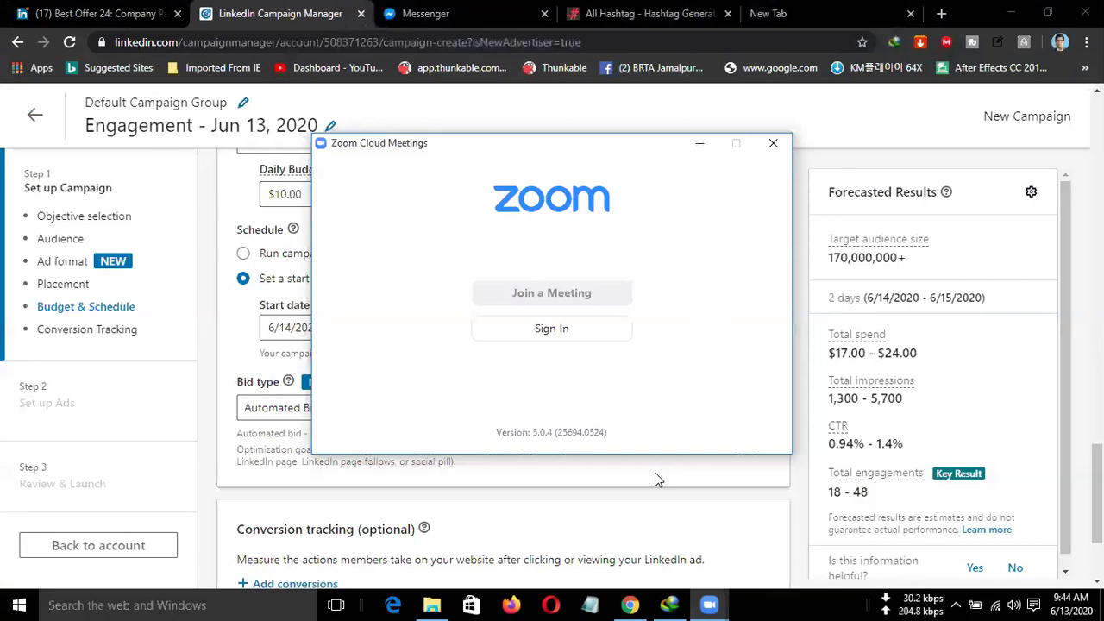
{"action": "left_click", "coordinate": [655, 476]}
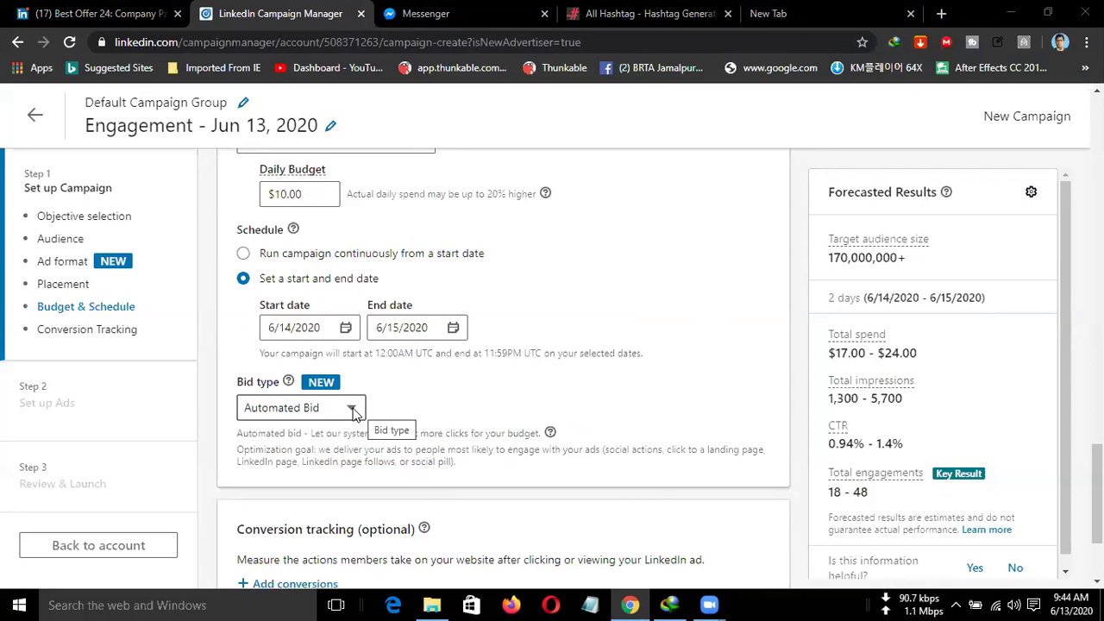
Choose Target CPC Bid as the campaign's bid type.
{"action": "left_click", "coordinate": [353, 410]}
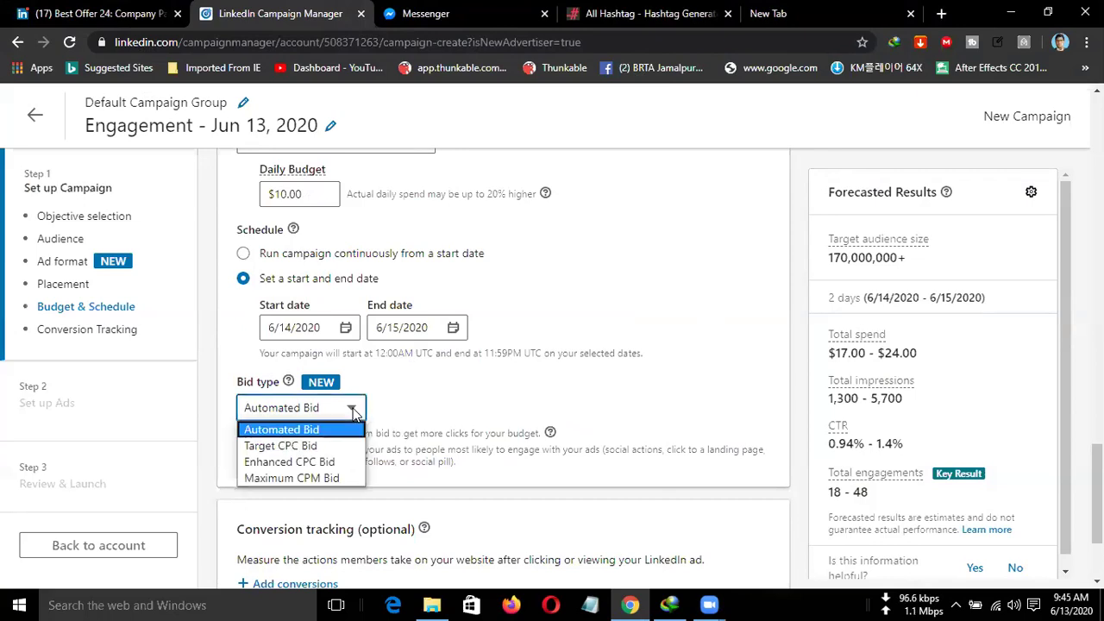
{"action": "scroll", "coordinate": [420, 440], "scroll_direction": "down", "scroll_amount": 1}
{"action": "left_click", "coordinate": [352, 330]}
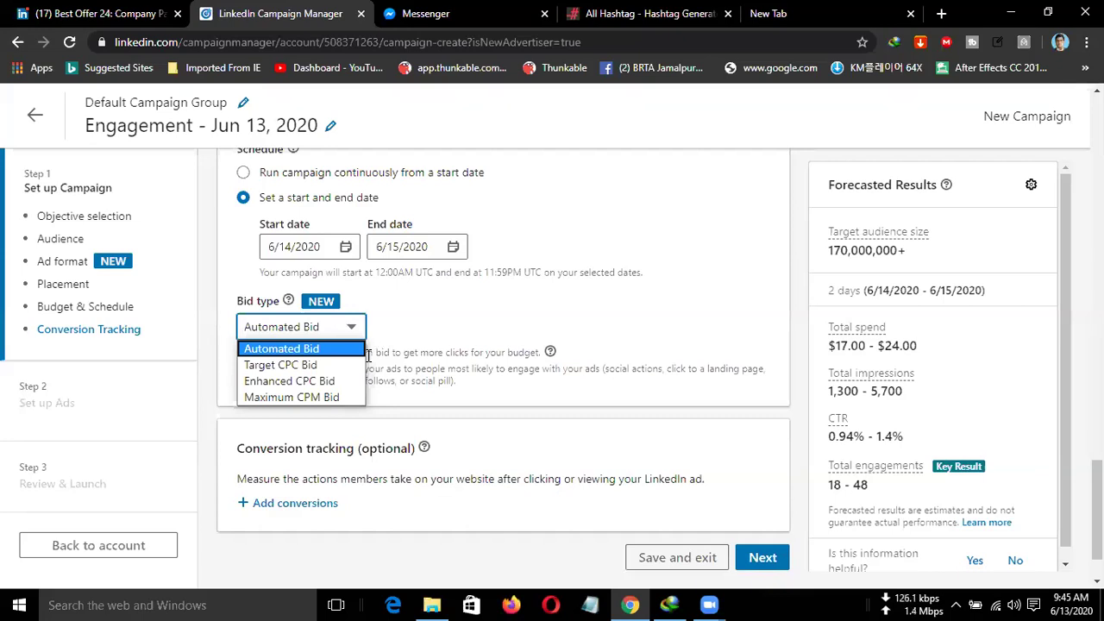
{"action": "left_click", "coordinate": [292, 364]}
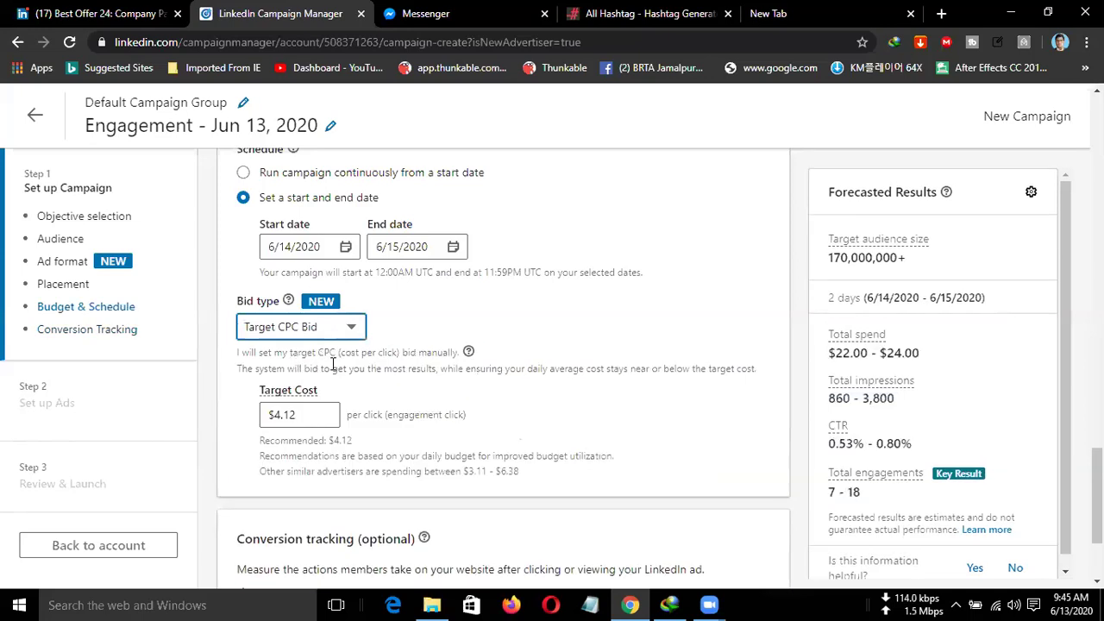
Set the target cost to the $1.80 minimum after $1.00 triggers an error.
{"action": "left_click", "coordinate": [281, 415]}
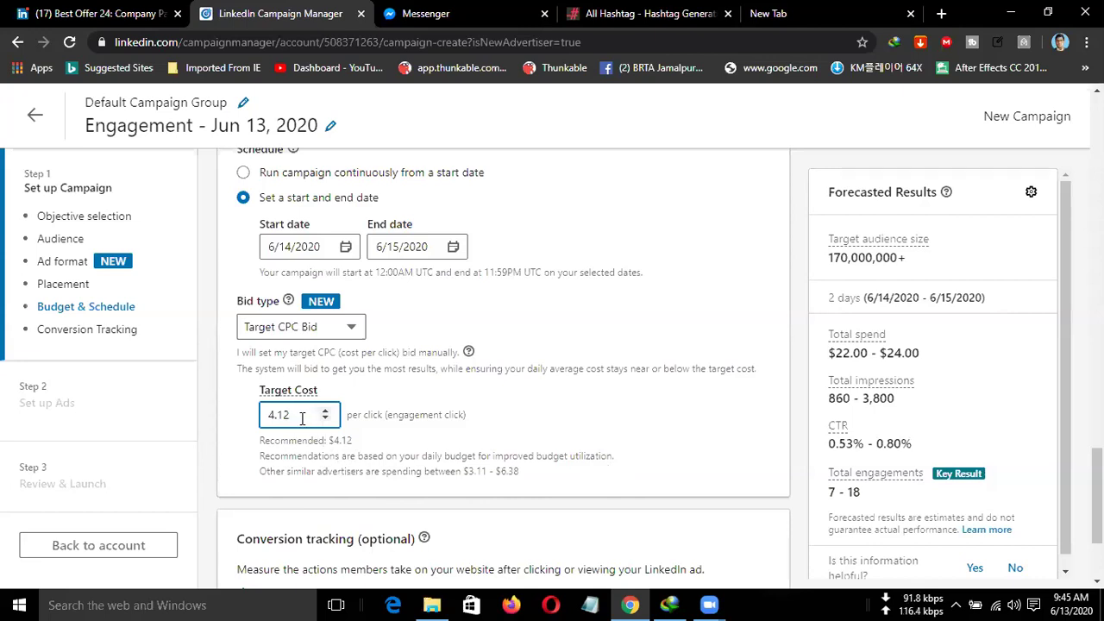
{"action": "key", "text": "ctrl+a"}
{"action": "type", "text": "1"}
{"action": "left_click", "coordinate": [423, 420]}
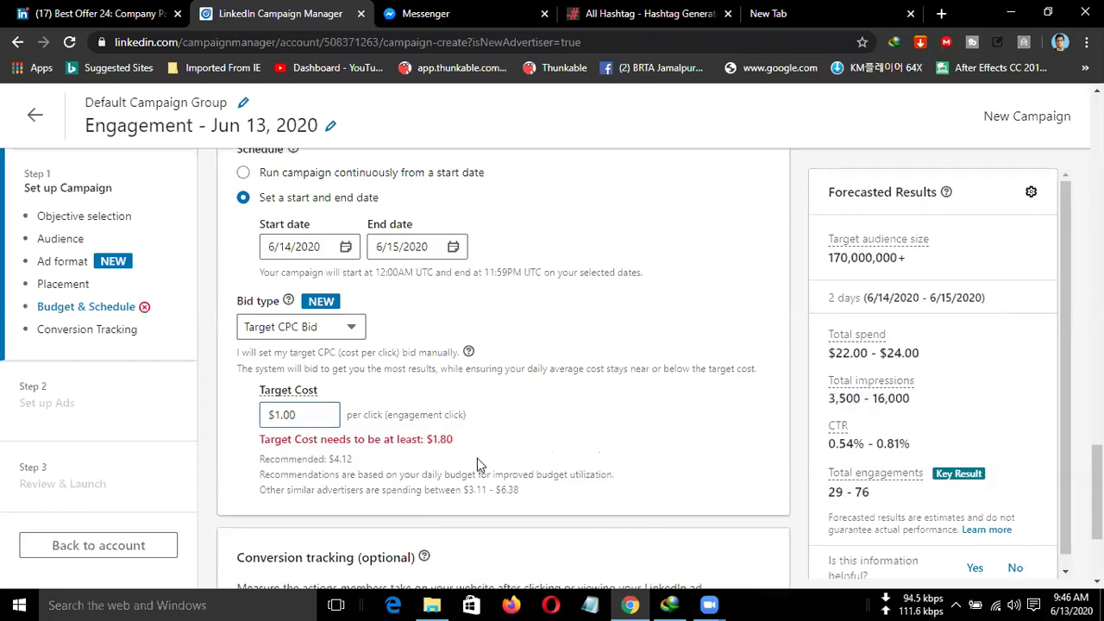
{"action": "left_click_drag", "start_coordinate": [455, 439], "coordinate": [426, 440]}
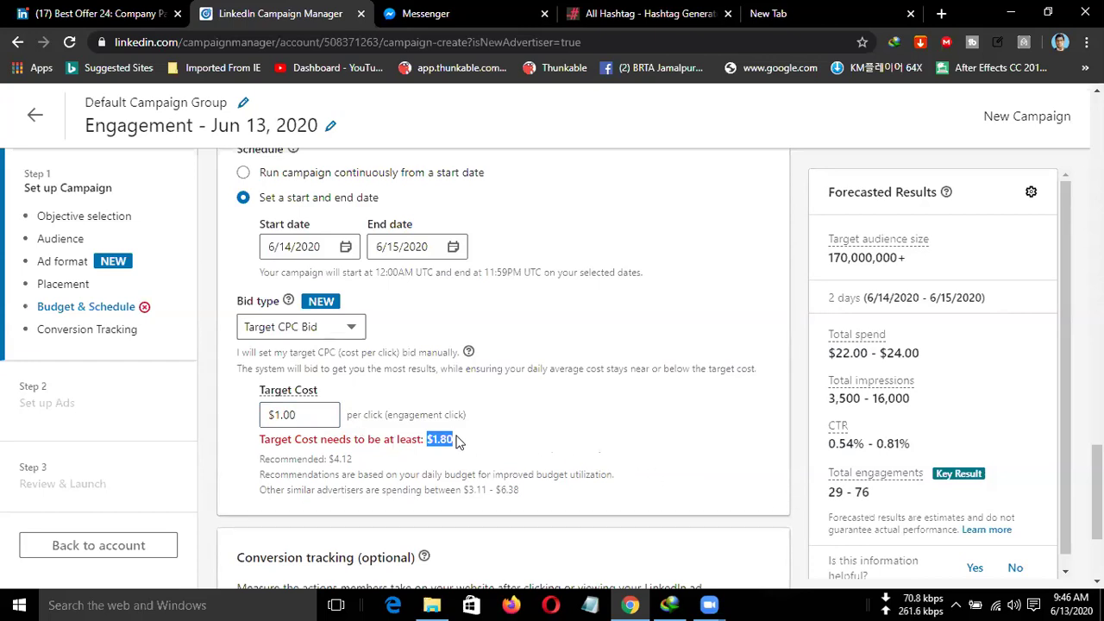
{"action": "left_click", "coordinate": [306, 415]}
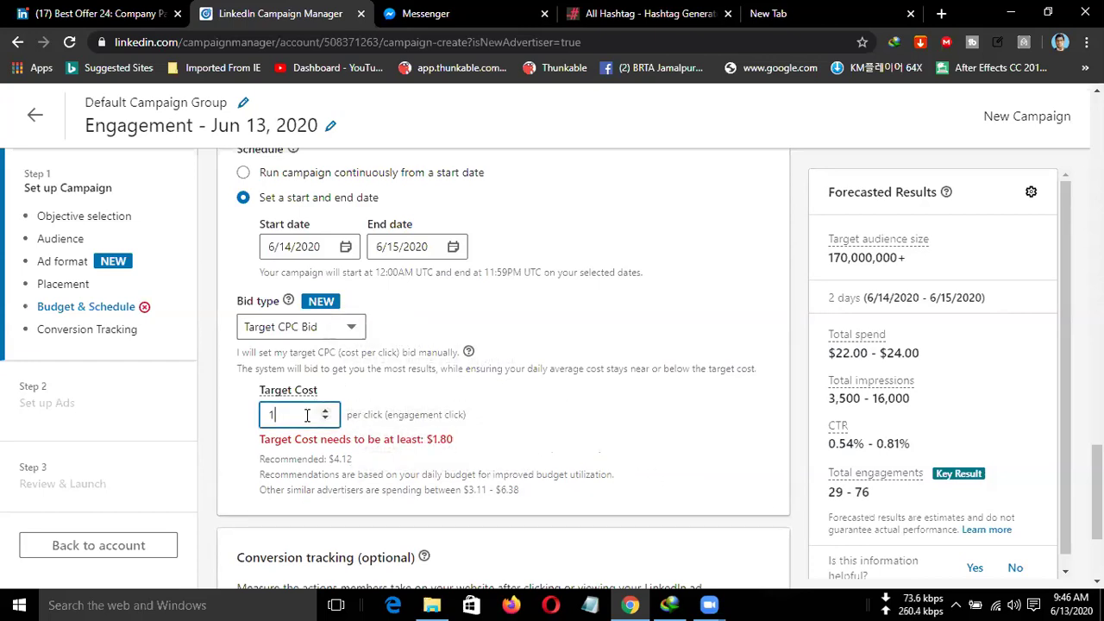
{"action": "type", "text": "1.80"}
{"action": "left_click", "coordinate": [561, 438]}
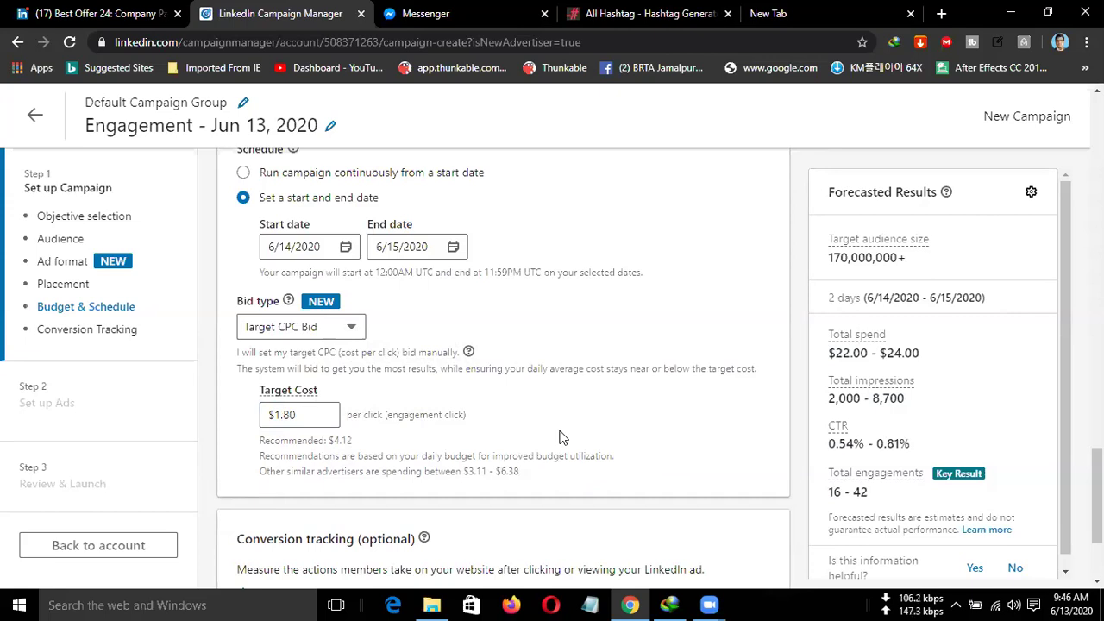
{"action": "scroll", "coordinate": [559, 437], "scroll_direction": "down", "scroll_amount": 3}
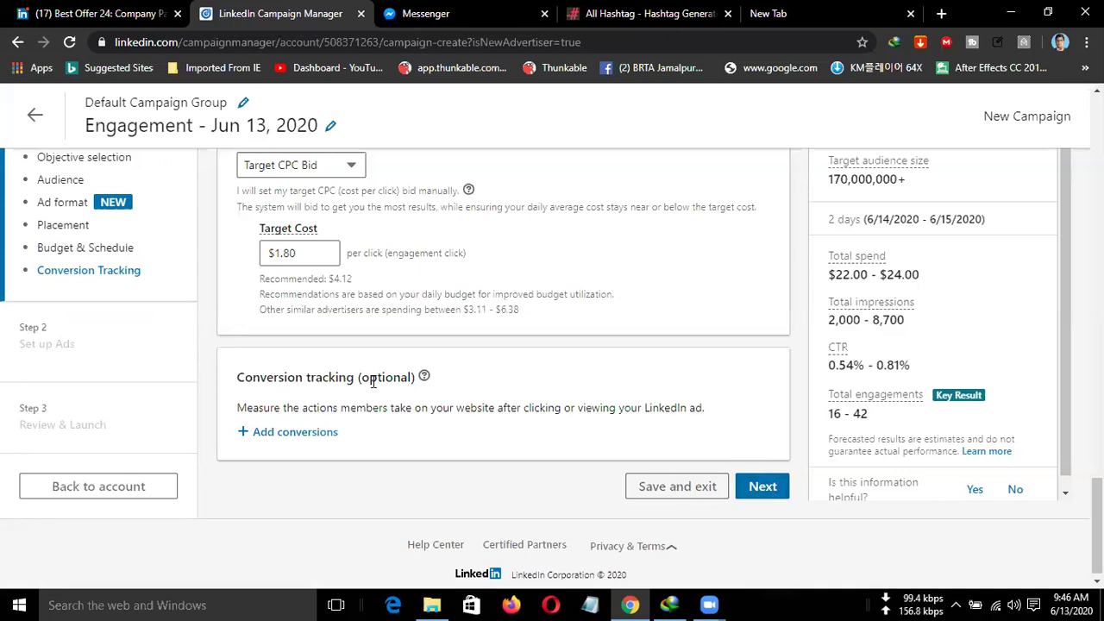
Save the campaign settings and start a new Single Image ad for the campaign.
{"action": "left_click", "coordinate": [761, 488]}
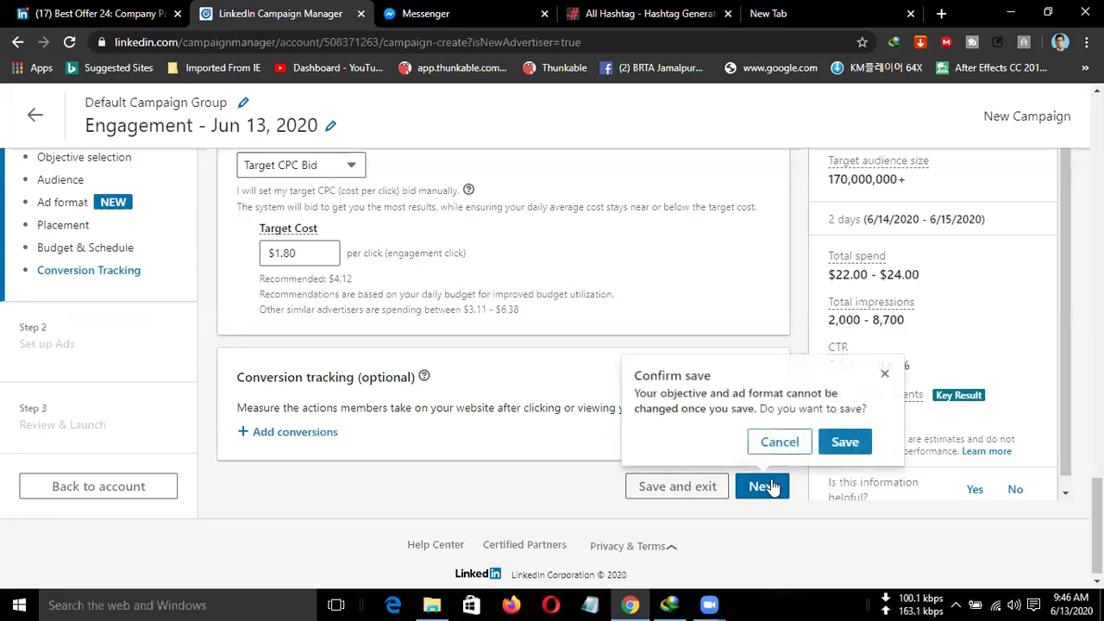
{"action": "left_click", "coordinate": [843, 444]}
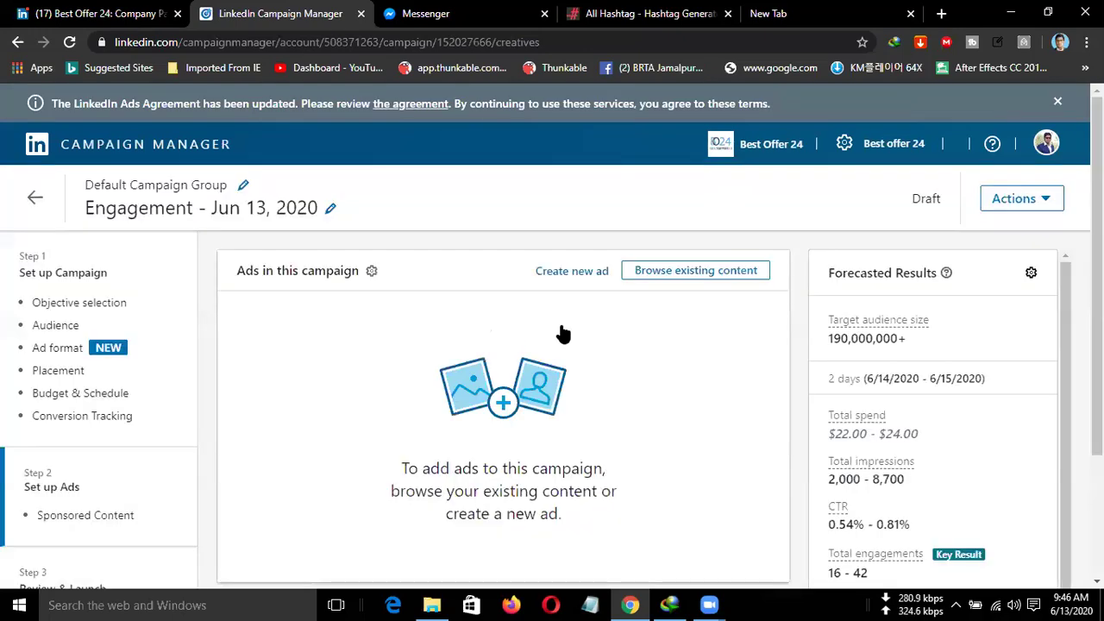
{"action": "scroll", "coordinate": [604, 333], "scroll_direction": "down", "scroll_amount": 1}
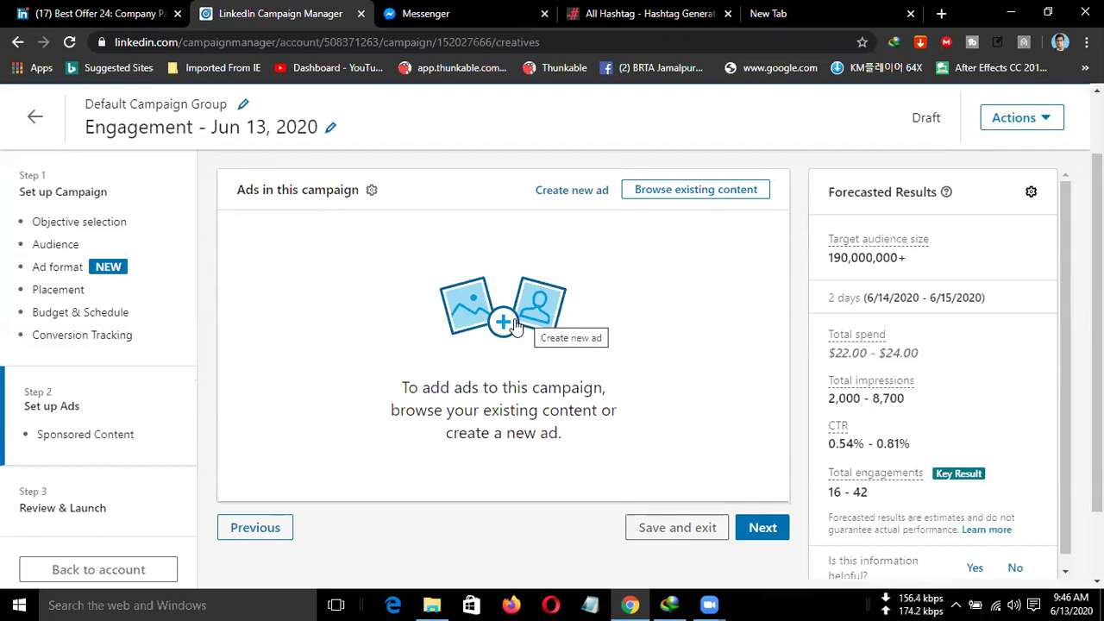
{"action": "left_click", "coordinate": [510, 324]}
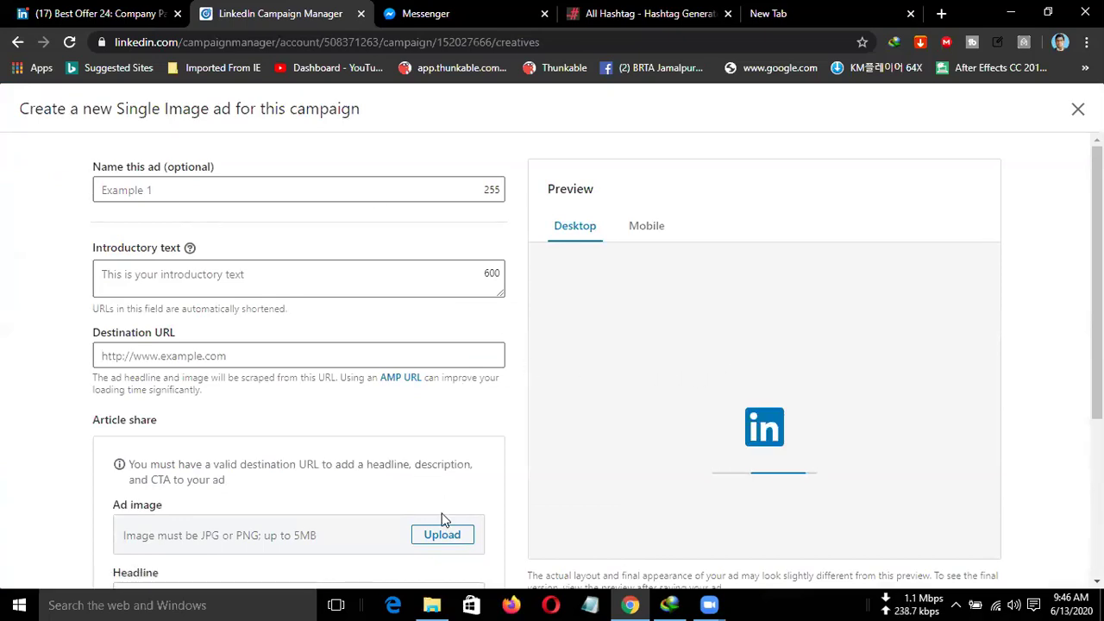
Upload ssss.JPG as the ad's image.
{"action": "left_click", "coordinate": [442, 539]}
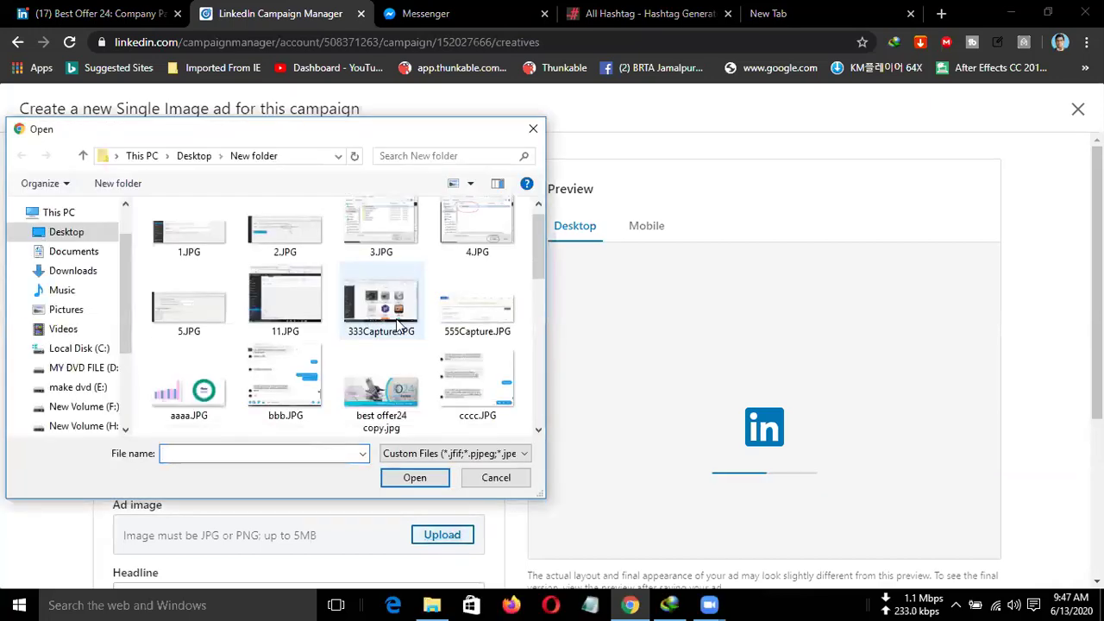
{"action": "scroll", "coordinate": [394, 319], "scroll_direction": "down", "scroll_amount": 1}
{"action": "scroll", "coordinate": [433, 379], "scroll_direction": "down", "scroll_amount": 2}
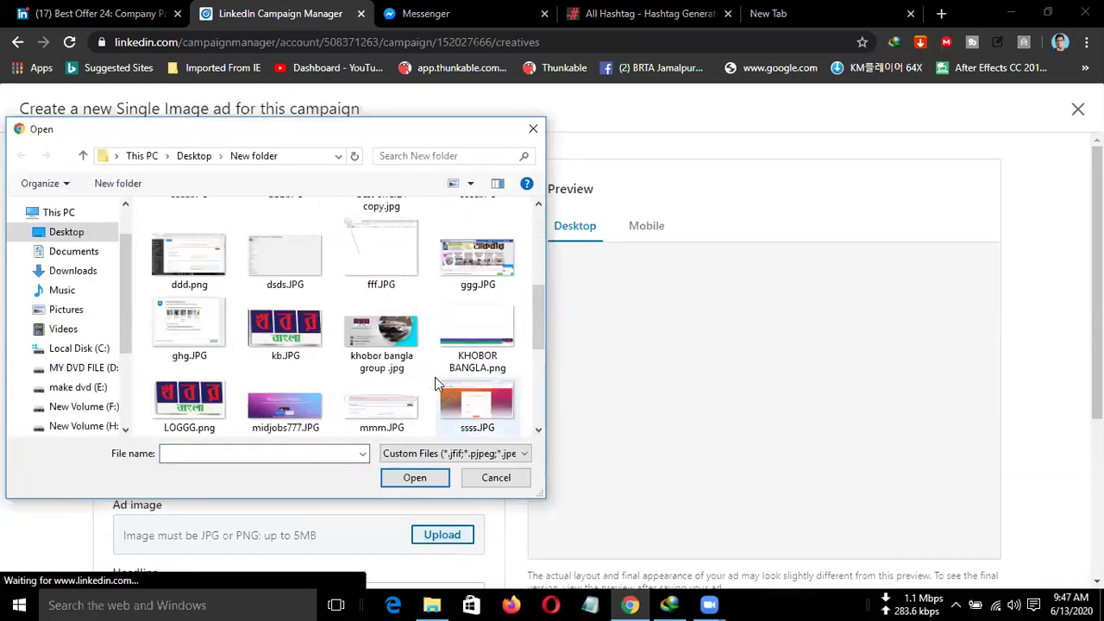
{"action": "scroll", "coordinate": [383, 398], "scroll_direction": "down", "scroll_amount": 2}
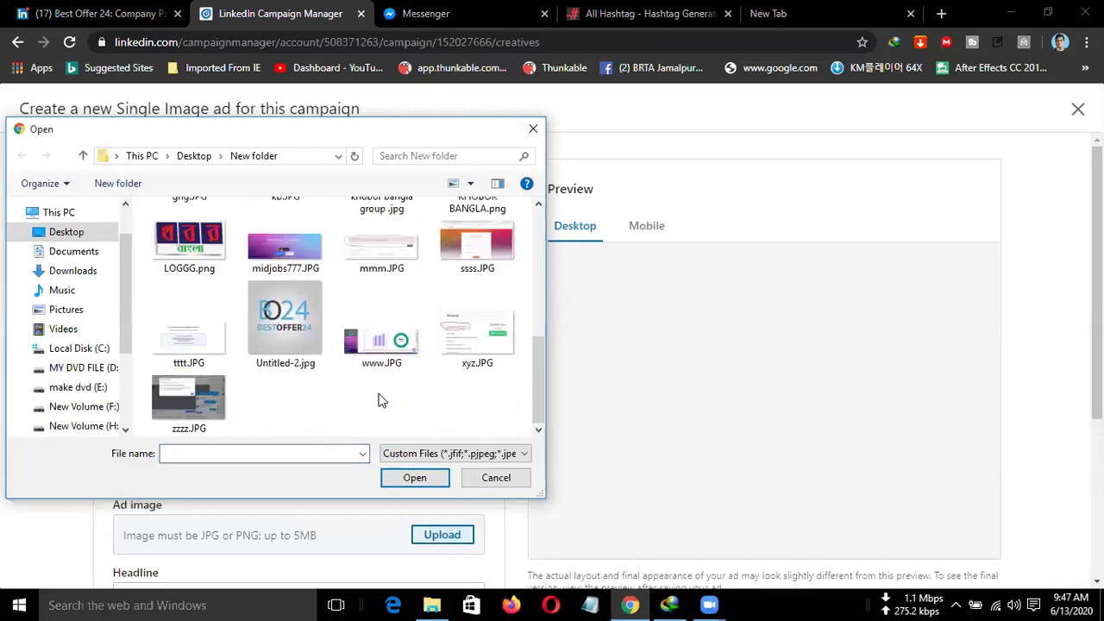
{"action": "left_click", "coordinate": [481, 255]}
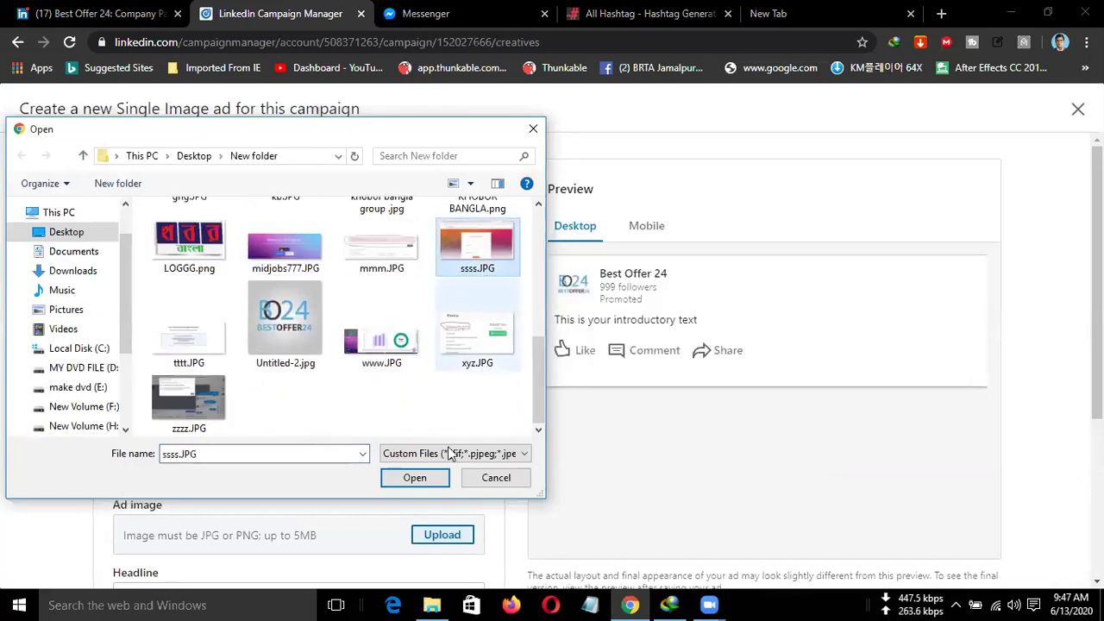
{"action": "left_click", "coordinate": [415, 477]}
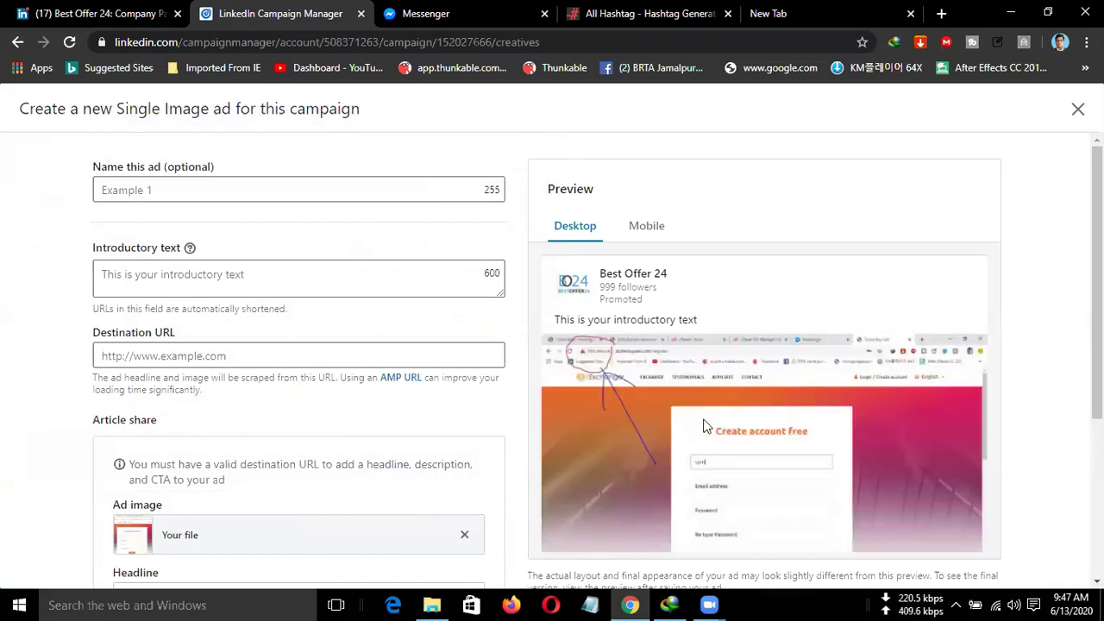
{"action": "scroll", "coordinate": [456, 382], "scroll_direction": "down", "scroll_amount": 1}
{"action": "scroll", "coordinate": [450, 374], "scroll_direction": "up", "scroll_amount": 1}
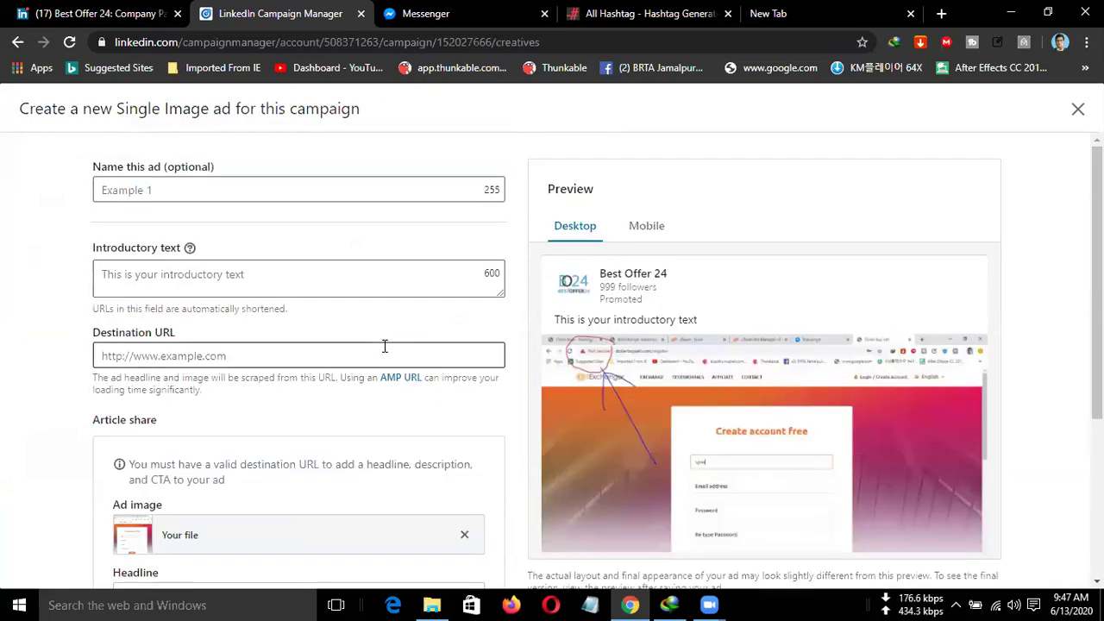
Name the ad 'demo' and switch to the All Hashtag generator page.
{"action": "left_click", "coordinate": [172, 188]}
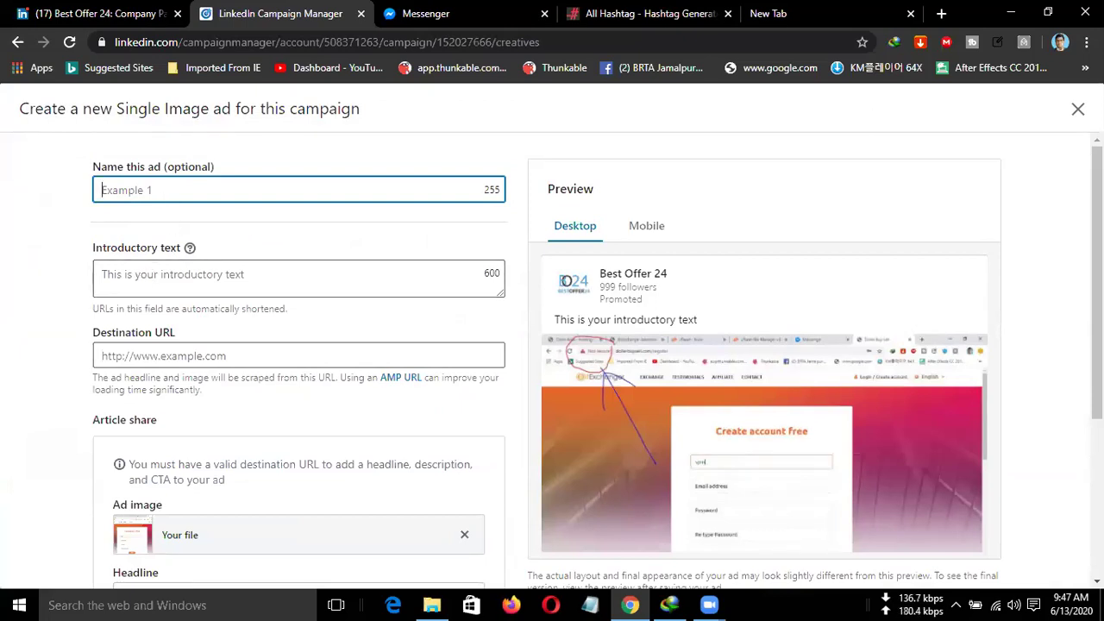
{"action": "type", "text": "demo"}
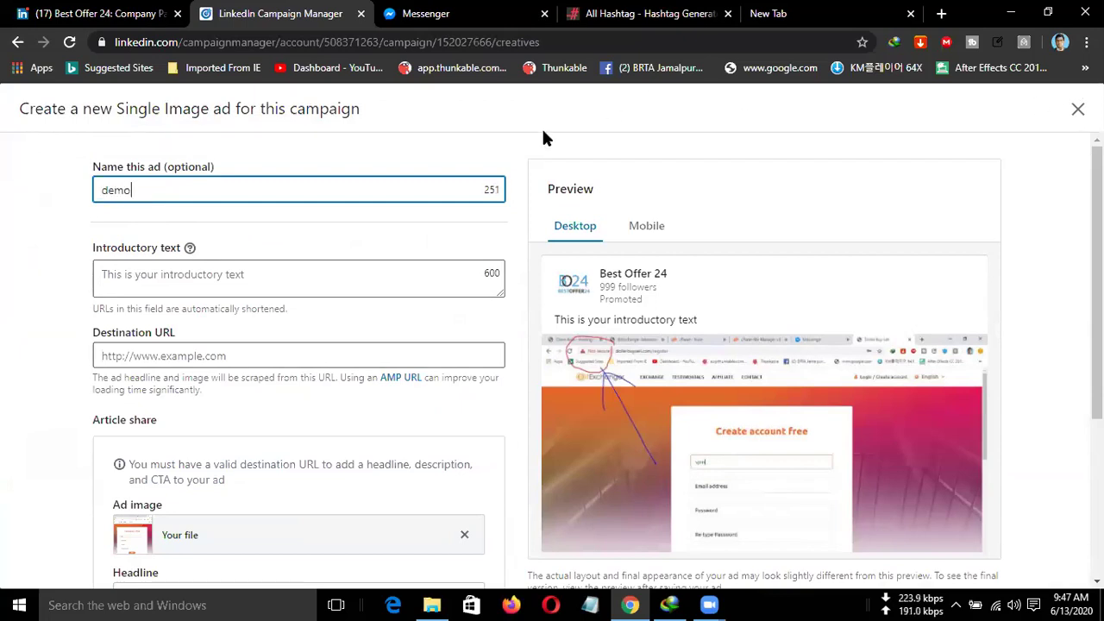
{"action": "left_click", "coordinate": [202, 282]}
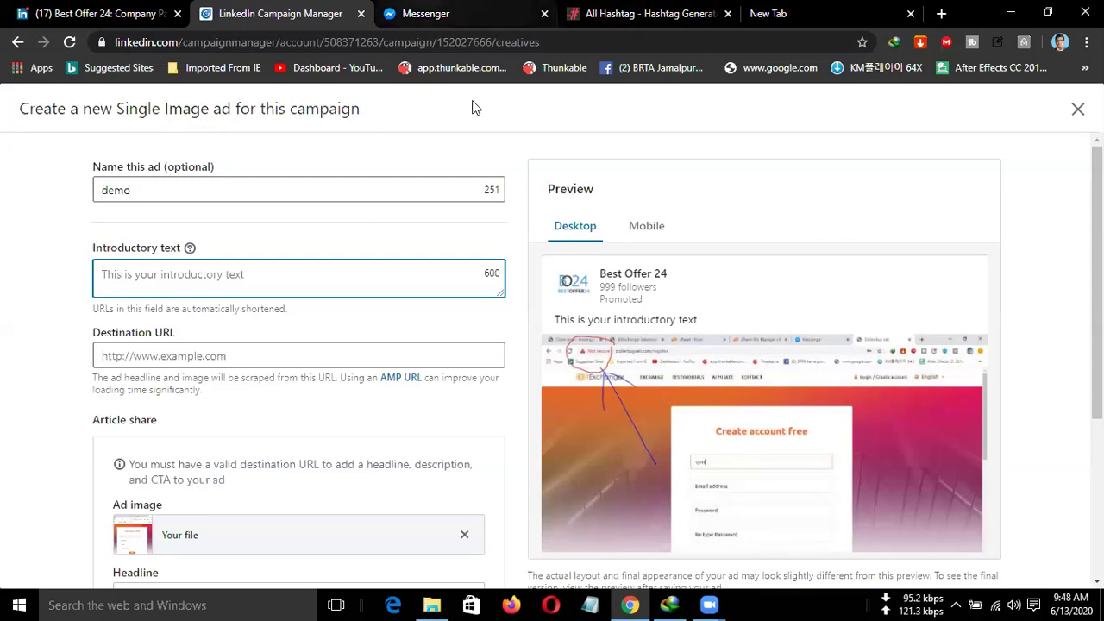
{"action": "key", "text": "ctrl+4"}
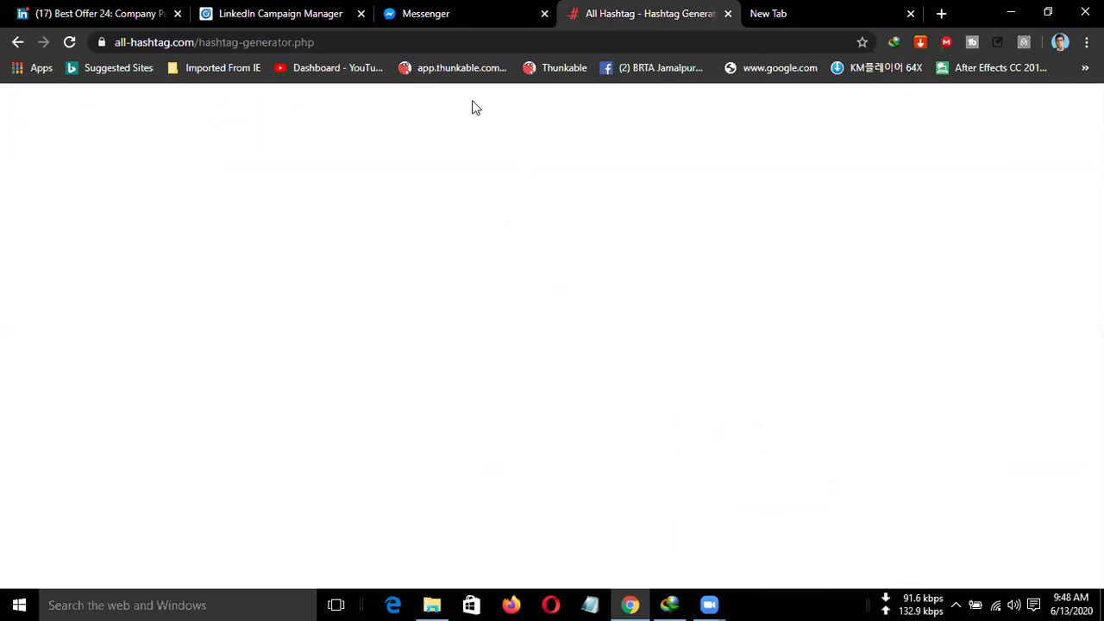
{"action": "key", "text": "ctrl+l"}
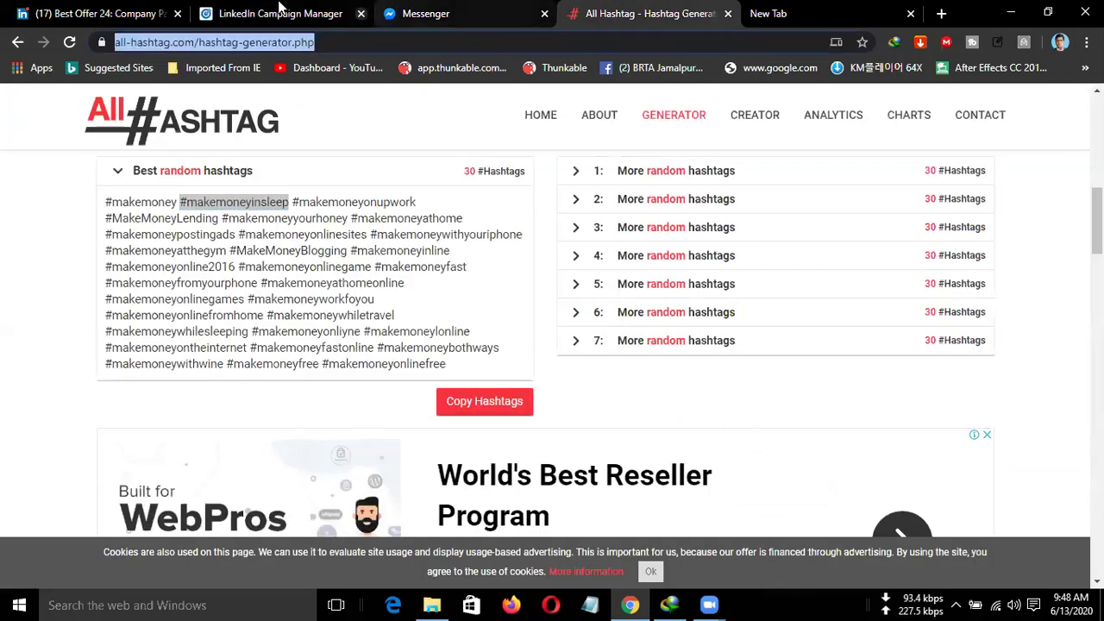
Enter 'easy to buy sell dollar' as the ad's introductory text.
{"action": "left_click", "coordinate": [278, 13]}
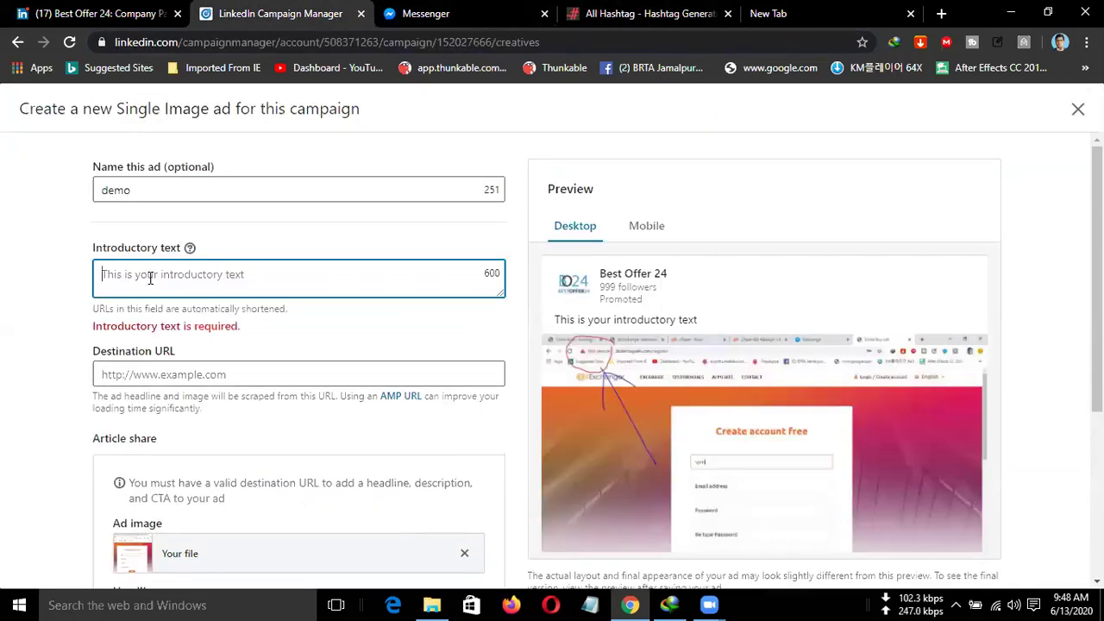
{"action": "type", "text": "eass"}
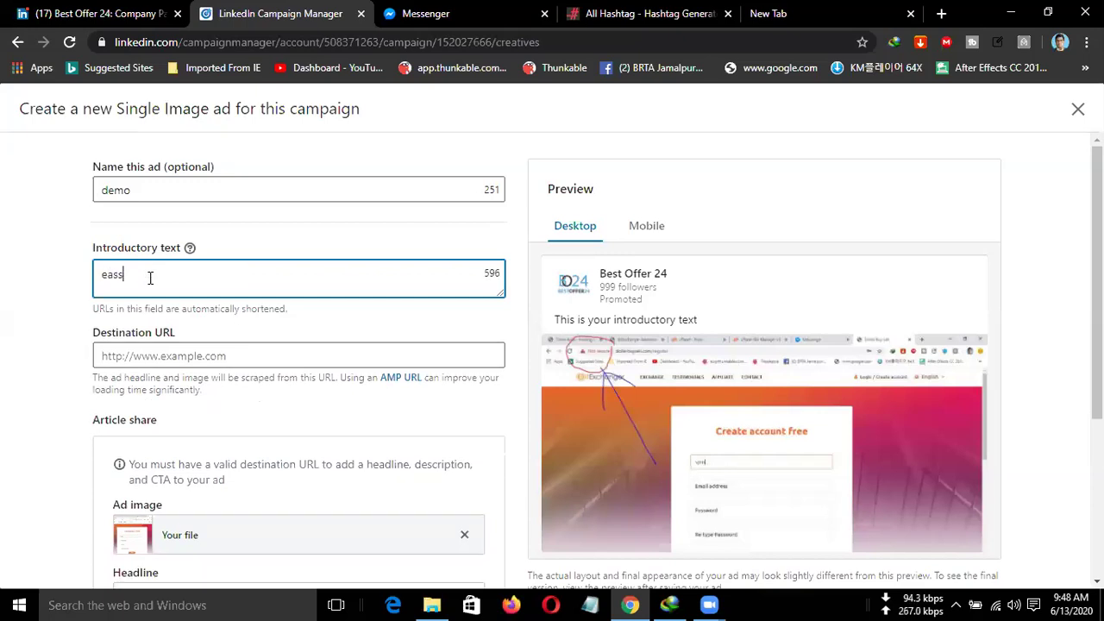
{"action": "key", "text": "BackSpace"}
{"action": "type", "text": "y to buy"}
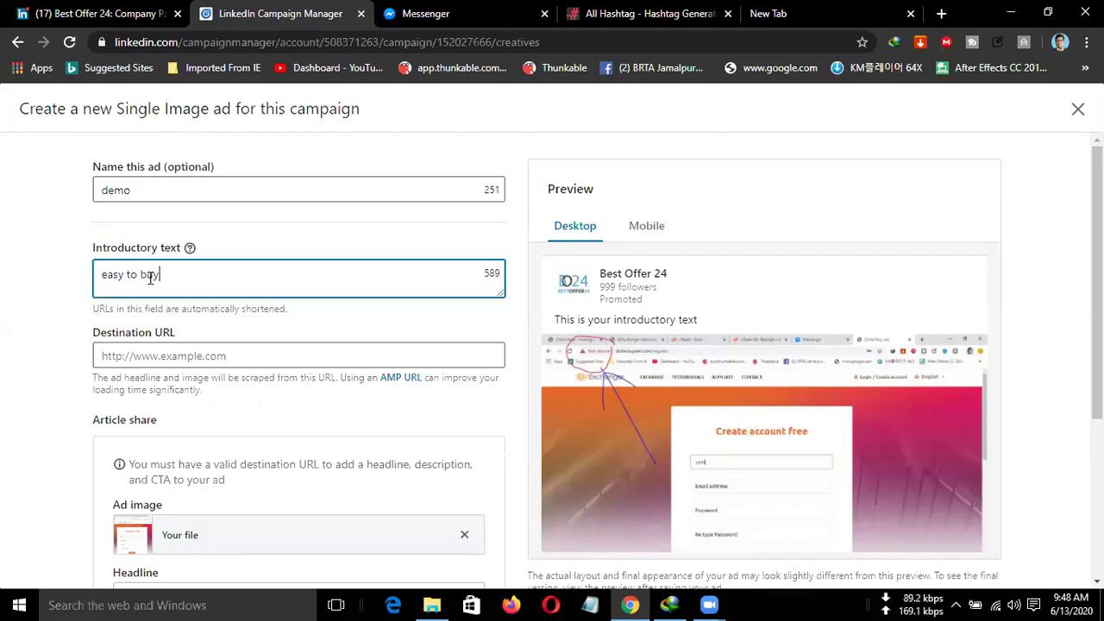
{"action": "type", "text": " sell dollar"}
{"action": "scroll", "coordinate": [231, 311], "scroll_direction": "down", "scroll_amount": 1}
{"action": "left_click", "coordinate": [203, 276]}
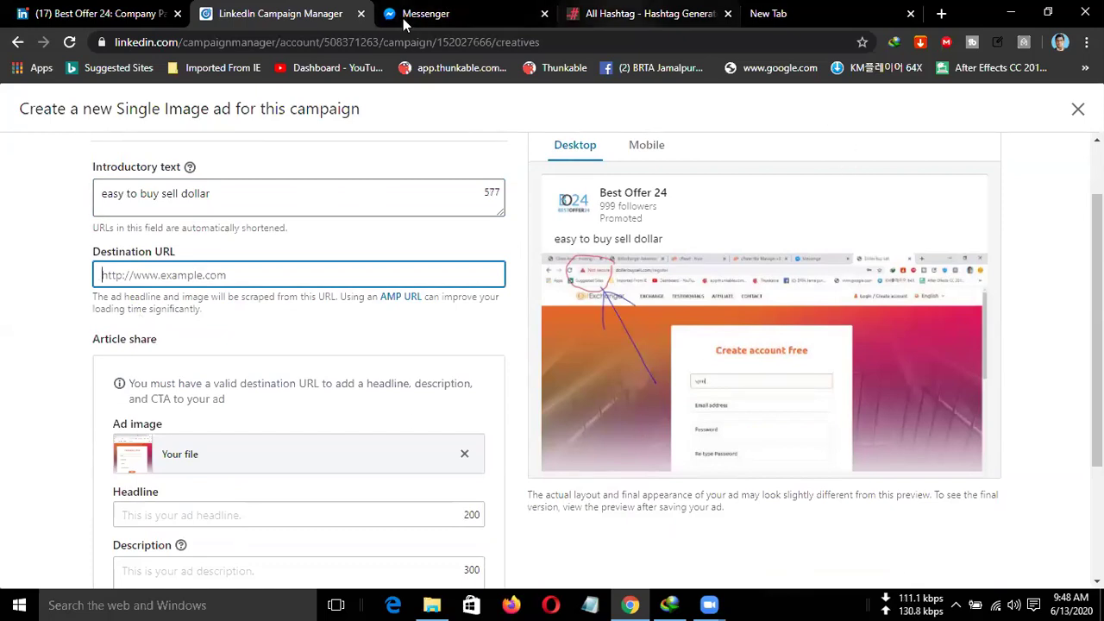
Copy the dollerbuysell.com address and paste it as the ad's destination URL.
{"action": "key", "text": "ctrl+Tab"}
{"action": "key", "text": "ctrl+Tab"}
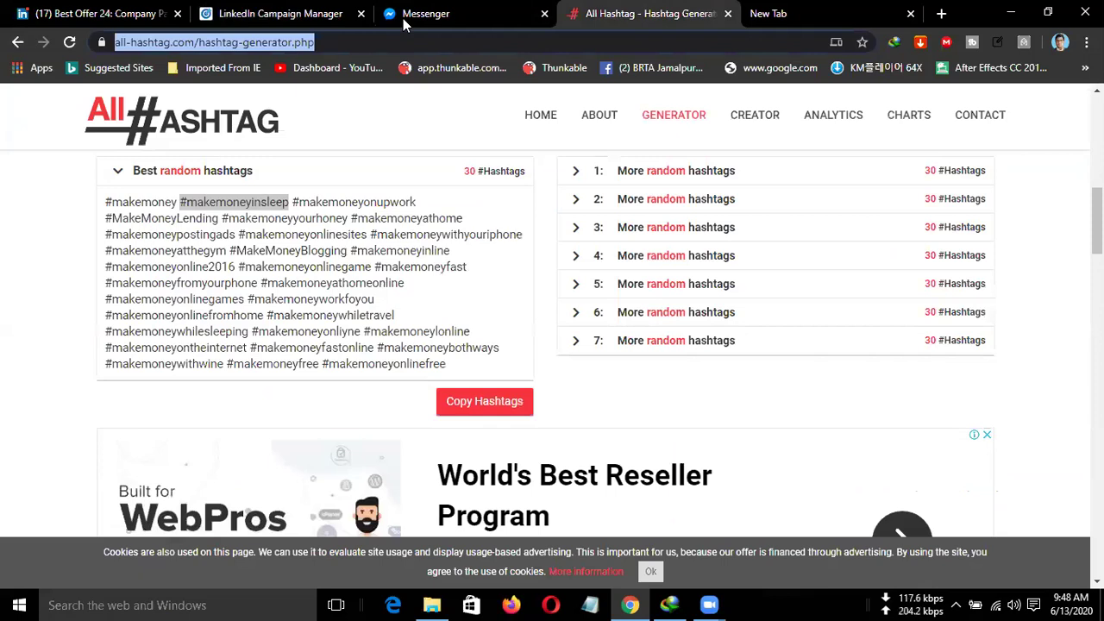
{"action": "type", "text": "dol"}
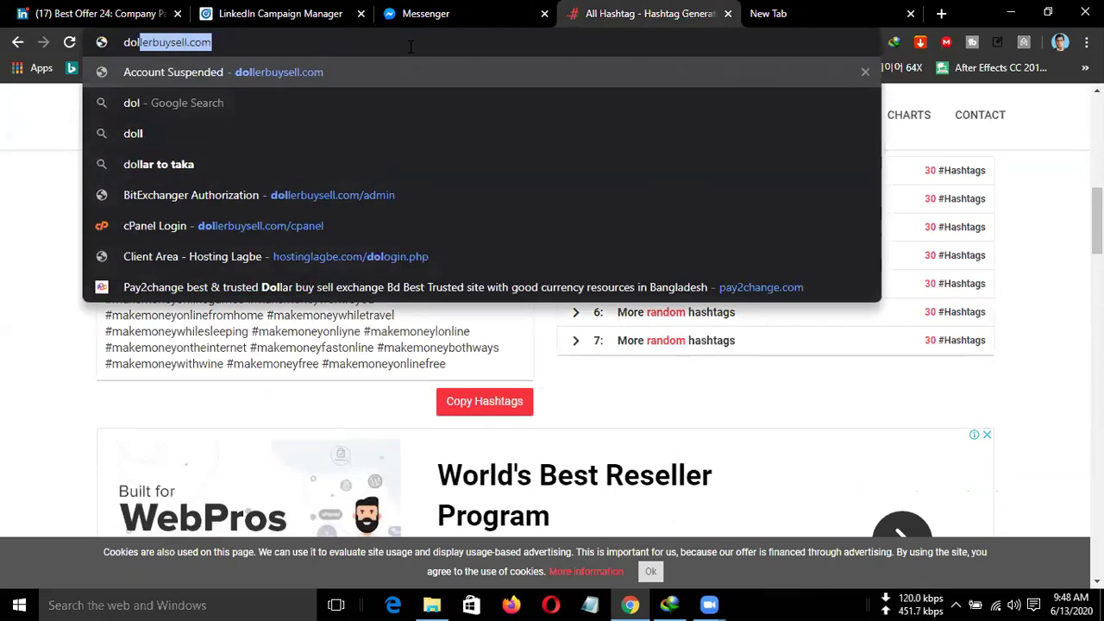
{"action": "key", "text": "ctrl+a"}
{"action": "key", "text": "ctrl+c"}
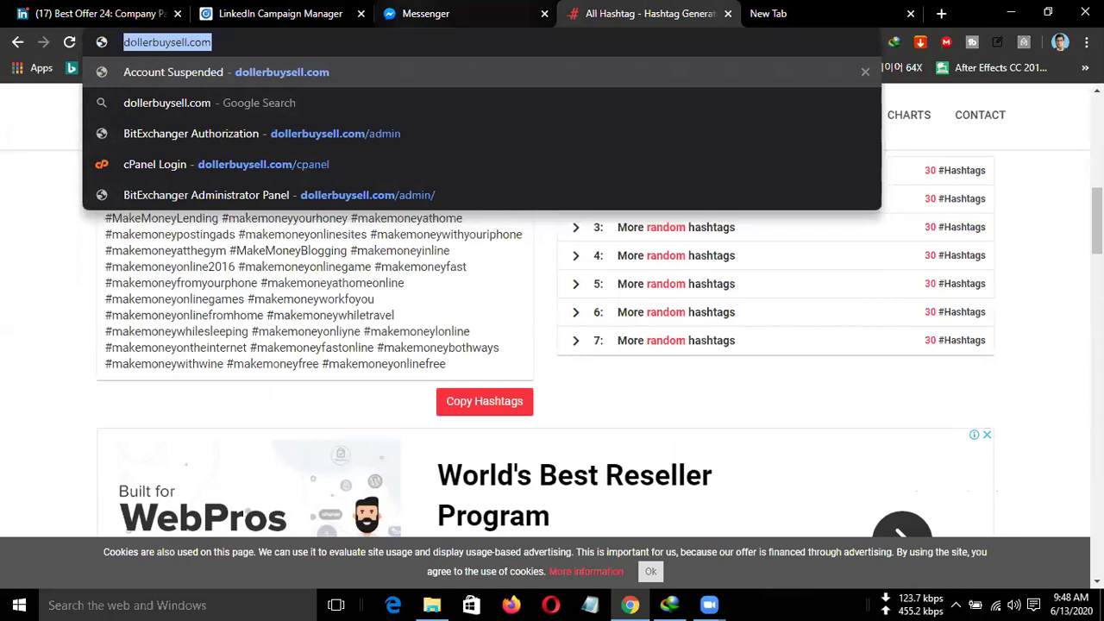
{"action": "left_click", "coordinate": [280, 13]}
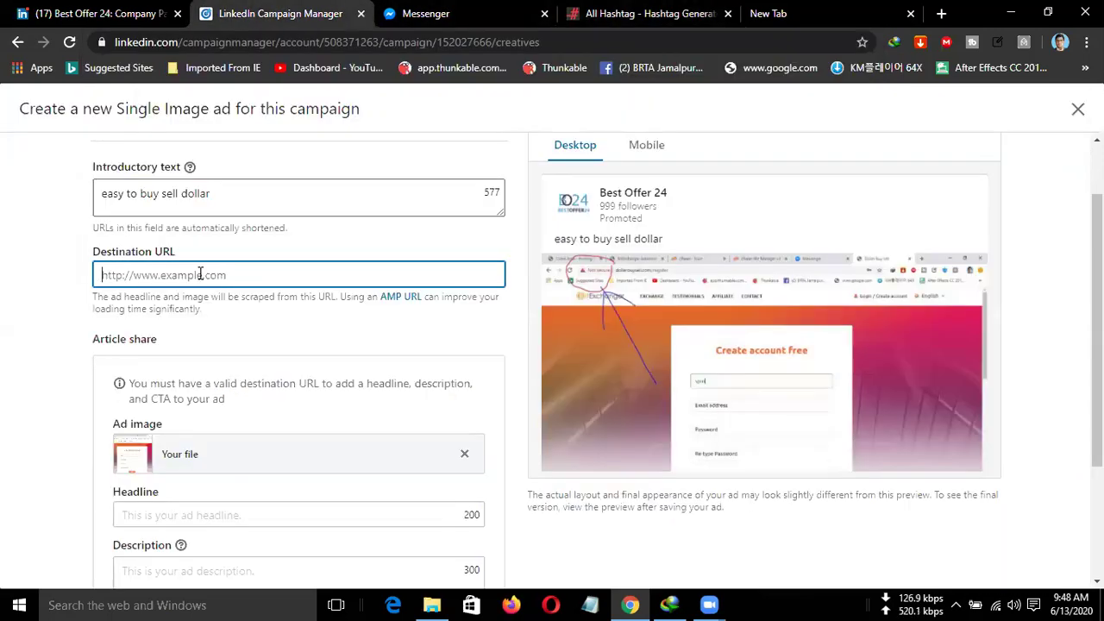
{"action": "key", "text": "ctrl+v"}
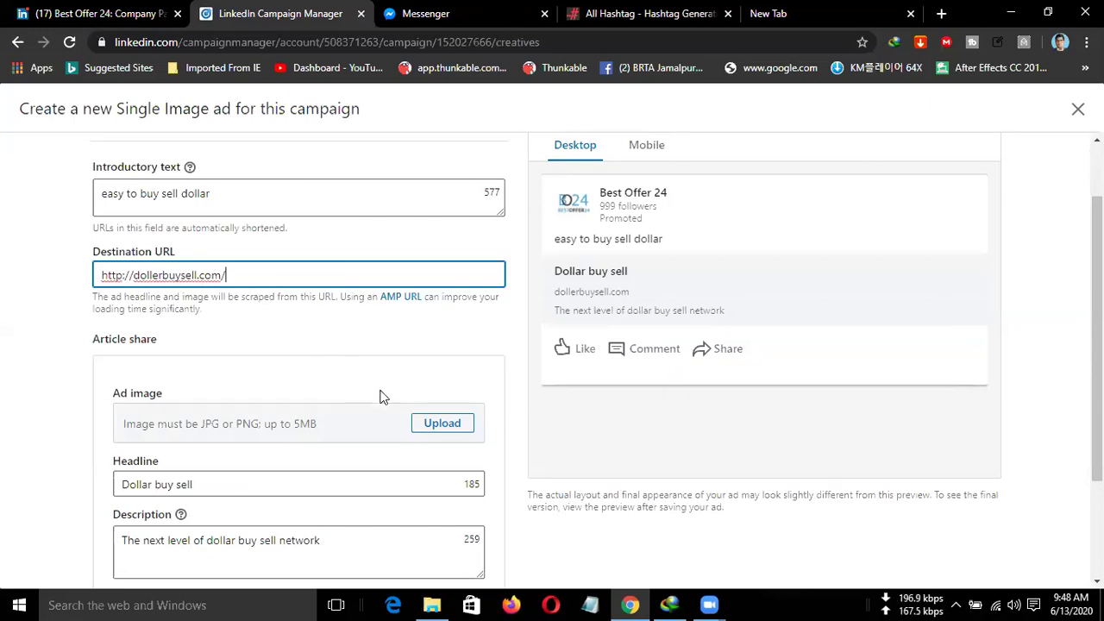
Re-upload ssss.JPG as the ad image.
{"action": "scroll", "coordinate": [418, 431], "scroll_direction": "down", "scroll_amount": 2}
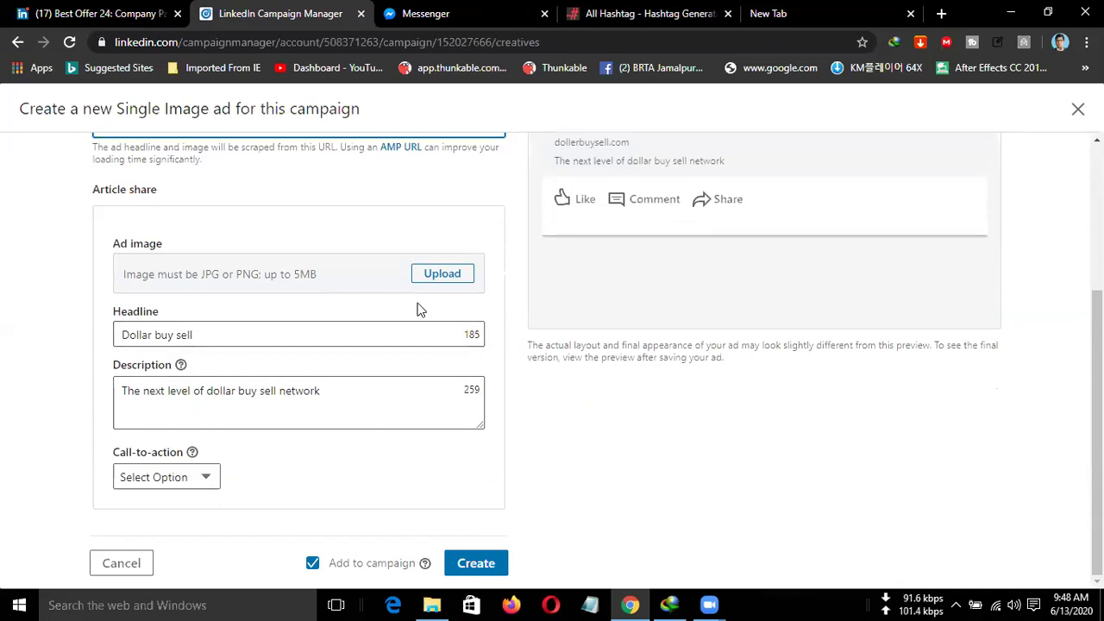
{"action": "left_click", "coordinate": [463, 278]}
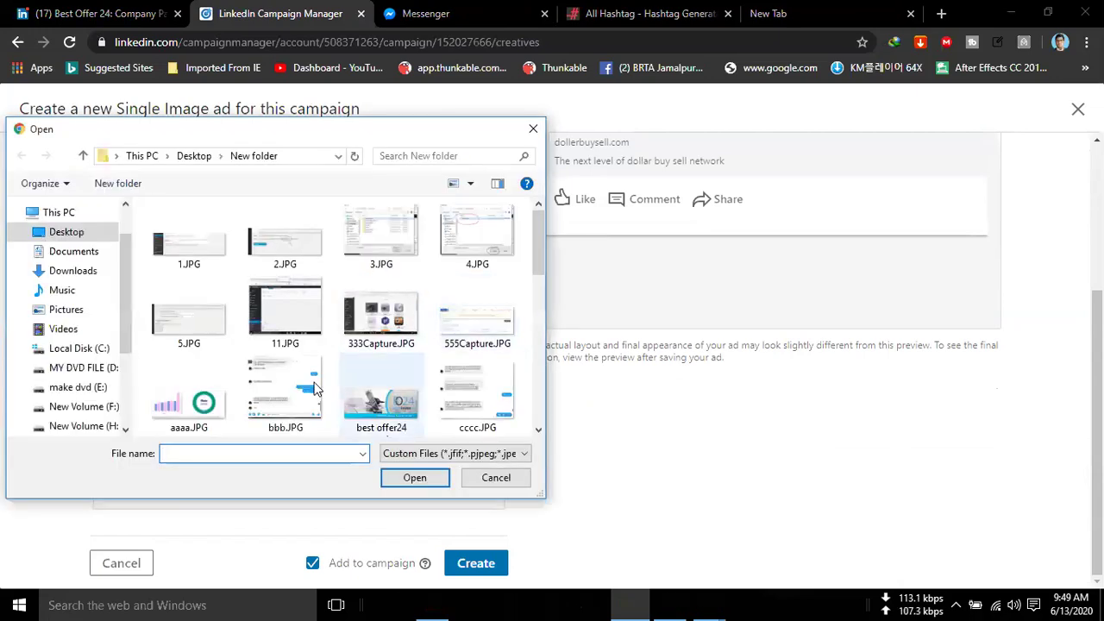
{"action": "scroll", "coordinate": [432, 311], "scroll_direction": "down", "scroll_amount": 10}
{"action": "left_click", "coordinate": [498, 263]}
{"action": "double_click", "coordinate": [498, 263]}
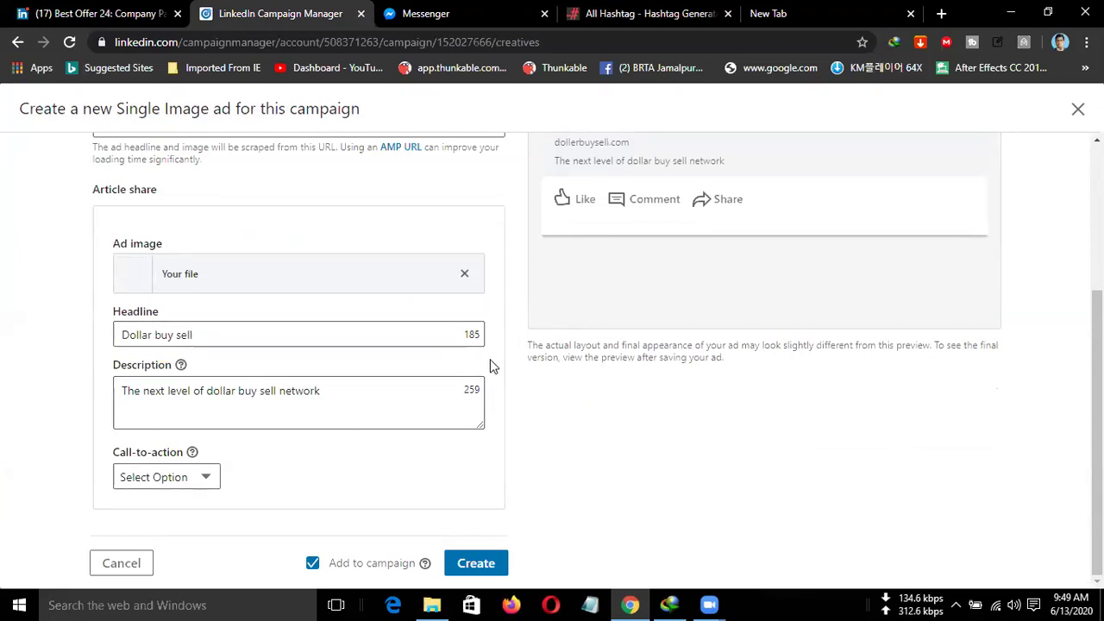
Extend the ad headline to 'Dollar buy sell website'.
{"action": "scroll", "coordinate": [606, 305], "scroll_direction": "up", "scroll_amount": 2}
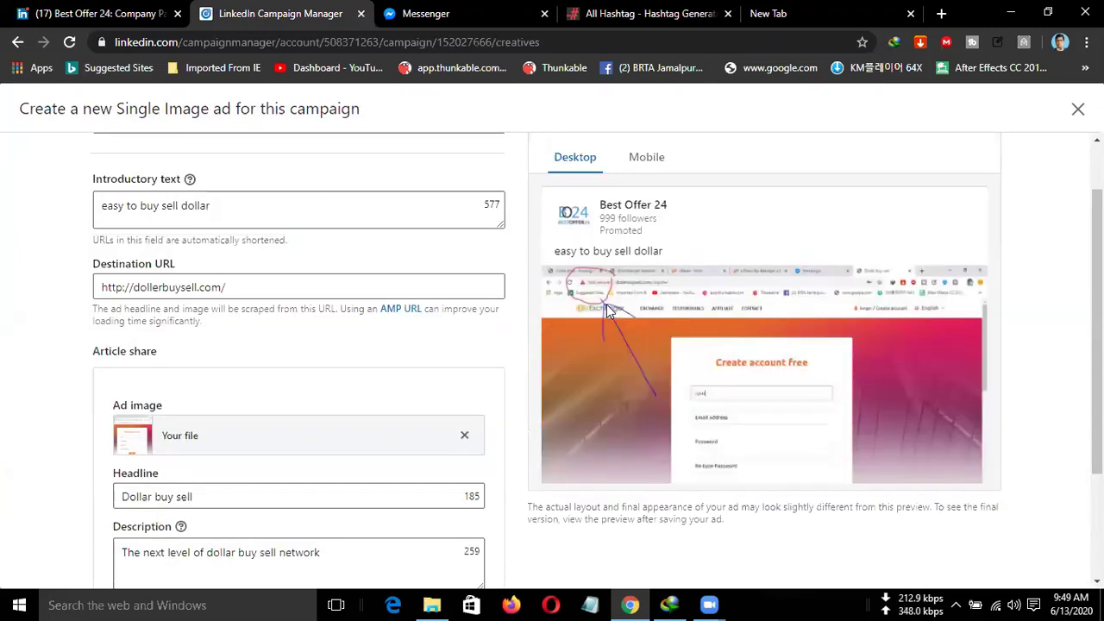
{"action": "scroll", "coordinate": [607, 310], "scroll_direction": "down", "scroll_amount": 1}
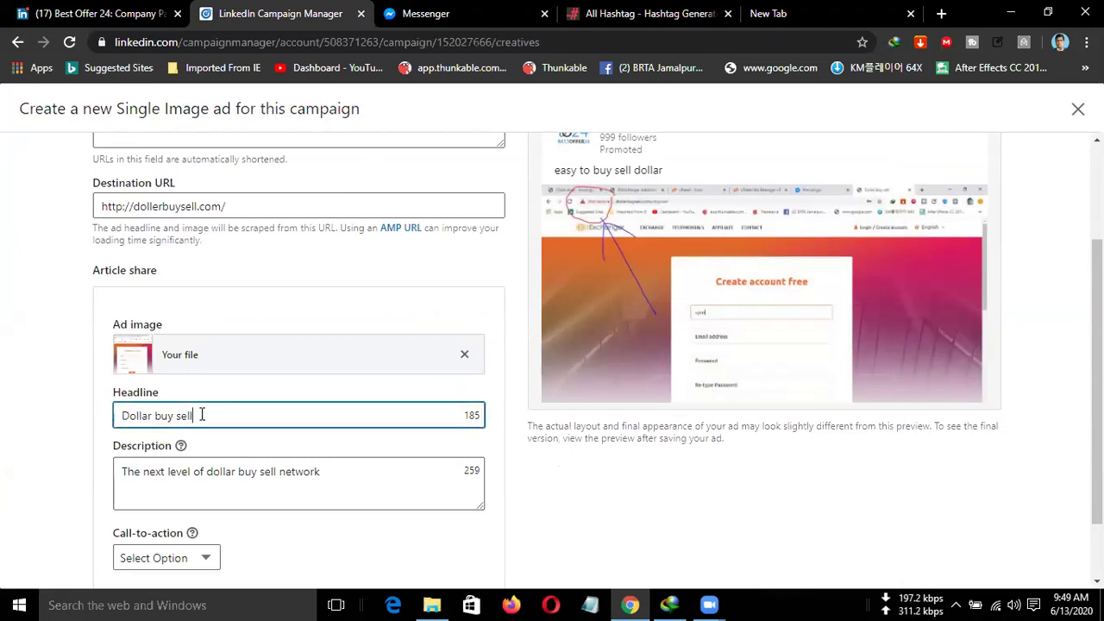
{"action": "left_click_drag", "start_coordinate": [198, 415], "coordinate": [114, 405]}
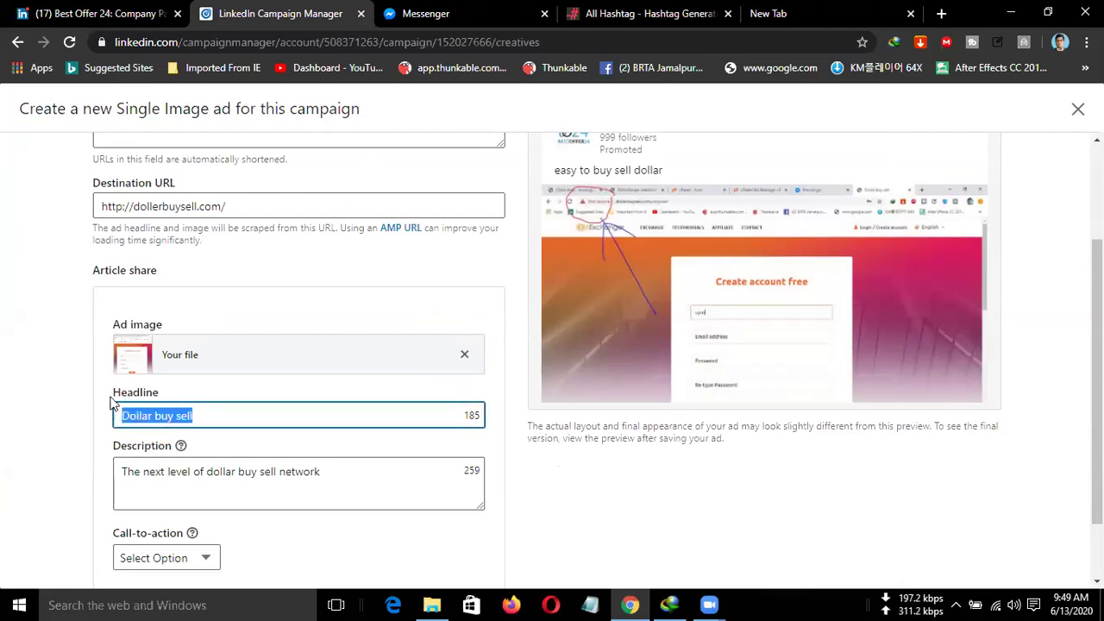
{"action": "left_click", "coordinate": [200, 419]}
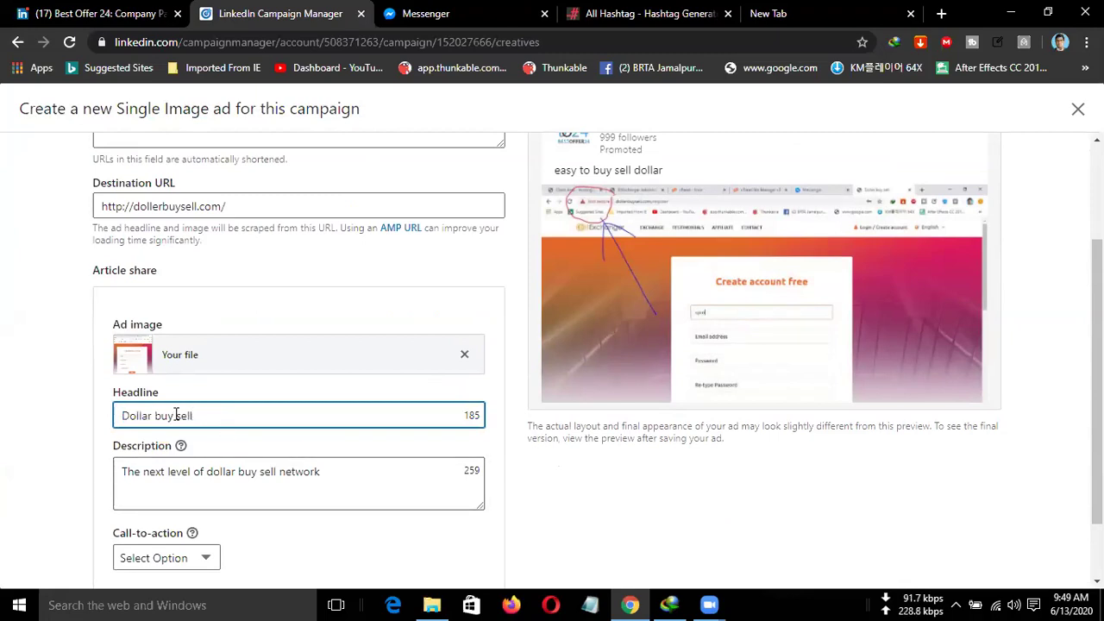
{"action": "type", "text": "website"}
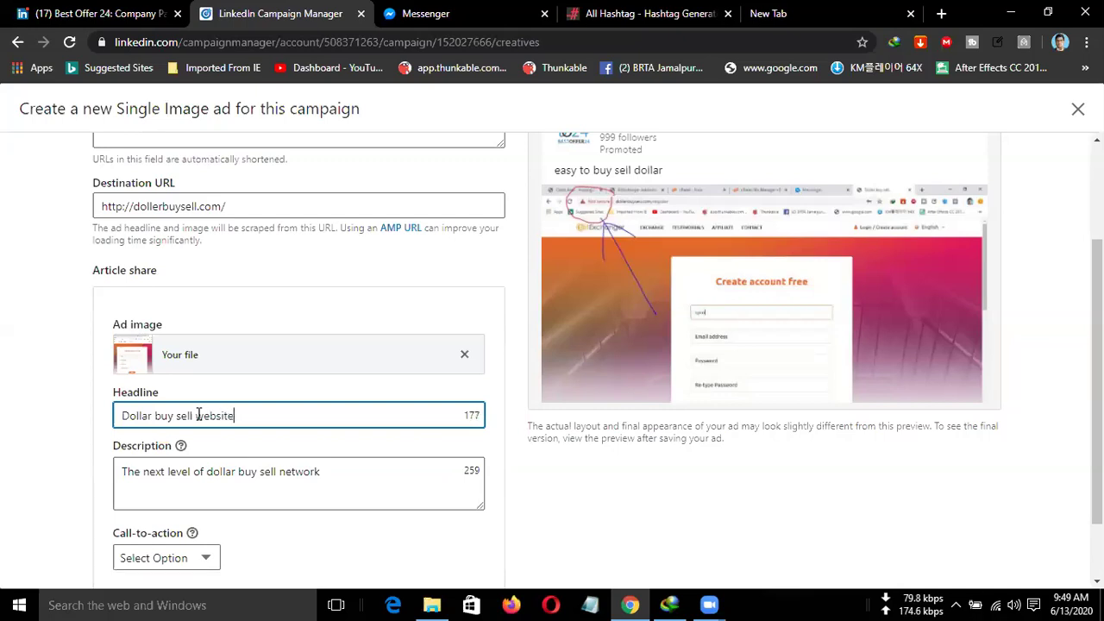
Replace the ad description with 'visit our site to buy sell dollar.'.
{"action": "left_click", "coordinate": [248, 469]}
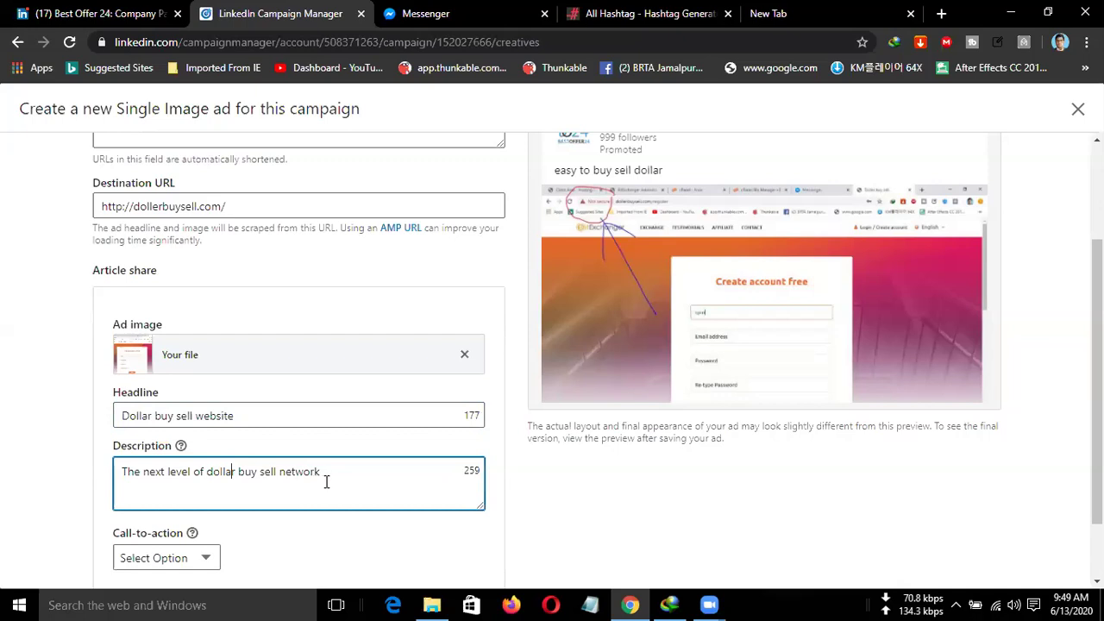
{"action": "left_click_drag", "start_coordinate": [331, 477], "coordinate": [24, 472]}
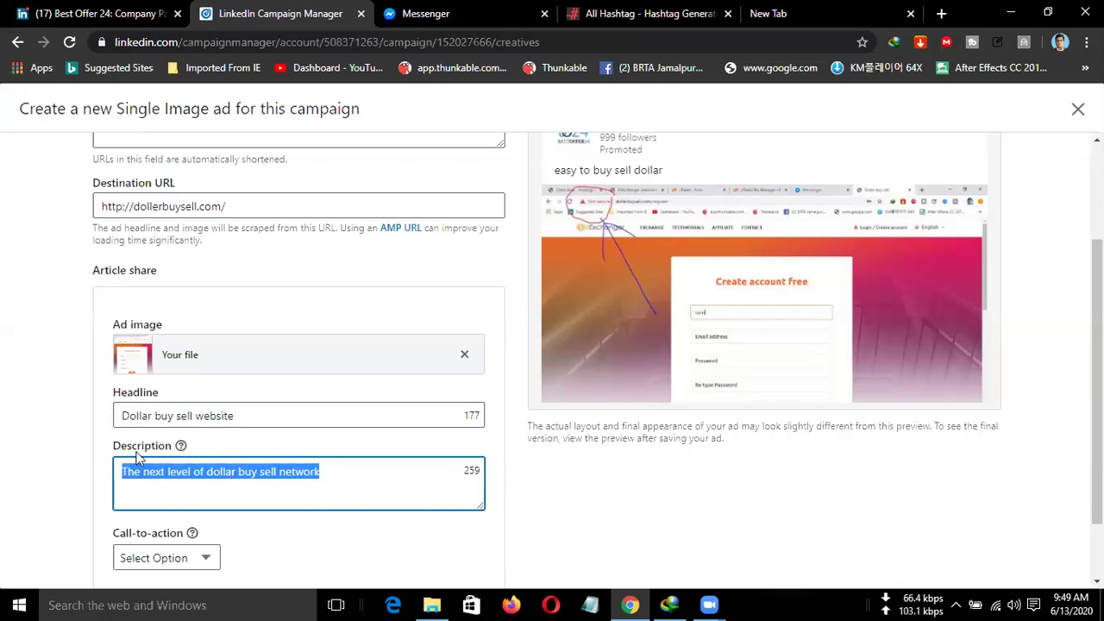
{"action": "type", "text": "vist"}
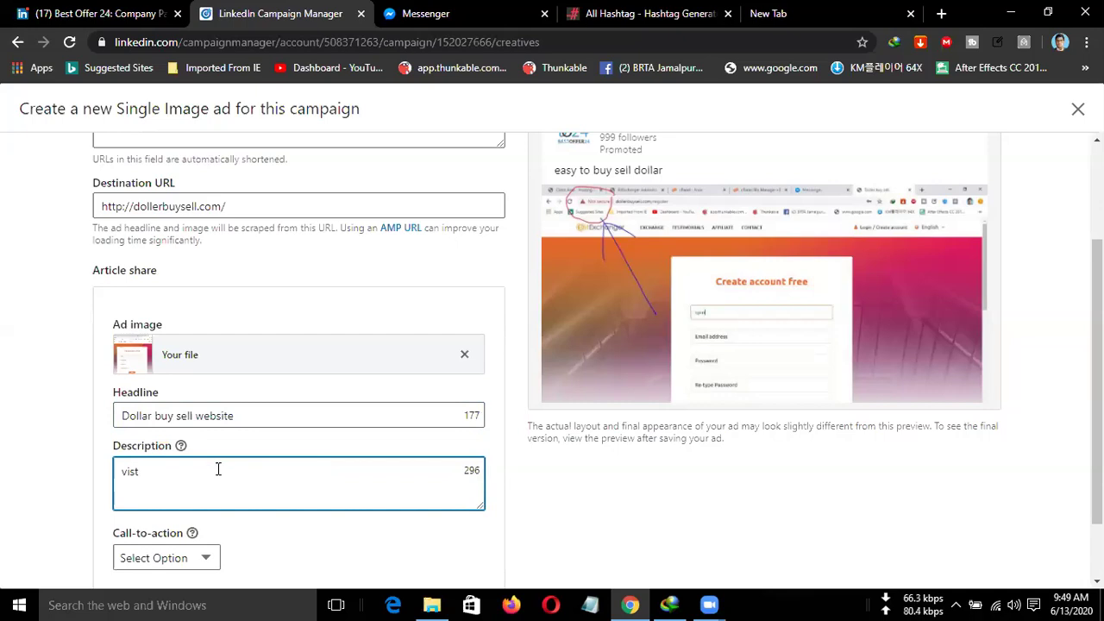
{"action": "key", "text": "BackSpace"}
{"action": "type", "text": "it our site to buy sell"}
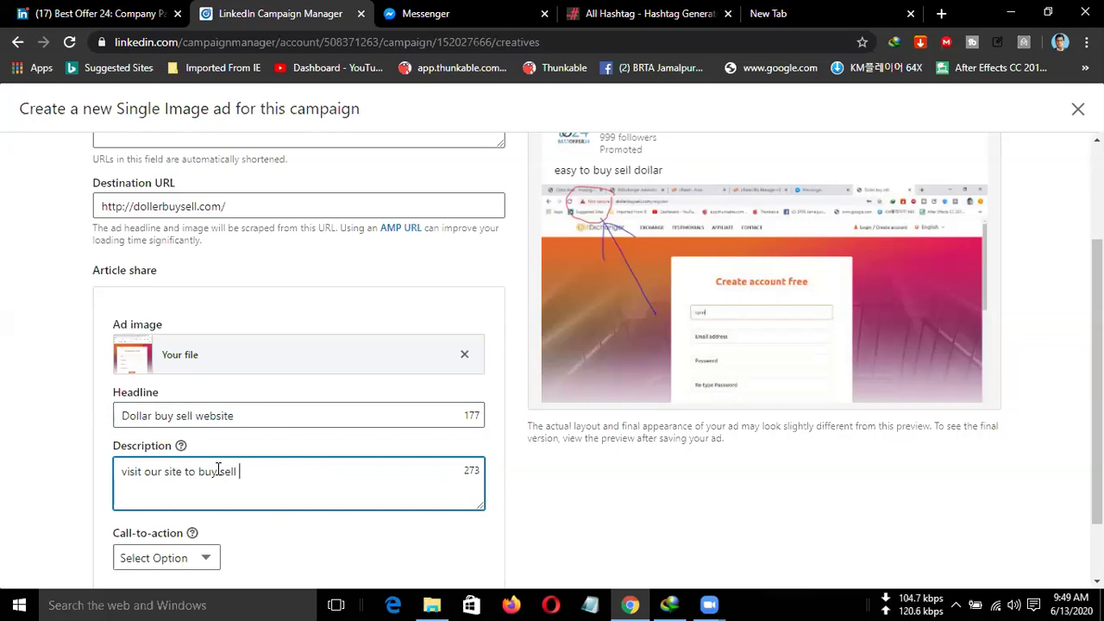
{"action": "type", "text": "dollar."}
{"action": "scroll", "coordinate": [655, 397], "scroll_direction": "down", "scroll_amount": 2}
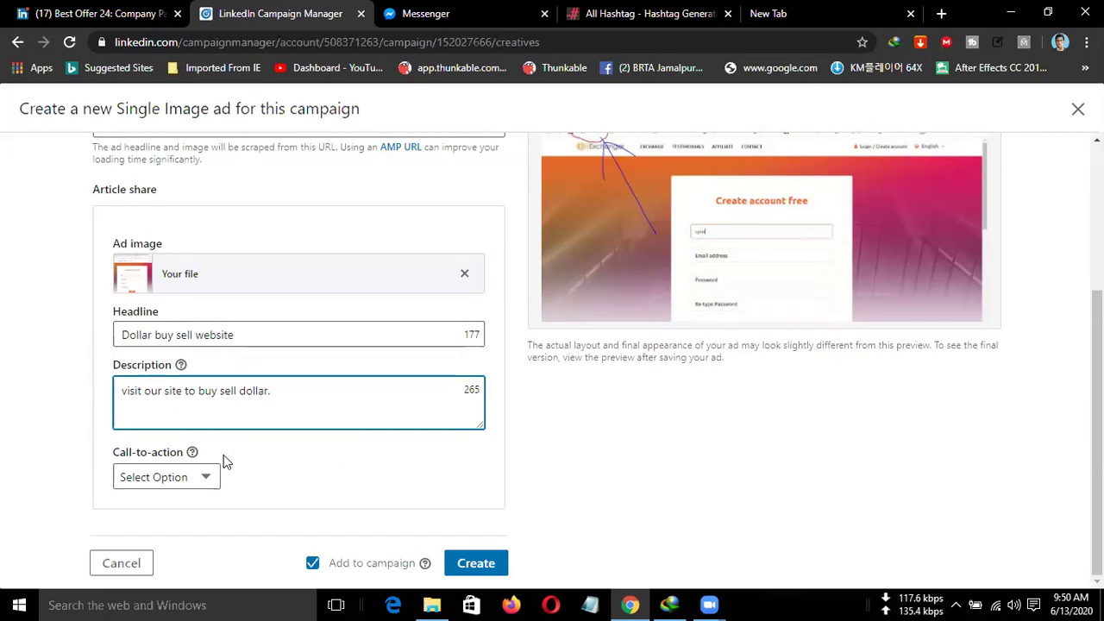
{"action": "left_click", "coordinate": [480, 388]}
{"action": "left_click", "coordinate": [510, 423]}
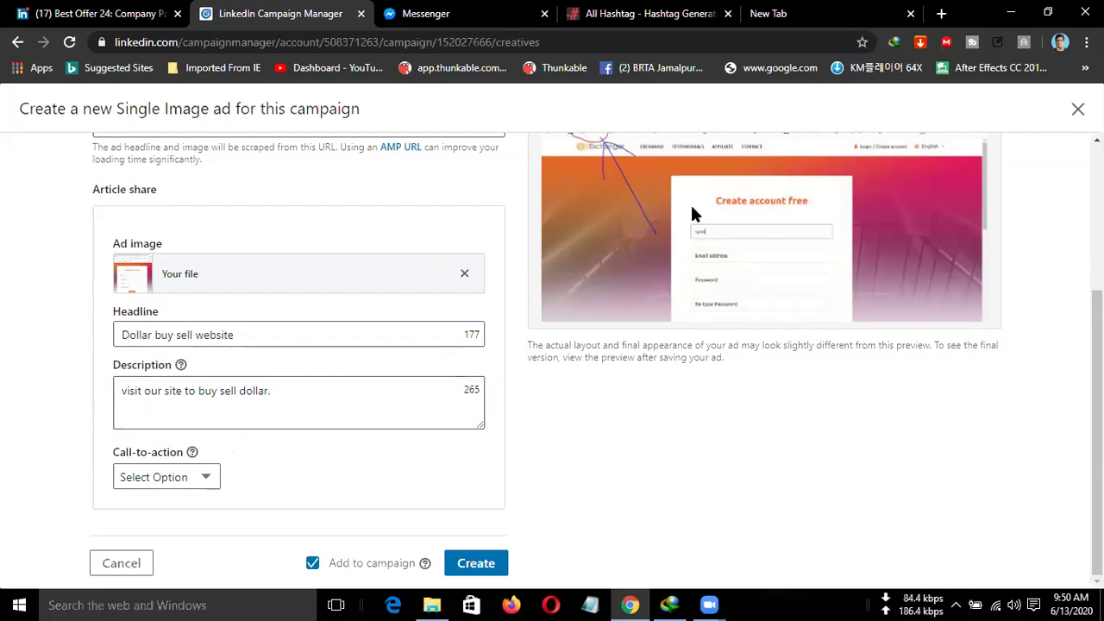
Set the call-to-action to Learn More and create the demo ad.
{"action": "left_click", "coordinate": [209, 482]}
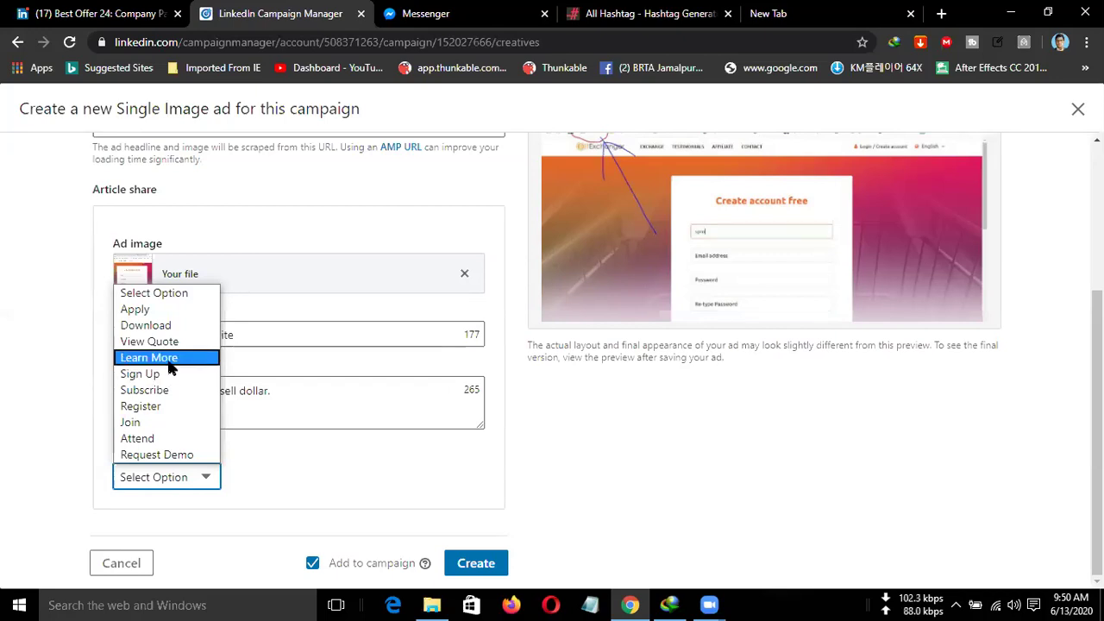
{"action": "left_click", "coordinate": [170, 365]}
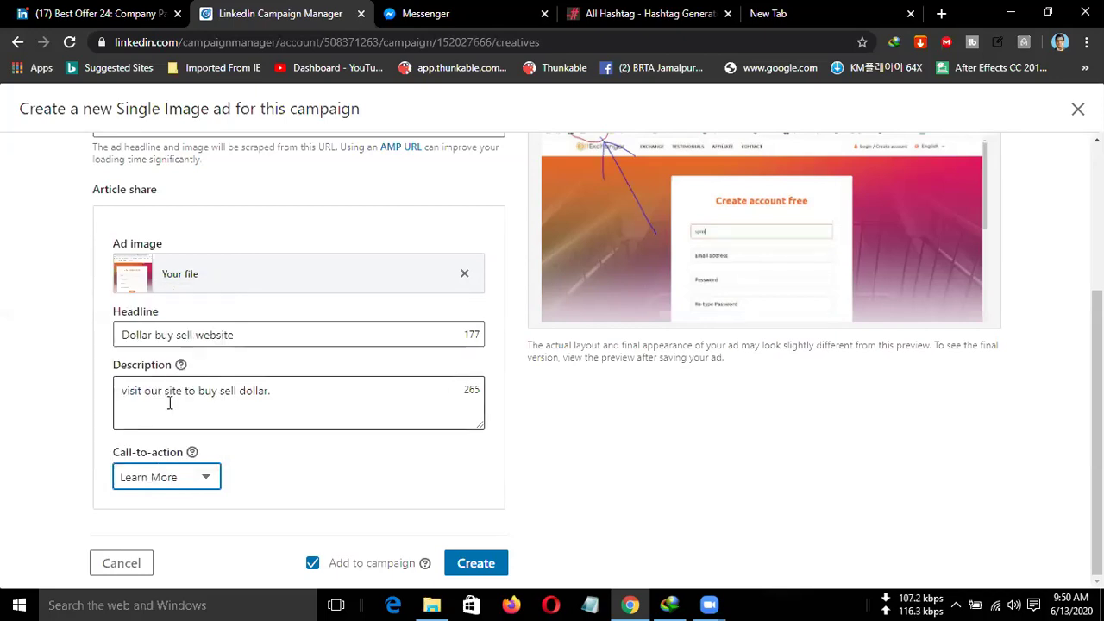
{"action": "left_click", "coordinate": [209, 478]}
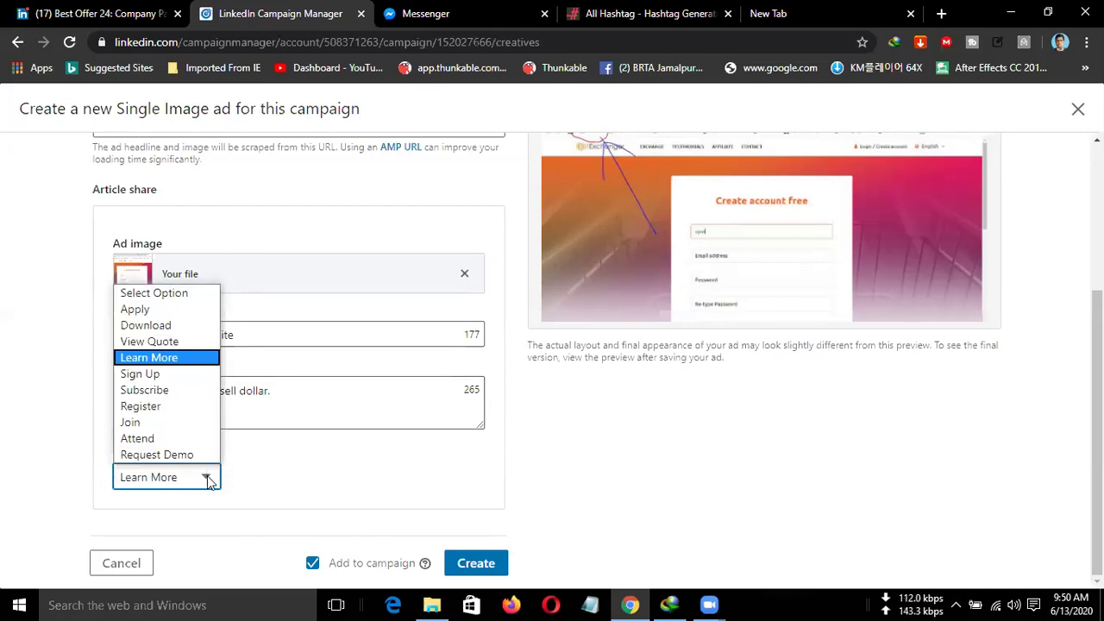
{"action": "left_click", "coordinate": [191, 357]}
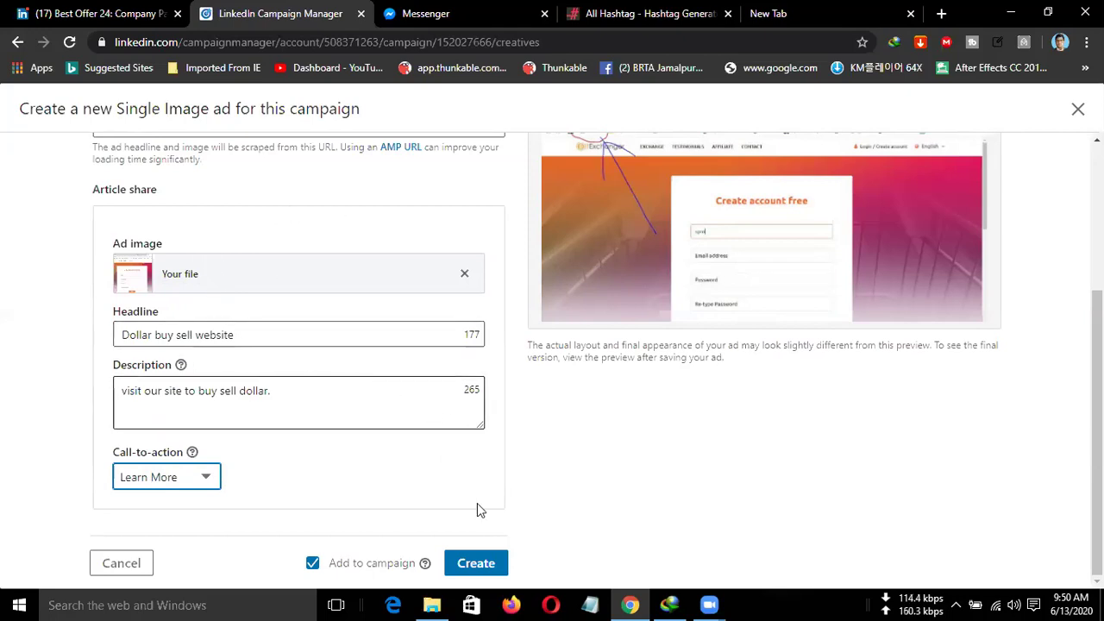
{"action": "left_click", "coordinate": [473, 565]}
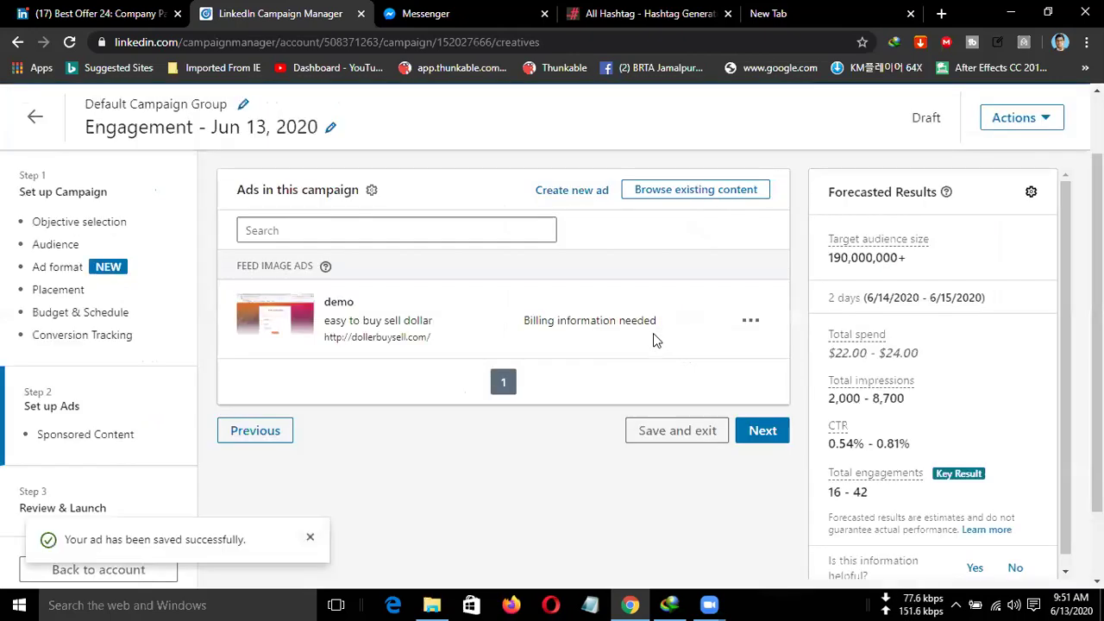
Advance to Review & Launch, dismiss the ad-saved notice, and scroll through the summary.
{"action": "left_click", "coordinate": [757, 434]}
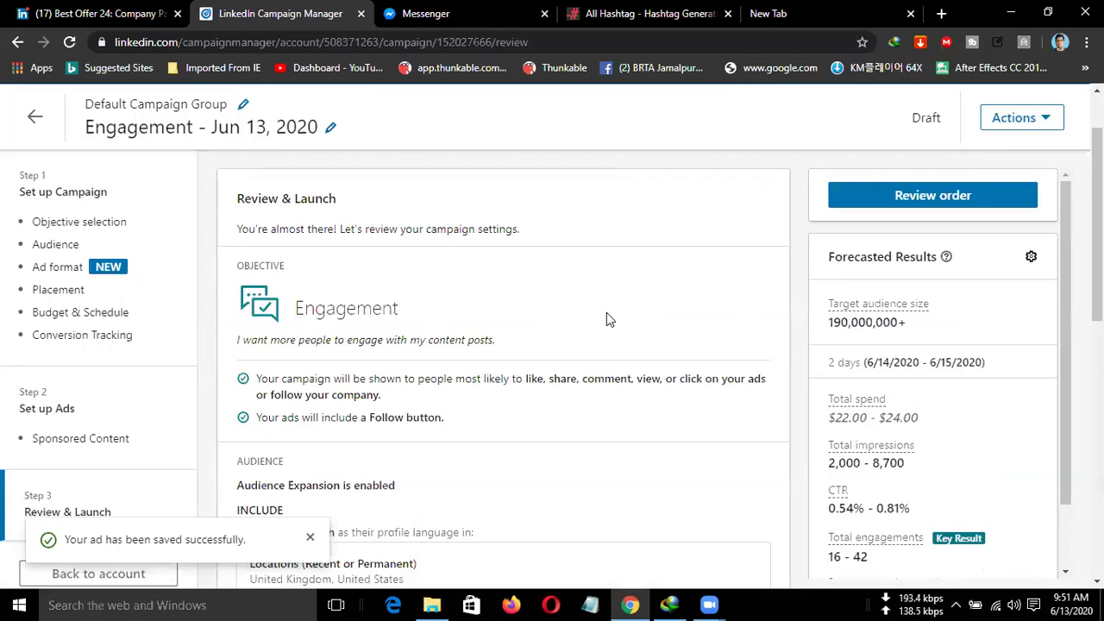
{"action": "scroll", "coordinate": [606, 319], "scroll_direction": "down", "scroll_amount": 1}
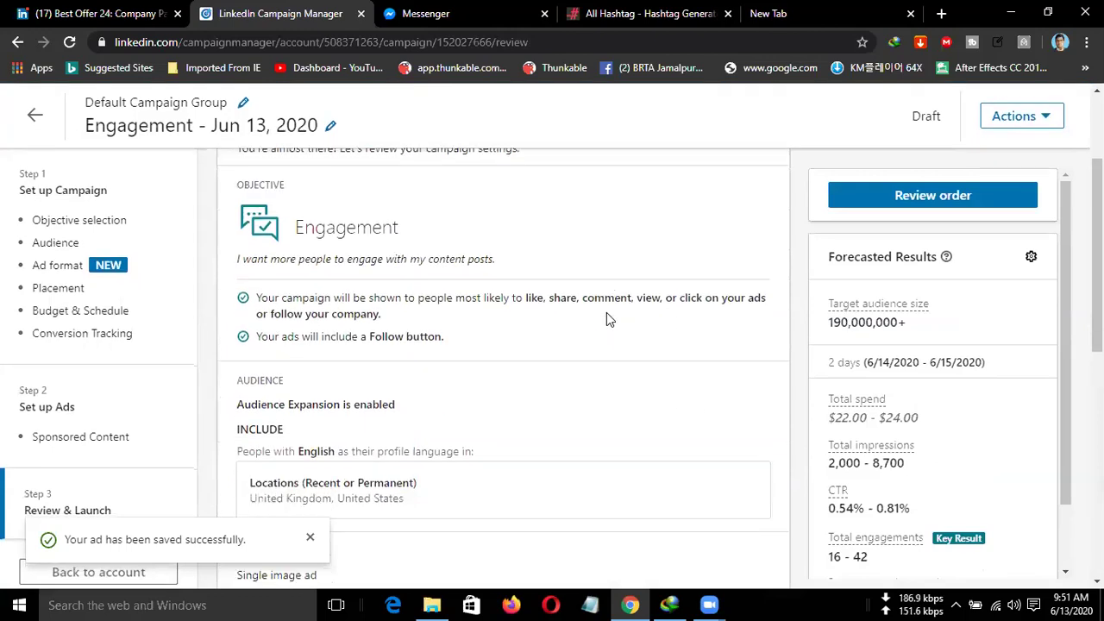
{"action": "left_click", "coordinate": [311, 539]}
{"action": "scroll", "coordinate": [632, 319], "scroll_direction": "up", "scroll_amount": 1}
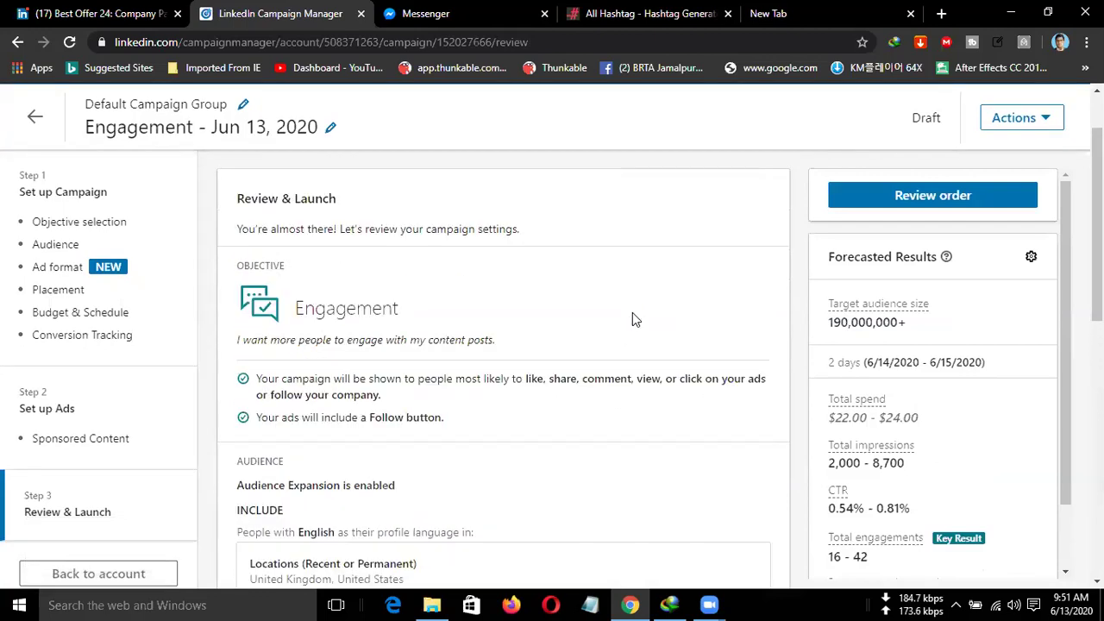
{"action": "left_click", "coordinate": [1038, 123]}
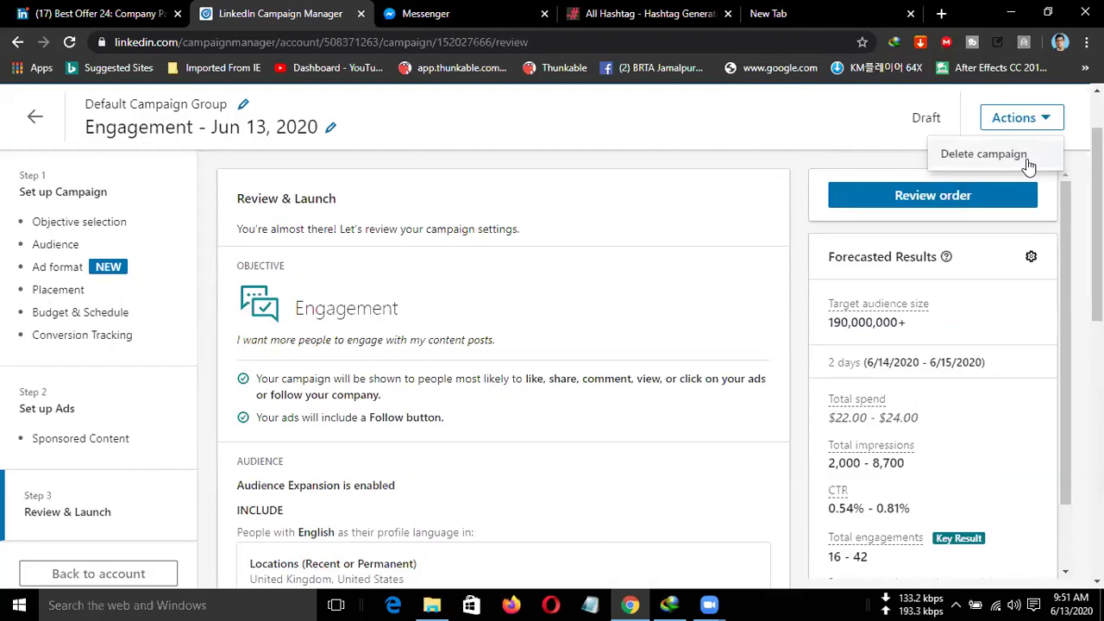
{"action": "left_click", "coordinate": [813, 120]}
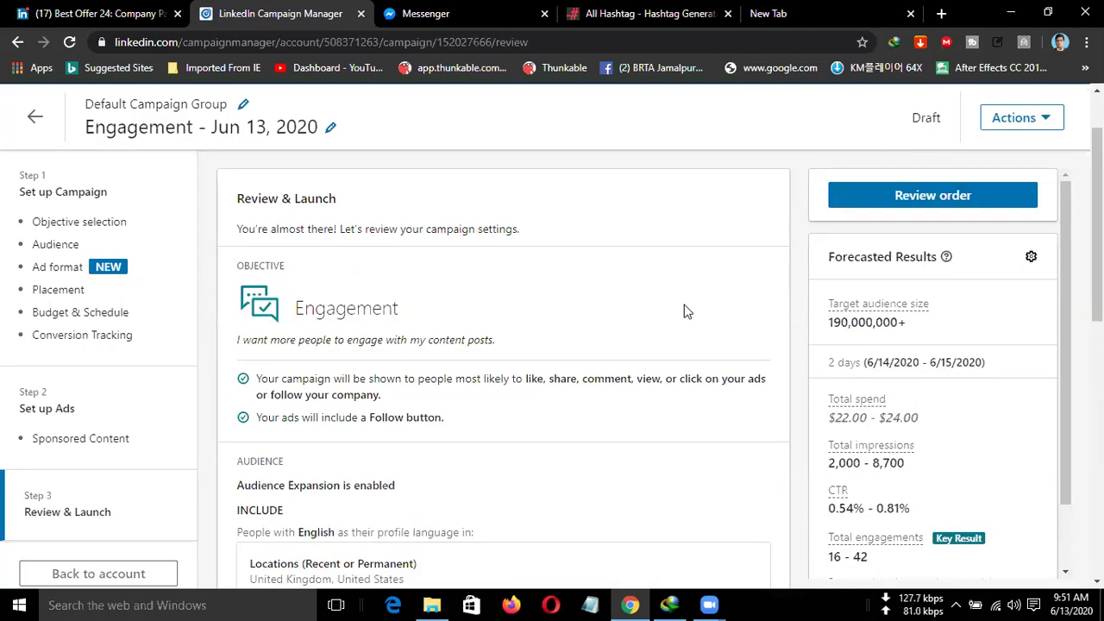
{"action": "scroll", "coordinate": [660, 345], "scroll_direction": "down", "scroll_amount": 2}
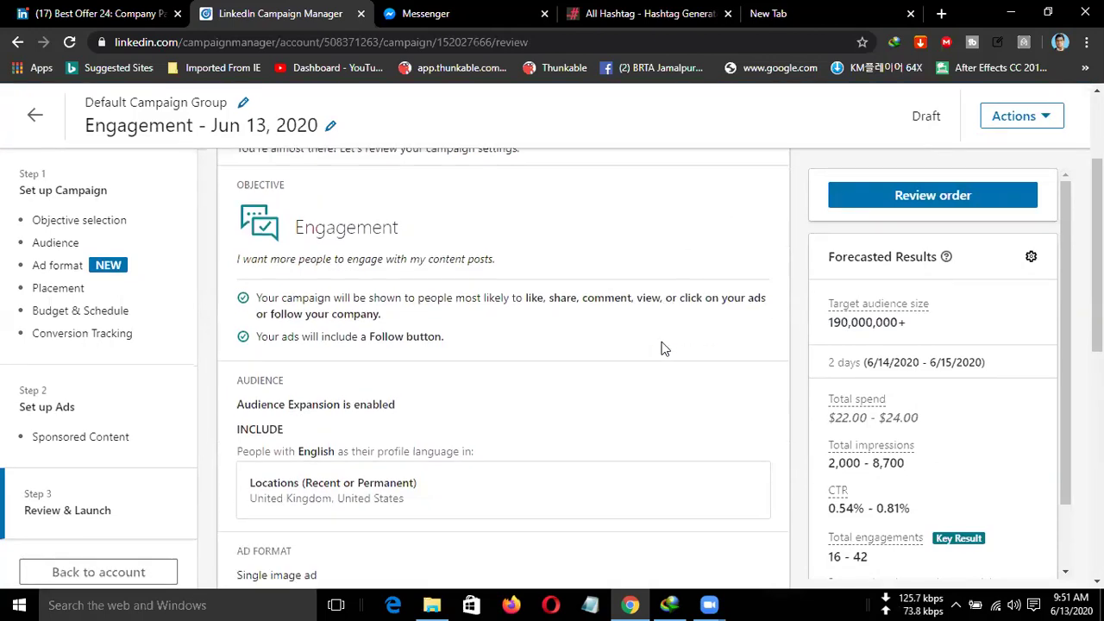
{"action": "scroll", "coordinate": [655, 340], "scroll_direction": "down", "scroll_amount": 5}
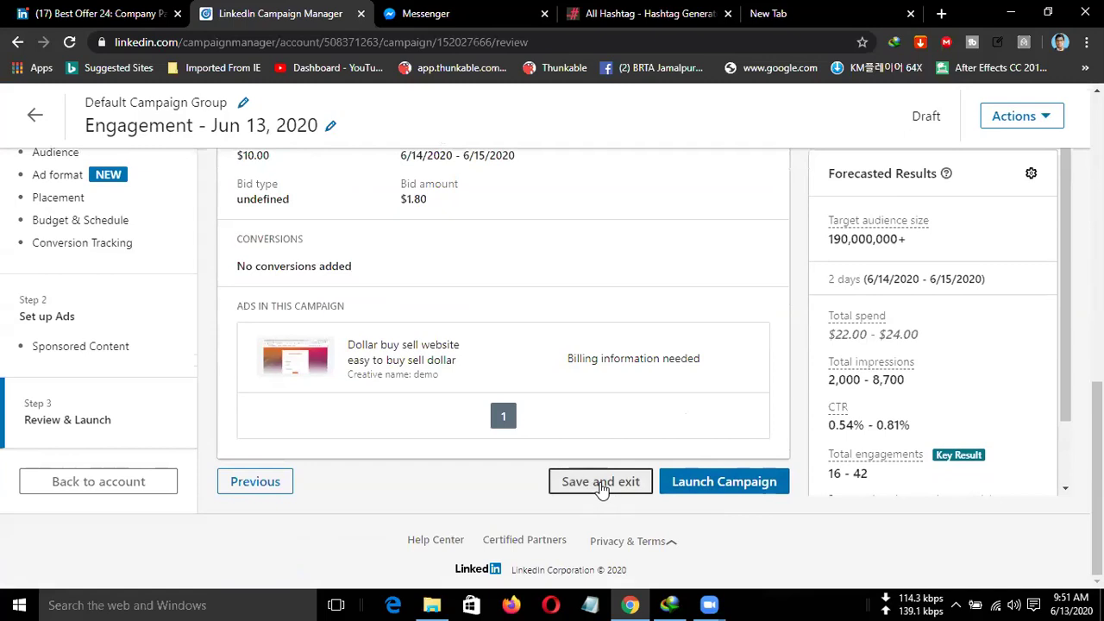
Launch the Engagement campaign, go to the account overview and dismiss the Metric Views tip.
{"action": "left_click", "coordinate": [700, 486]}
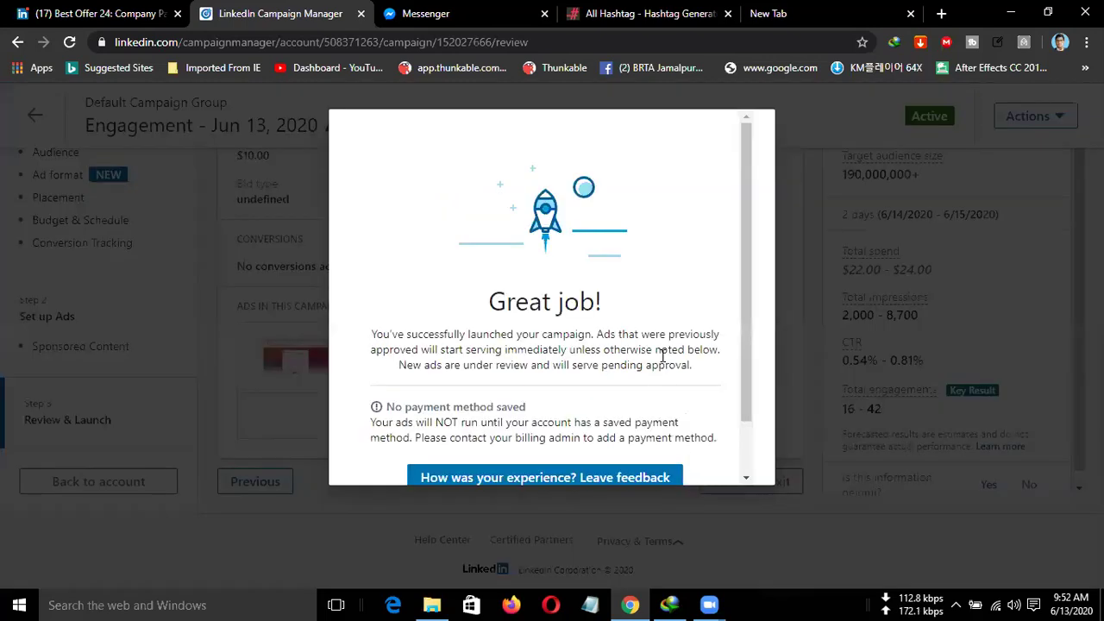
{"action": "scroll", "coordinate": [662, 353], "scroll_direction": "down", "scroll_amount": 1}
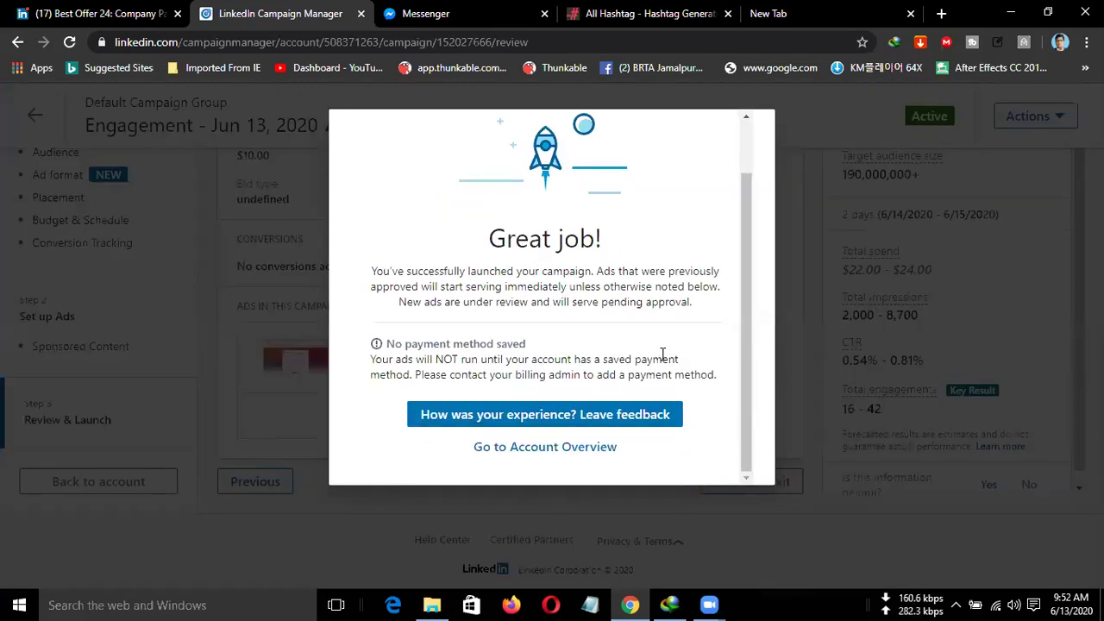
{"action": "left_click", "coordinate": [556, 456]}
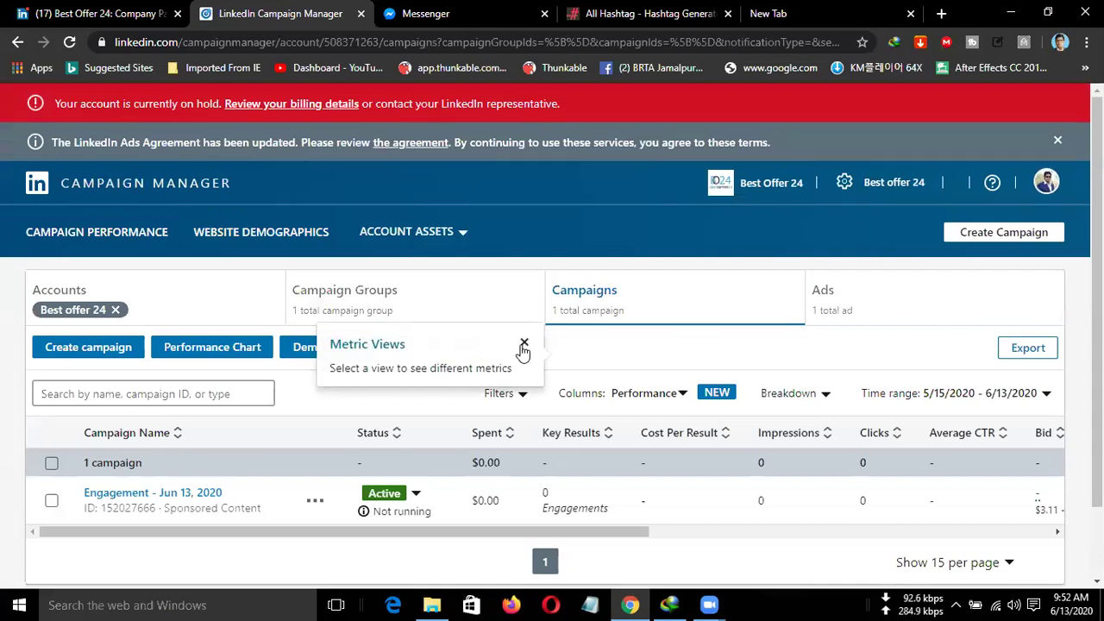
{"action": "left_click", "coordinate": [524, 344]}
{"action": "scroll", "coordinate": [546, 367], "scroll_direction": "down", "scroll_amount": 1}
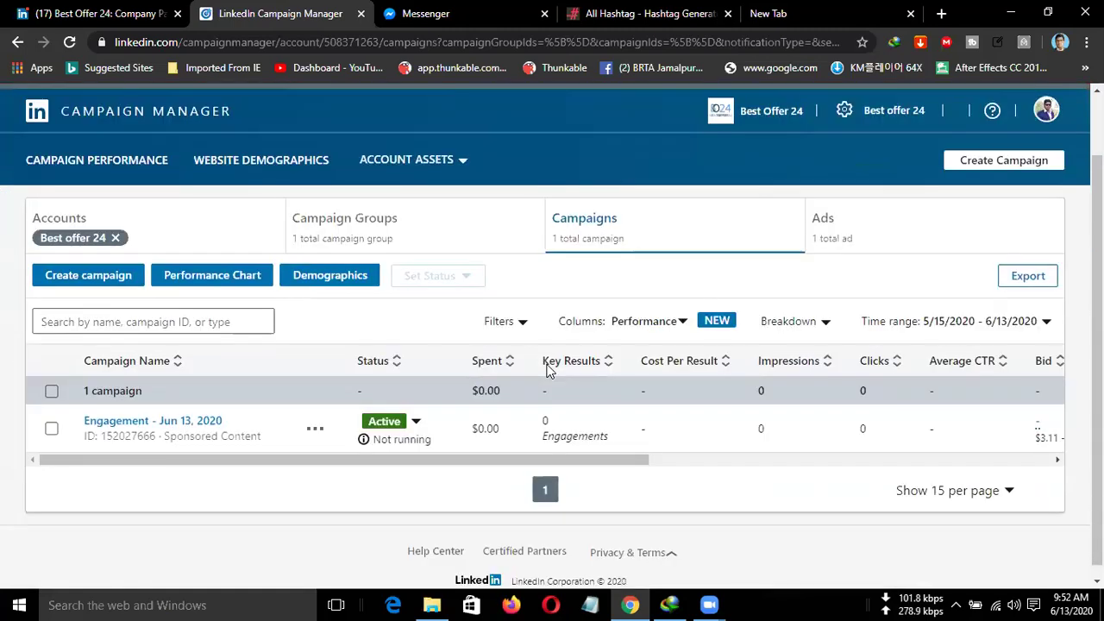
{"action": "scroll", "coordinate": [541, 376], "scroll_direction": "down", "scroll_amount": 1}
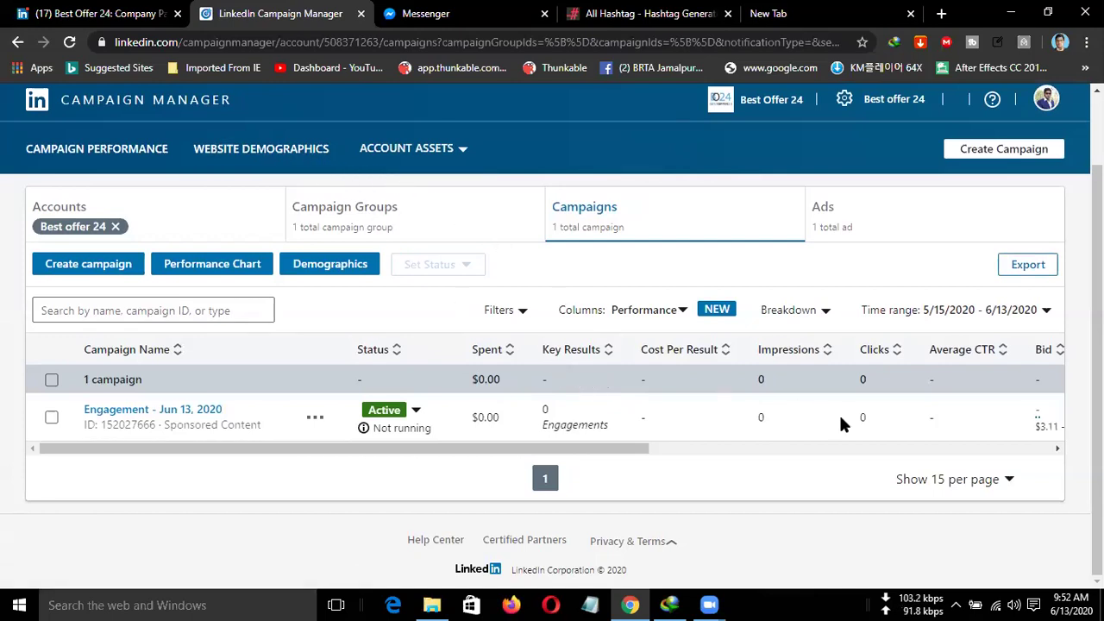
{"action": "left_click_drag", "start_coordinate": [603, 445], "coordinate": [1028, 472]}
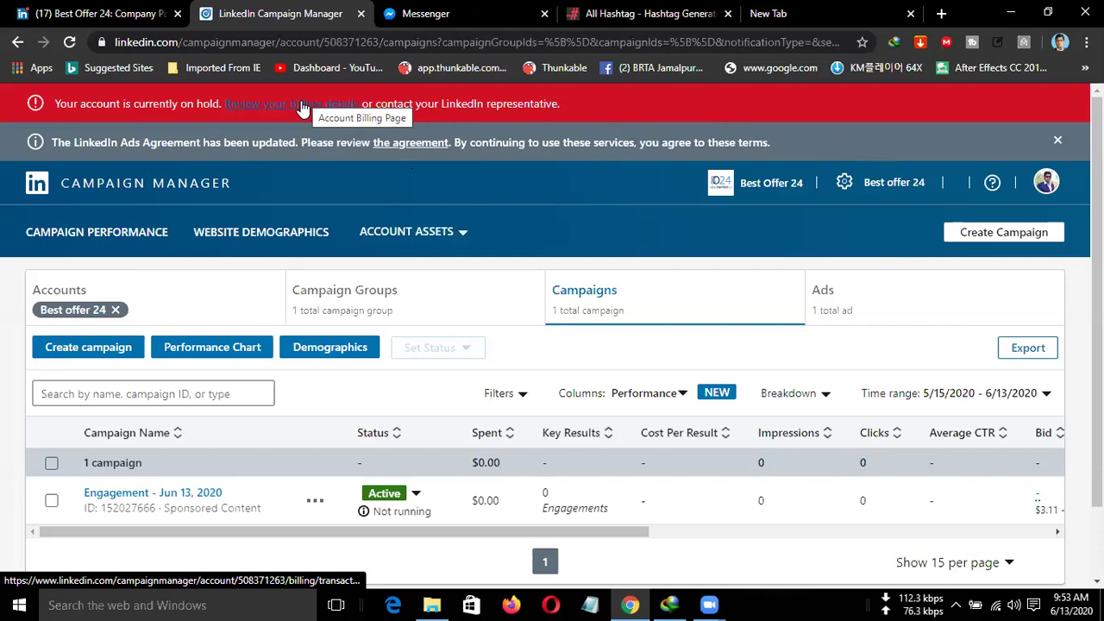
Pause the Engagement - Jun 13, 2020 campaign and scroll right to the Bid, CPM and Leads columns.
{"action": "left_click", "coordinate": [52, 500]}
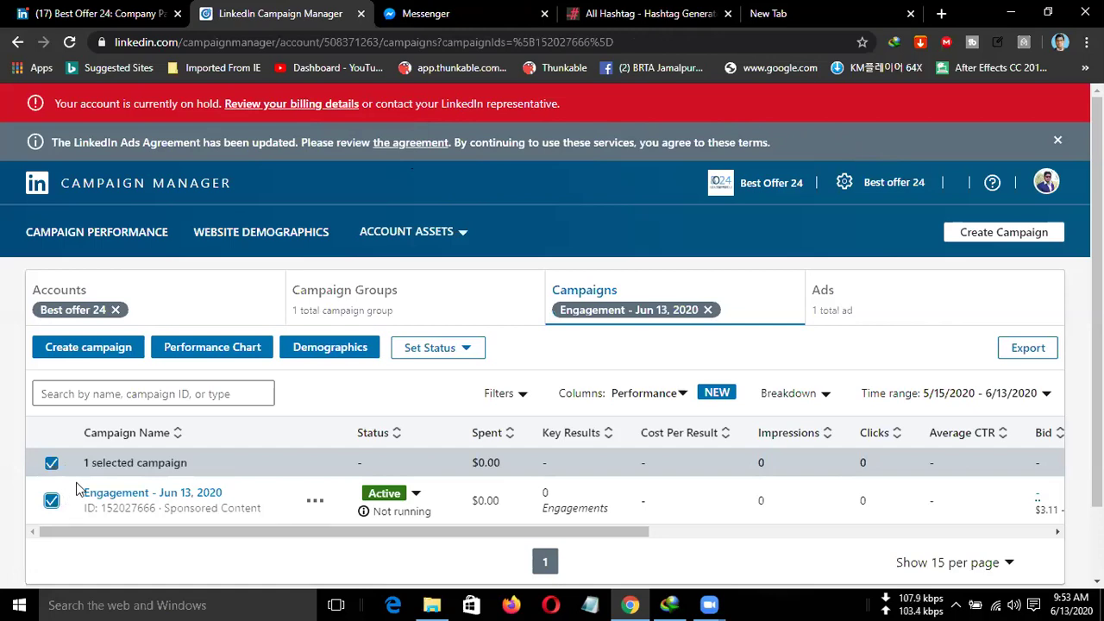
{"action": "left_click", "coordinate": [51, 500]}
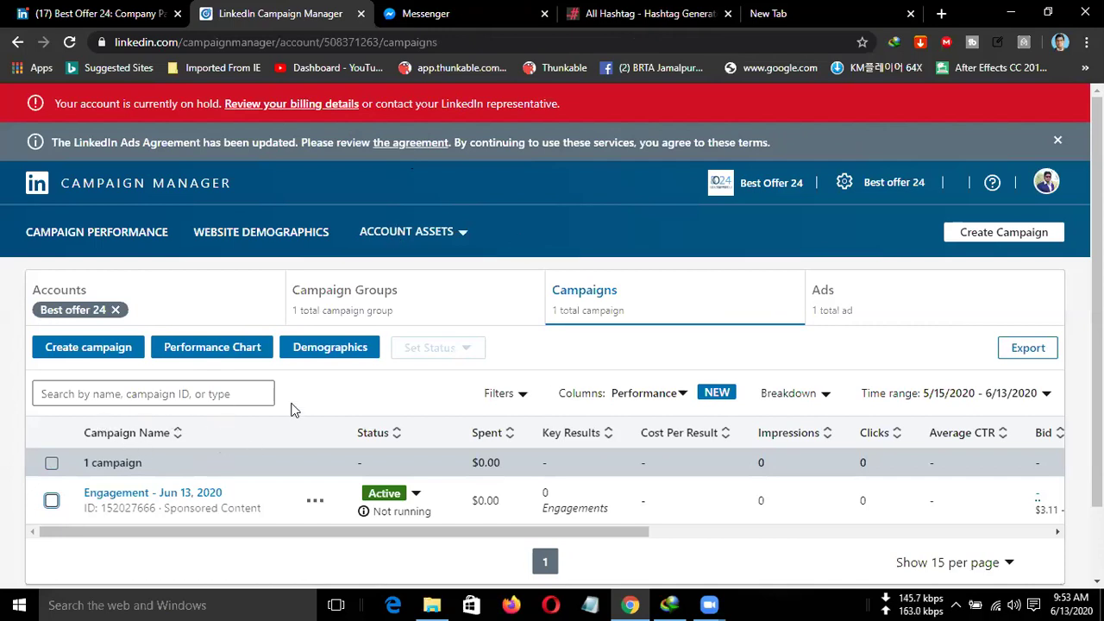
{"action": "left_click", "coordinate": [408, 495]}
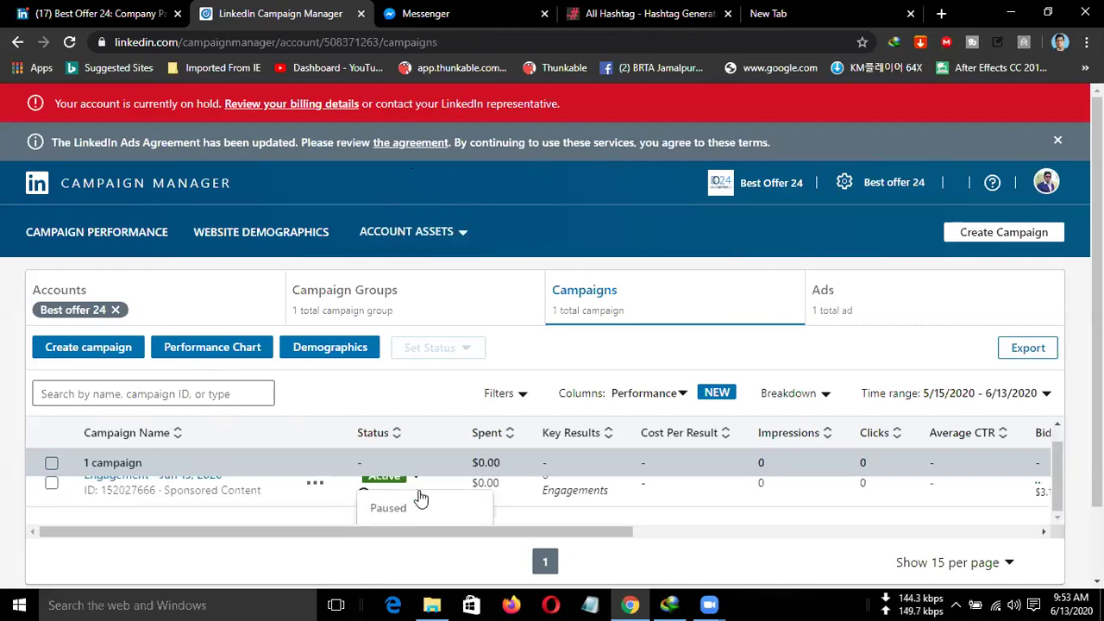
{"action": "scroll", "coordinate": [415, 506], "scroll_direction": "down", "scroll_amount": 1}
{"action": "left_click", "coordinate": [404, 428]}
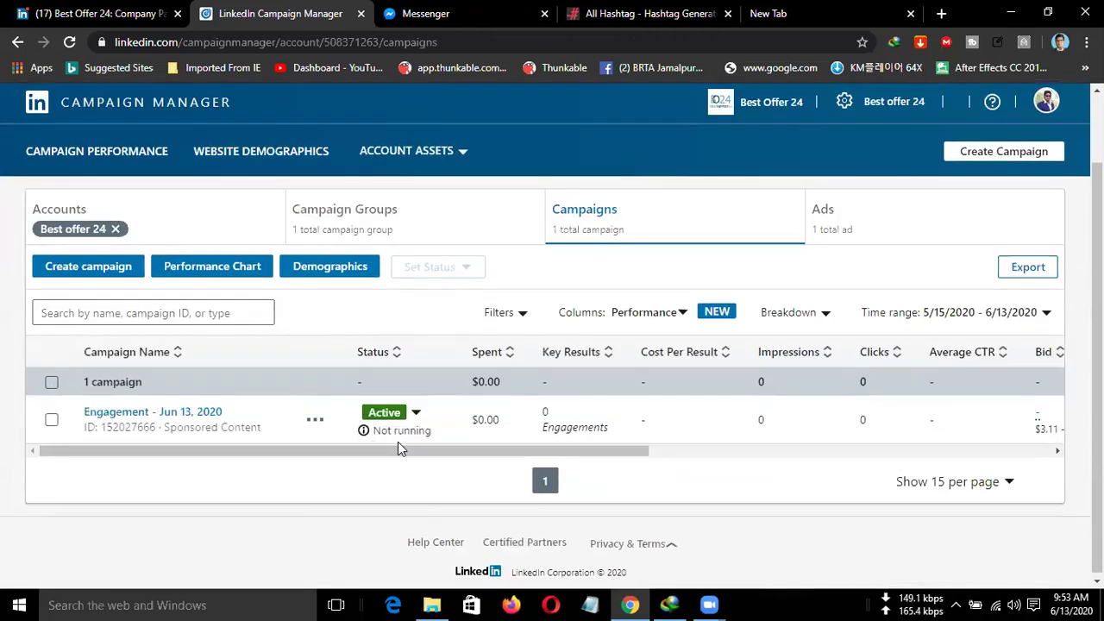
{"action": "left_click", "coordinate": [386, 431]}
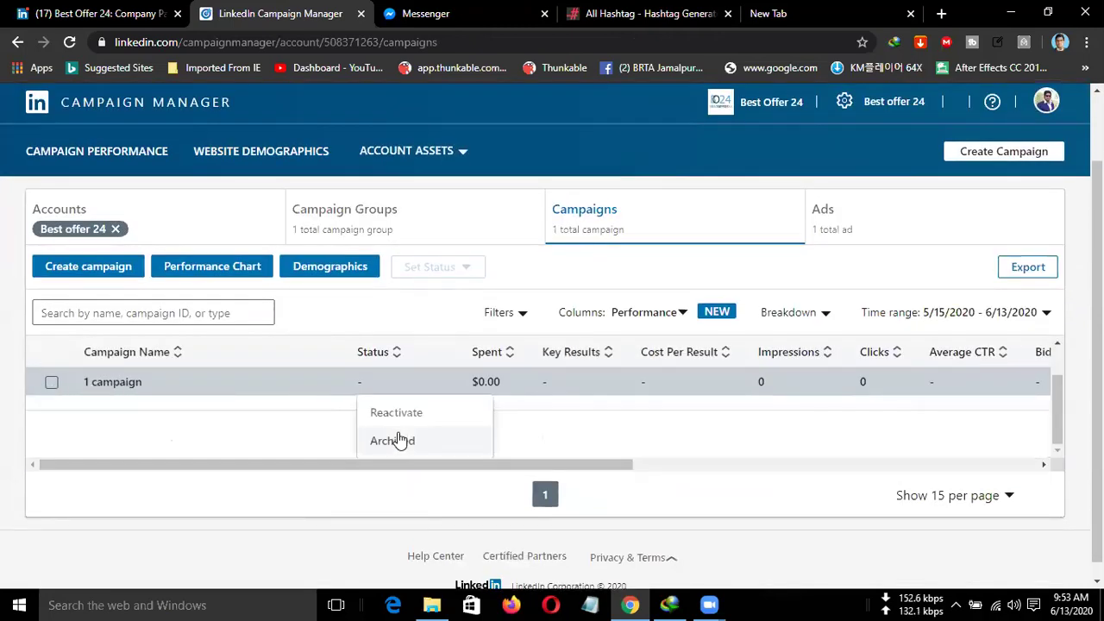
{"action": "left_click", "coordinate": [408, 439]}
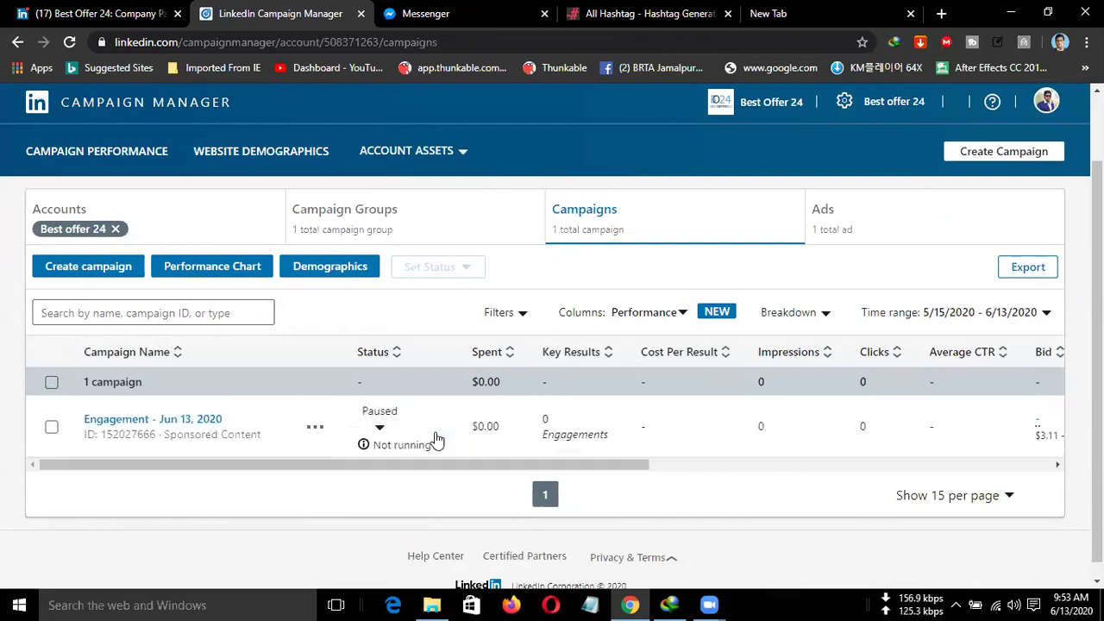
{"action": "left_click", "coordinate": [405, 433]}
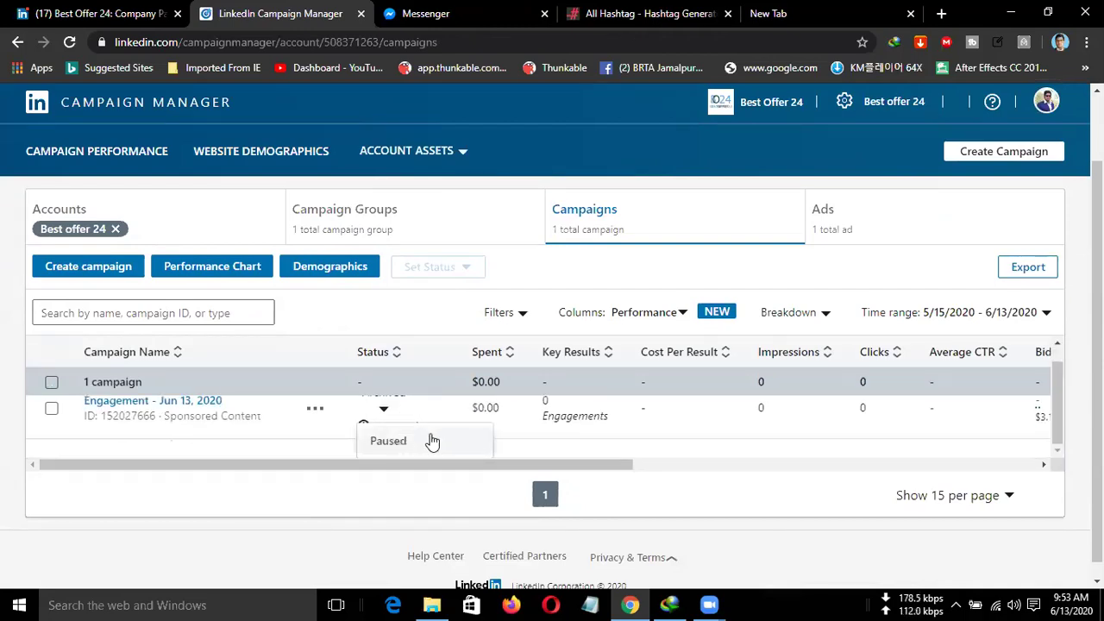
{"action": "scroll", "coordinate": [439, 437], "scroll_direction": "down", "scroll_amount": 1}
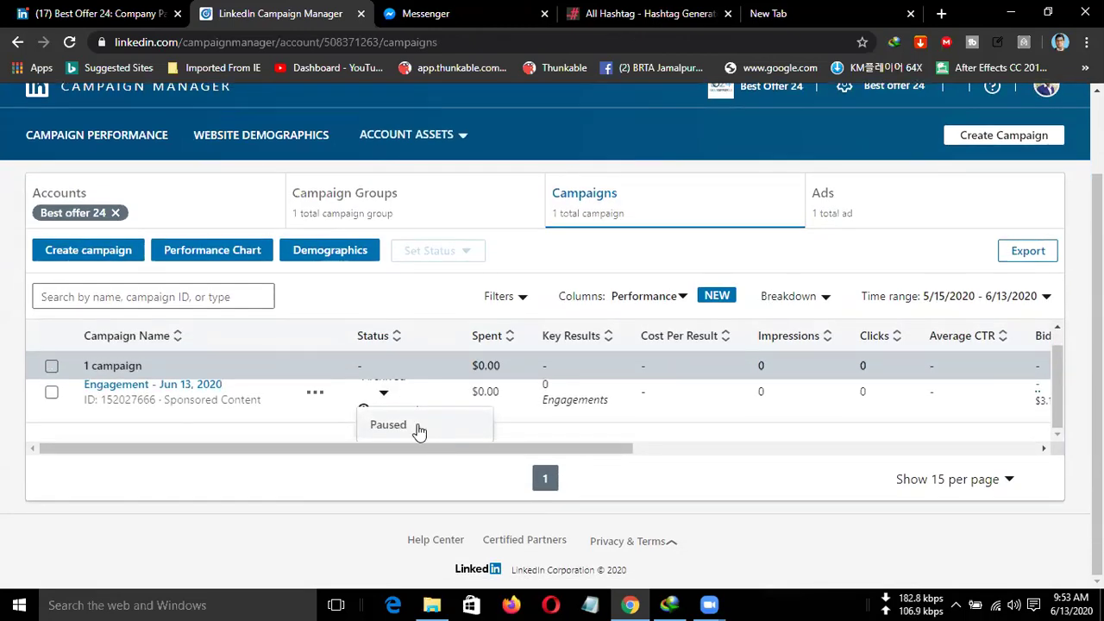
{"action": "left_click", "coordinate": [418, 429]}
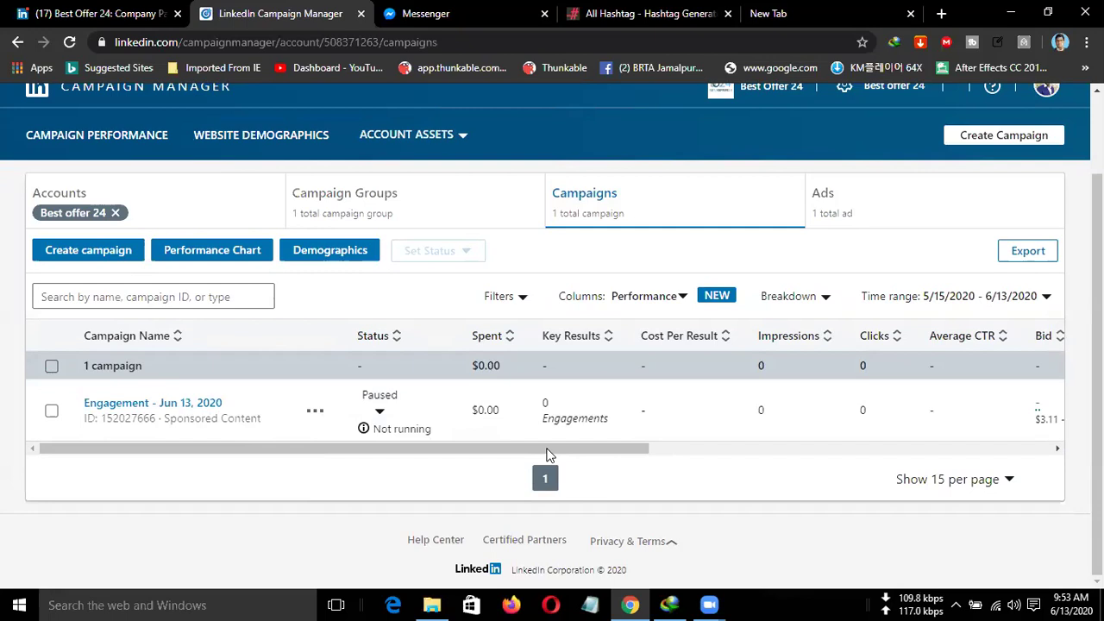
{"action": "left_click_drag", "start_coordinate": [530, 451], "coordinate": [988, 458]}
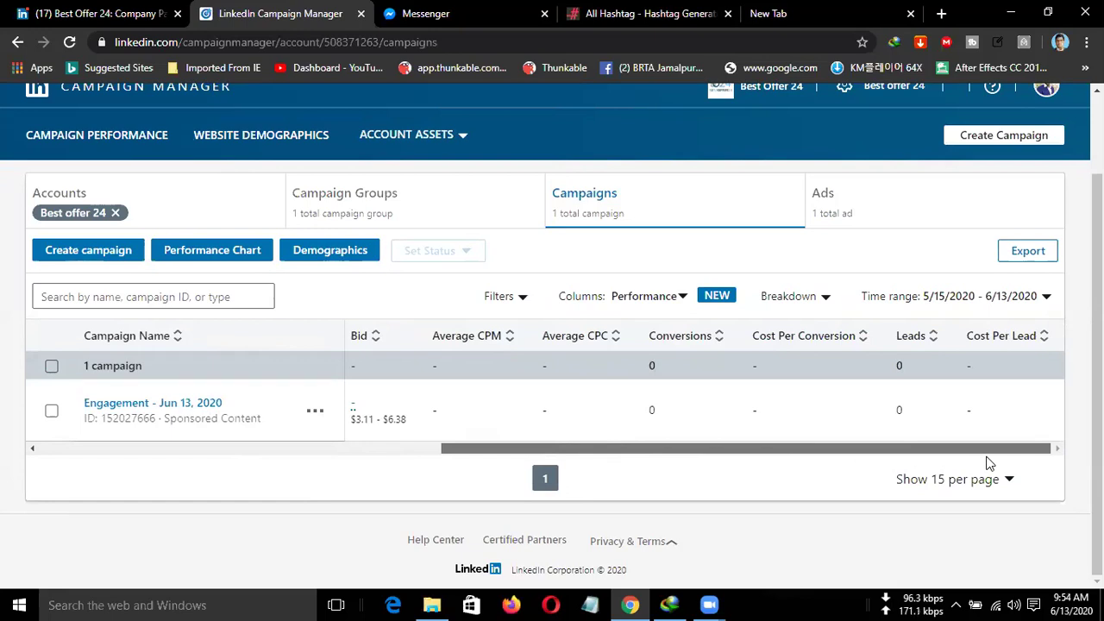
{"action": "left_click", "coordinate": [316, 410]}
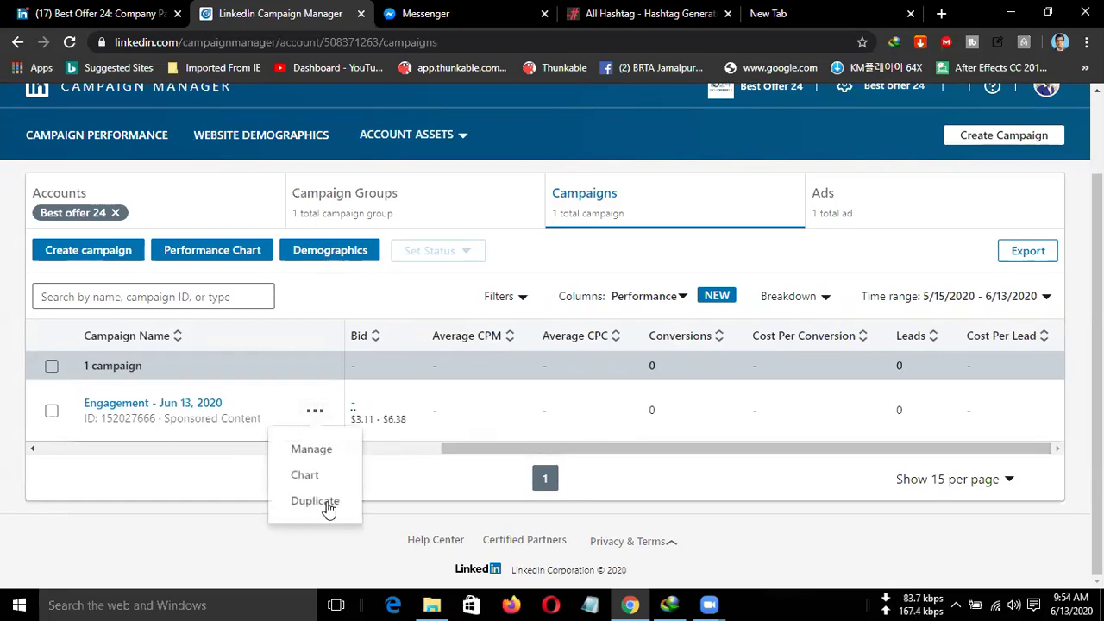
{"action": "left_click", "coordinate": [51, 410]}
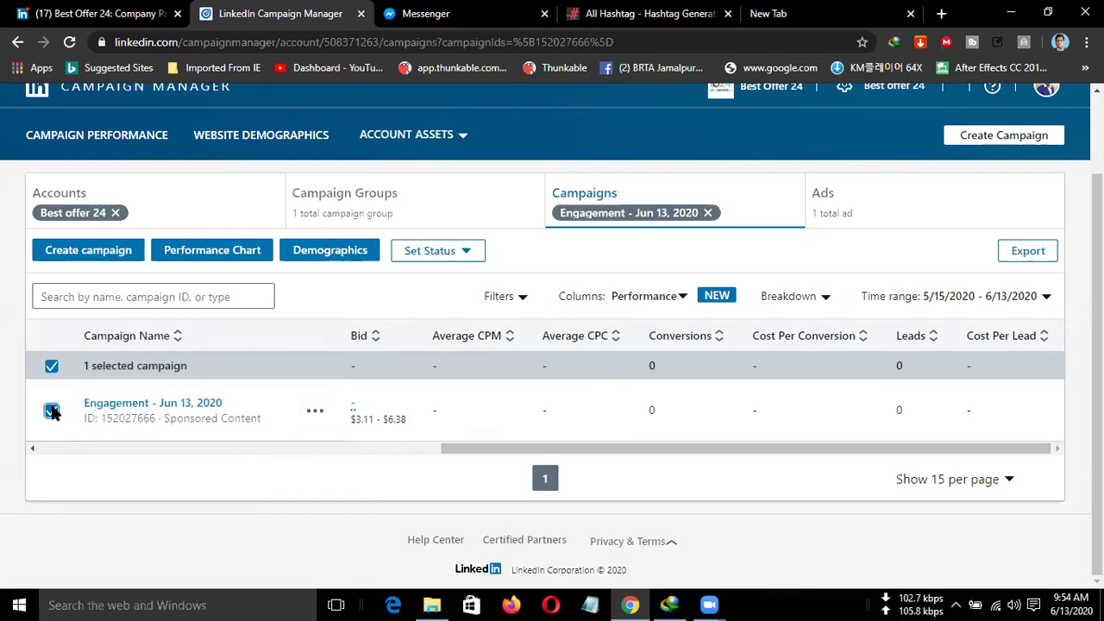
{"action": "left_click", "coordinate": [52, 411]}
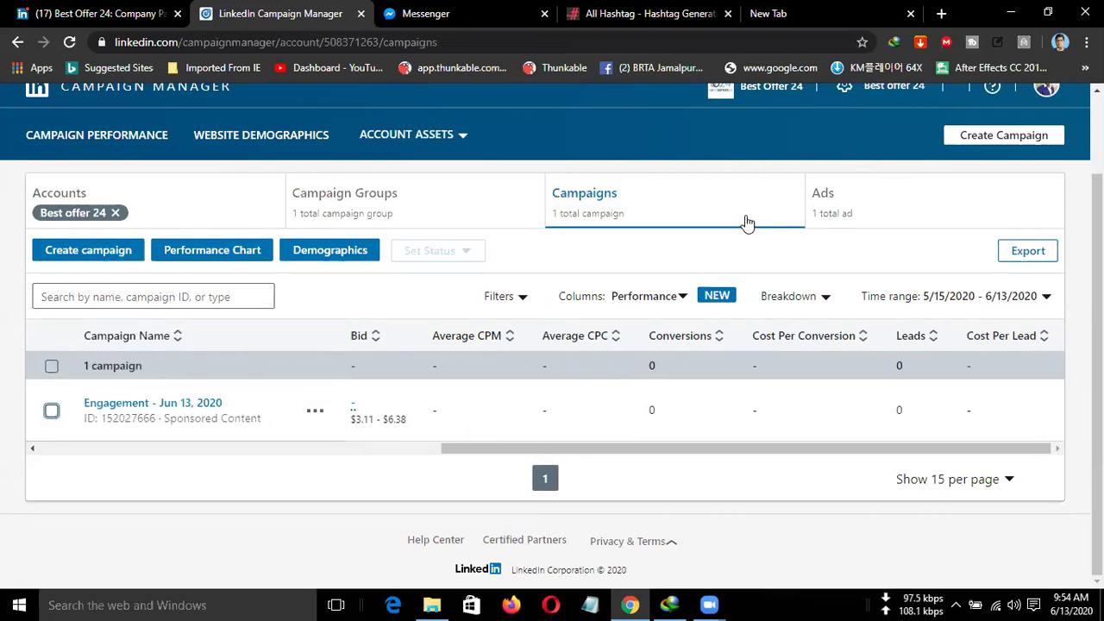
{"action": "scroll", "coordinate": [883, 292], "scroll_direction": "up", "scroll_amount": 2}
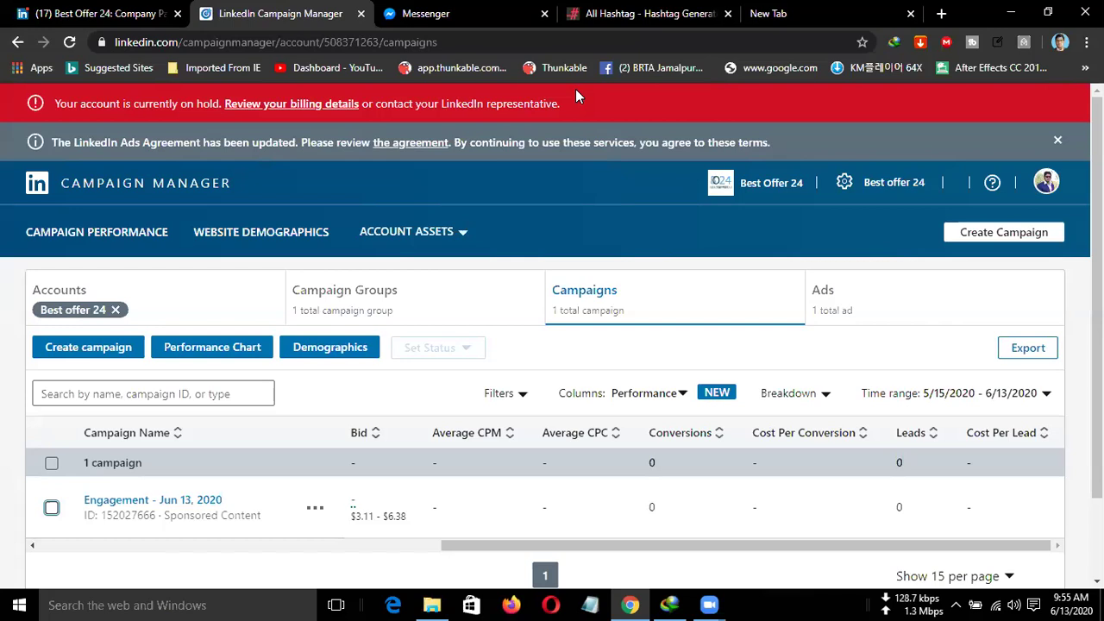
Close the Campaign Manager tab and dismiss the Sponsor Content dialog.
{"action": "left_click", "coordinate": [361, 14]}
{"action": "left_click", "coordinate": [131, 15]}
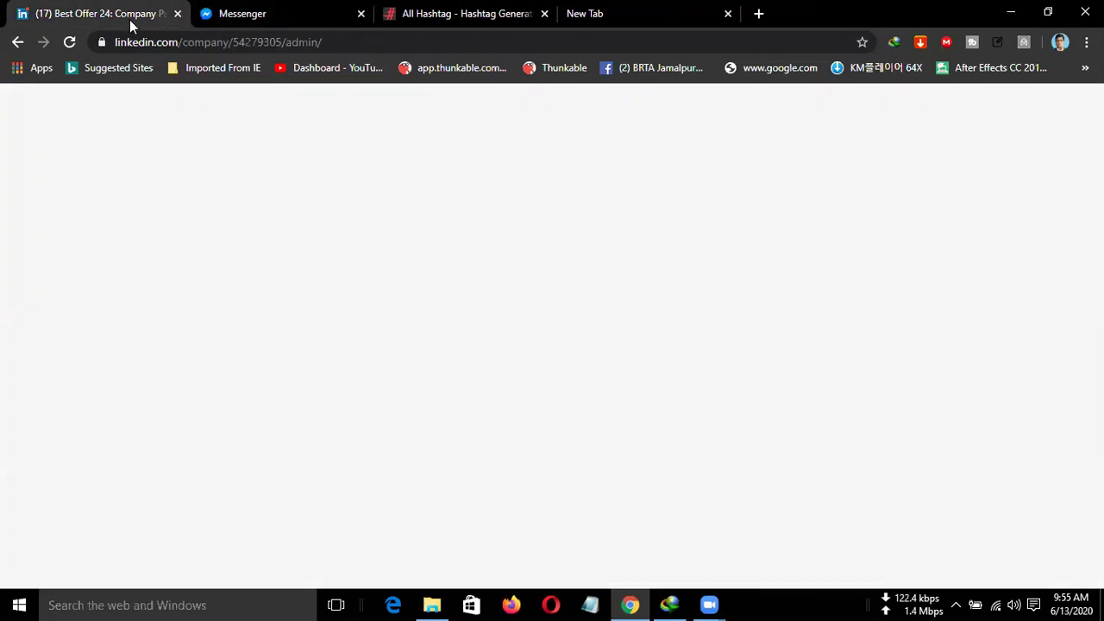
{"action": "left_click", "coordinate": [826, 138]}
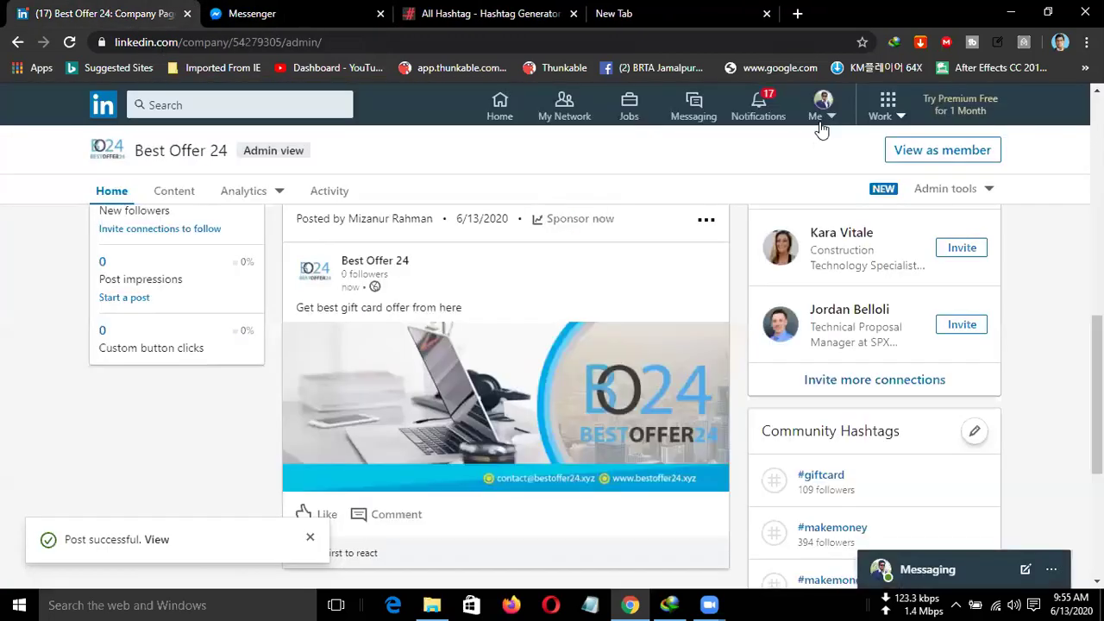
Go to the home feed and open the Best Offer 24 company admin page.
{"action": "left_click", "coordinate": [102, 105]}
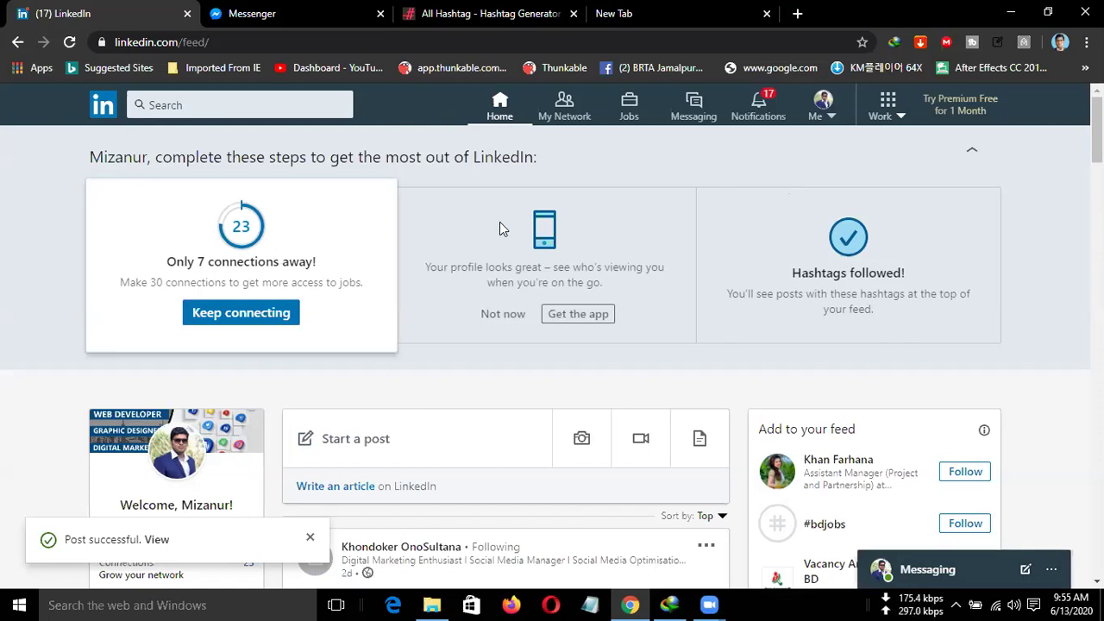
{"action": "scroll", "coordinate": [499, 222], "scroll_direction": "down", "scroll_amount": 1}
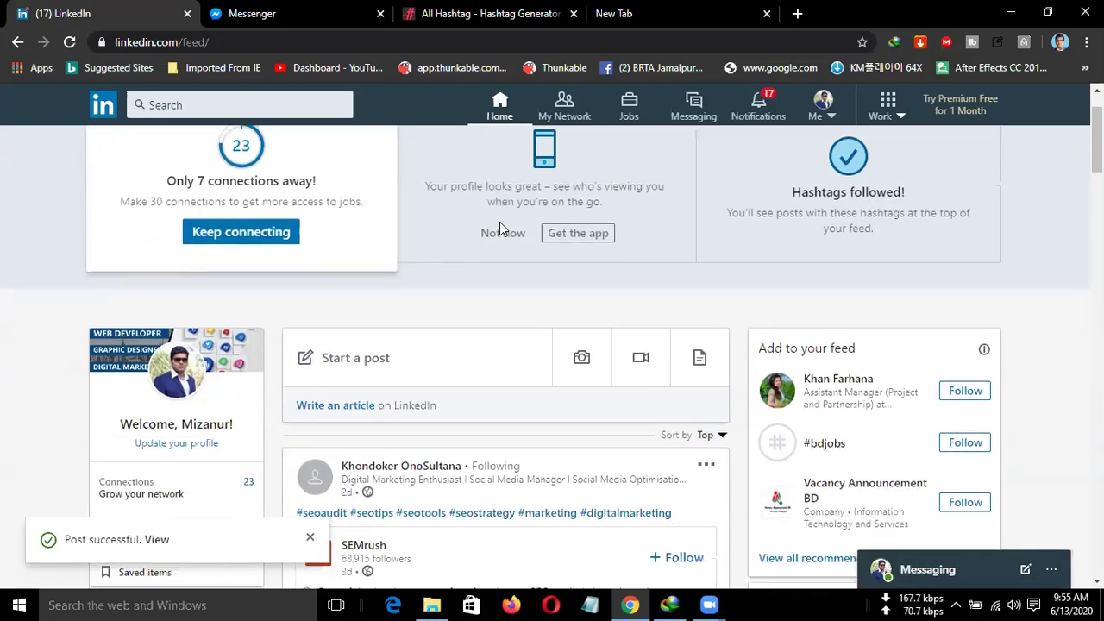
{"action": "scroll", "coordinate": [499, 222], "scroll_direction": "down", "scroll_amount": 3}
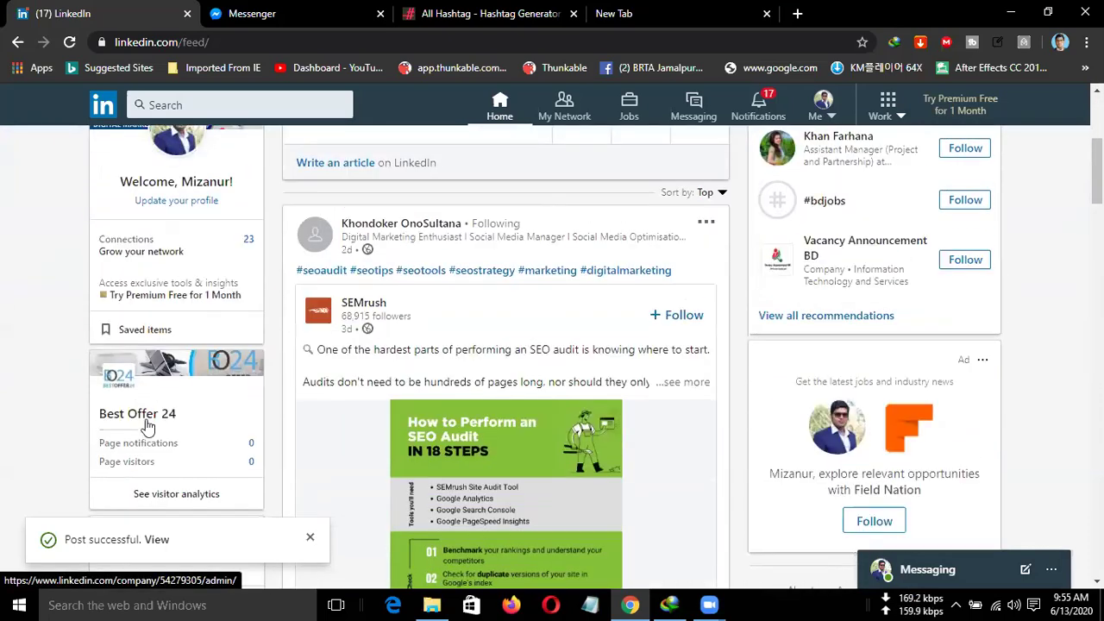
{"action": "left_click", "coordinate": [147, 428]}
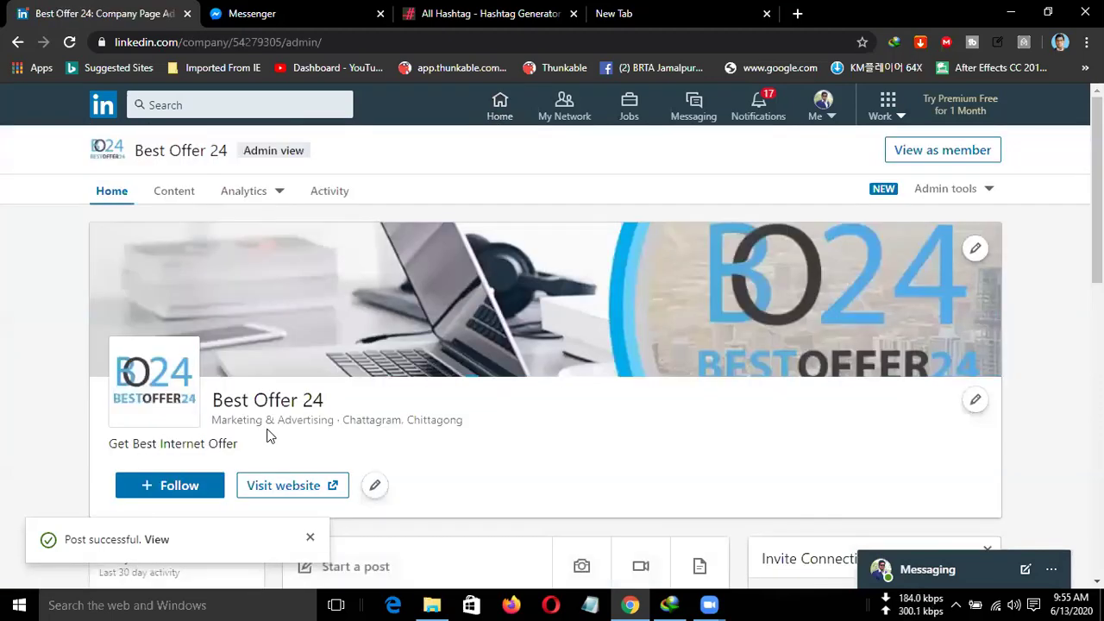
{"action": "scroll", "coordinate": [265, 433], "scroll_direction": "down", "scroll_amount": 1}
{"action": "scroll", "coordinate": [268, 431], "scroll_direction": "down", "scroll_amount": 1}
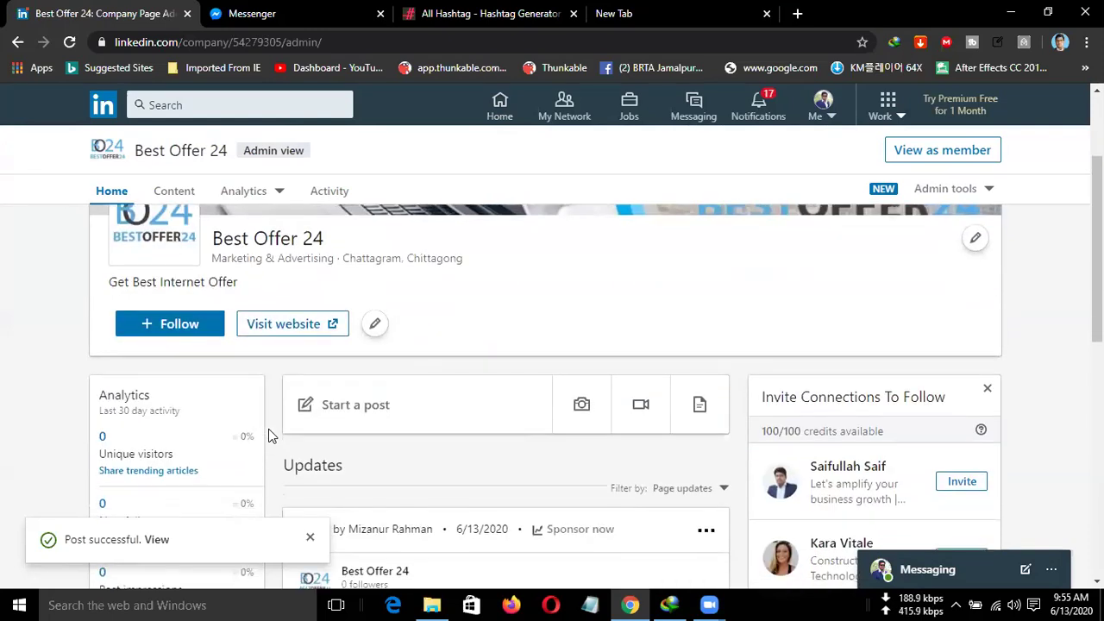
{"action": "scroll", "coordinate": [268, 429], "scroll_direction": "up", "scroll_amount": 2}
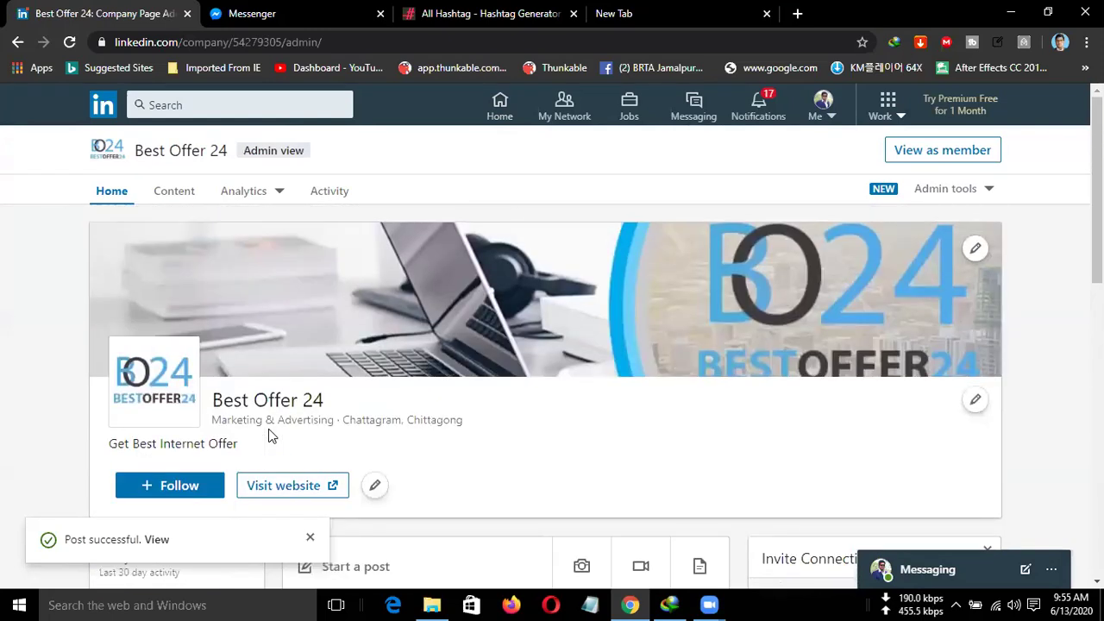
{"action": "left_click", "coordinate": [376, 488]}
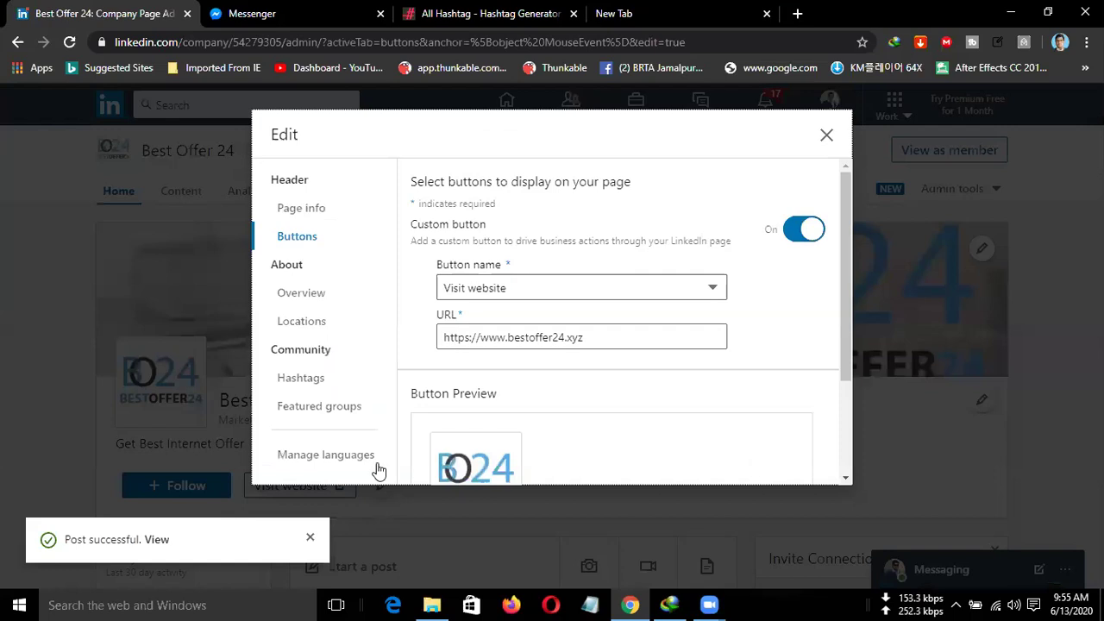
{"action": "left_click", "coordinate": [319, 380]}
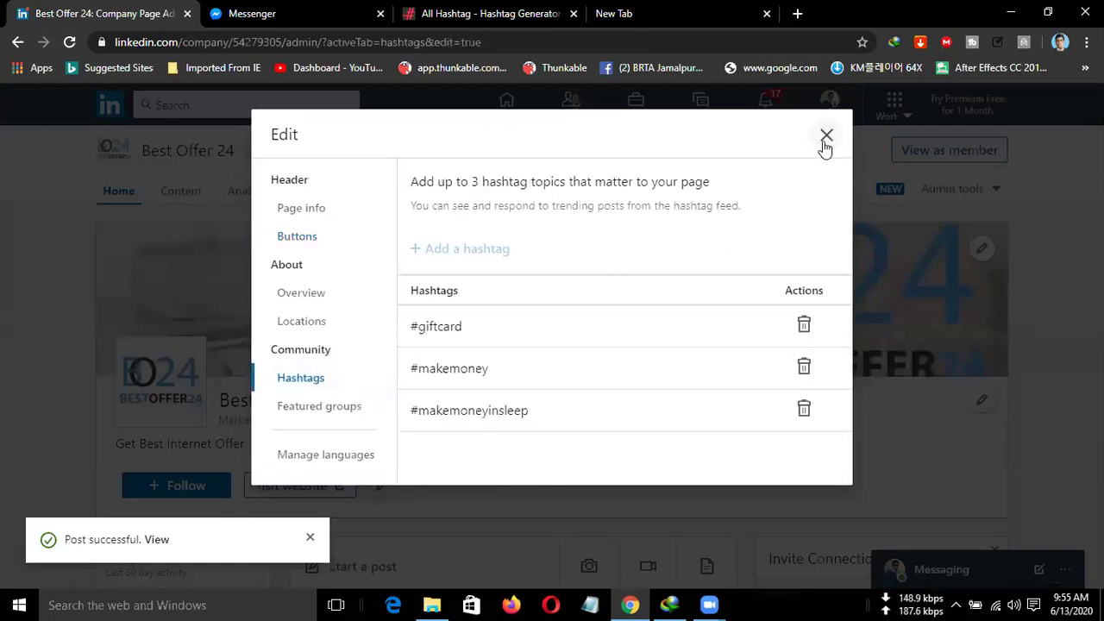
{"action": "left_click", "coordinate": [448, 251]}
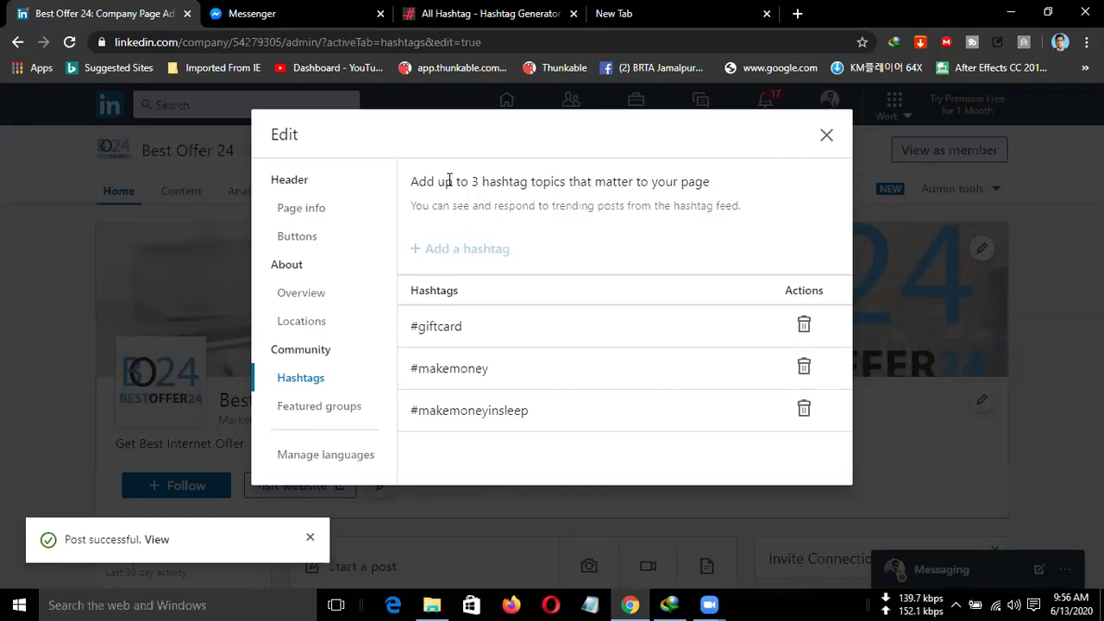
{"action": "left_click_drag", "start_coordinate": [417, 181], "coordinate": [677, 175]}
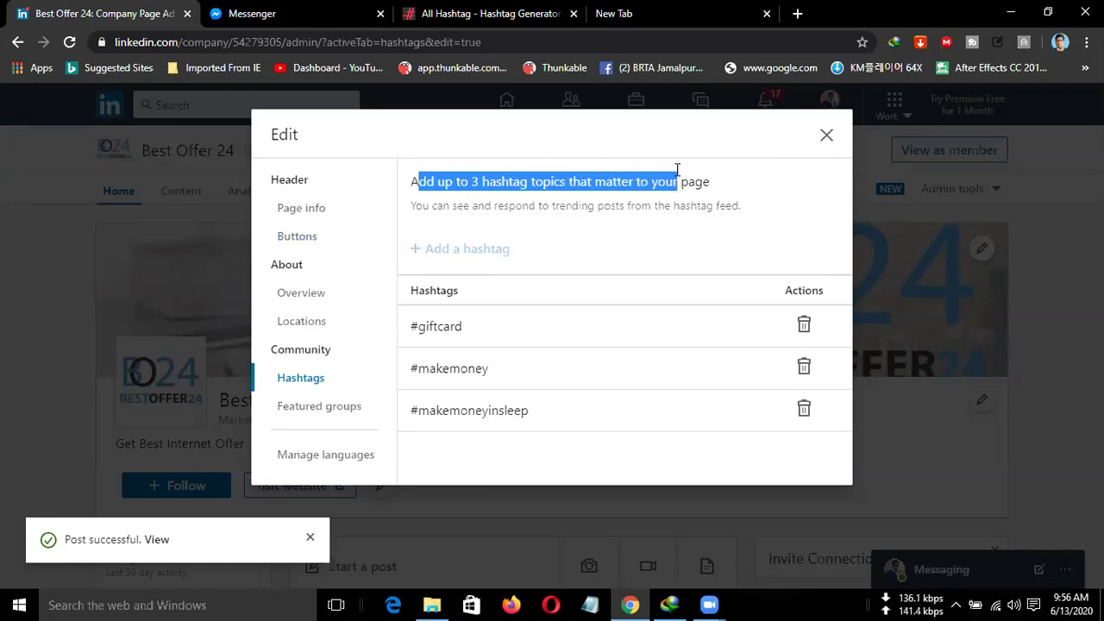
{"action": "left_click", "coordinate": [536, 179]}
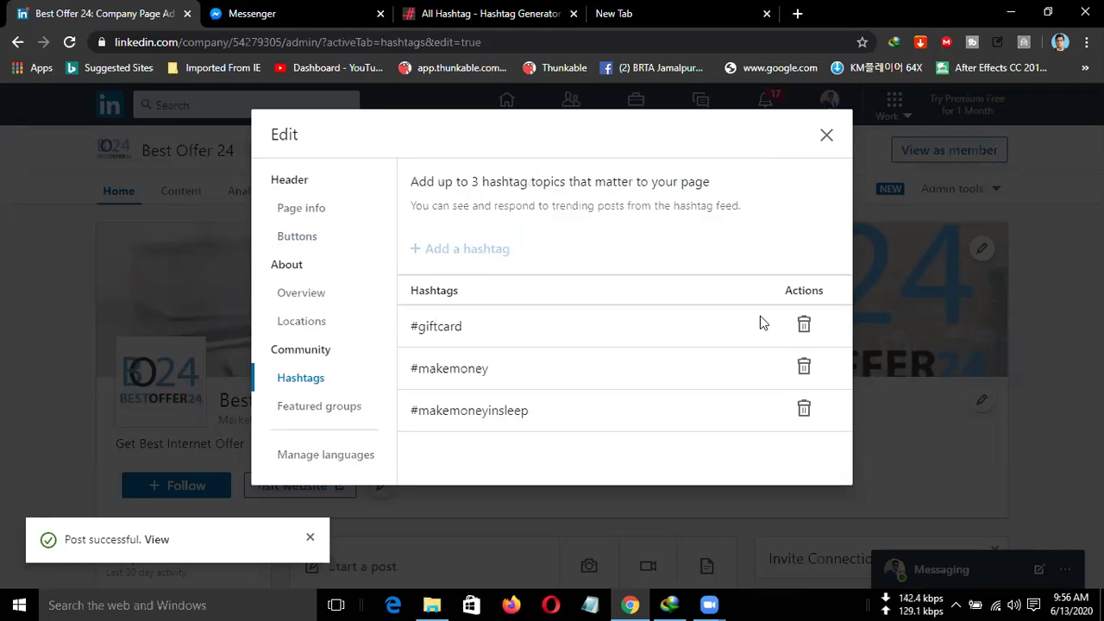
{"action": "left_click", "coordinate": [826, 140]}
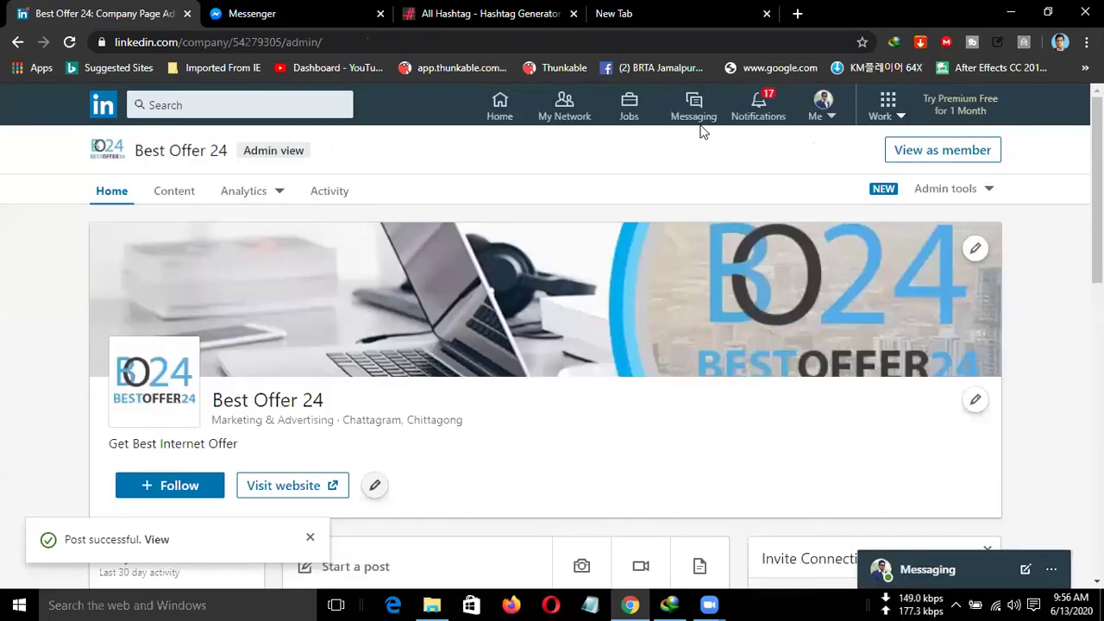
Open your own profile from the Me menu.
{"action": "left_click", "coordinate": [820, 116]}
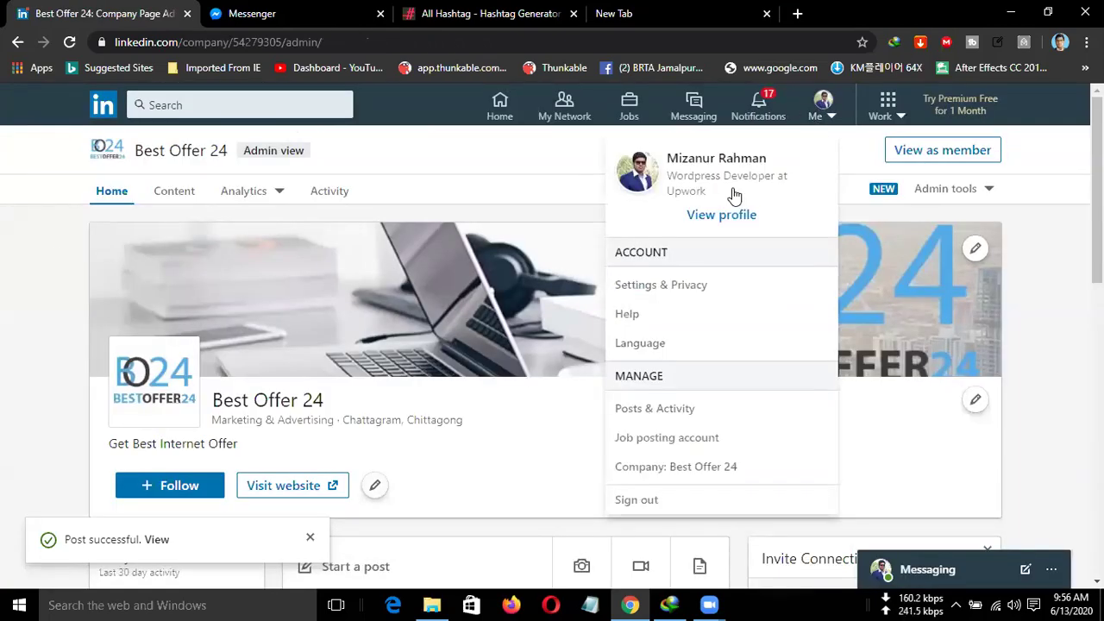
{"action": "left_click", "coordinate": [722, 214]}
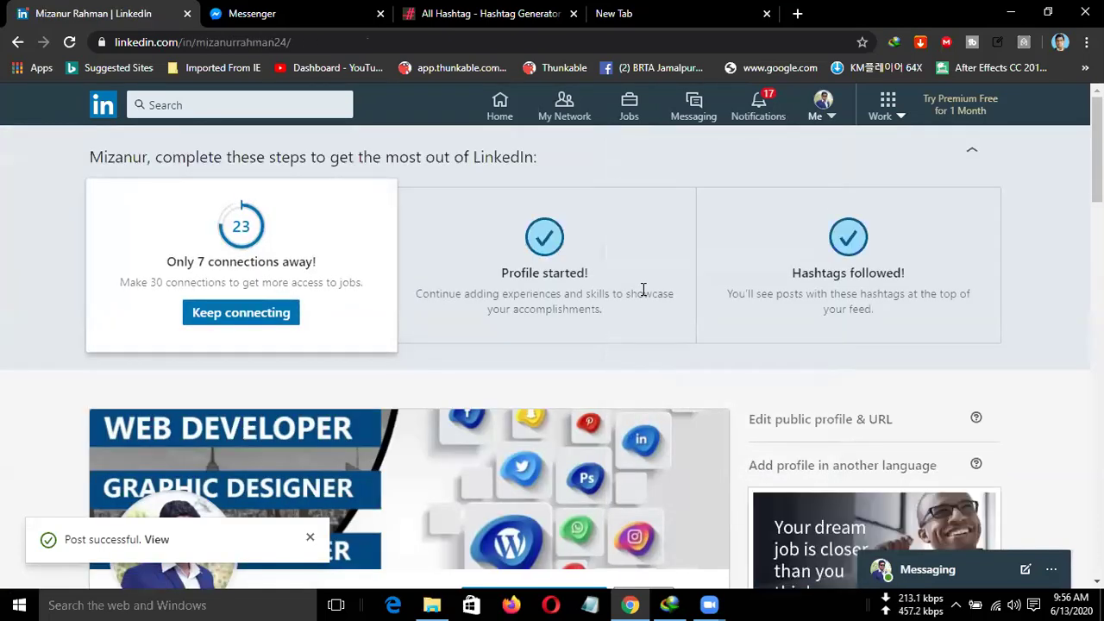
{"action": "scroll", "coordinate": [652, 362], "scroll_direction": "down", "scroll_amount": 2}
{"action": "scroll", "coordinate": [651, 362], "scroll_direction": "down", "scroll_amount": 1}
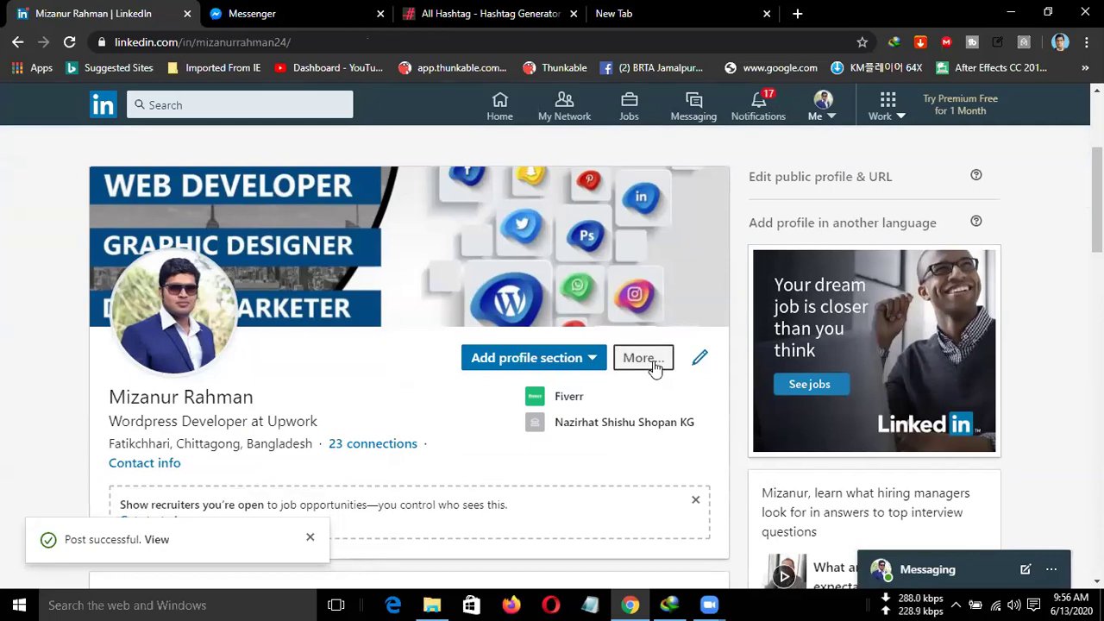
Browse the Background options under Add profile section, then scroll back up.
{"action": "left_click", "coordinate": [599, 366]}
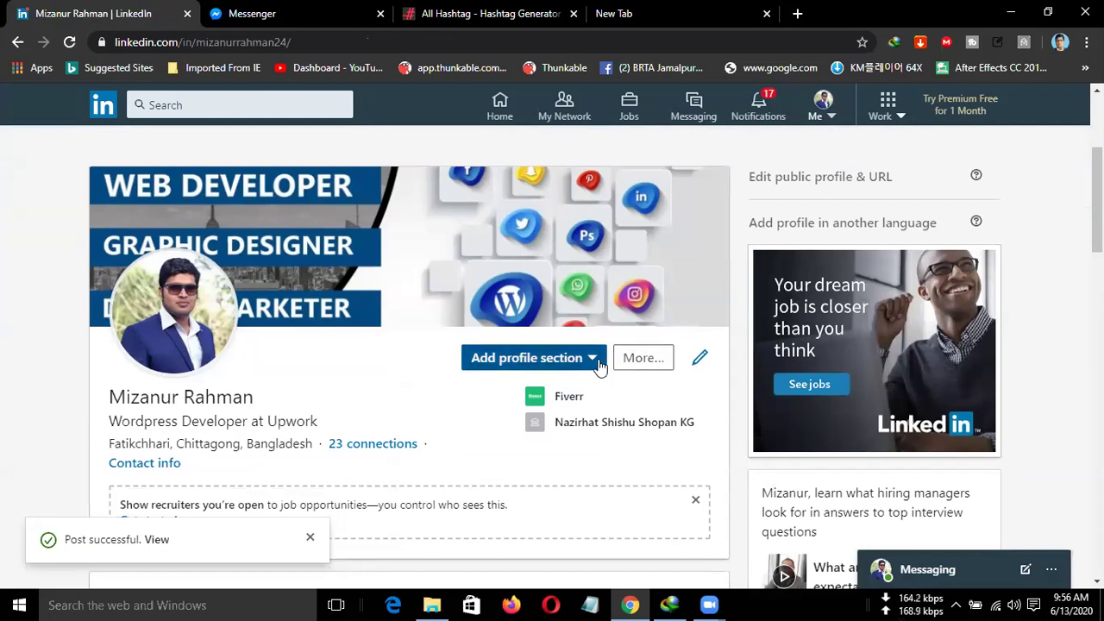
{"action": "scroll", "coordinate": [599, 366], "scroll_direction": "down", "scroll_amount": 2}
{"action": "scroll", "coordinate": [601, 371], "scroll_direction": "down", "scroll_amount": 1}
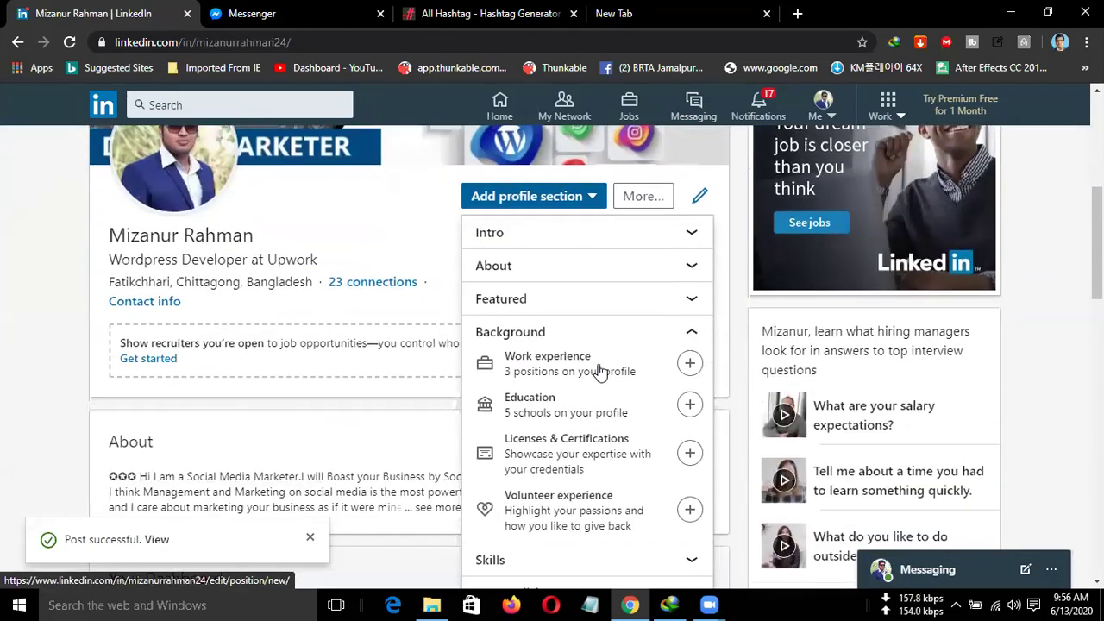
{"action": "scroll", "coordinate": [601, 371], "scroll_direction": "down", "scroll_amount": 1}
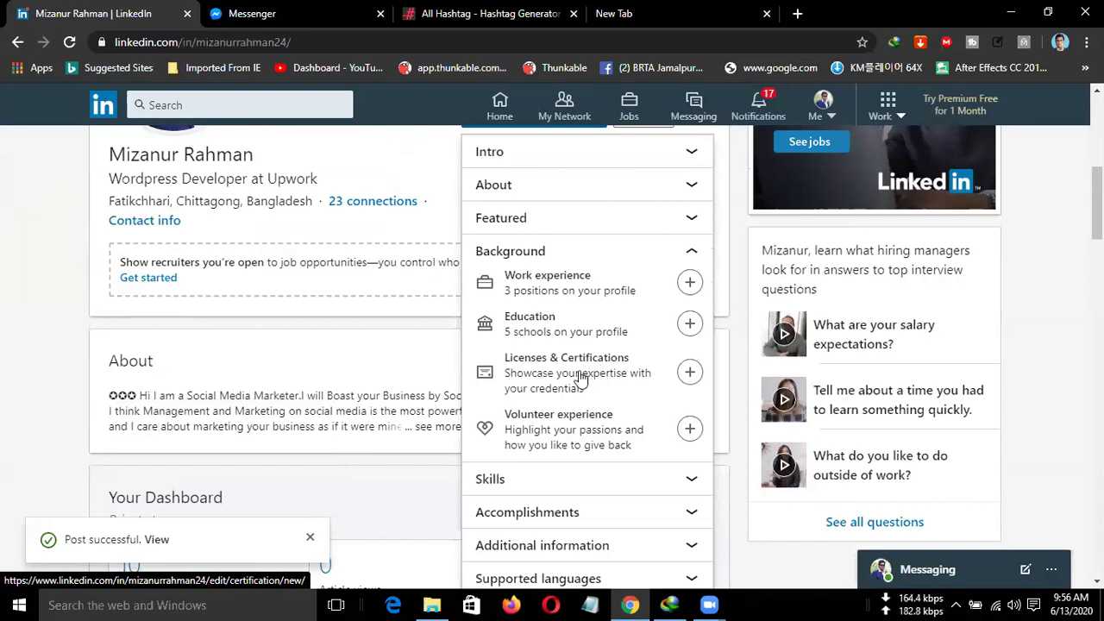
{"action": "scroll", "coordinate": [556, 379], "scroll_direction": "up", "scroll_amount": 6}
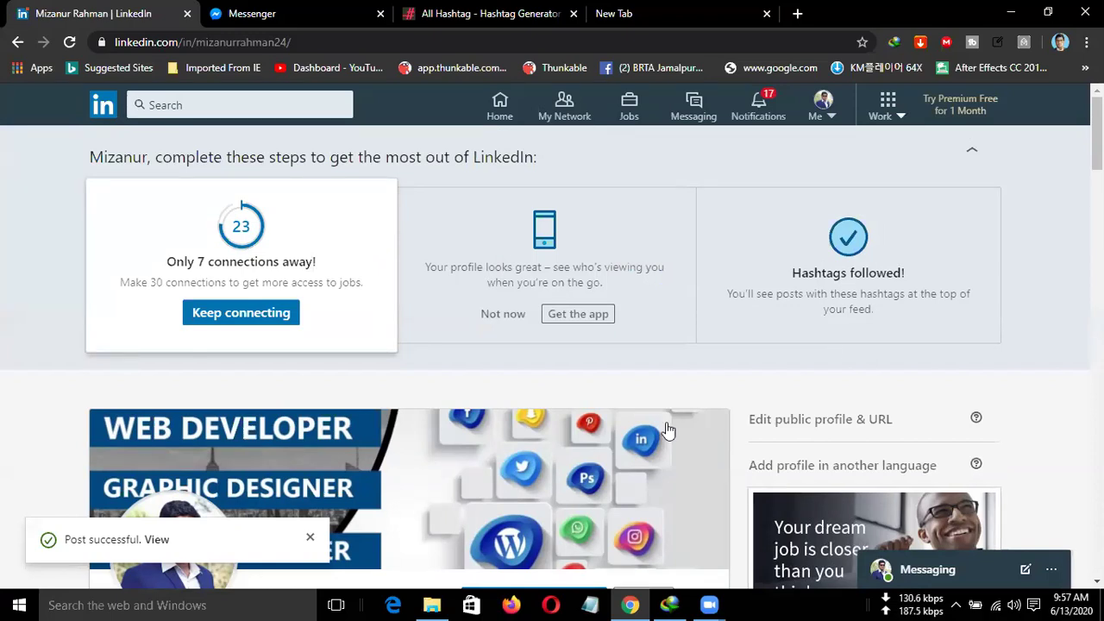
{"action": "scroll", "coordinate": [889, 308], "scroll_direction": "down", "scroll_amount": 3}
{"action": "scroll", "coordinate": [806, 283], "scroll_direction": "up", "scroll_amount": 3}
{"action": "scroll", "coordinate": [451, 259], "scroll_direction": "down", "scroll_amount": 6}
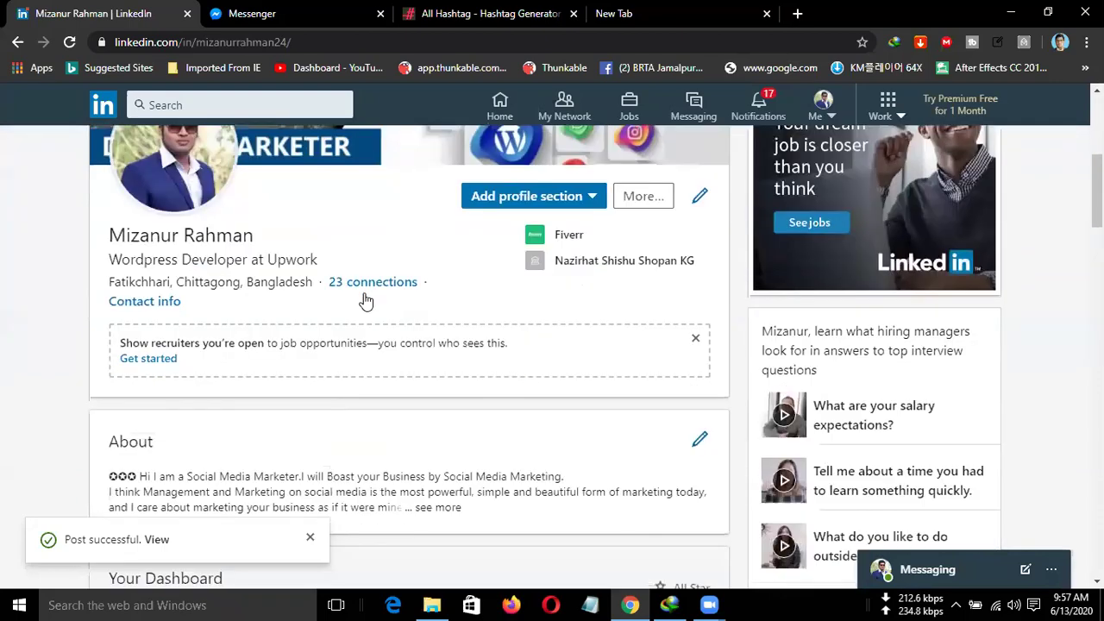
{"action": "scroll", "coordinate": [366, 299], "scroll_direction": "down", "scroll_amount": 12}
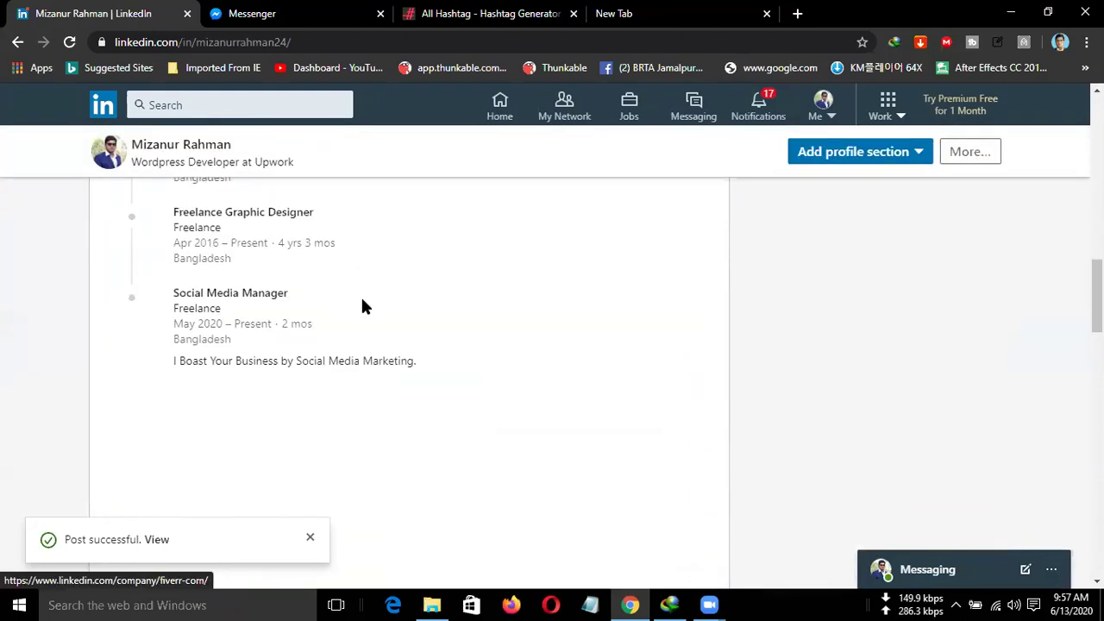
{"action": "scroll", "coordinate": [362, 306], "scroll_direction": "down", "scroll_amount": 9}
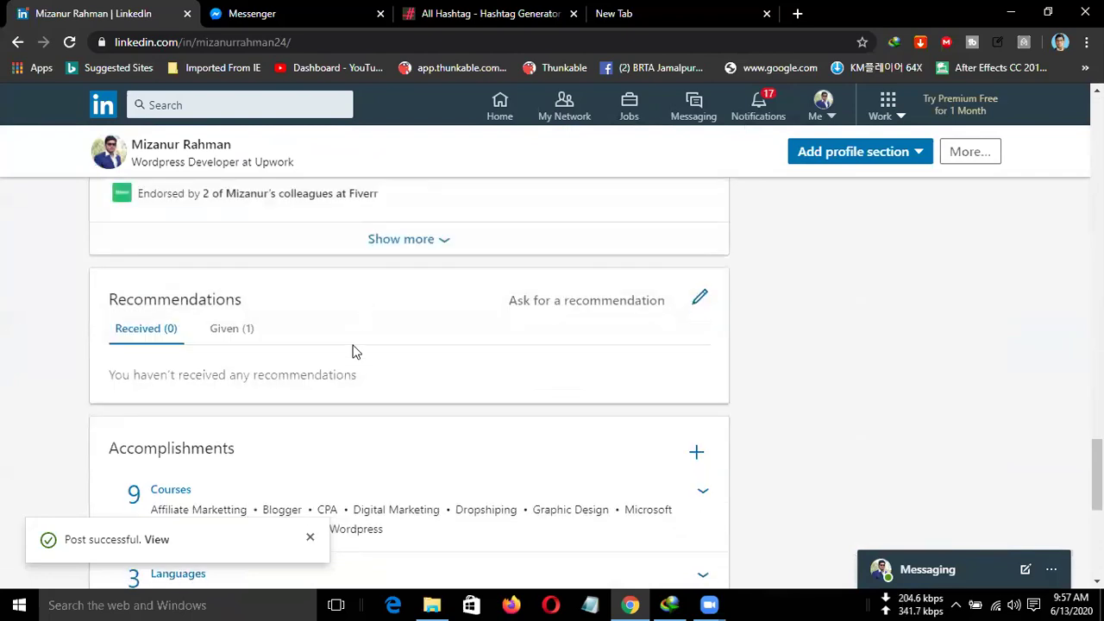
{"action": "scroll", "coordinate": [352, 352], "scroll_direction": "down", "scroll_amount": 3}
{"action": "scroll", "coordinate": [335, 402], "scroll_direction": "down", "scroll_amount": 2}
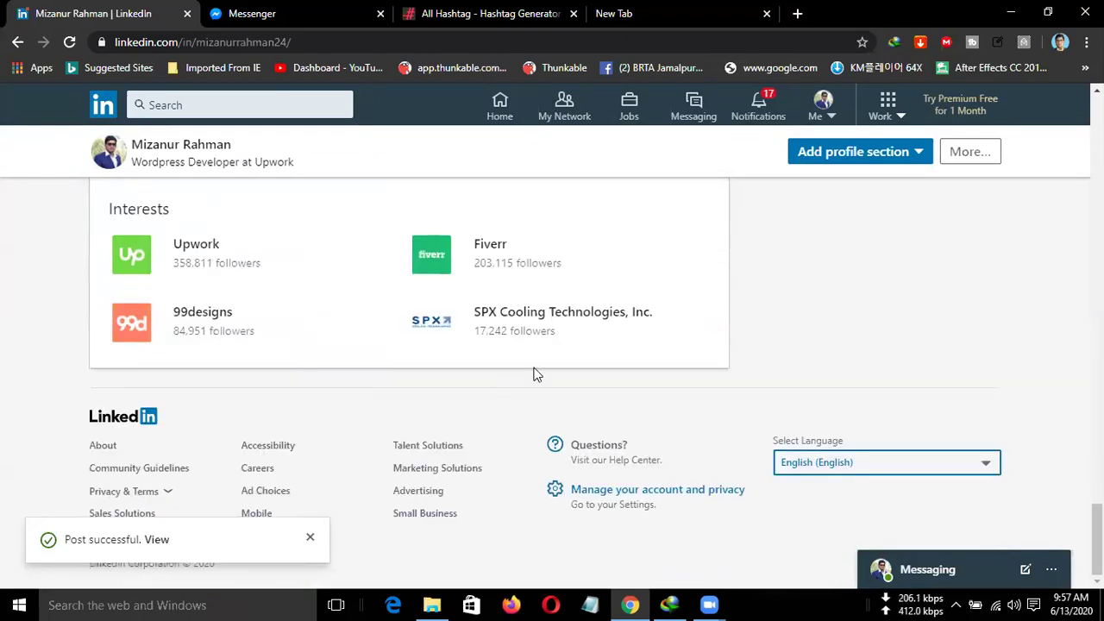
Open Add profile section and expand the Featured, About, Intro and Background options.
{"action": "scroll", "coordinate": [532, 372], "scroll_direction": "up", "scroll_amount": 1}
{"action": "scroll", "coordinate": [535, 373], "scroll_direction": "up", "scroll_amount": 4}
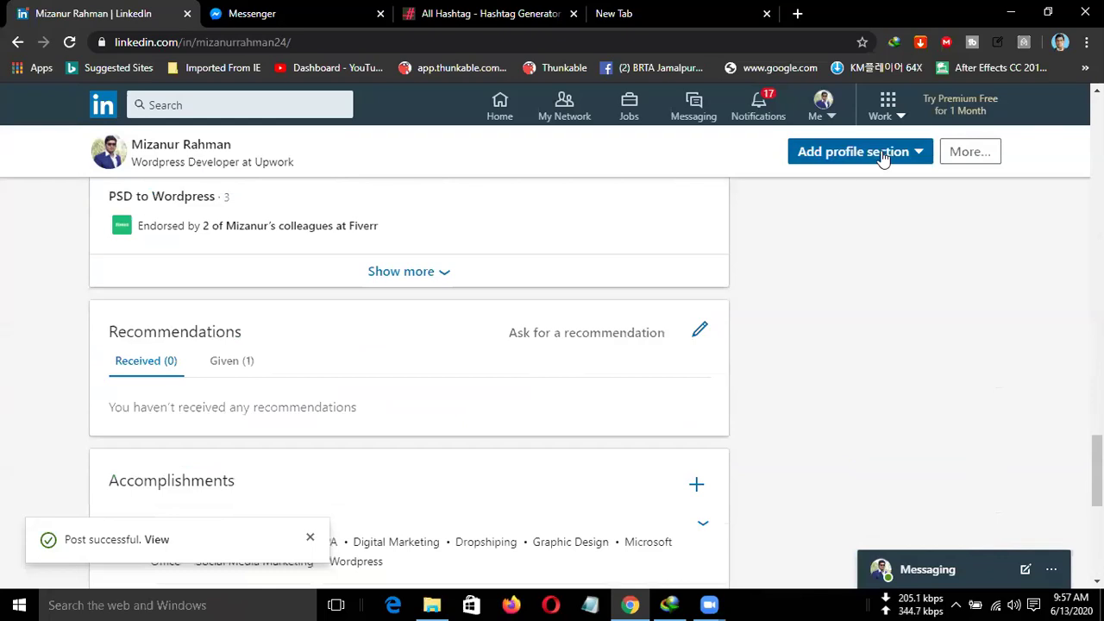
{"action": "left_click", "coordinate": [878, 166]}
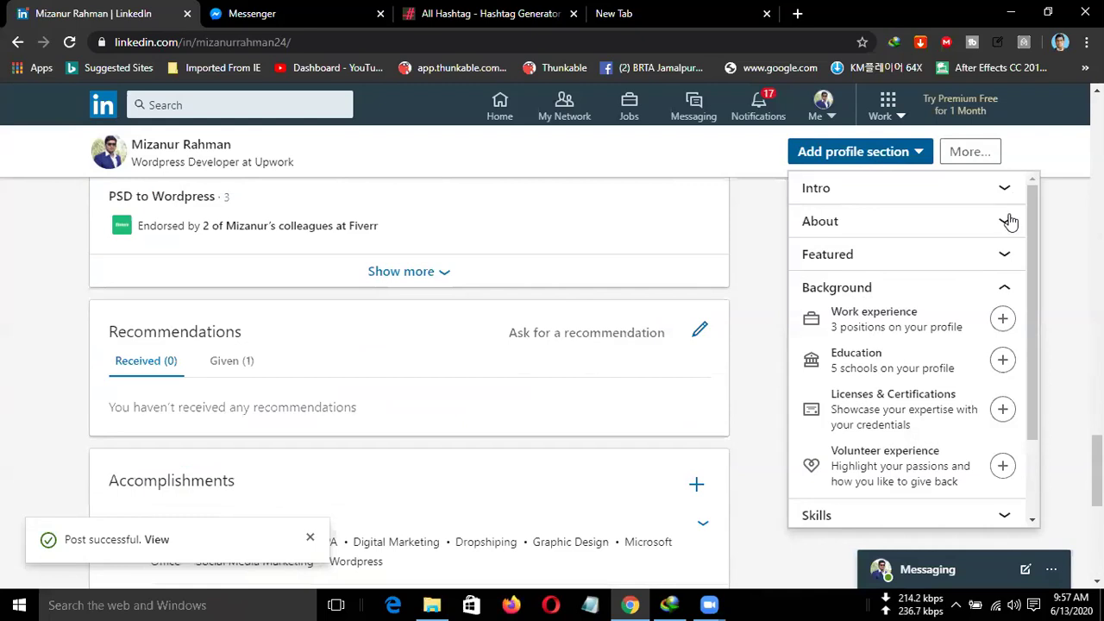
{"action": "left_click", "coordinate": [1002, 254]}
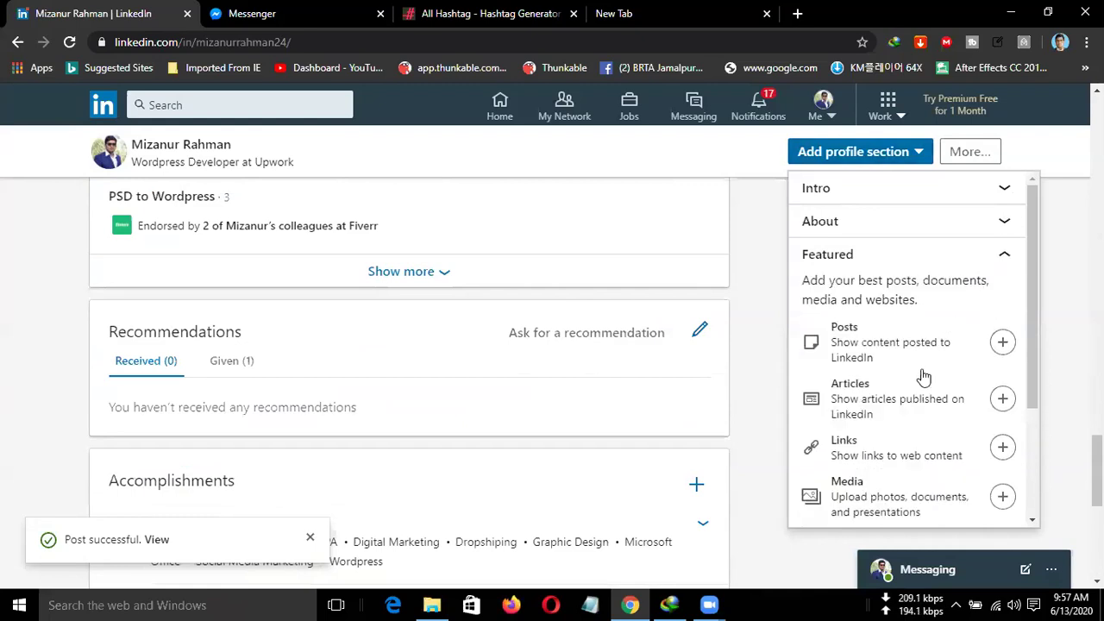
{"action": "scroll", "coordinate": [910, 395], "scroll_direction": "down", "scroll_amount": 3}
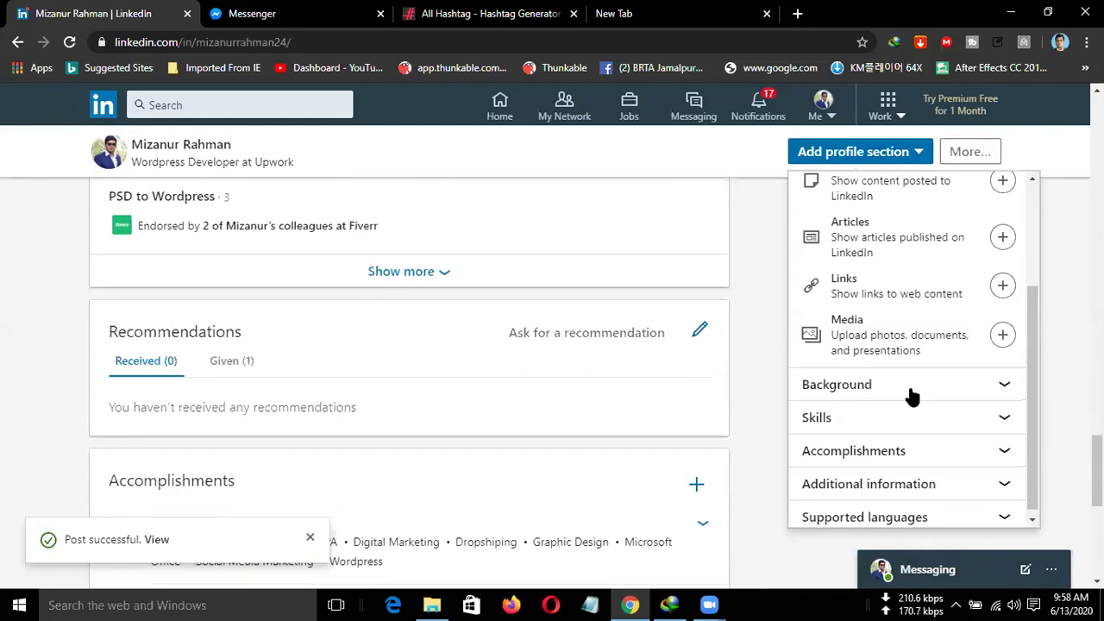
{"action": "scroll", "coordinate": [1005, 221], "scroll_direction": "up", "scroll_amount": 3}
{"action": "left_click", "coordinate": [1007, 223]}
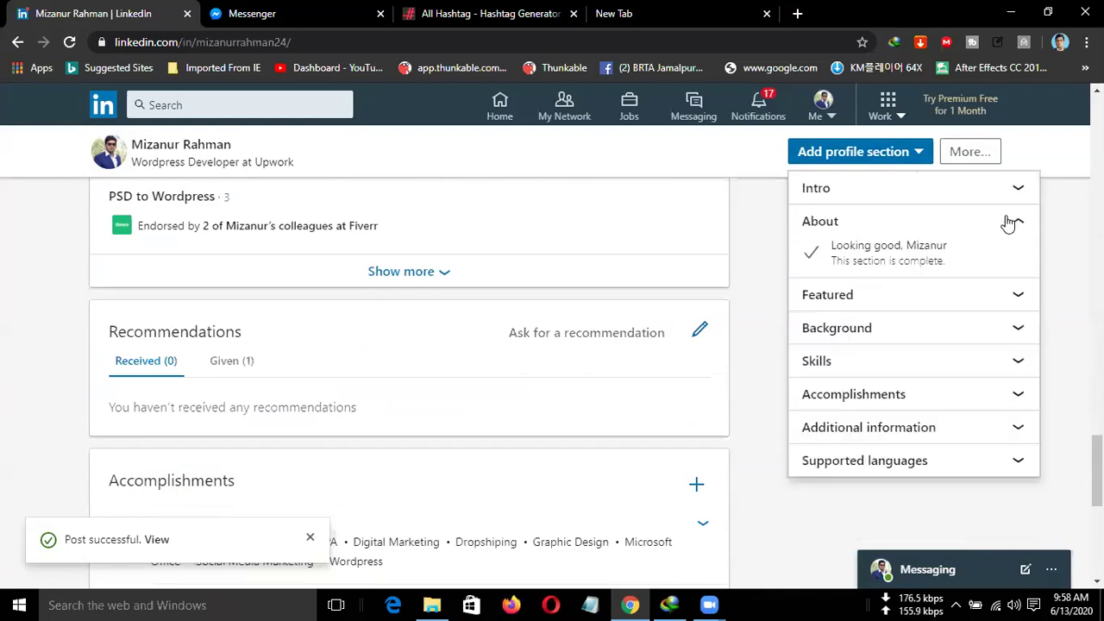
{"action": "left_click", "coordinate": [1019, 192]}
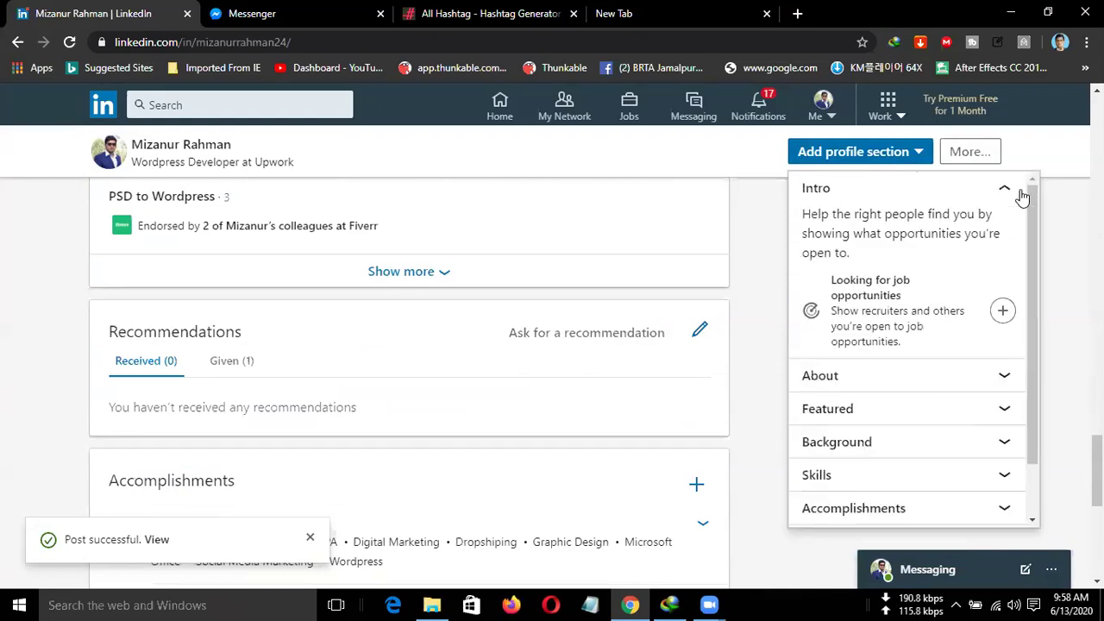
{"action": "left_click", "coordinate": [1007, 443]}
Scroll back to the top and return to the Home feed.
{"action": "scroll", "coordinate": [842, 254], "scroll_direction": "up", "scroll_amount": 1}
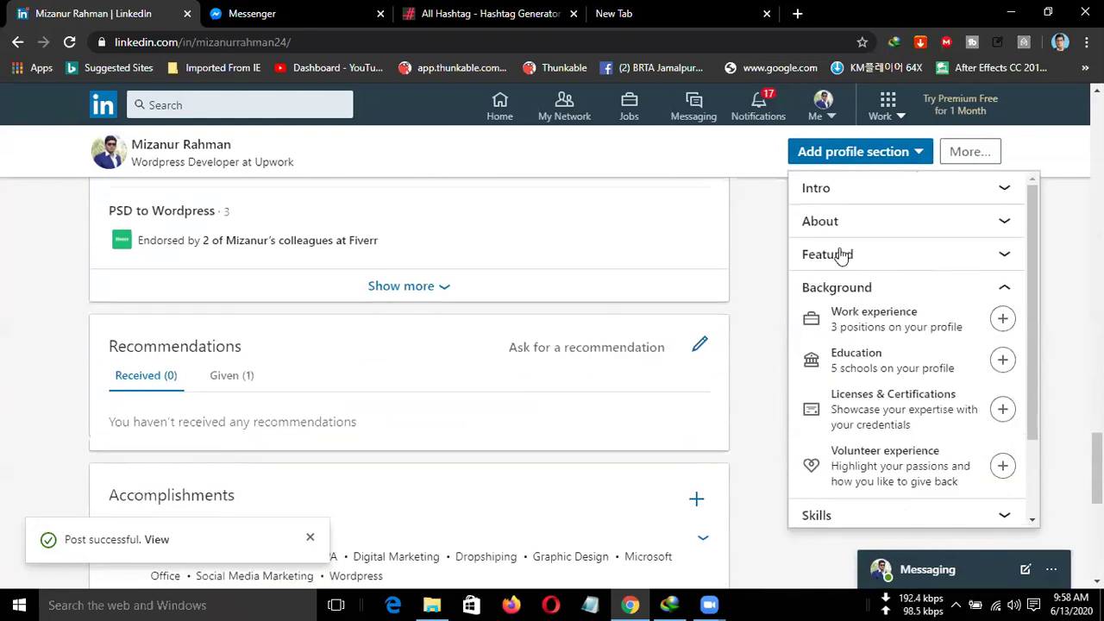
{"action": "scroll", "coordinate": [761, 234], "scroll_direction": "up", "scroll_amount": 10}
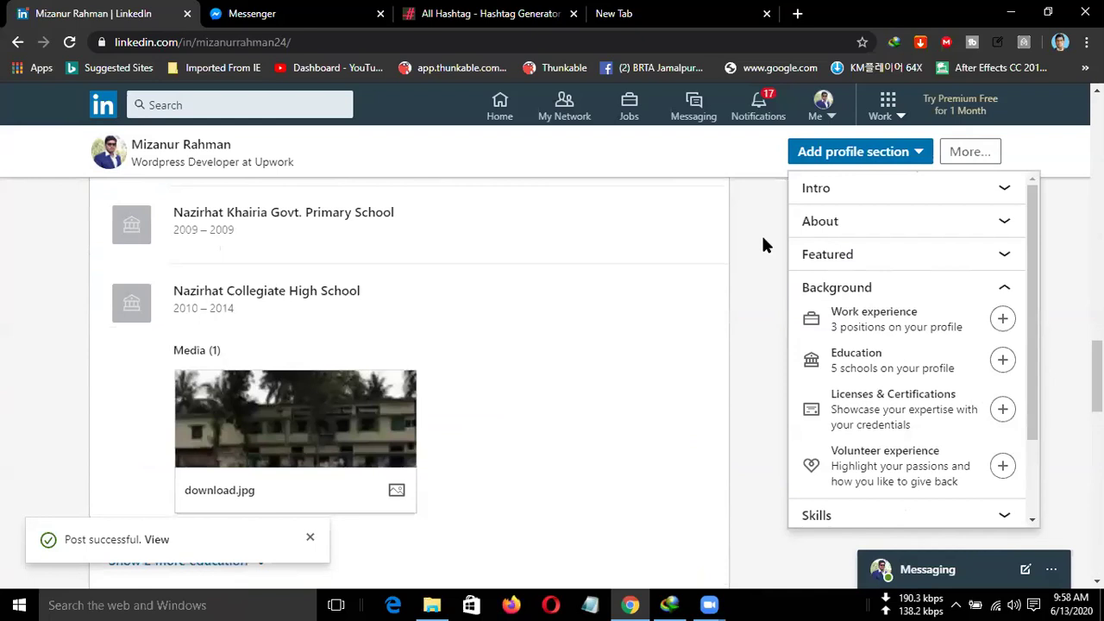
{"action": "scroll", "coordinate": [616, 180], "scroll_direction": "up", "scroll_amount": 6}
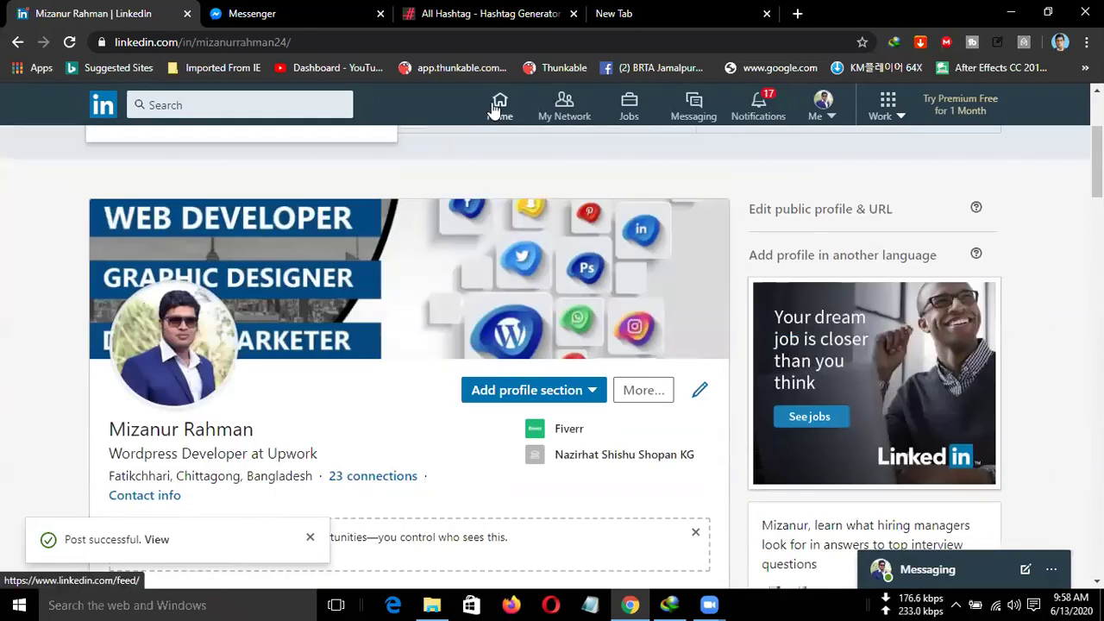
{"action": "left_click", "coordinate": [497, 107]}
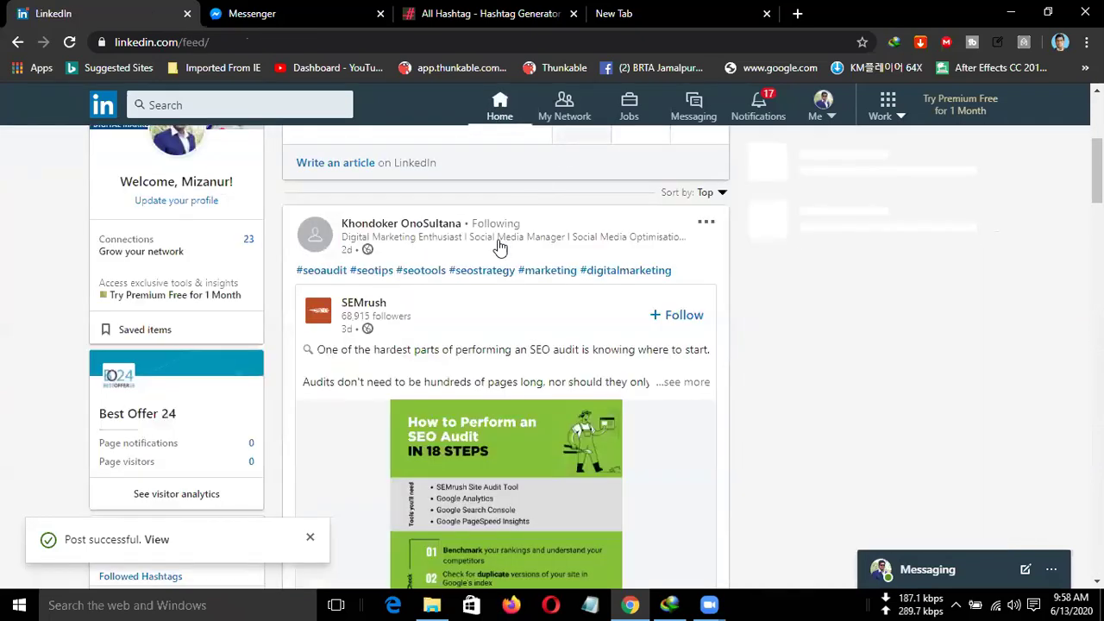
{"action": "scroll", "coordinate": [483, 269], "scroll_direction": "up", "scroll_amount": 2}
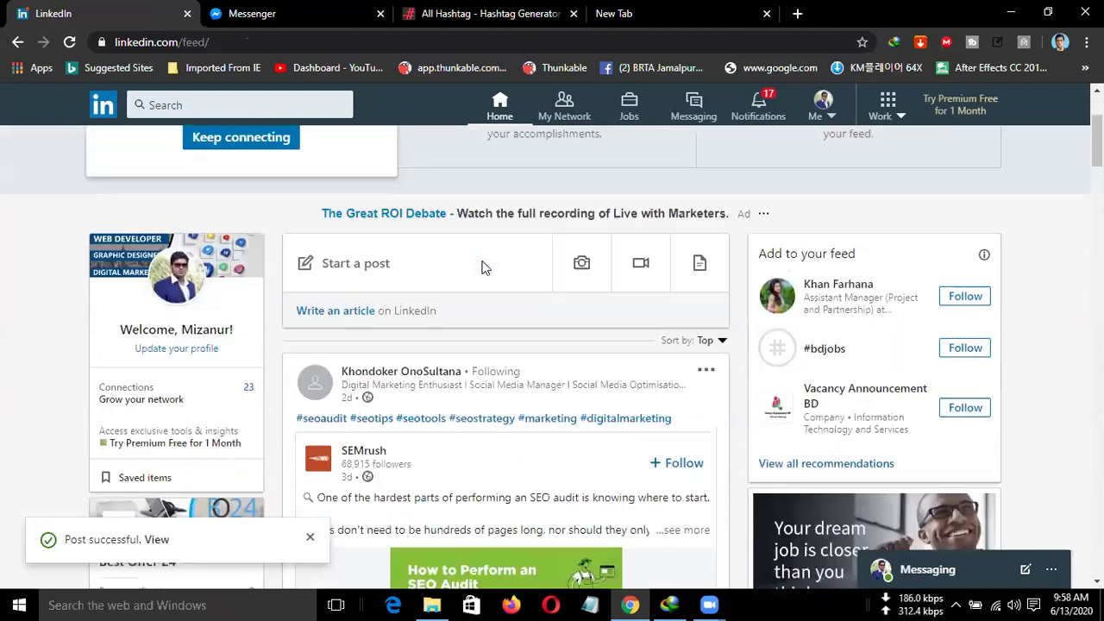
{"action": "scroll", "coordinate": [484, 270], "scroll_direction": "up", "scroll_amount": 2}
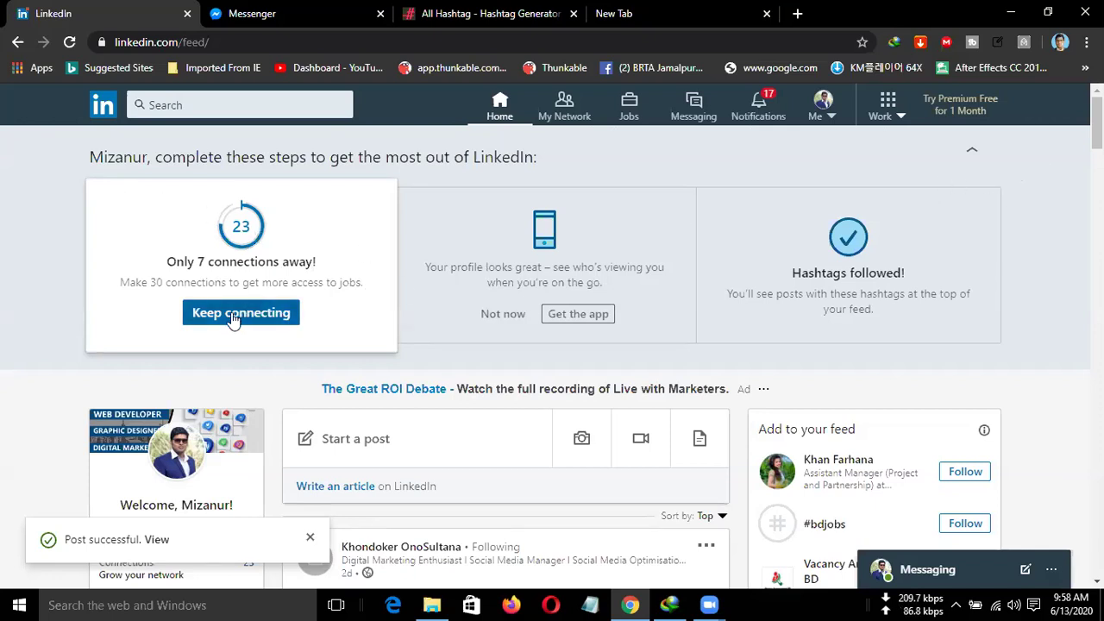
{"action": "scroll", "coordinate": [232, 317], "scroll_direction": "down", "scroll_amount": 2}
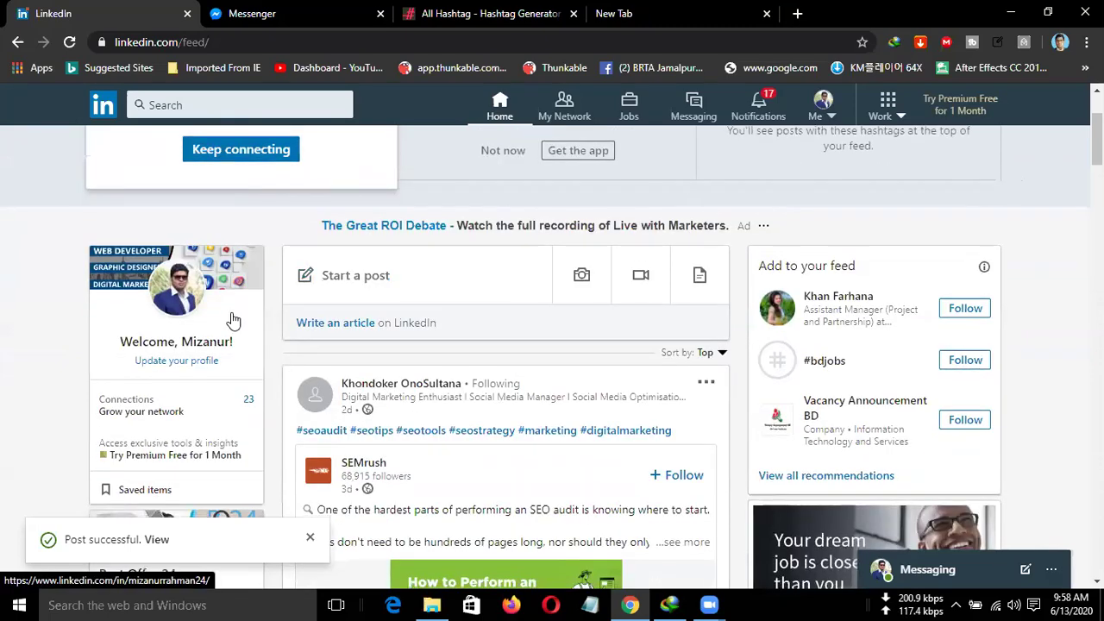
{"action": "scroll", "coordinate": [231, 319], "scroll_direction": "down", "scroll_amount": 5}
{"action": "scroll", "coordinate": [231, 312], "scroll_direction": "down", "scroll_amount": 2}
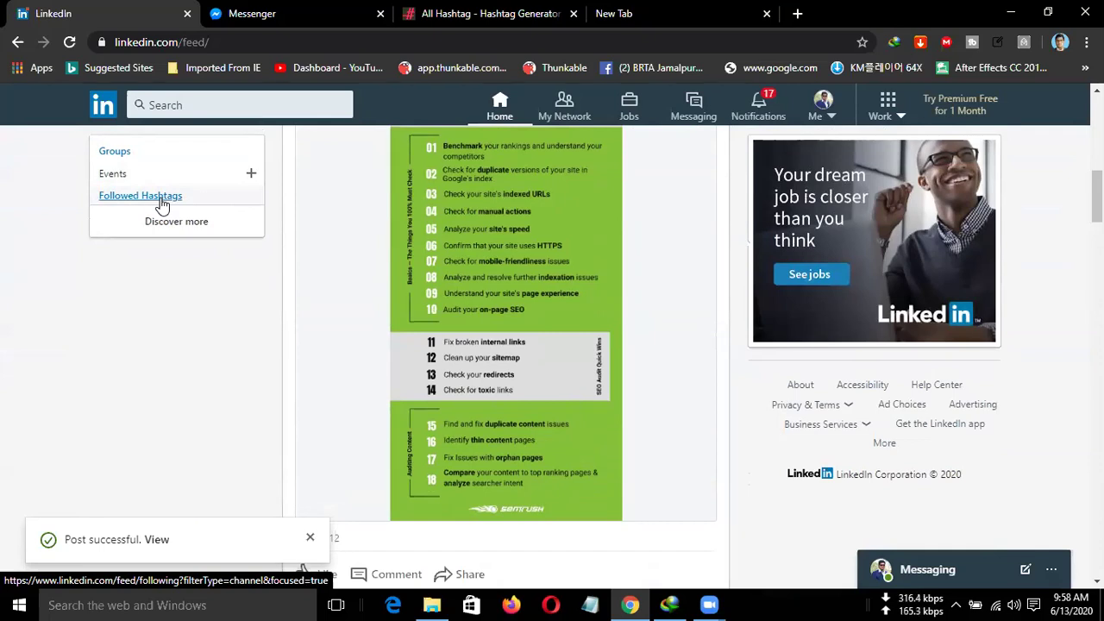
Open the Followed Hashtags page, clear its filter, go back and return home.
{"action": "left_click", "coordinate": [179, 202]}
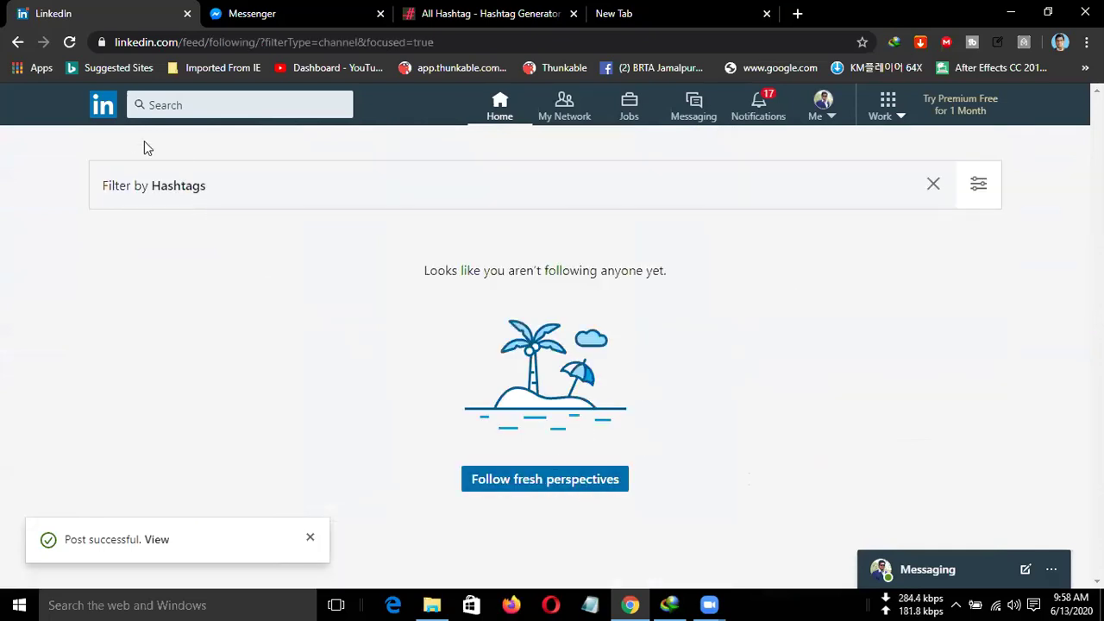
{"action": "left_click", "coordinate": [931, 186]}
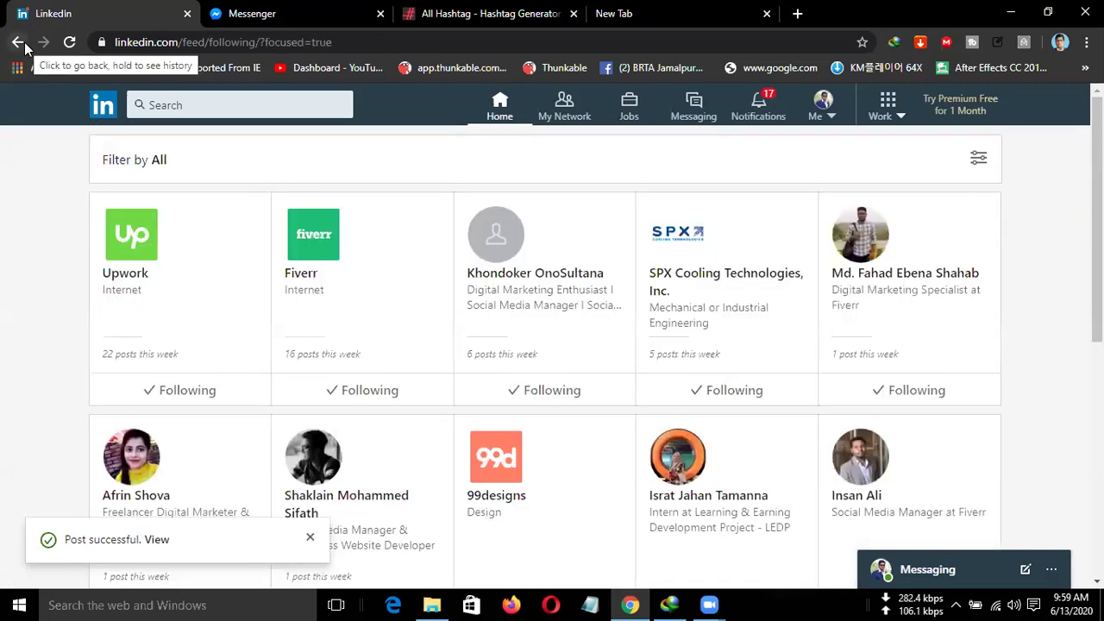
{"action": "left_click", "coordinate": [18, 41]}
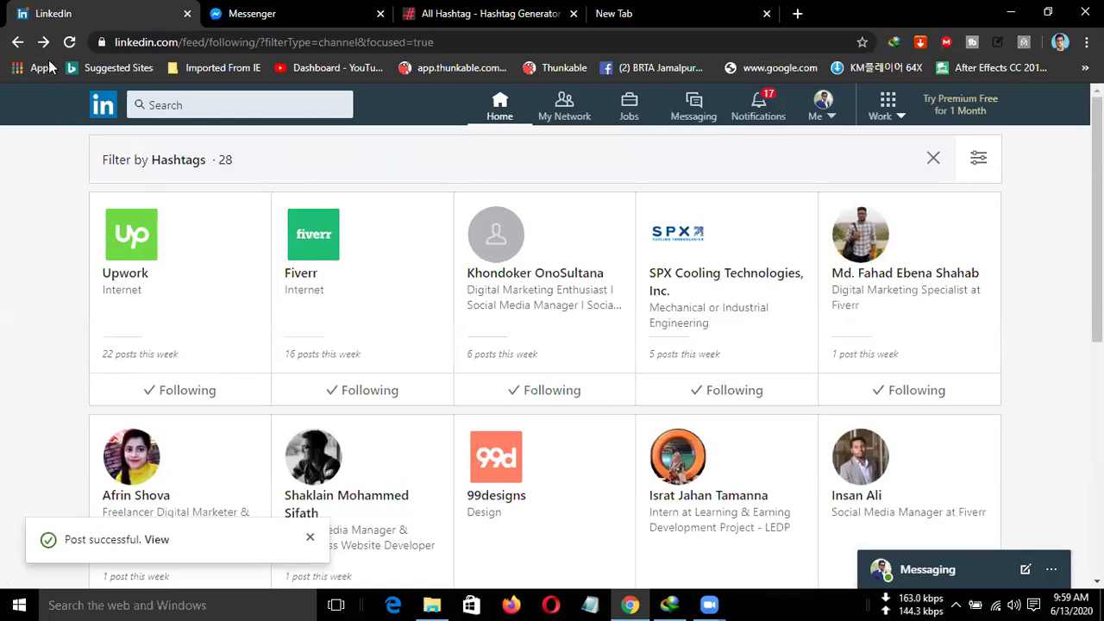
{"action": "left_click", "coordinate": [499, 105]}
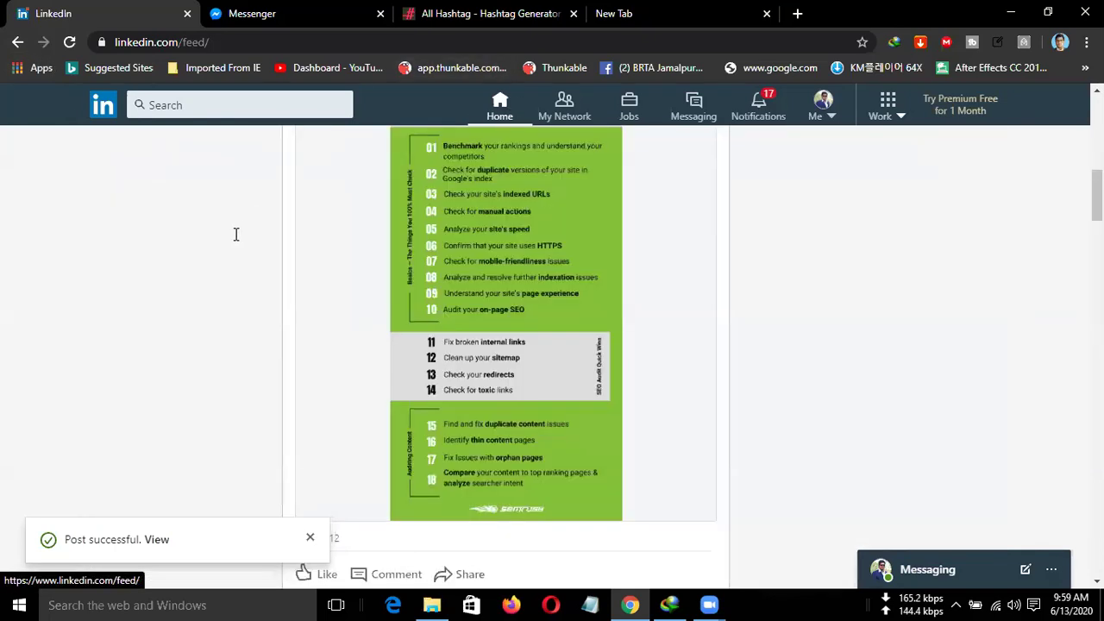
Open and close the Create event form, then reopen Followed Hashtags and its filter menu.
{"action": "scroll", "coordinate": [223, 246], "scroll_direction": "up", "scroll_amount": 3}
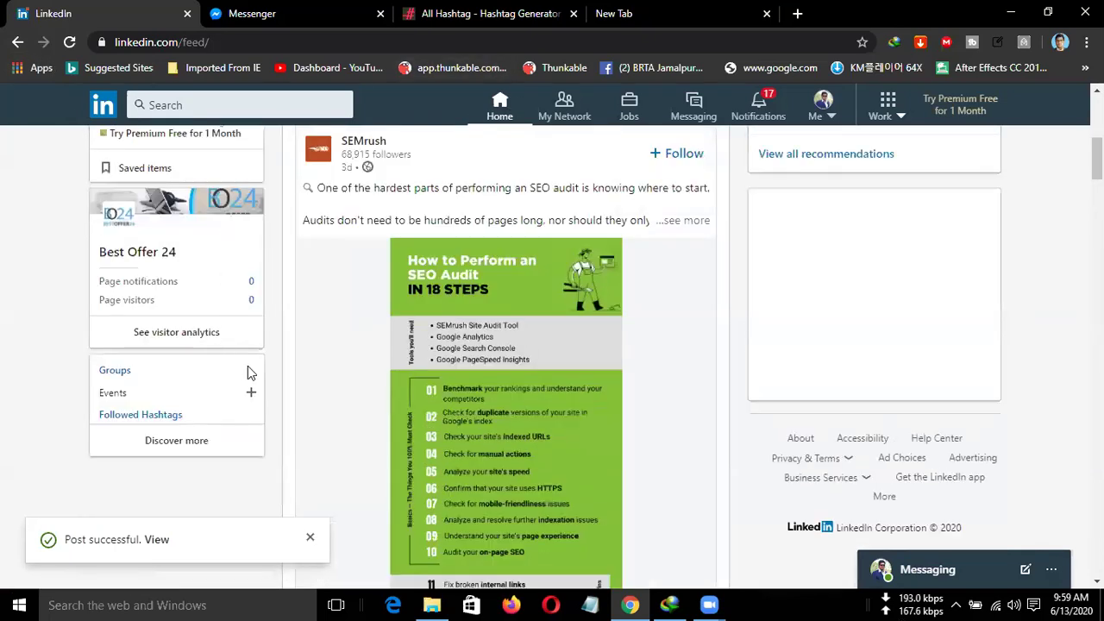
{"action": "left_click", "coordinate": [251, 395]}
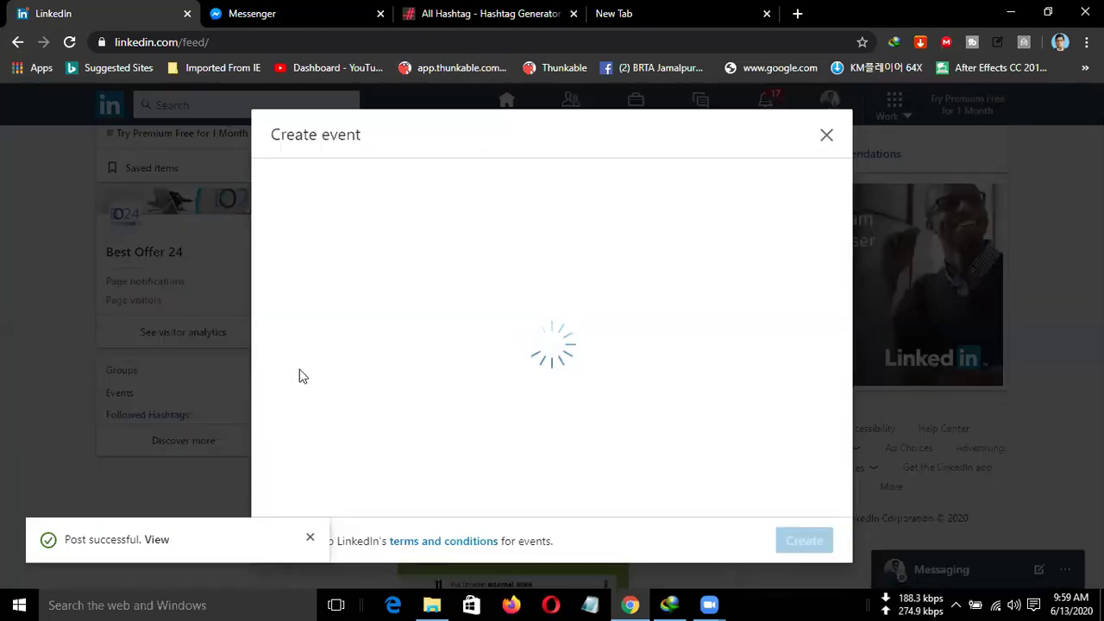
{"action": "left_click", "coordinate": [830, 135]}
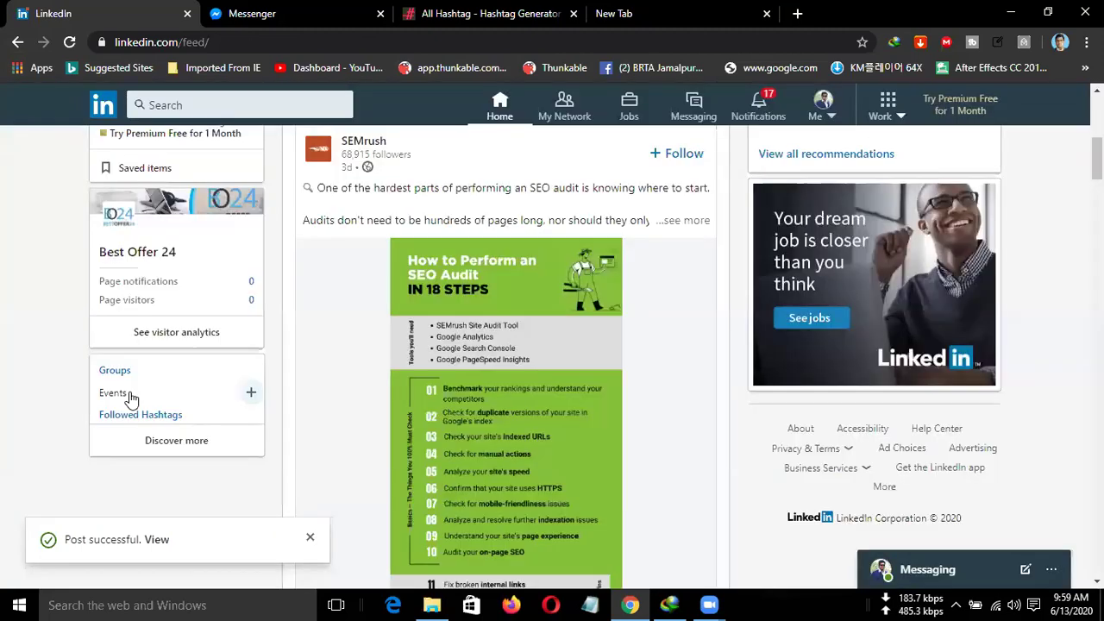
{"action": "left_click", "coordinate": [165, 420]}
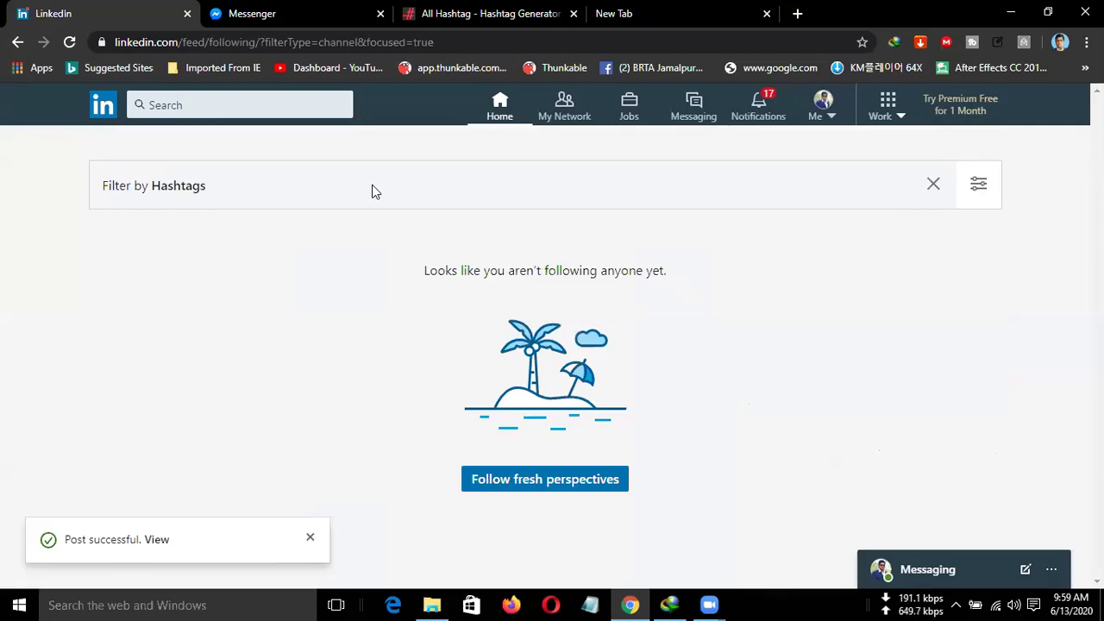
{"action": "left_click", "coordinate": [980, 183]}
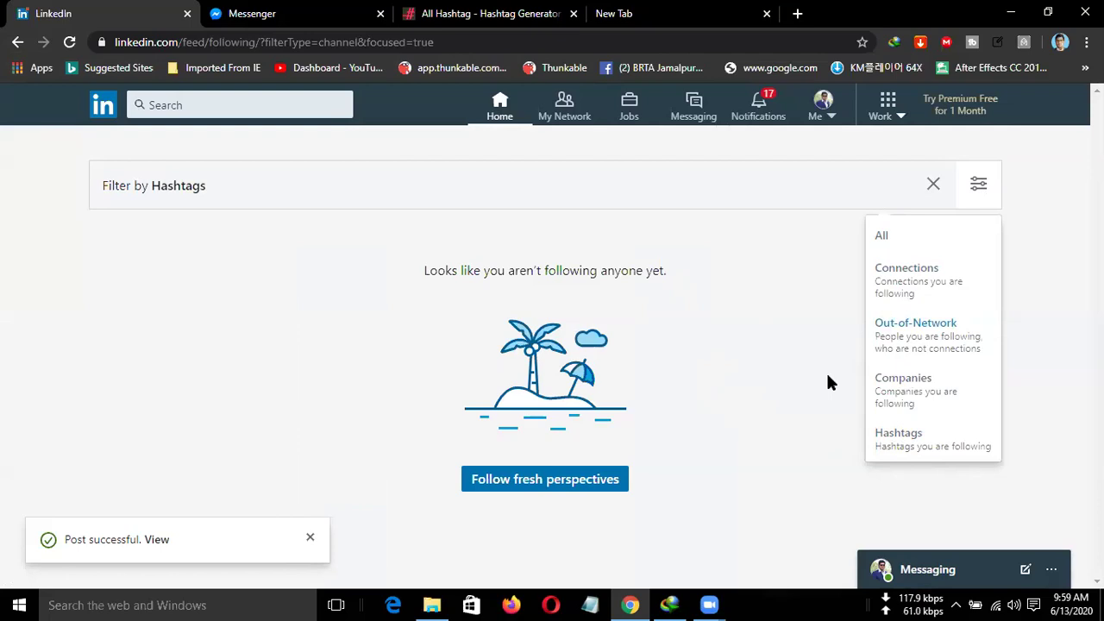
{"action": "left_click", "coordinate": [523, 479]}
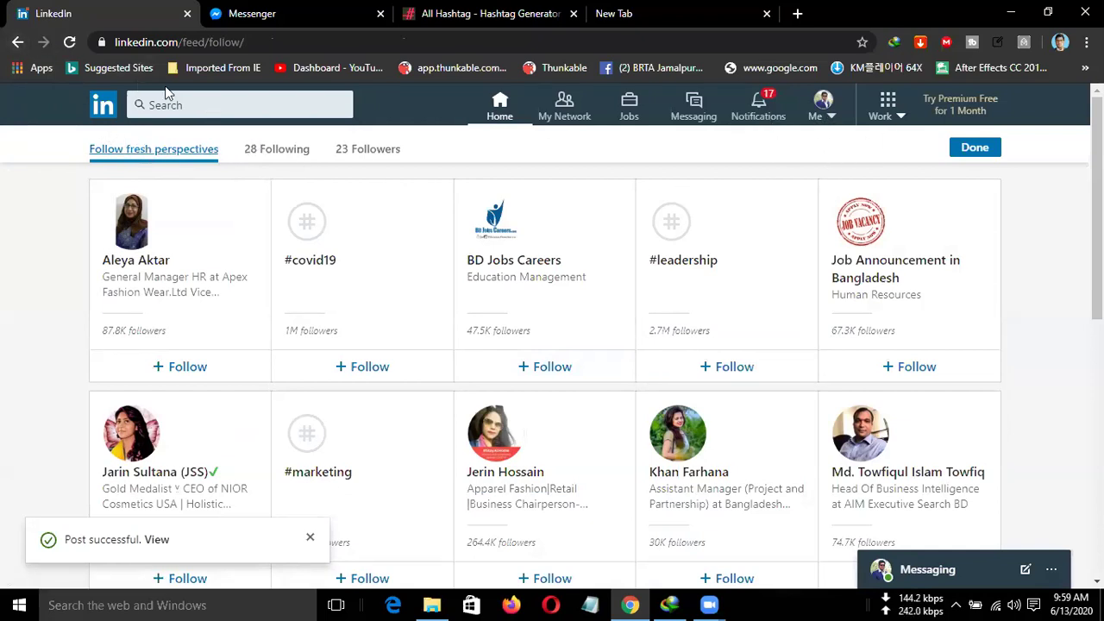
{"action": "left_click", "coordinate": [18, 42]}
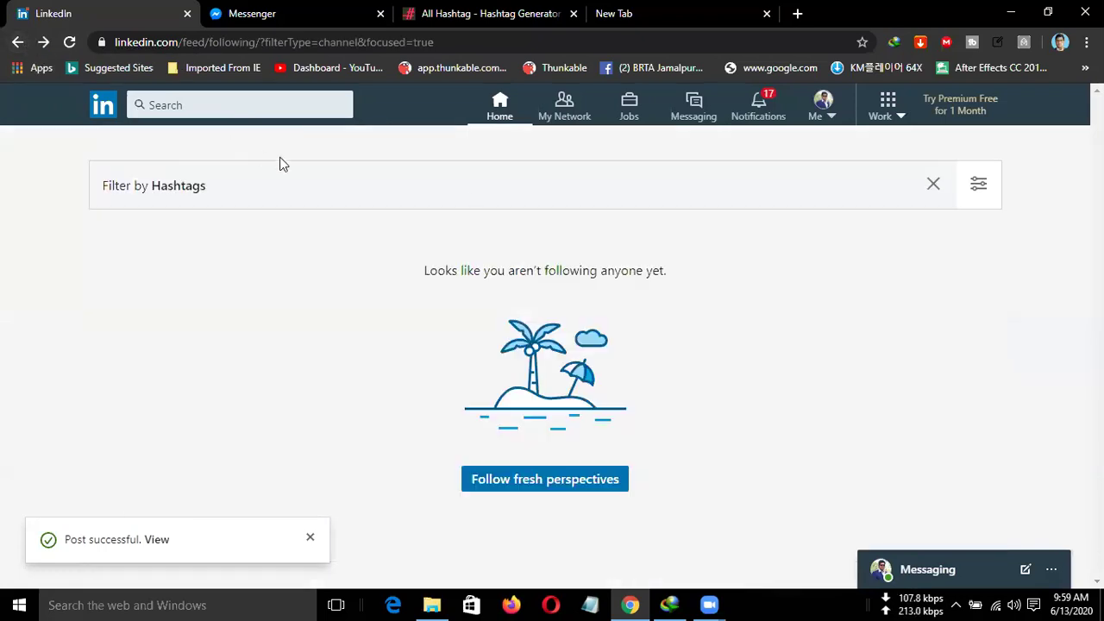
{"action": "left_click", "coordinate": [533, 481]}
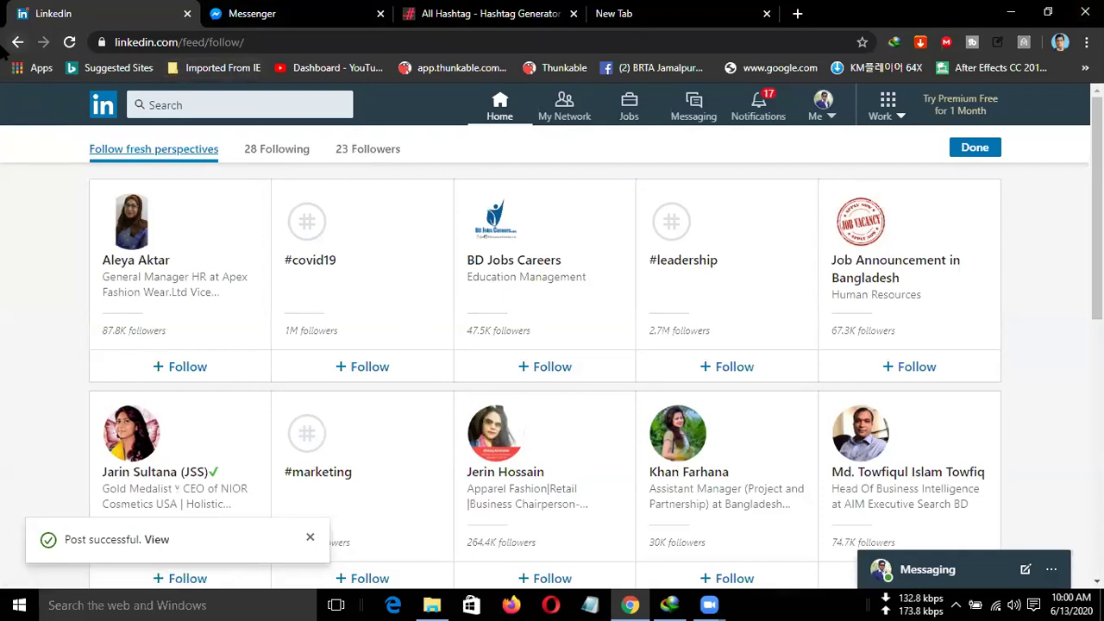
{"action": "left_click", "coordinate": [8, 41]}
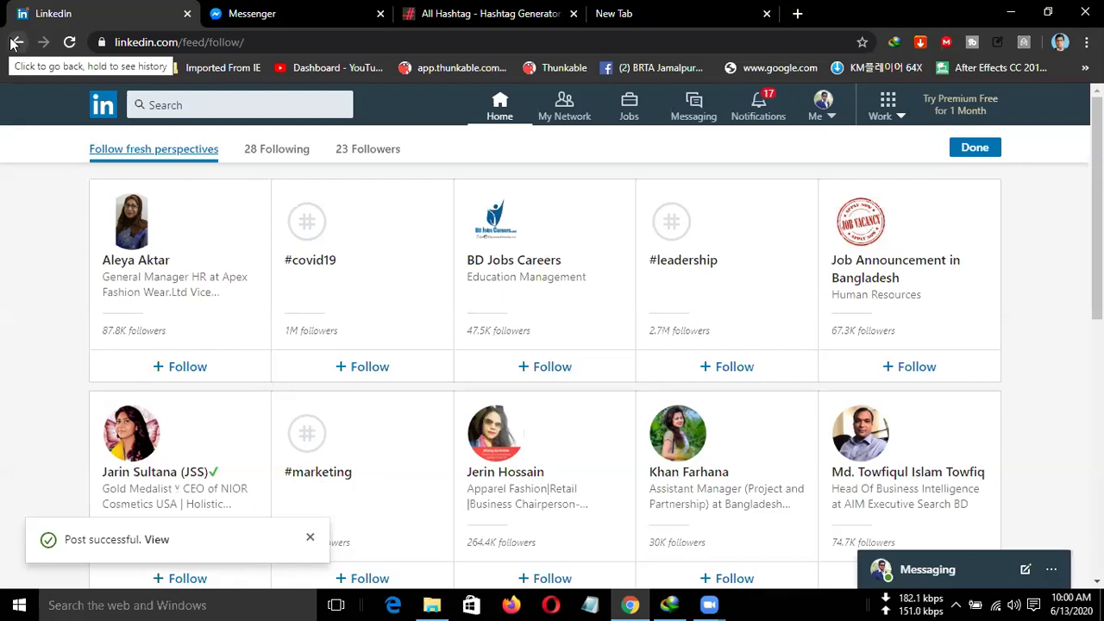
{"action": "left_click", "coordinate": [14, 43]}
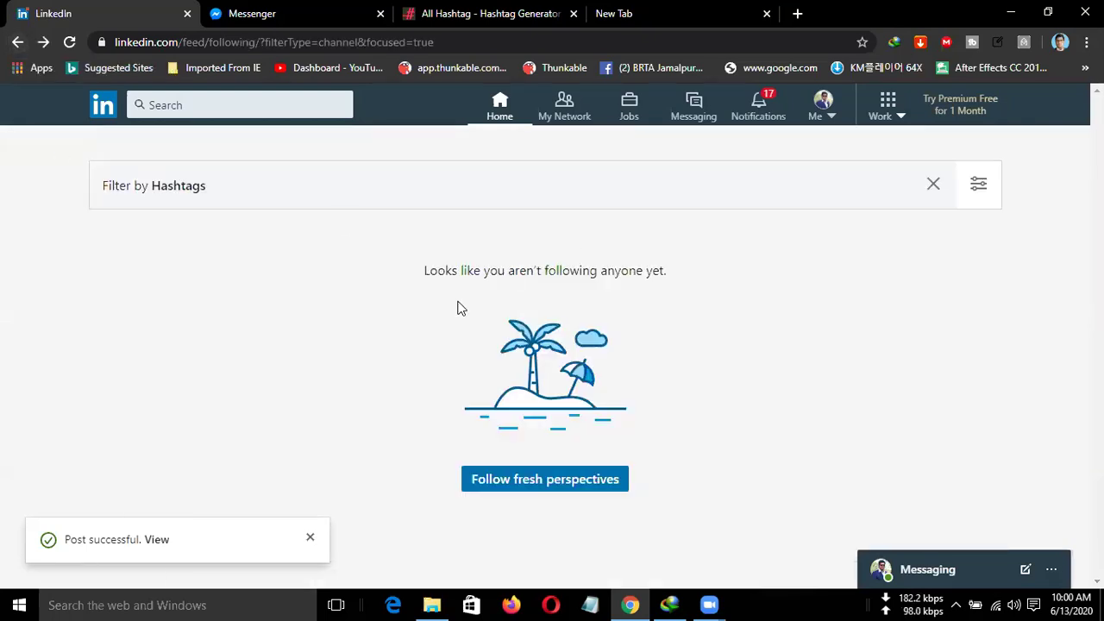
{"action": "left_click", "coordinate": [979, 195]}
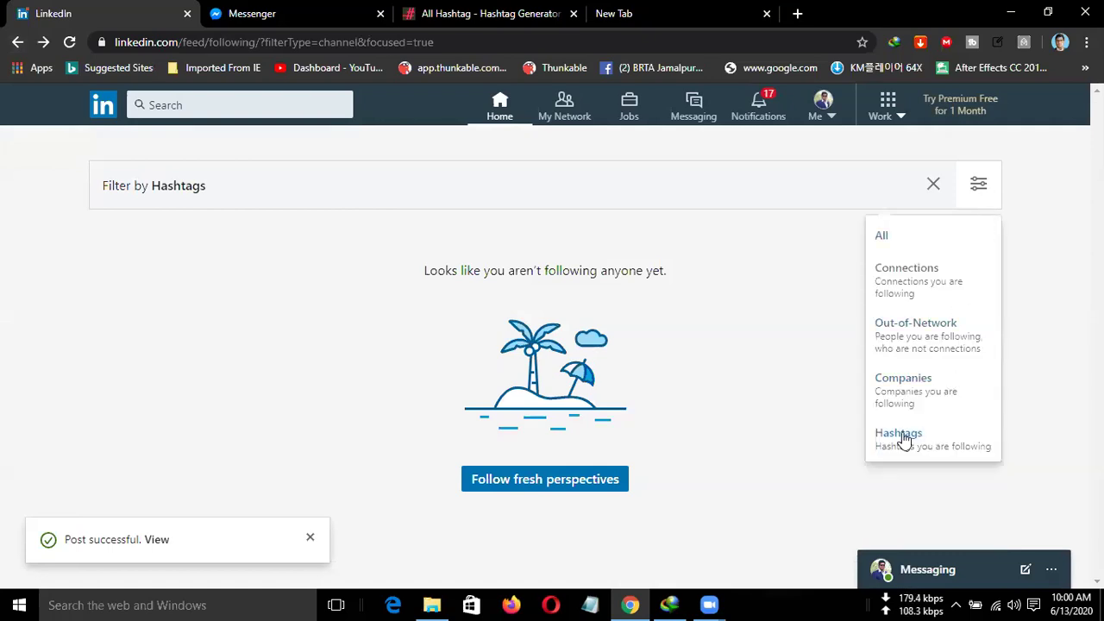
{"action": "left_click", "coordinate": [907, 389]}
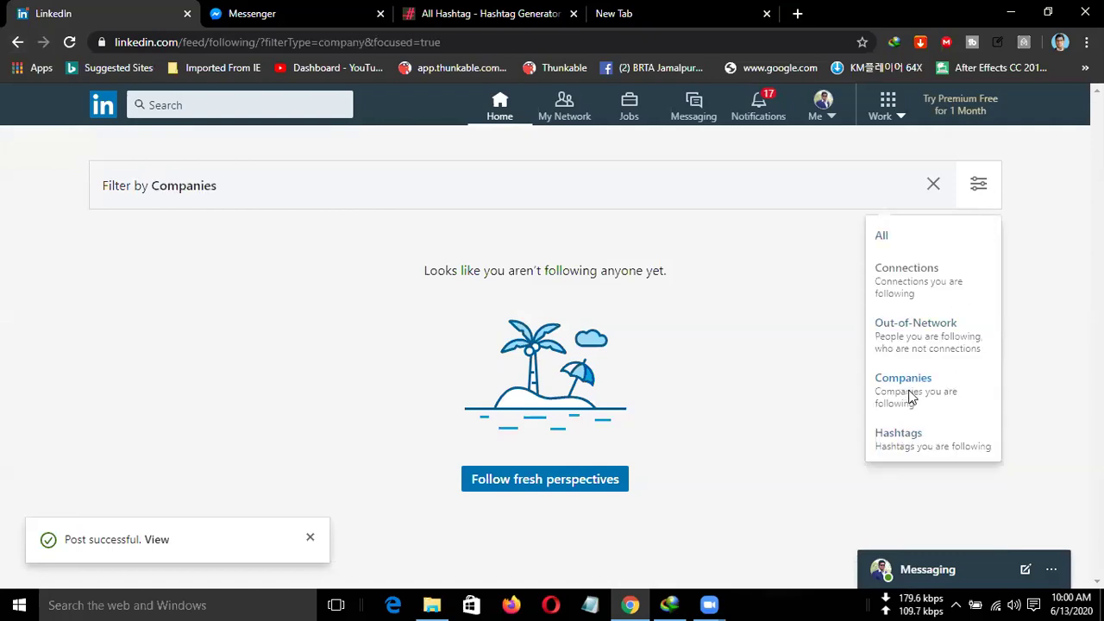
{"action": "left_click", "coordinate": [978, 158]}
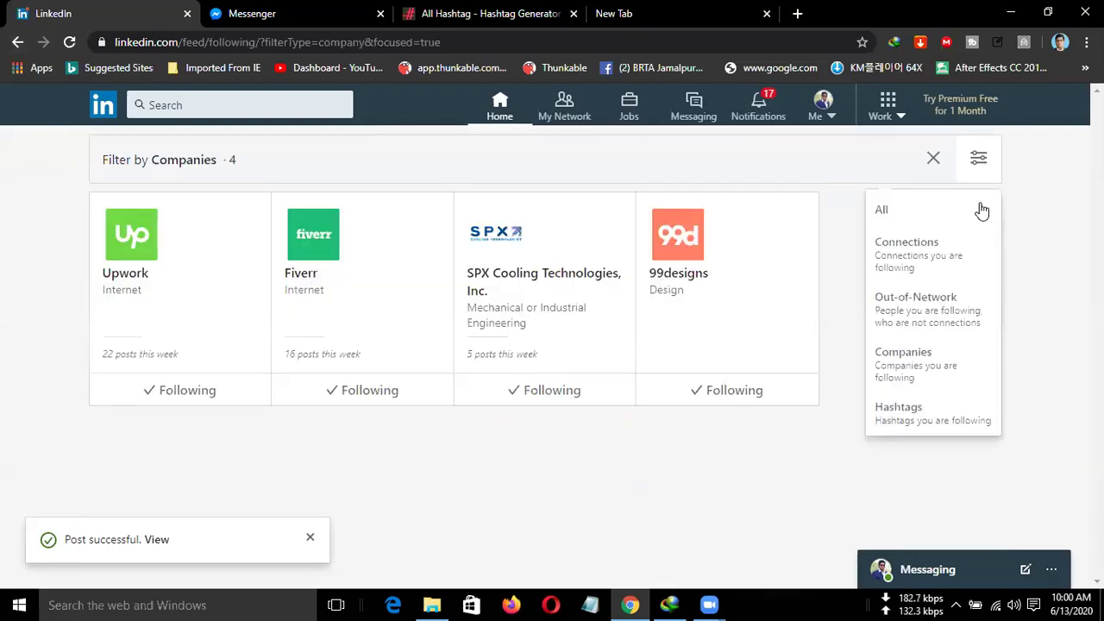
{"action": "left_click", "coordinate": [882, 214]}
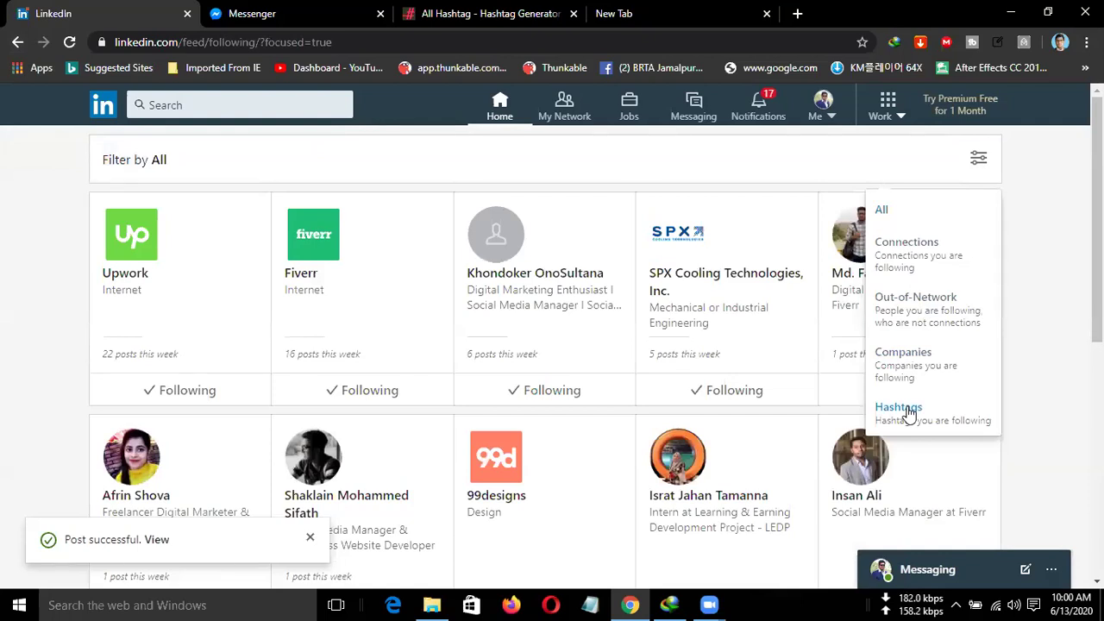
{"action": "scroll", "coordinate": [586, 405], "scroll_direction": "down", "scroll_amount": 1}
{"action": "scroll", "coordinate": [587, 474], "scroll_direction": "down", "scroll_amount": 2}
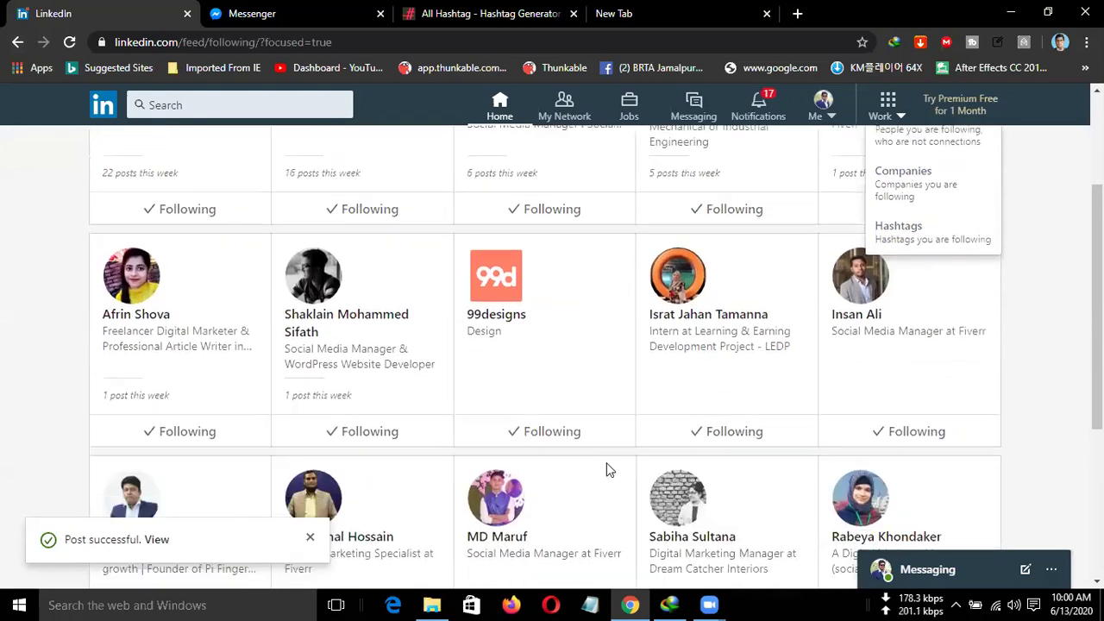
{"action": "scroll", "coordinate": [921, 267], "scroll_direction": "up", "scroll_amount": 3}
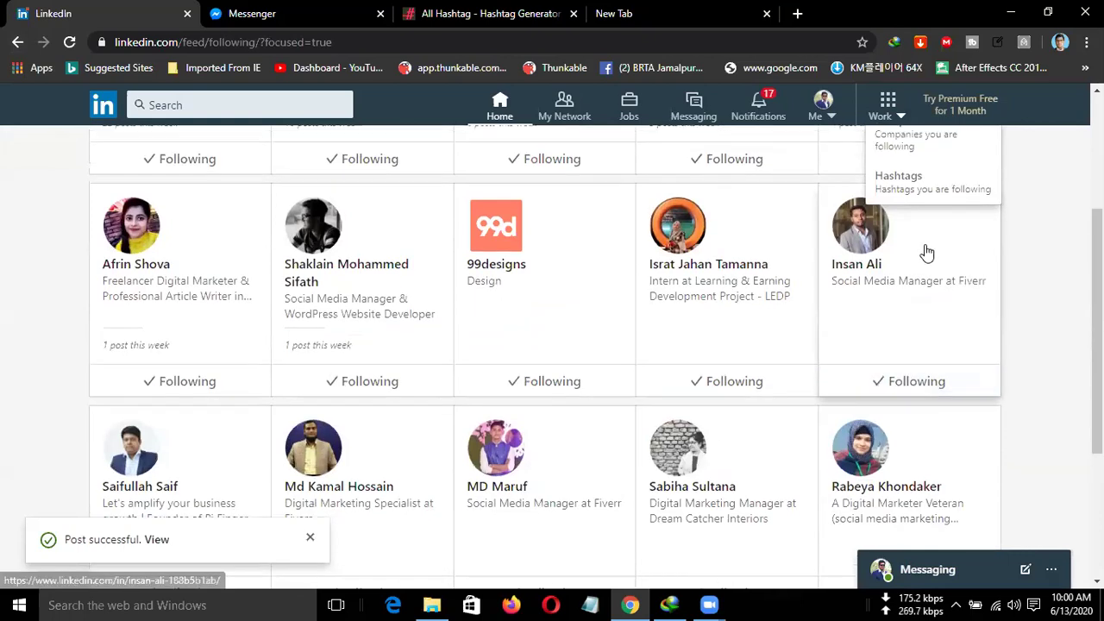
{"action": "left_click", "coordinate": [924, 338]}
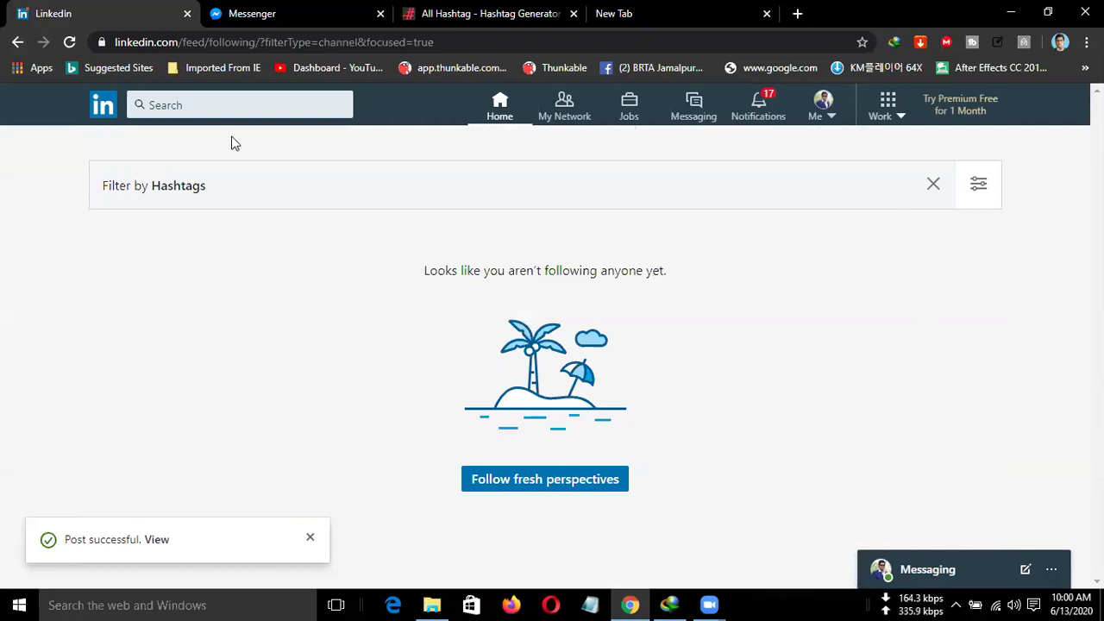
Return to the LinkedIn home feed via the logo.
{"action": "left_click", "coordinate": [97, 105]}
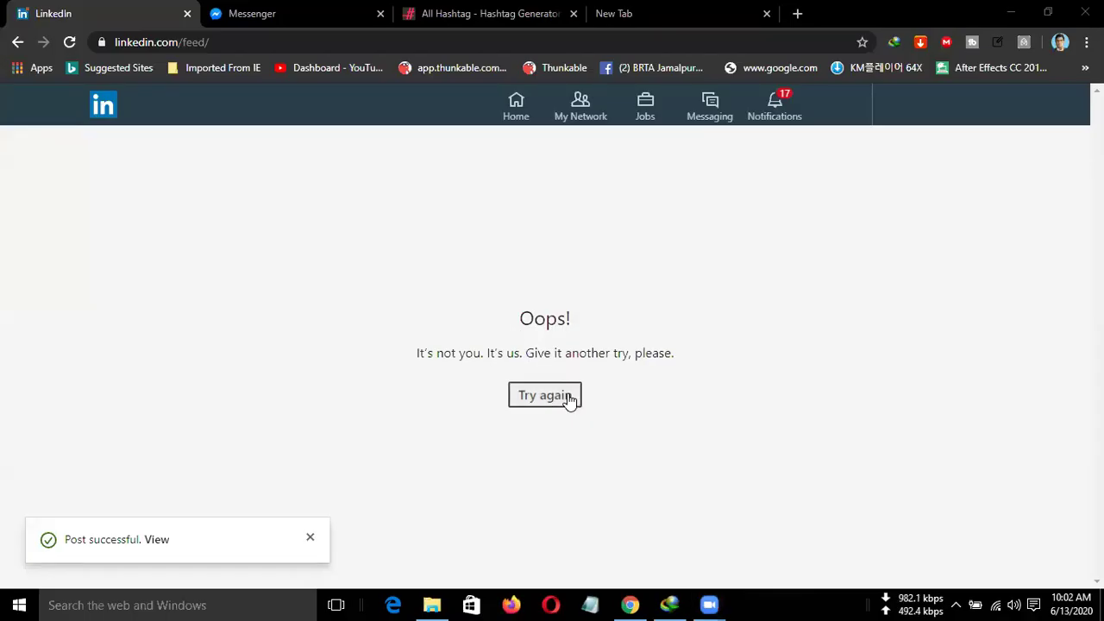
Retry loading and scroll the Best Offer 24 admin page to the 'Get best gift card offer from here' post.
{"action": "left_click", "coordinate": [567, 395]}
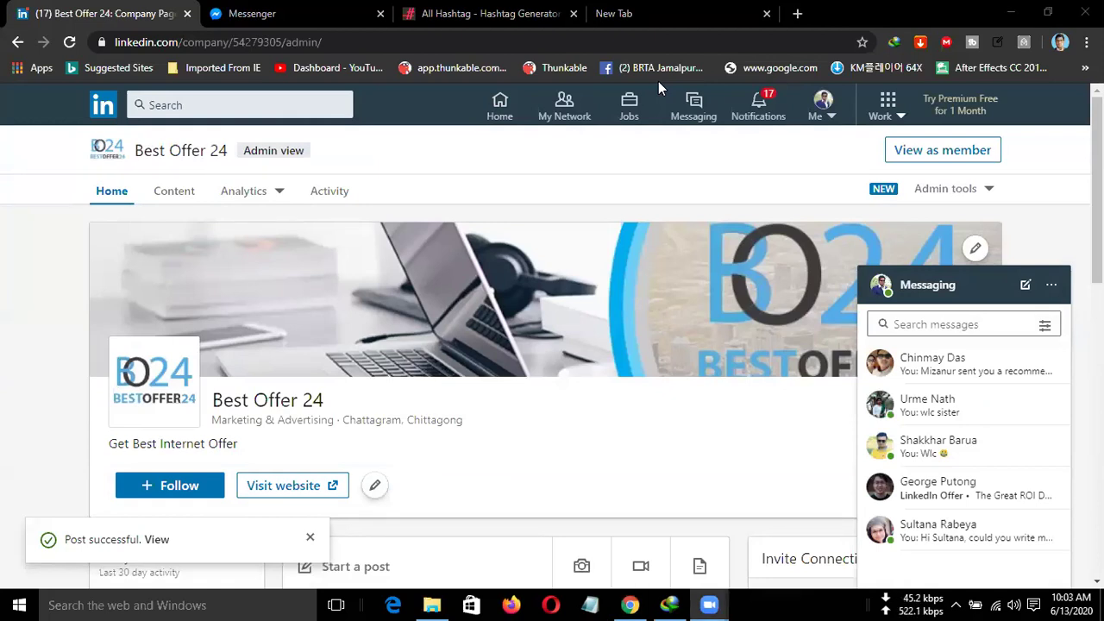
{"action": "scroll", "coordinate": [376, 302], "scroll_direction": "down", "scroll_amount": 1}
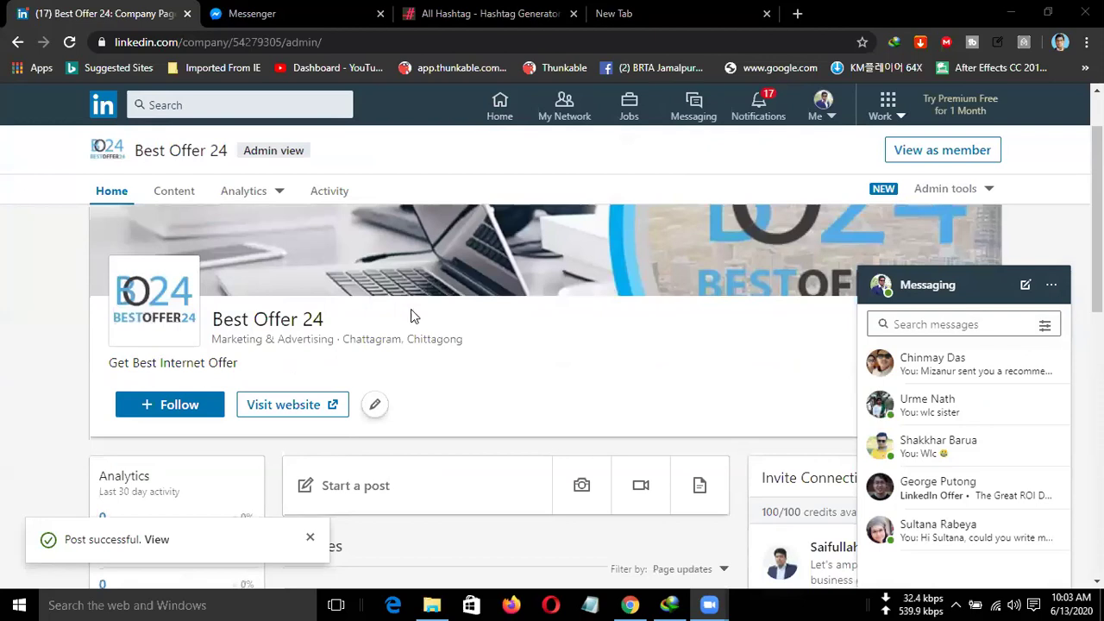
{"action": "scroll", "coordinate": [438, 317], "scroll_direction": "down", "scroll_amount": 1}
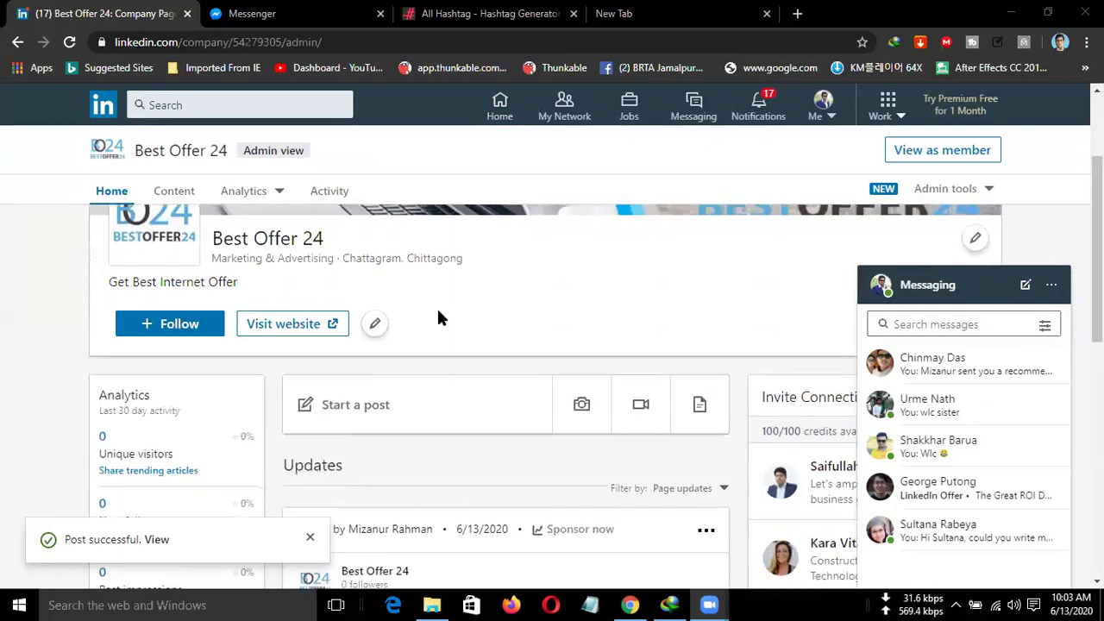
{"action": "scroll", "coordinate": [438, 317], "scroll_direction": "down", "scroll_amount": 1}
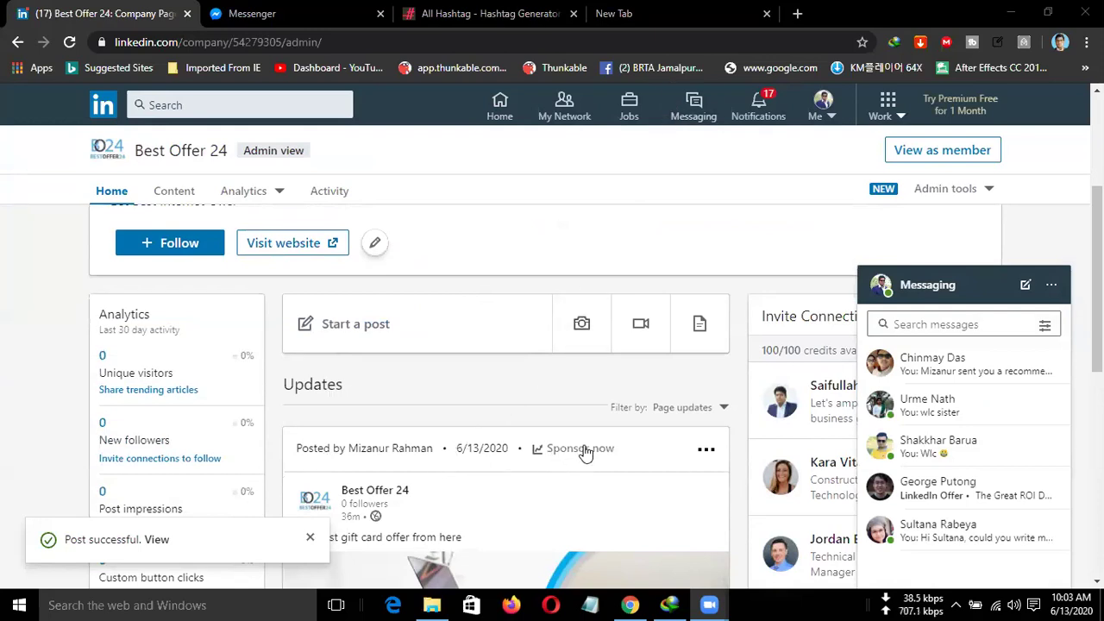
{"action": "scroll", "coordinate": [573, 405], "scroll_direction": "down", "scroll_amount": 1}
{"action": "scroll", "coordinate": [582, 345], "scroll_direction": "down", "scroll_amount": 1}
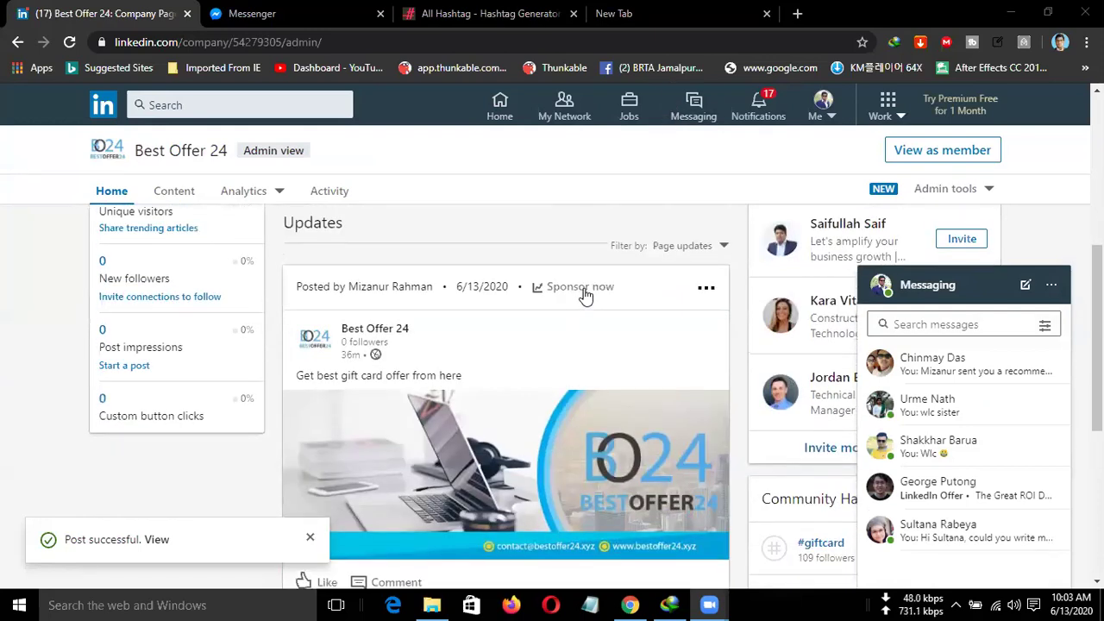
Sponsor the Best Offer 24 post and continue to Campaign Manager from the Sponsor Content dialog.
{"action": "left_click", "coordinate": [583, 293]}
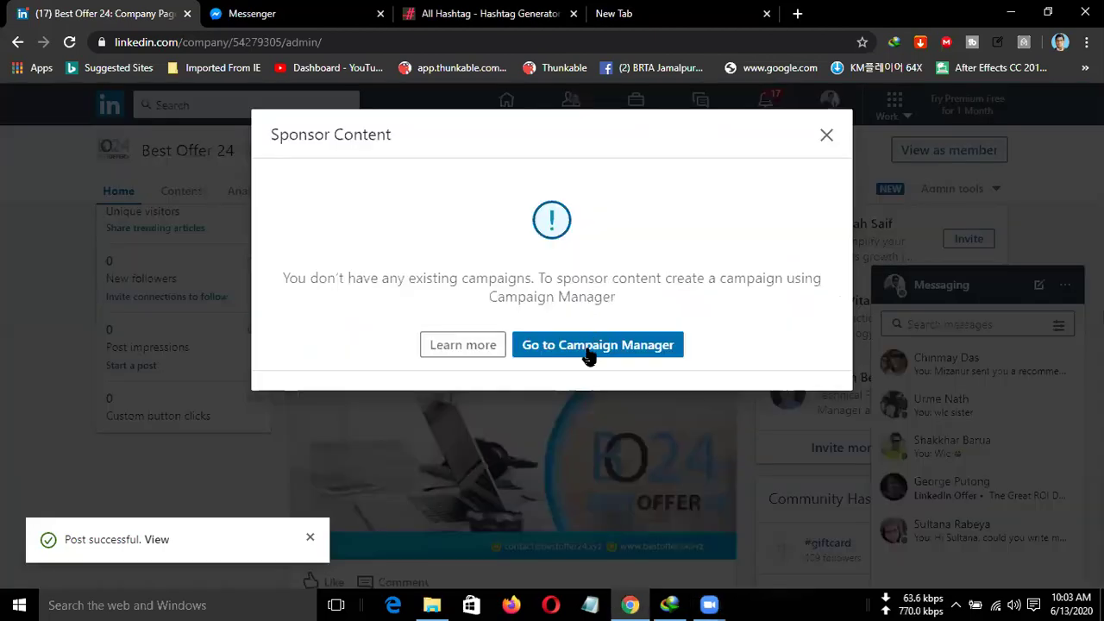
{"action": "left_click", "coordinate": [588, 346]}
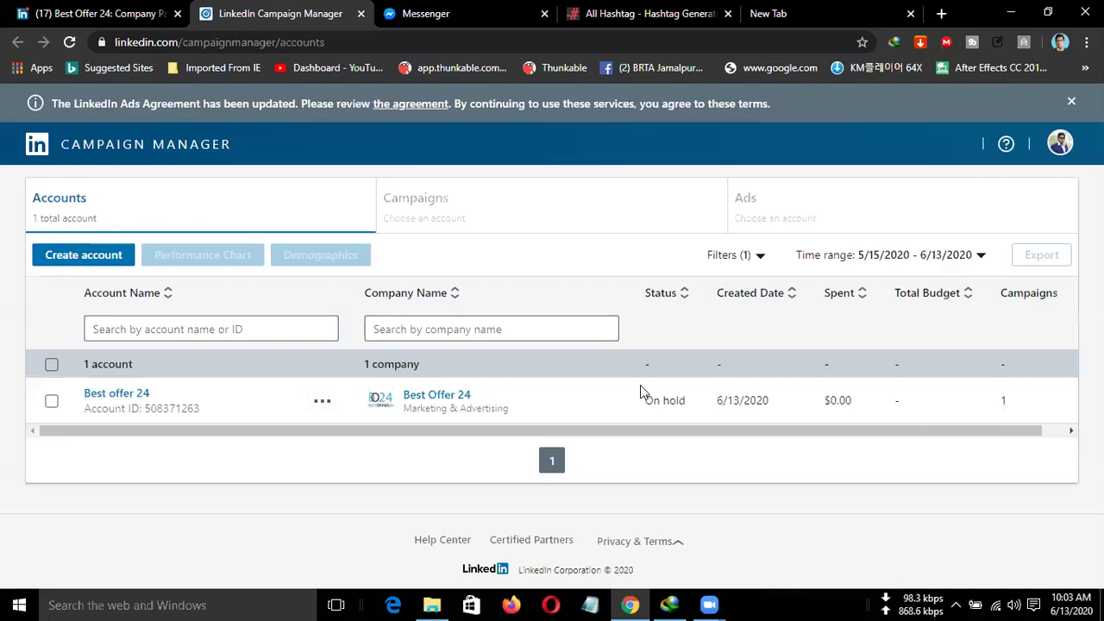
Start a new ad account named Best offer 24, then close the dialog without saving.
{"action": "left_click", "coordinate": [84, 255]}
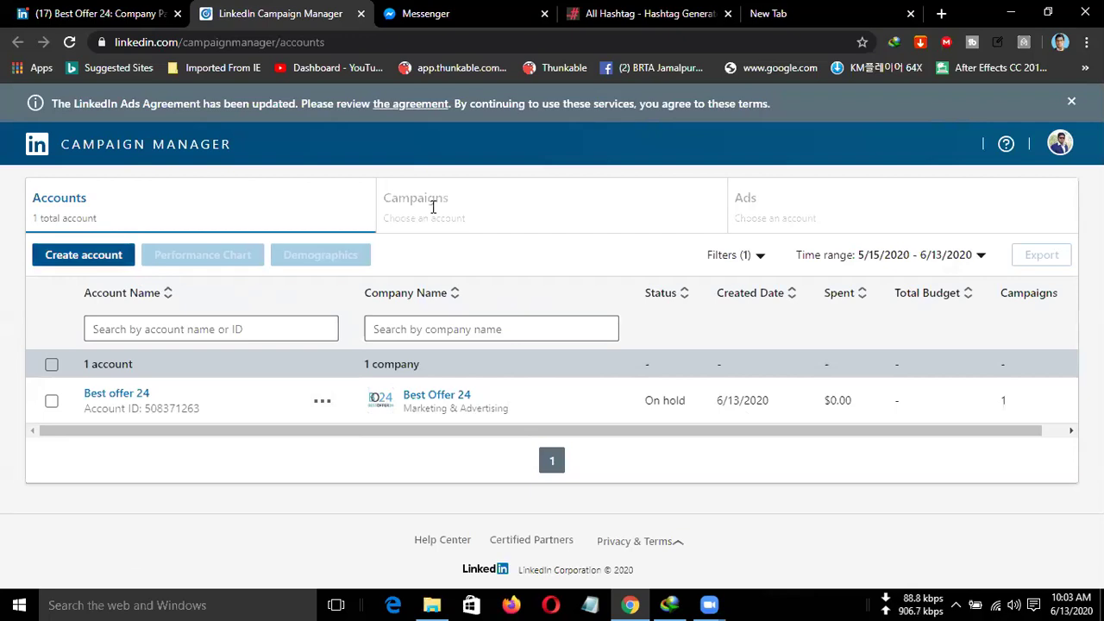
{"action": "left_click_drag", "start_coordinate": [500, 207], "coordinate": [287, 216]}
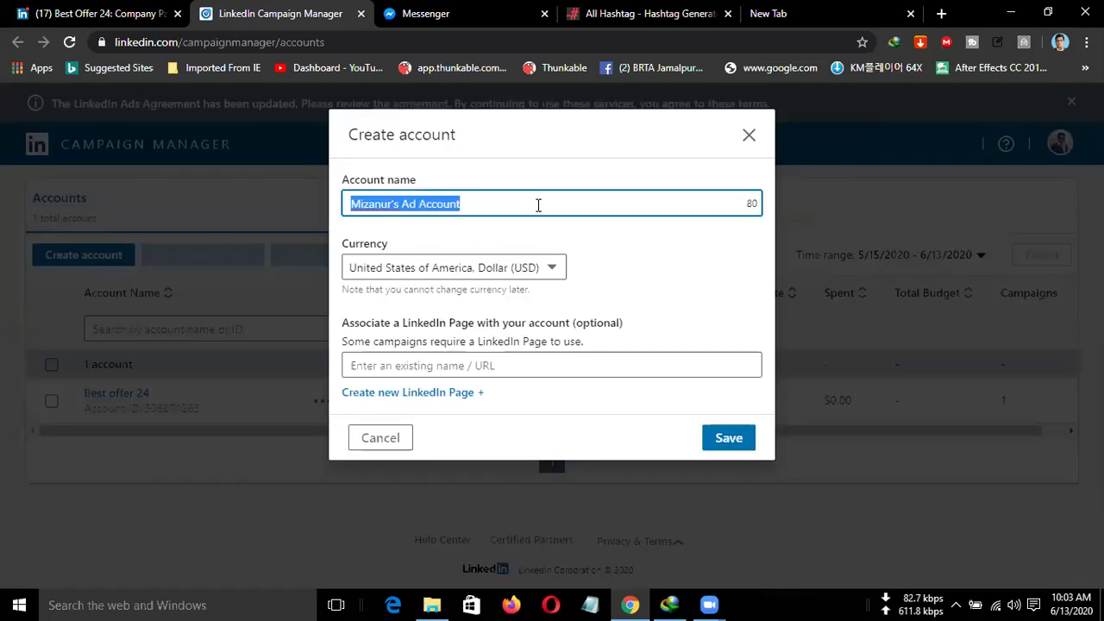
{"action": "type", "text": "Be"}
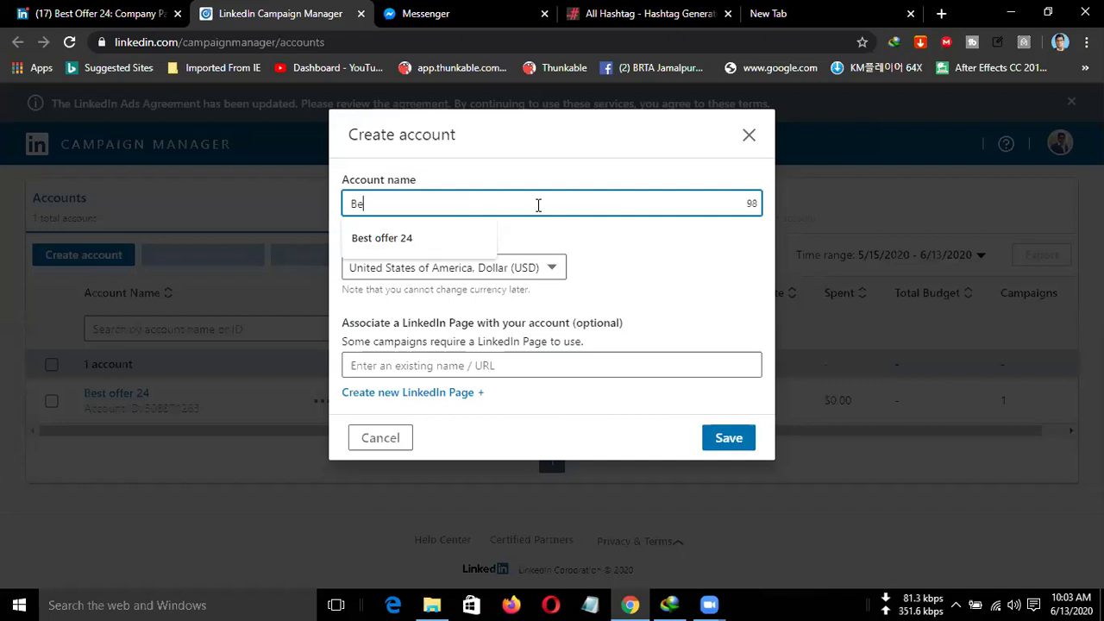
{"action": "type", "text": "s"}
{"action": "left_click", "coordinate": [412, 245]}
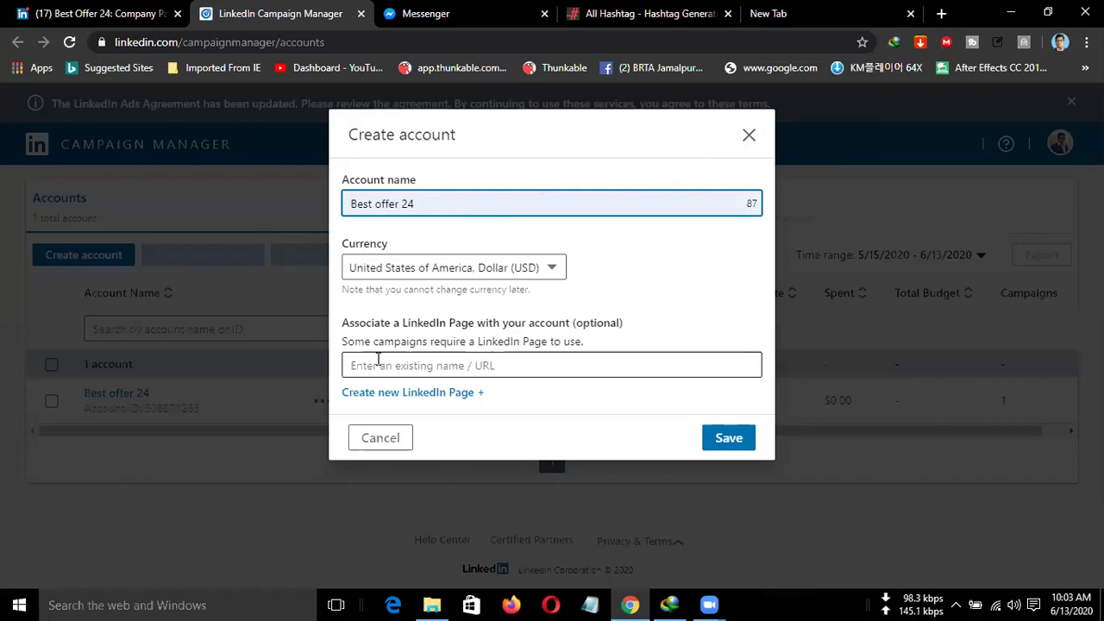
{"action": "left_click", "coordinate": [747, 138]}
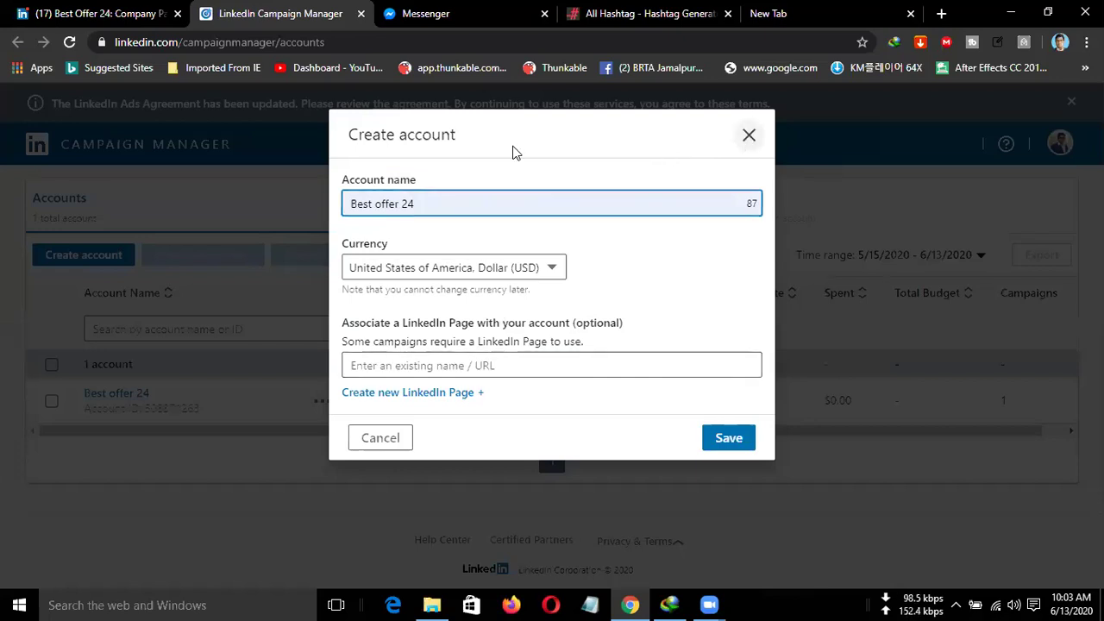
{"action": "left_click", "coordinate": [29, 144]}
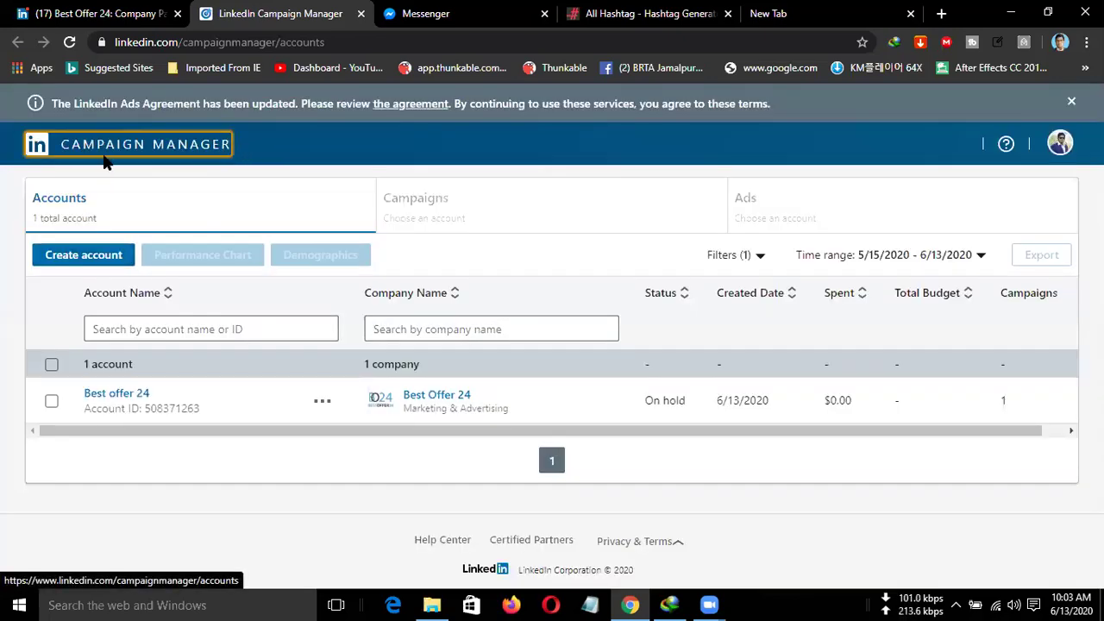
Dismiss the ads agreement notice and load linkedin.com from the address bar.
{"action": "left_click", "coordinate": [1070, 103]}
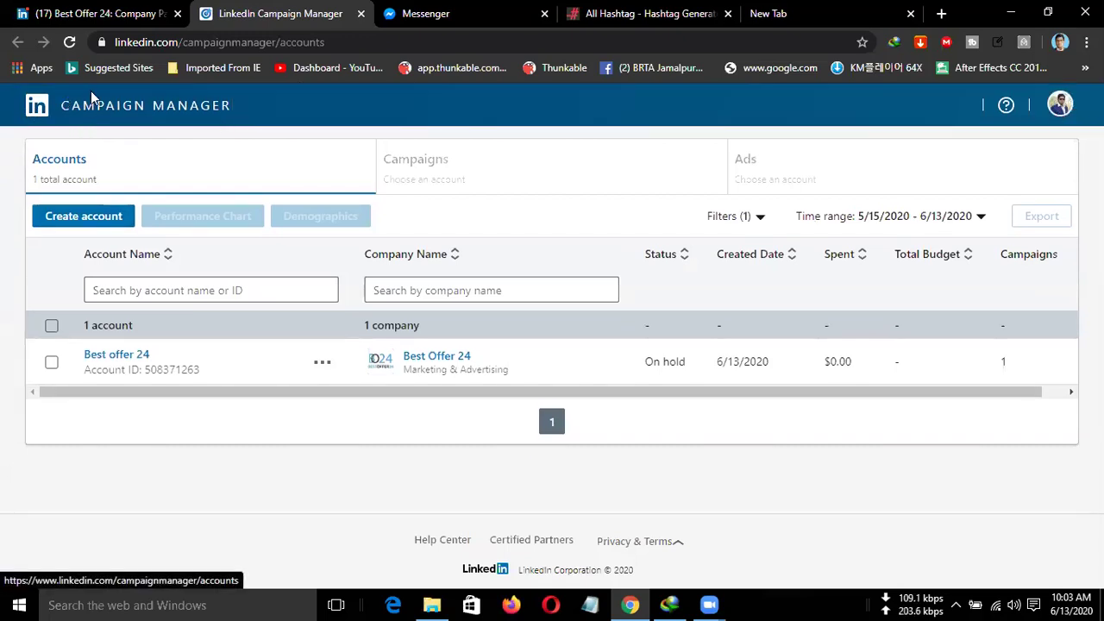
{"action": "left_click_drag", "start_coordinate": [244, 42], "coordinate": [406, 44]}
{"action": "key", "text": "BackSpace"}
{"action": "key", "text": "Return"}
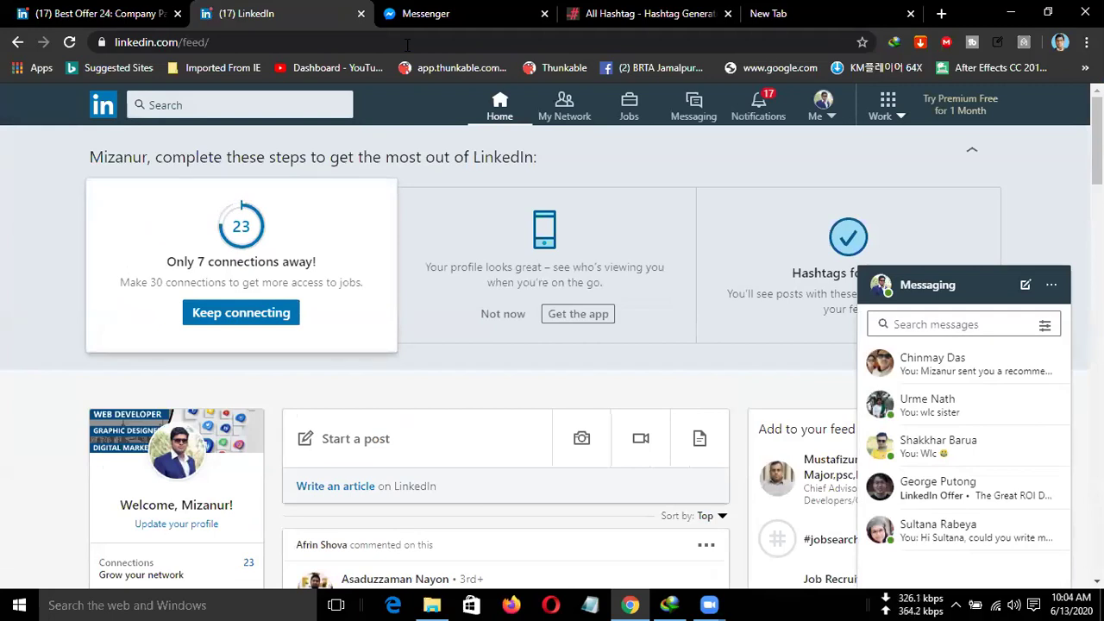
Start a new search from the search bar and run it to reach the results page.
{"action": "left_click", "coordinate": [197, 106]}
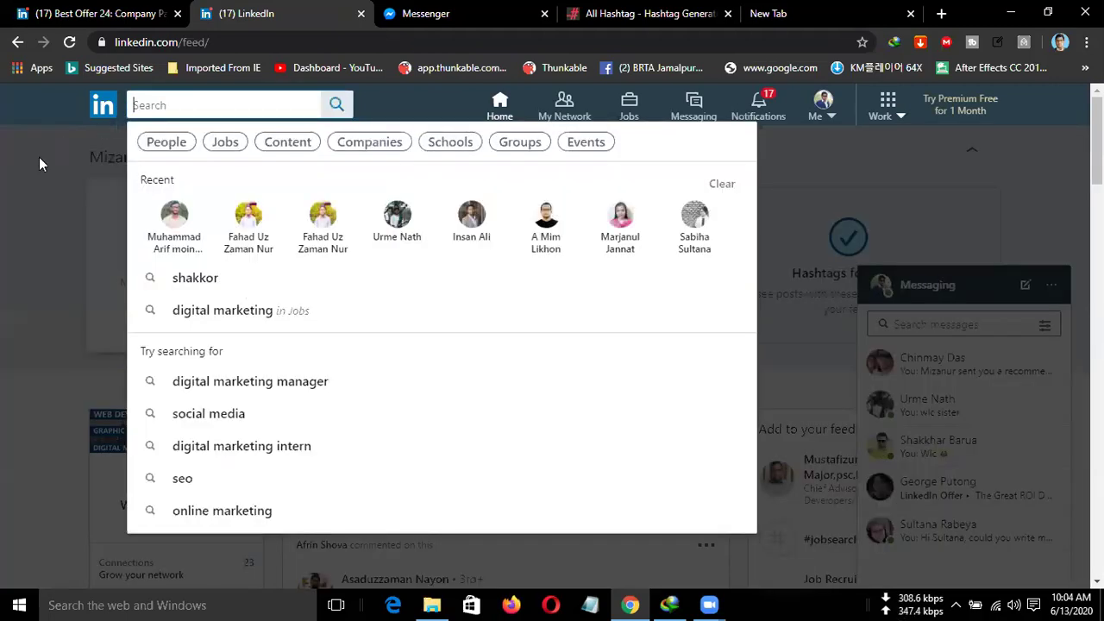
{"action": "left_click", "coordinate": [334, 106]}
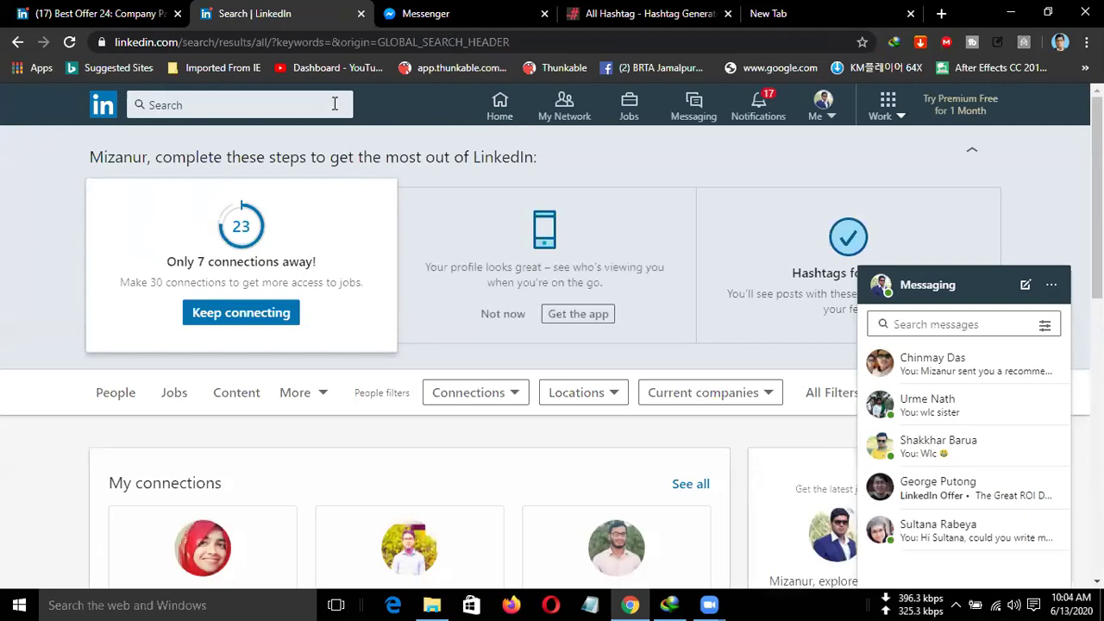
{"action": "left_click", "coordinate": [286, 107]}
{"action": "left_click", "coordinate": [337, 106]}
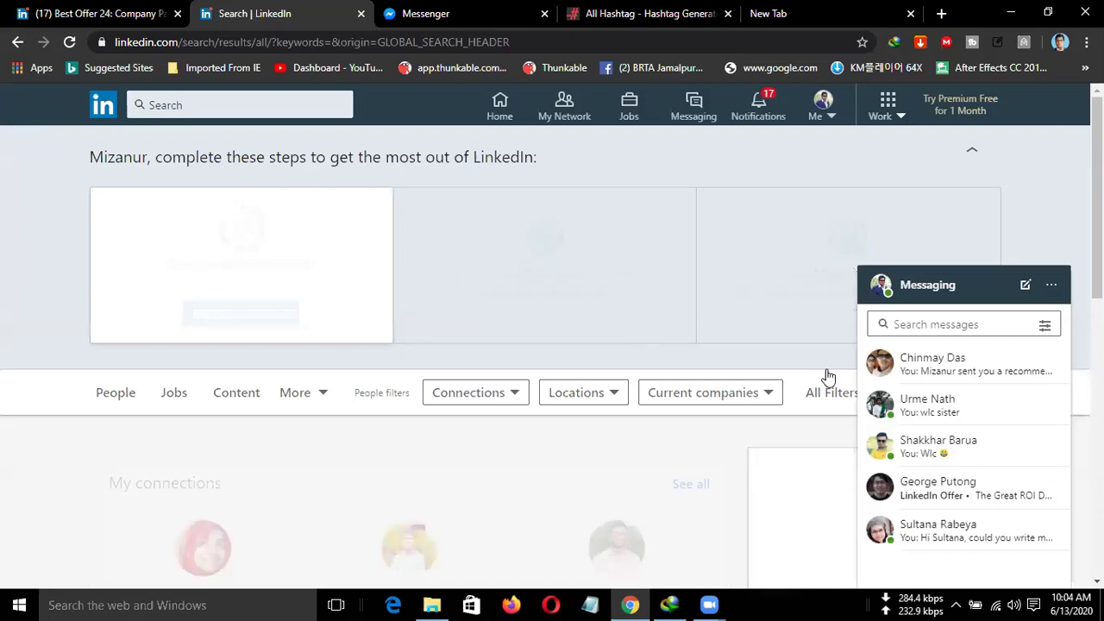
Collapse the Messaging panel and bring up All Filters for people.
{"action": "left_click", "coordinate": [991, 290]}
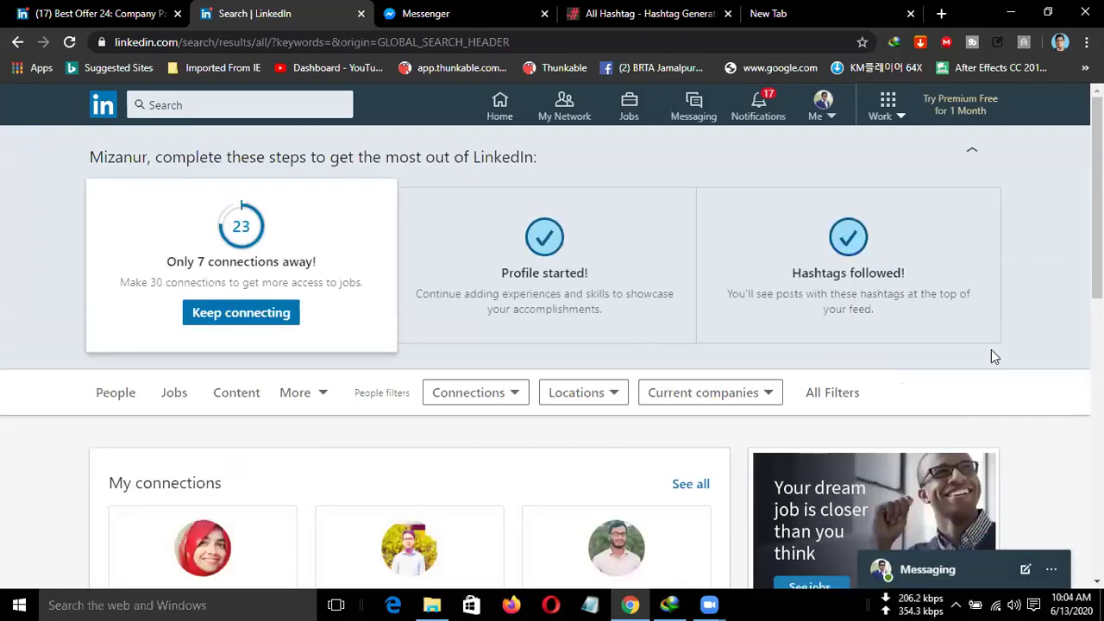
{"action": "scroll", "coordinate": [825, 404], "scroll_direction": "down", "scroll_amount": 1}
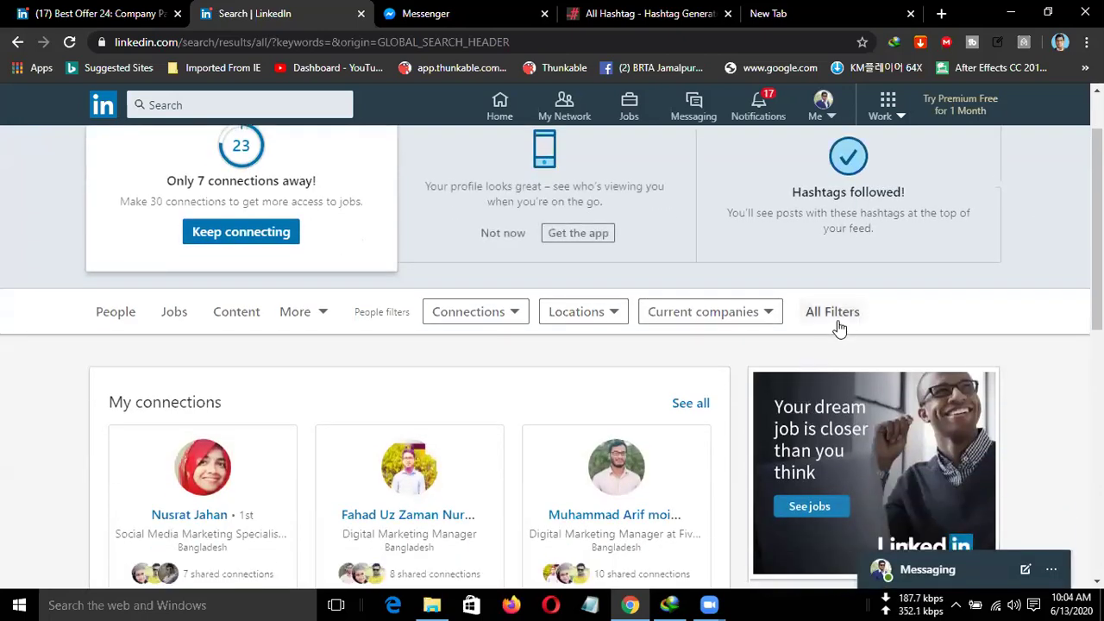
{"action": "left_click", "coordinate": [837, 317]}
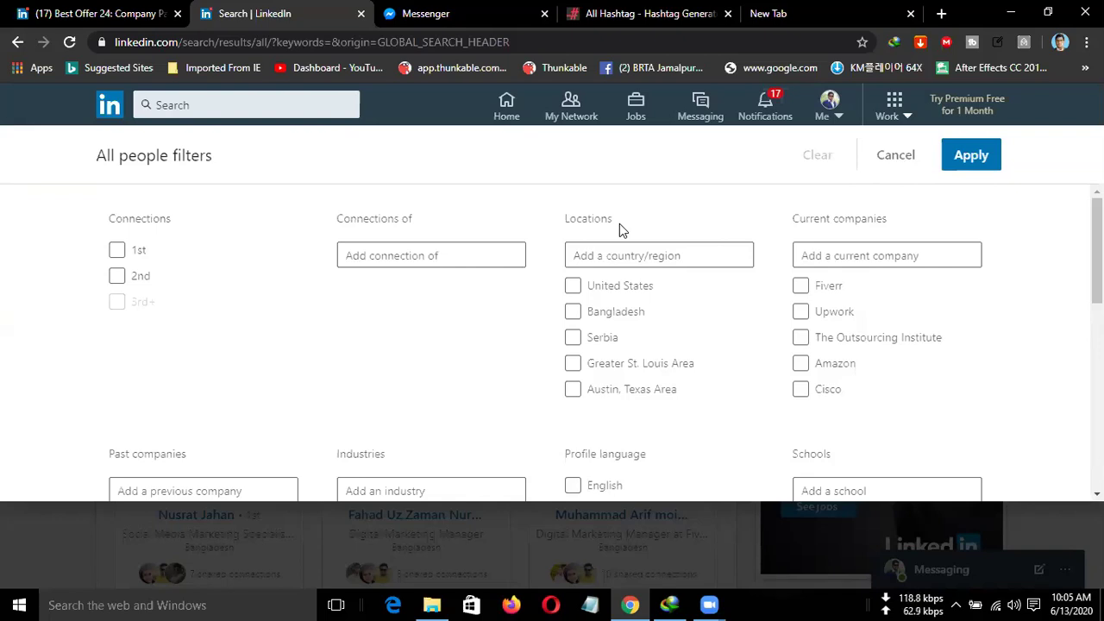
Check United States under Locations.
{"action": "left_click", "coordinate": [573, 286]}
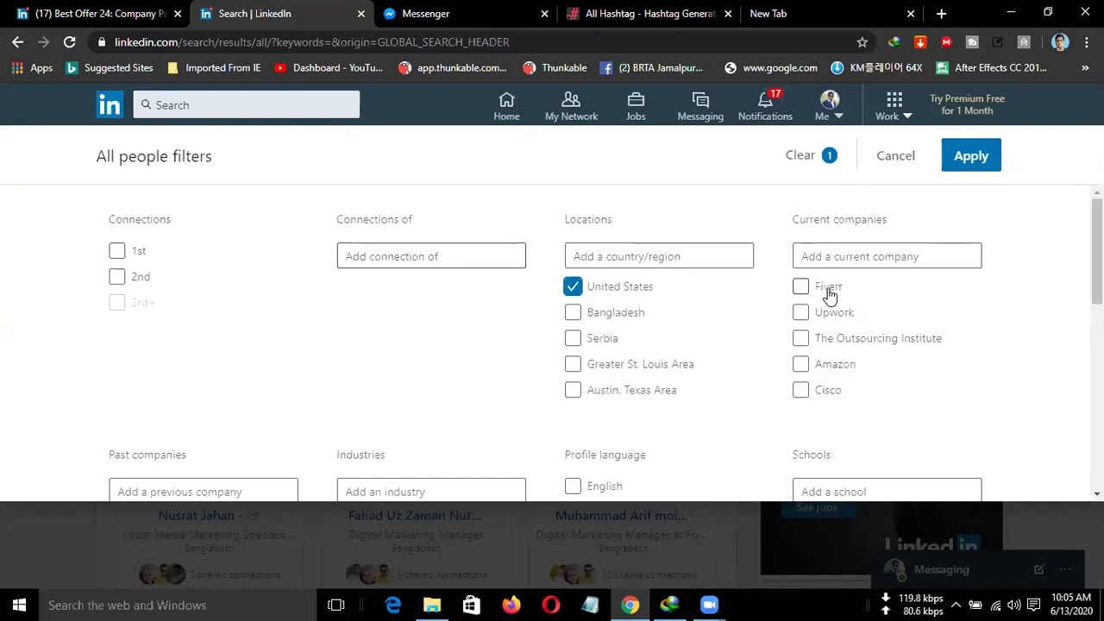
{"action": "scroll", "coordinate": [586, 394], "scroll_direction": "down", "scroll_amount": 2}
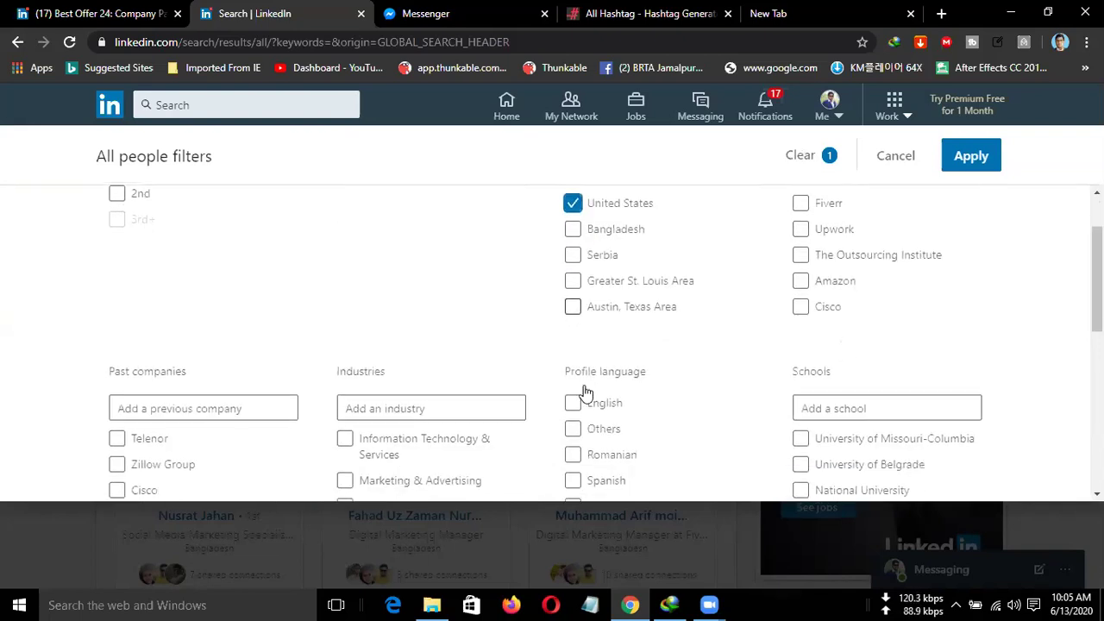
{"action": "scroll", "coordinate": [276, 333], "scroll_direction": "down", "scroll_amount": 1}
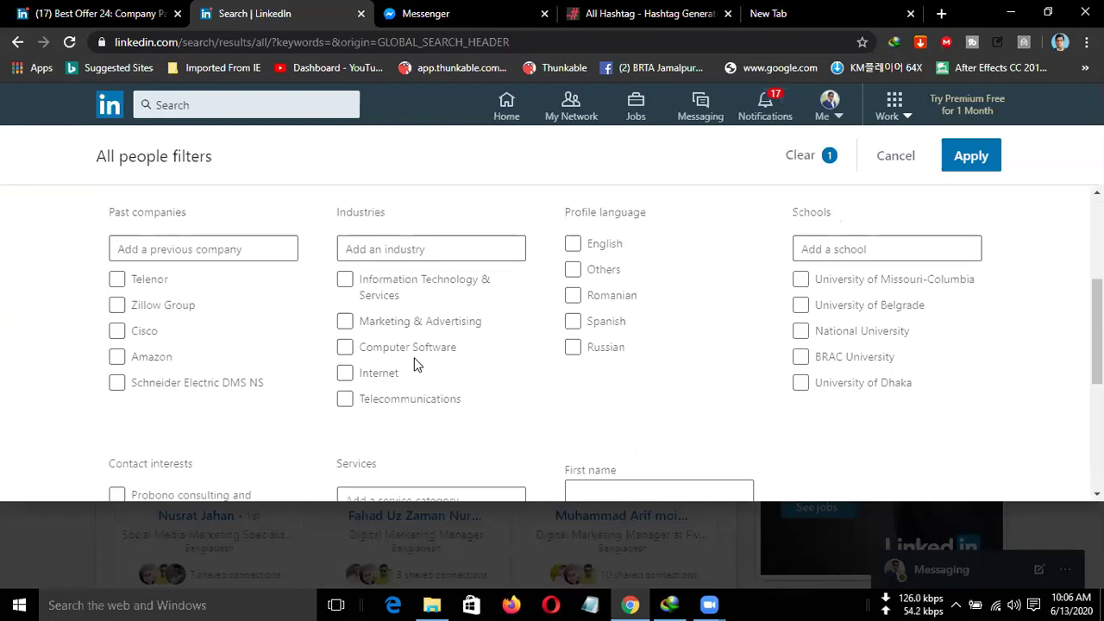
Search the industry field and add Restaurants as the industry filter.
{"action": "left_click", "coordinate": [377, 250]}
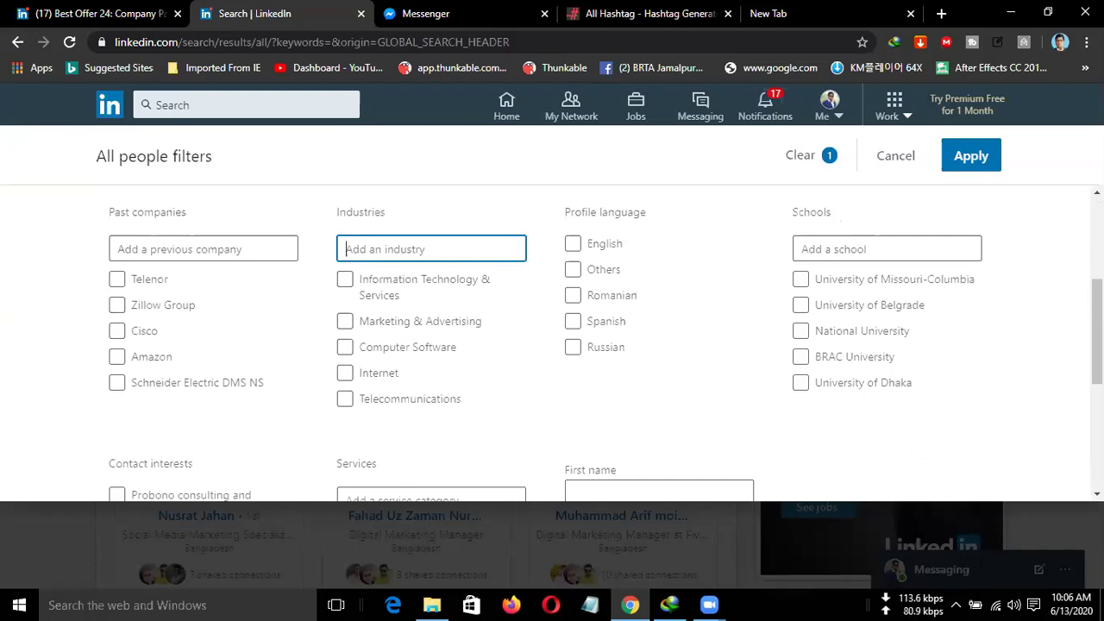
{"action": "type", "text": "sch"}
{"action": "type", "text": "ool"}
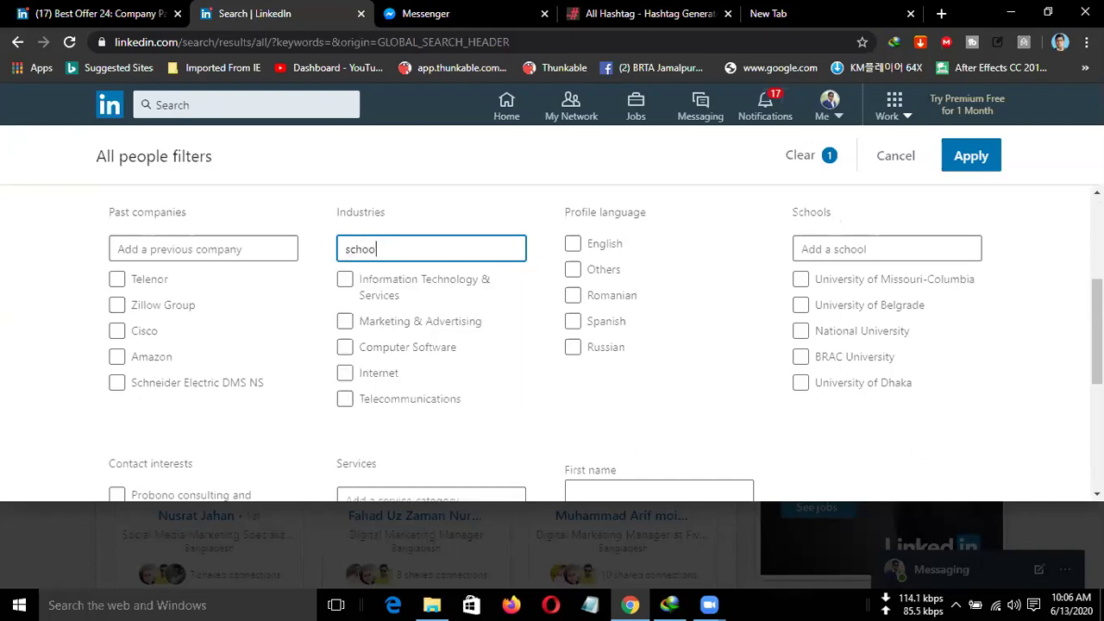
{"action": "key", "text": "BackSpace"}
{"action": "key", "text": "BackSpace"}
{"action": "key", "text": "BackSpace"}
{"action": "key", "text": "BackSpace"}
{"action": "key", "text": "BackSpace"}
{"action": "key", "text": "BackSpace"}
{"action": "type", "text": "res"}
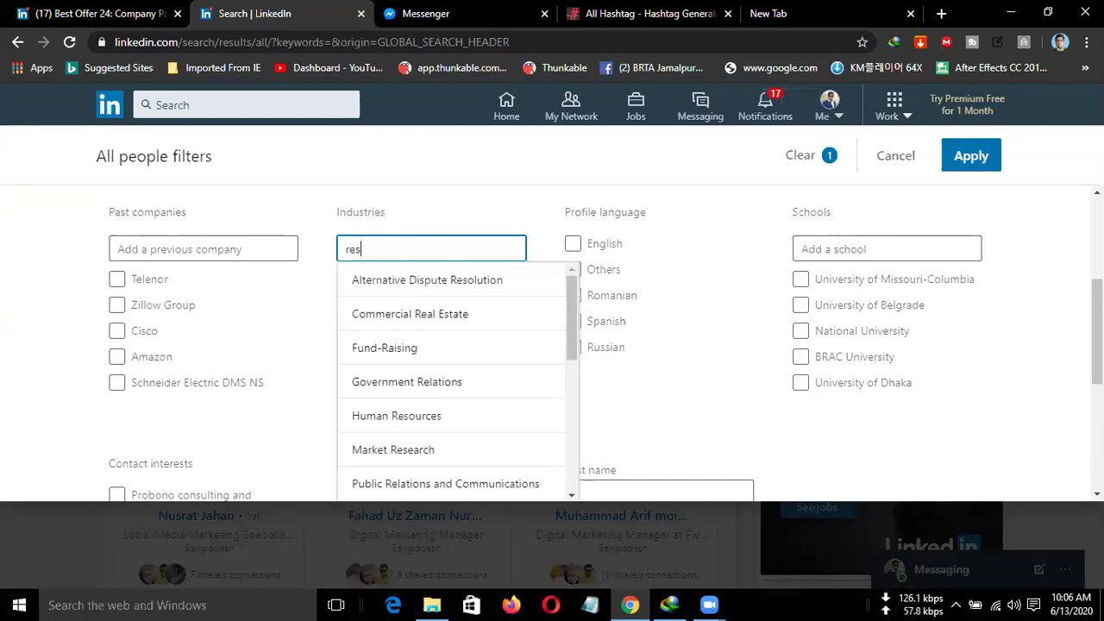
{"action": "type", "text": "tur"}
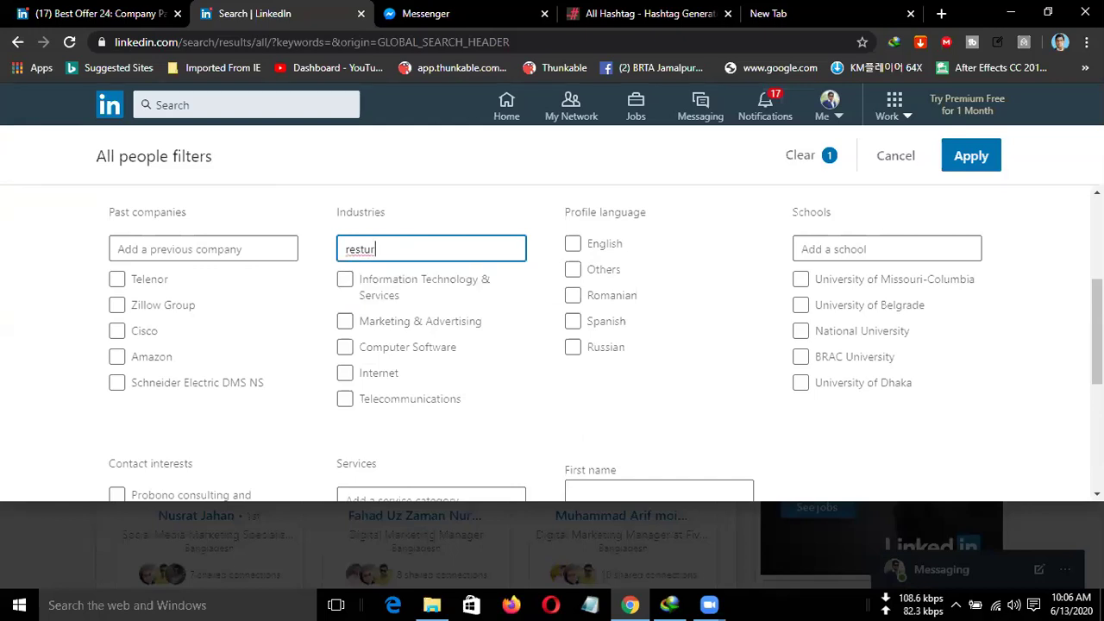
{"action": "key", "text": "BackSpace"}
{"action": "key", "text": "BackSpace"}
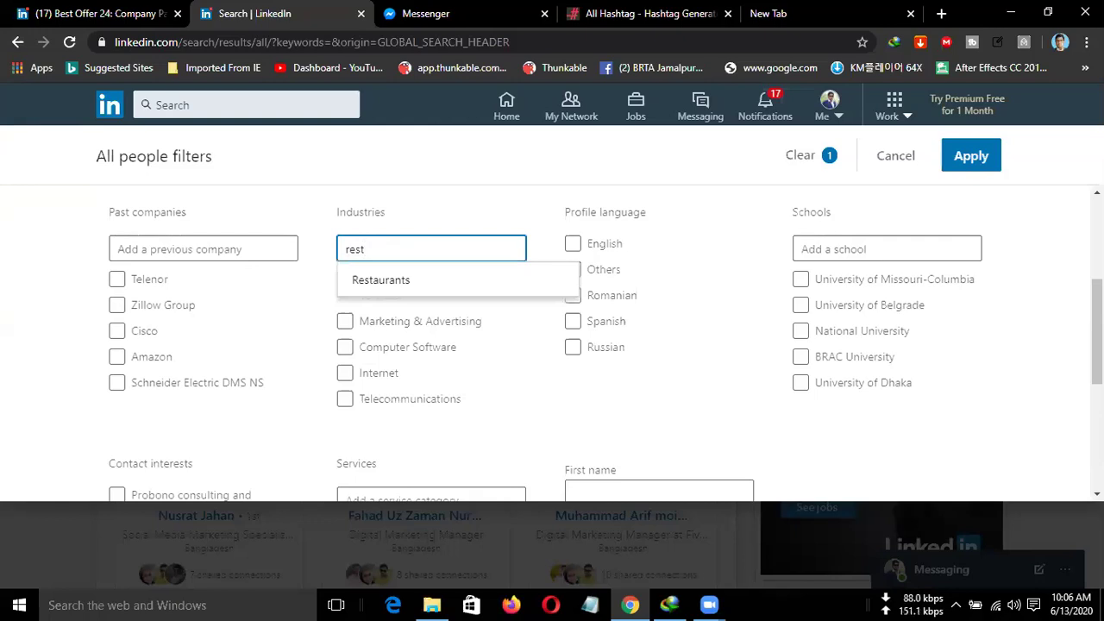
{"action": "left_click", "coordinate": [427, 283]}
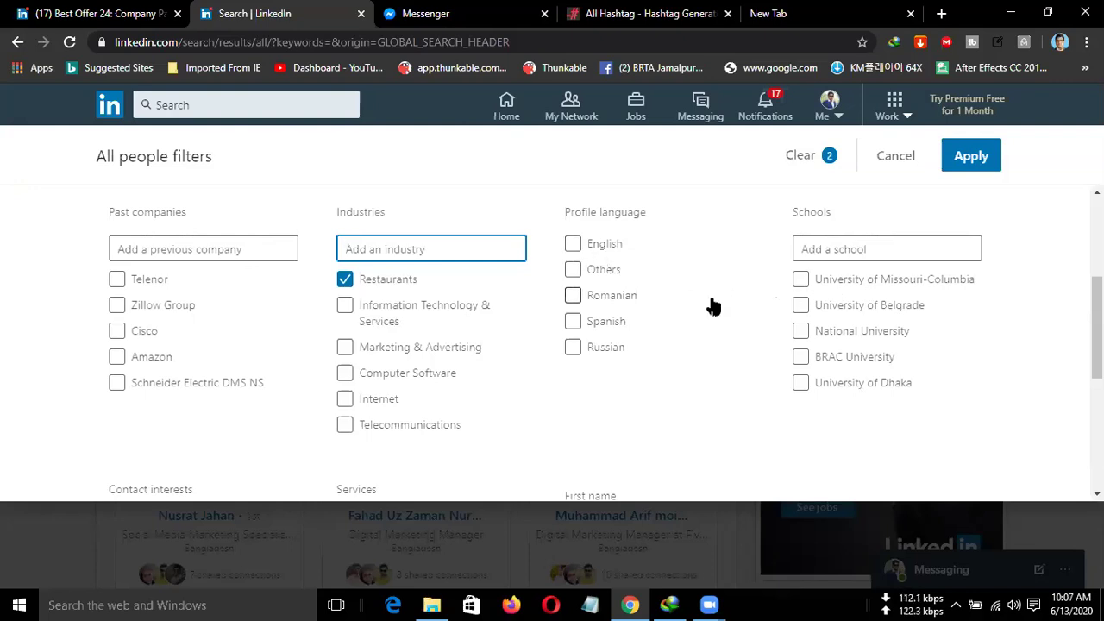
Scroll through the filters panel, focusing the First name field and highlighting the All people heading.
{"action": "scroll", "coordinate": [712, 307], "scroll_direction": "down", "scroll_amount": 1}
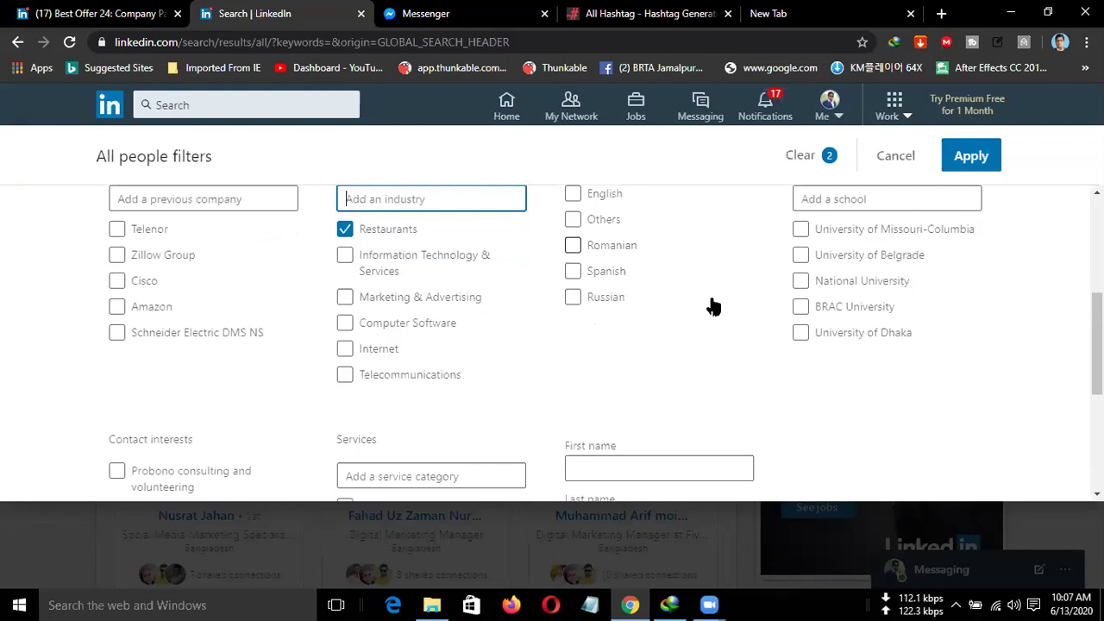
{"action": "scroll", "coordinate": [713, 306], "scroll_direction": "down", "scroll_amount": 1}
{"action": "scroll", "coordinate": [709, 297], "scroll_direction": "up", "scroll_amount": 2}
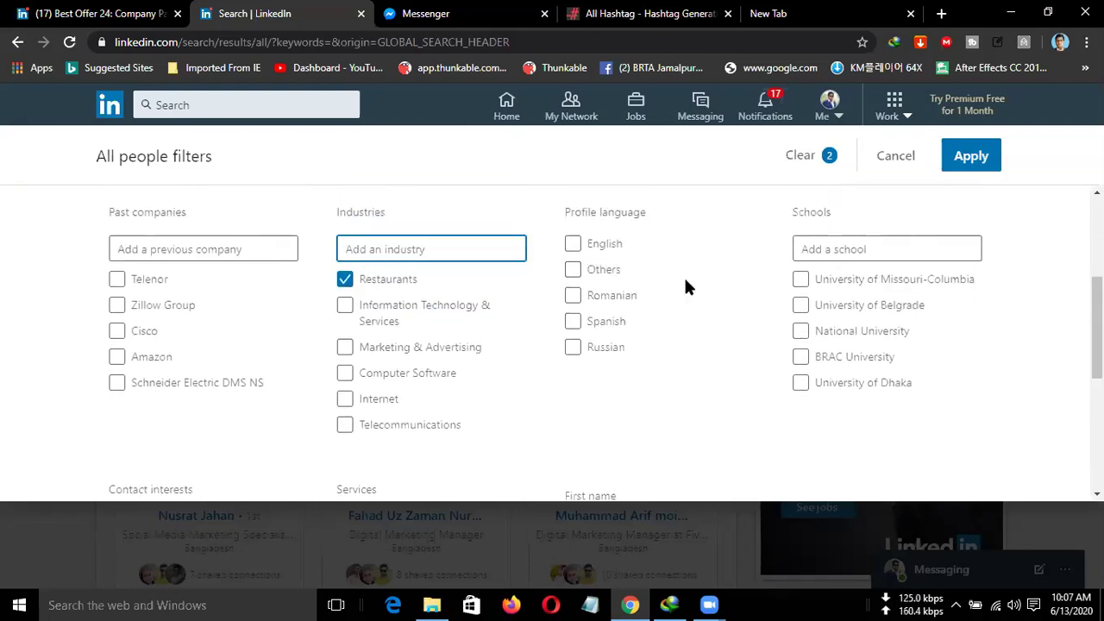
{"action": "scroll", "coordinate": [685, 280], "scroll_direction": "down", "scroll_amount": 3}
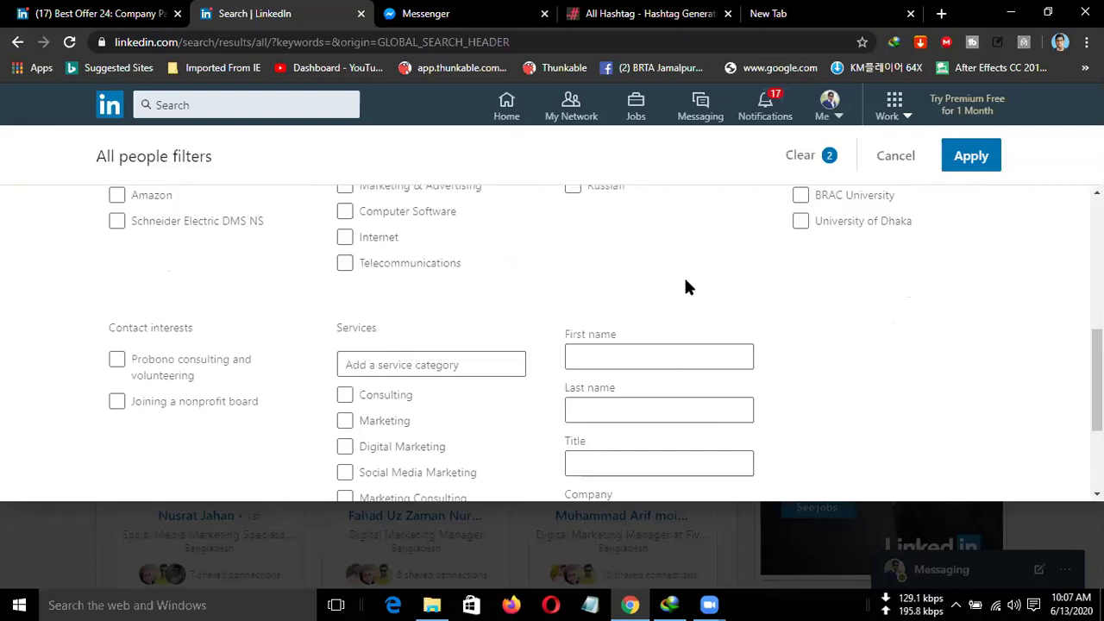
{"action": "scroll", "coordinate": [686, 280], "scroll_direction": "down", "scroll_amount": 1}
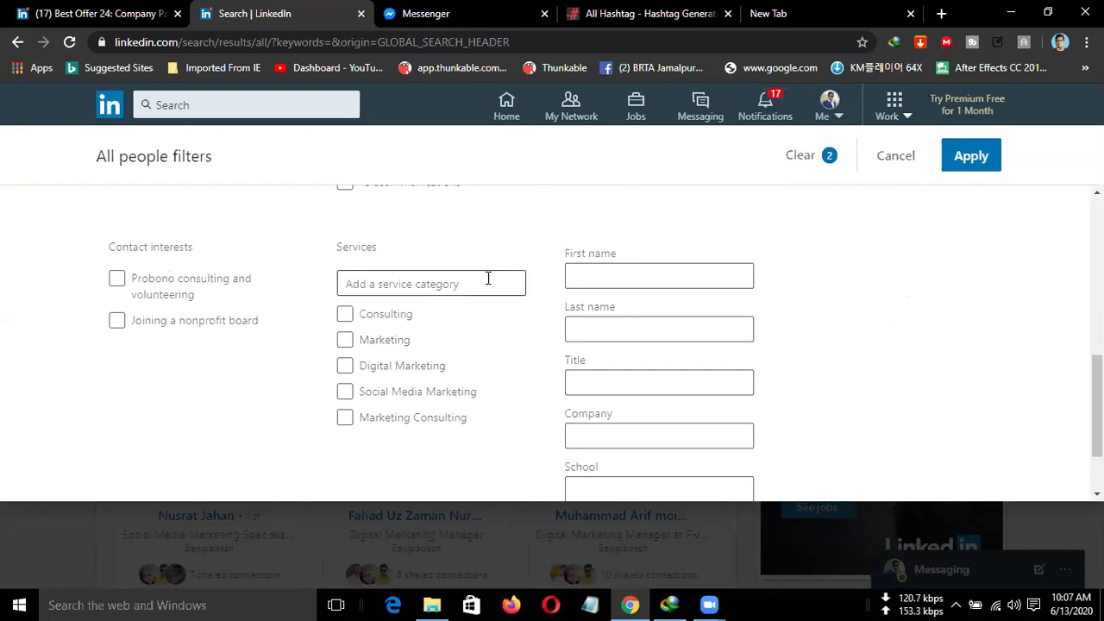
{"action": "left_click", "coordinate": [567, 279]}
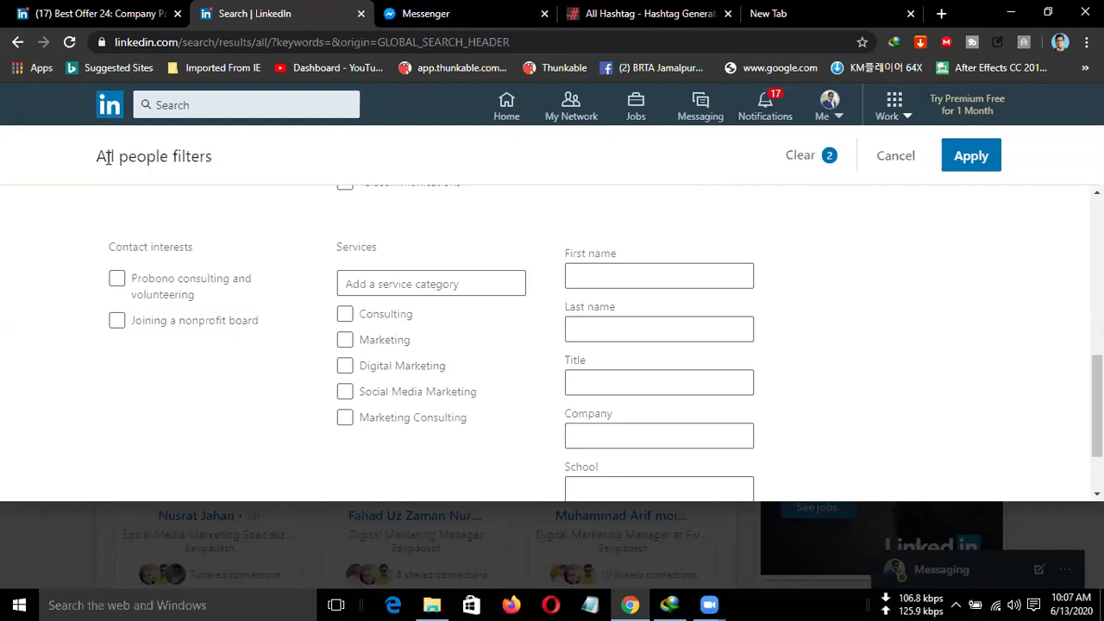
{"action": "left_click_drag", "start_coordinate": [97, 156], "coordinate": [169, 156]}
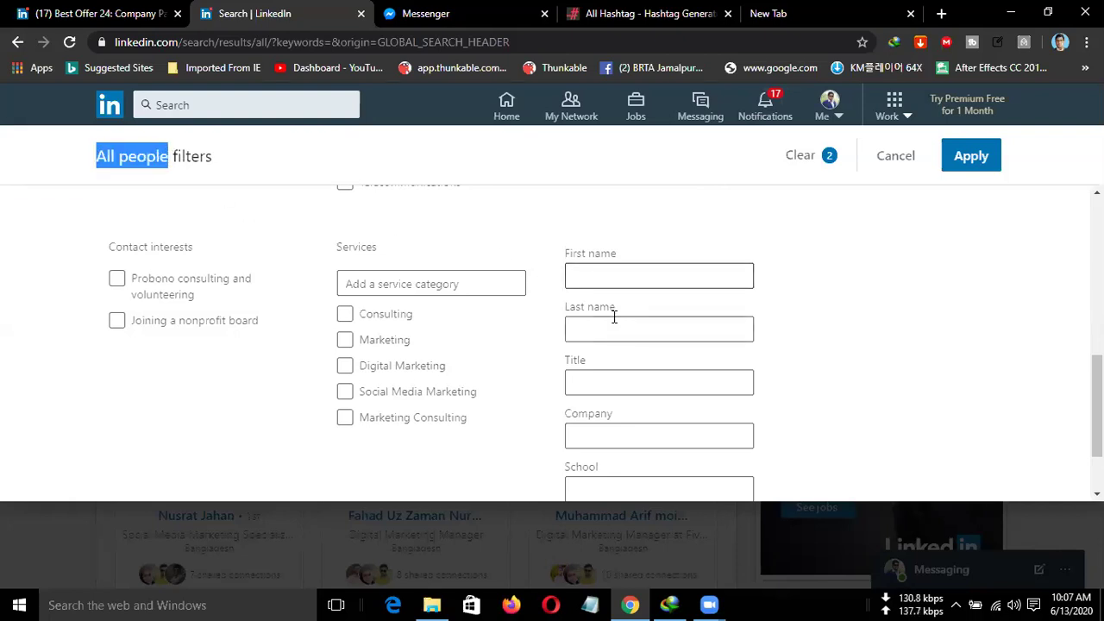
{"action": "scroll", "coordinate": [601, 373], "scroll_direction": "down", "scroll_amount": 1}
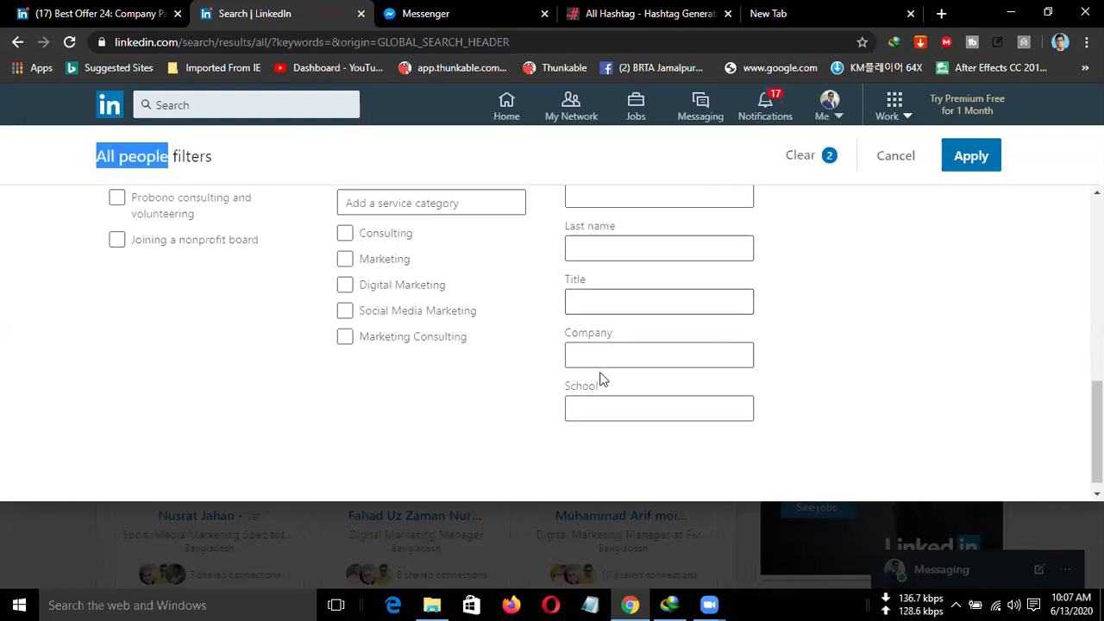
{"action": "scroll", "coordinate": [601, 376], "scroll_direction": "up", "scroll_amount": 1}
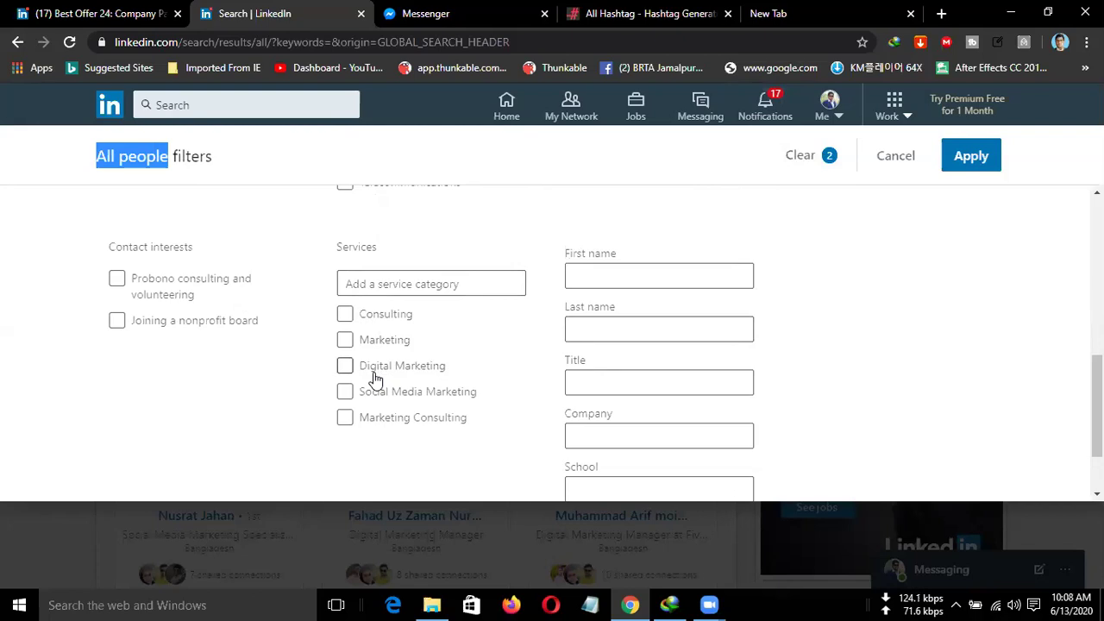
Enter 'owner' as the Title filter and apply all filters.
{"action": "left_click", "coordinate": [615, 377]}
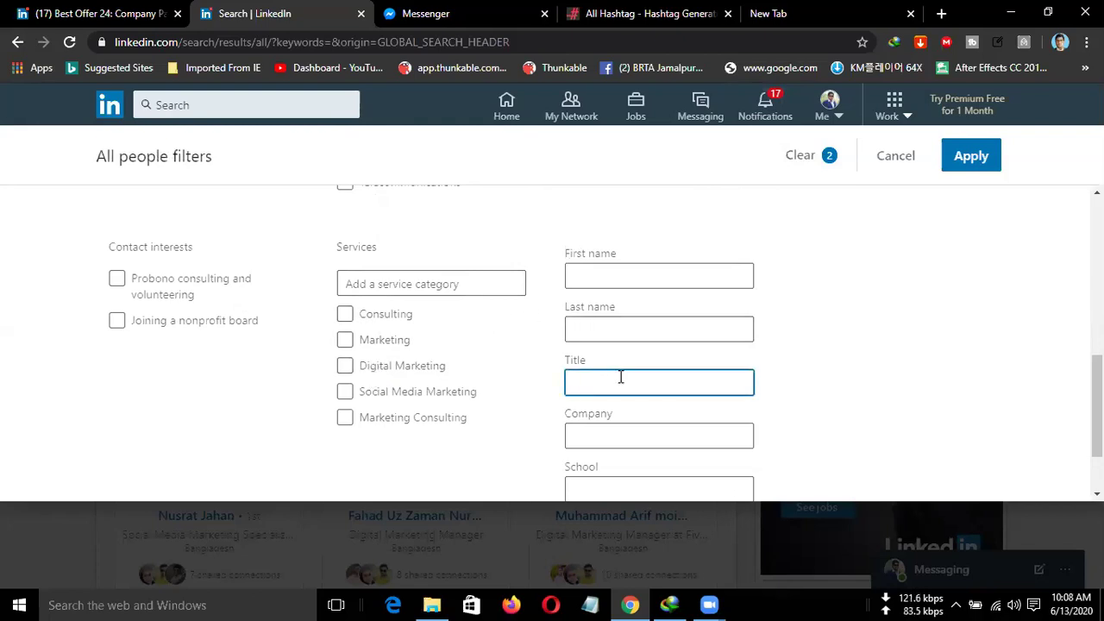
{"action": "type", "text": "owner"}
{"action": "left_click", "coordinate": [638, 439]}
{"action": "left_click", "coordinate": [649, 385]}
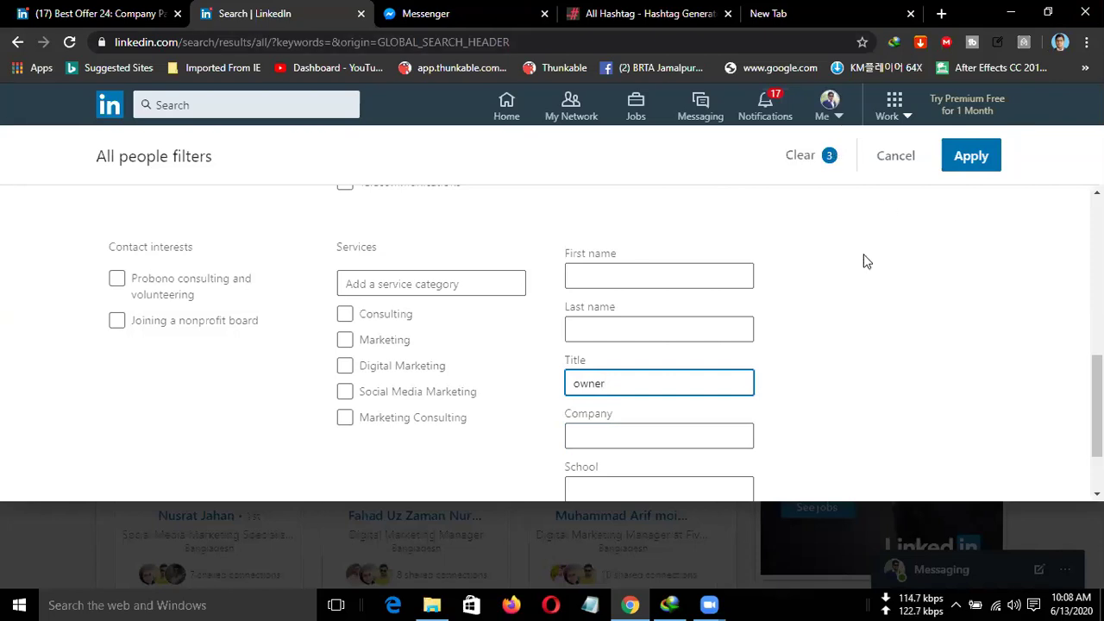
{"action": "key", "text": "Return"}
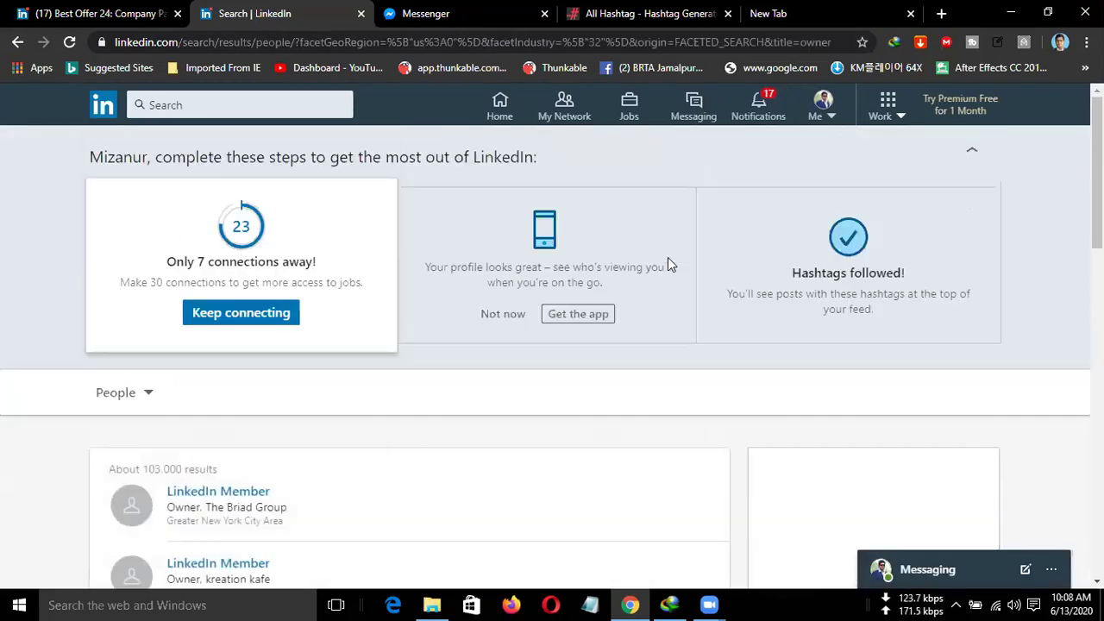
{"action": "scroll", "coordinate": [647, 376], "scroll_direction": "down", "scroll_amount": 2}
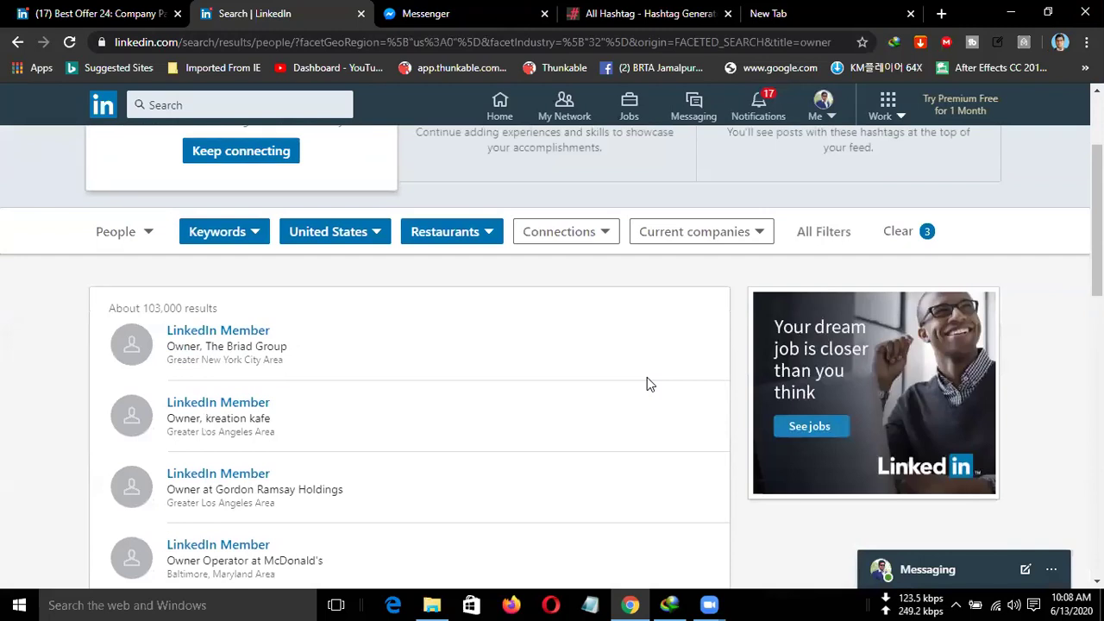
{"action": "scroll", "coordinate": [651, 384], "scroll_direction": "down", "scroll_amount": 1}
{"action": "scroll", "coordinate": [650, 382], "scroll_direction": "down", "scroll_amount": 2}
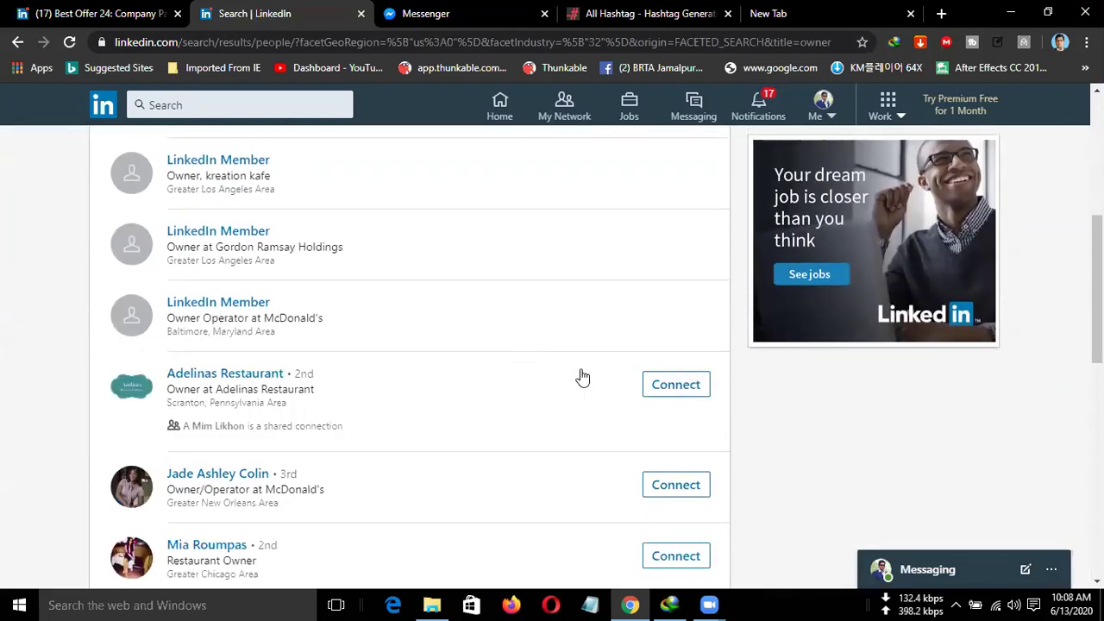
{"action": "scroll", "coordinate": [678, 390], "scroll_direction": "down", "scroll_amount": 1}
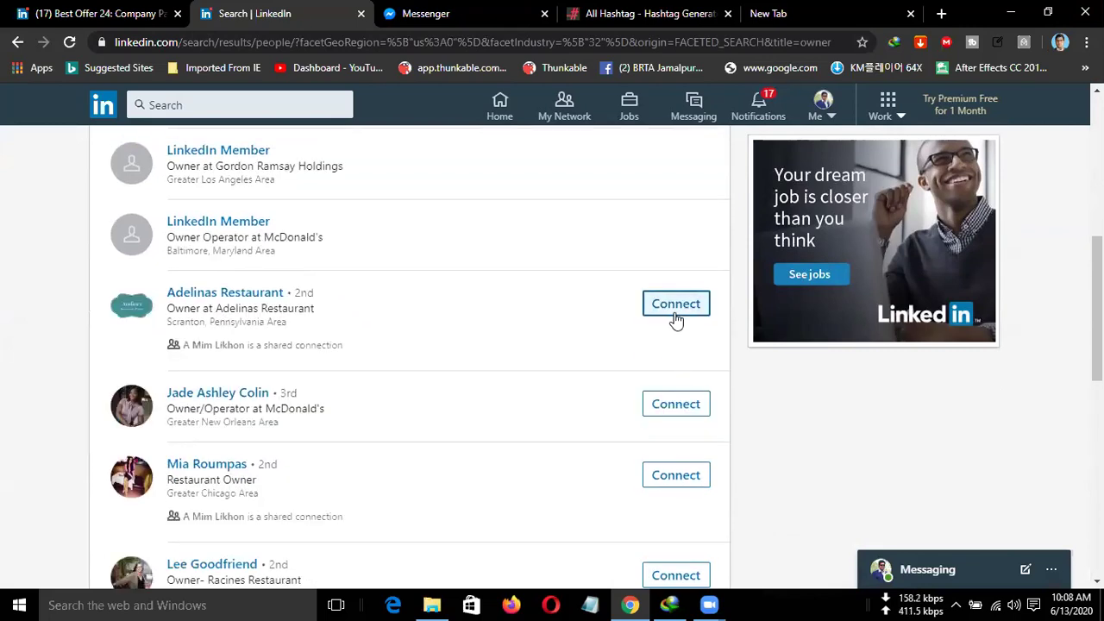
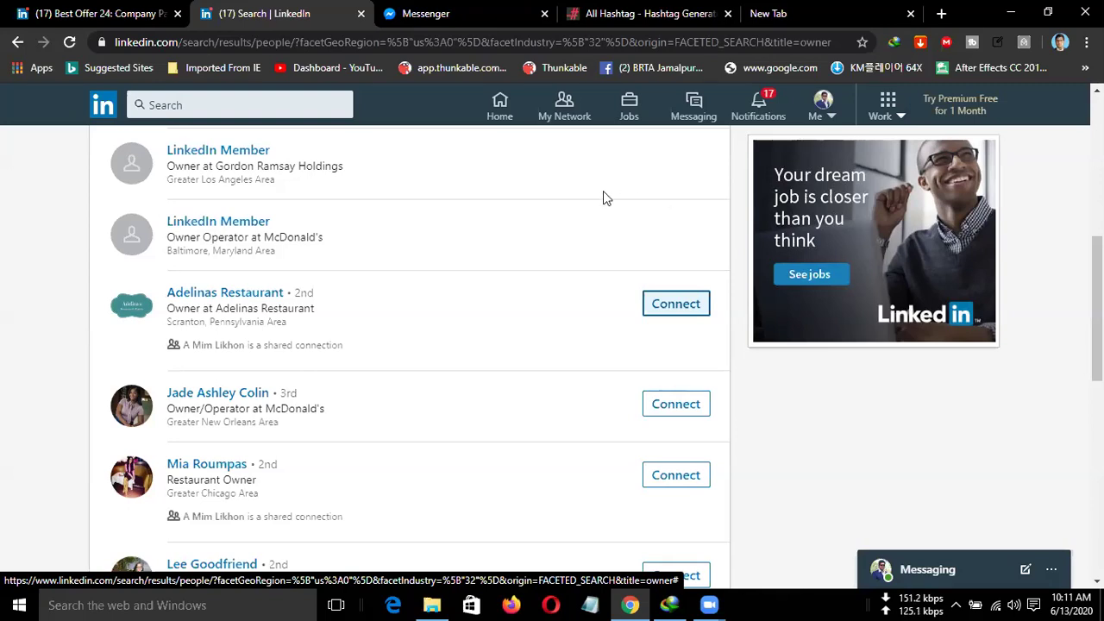
Open Adelinas Restaurant and three other restaurant owners' LinkedIn profiles in new tabs, then view Adelinas.
{"action": "scroll", "coordinate": [294, 233], "scroll_direction": "up", "scroll_amount": 1}
{"action": "scroll", "coordinate": [294, 233], "scroll_direction": "up", "scroll_amount": 1}
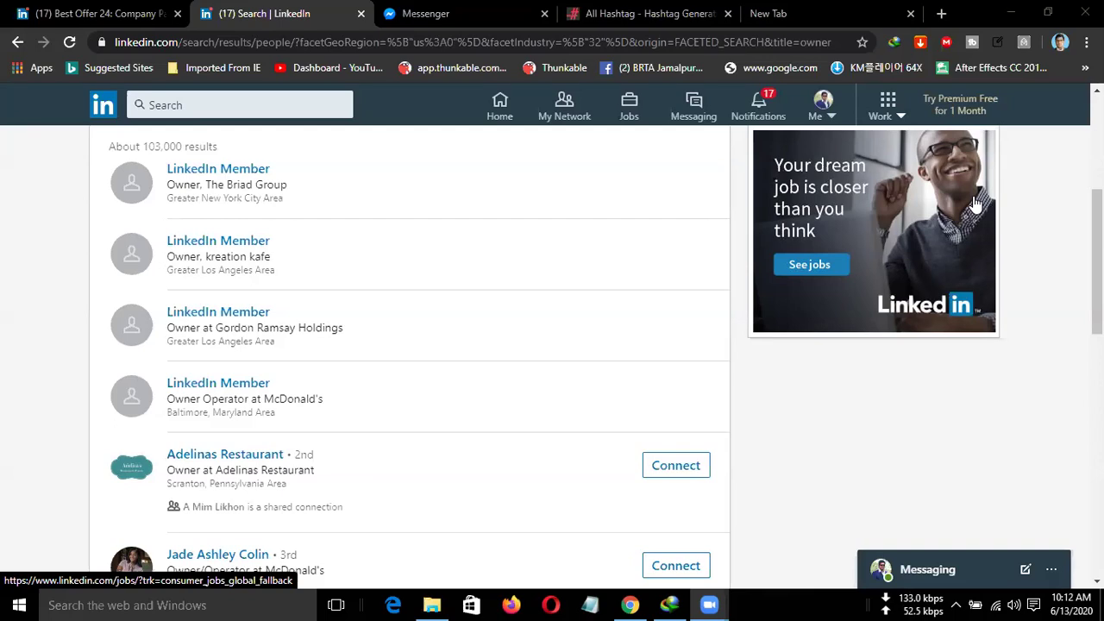
{"action": "scroll", "coordinate": [682, 248], "scroll_direction": "up", "scroll_amount": 3}
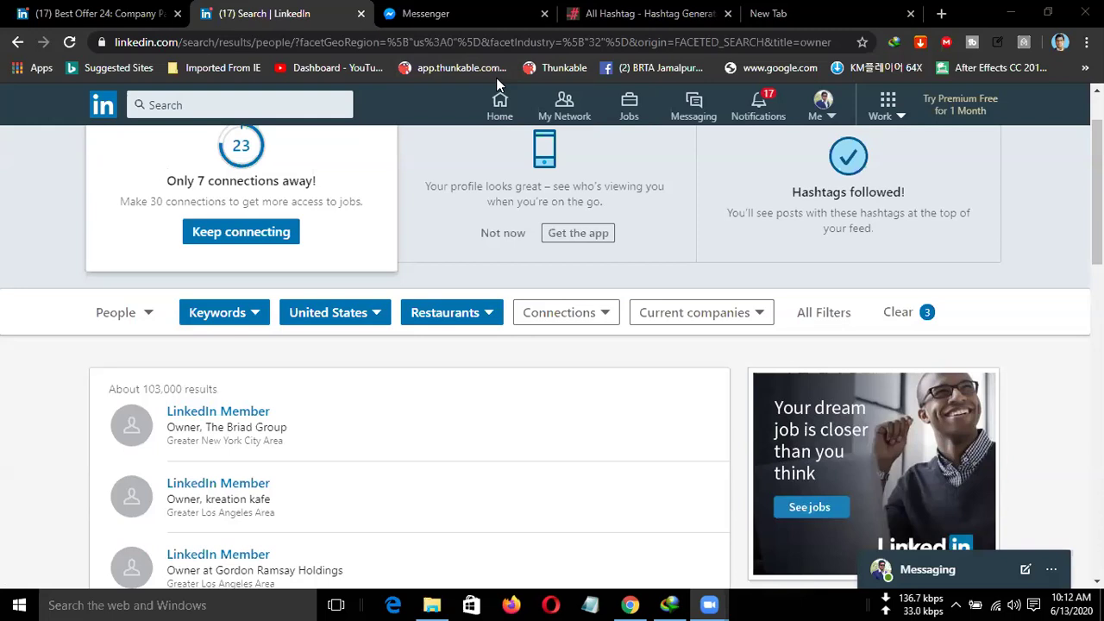
{"action": "scroll", "coordinate": [349, 377], "scroll_direction": "down", "scroll_amount": 5}
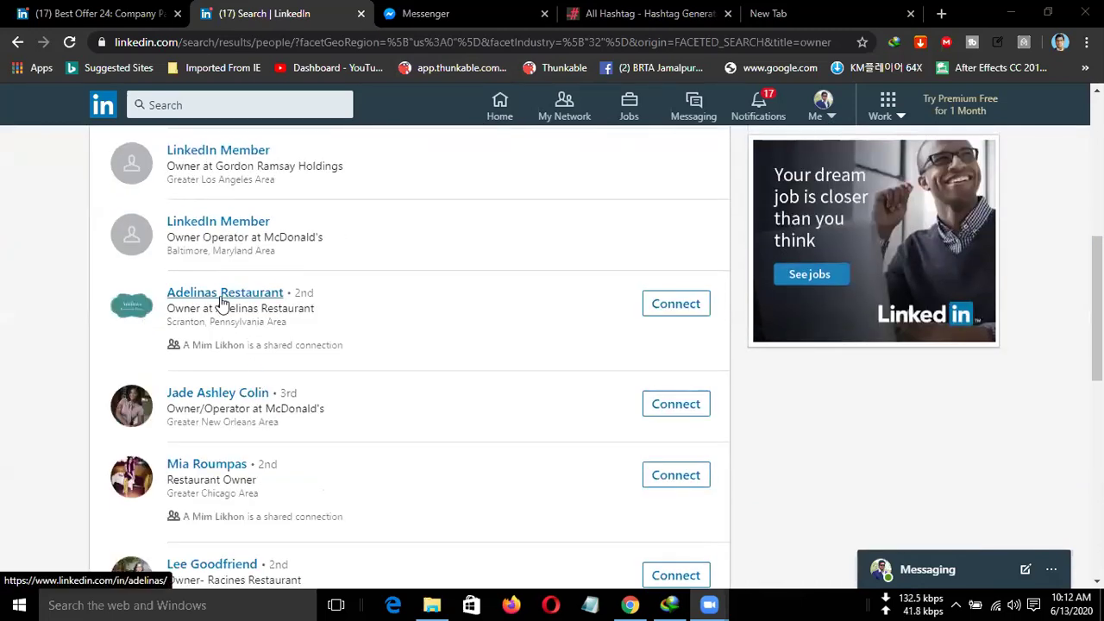
{"action": "middle_click", "coordinate": [222, 302]}
{"action": "middle_click", "coordinate": [229, 394]}
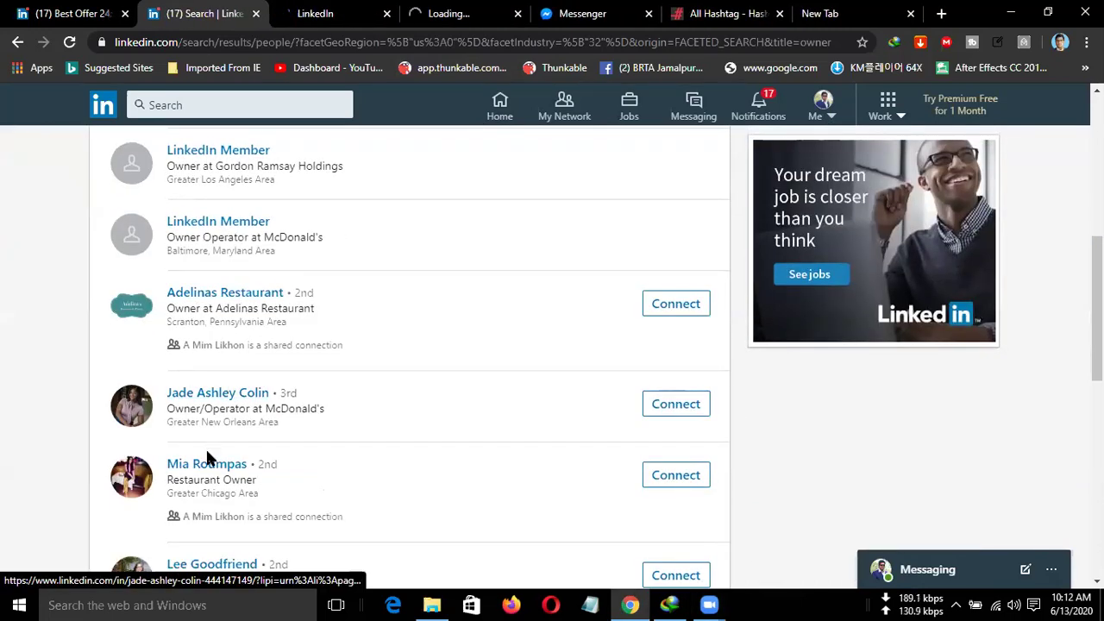
{"action": "middle_click", "coordinate": [207, 463]}
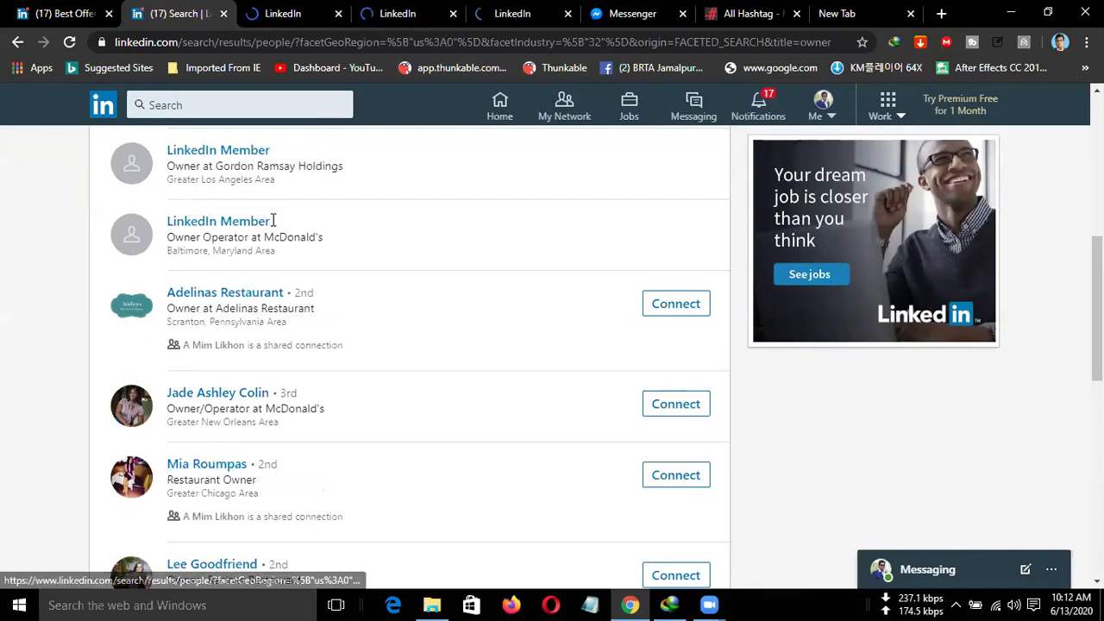
{"action": "middle_click", "coordinate": [195, 565]}
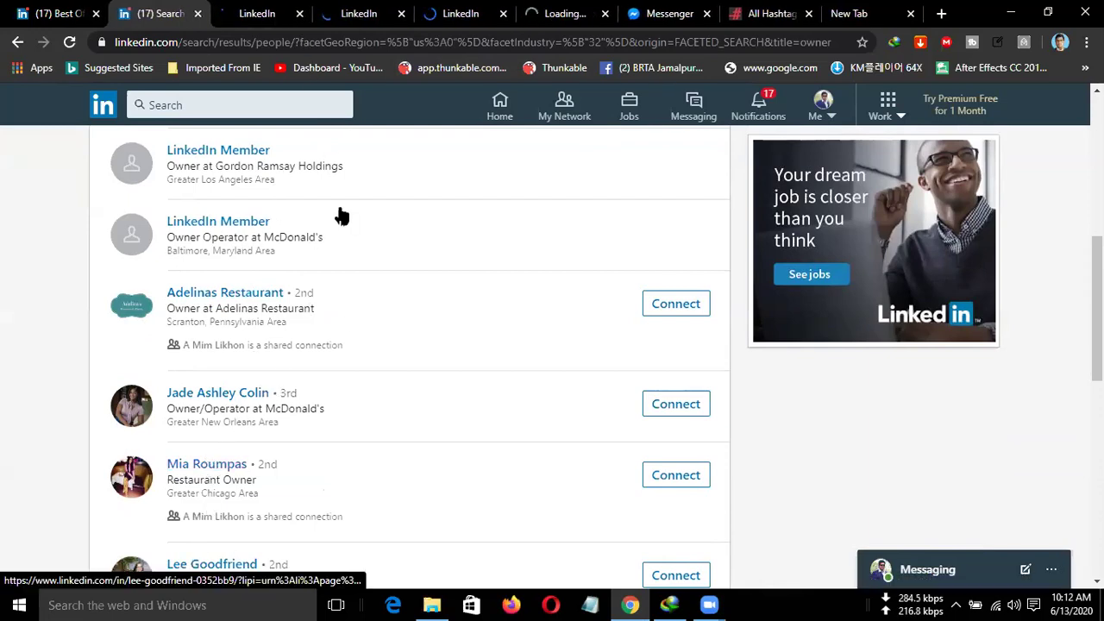
{"action": "left_click", "coordinate": [261, 11]}
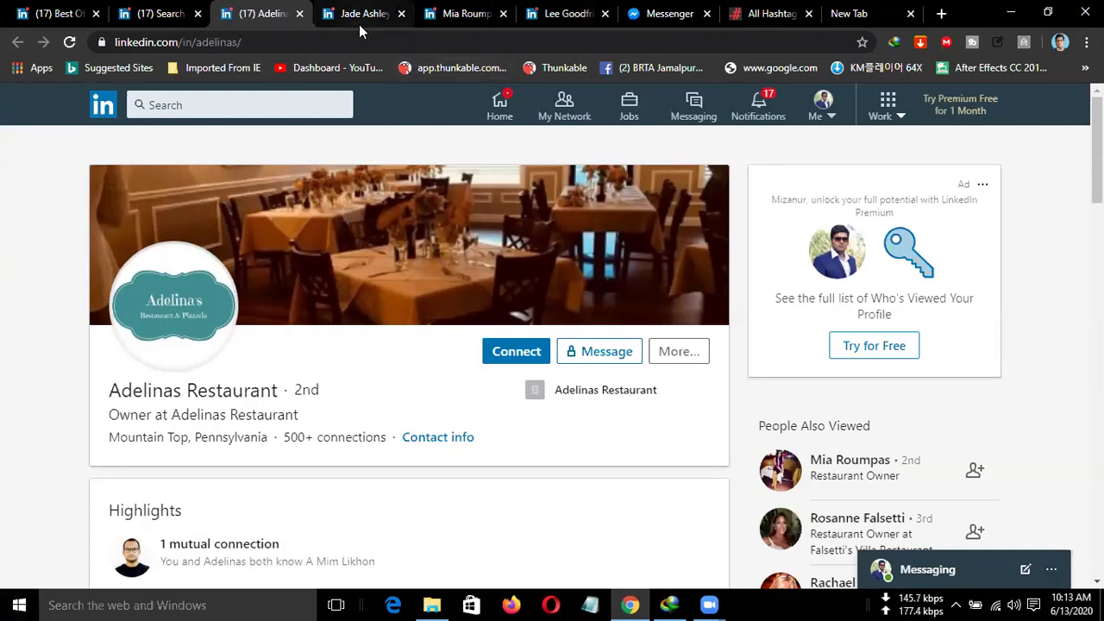
Open Google Sheets in a new tab from Gmail's Google apps grid.
{"action": "key", "text": "ctrl+9"}
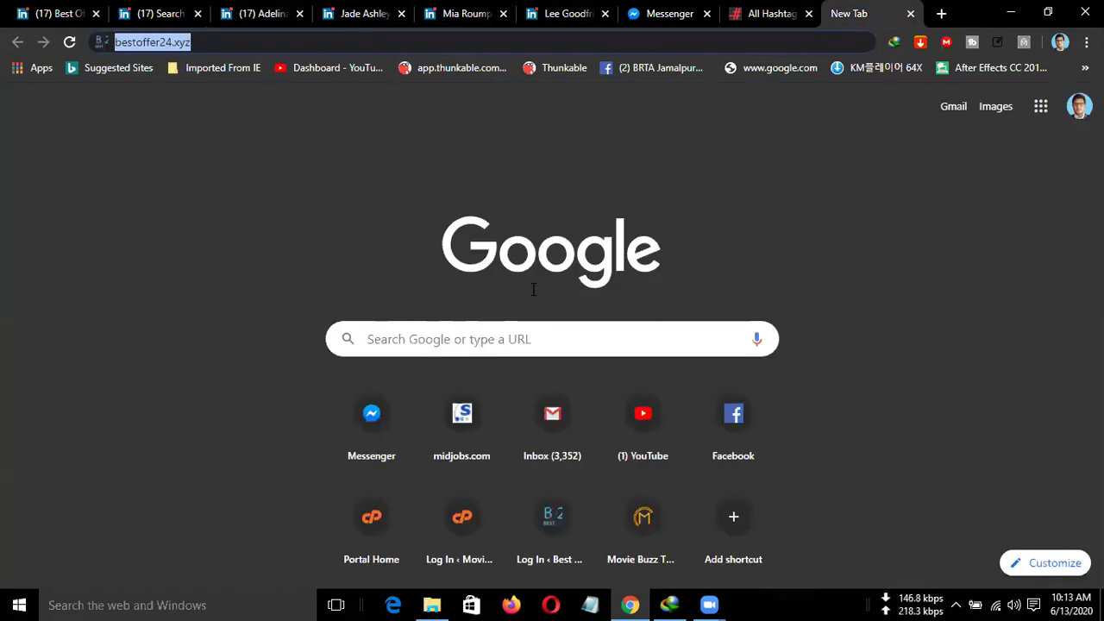
{"action": "left_click", "coordinate": [553, 435]}
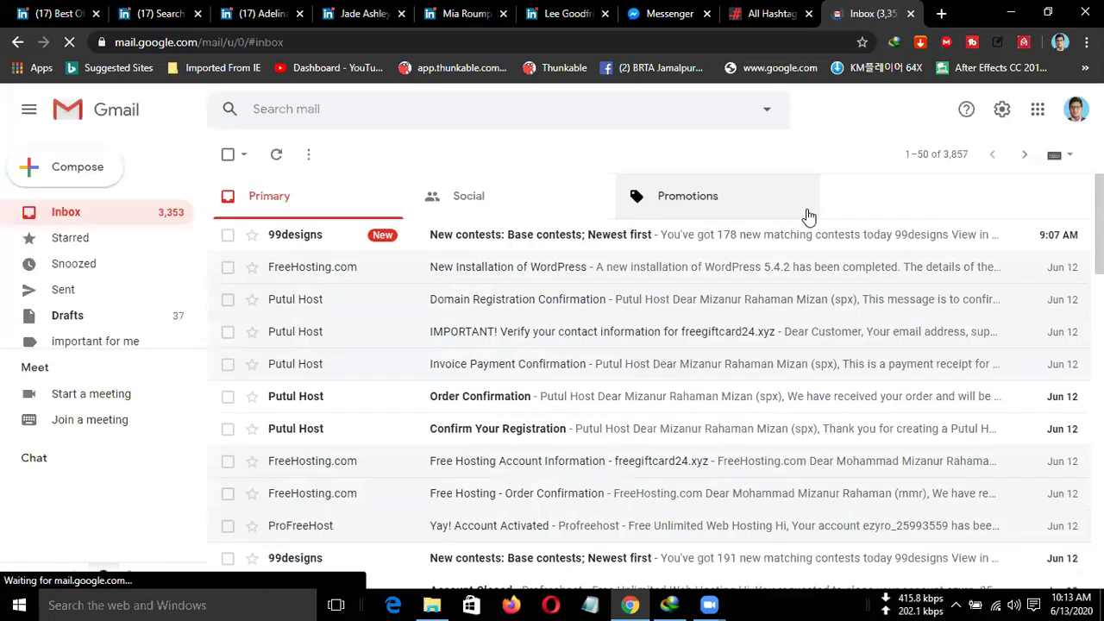
{"action": "left_click", "coordinate": [1032, 126]}
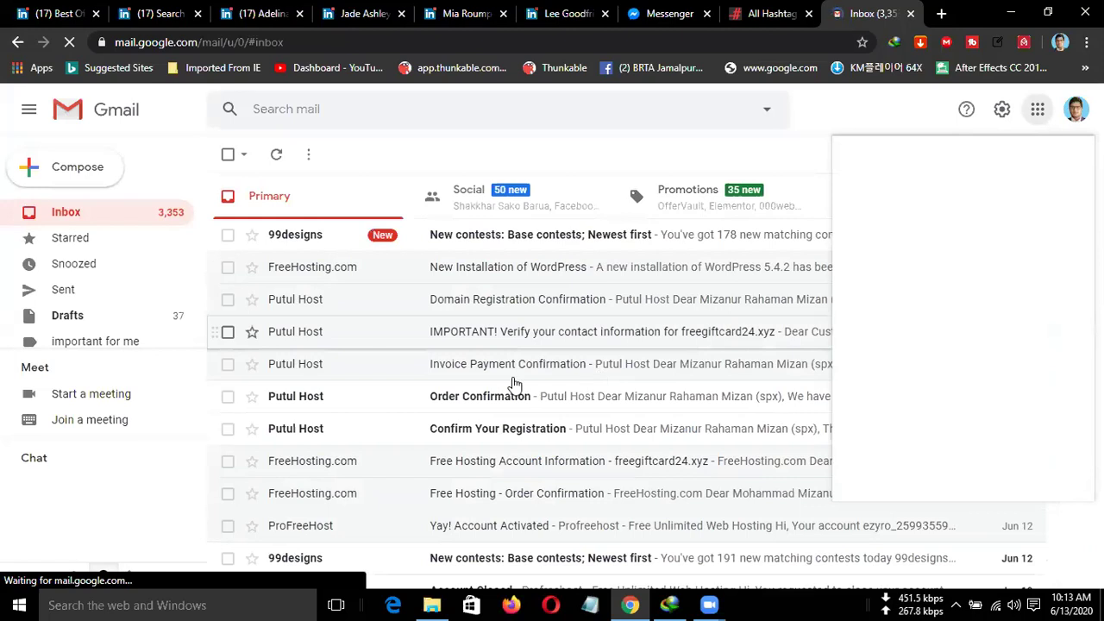
{"action": "scroll", "coordinate": [1005, 366], "scroll_direction": "down", "scroll_amount": 3}
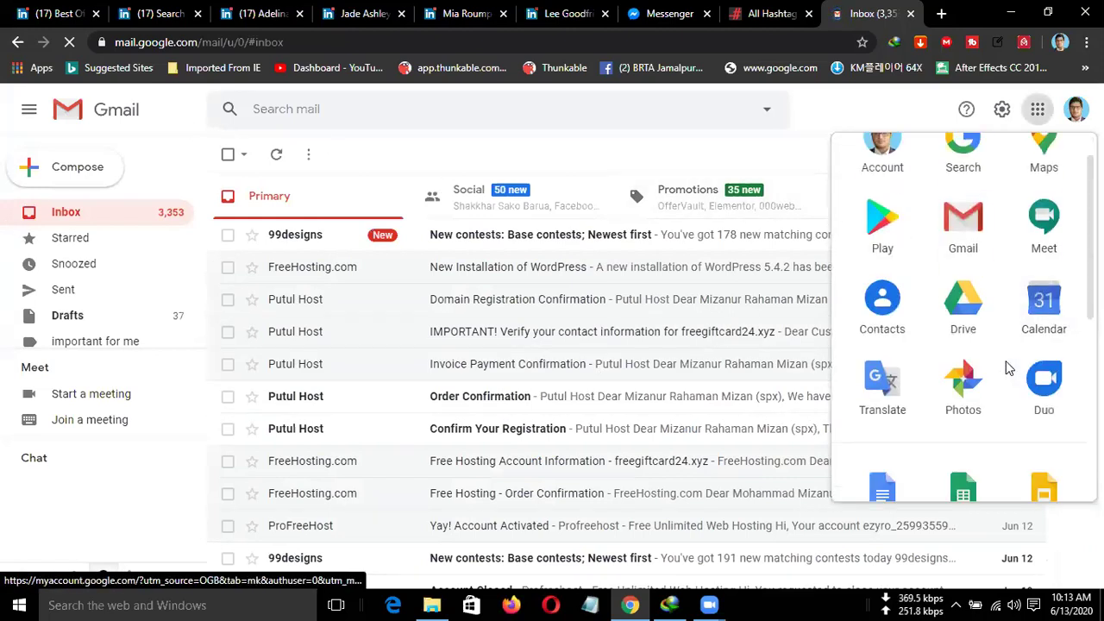
{"action": "scroll", "coordinate": [963, 414], "scroll_direction": "down", "scroll_amount": 1}
{"action": "left_click", "coordinate": [966, 394]}
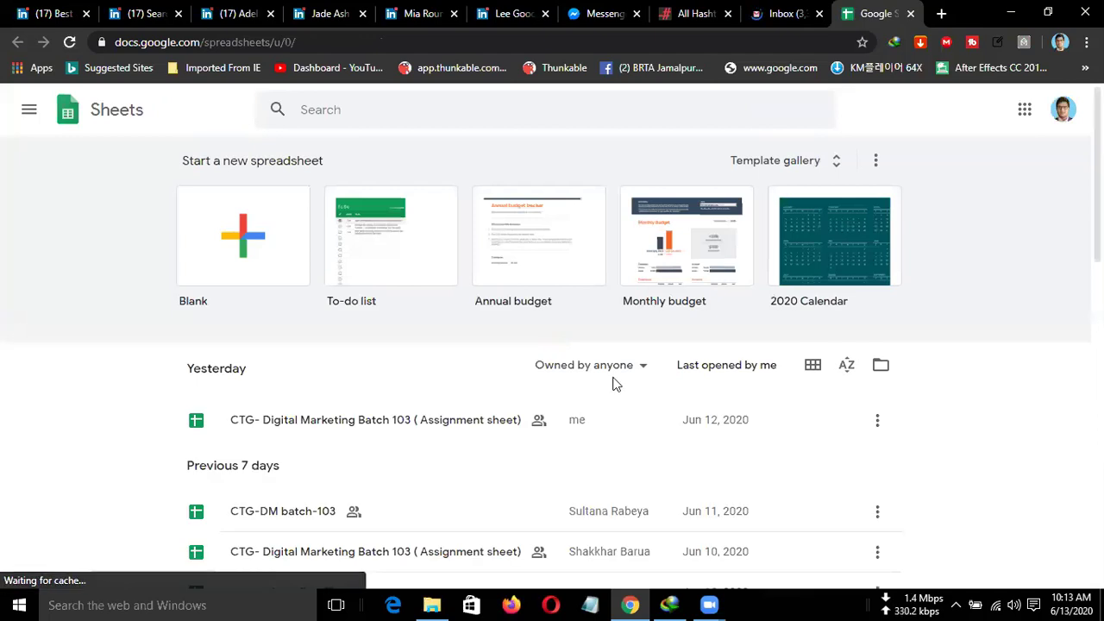
Create a new blank spreadsheet from the Start a new spreadsheet templates.
{"action": "left_click", "coordinate": [279, 267]}
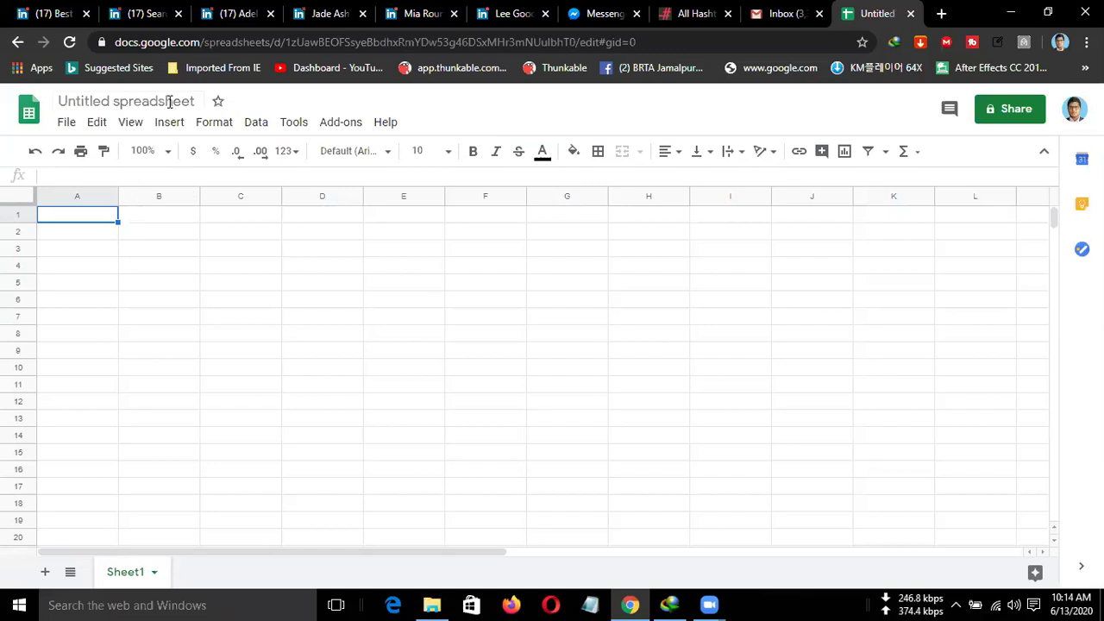
Rename the Untitled spreadsheet to 'Linkedin connect'.
{"action": "left_click", "coordinate": [200, 103]}
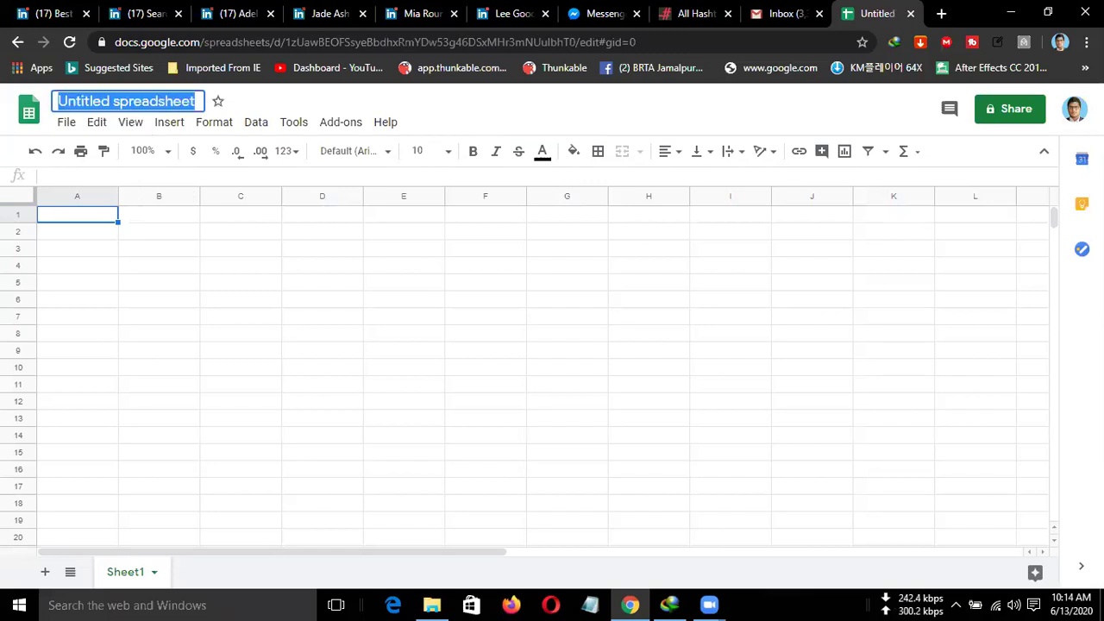
{"action": "type", "text": "Linked"}
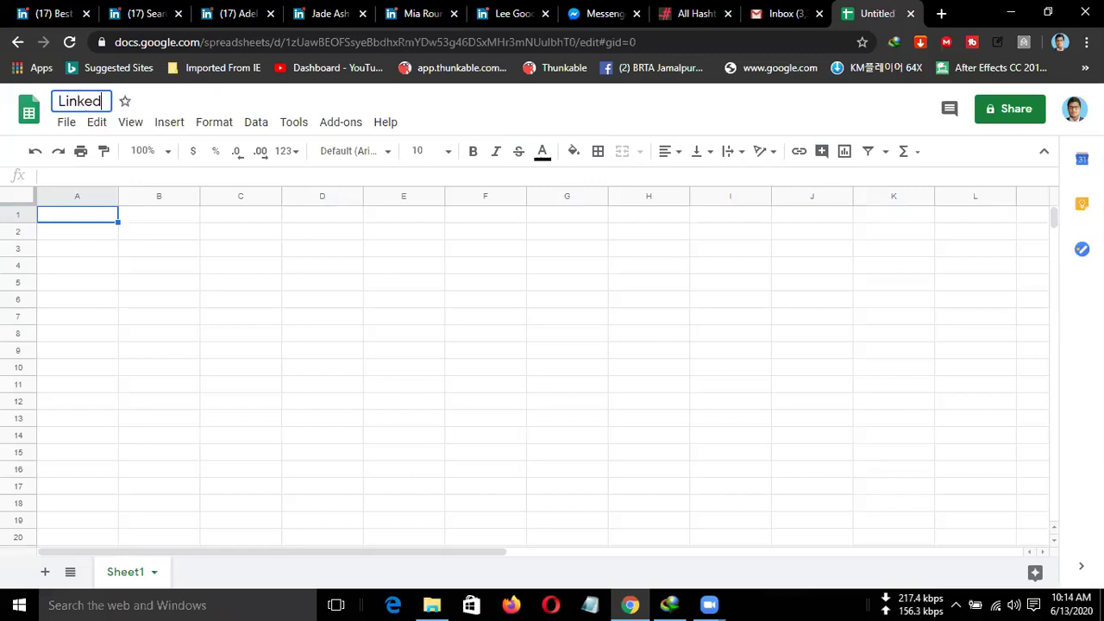
{"action": "type", "text": "in"}
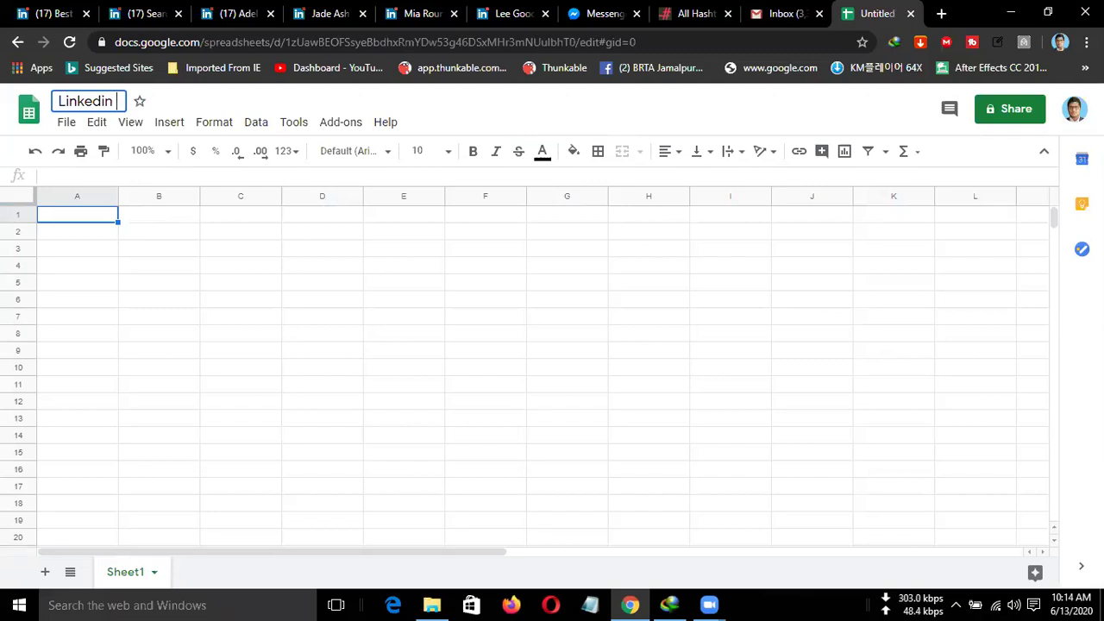
{"action": "type", "text": "connect"}
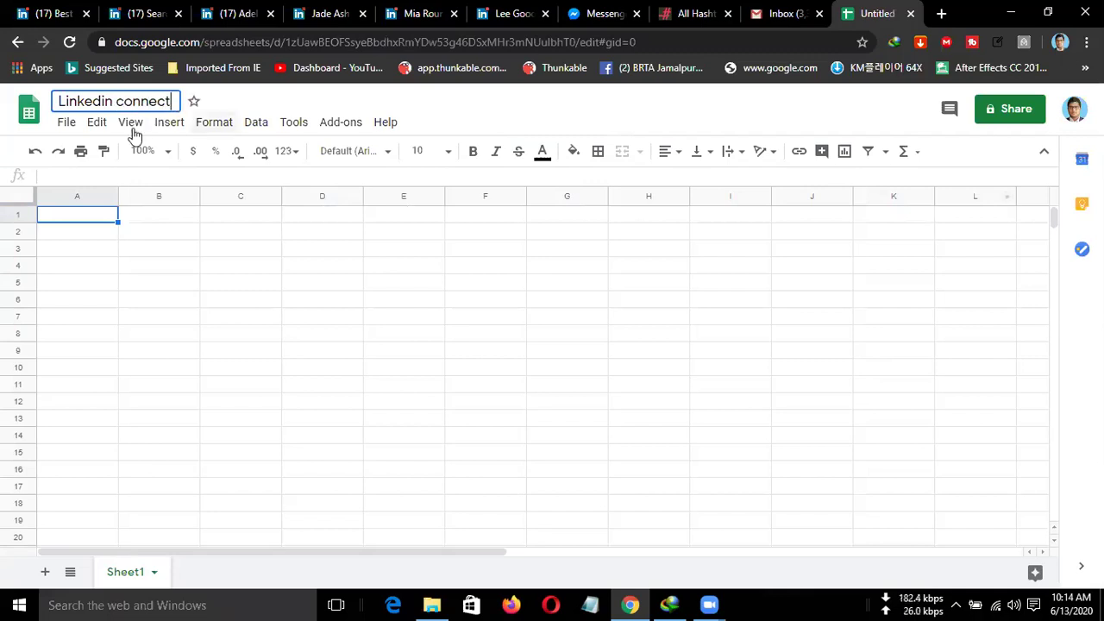
{"action": "left_click", "coordinate": [83, 224]}
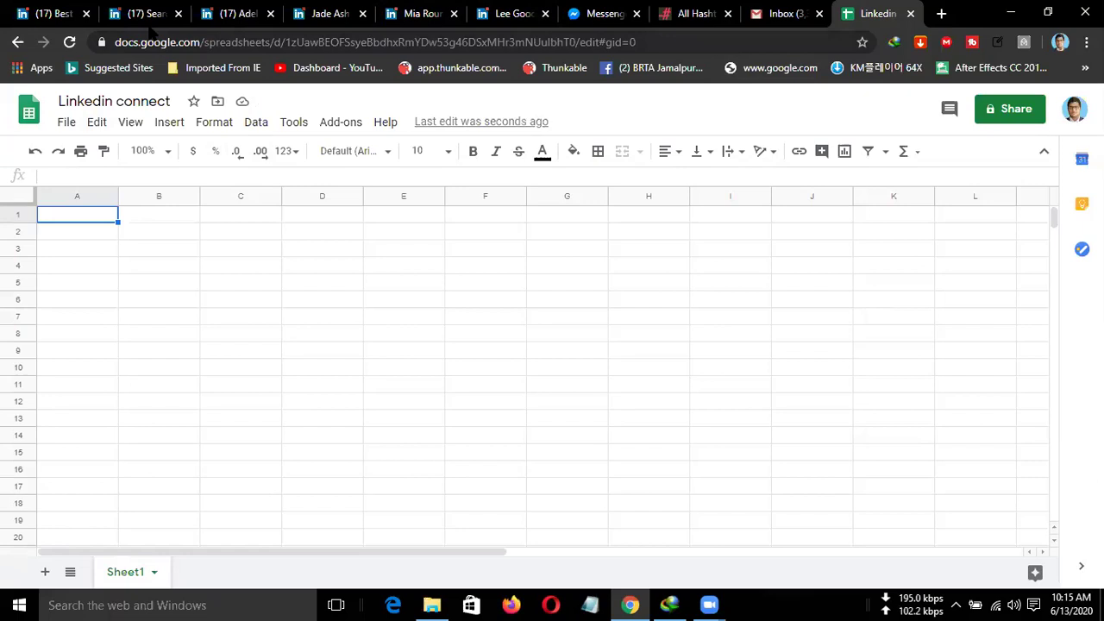
Move the Linkedin connect spreadsheet tab beside the LinkedIn profile tabs and return to it.
{"action": "left_click", "coordinate": [149, 19]}
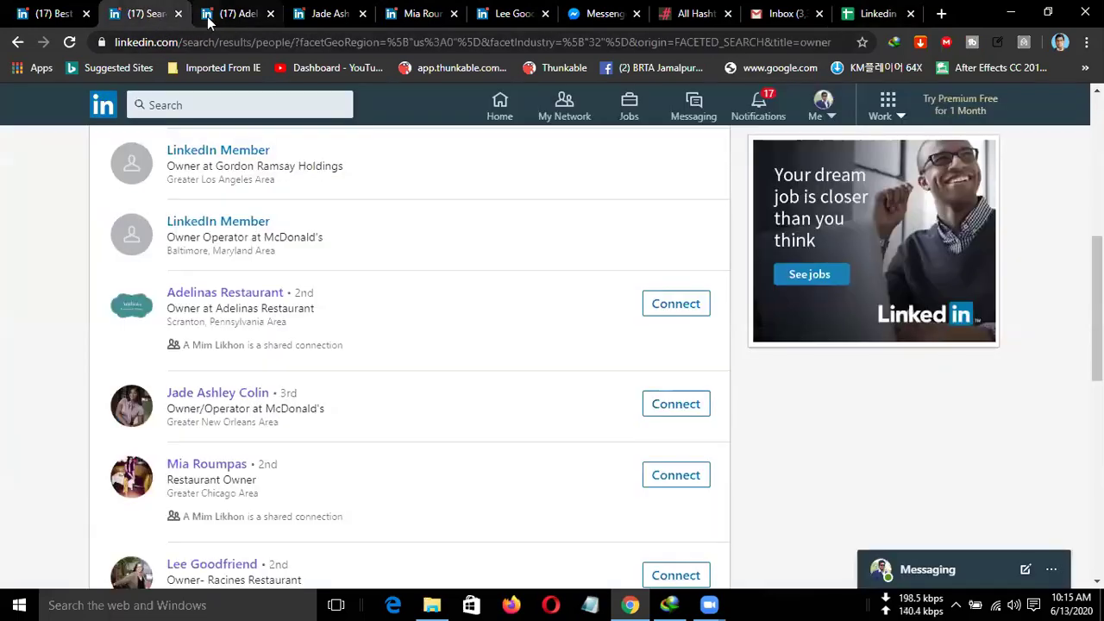
{"action": "left_click", "coordinate": [229, 14]}
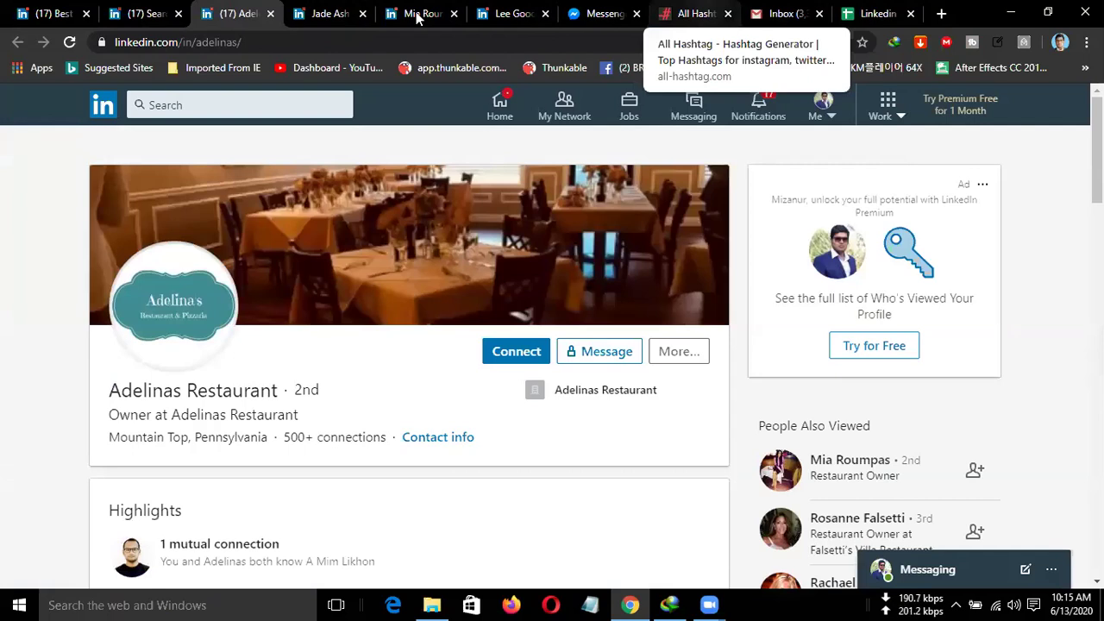
{"action": "left_click_drag", "start_coordinate": [878, 13], "coordinate": [644, 13]}
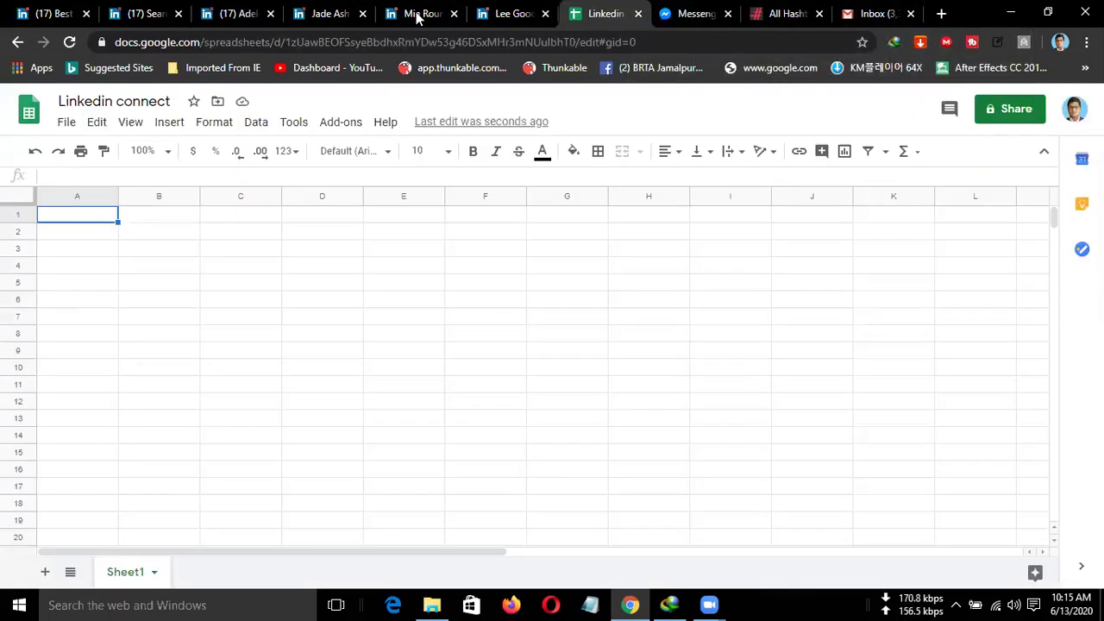
{"action": "left_click", "coordinate": [249, 14]}
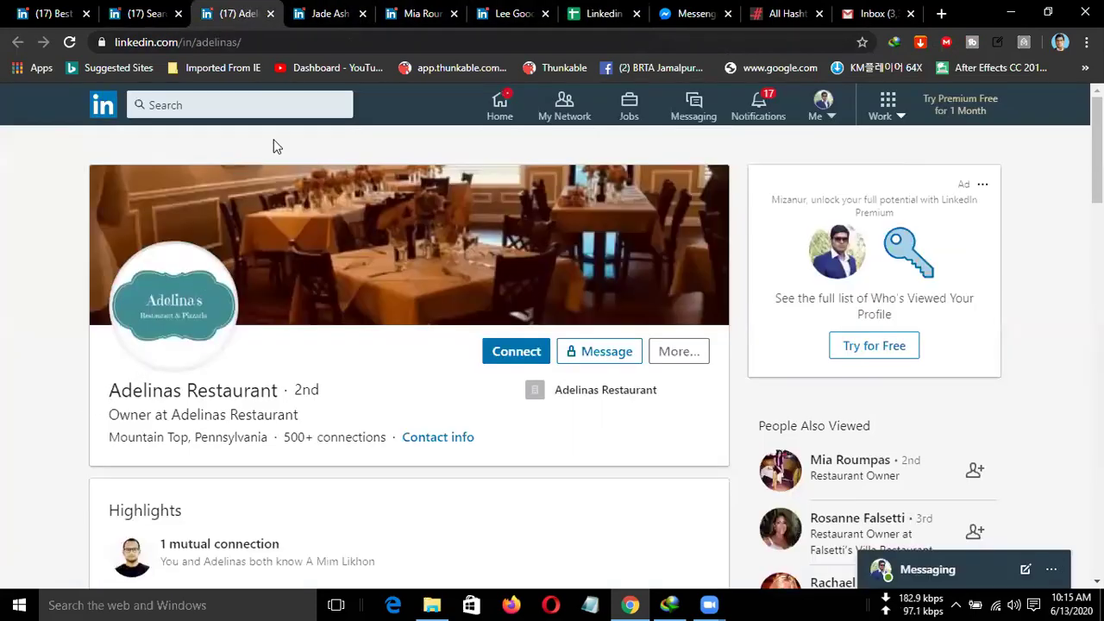
{"action": "left_click", "coordinate": [602, 13]}
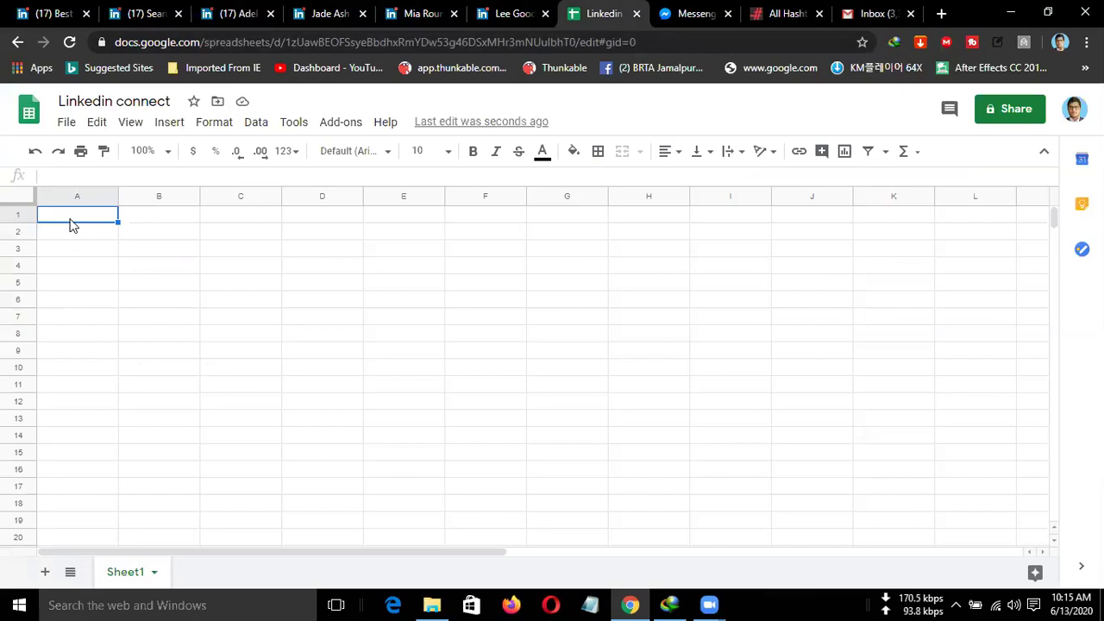
Enter centred headers Name in A1 and address in B1.
{"action": "type", "text": "Name"}
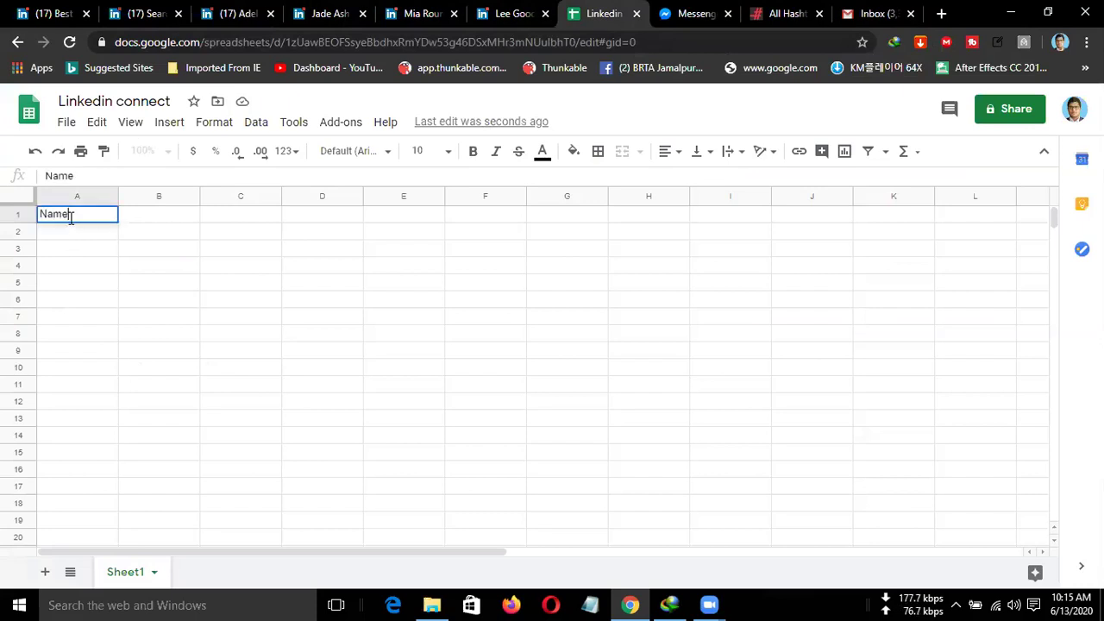
{"action": "left_click", "coordinate": [664, 155]}
{"action": "left_click", "coordinate": [685, 187]}
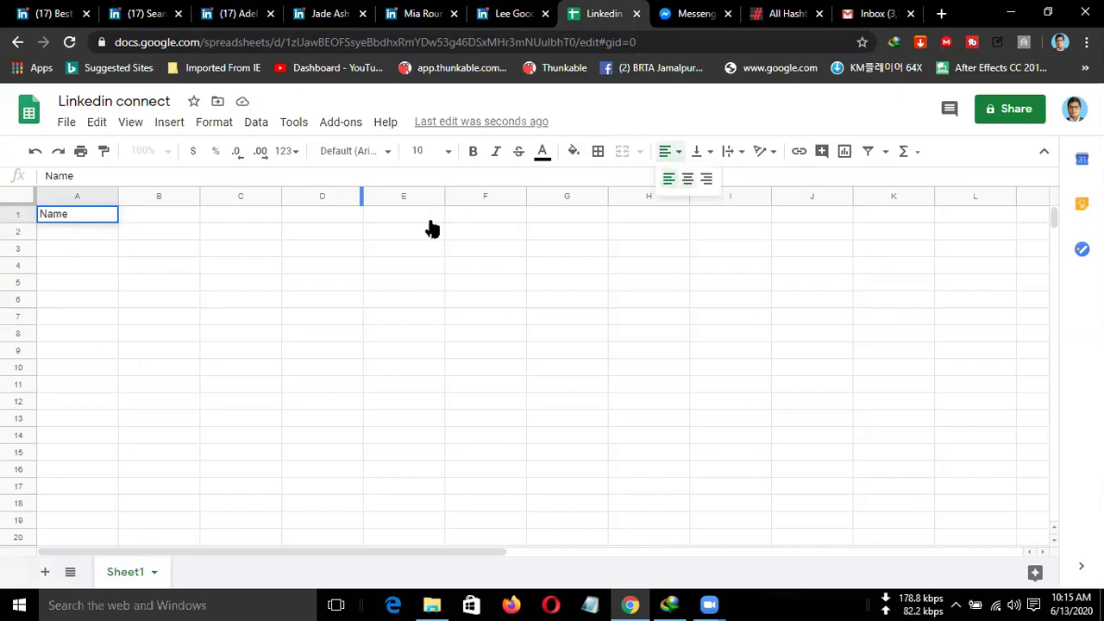
{"action": "left_click", "coordinate": [150, 218]}
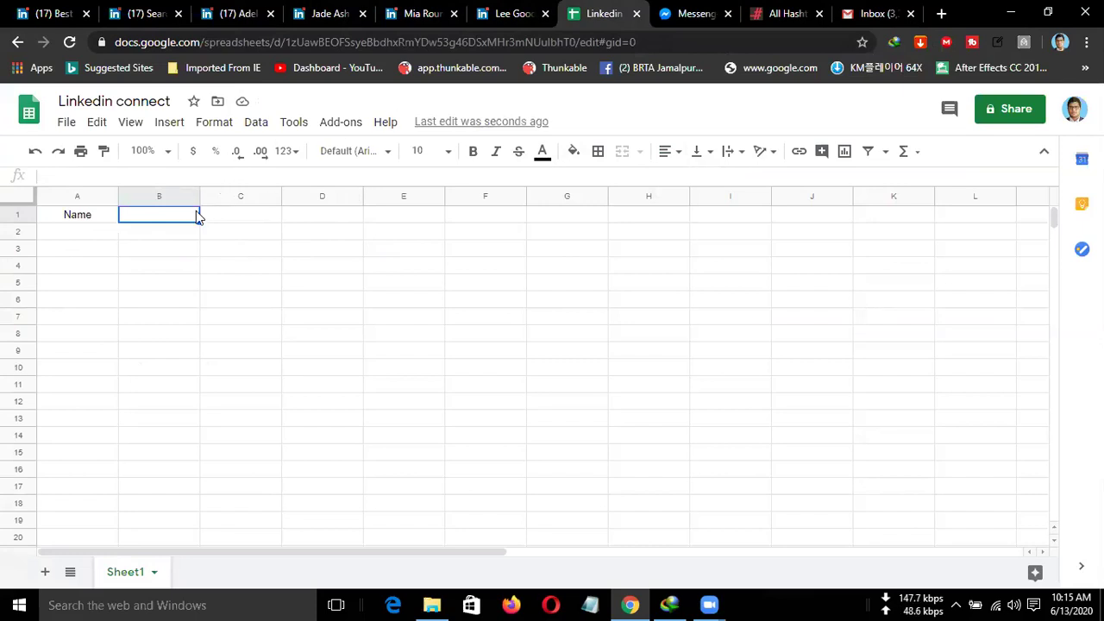
{"action": "type", "text": "address"}
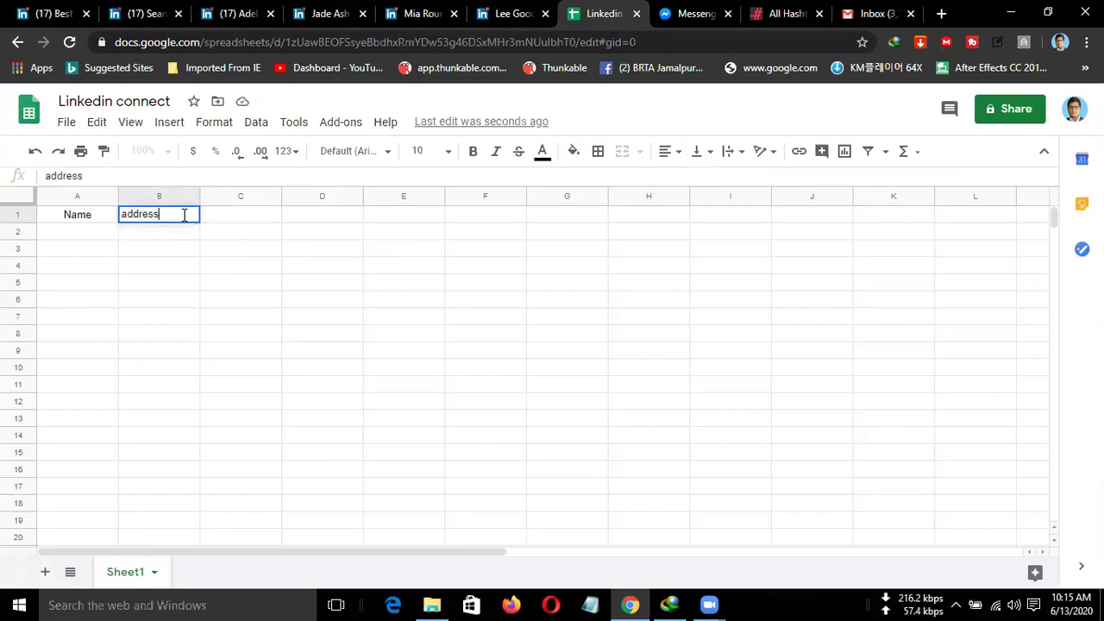
{"action": "double_click", "coordinate": [125, 219]}
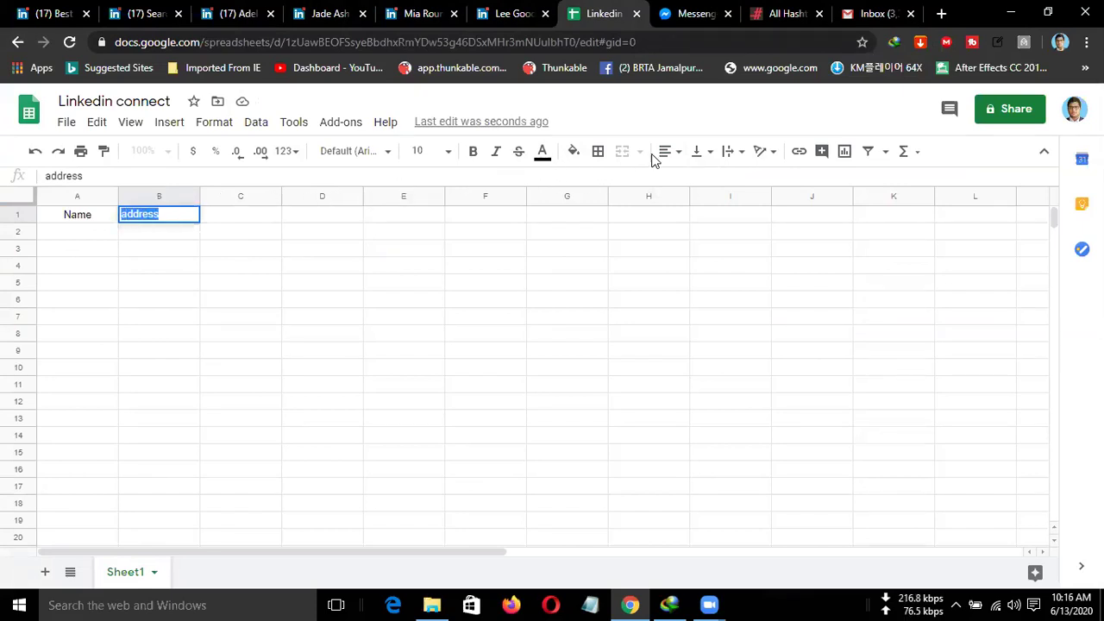
{"action": "left_click", "coordinate": [681, 160]}
{"action": "left_click", "coordinate": [690, 182]}
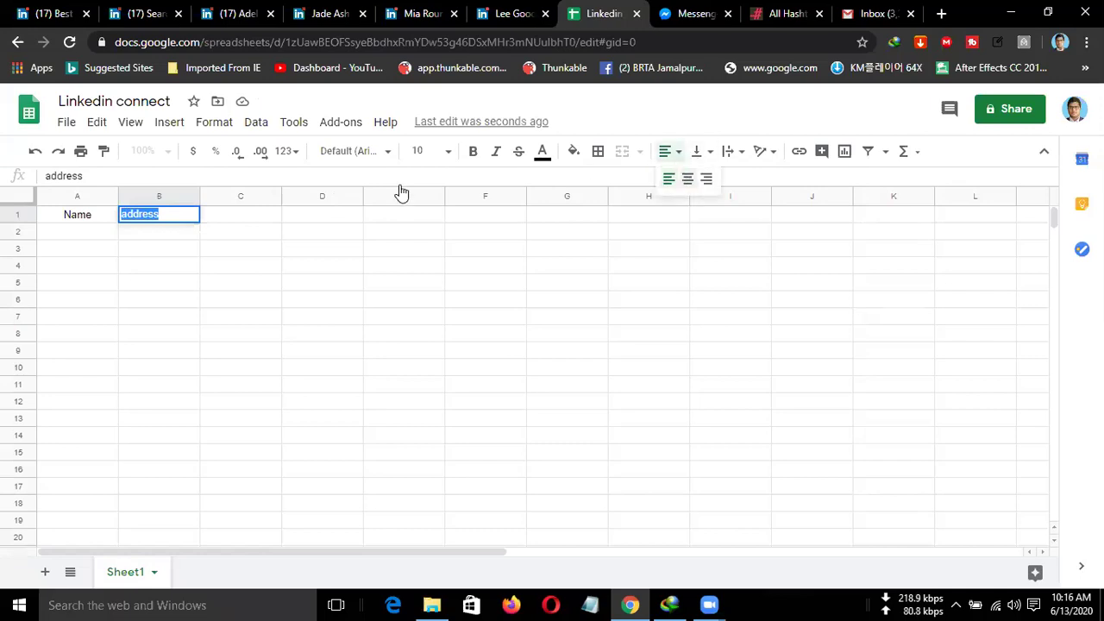
Put the Phone no header in C1, replacing a mistaken 'source' entry.
{"action": "left_click", "coordinate": [238, 223]}
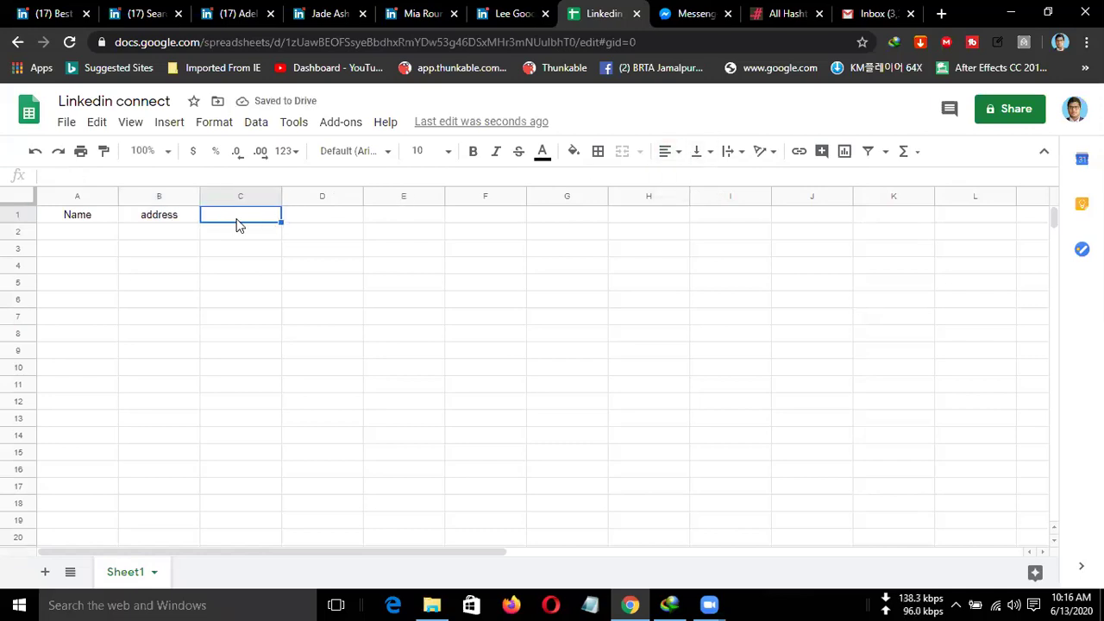
{"action": "type", "text": "so"}
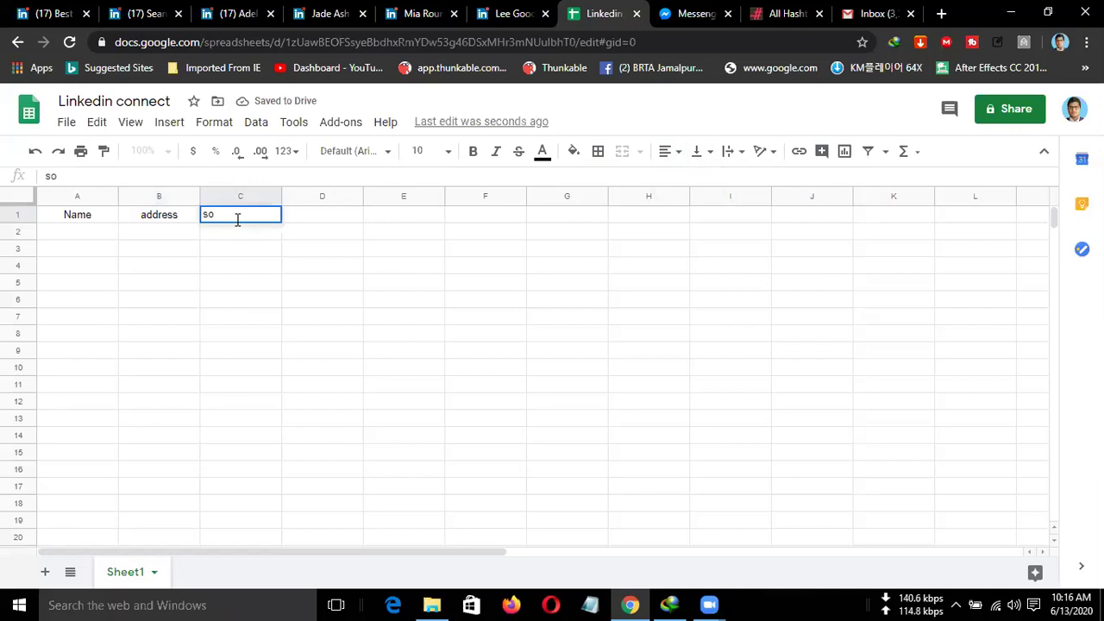
{"action": "type", "text": "urce"}
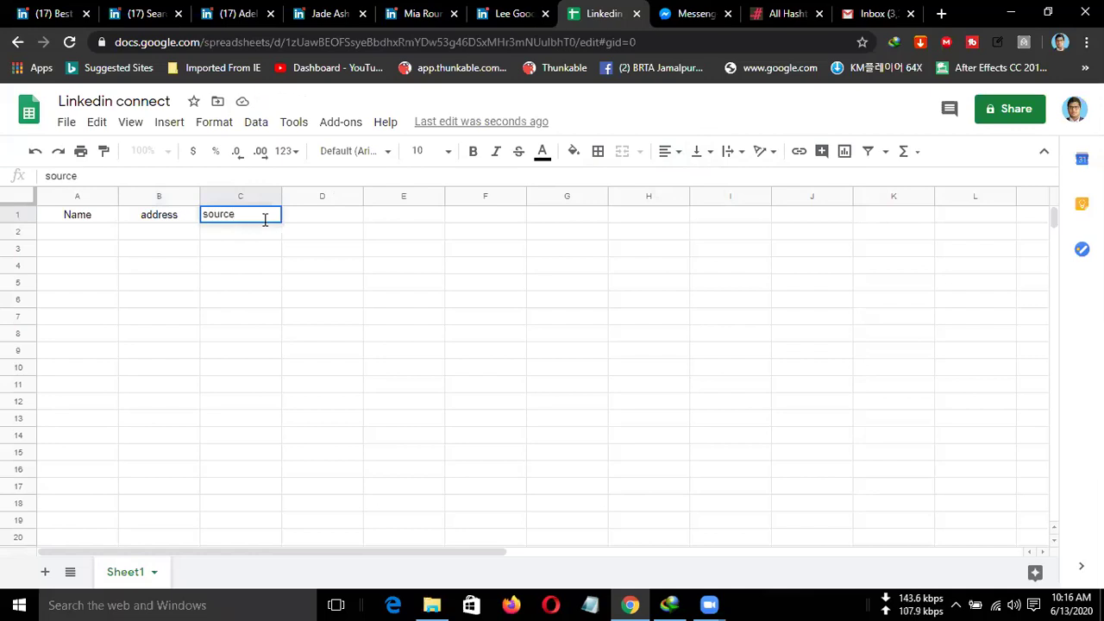
{"action": "left_click", "coordinate": [302, 218]}
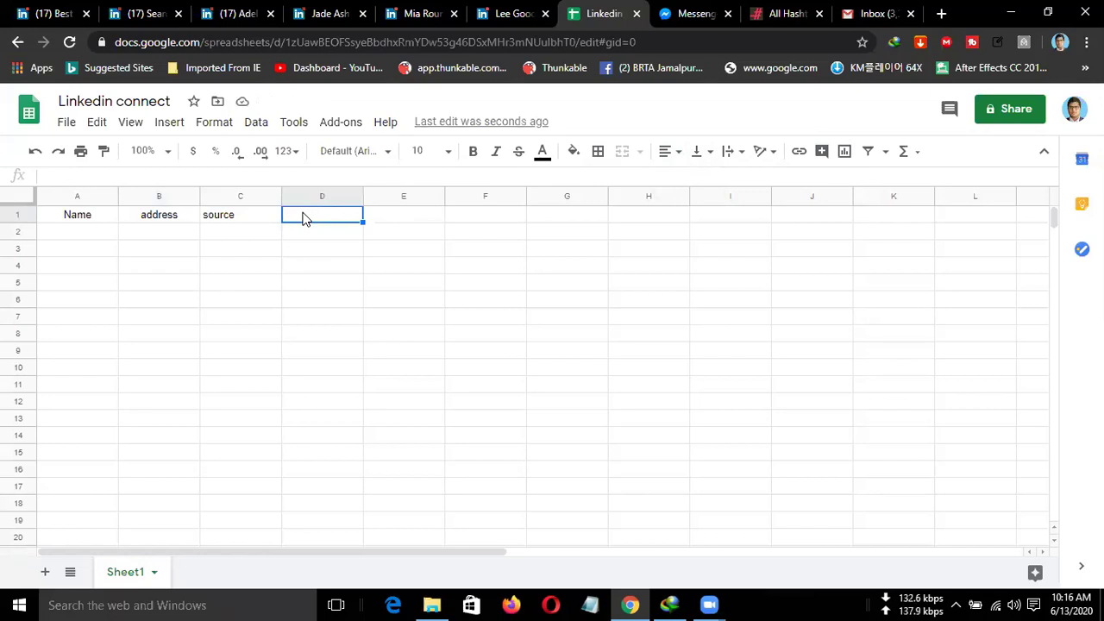
{"action": "left_click", "coordinate": [244, 222]}
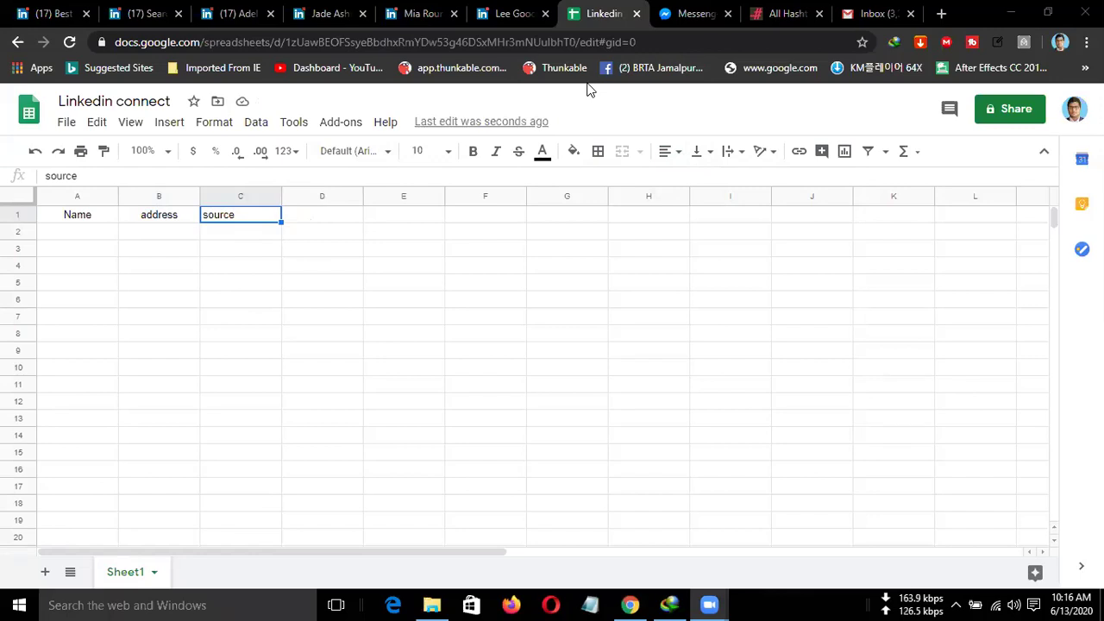
{"action": "left_click", "coordinate": [266, 222]}
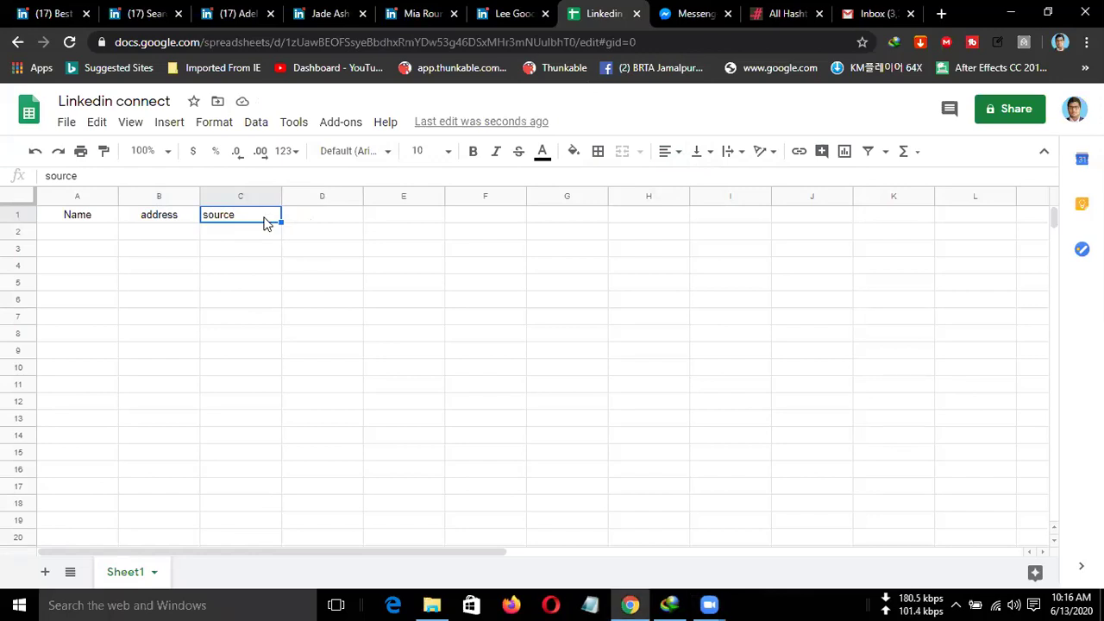
{"action": "key", "text": "Delete"}
{"action": "type", "text": "Phone no"}
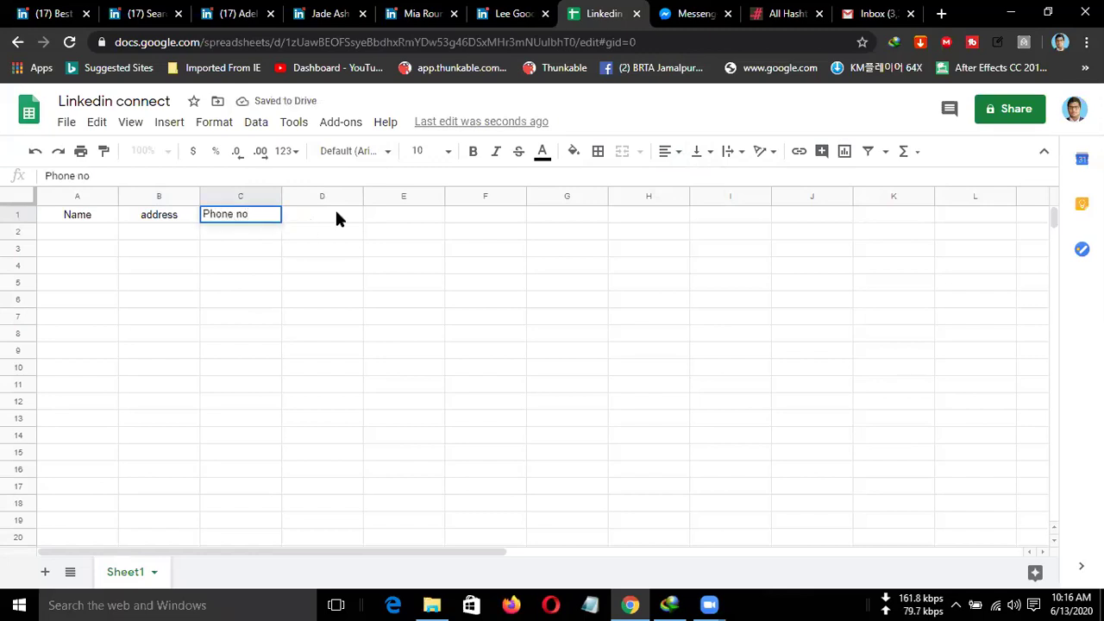
{"action": "left_click", "coordinate": [337, 219]}
Add the headers website in D1 and mail in E1.
{"action": "type", "text": "website"}
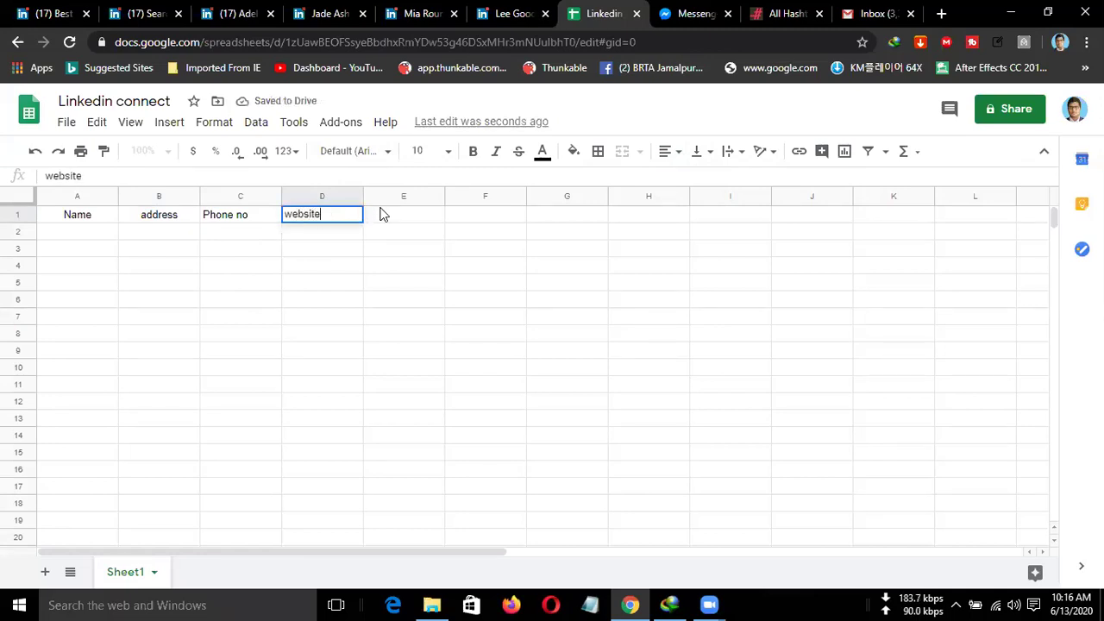
{"action": "left_click", "coordinate": [386, 214]}
{"action": "type", "text": "mail address"}
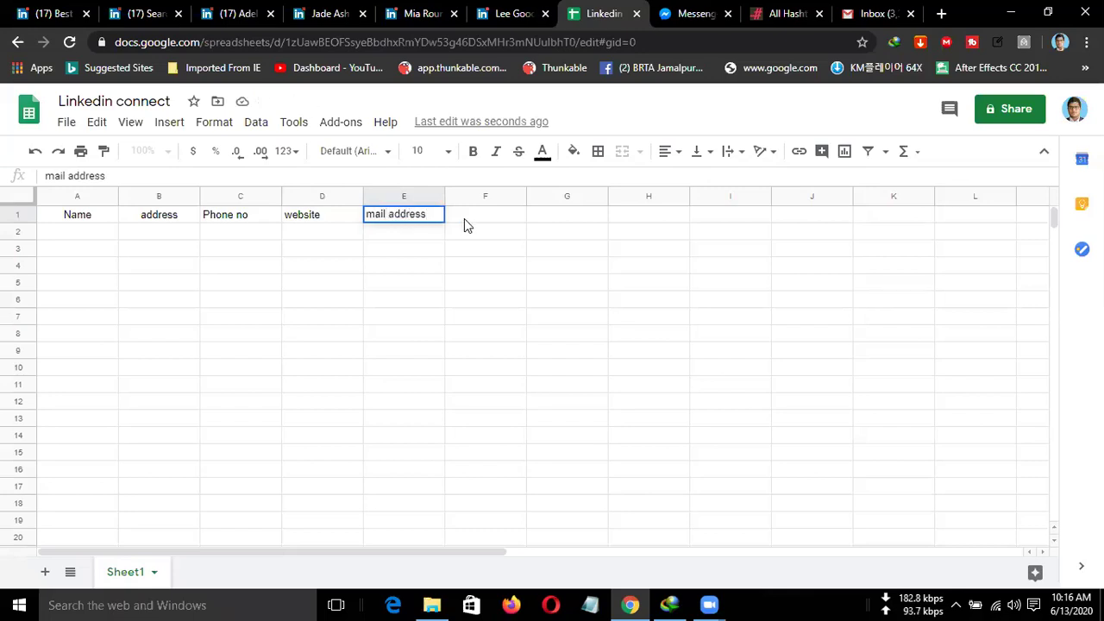
{"action": "left_click_drag", "start_coordinate": [387, 217], "coordinate": [457, 222]}
{"action": "key", "text": "BackSpace"}
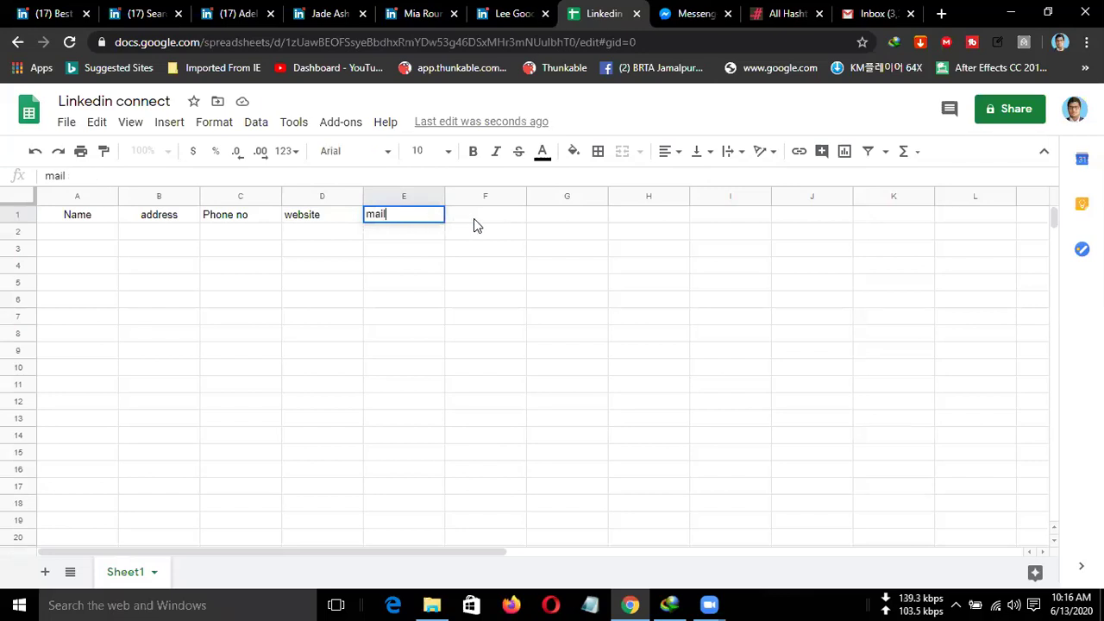
{"action": "left_click", "coordinate": [482, 220]}
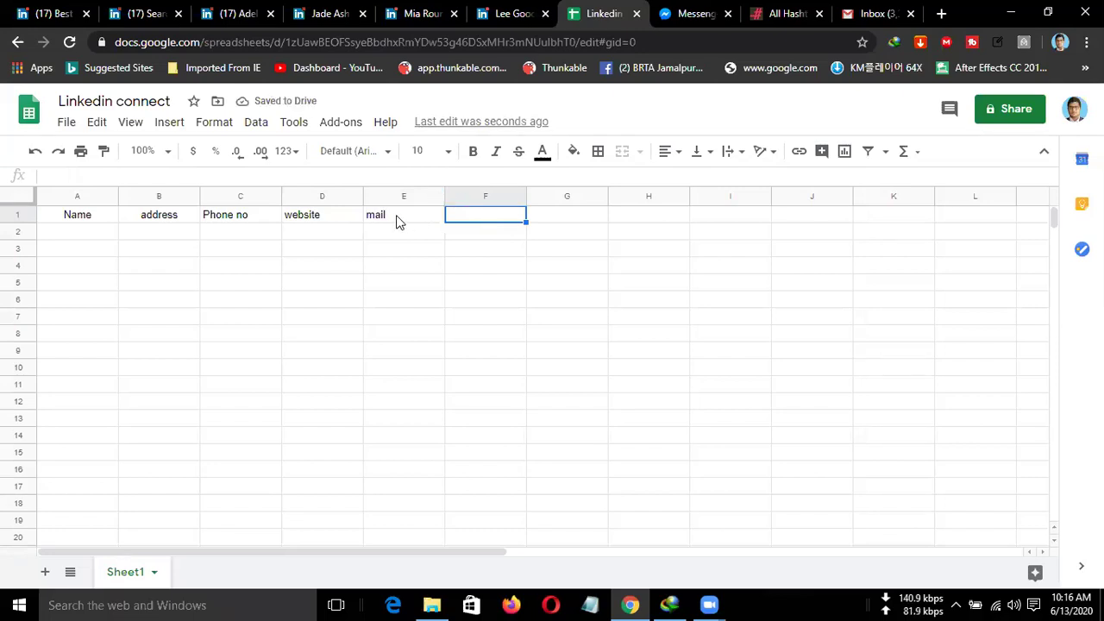
{"action": "left_click", "coordinate": [398, 222]}
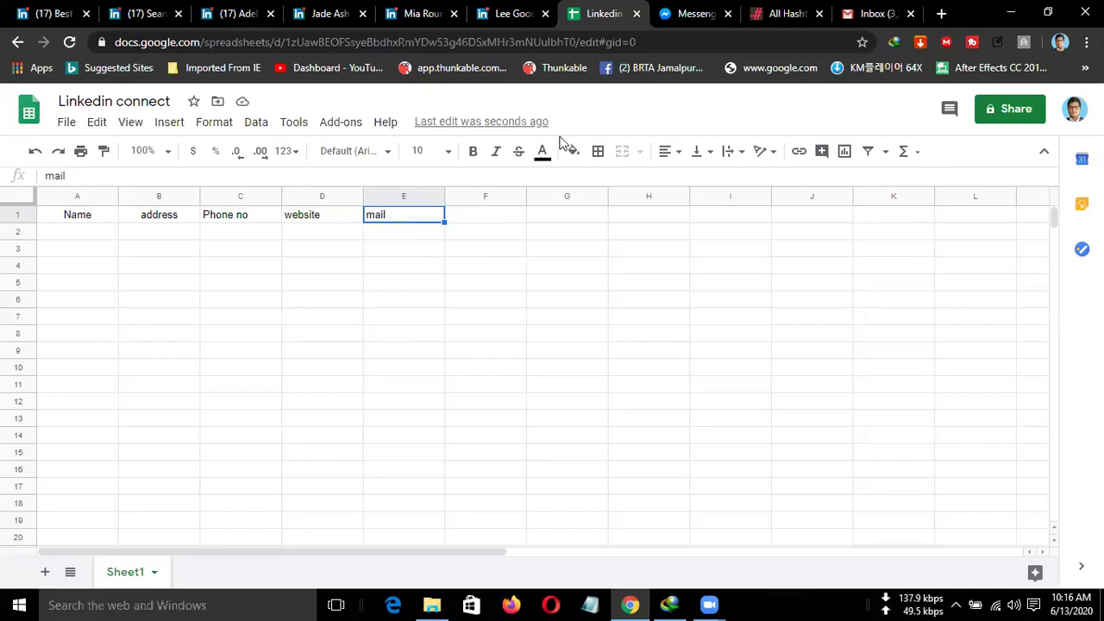
Add the headers Location in F1 and Source in G1.
{"action": "left_click", "coordinate": [466, 217]}
{"action": "type", "text": "Loc"}
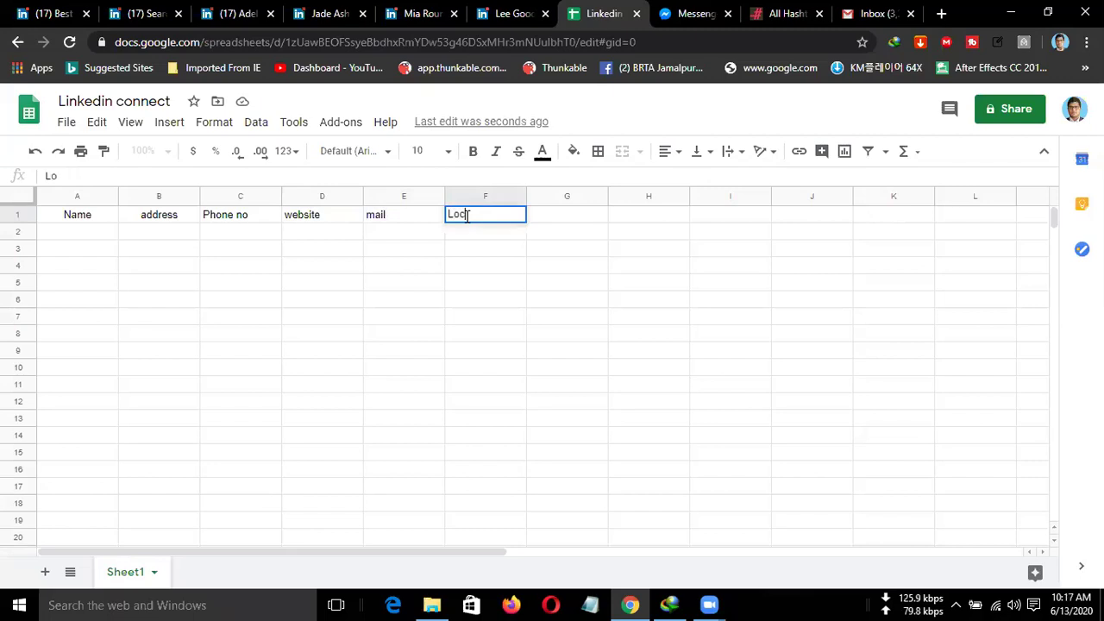
{"action": "type", "text": "ation"}
{"action": "key", "text": "shift+Left"}
{"action": "key", "text": "shift+Left"}
{"action": "key", "text": "shift+Left"}
{"action": "key", "text": "shift+Left"}
{"action": "key", "text": "shift+Left"}
{"action": "key", "text": "shift+Left"}
{"action": "key", "text": "shift+Left"}
{"action": "key", "text": "shift+Left"}
{"action": "key", "text": "BackSpace"}
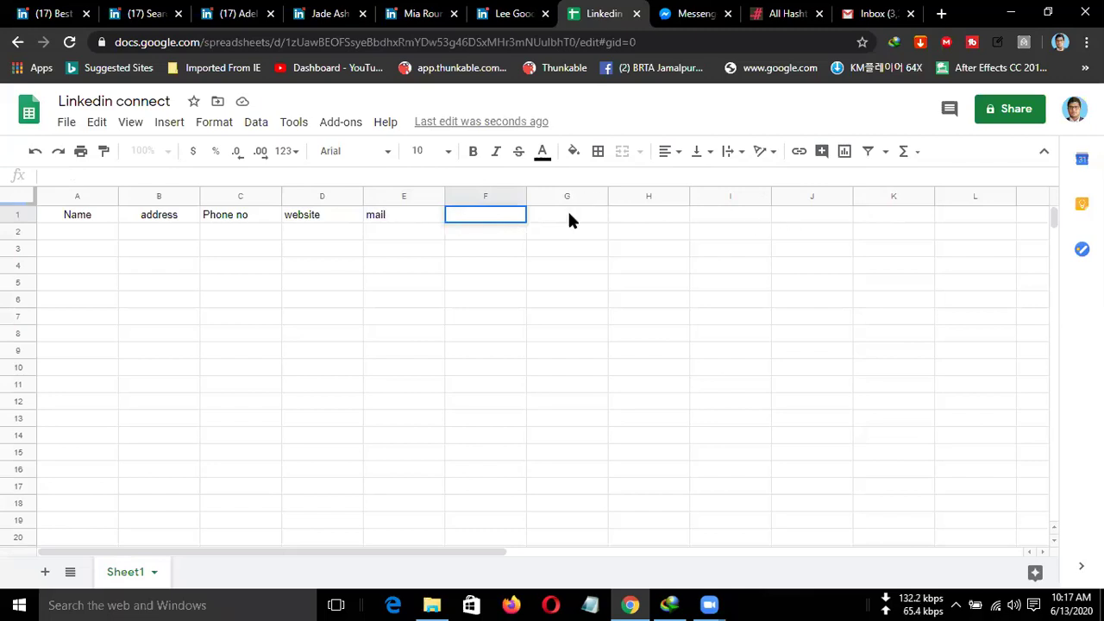
{"action": "key", "text": "ctrl+z"}
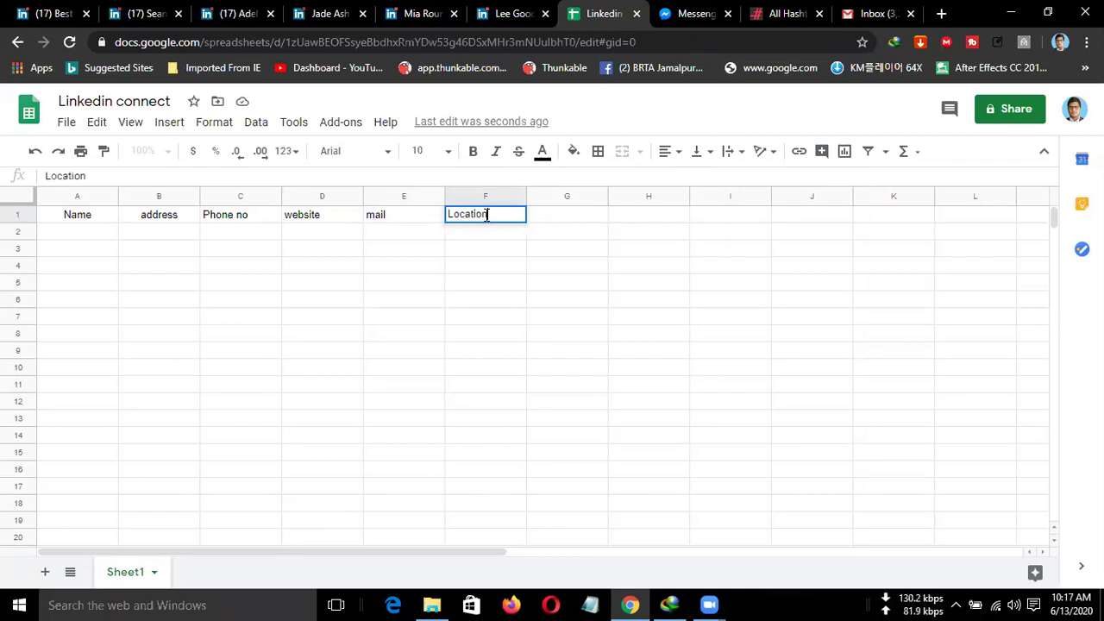
{"action": "left_click", "coordinate": [543, 221]}
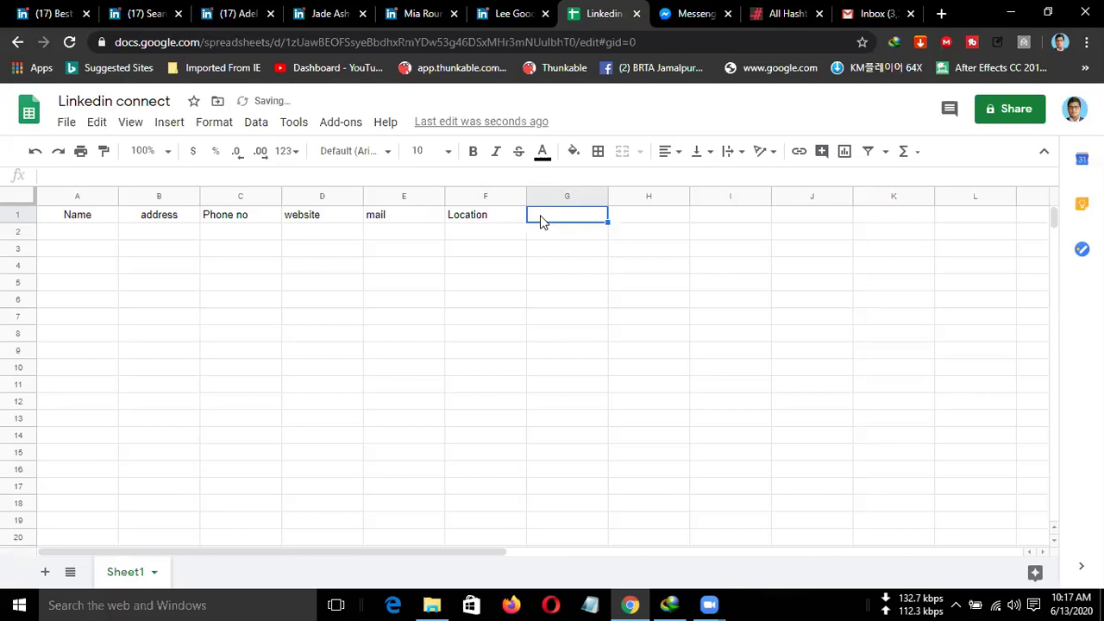
{"action": "type", "text": "Source"}
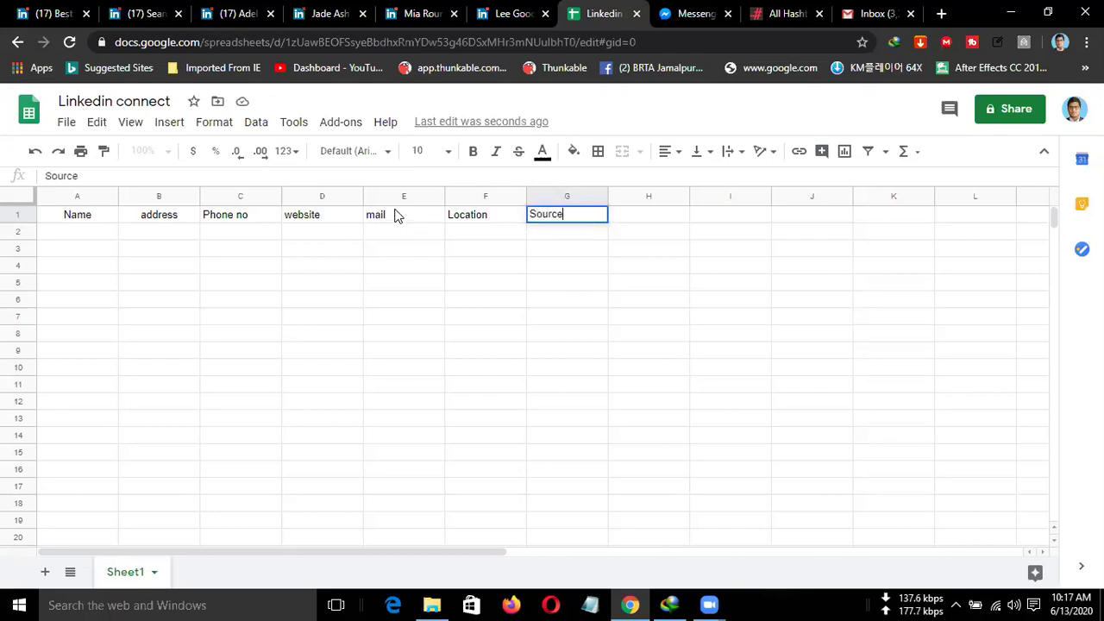
{"action": "left_click", "coordinate": [386, 220]}
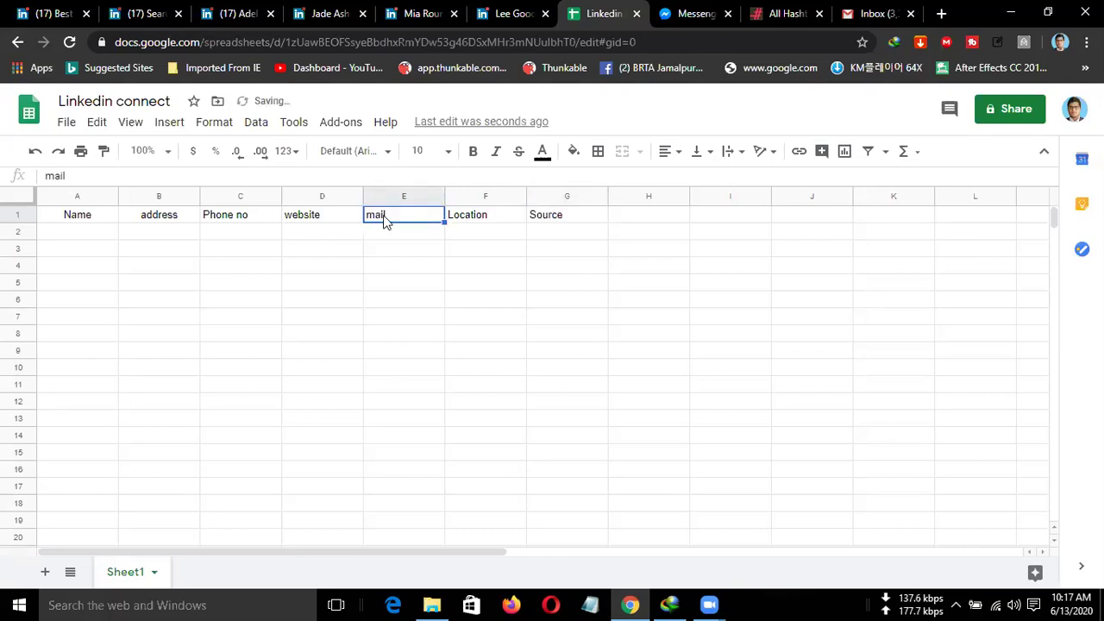
Give header row 1 a grey fill and centre all its headers.
{"action": "left_click", "coordinate": [18, 214]}
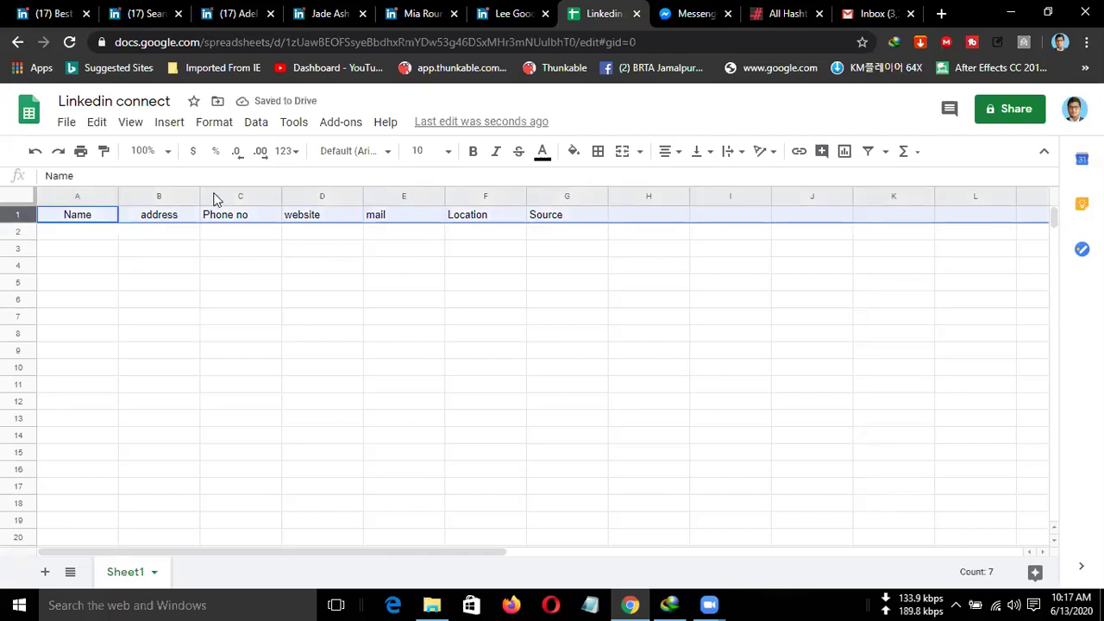
{"action": "left_click", "coordinate": [572, 152]}
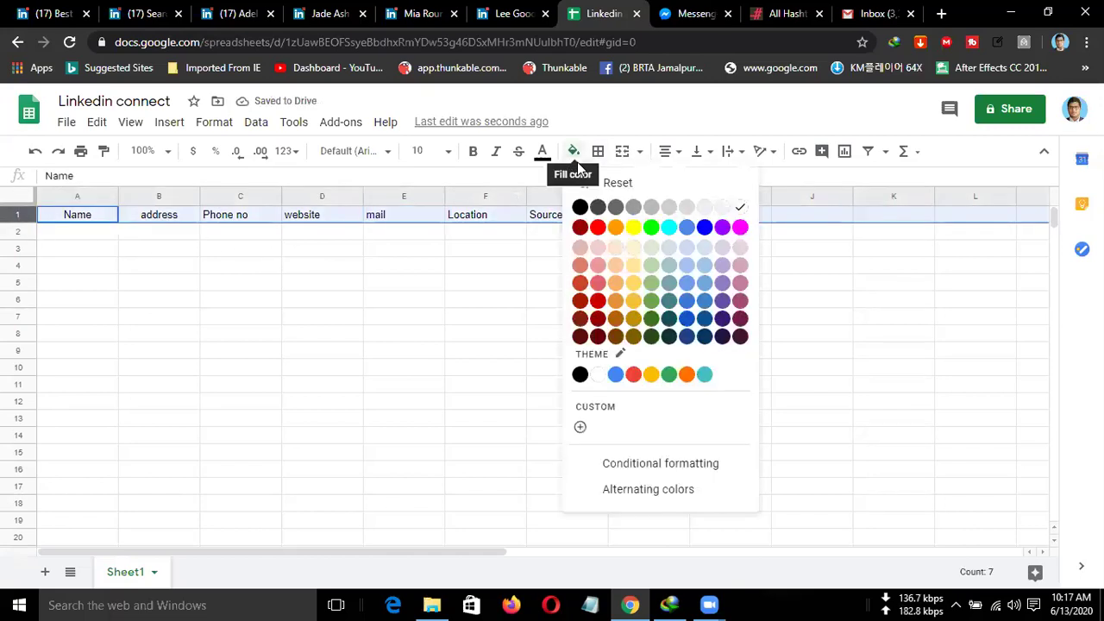
{"action": "left_click", "coordinate": [658, 206]}
{"action": "left_click", "coordinate": [657, 157]}
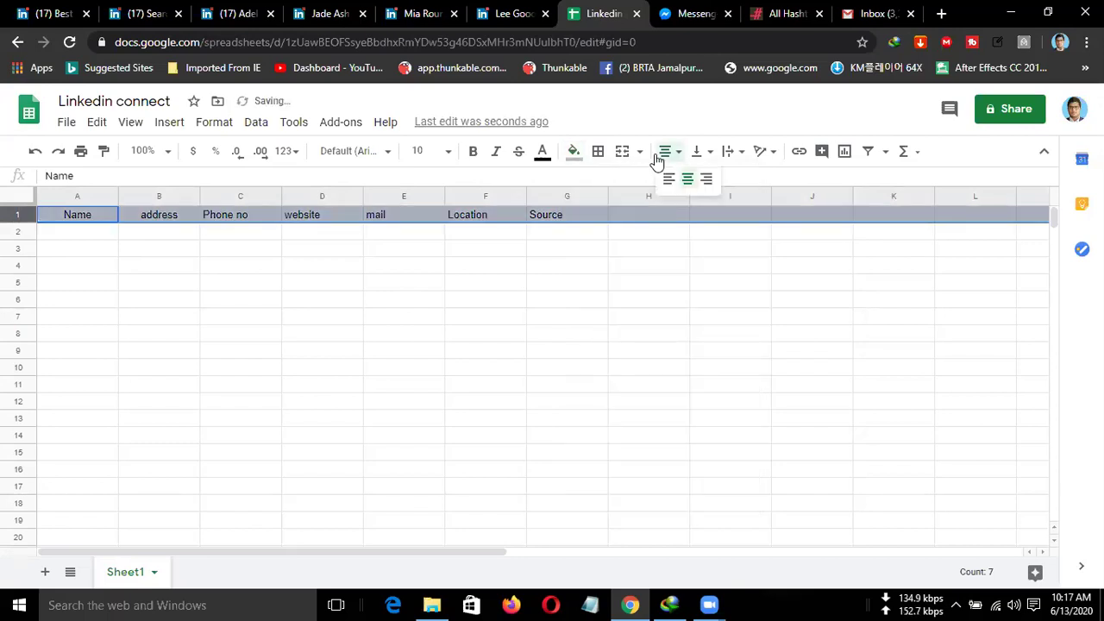
{"action": "left_click", "coordinate": [685, 178]}
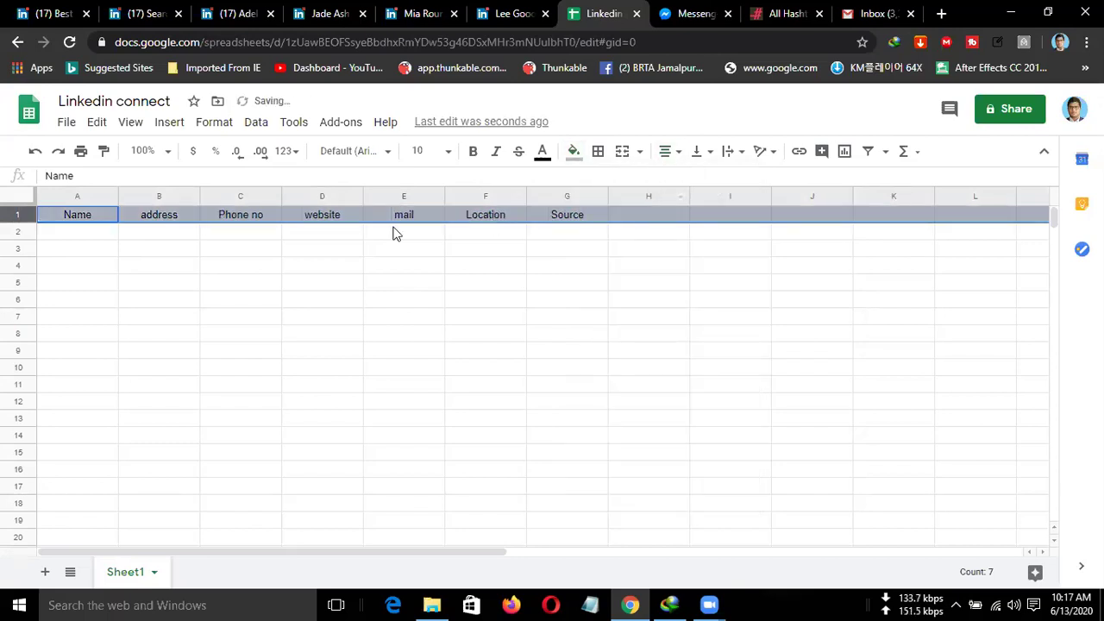
{"action": "left_click", "coordinate": [100, 243]}
Widen the Name, address, Phone no, website and mail columns.
{"action": "left_click_drag", "start_coordinate": [199, 196], "coordinate": [226, 196]}
{"action": "left_click_drag", "start_coordinate": [310, 196], "coordinate": [368, 197]}
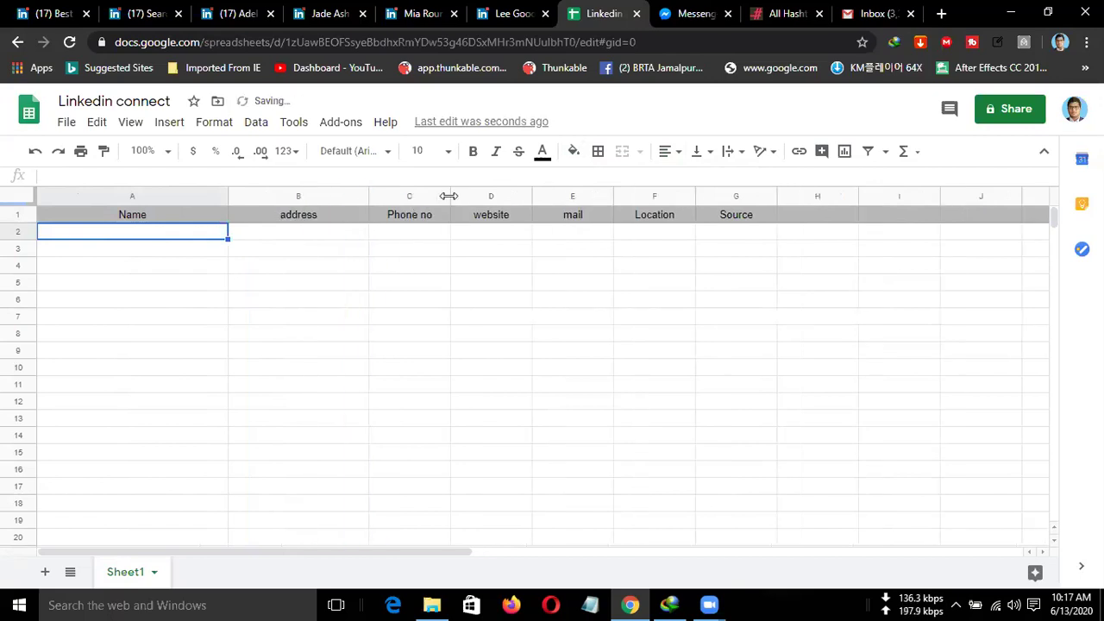
{"action": "left_click_drag", "start_coordinate": [450, 195], "coordinate": [488, 197]}
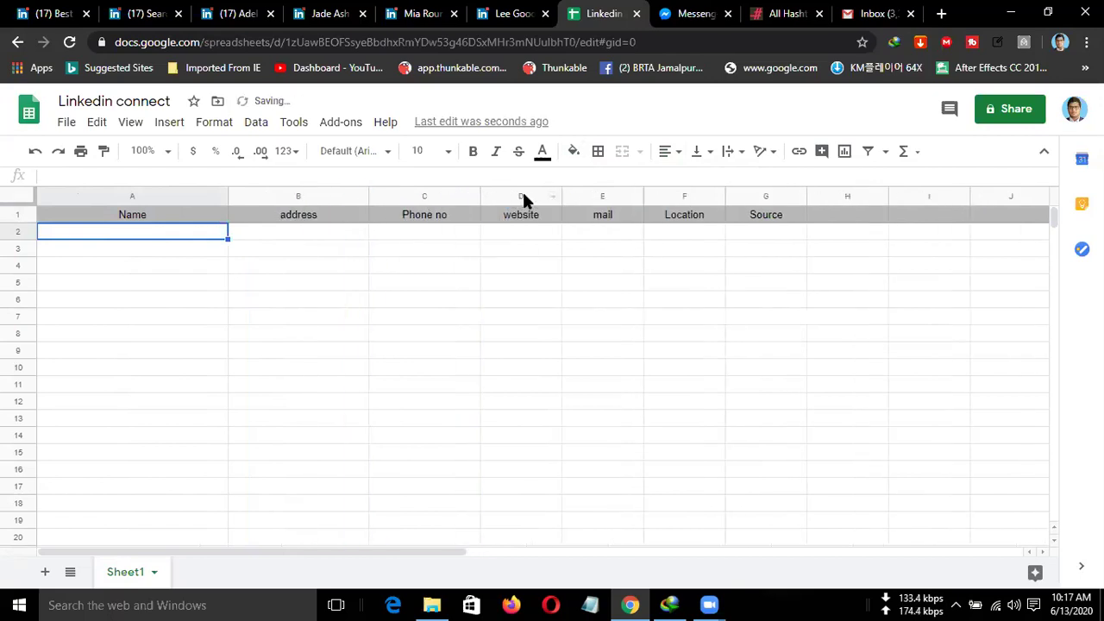
{"action": "left_click_drag", "start_coordinate": [561, 190], "coordinate": [597, 192]}
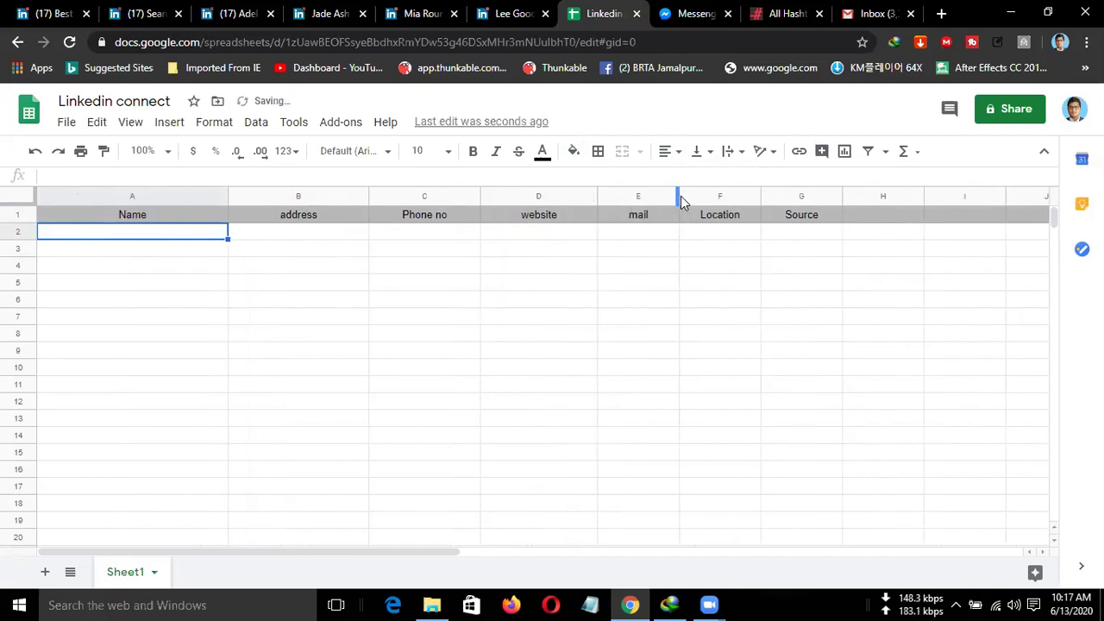
{"action": "left_click_drag", "start_coordinate": [759, 196], "coordinate": [741, 258]}
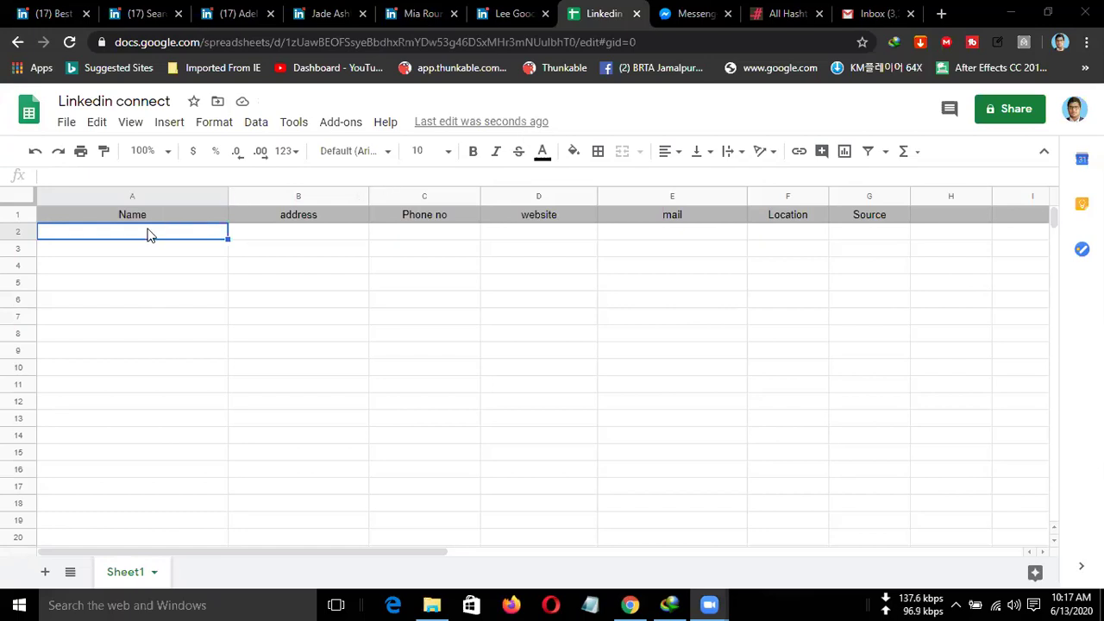
Check the Adelinas profile's contact info and copy 'Adelinas' from its owner line.
{"action": "left_click", "coordinate": [250, 15]}
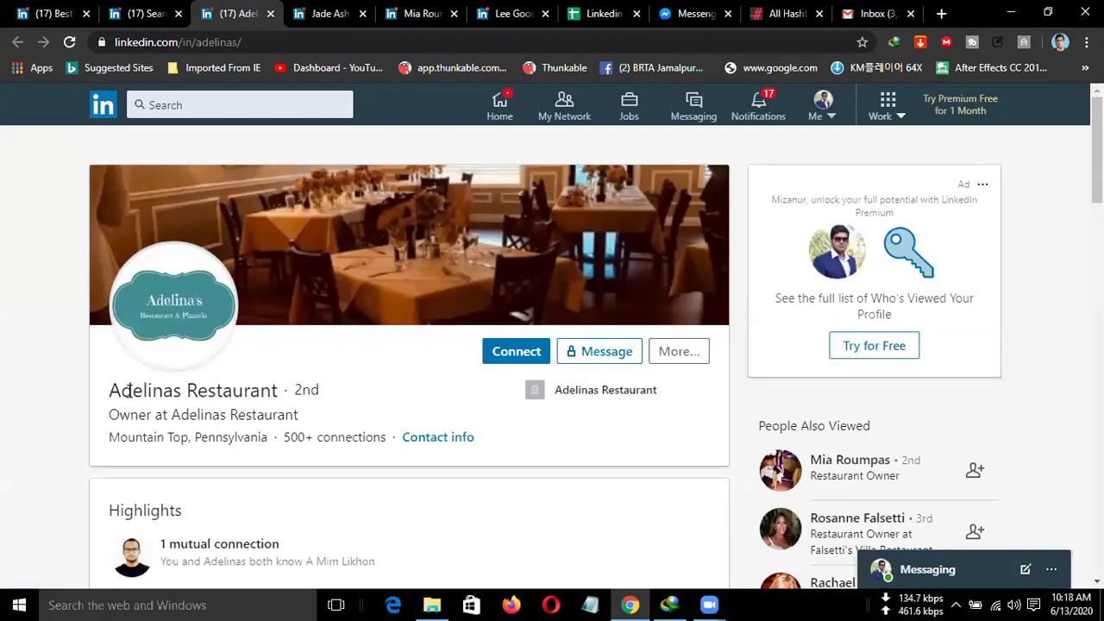
{"action": "left_click_drag", "start_coordinate": [109, 391], "coordinate": [277, 394]}
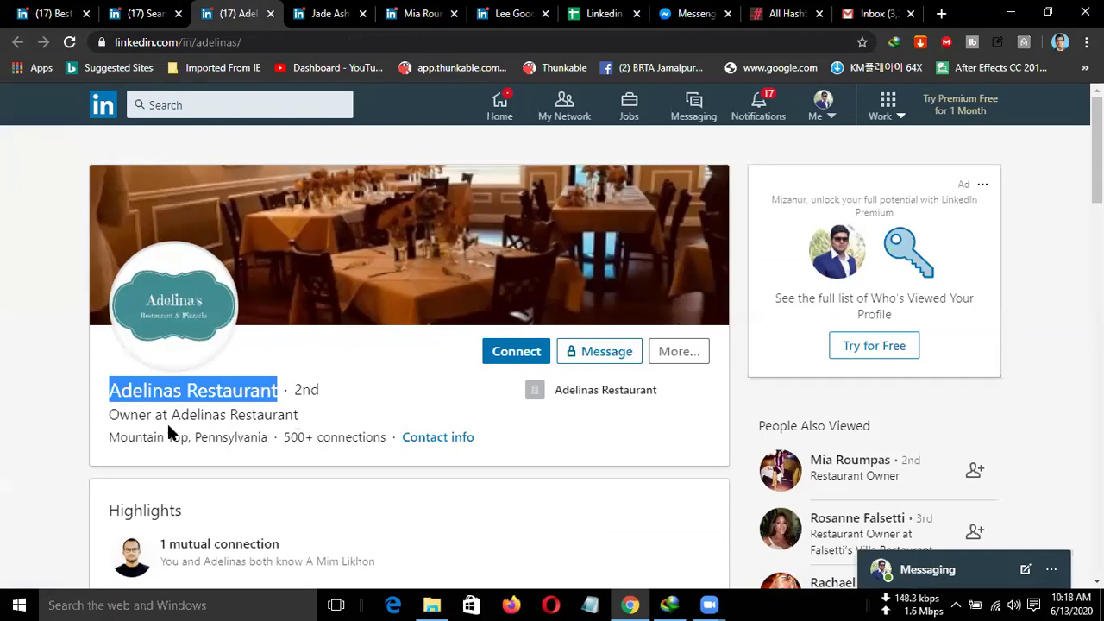
{"action": "scroll", "coordinate": [166, 427], "scroll_direction": "down", "scroll_amount": 1}
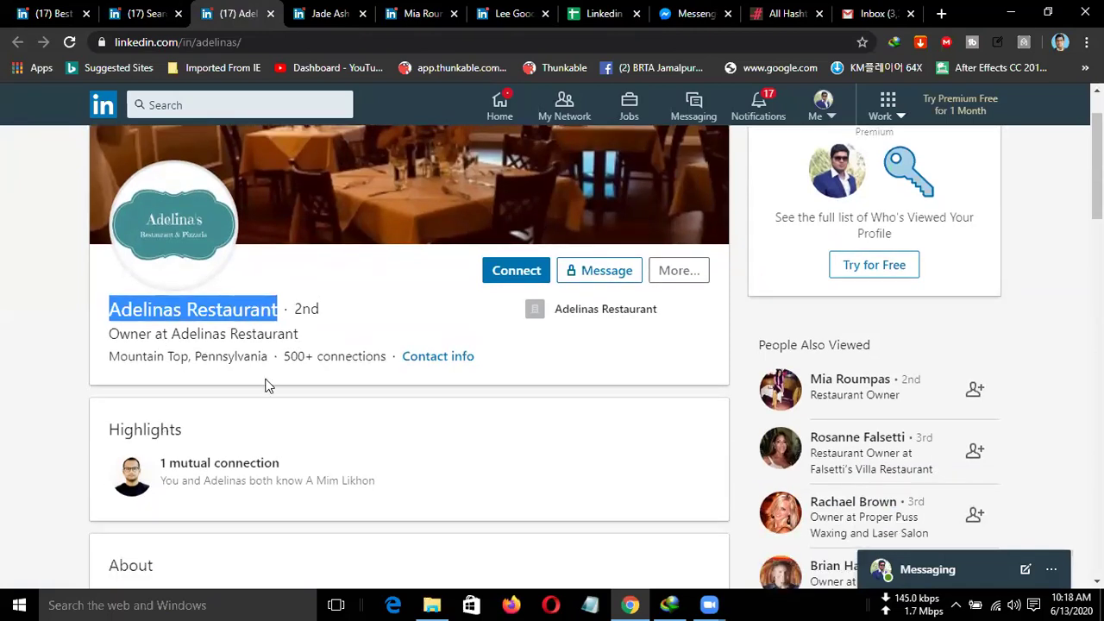
{"action": "left_click", "coordinate": [464, 373]}
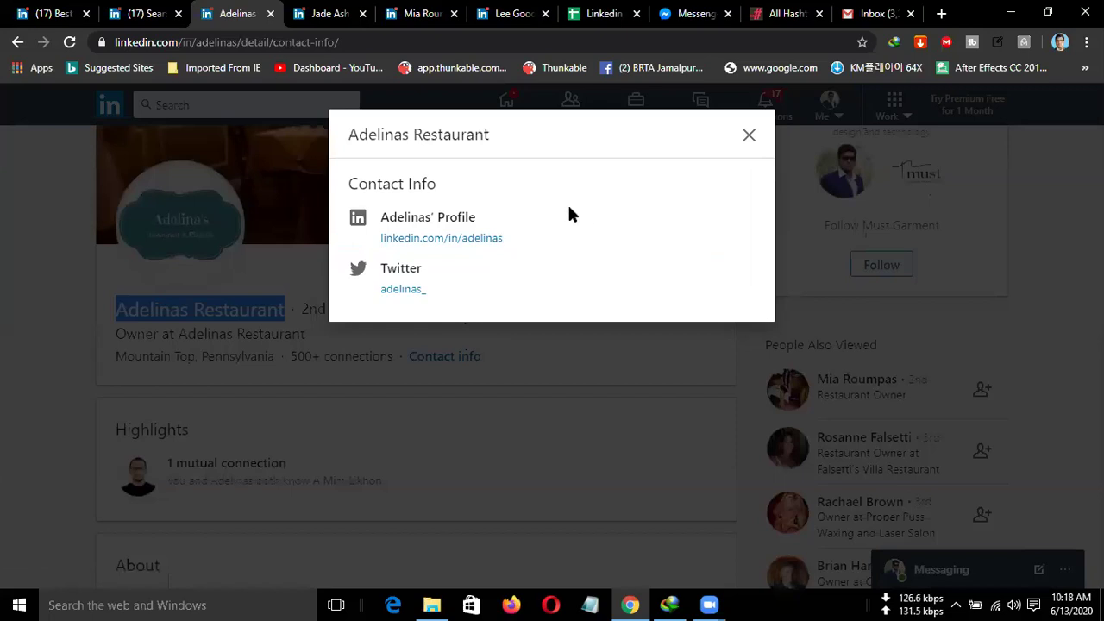
{"action": "left_click", "coordinate": [749, 137]}
{"action": "left_click_drag", "start_coordinate": [221, 338], "coordinate": [173, 338]}
{"action": "double_click", "coordinate": [198, 335]}
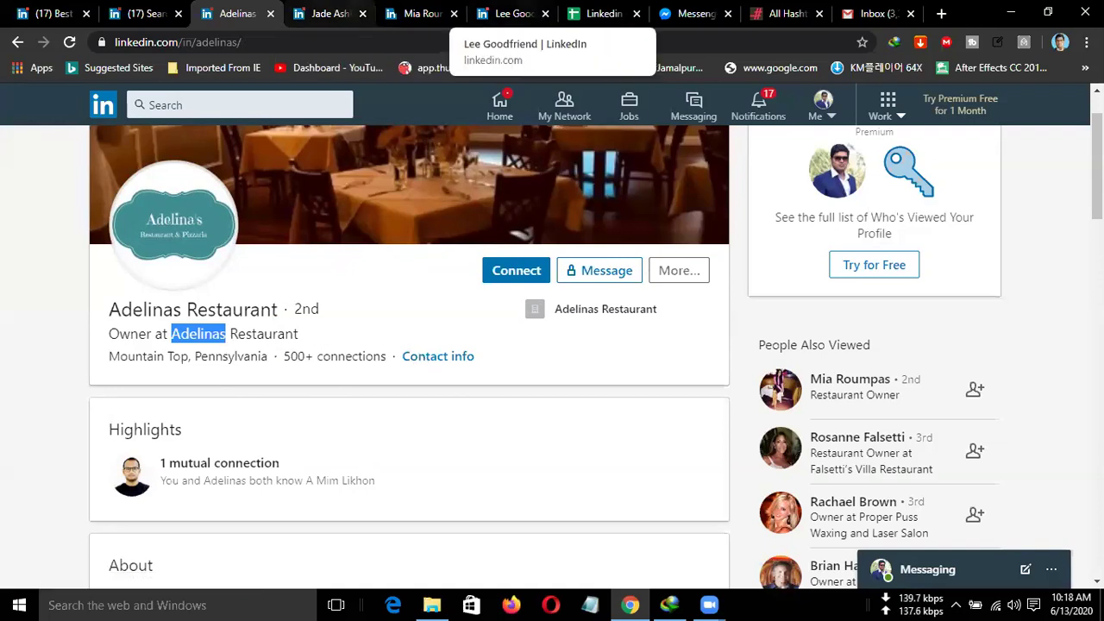
{"action": "left_click", "coordinate": [601, 14]}
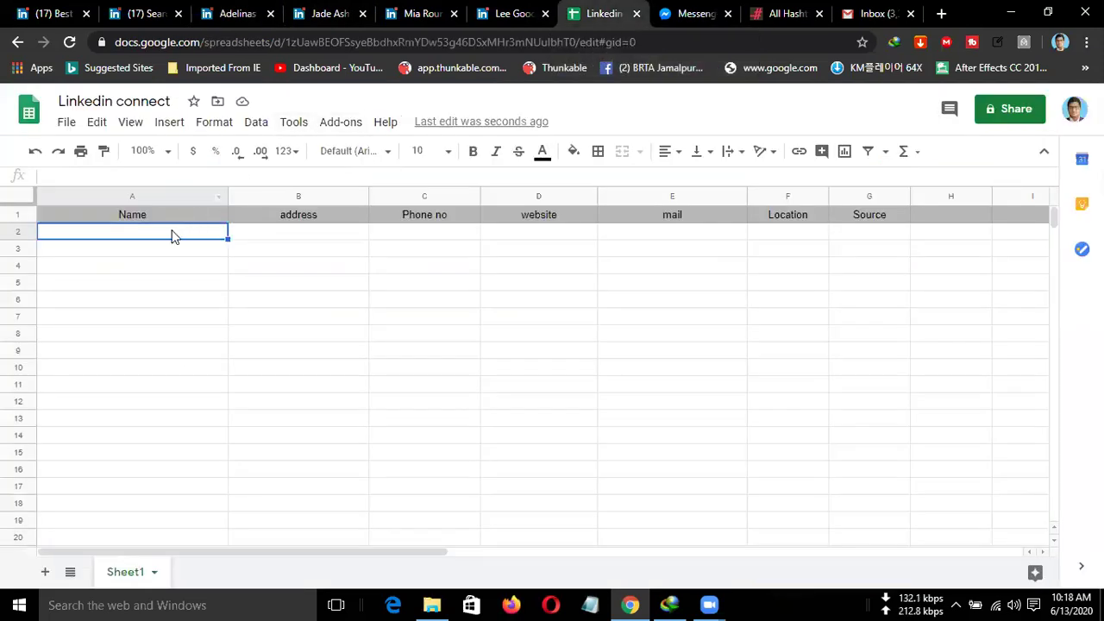
Paste 'Adelinas' into cell A2 of the Linkedin connect sheet.
{"action": "key", "text": "ctrl+v"}
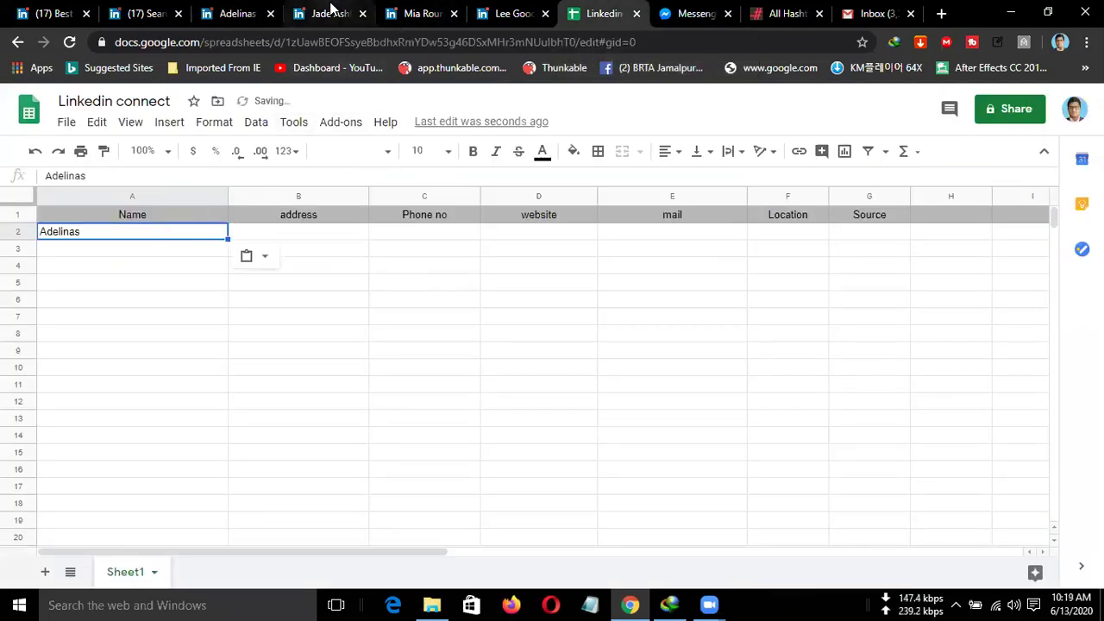
{"action": "left_click", "coordinate": [326, 14]}
{"action": "left_click", "coordinate": [238, 15]}
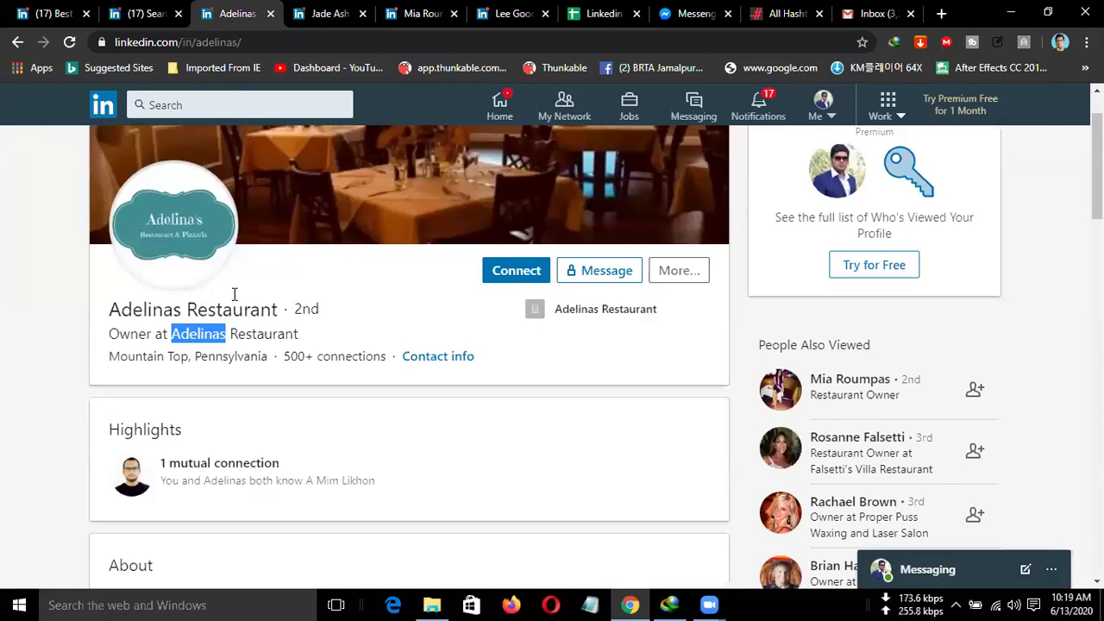
{"action": "left_click", "coordinate": [207, 313]}
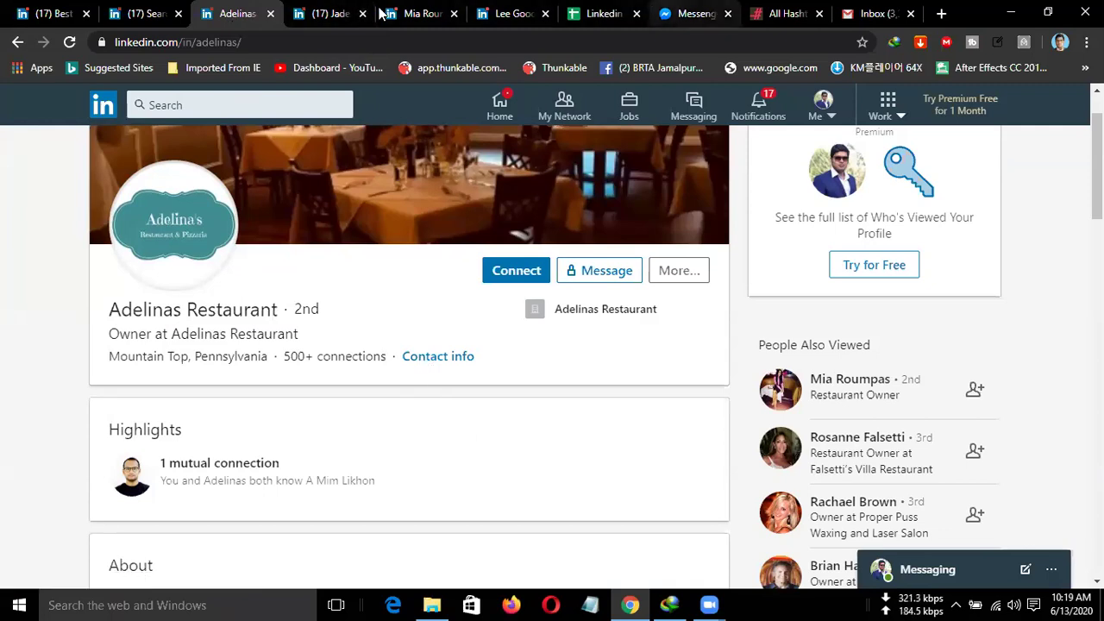
{"action": "key", "text": "ctrl+7"}
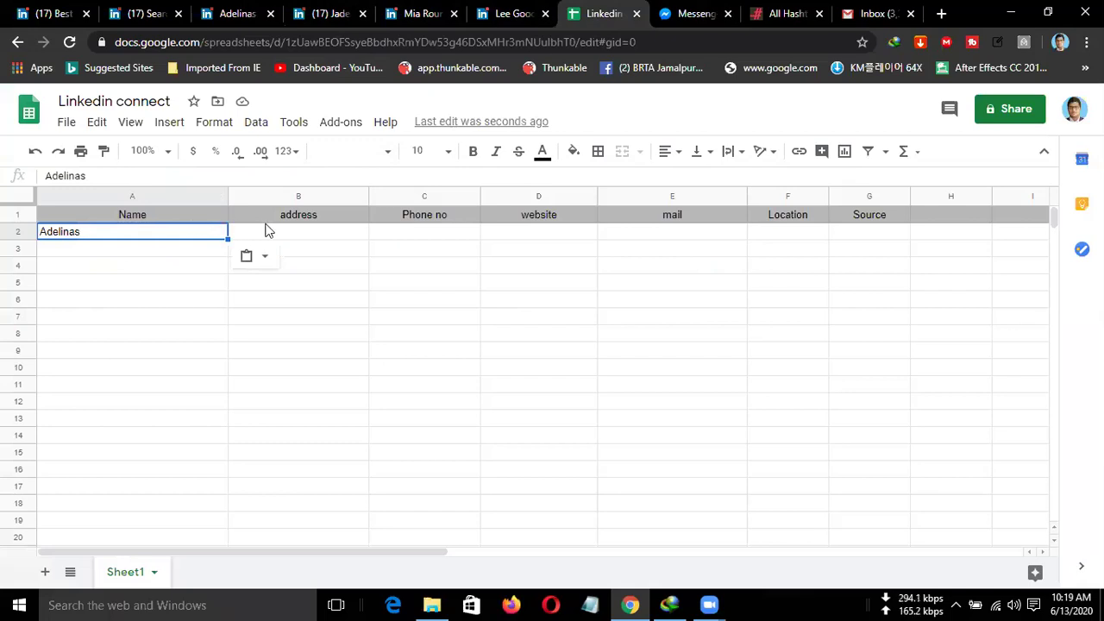
Insert a new column D before website, headed 'Restaurent'.
{"action": "left_click", "coordinate": [582, 218]}
{"action": "right_click", "coordinate": [582, 220]}
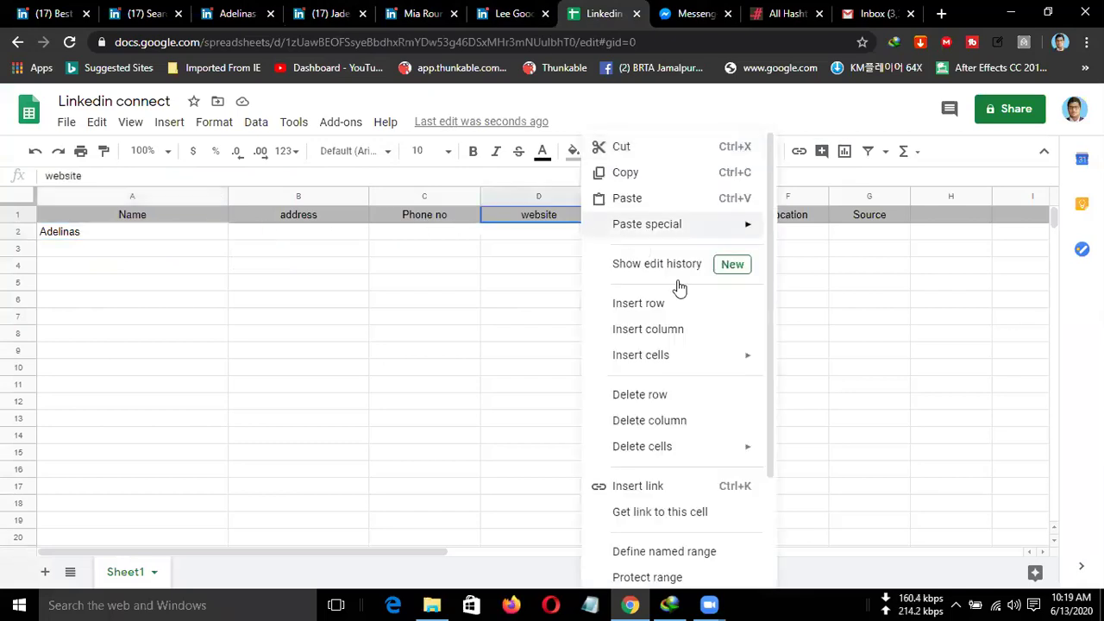
{"action": "left_click", "coordinate": [715, 330]}
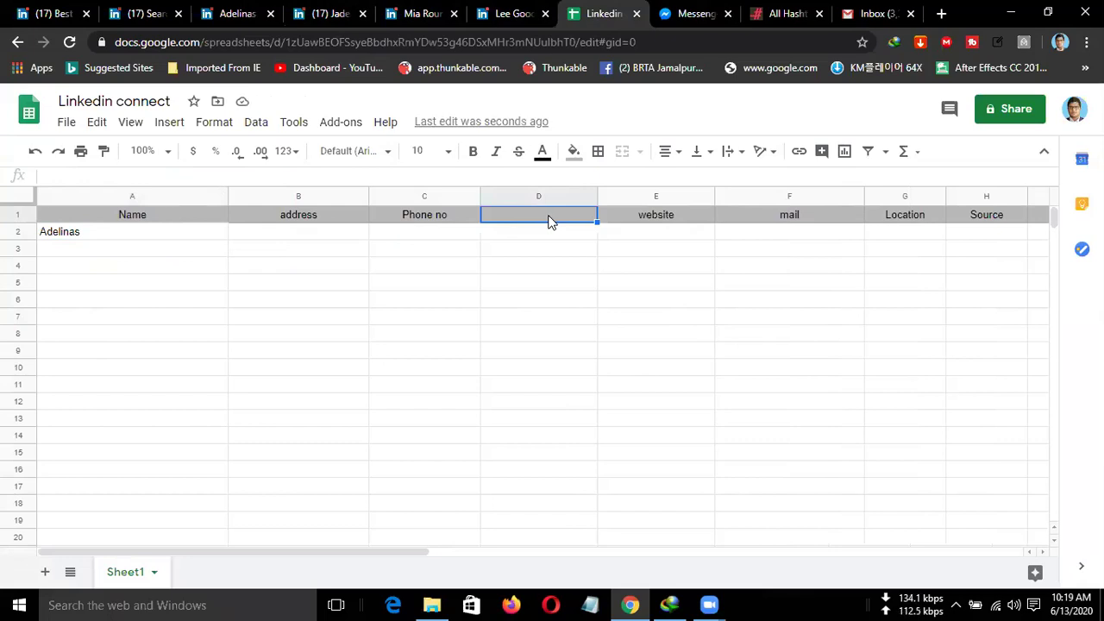
{"action": "type", "text": "Restaurent"}
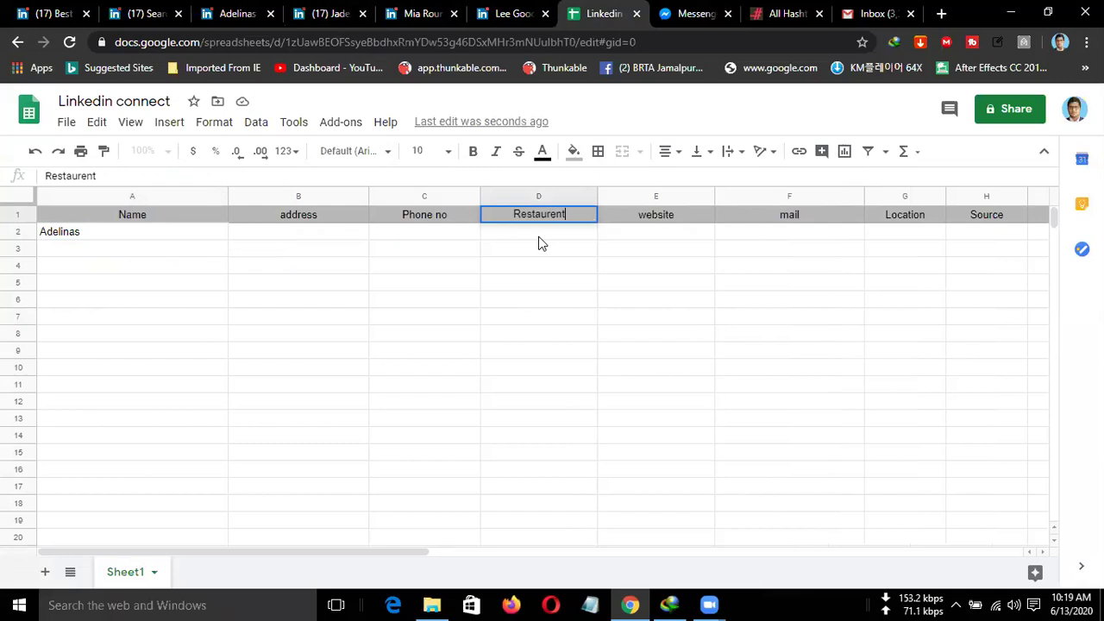
{"action": "key", "text": "Return"}
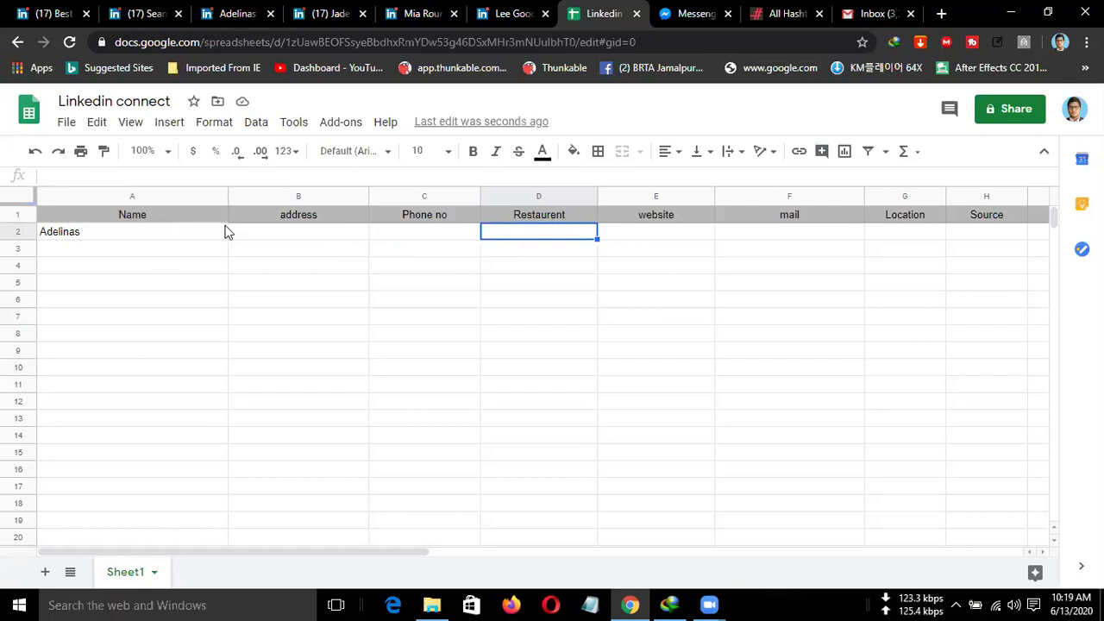
Copy the 'Adelinas Restaurant' profile name and paste it into cell D2.
{"action": "left_click", "coordinate": [243, 14]}
{"action": "left_click_drag", "start_coordinate": [264, 310], "coordinate": [107, 312]}
{"action": "key", "text": "ctrl+c"}
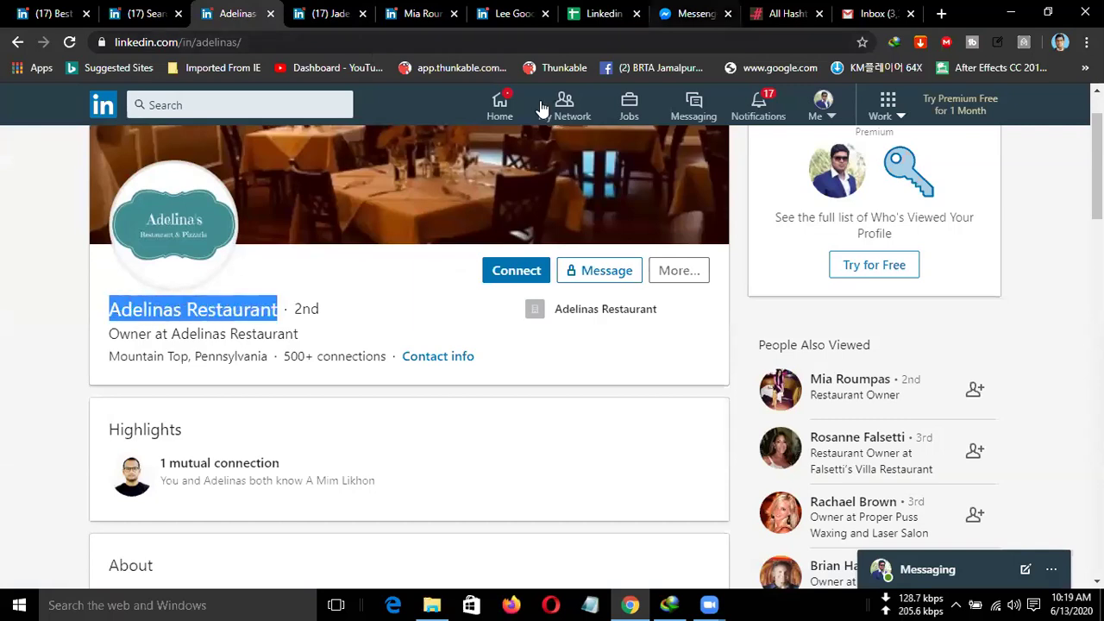
{"action": "key", "text": "ctrl+7"}
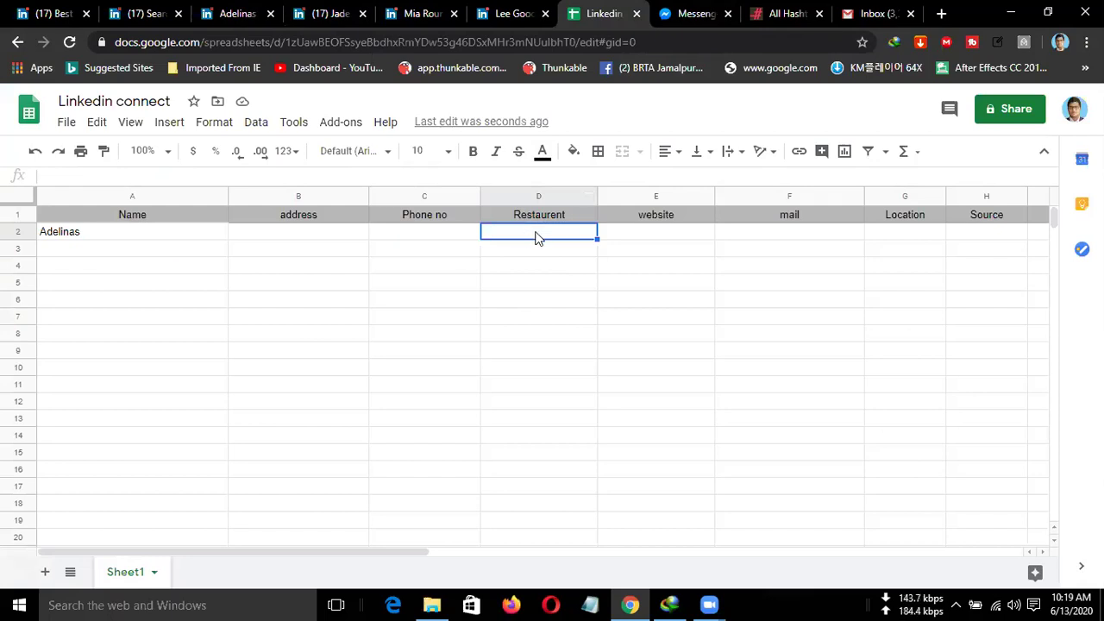
{"action": "key", "text": "ctrl+v"}
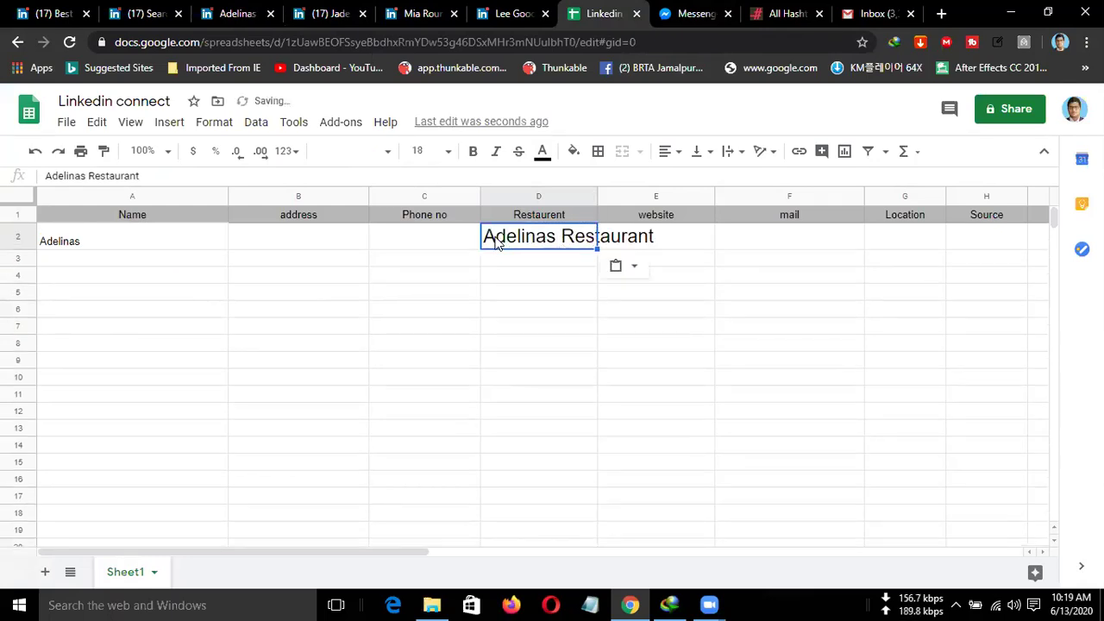
{"action": "left_click", "coordinate": [488, 241]}
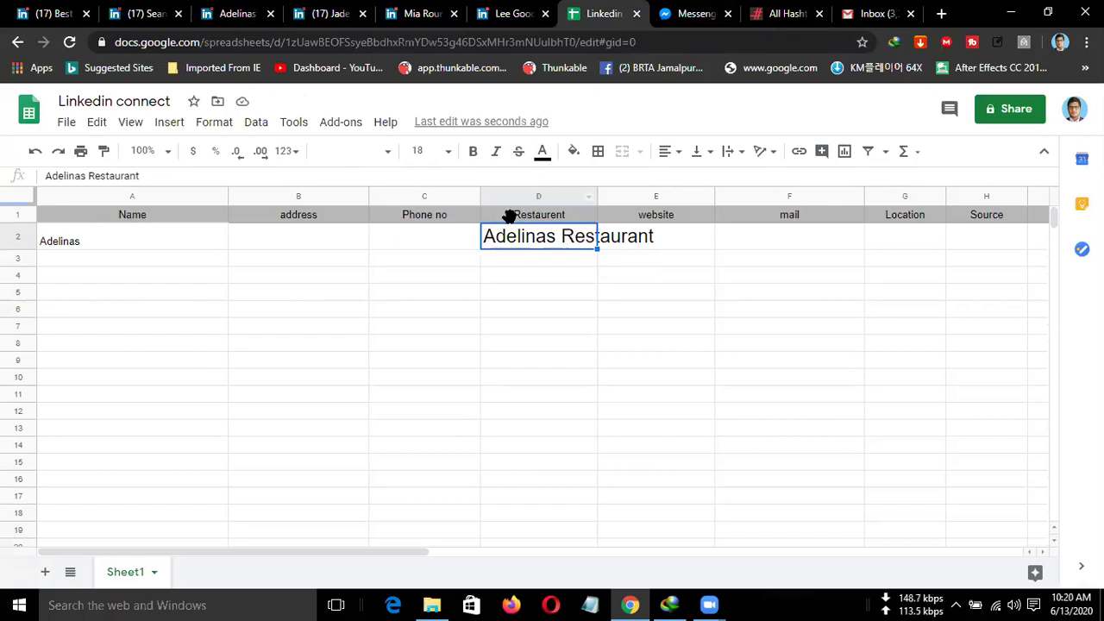
Set cell D2's text to font size 10.
{"action": "double_click", "coordinate": [490, 241]}
{"action": "left_click_drag", "start_coordinate": [488, 239], "coordinate": [595, 209]}
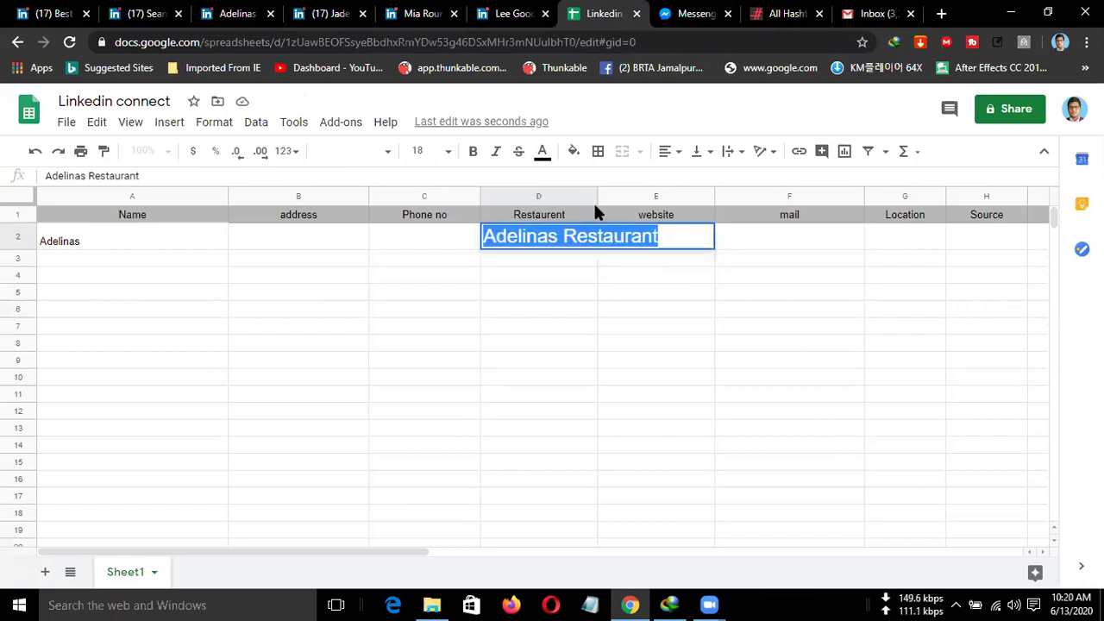
{"action": "left_click", "coordinate": [447, 152]}
{"action": "left_click", "coordinate": [431, 283]}
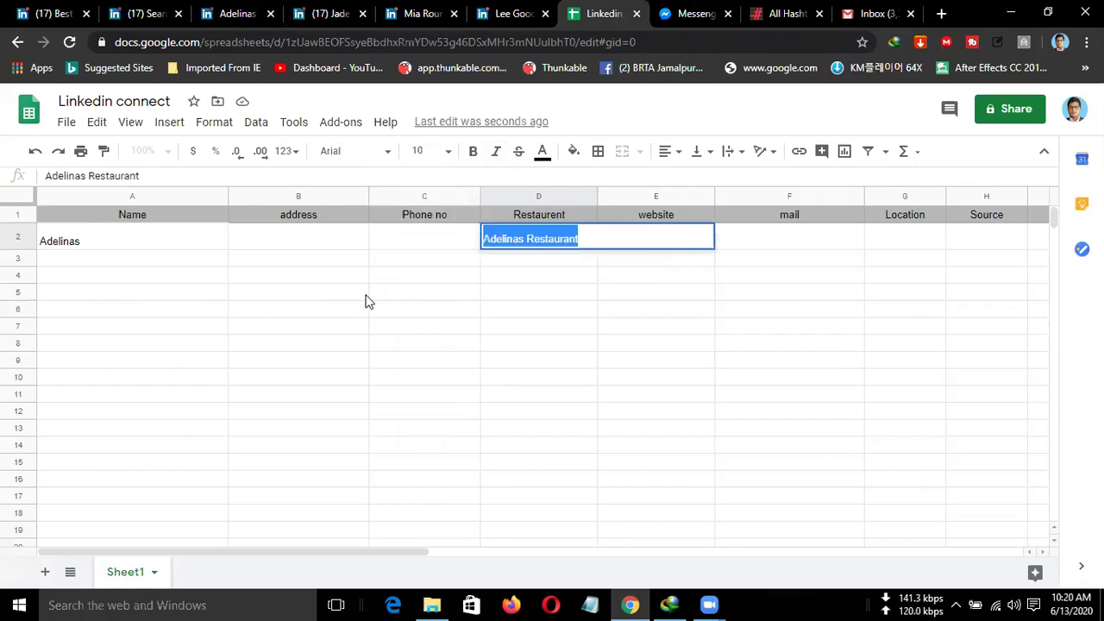
{"action": "left_click", "coordinate": [336, 284]}
{"action": "left_click", "coordinate": [84, 238]}
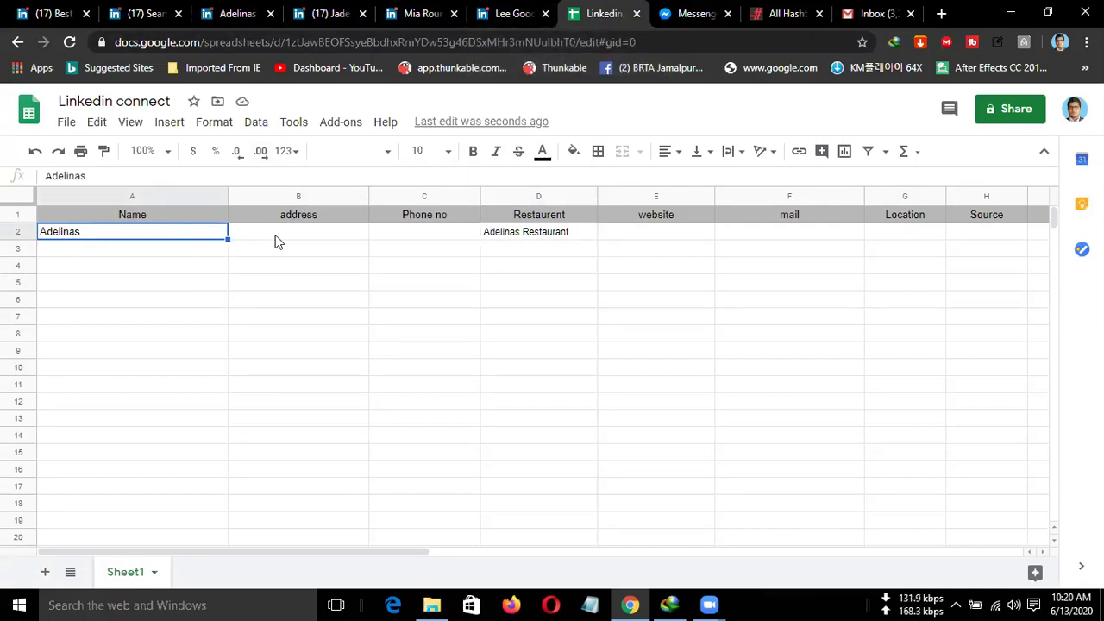
{"action": "left_click", "coordinate": [240, 14]}
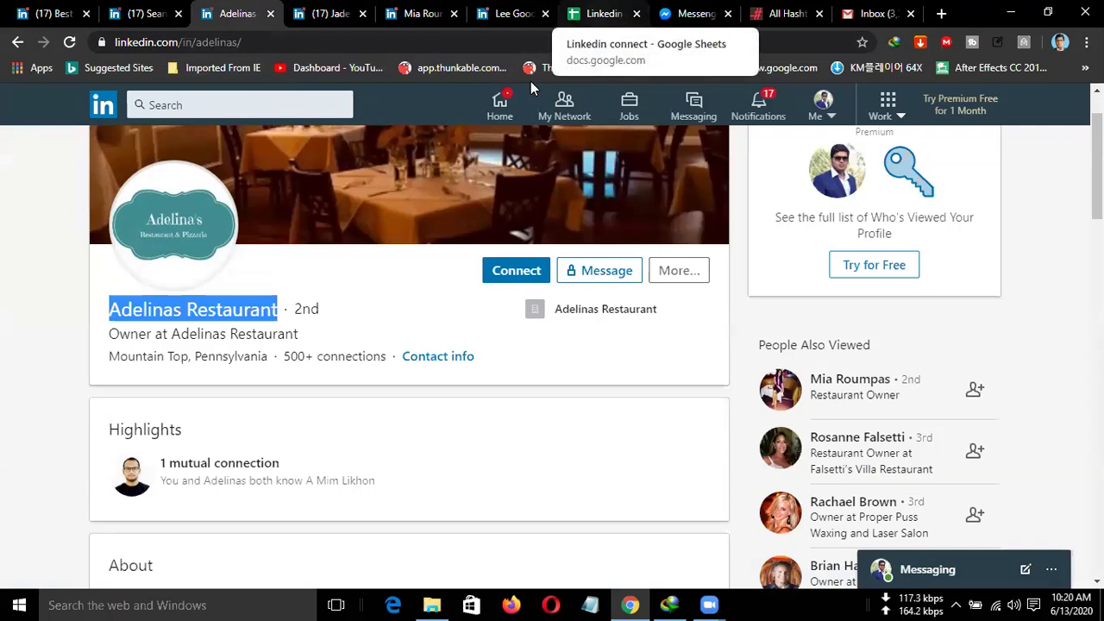
Search LinkedIn for the profile's location, Mountain Top, Pennsylvania.
{"action": "scroll", "coordinate": [250, 367], "scroll_direction": "down", "scroll_amount": 1}
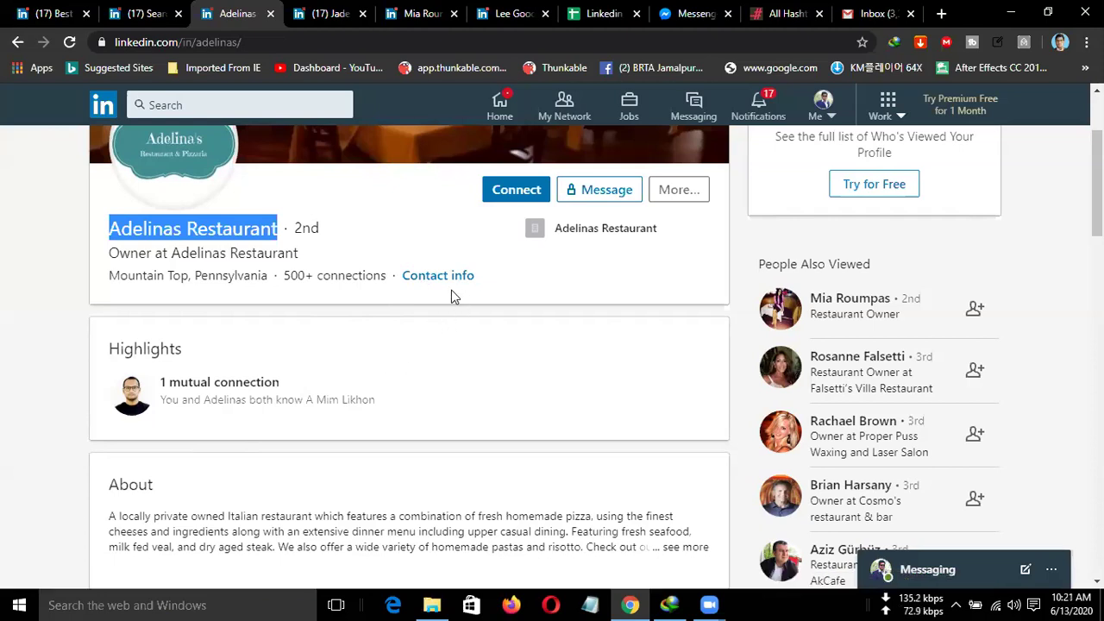
{"action": "left_click_drag", "start_coordinate": [109, 274], "coordinate": [267, 282]}
{"action": "key", "text": "ctrl+c"}
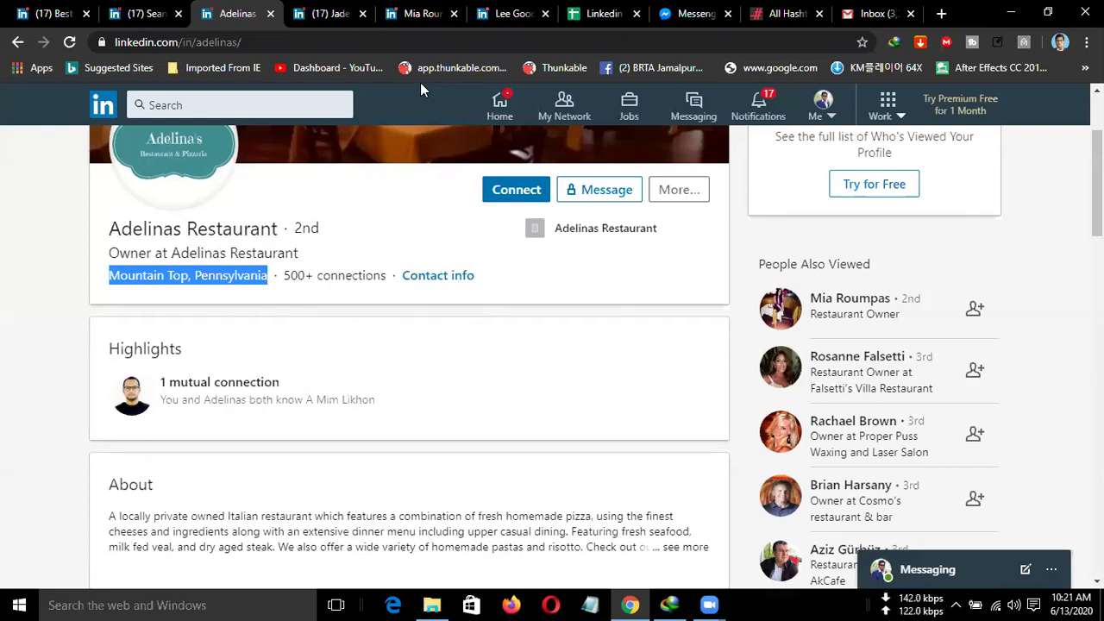
{"action": "left_click", "coordinate": [229, 104]}
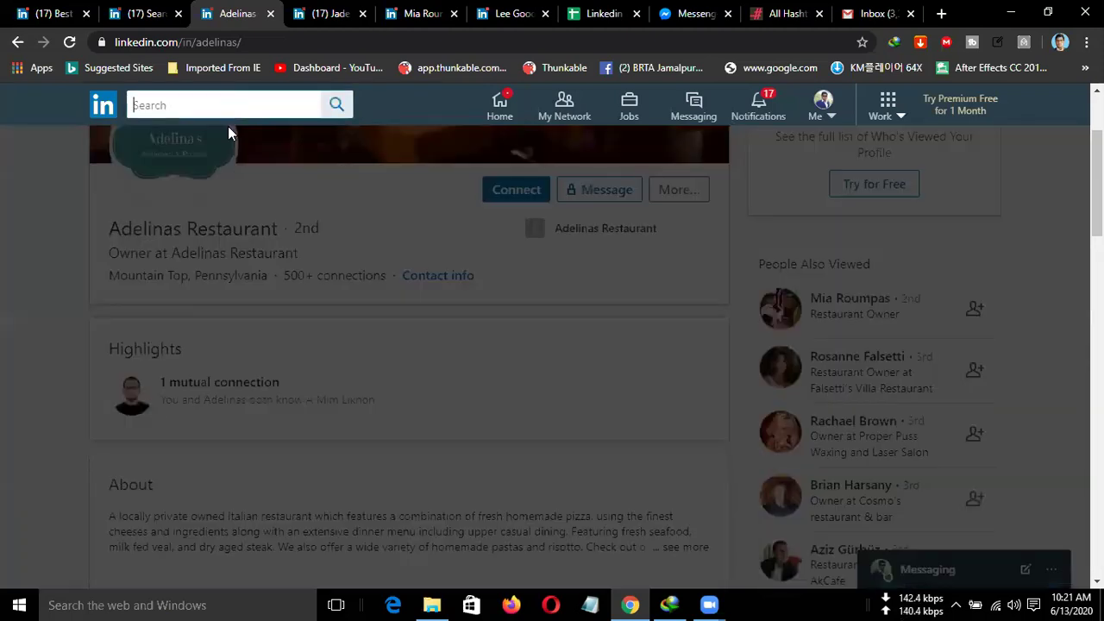
{"action": "key", "text": "ctrl+v"}
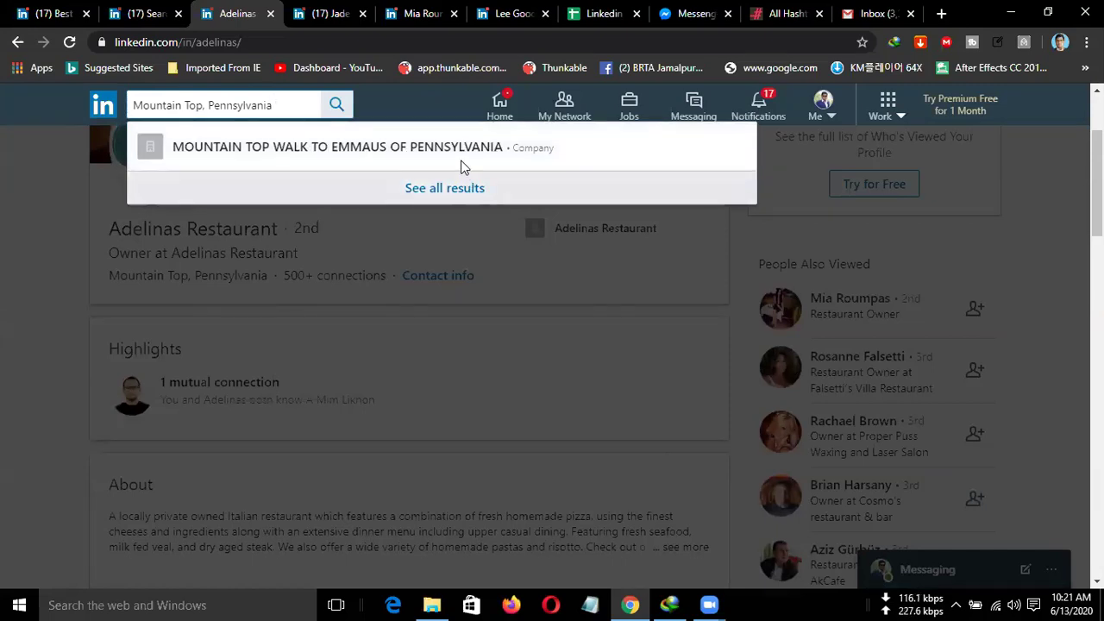
{"action": "left_click", "coordinate": [12, 226]}
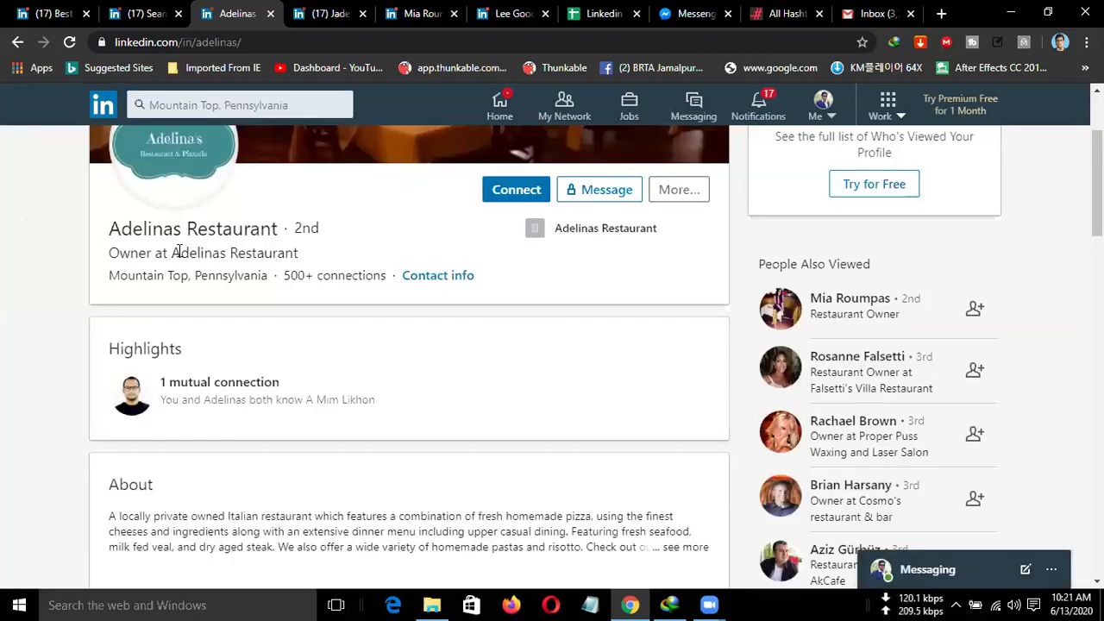
Replace the LinkedIn search query with 'Adelinas Restaurant'.
{"action": "left_click_drag", "start_coordinate": [278, 231], "coordinate": [95, 217]}
{"action": "key", "text": "ctrl+c"}
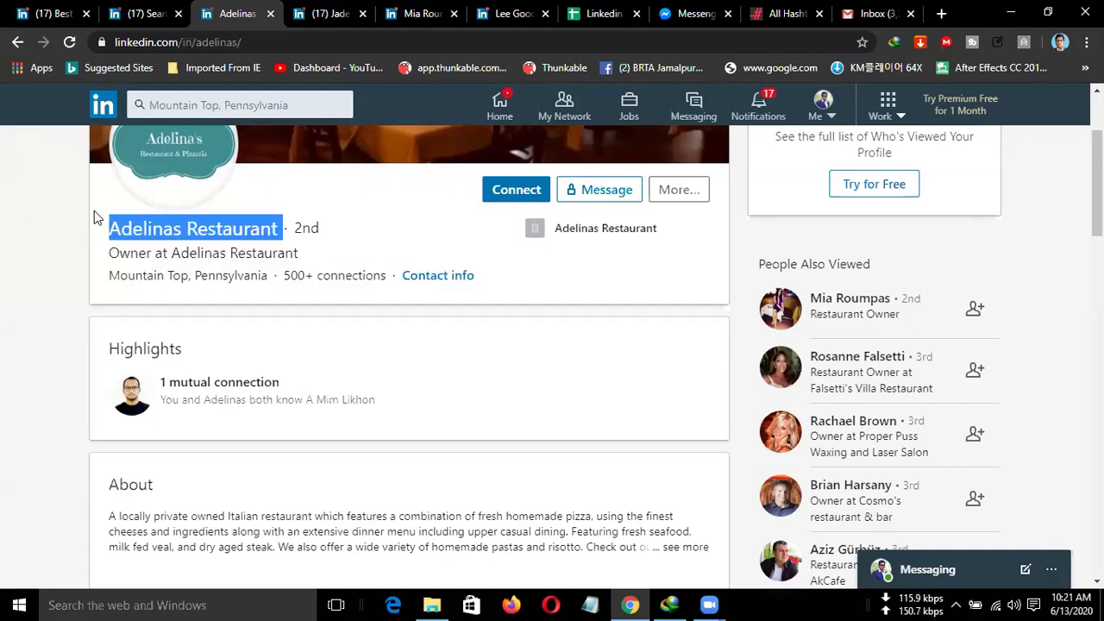
{"action": "left_click", "coordinate": [217, 105]}
{"action": "left_click_drag", "start_coordinate": [278, 106], "coordinate": [50, 120]}
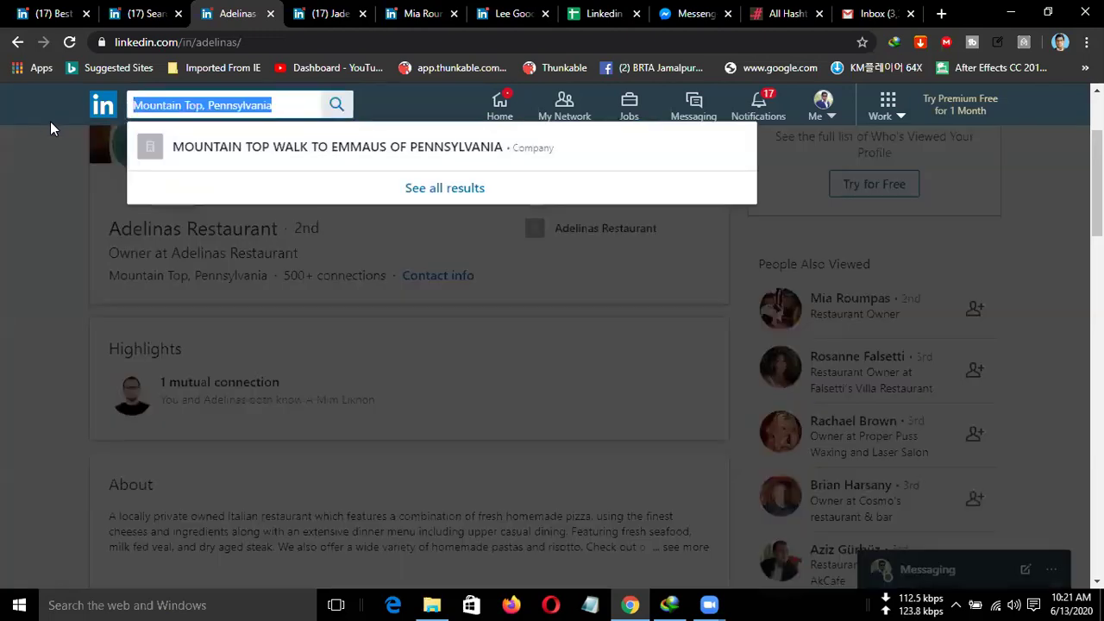
{"action": "key", "text": "ctrl+v"}
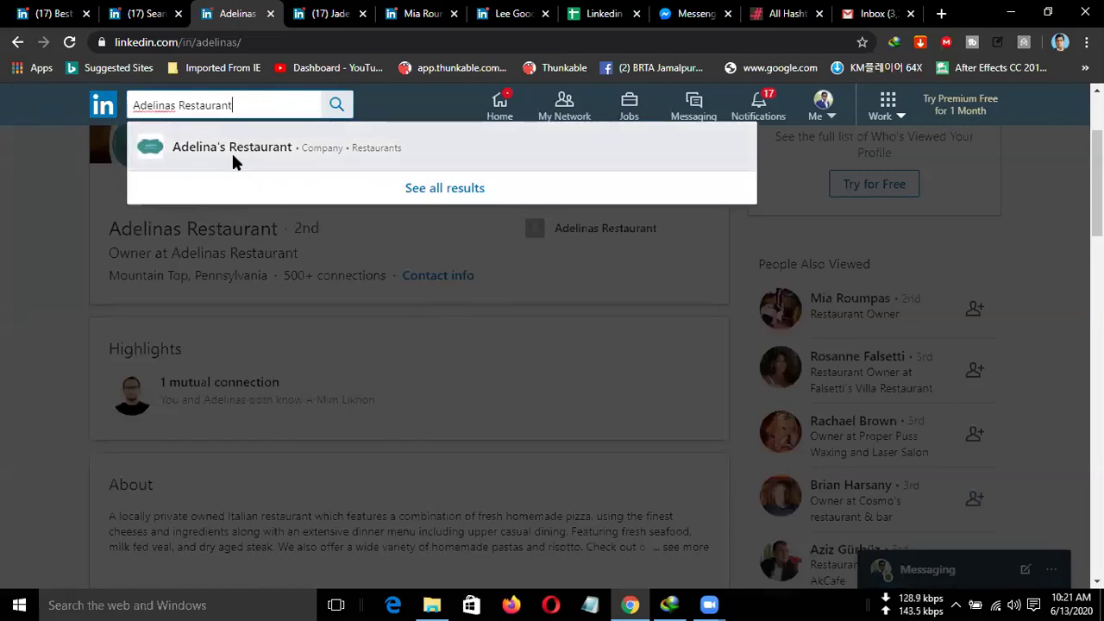
{"action": "left_click", "coordinate": [226, 168]}
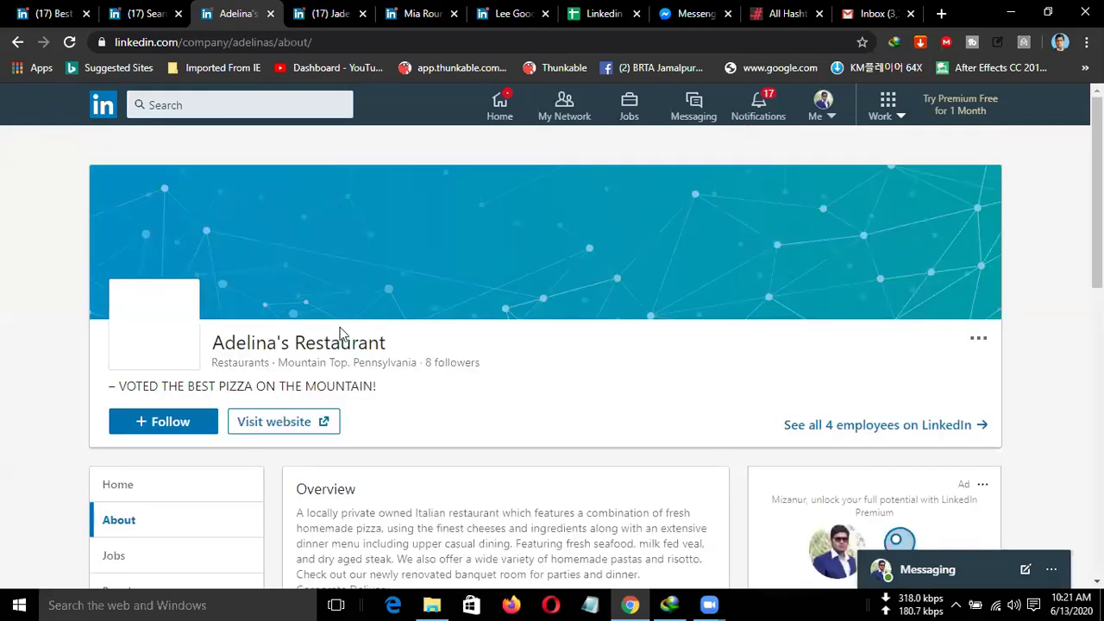
{"action": "scroll", "coordinate": [376, 337], "scroll_direction": "down", "scroll_amount": 1}
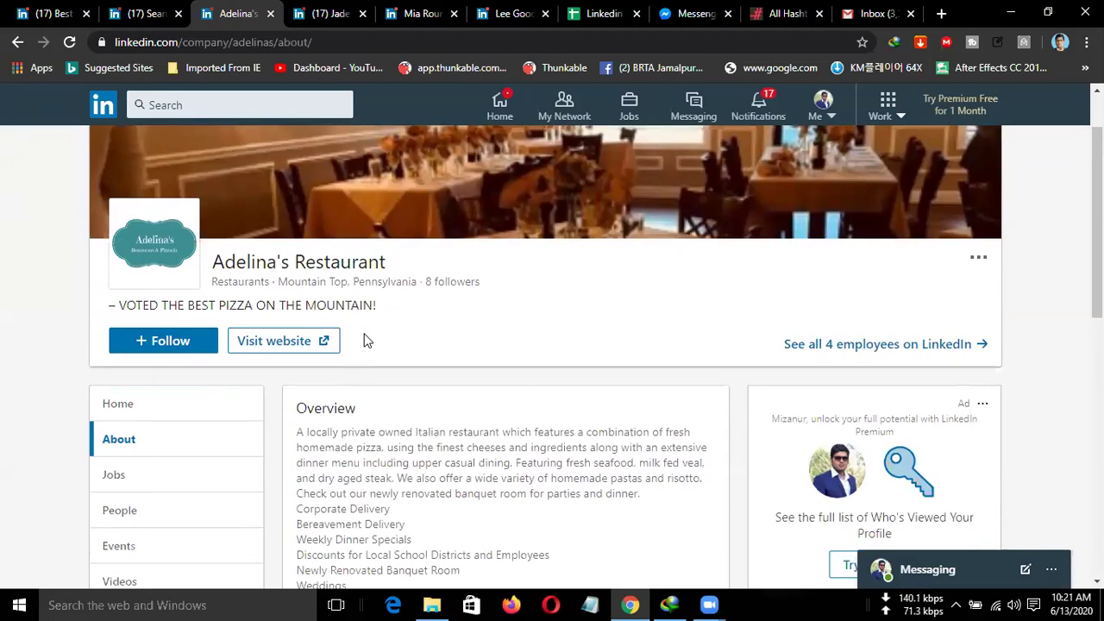
{"action": "scroll", "coordinate": [380, 328], "scroll_direction": "down", "scroll_amount": 1}
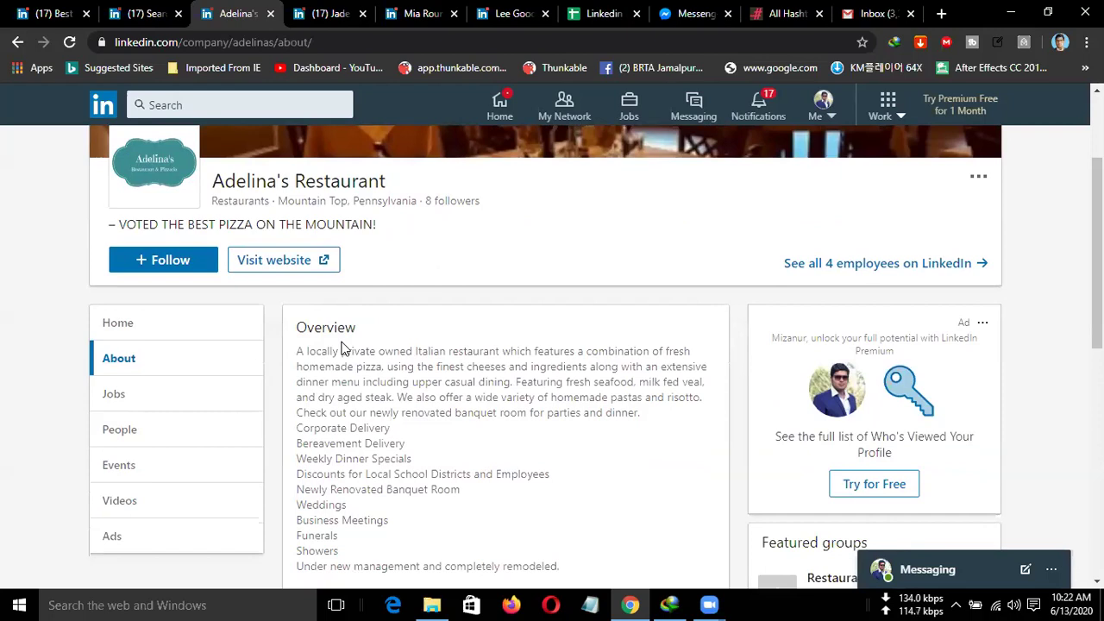
{"action": "left_click", "coordinate": [16, 42]}
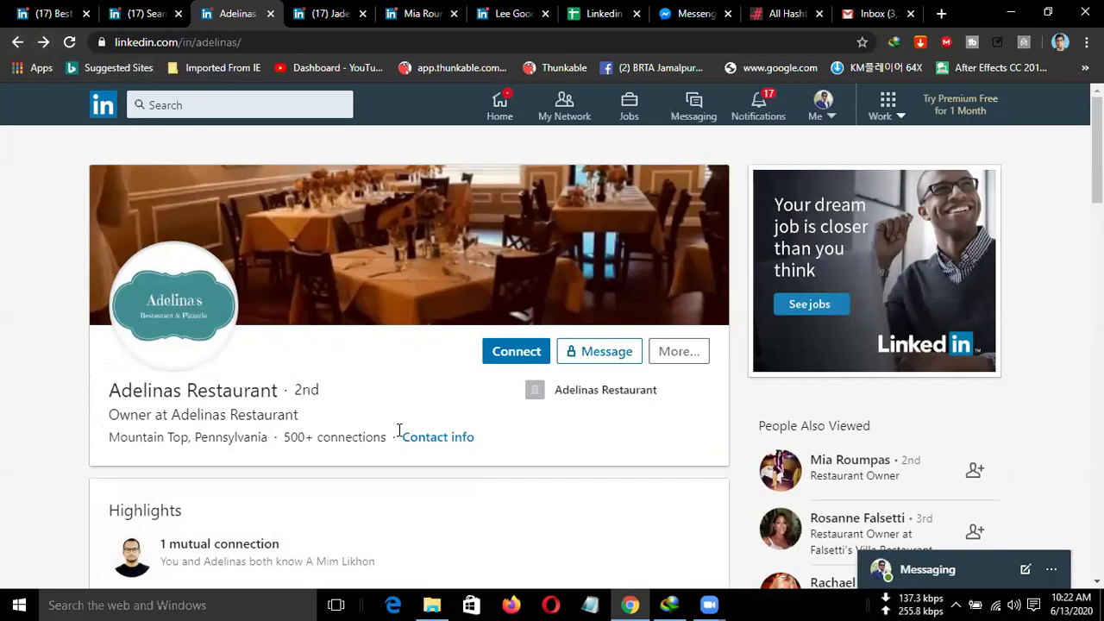
Check the owner profile's contact info, then expand the full About text.
{"action": "left_click", "coordinate": [425, 438]}
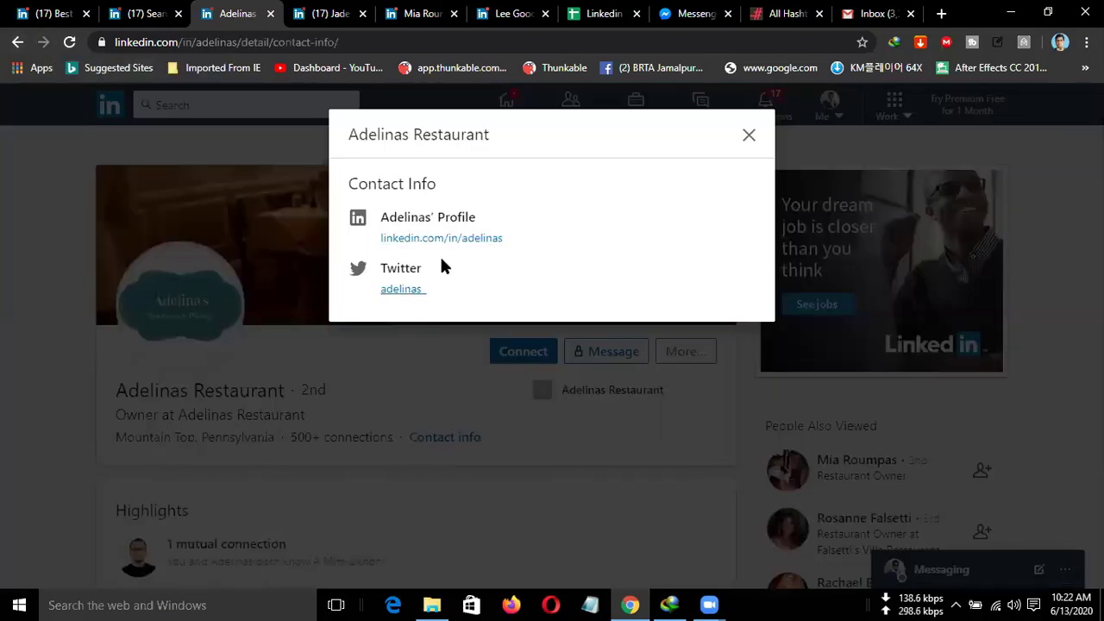
{"action": "left_click", "coordinate": [757, 145]}
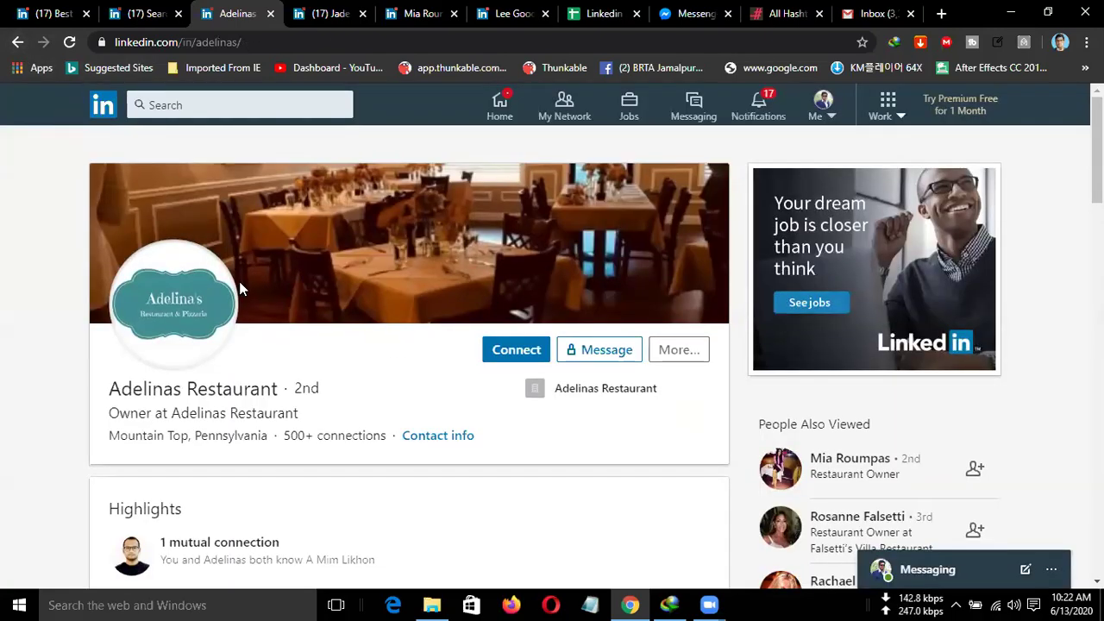
{"action": "scroll", "coordinate": [239, 286], "scroll_direction": "down", "scroll_amount": 4}
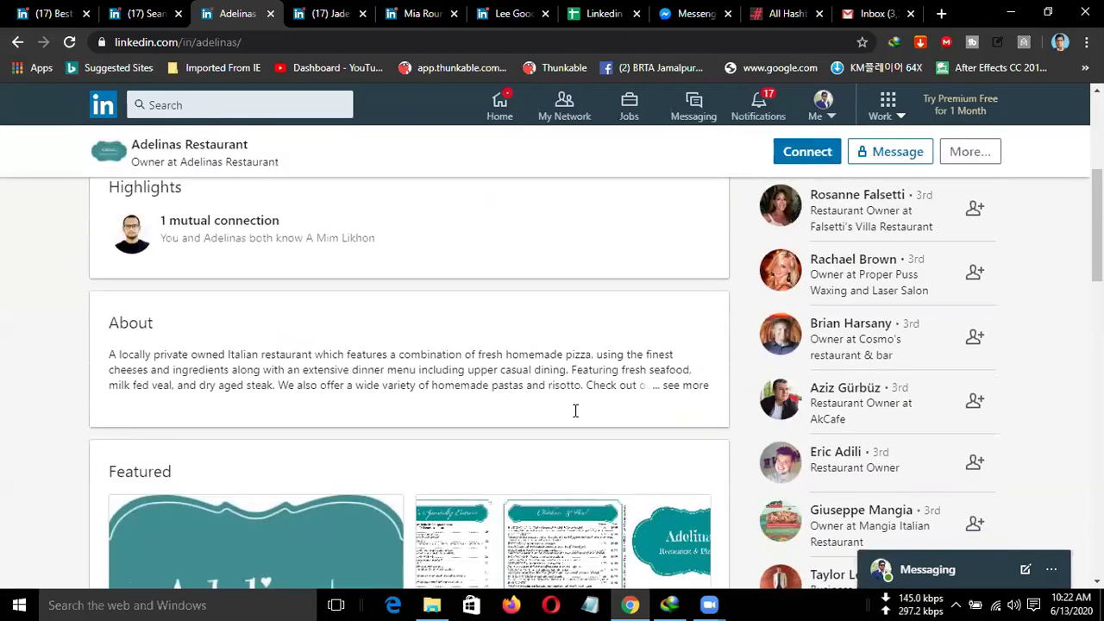
{"action": "left_click", "coordinate": [679, 386]}
Open Adelina's Restaurant from the profile's Interests section in a new tab.
{"action": "scroll", "coordinate": [421, 432], "scroll_direction": "down", "scroll_amount": 5}
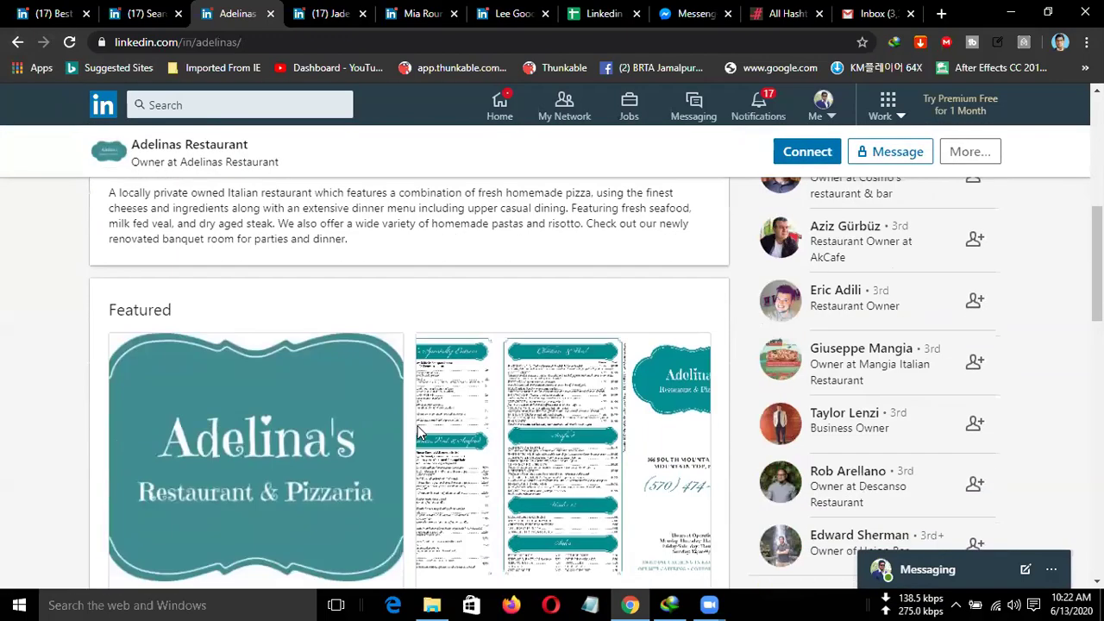
{"action": "scroll", "coordinate": [417, 432], "scroll_direction": "down", "scroll_amount": 5}
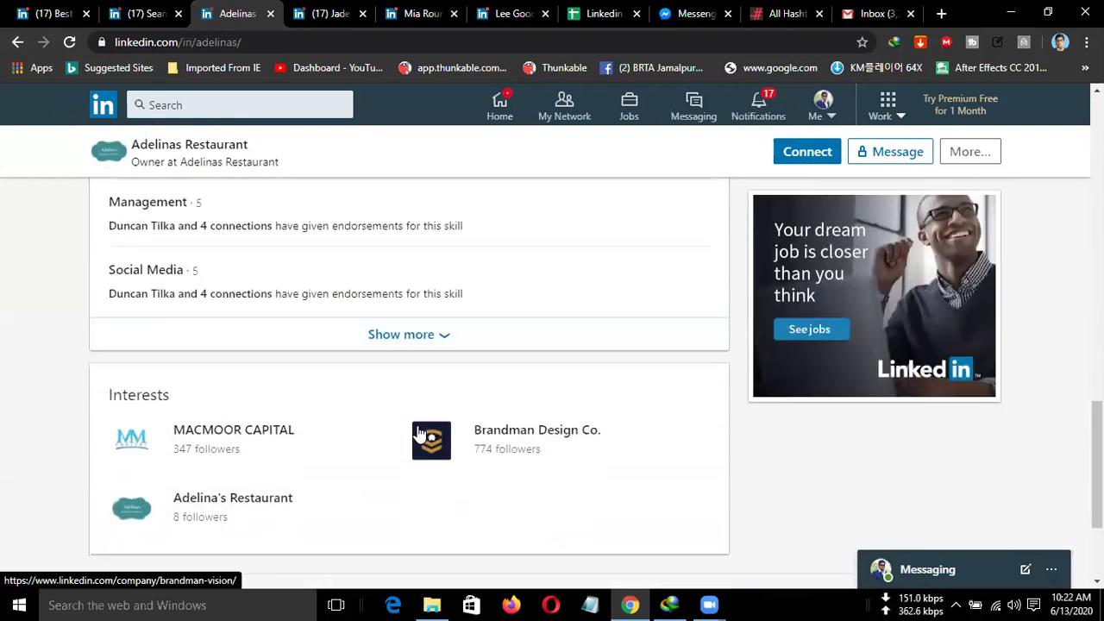
{"action": "scroll", "coordinate": [416, 432], "scroll_direction": "down", "scroll_amount": 2}
{"action": "scroll", "coordinate": [416, 432], "scroll_direction": "up", "scroll_amount": 2}
{"action": "scroll", "coordinate": [421, 429], "scroll_direction": "up", "scroll_amount": 4}
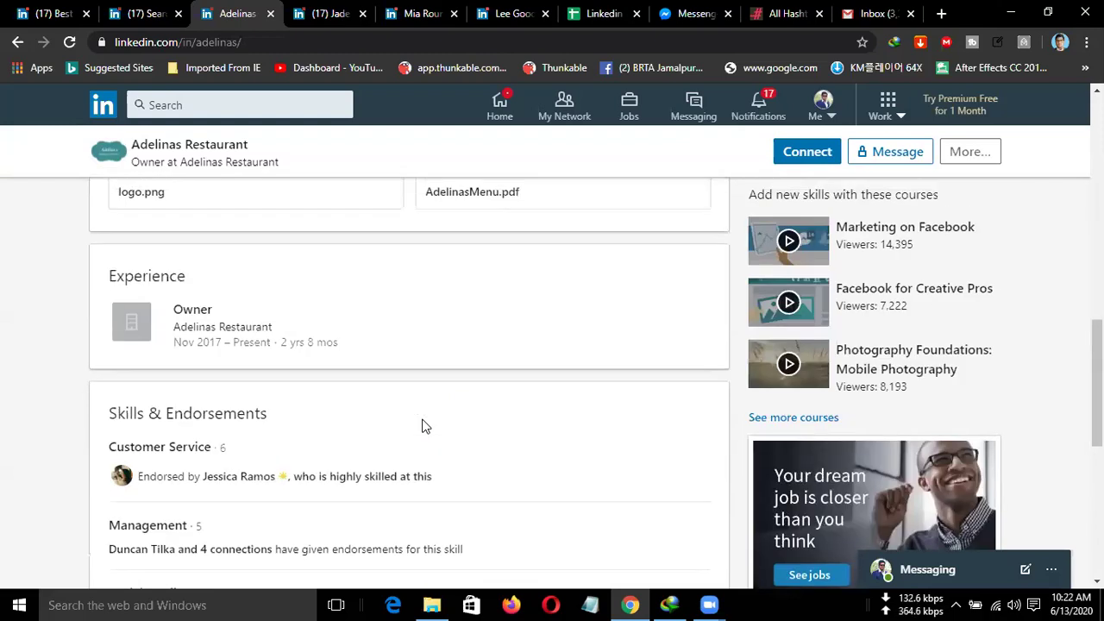
{"action": "scroll", "coordinate": [421, 426], "scroll_direction": "down", "scroll_amount": 3}
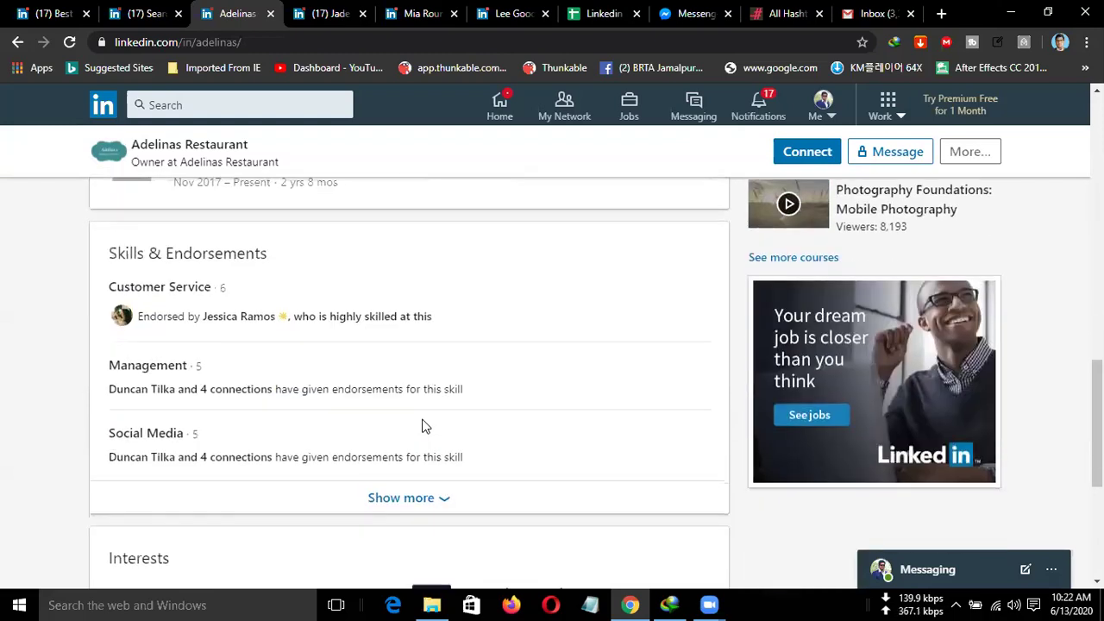
{"action": "scroll", "coordinate": [423, 427], "scroll_direction": "down", "scroll_amount": 2}
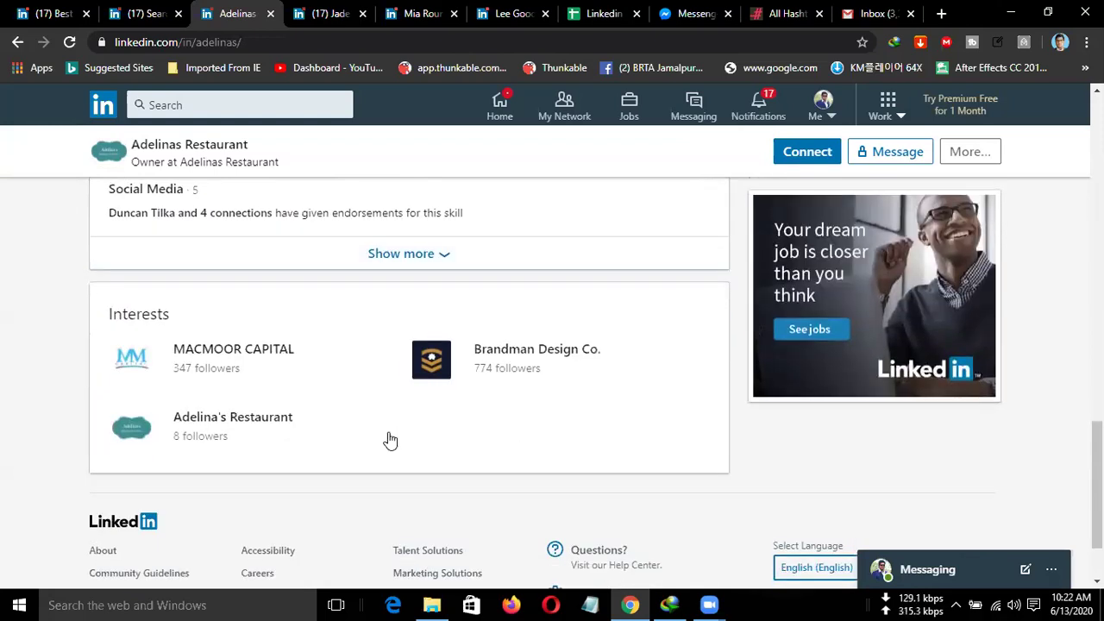
{"action": "middle_click", "coordinate": [233, 417]}
Switch to the new Adelina's Restaurant tab and view its company About page.
{"action": "left_click", "coordinate": [298, 13]}
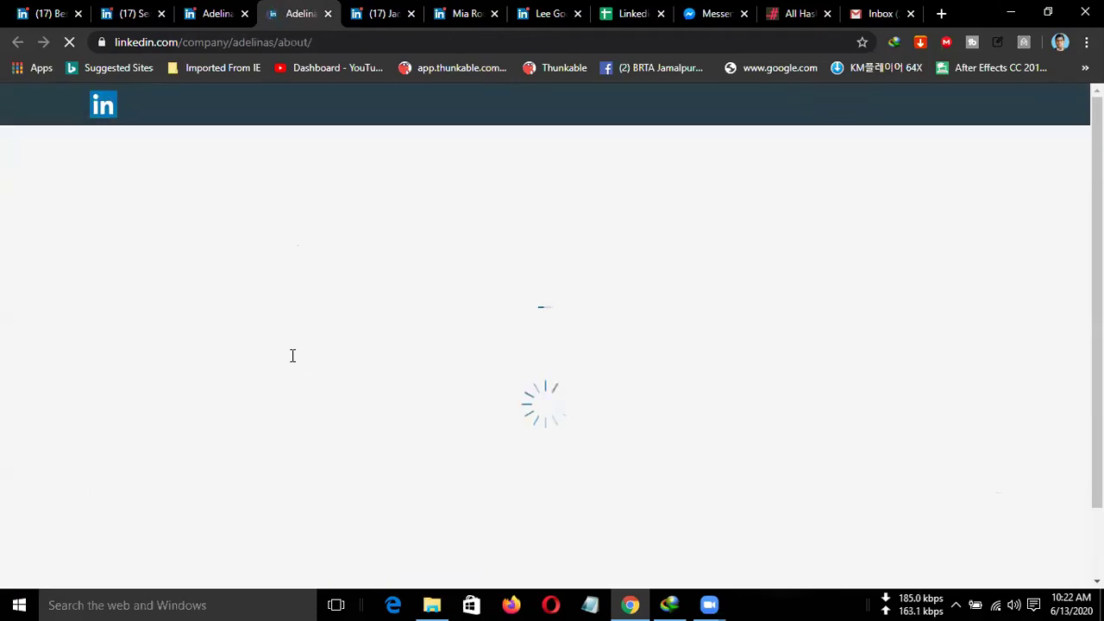
{"action": "scroll", "coordinate": [290, 359], "scroll_direction": "down", "scroll_amount": 1}
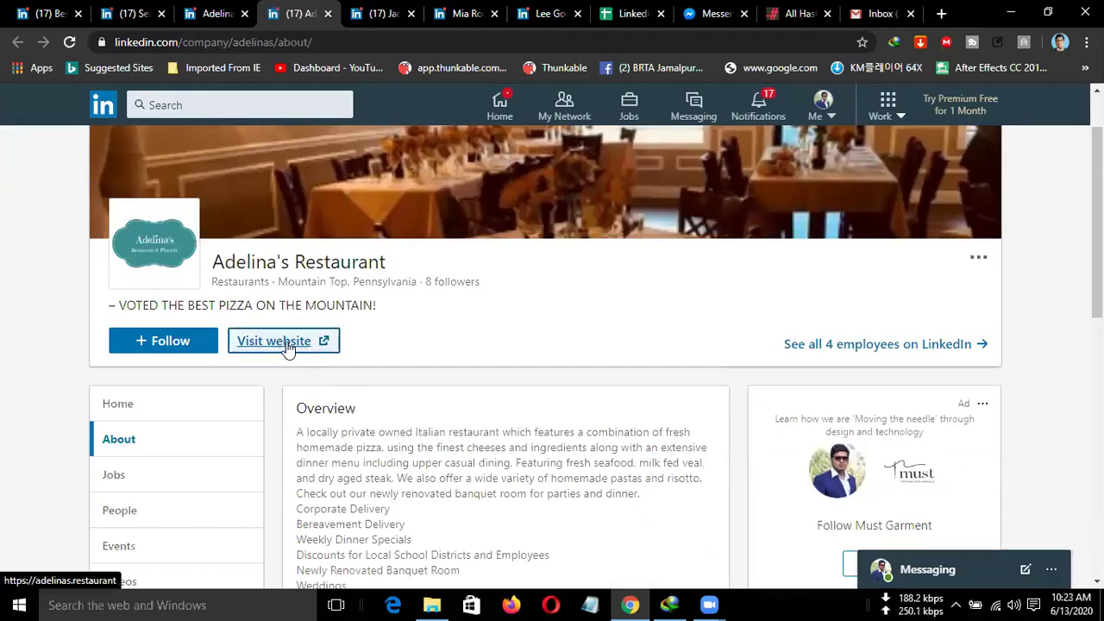
Copy the restaurant's website link from LinkedIn and open adelinas.restaurant in a new tab.
{"action": "right_click", "coordinate": [286, 341]}
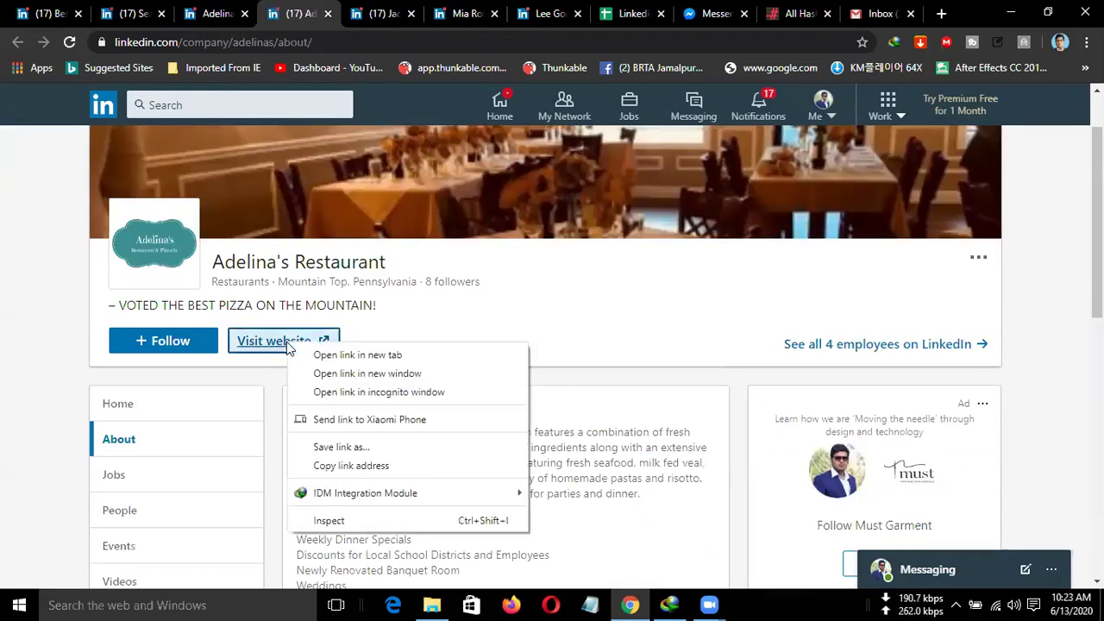
{"action": "left_click", "coordinate": [393, 464]}
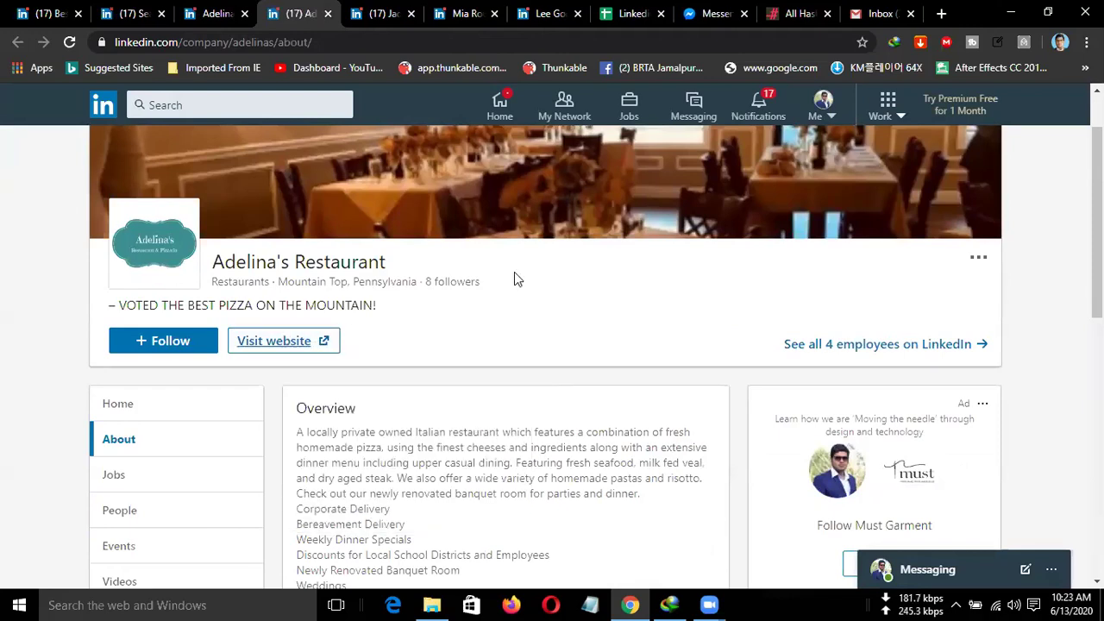
{"action": "left_click", "coordinate": [275, 341]}
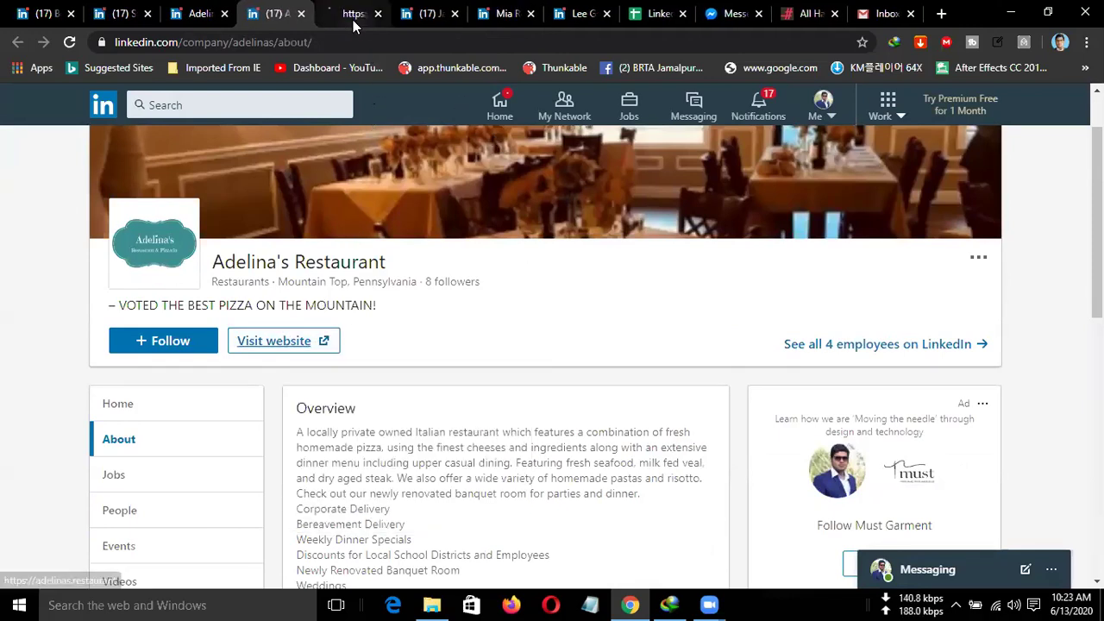
{"action": "left_click", "coordinate": [353, 13]}
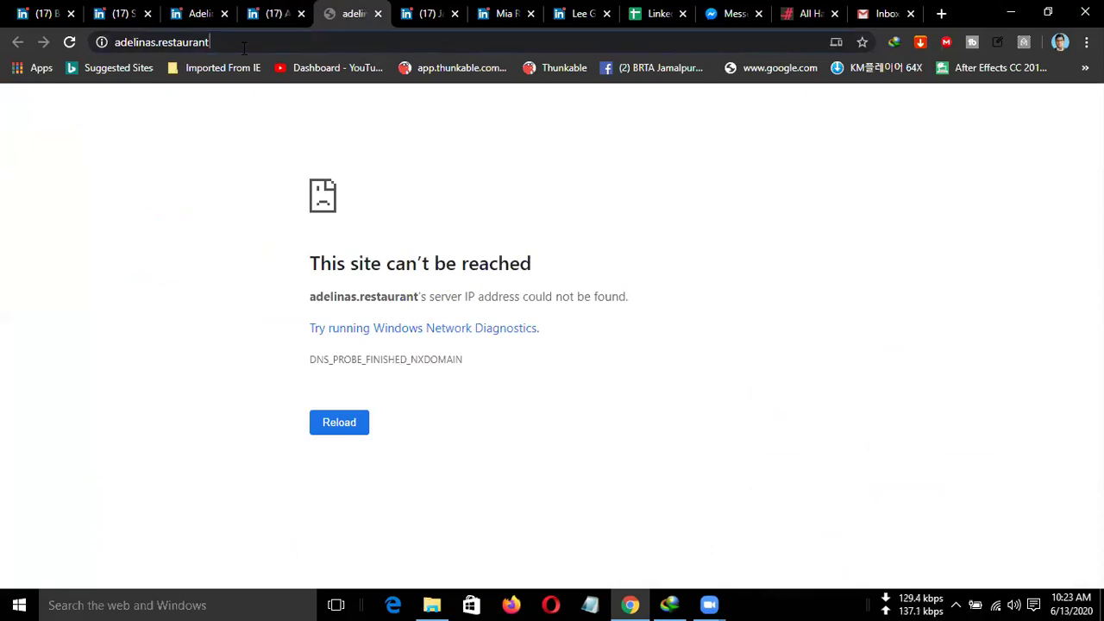
{"action": "left_click", "coordinate": [362, 42]}
Reopen adelinas.restaurant and retry loading it several times, but the site can't be reached.
{"action": "left_click", "coordinate": [378, 14]}
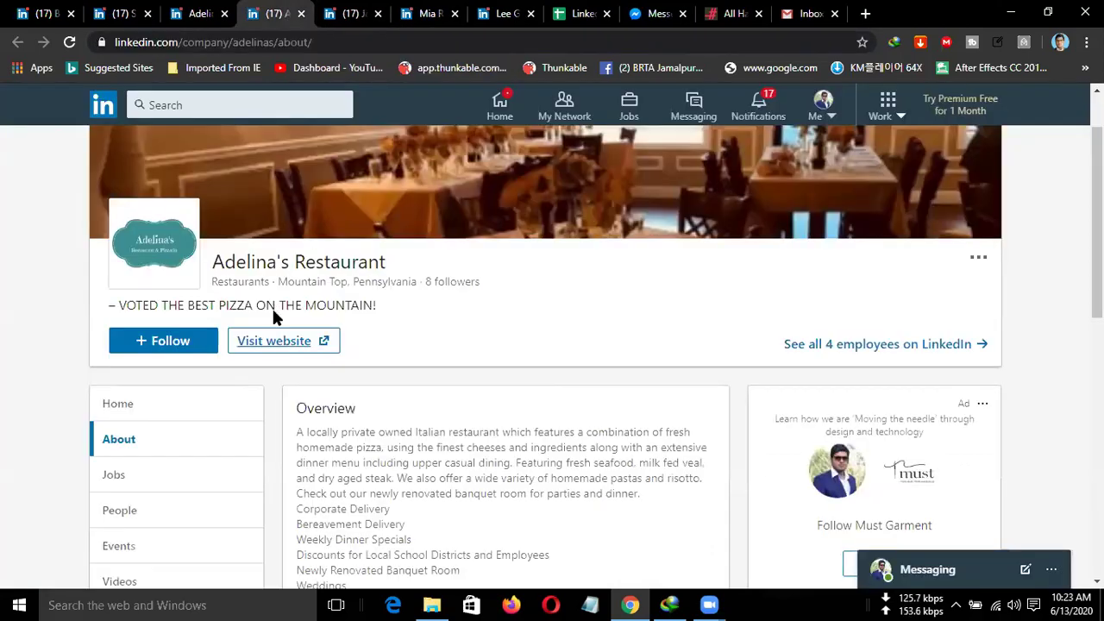
{"action": "left_click", "coordinate": [284, 340]}
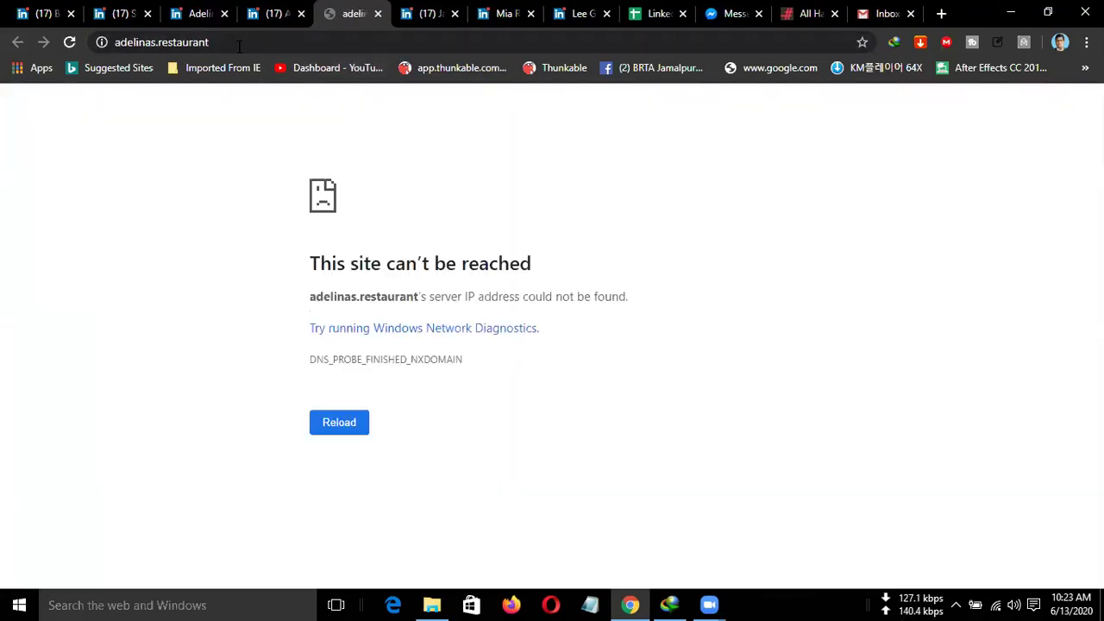
{"action": "left_click", "coordinate": [157, 41]}
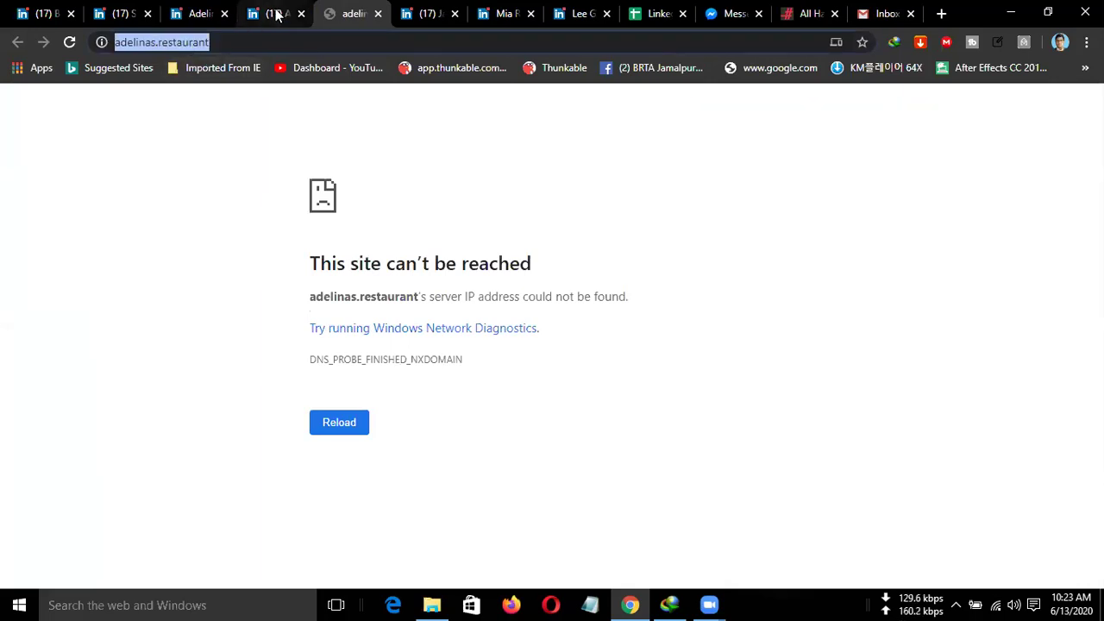
{"action": "left_click", "coordinate": [76, 47]}
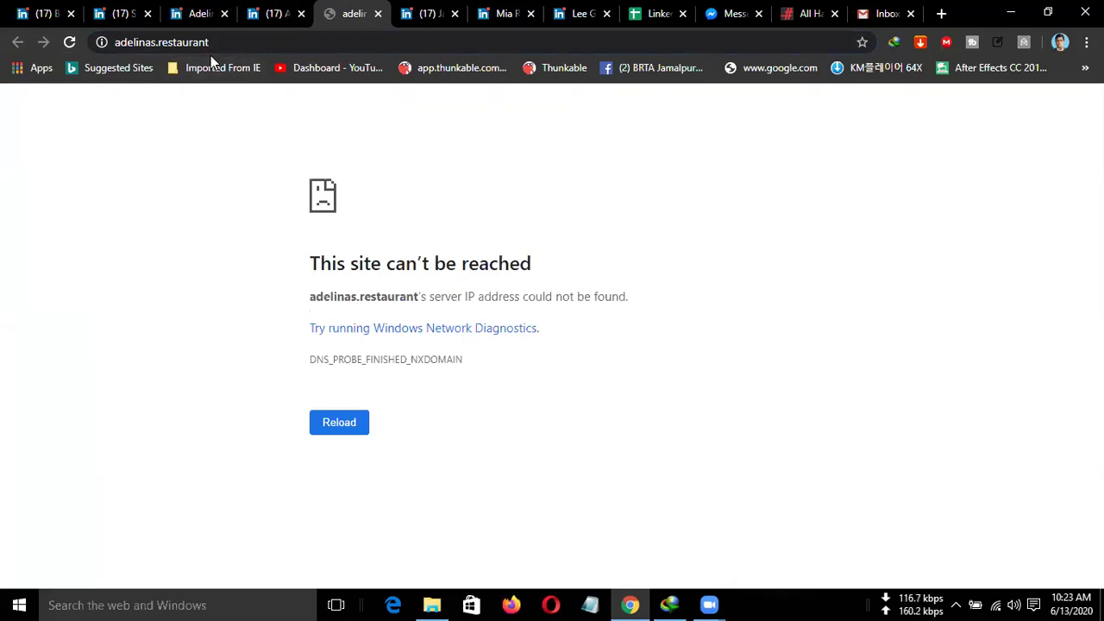
{"action": "double_click", "coordinate": [168, 42]}
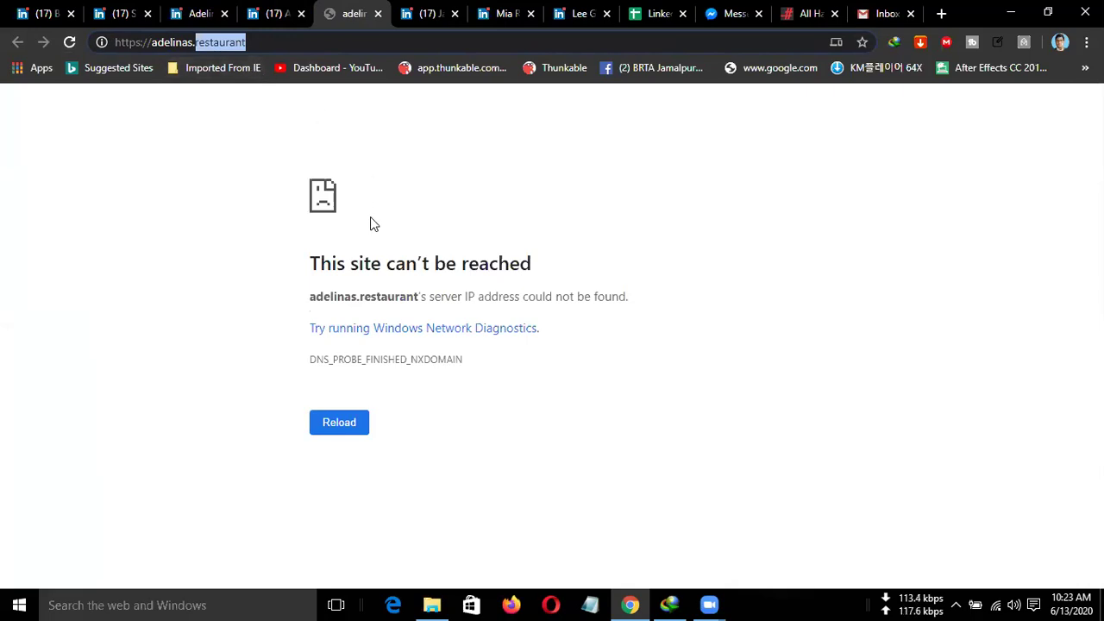
{"action": "left_click", "coordinate": [345, 423]}
{"action": "left_click", "coordinate": [351, 427]}
{"action": "left_click", "coordinate": [351, 431]}
{"action": "left_click", "coordinate": [351, 430]}
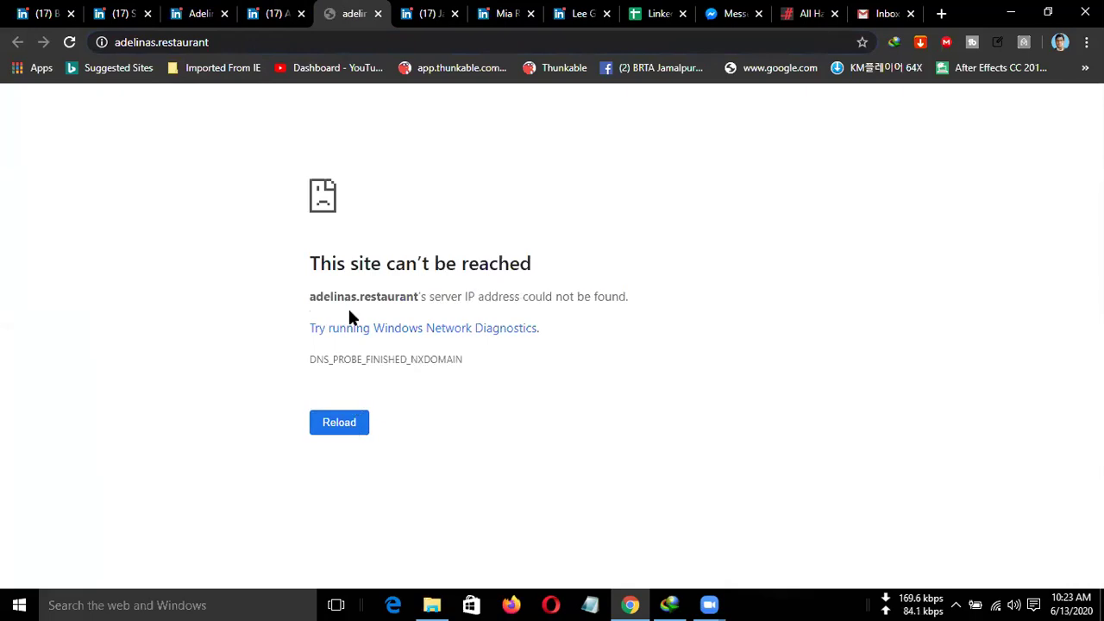
{"action": "left_click", "coordinate": [281, 14]}
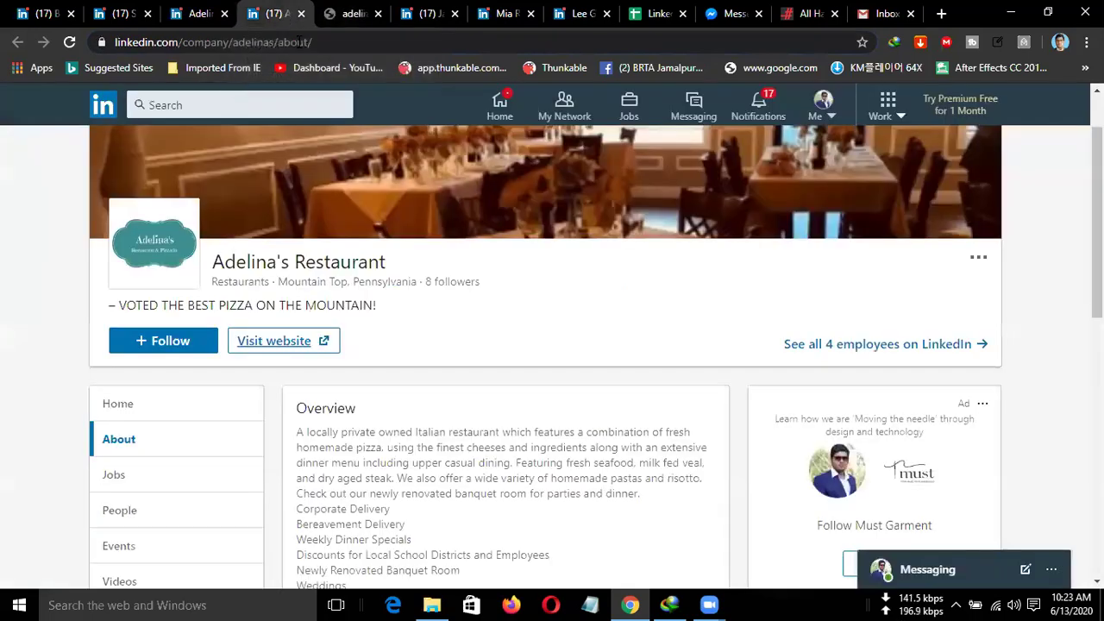
{"action": "scroll", "coordinate": [365, 374], "scroll_direction": "down", "scroll_amount": 1}
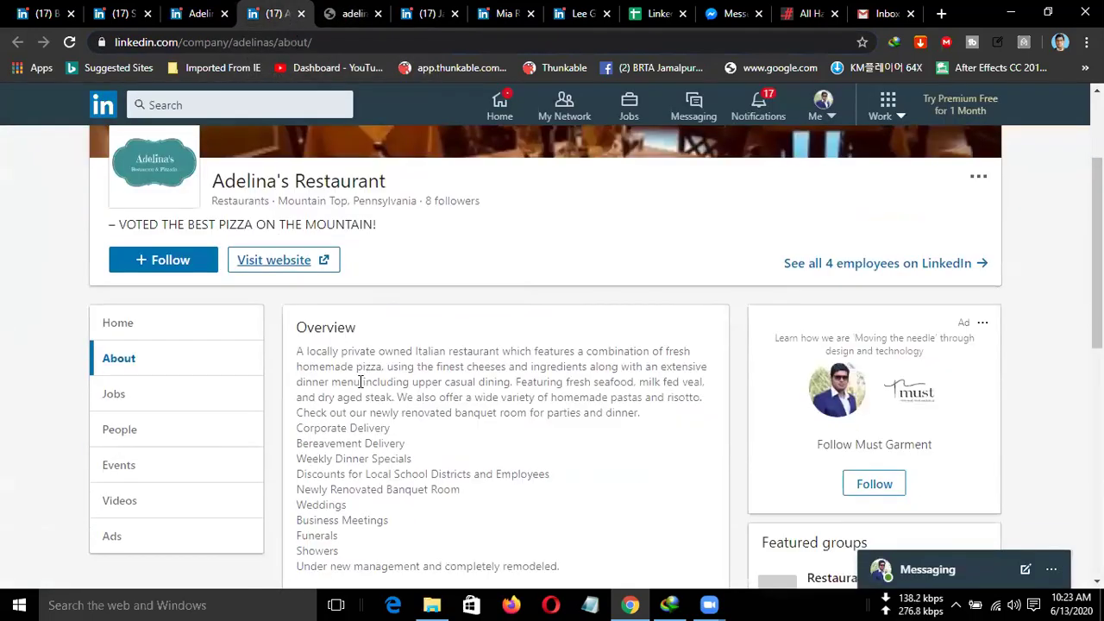
{"action": "scroll", "coordinate": [302, 453], "scroll_direction": "down", "scroll_amount": 1}
{"action": "scroll", "coordinate": [414, 470], "scroll_direction": "down", "scroll_amount": 1}
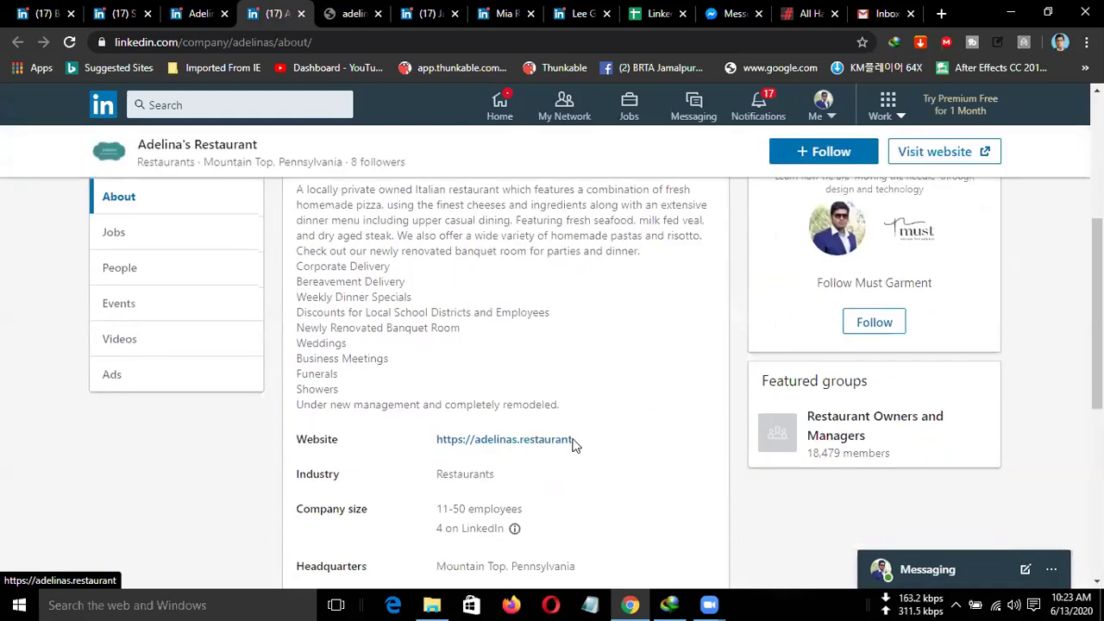
{"action": "left_click_drag", "start_coordinate": [573, 440], "coordinate": [438, 443]}
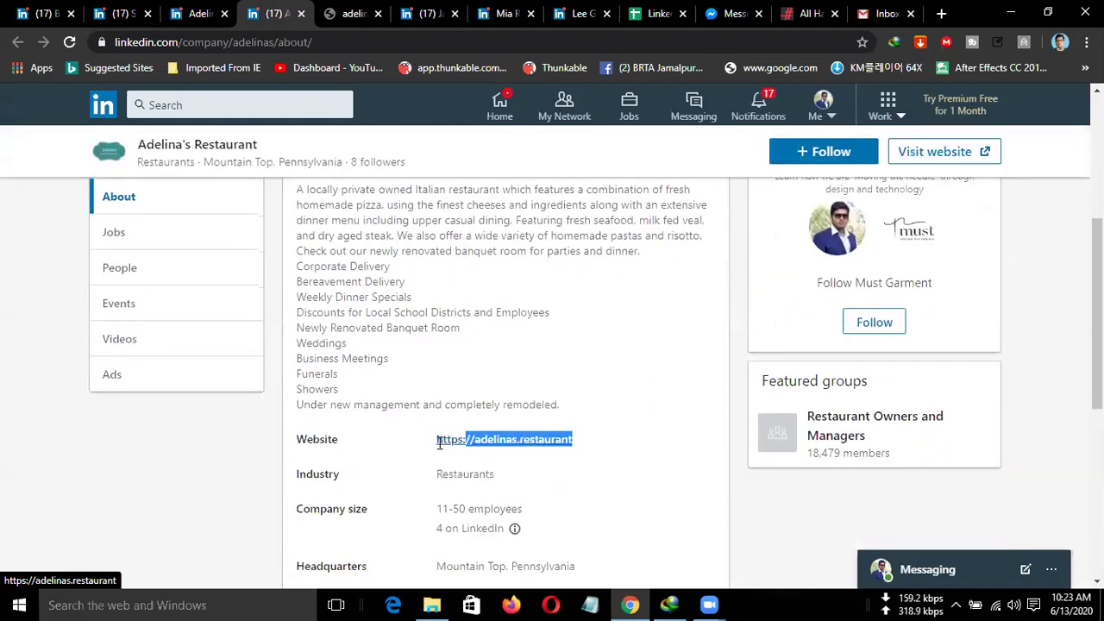
{"action": "left_click", "coordinate": [598, 481]}
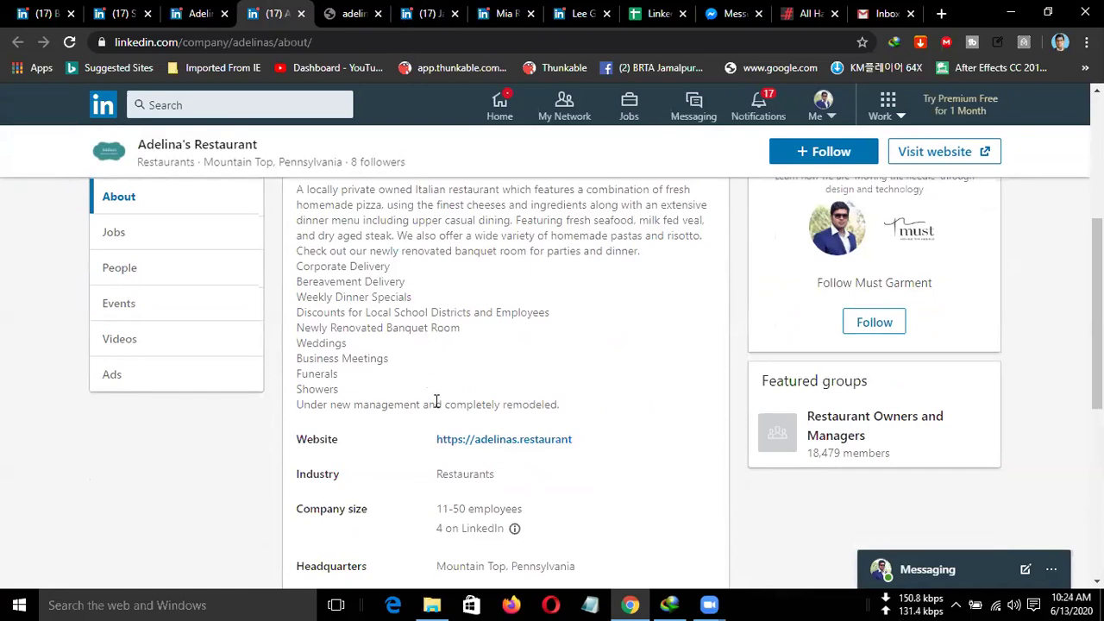
{"action": "scroll", "coordinate": [447, 411], "scroll_direction": "down", "scroll_amount": 1}
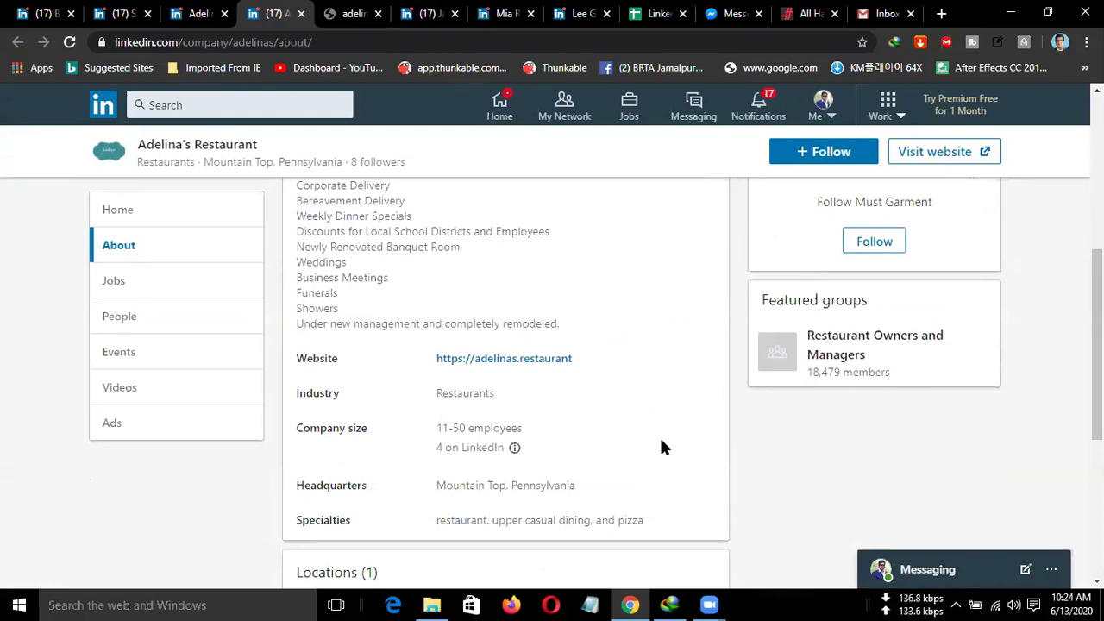
{"action": "scroll", "coordinate": [660, 446], "scroll_direction": "down", "scroll_amount": 3}
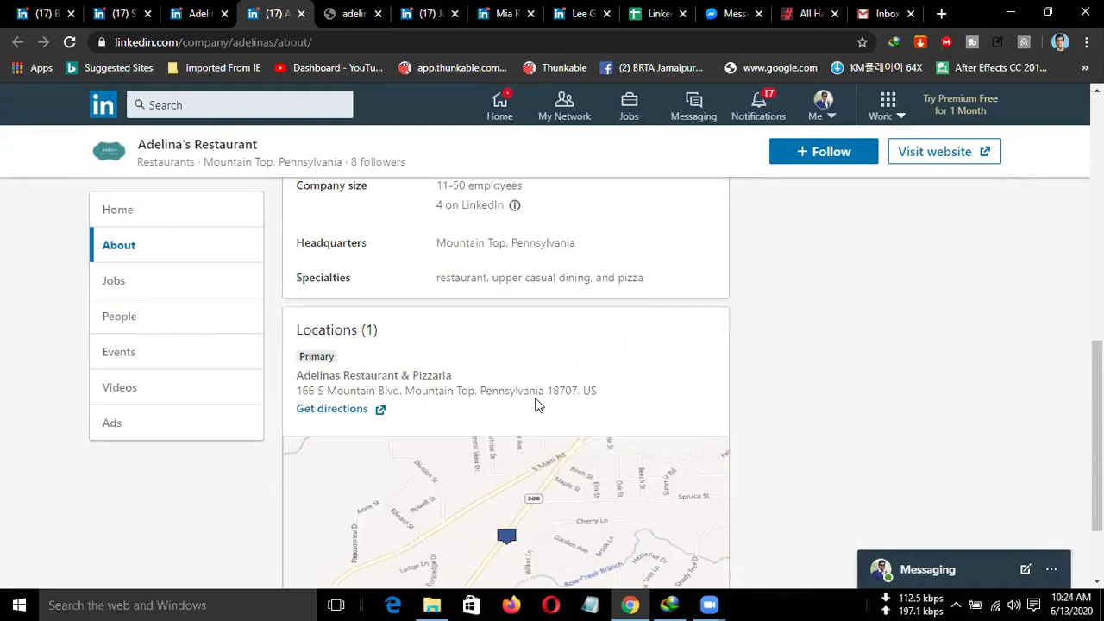
{"action": "scroll", "coordinate": [534, 403], "scroll_direction": "up", "scroll_amount": 1}
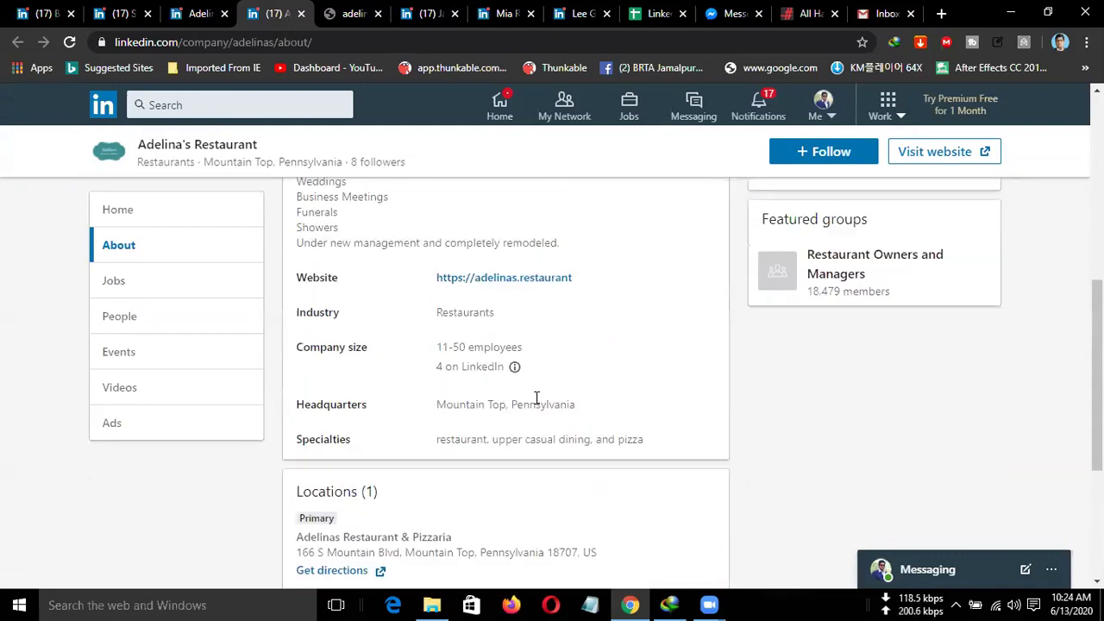
{"action": "scroll", "coordinate": [535, 398], "scroll_direction": "down", "scroll_amount": 1}
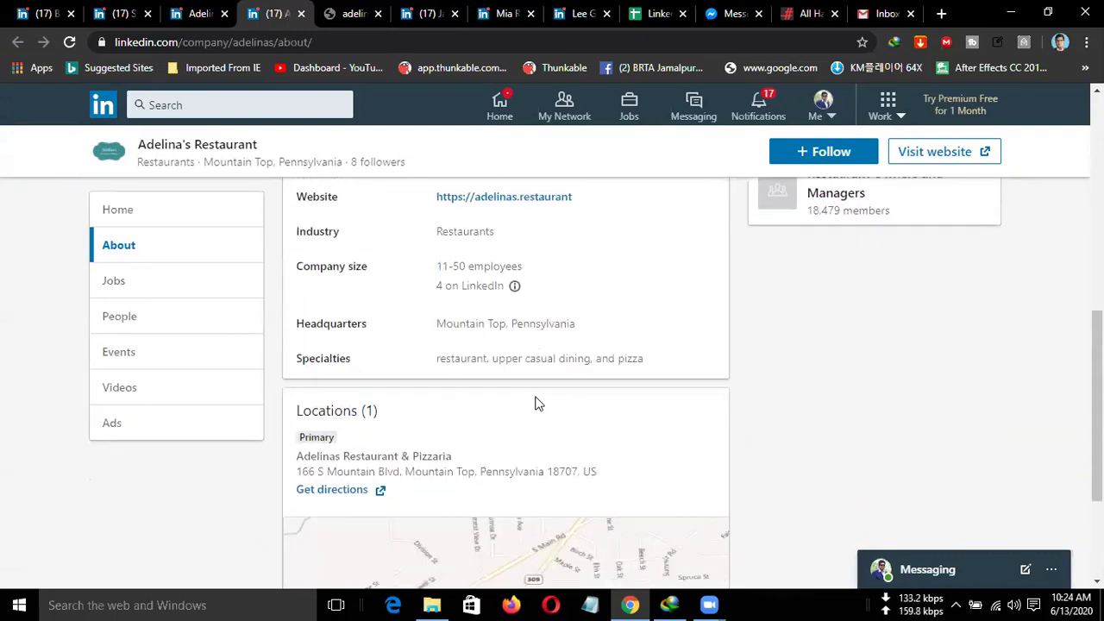
{"action": "scroll", "coordinate": [534, 403], "scroll_direction": "down", "scroll_amount": 1}
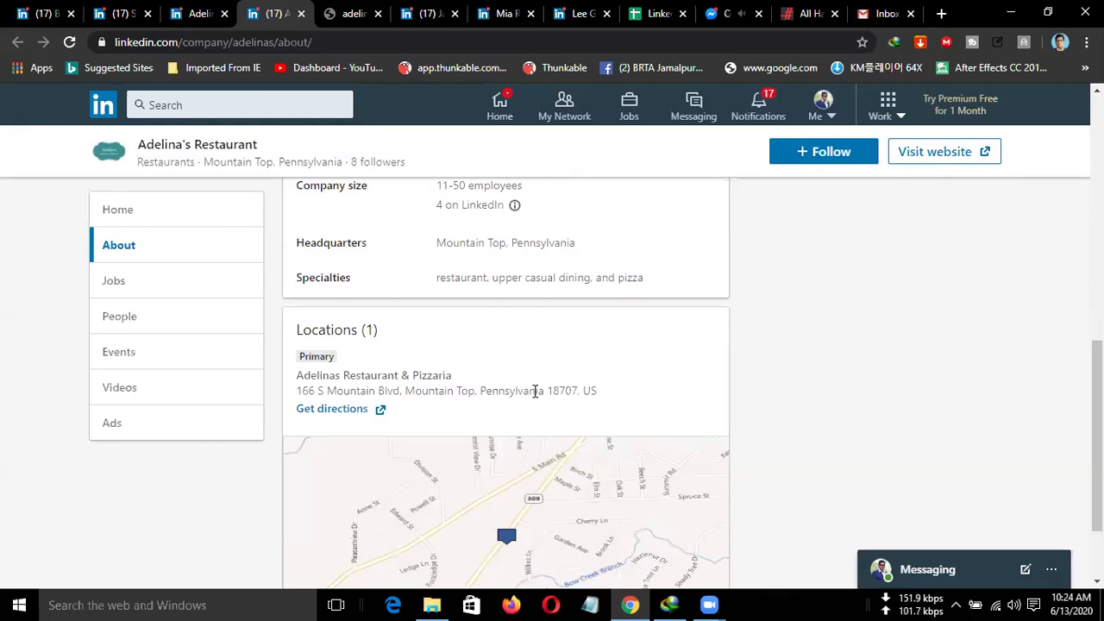
{"action": "scroll", "coordinate": [534, 391], "scroll_direction": "up", "scroll_amount": 10}
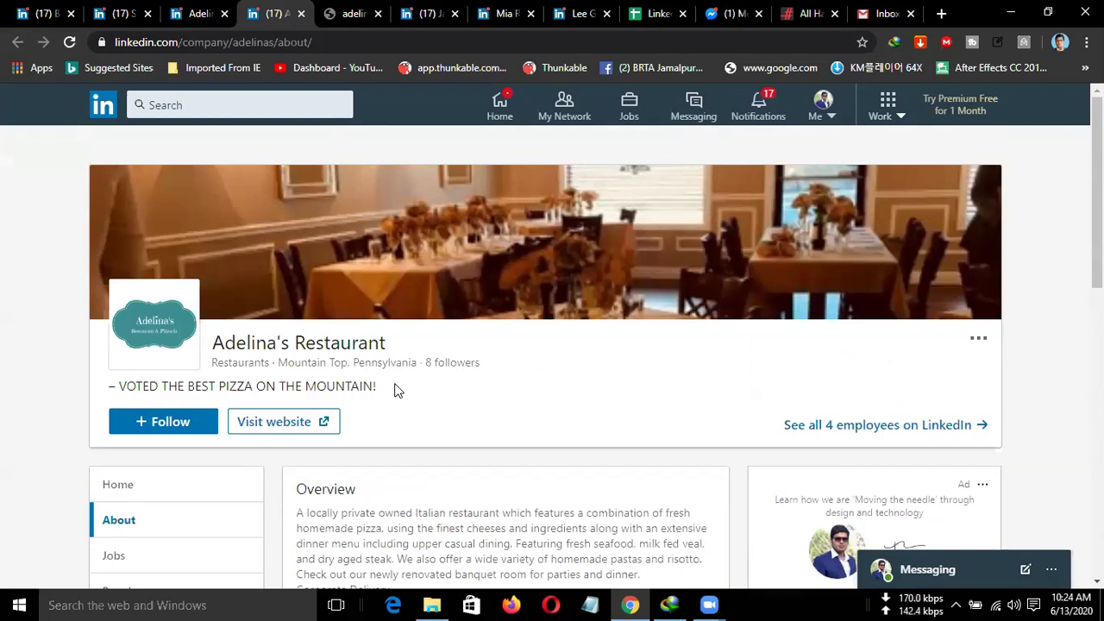
Google the heading 'Adelina's Restaurant' and open adelinasrestaurant.com from the results.
{"action": "left_click_drag", "start_coordinate": [388, 343], "coordinate": [211, 343]}
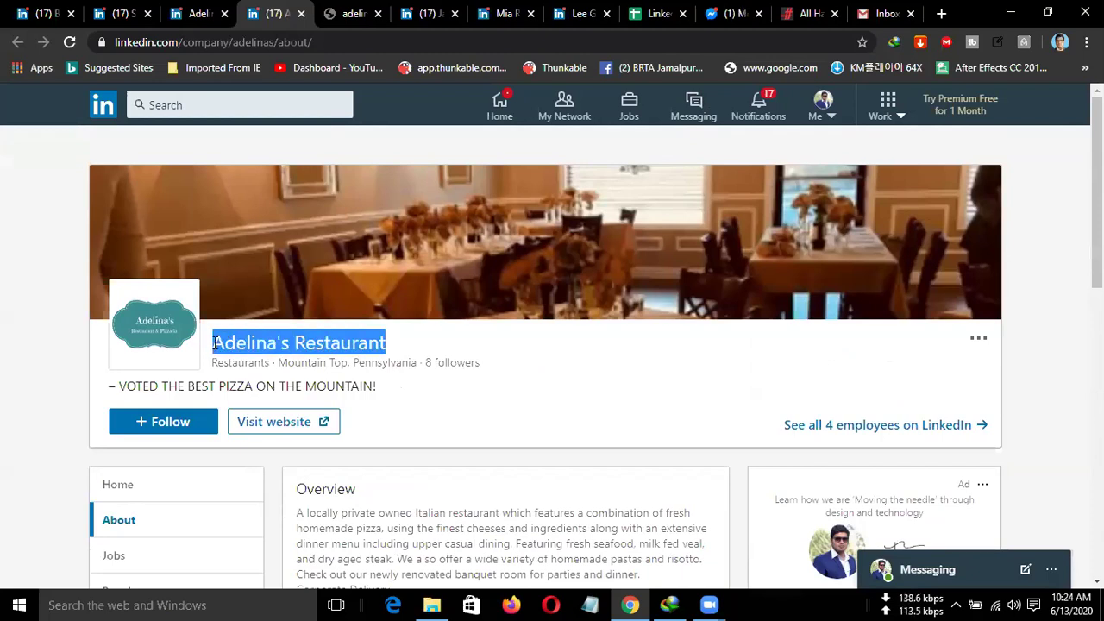
{"action": "right_click", "coordinate": [222, 348]}
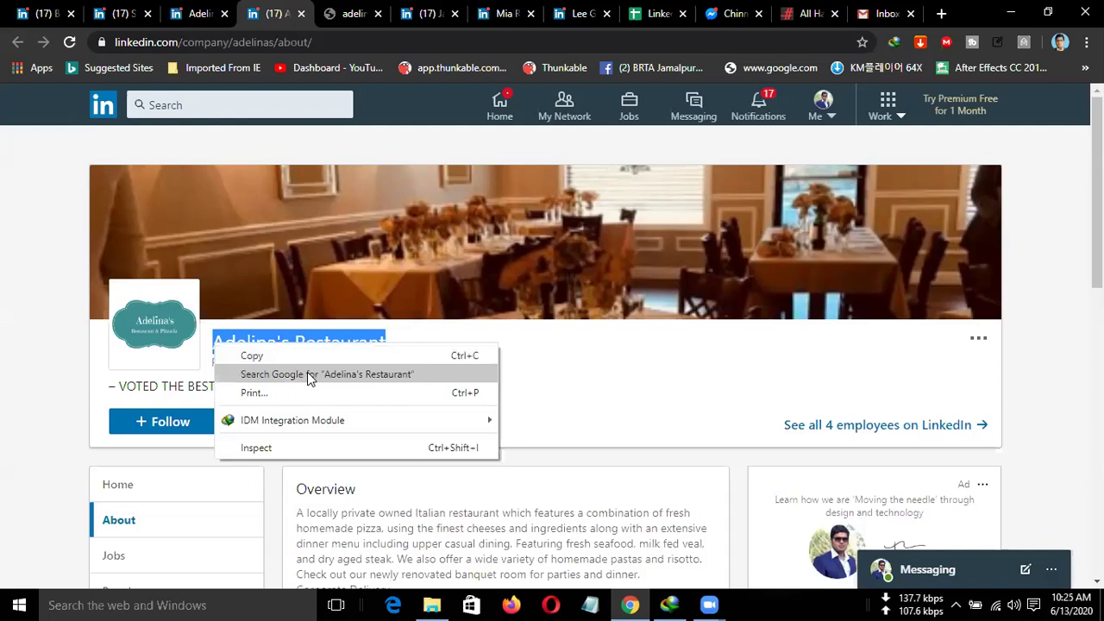
{"action": "left_click", "coordinate": [307, 374]}
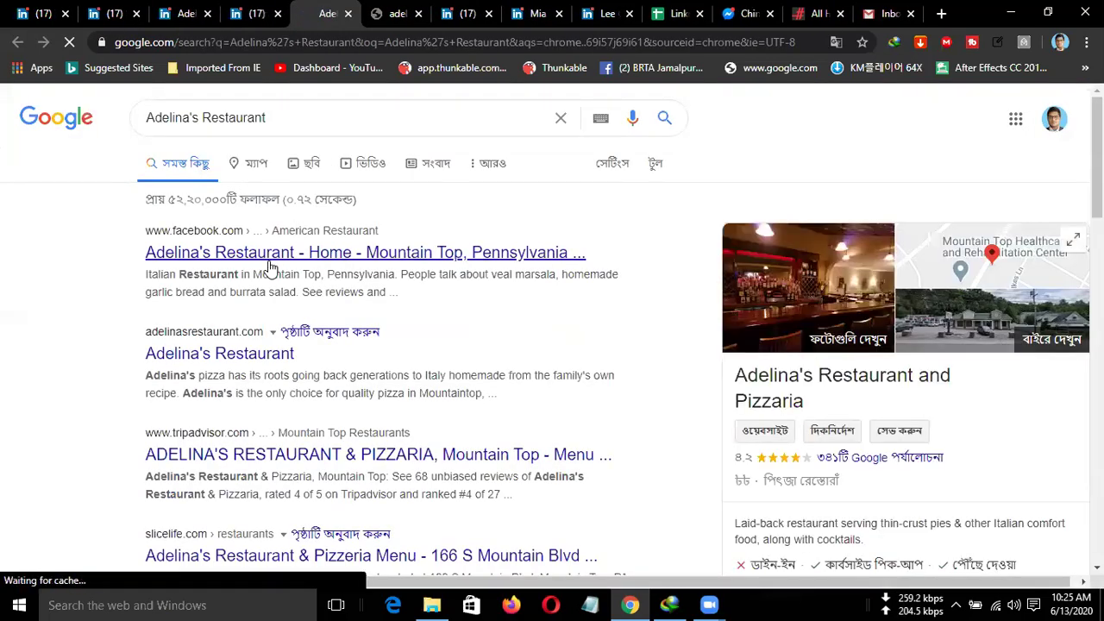
{"action": "left_click", "coordinate": [228, 351]}
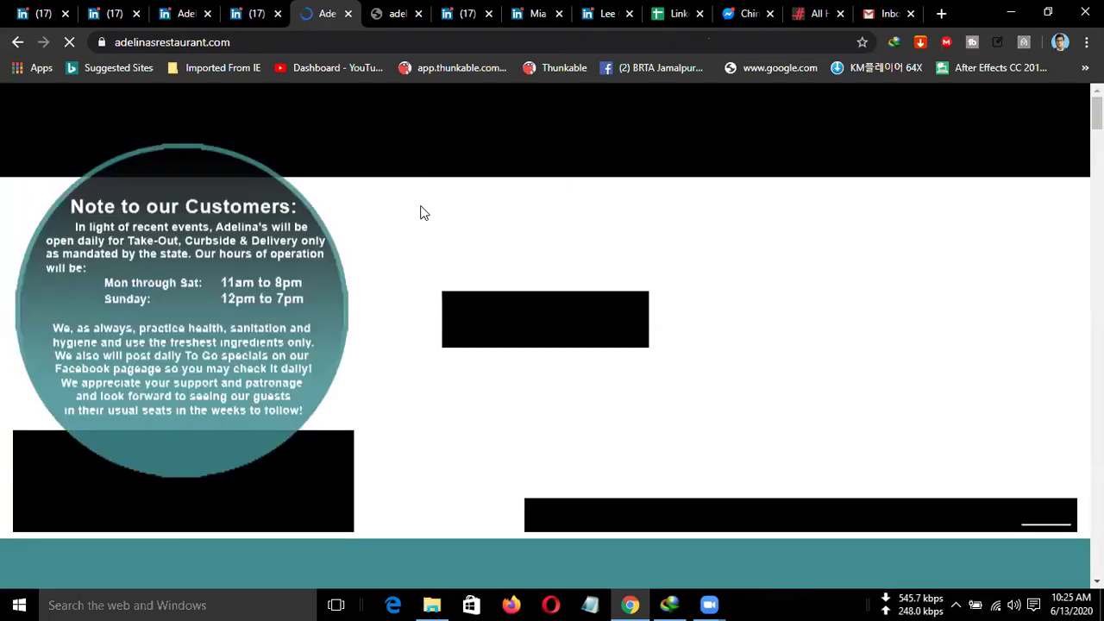
Select the adelinasrestaurant.com address and bring up its Copy menu.
{"action": "scroll", "coordinate": [695, 262], "scroll_direction": "down", "scroll_amount": 4}
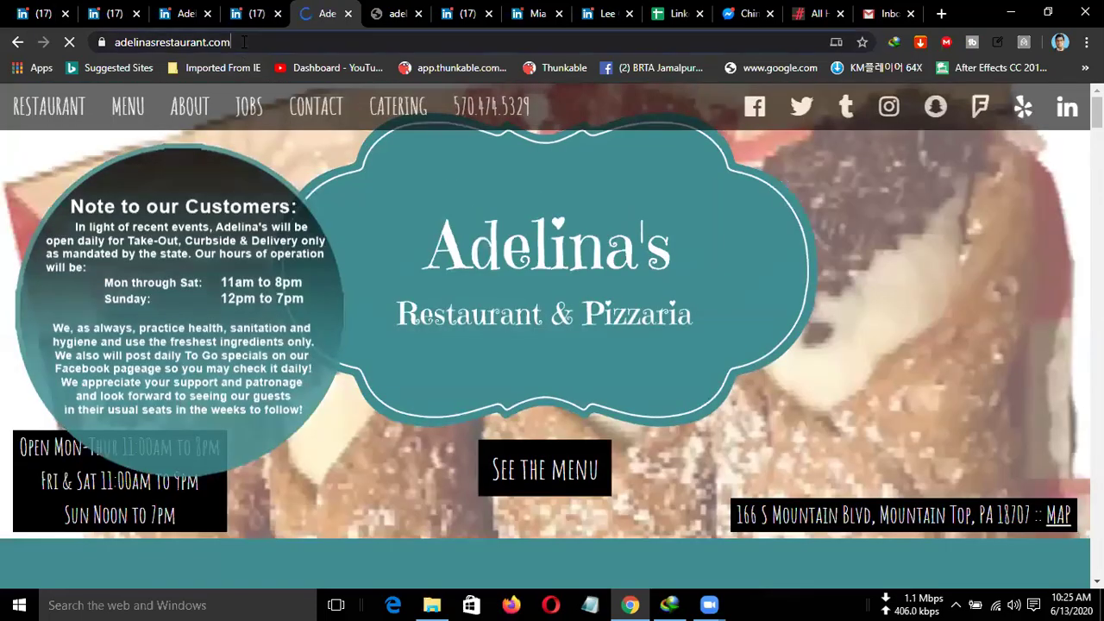
{"action": "left_click", "coordinate": [172, 42]}
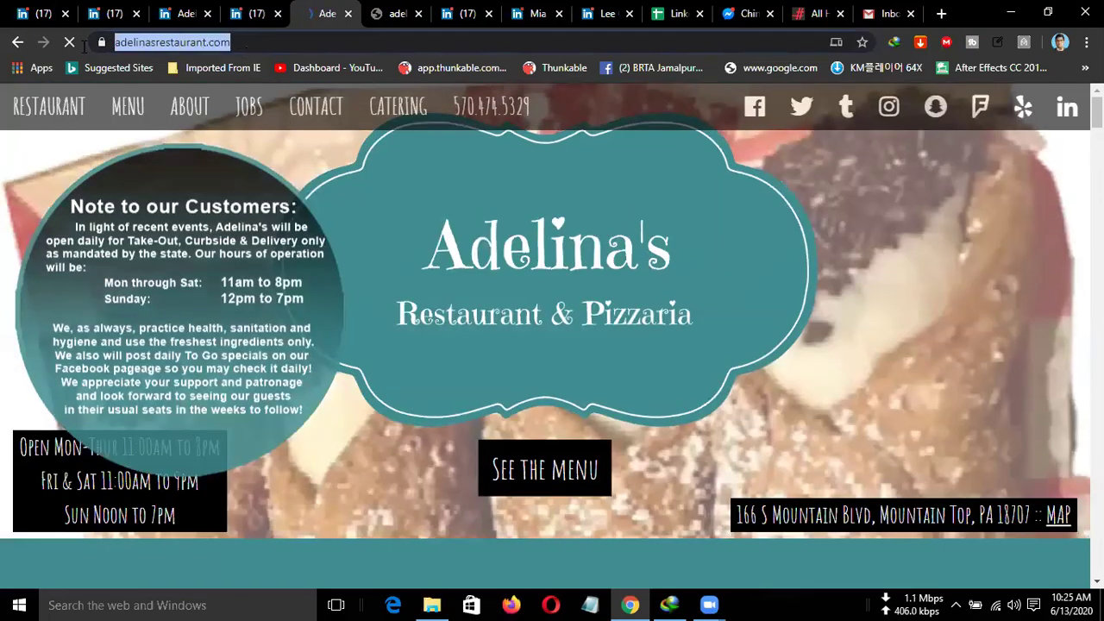
{"action": "right_click", "coordinate": [197, 45]}
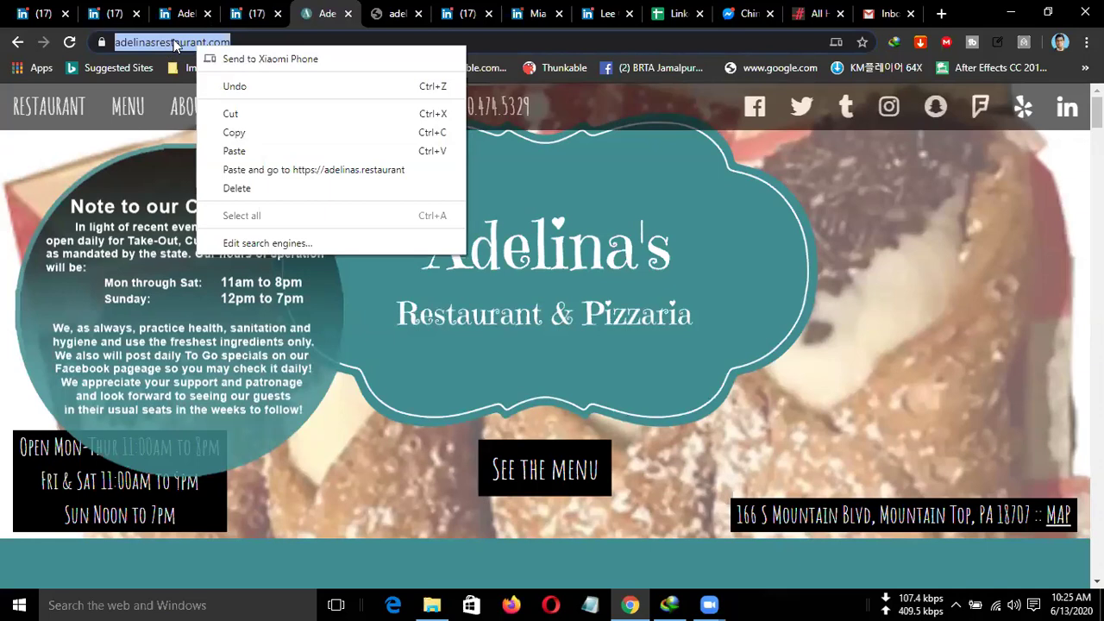
Dismiss the address bar menu and deselect the adelinasrestaurant.com URL.
{"action": "left_click", "coordinate": [204, 43]}
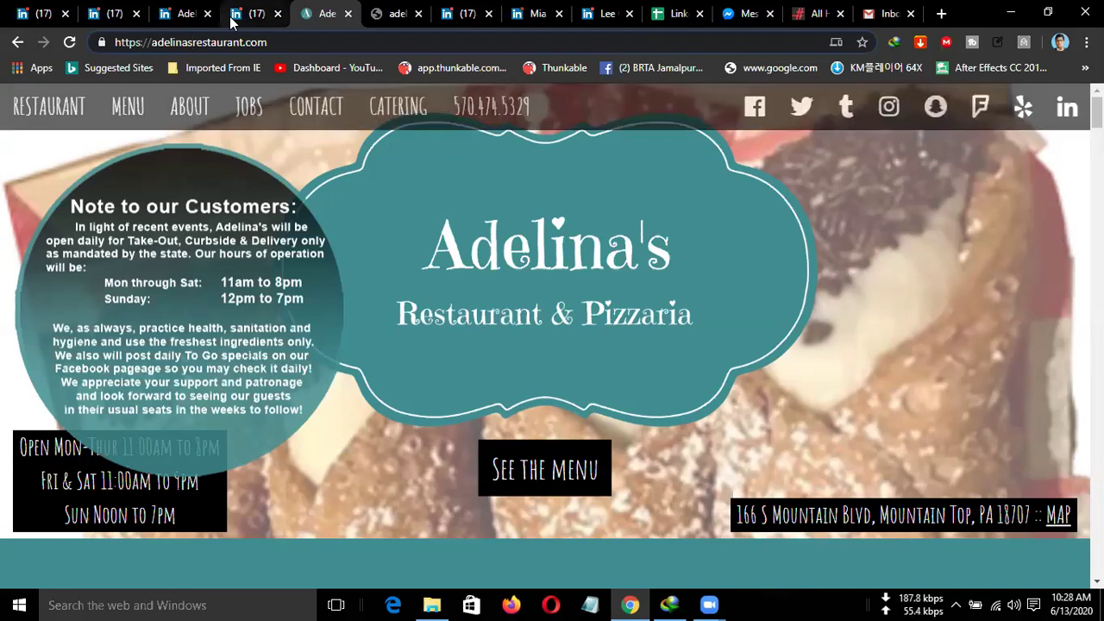
Return to Adelina's Restaurant LinkedIn About page and review its website, industry, size and headquarters.
{"action": "left_click", "coordinate": [249, 13]}
{"action": "scroll", "coordinate": [457, 387], "scroll_direction": "down", "scroll_amount": 3}
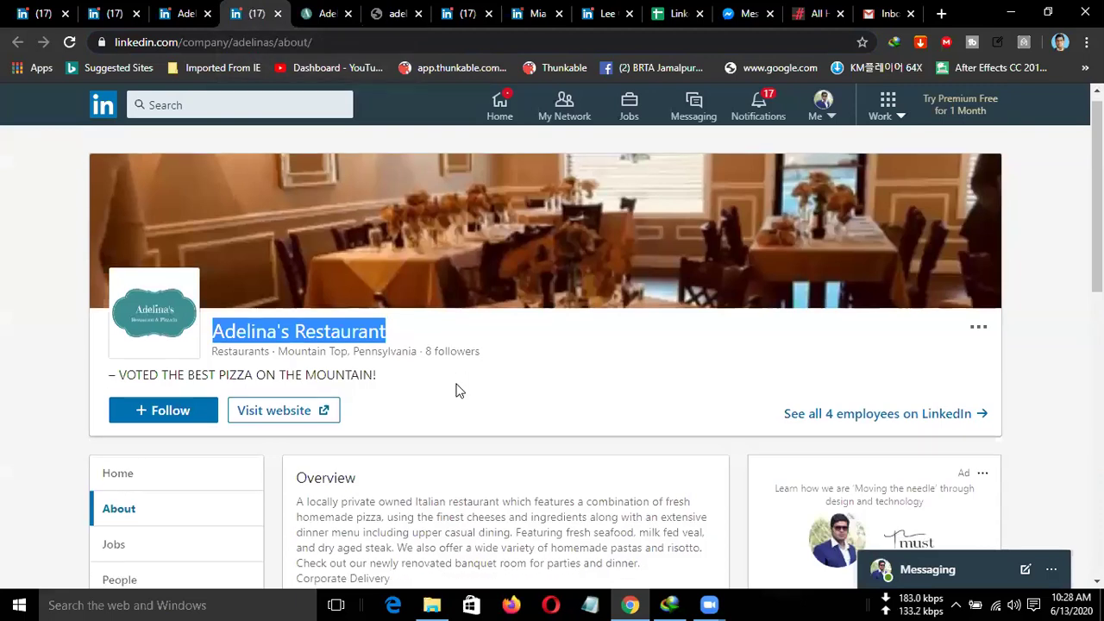
{"action": "scroll", "coordinate": [458, 389], "scroll_direction": "down", "scroll_amount": 1}
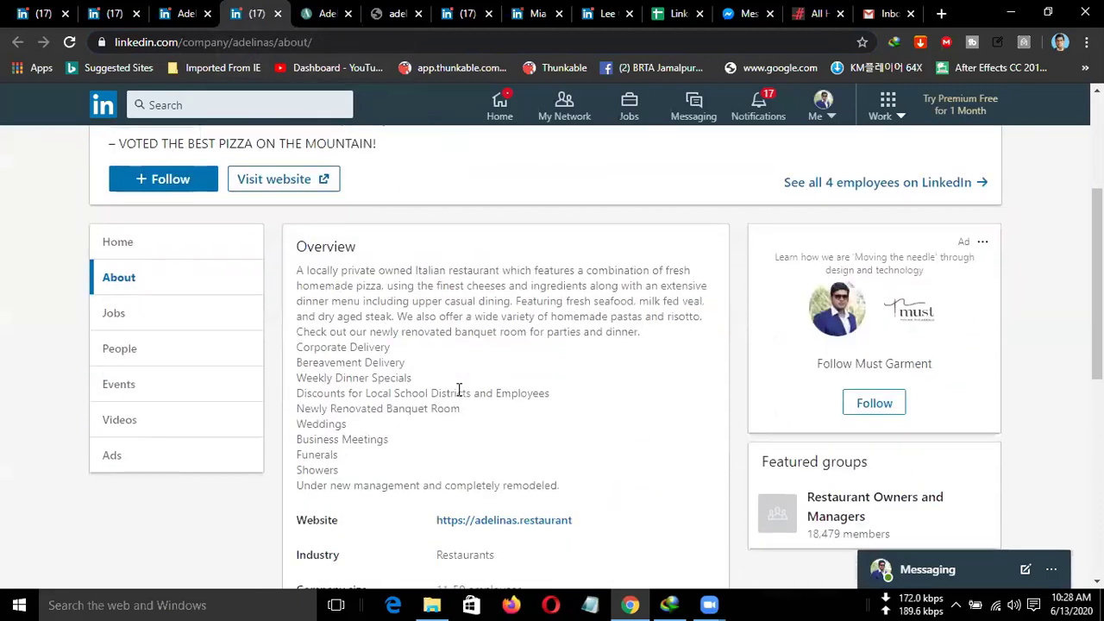
{"action": "scroll", "coordinate": [459, 390], "scroll_direction": "down", "scroll_amount": 1}
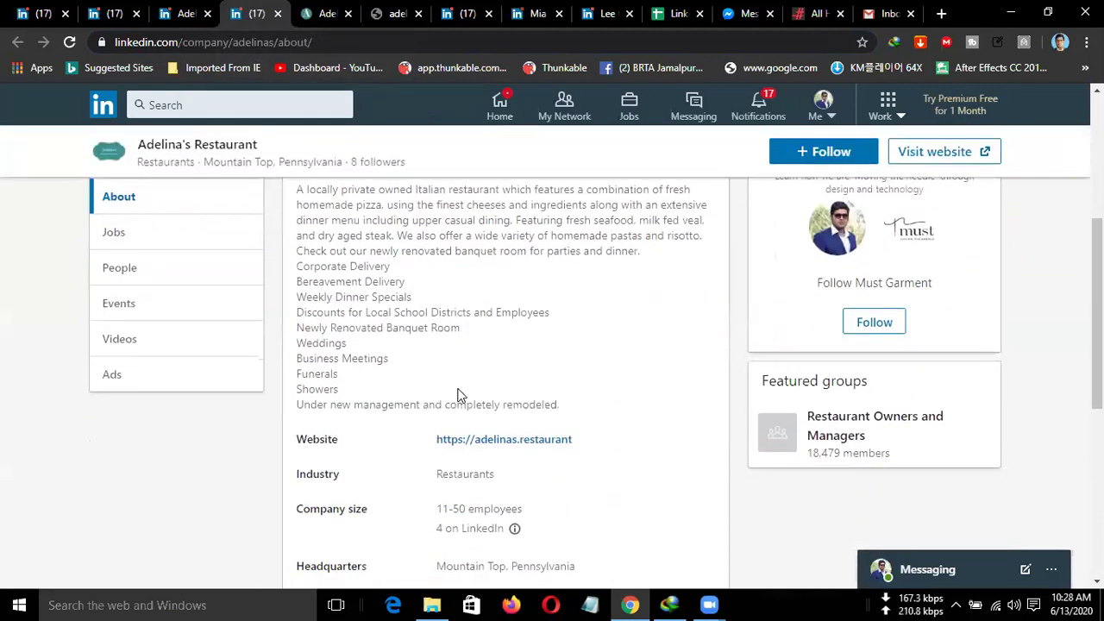
{"action": "scroll", "coordinate": [459, 390], "scroll_direction": "down", "scroll_amount": 1}
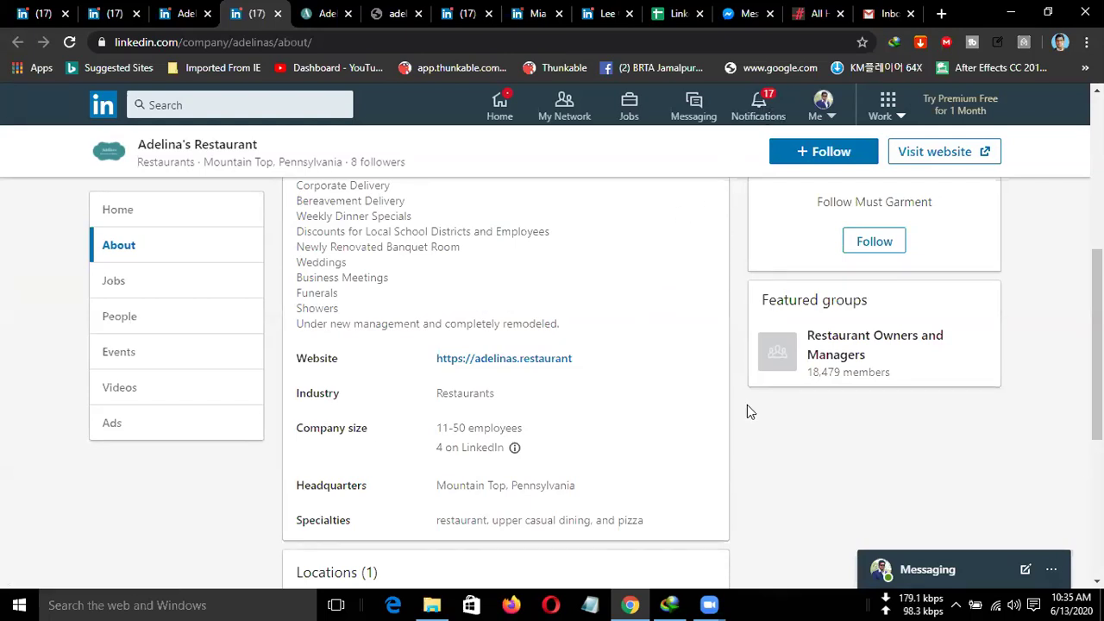
{"action": "left_click", "coordinate": [412, 13]}
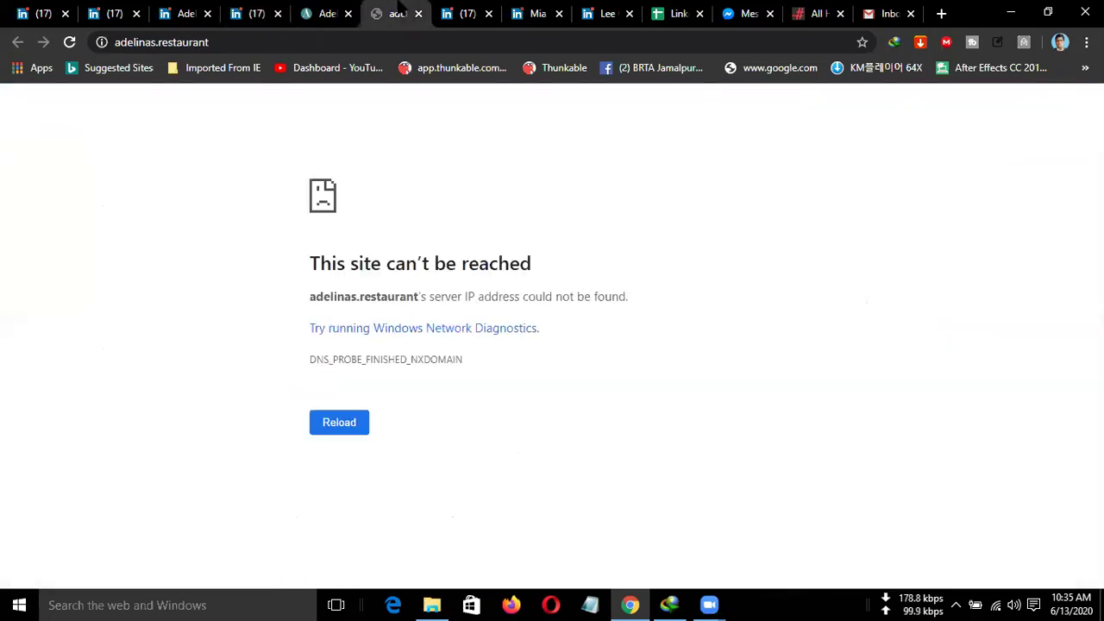
{"action": "left_click", "coordinate": [319, 14]}
{"action": "scroll", "coordinate": [448, 249], "scroll_direction": "down", "scroll_amount": 4}
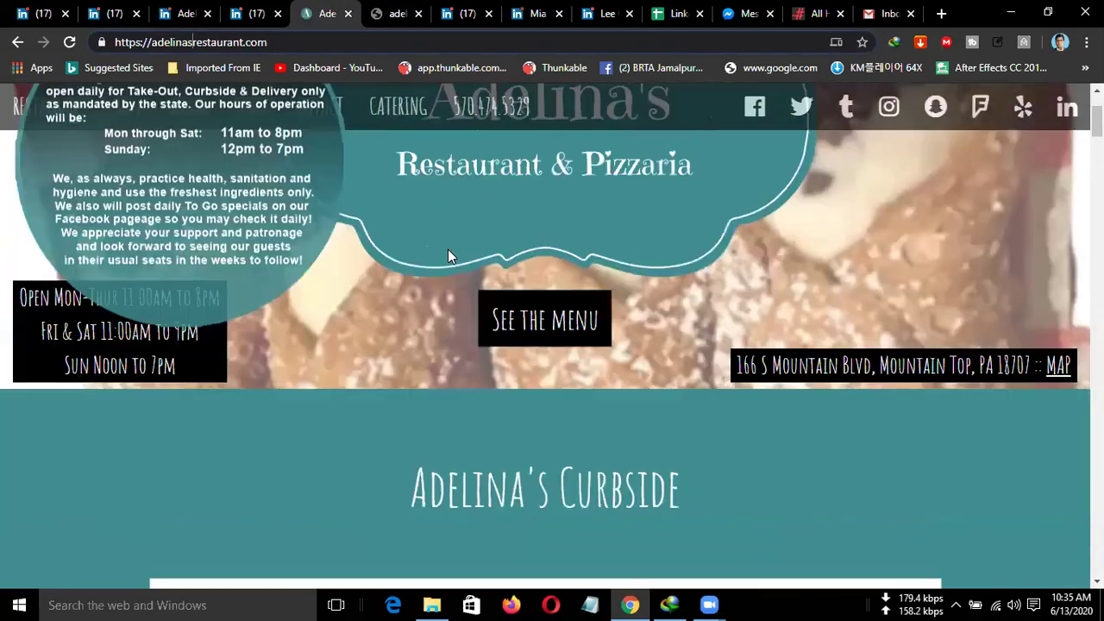
{"action": "scroll", "coordinate": [447, 250], "scroll_direction": "down", "scroll_amount": 10}
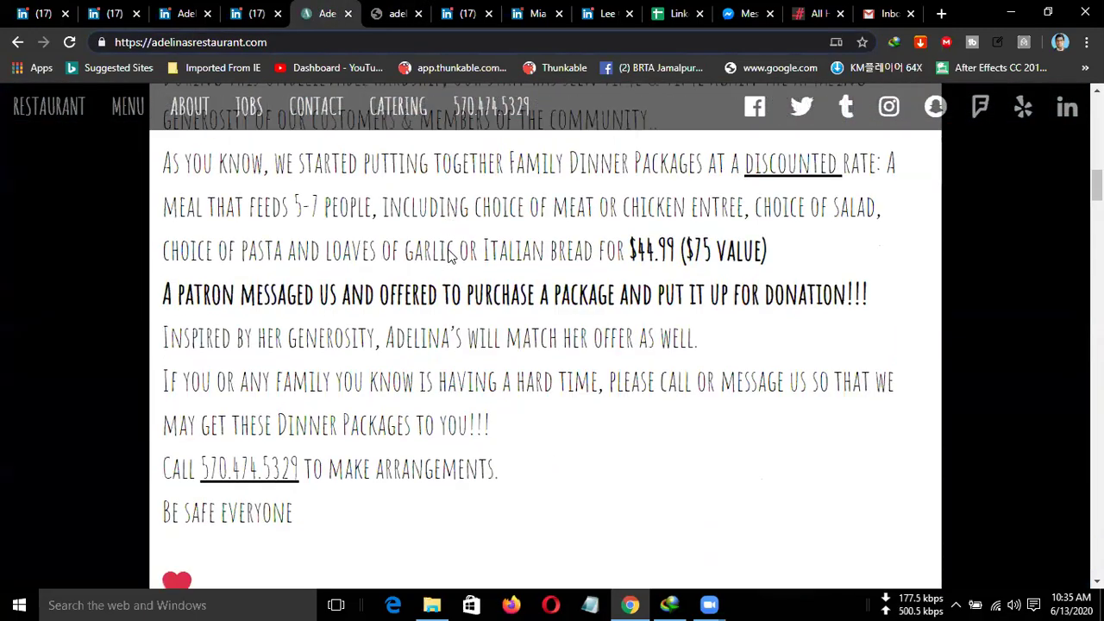
{"action": "scroll", "coordinate": [448, 256], "scroll_direction": "down", "scroll_amount": 10}
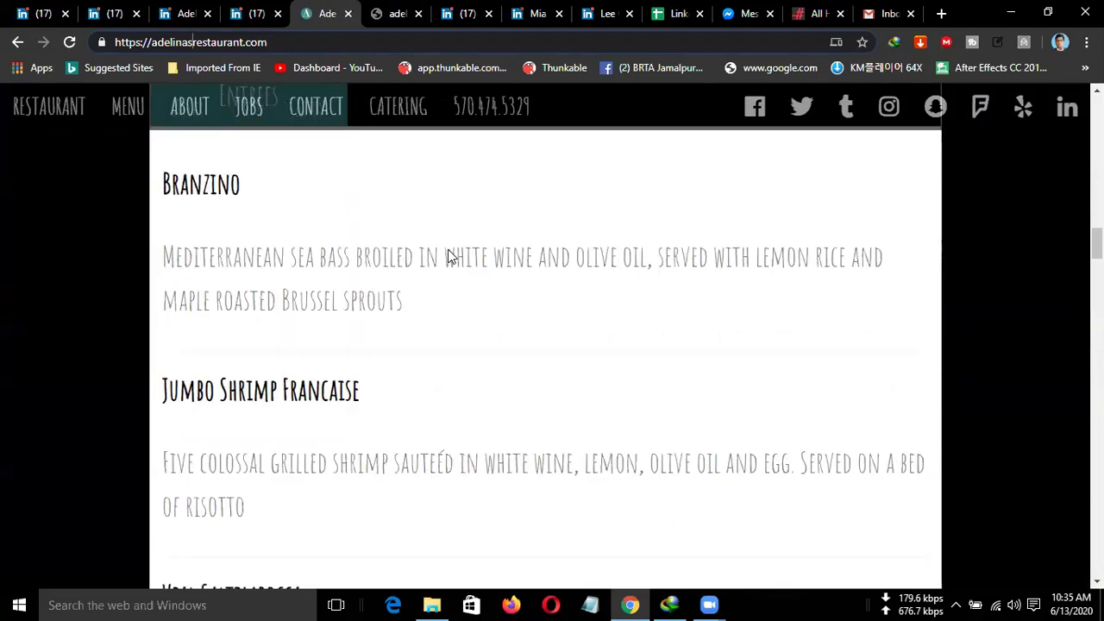
{"action": "scroll", "coordinate": [448, 256], "scroll_direction": "down", "scroll_amount": 10}
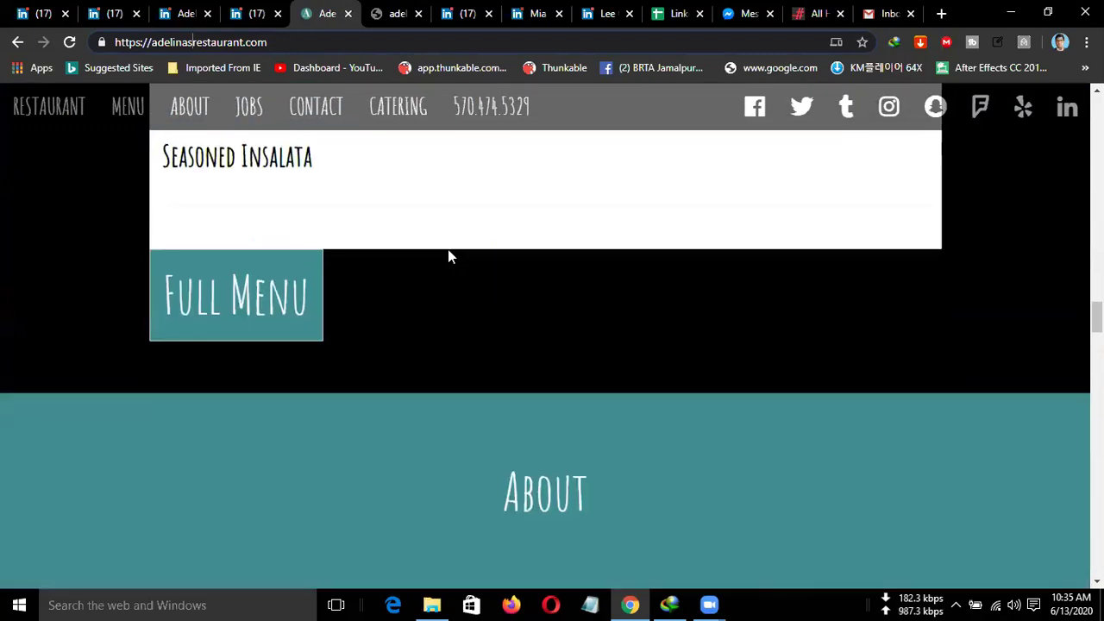
{"action": "scroll", "coordinate": [448, 256], "scroll_direction": "down", "scroll_amount": 10}
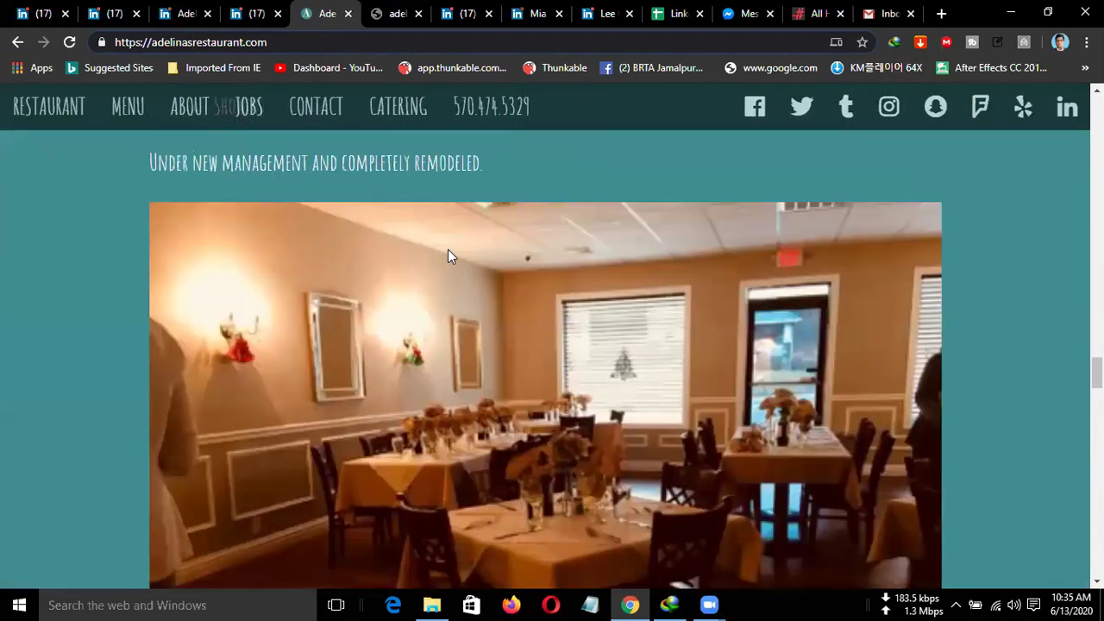
{"action": "scroll", "coordinate": [447, 250], "scroll_direction": "down", "scroll_amount": 10}
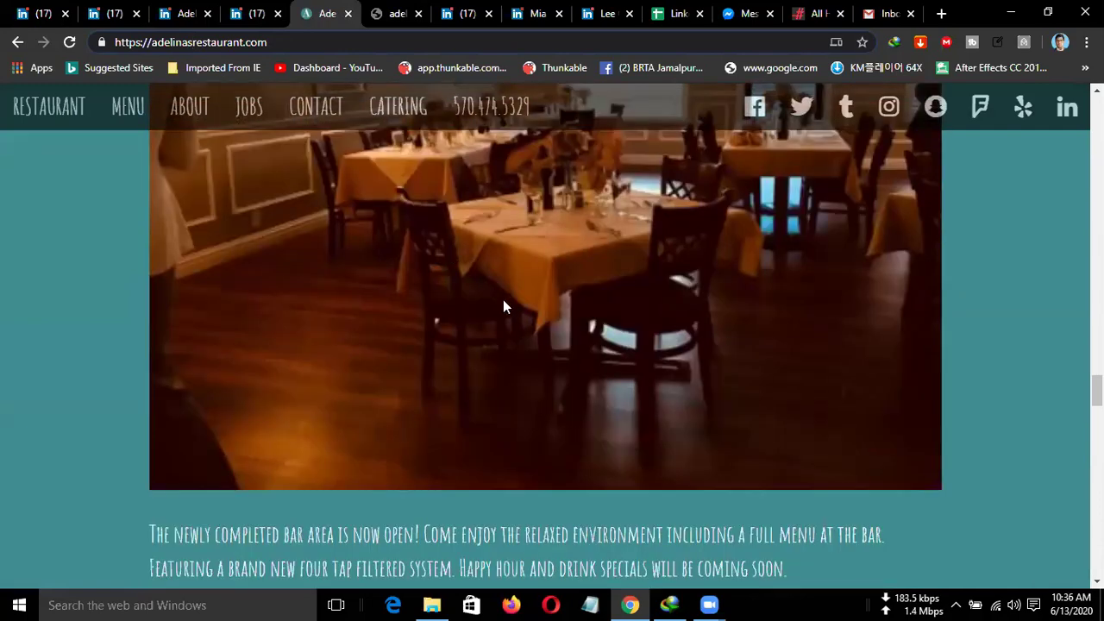
{"action": "scroll", "coordinate": [527, 337], "scroll_direction": "down", "scroll_amount": 7}
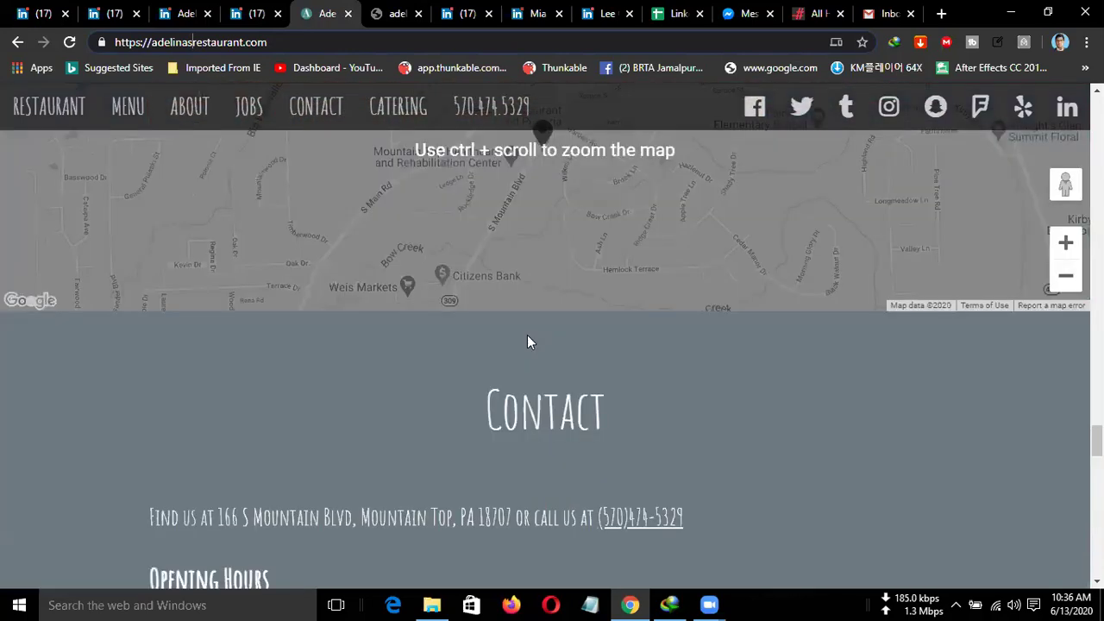
{"action": "scroll", "coordinate": [527, 336], "scroll_direction": "down", "scroll_amount": 7}
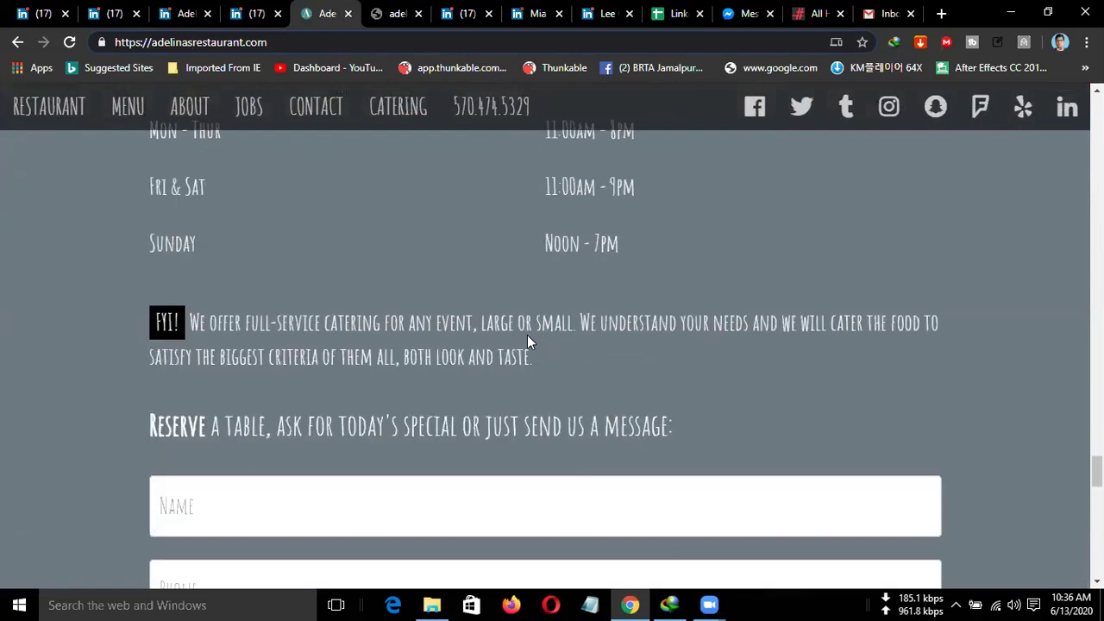
{"action": "scroll", "coordinate": [527, 336], "scroll_direction": "down", "scroll_amount": 8}
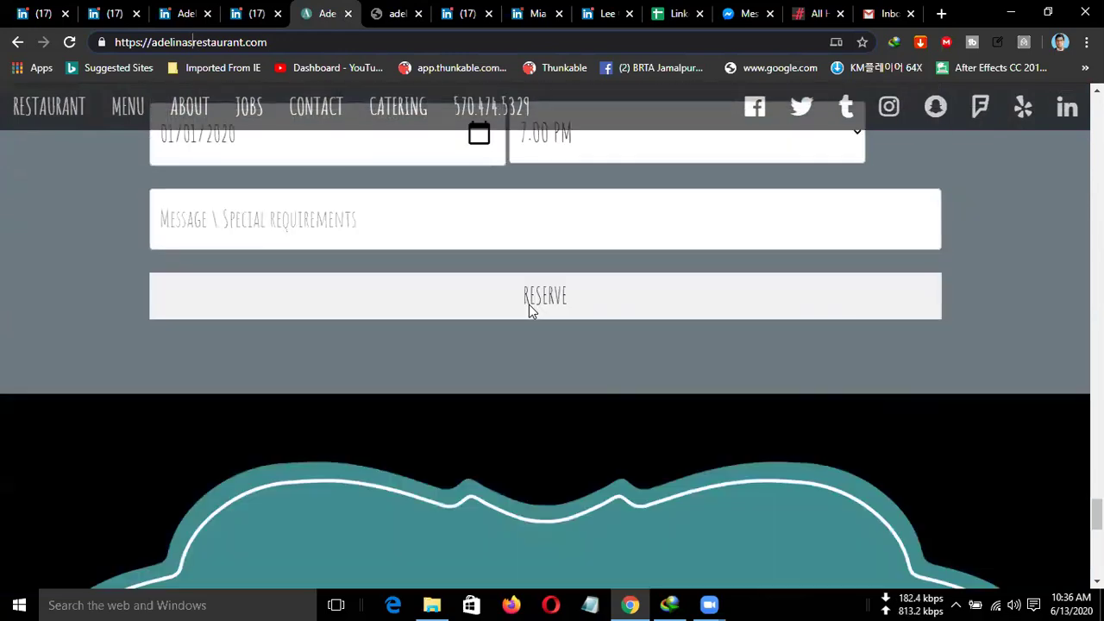
{"action": "scroll", "coordinate": [555, 336], "scroll_direction": "down", "scroll_amount": 3}
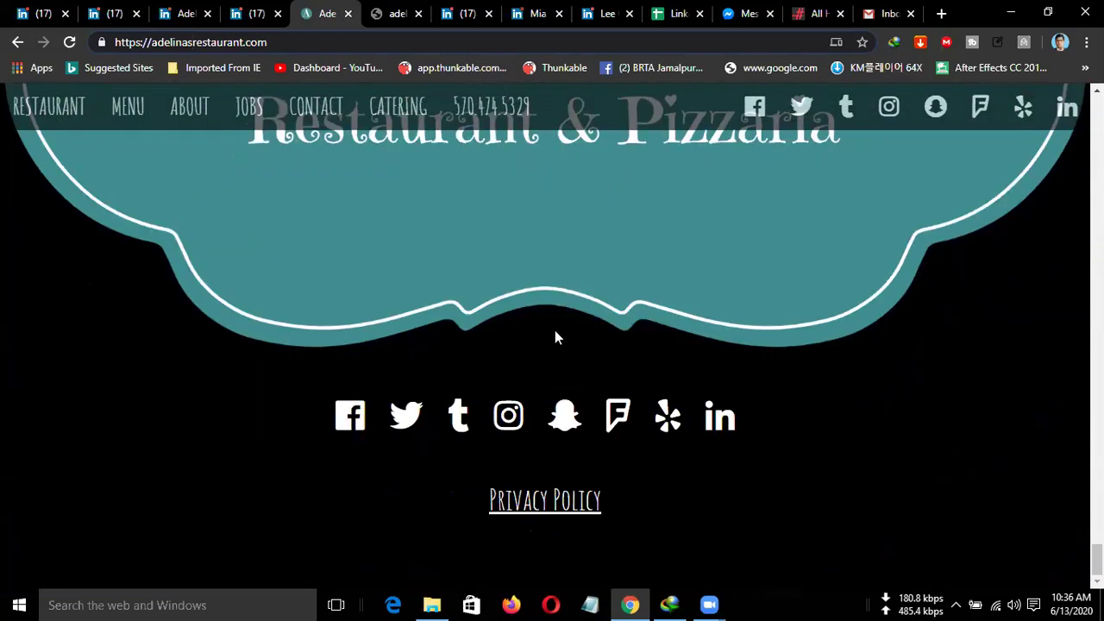
{"action": "scroll", "coordinate": [554, 337], "scroll_direction": "up", "scroll_amount": 6}
{"action": "scroll", "coordinate": [555, 336], "scroll_direction": "up", "scroll_amount": 8}
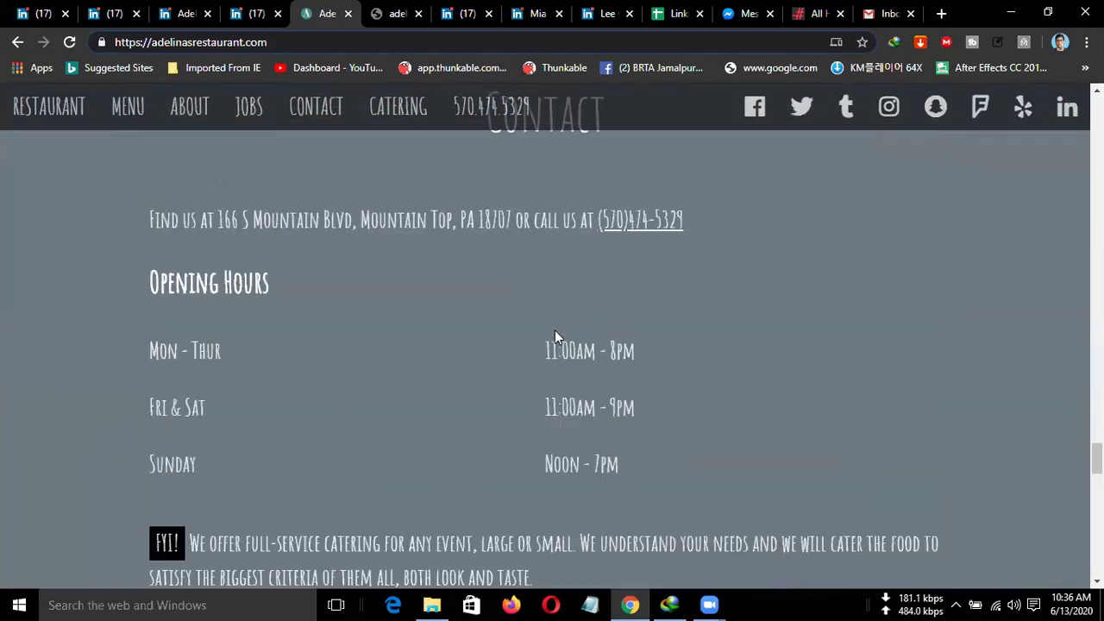
{"action": "scroll", "coordinate": [555, 337], "scroll_direction": "up", "scroll_amount": 5}
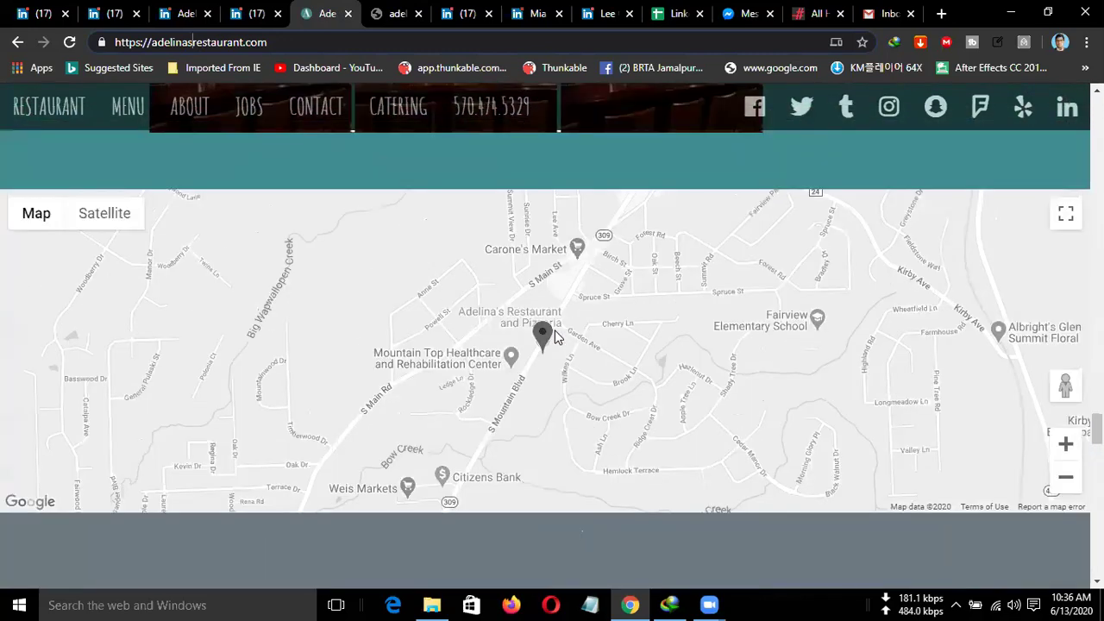
{"action": "scroll", "coordinate": [555, 336], "scroll_direction": "up", "scroll_amount": 6}
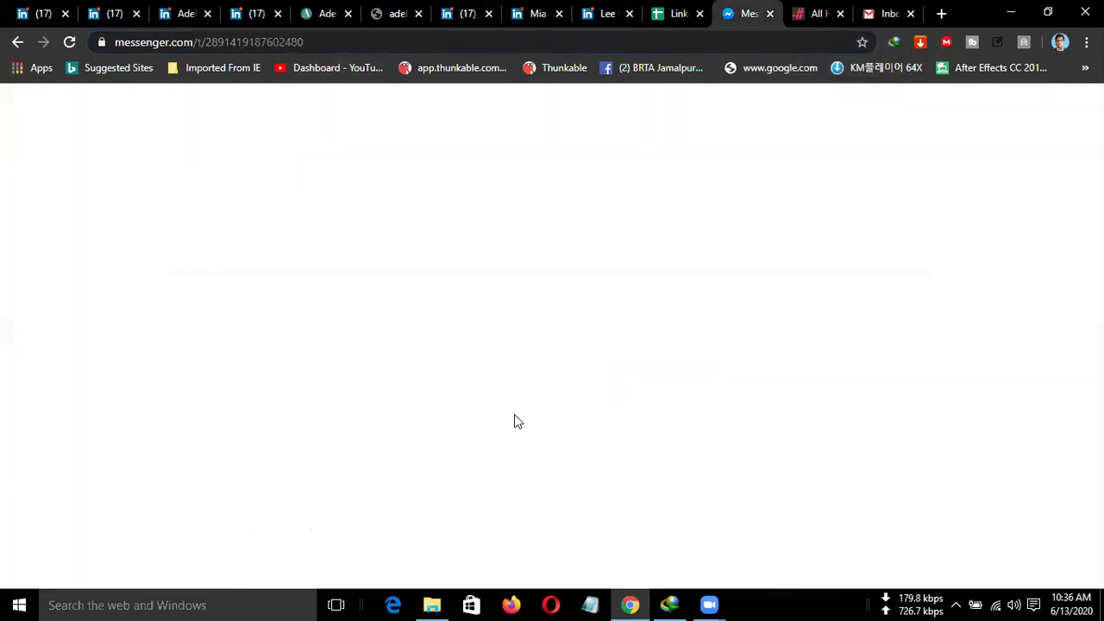
Scroll the CTM-DM Batch 103 chat to the shared Adelina link, then return to the restaurant tab.
{"action": "scroll", "coordinate": [514, 414], "scroll_direction": "down", "scroll_amount": 3}
{"action": "scroll", "coordinate": [514, 414], "scroll_direction": "down", "scroll_amount": 2}
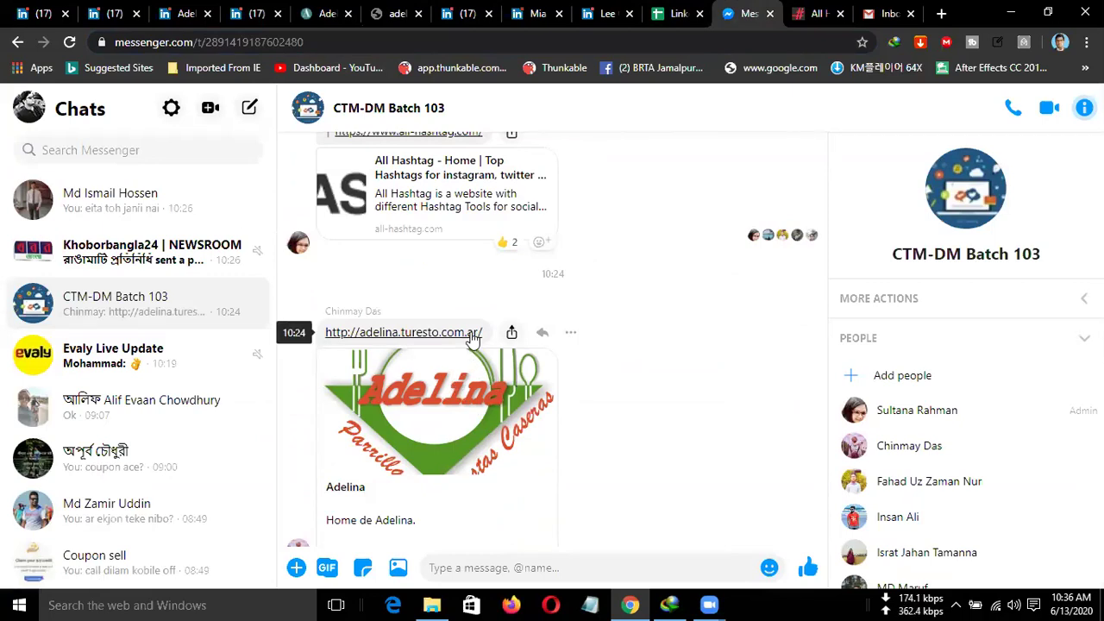
{"action": "scroll", "coordinate": [471, 343], "scroll_direction": "down", "scroll_amount": 1}
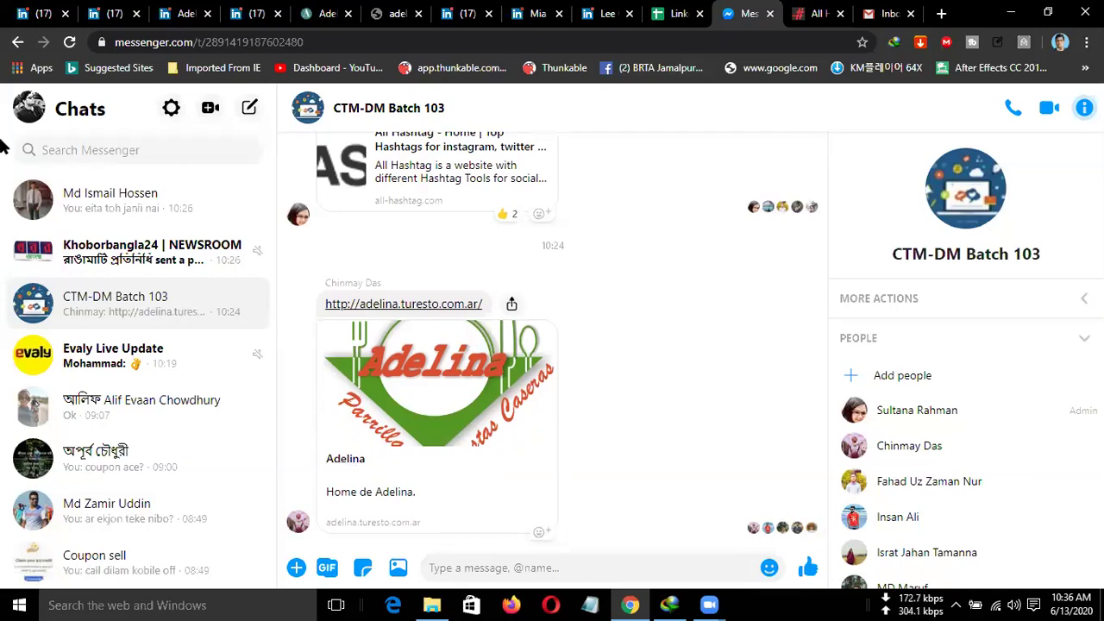
{"action": "left_click", "coordinate": [315, 15]}
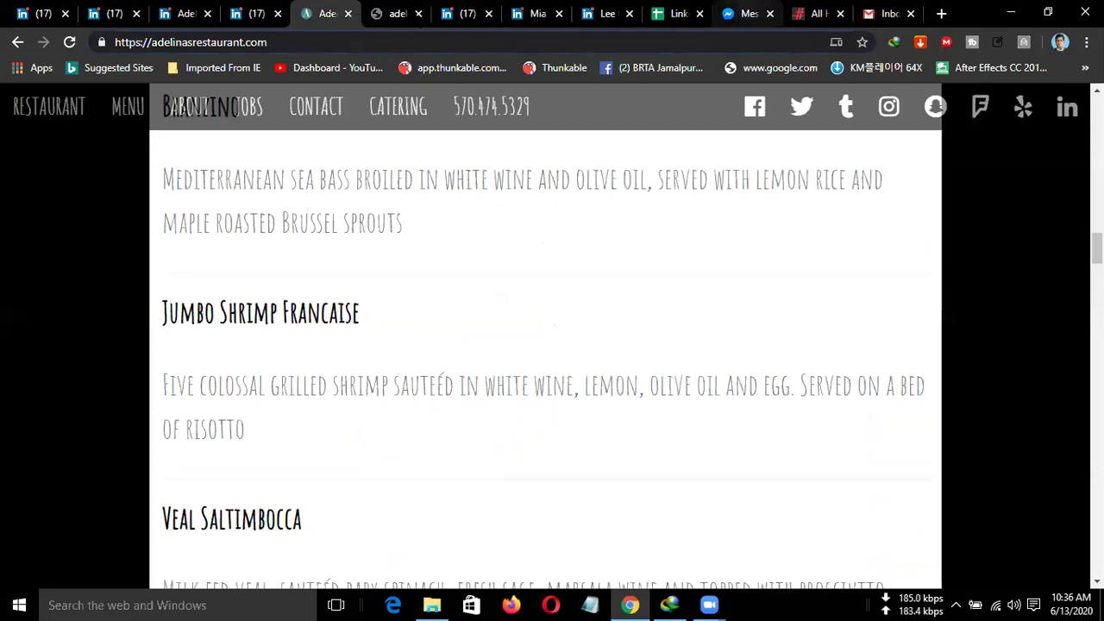
{"action": "left_click", "coordinate": [256, 16]}
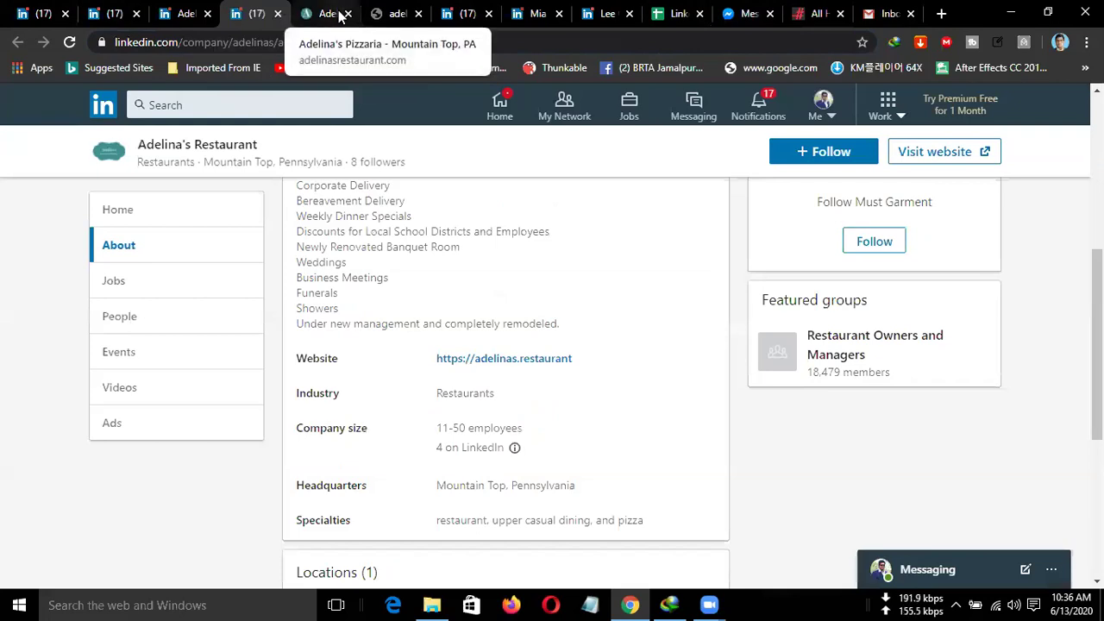
{"action": "left_click_drag", "start_coordinate": [580, 354], "coordinate": [432, 366]}
{"action": "key", "text": "ctrl+c"}
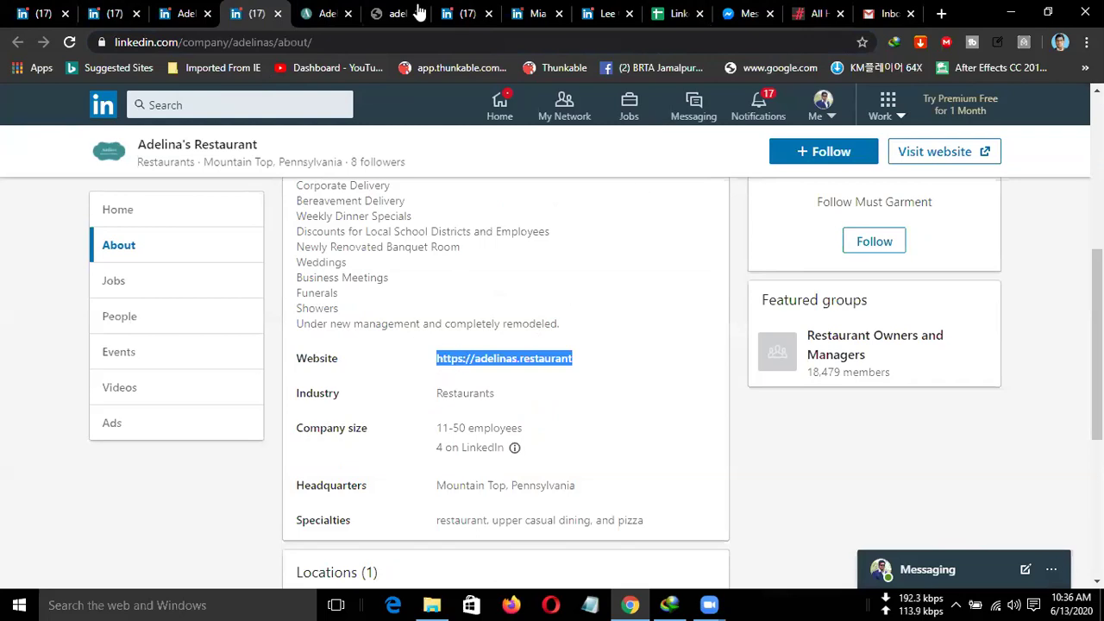
{"action": "left_click", "coordinate": [676, 13]}
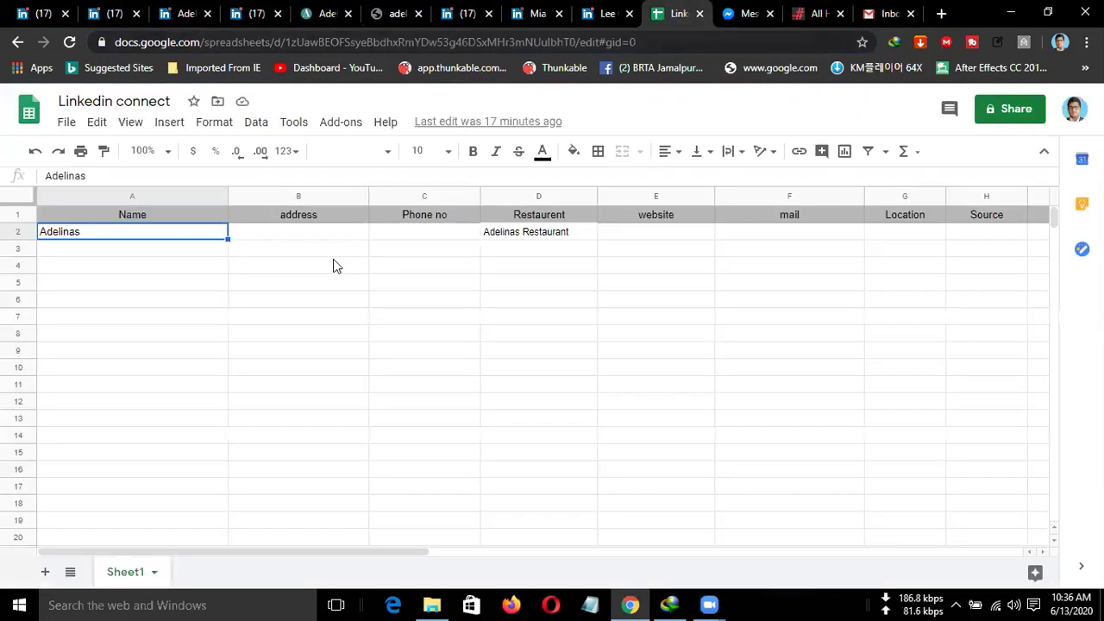
Paste the copied website address toward E2, clearing the stray copy that landed in E3.
{"action": "left_click", "coordinate": [664, 239]}
{"action": "key", "text": "ctrl+v"}
{"action": "left_click", "coordinate": [674, 253]}
{"action": "key", "text": "ctrl+c"}
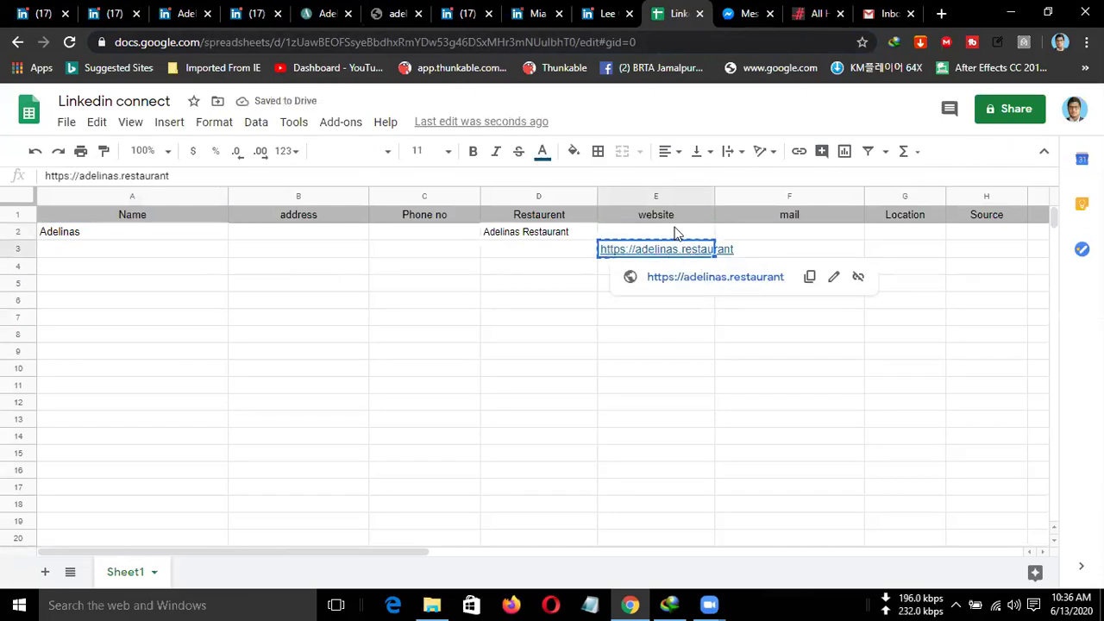
{"action": "left_click", "coordinate": [673, 234]}
{"action": "left_click", "coordinate": [677, 255]}
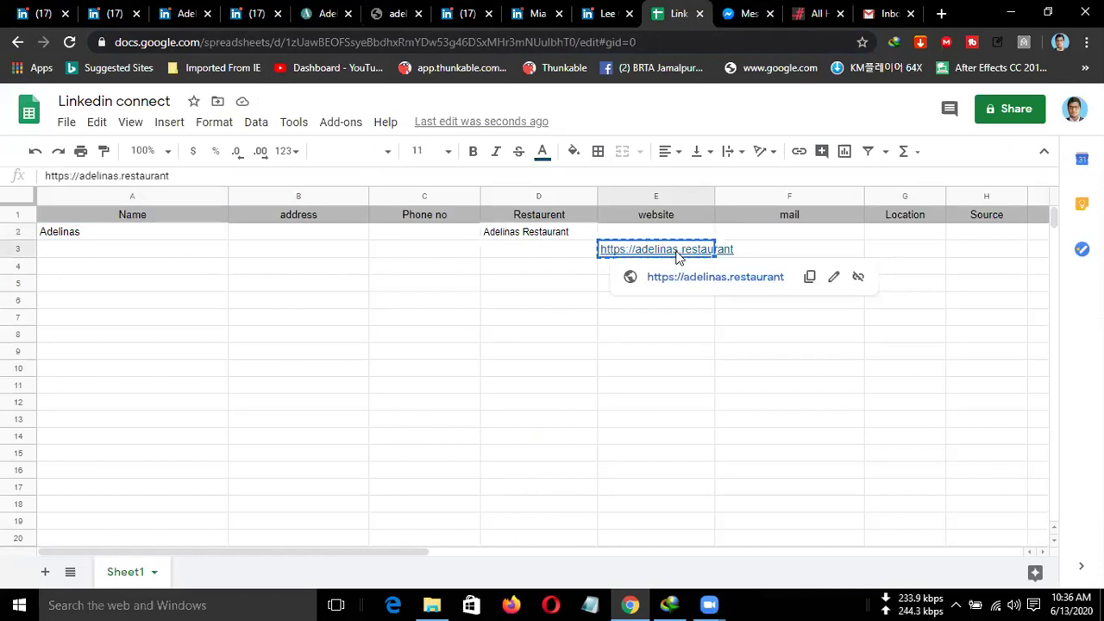
{"action": "key", "text": "Delete"}
{"action": "left_click", "coordinate": [658, 237]}
{"action": "key", "text": "ctrl+v"}
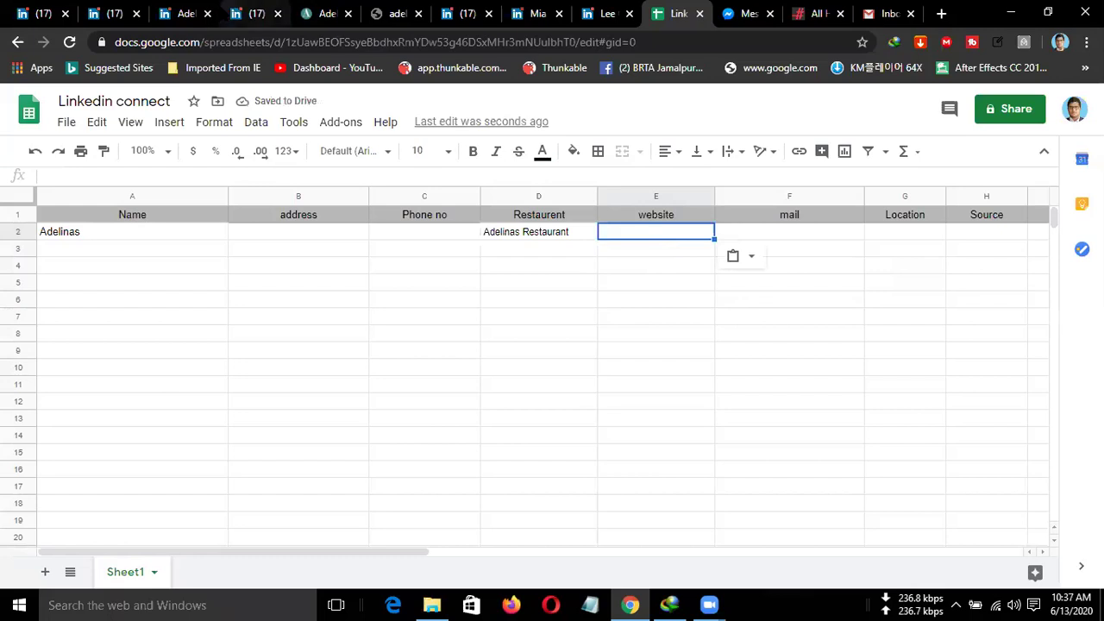
Copy the restaurant's website link from the LinkedIn company About page.
{"action": "left_click", "coordinate": [185, 13]}
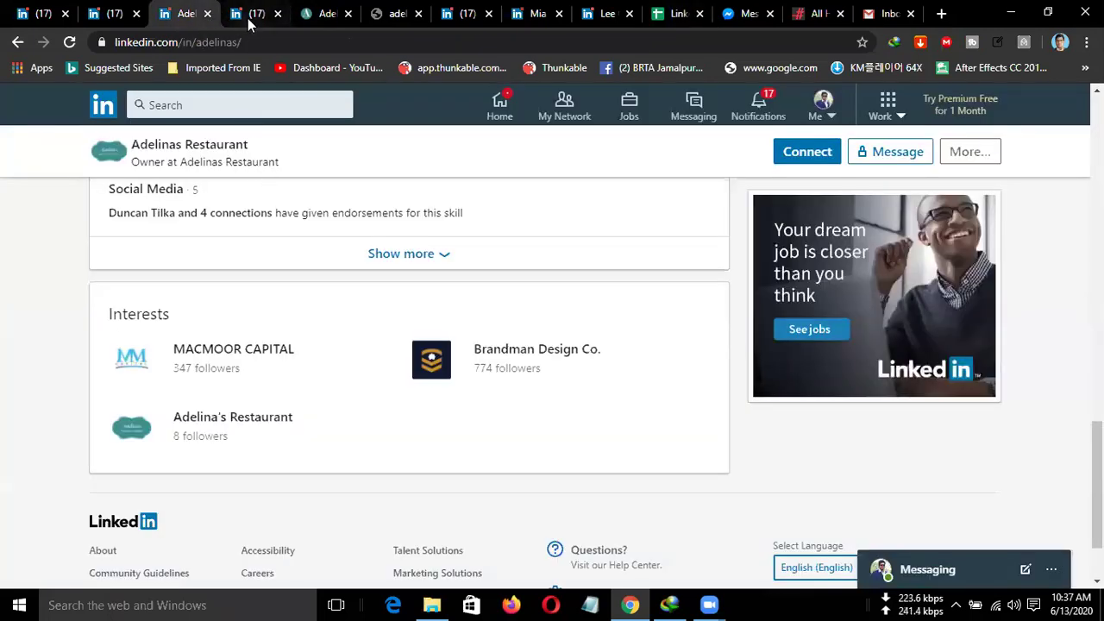
{"action": "left_click", "coordinate": [245, 12]}
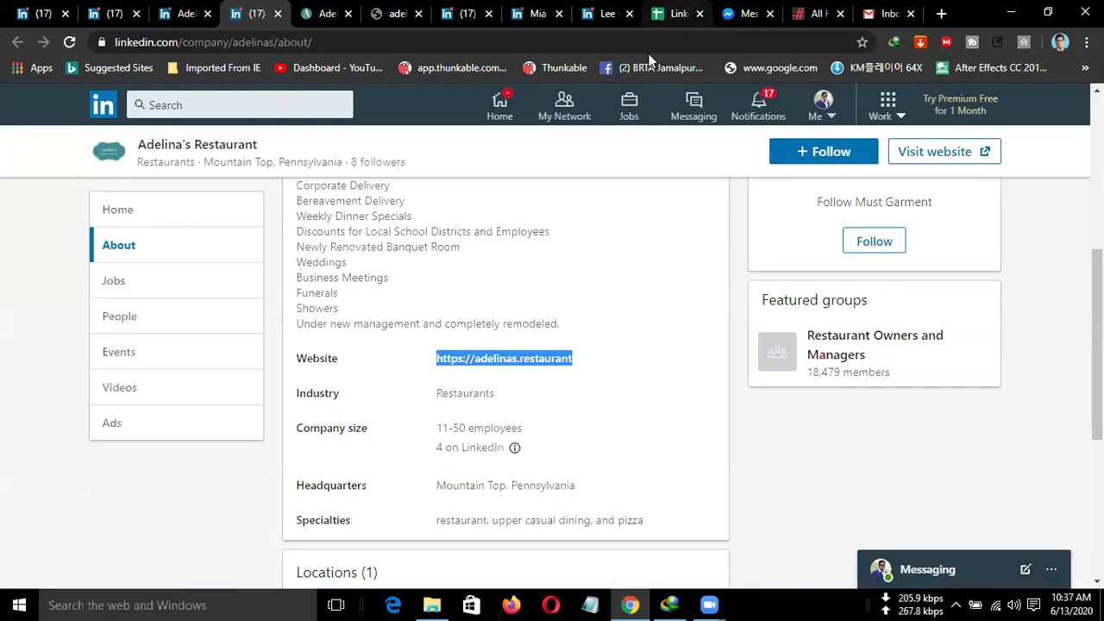
{"action": "left_click", "coordinate": [680, 13]}
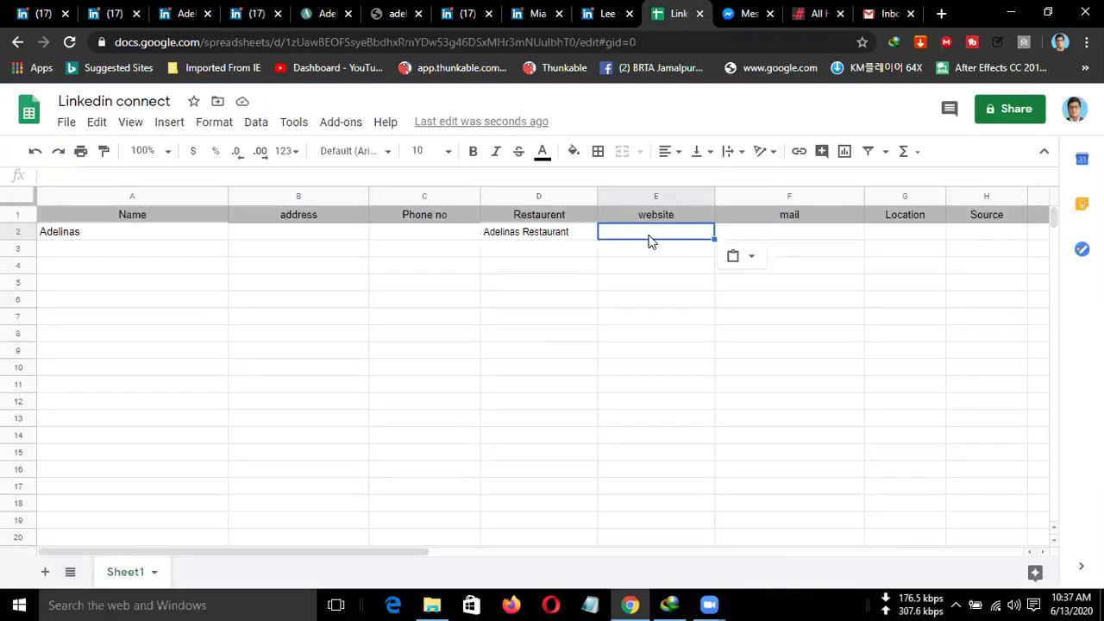
{"action": "right_click", "coordinate": [648, 241]}
{"action": "left_click", "coordinate": [673, 197]}
{"action": "left_click", "coordinate": [184, 14]}
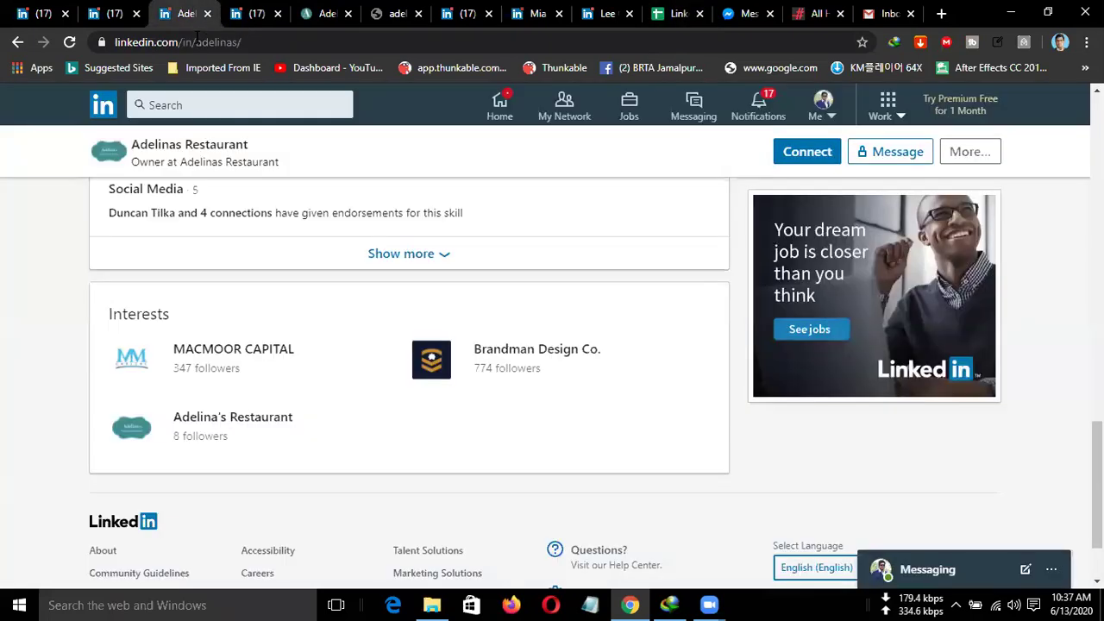
{"action": "left_click", "coordinate": [136, 10]}
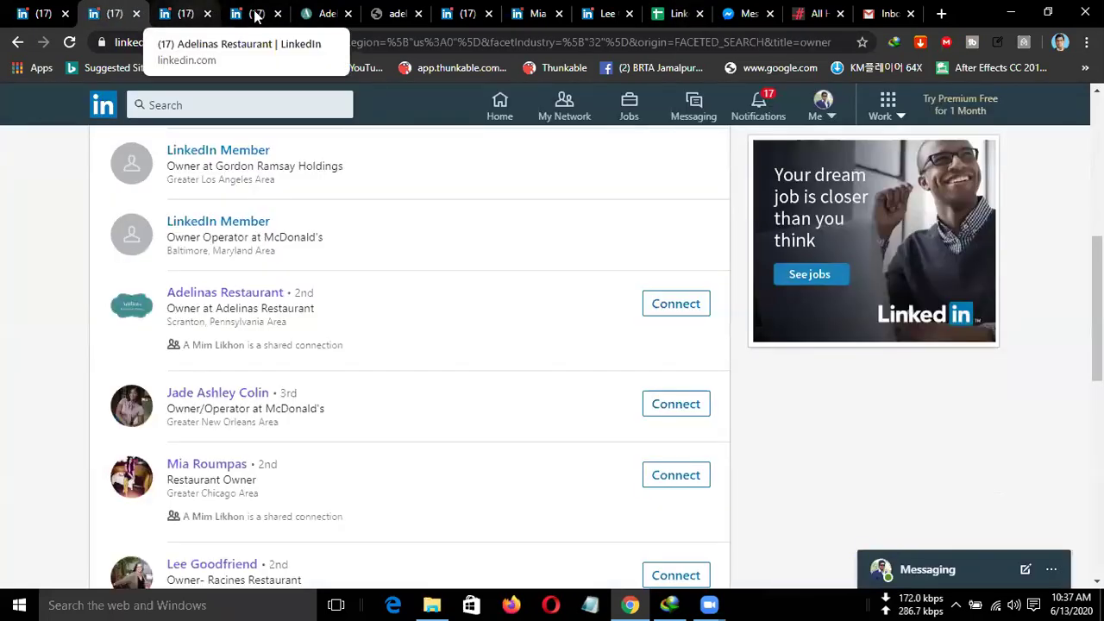
{"action": "left_click", "coordinate": [256, 15]}
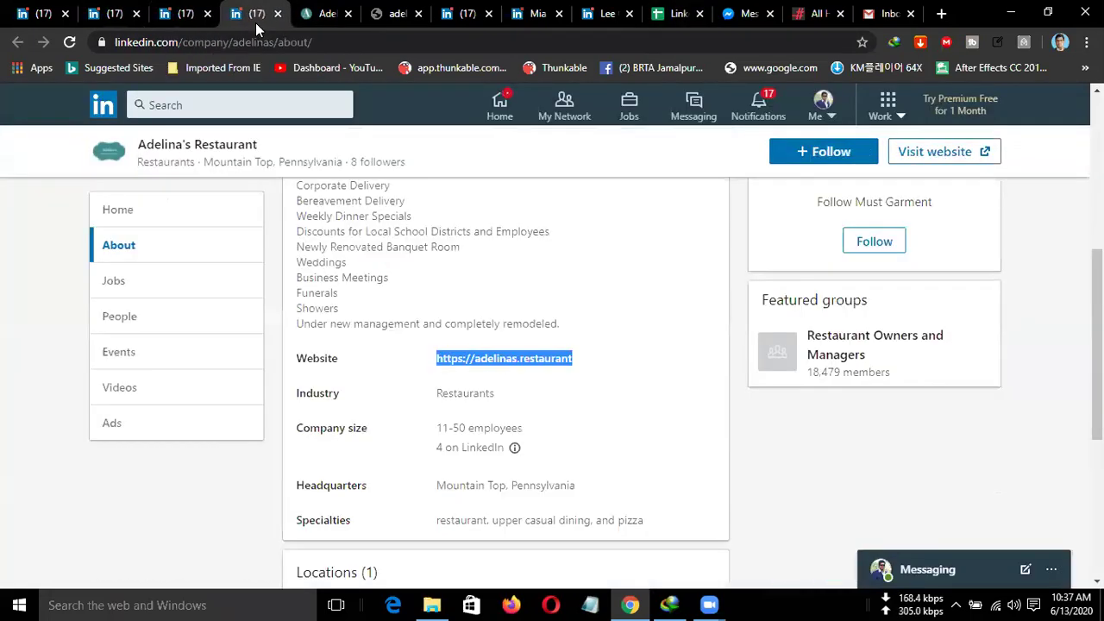
{"action": "right_click", "coordinate": [528, 362]}
{"action": "left_click", "coordinate": [580, 272]}
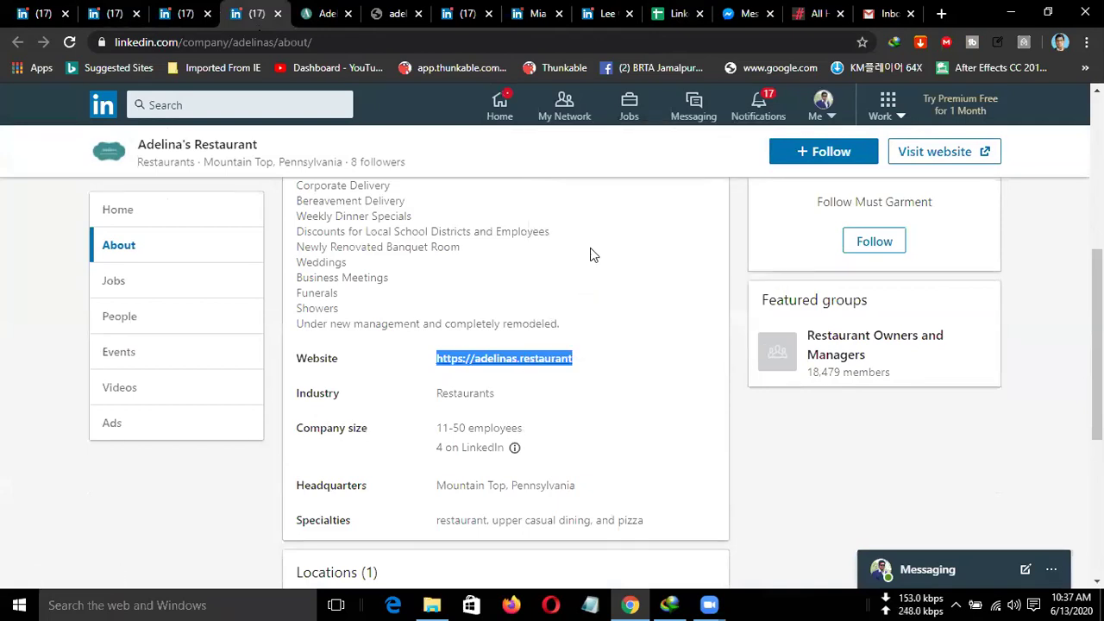
{"action": "left_click", "coordinate": [677, 14]}
{"action": "right_click", "coordinate": [628, 232]}
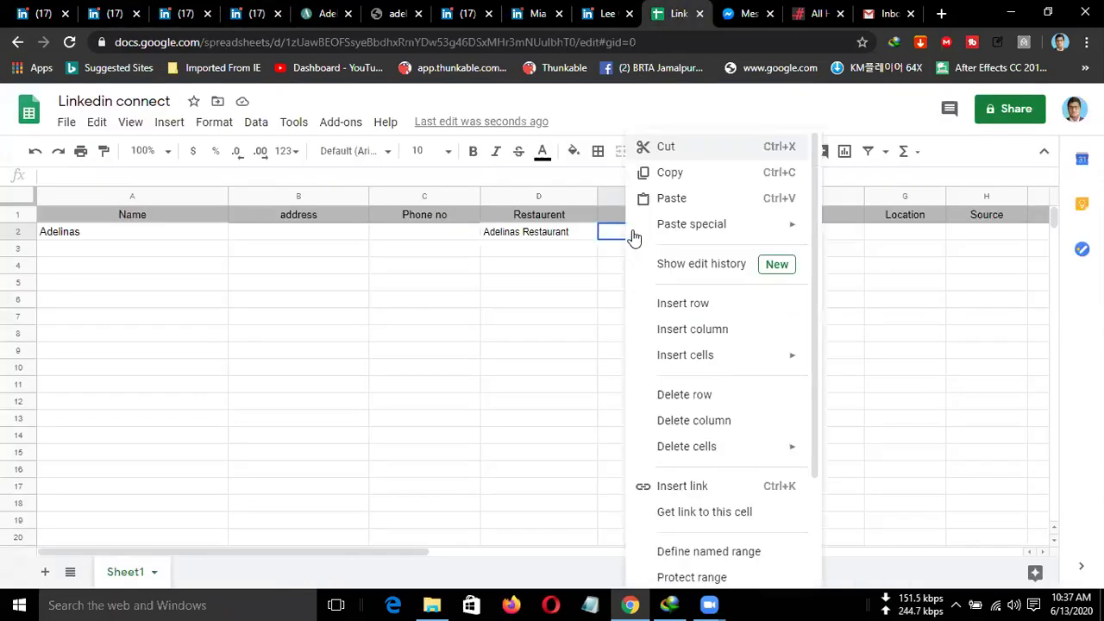
{"action": "left_click", "coordinate": [666, 200]}
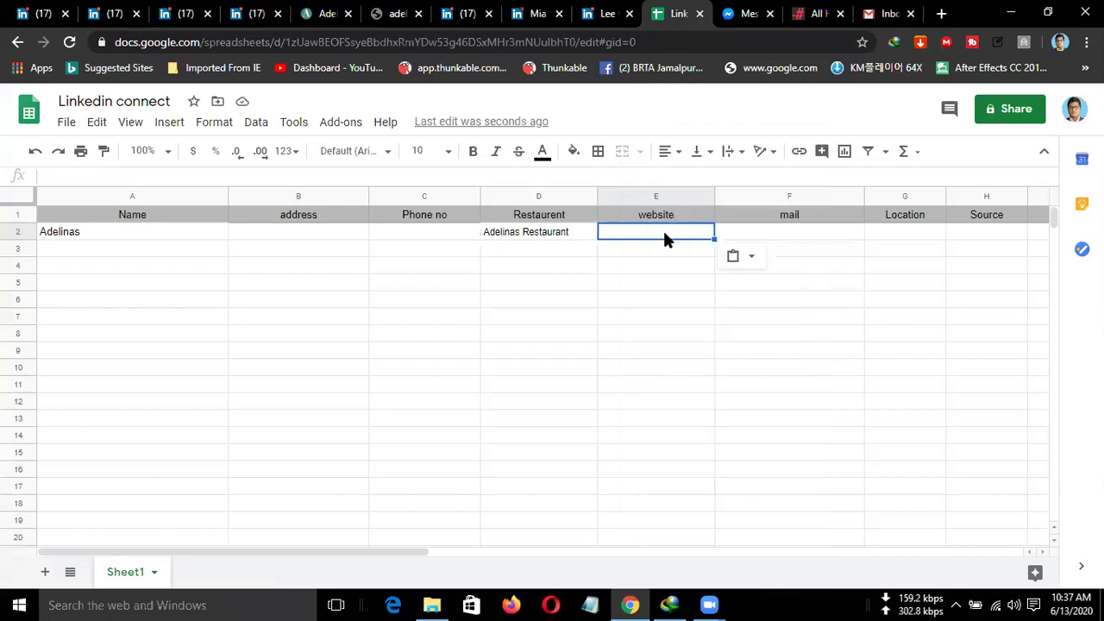
{"action": "right_click", "coordinate": [664, 237]}
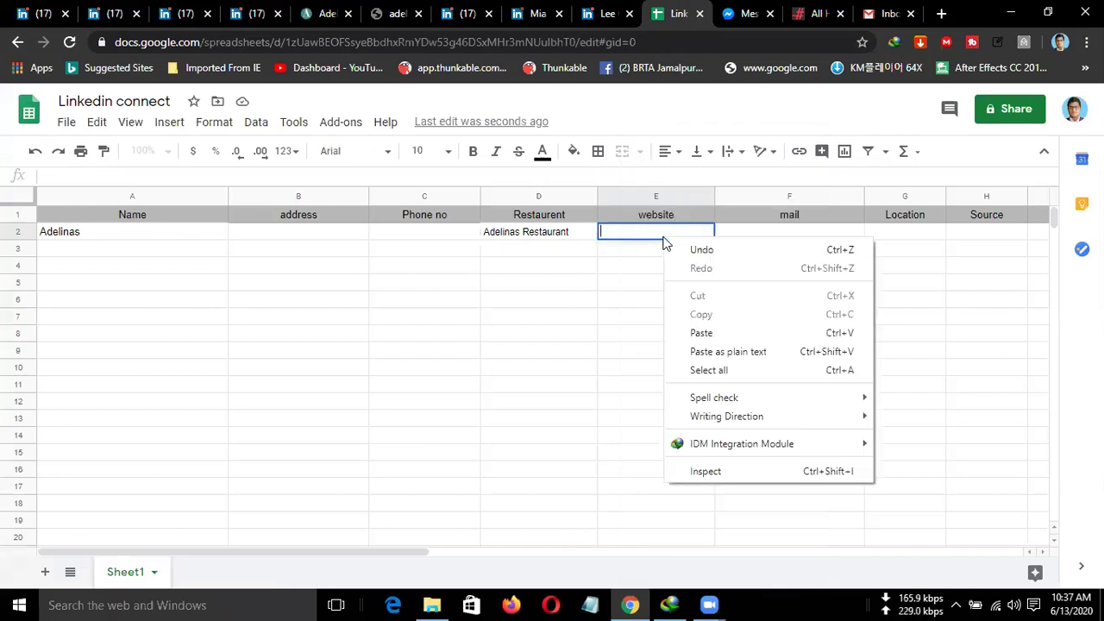
{"action": "left_click", "coordinate": [701, 332]}
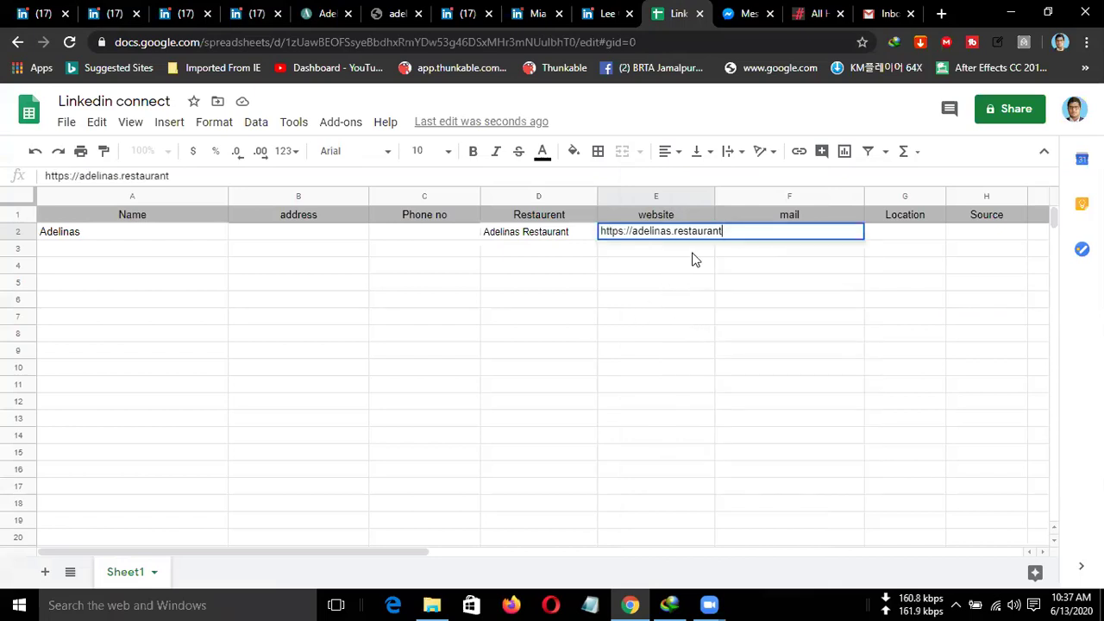
{"action": "key", "text": "Return"}
{"action": "left_click", "coordinate": [747, 233]}
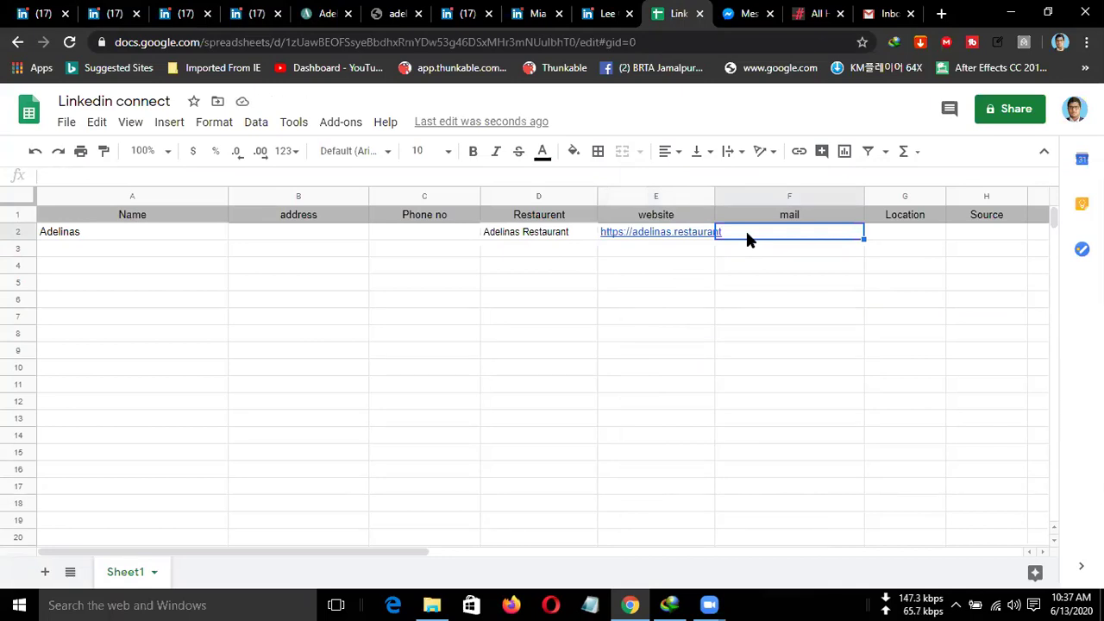
{"action": "left_click", "coordinate": [186, 14]}
Select and copy the address 166 S Mountain Blvd, Mountain Top, Pennsylvania 18707, US from Locations.
{"action": "left_click", "coordinate": [254, 14]}
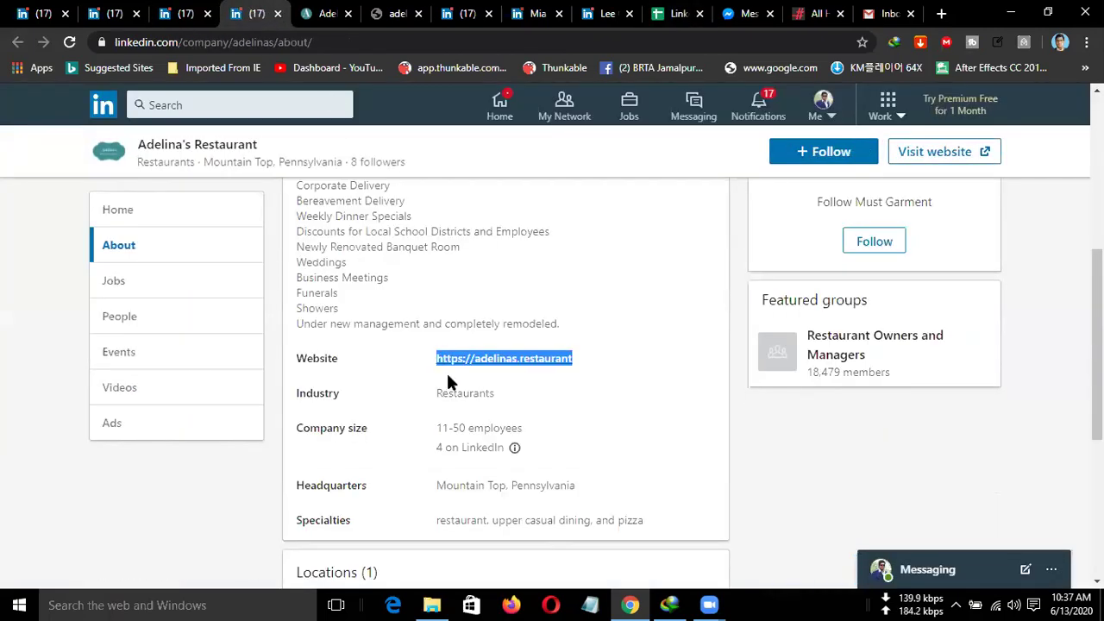
{"action": "scroll", "coordinate": [451, 384], "scroll_direction": "down", "scroll_amount": 2}
{"action": "scroll", "coordinate": [451, 380], "scroll_direction": "down", "scroll_amount": 1}
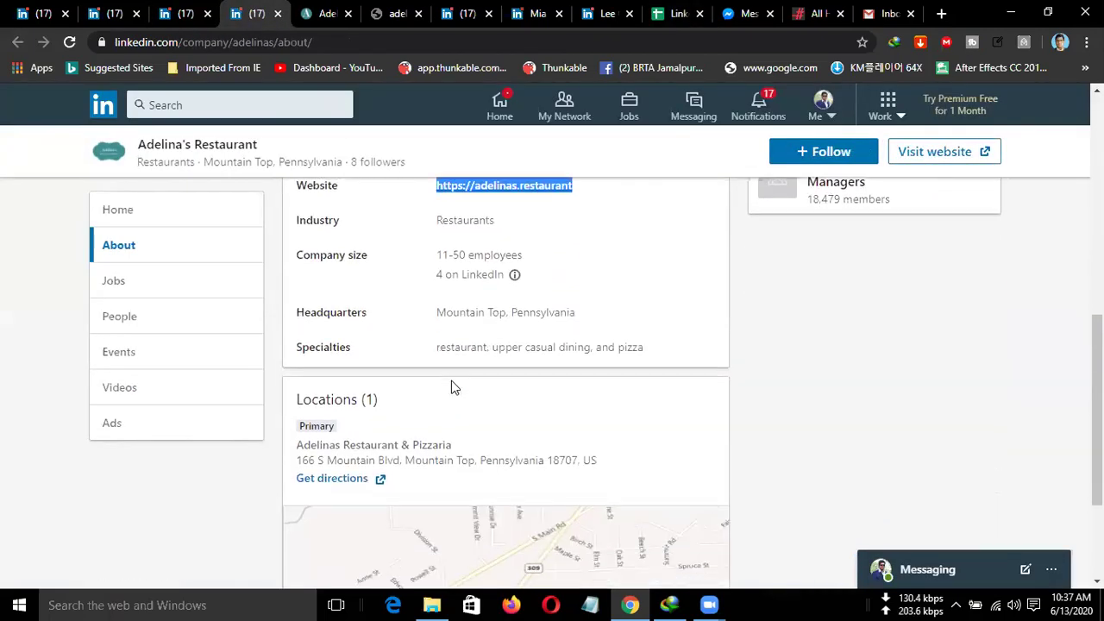
{"action": "scroll", "coordinate": [451, 380], "scroll_direction": "up", "scroll_amount": 4}
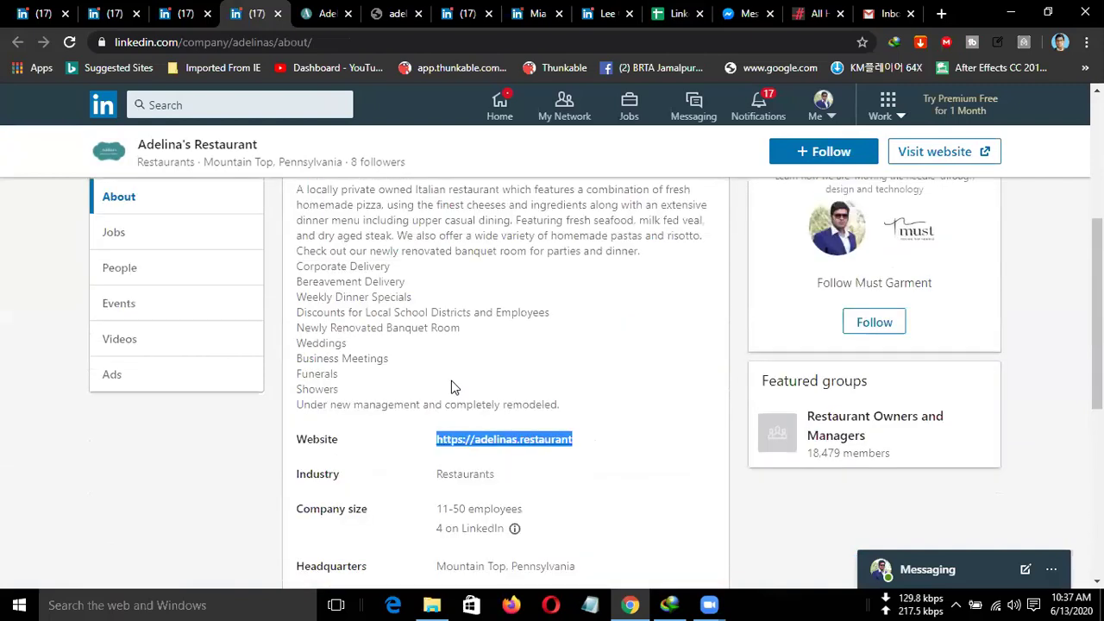
{"action": "scroll", "coordinate": [451, 380], "scroll_direction": "up", "scroll_amount": 2}
{"action": "scroll", "coordinate": [451, 381], "scroll_direction": "down", "scroll_amount": 5}
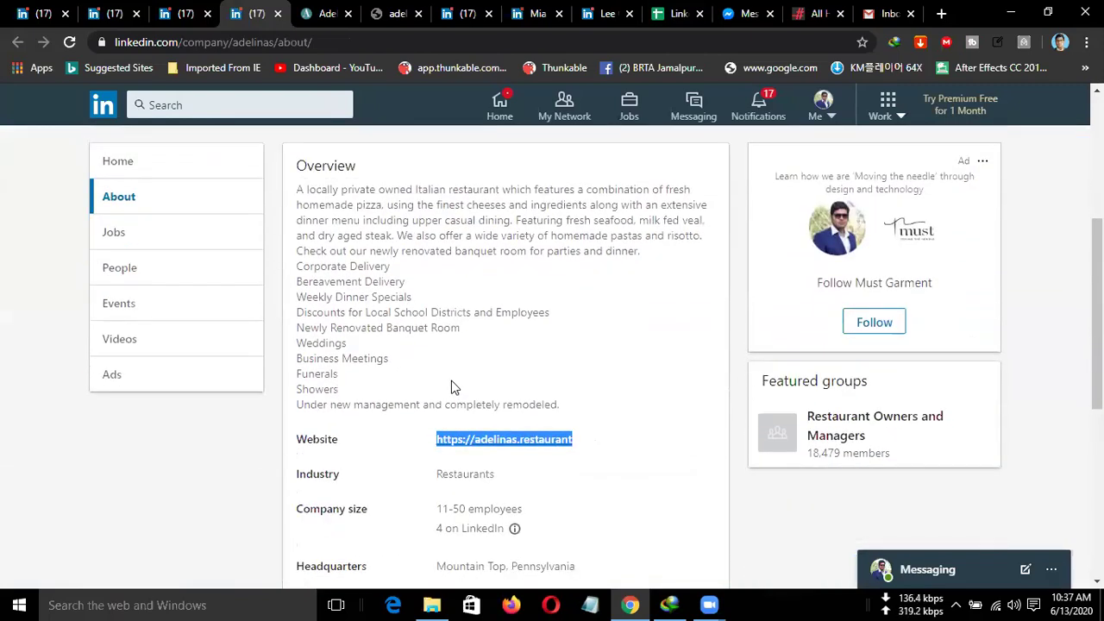
{"action": "scroll", "coordinate": [451, 380], "scroll_direction": "down", "scroll_amount": 2}
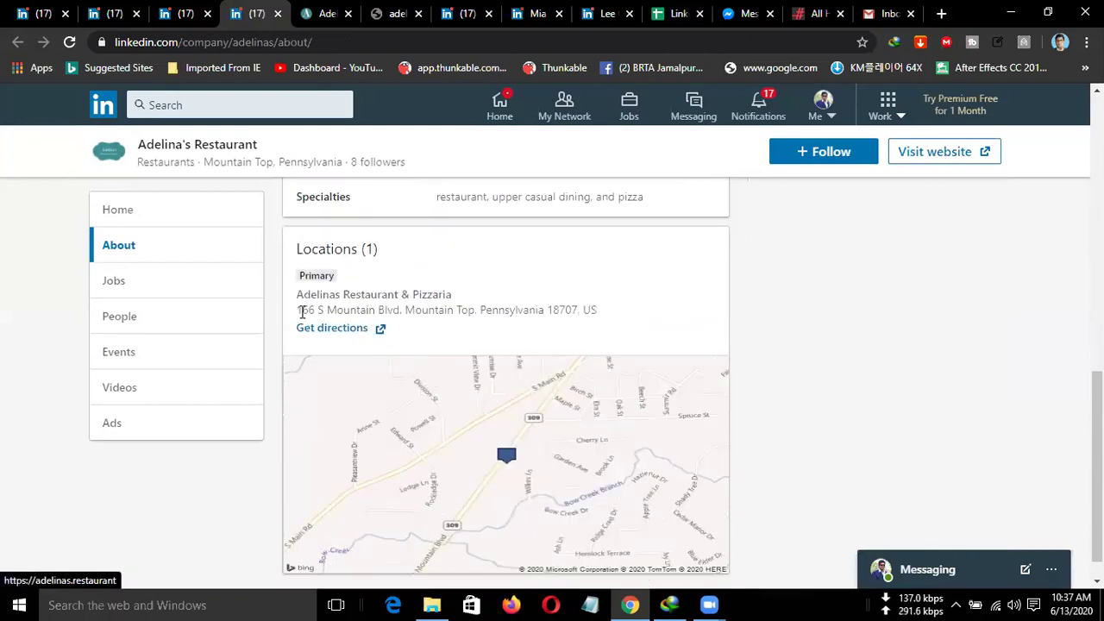
{"action": "left_click_drag", "start_coordinate": [299, 306], "coordinate": [595, 308]}
{"action": "key", "text": "ctrl+c"}
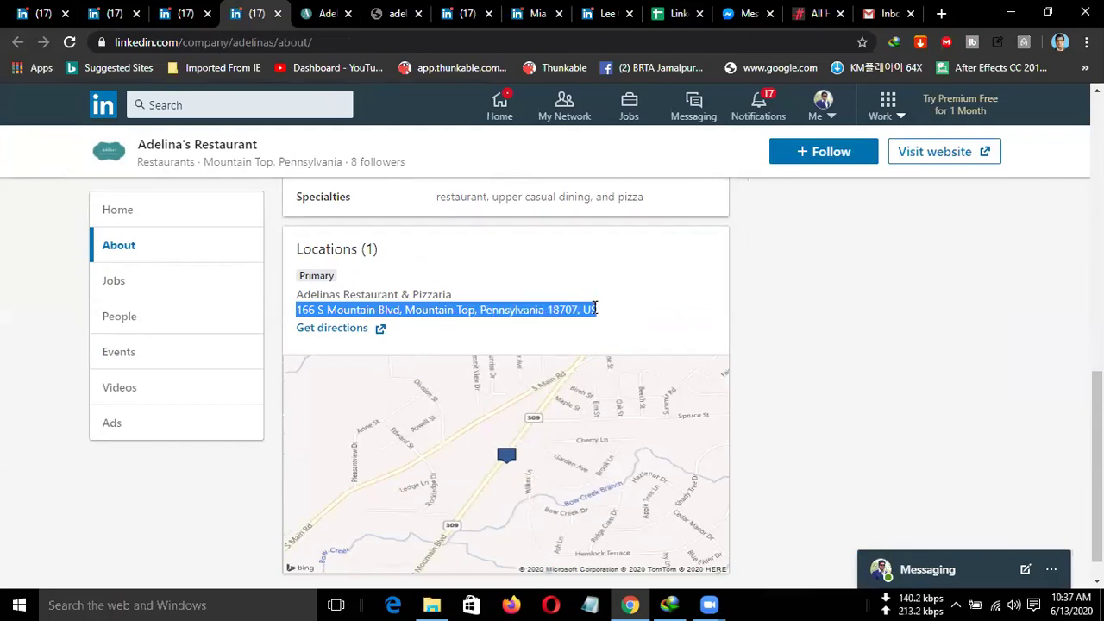
{"action": "left_click", "coordinate": [677, 13]}
Paste the full restaurant address into B2 and widen column B to fit it.
{"action": "left_click", "coordinate": [255, 231]}
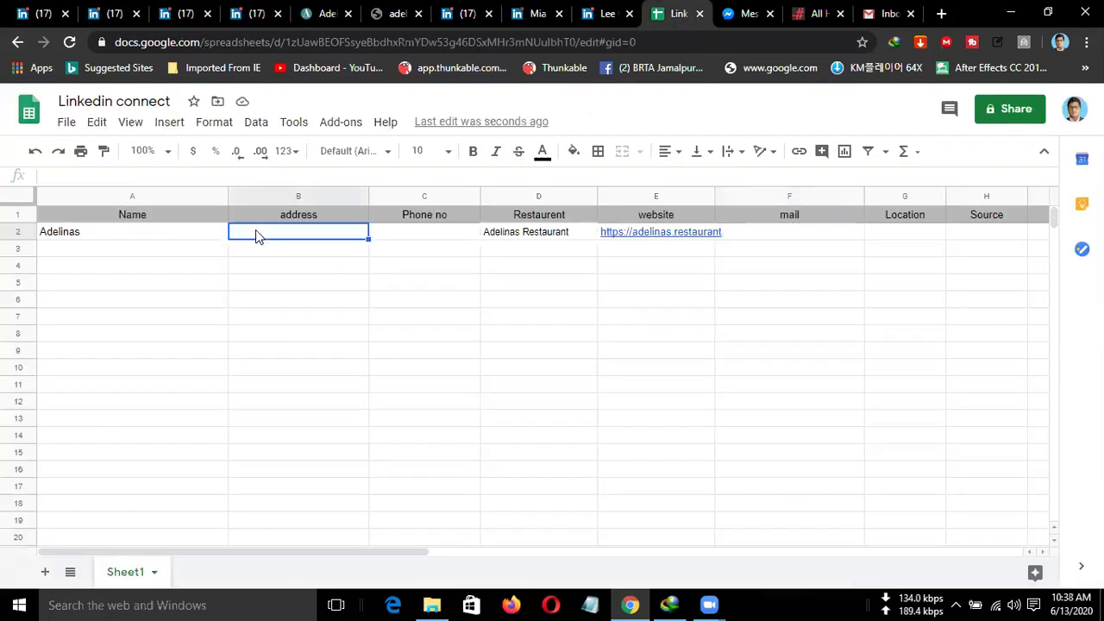
{"action": "key", "text": "ctrl+v"}
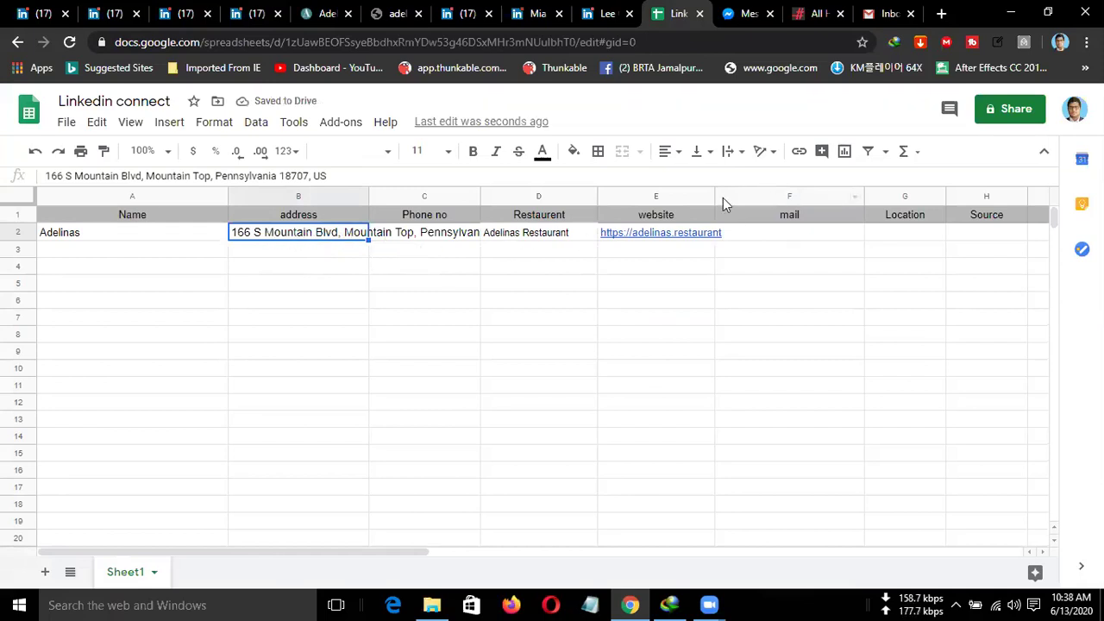
{"action": "left_click_drag", "start_coordinate": [368, 195], "coordinate": [511, 200]}
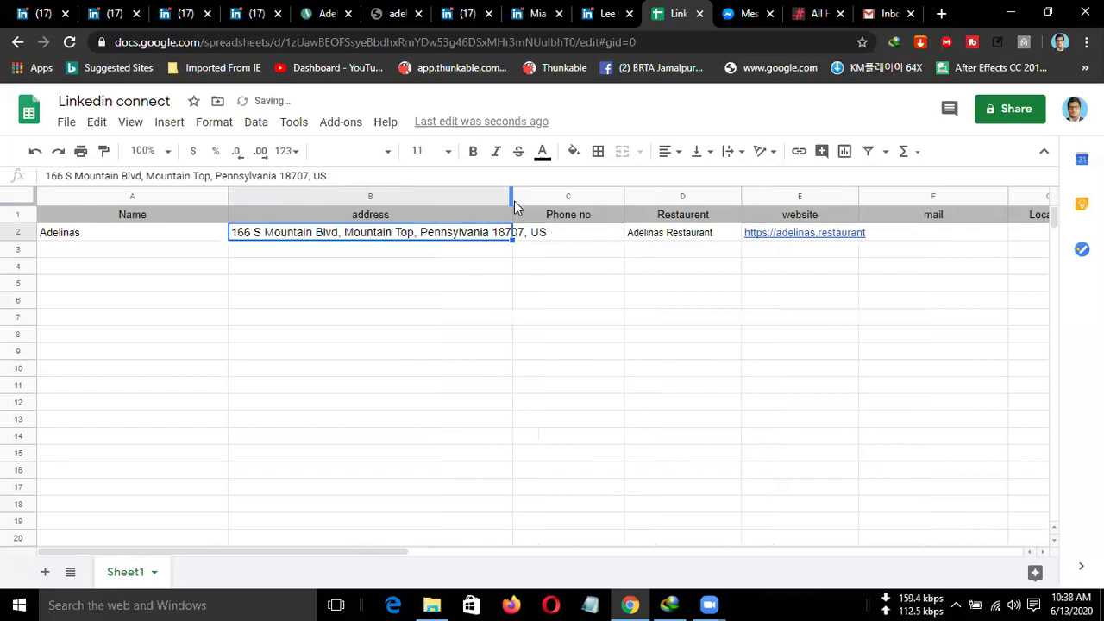
{"action": "left_click_drag", "start_coordinate": [515, 200], "coordinate": [538, 259]}
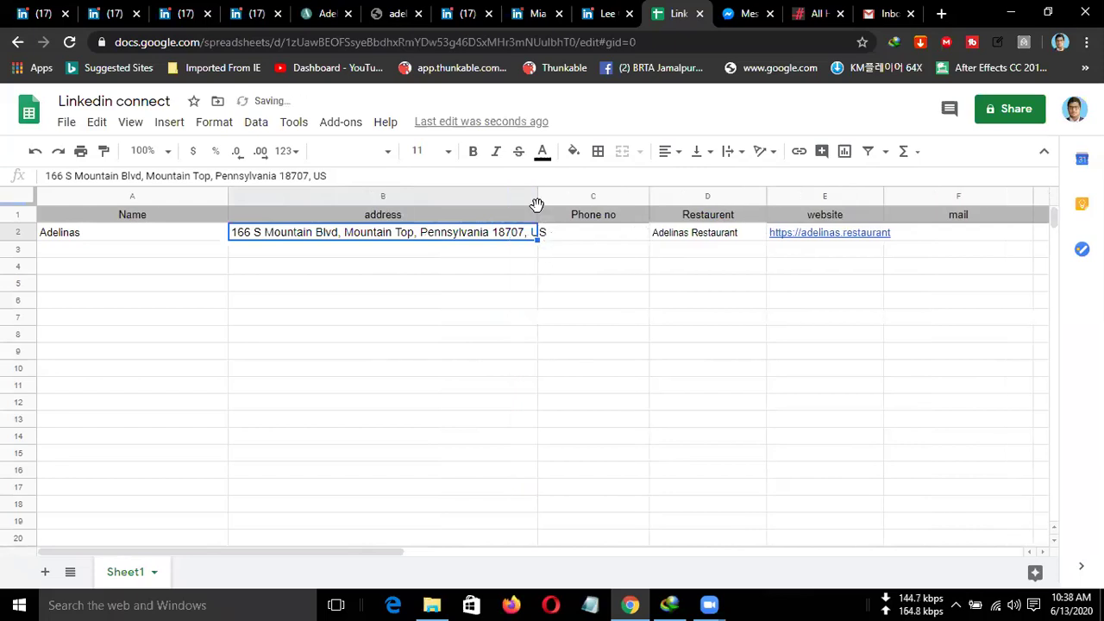
{"action": "left_click_drag", "start_coordinate": [538, 194], "coordinate": [548, 197]}
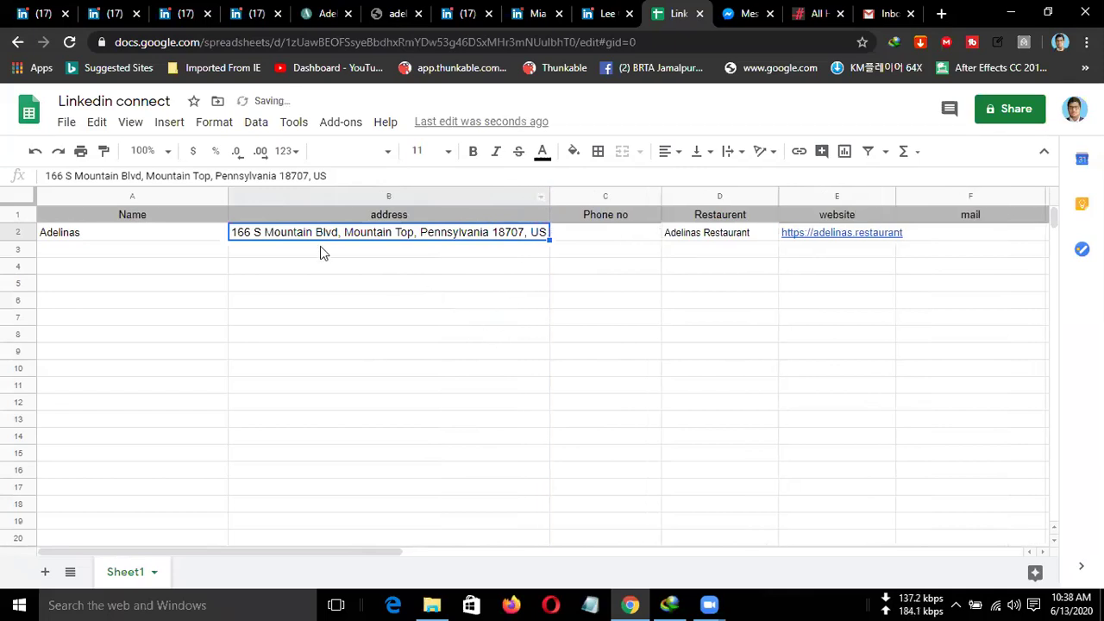
{"action": "left_click", "coordinate": [288, 251]}
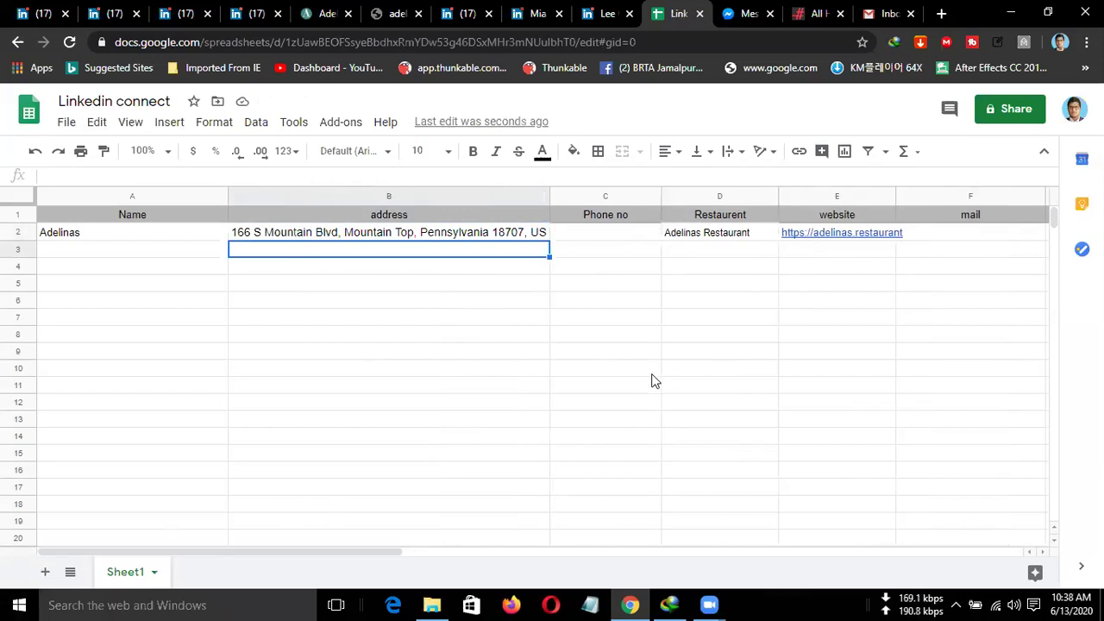
{"action": "left_click", "coordinate": [535, 239]}
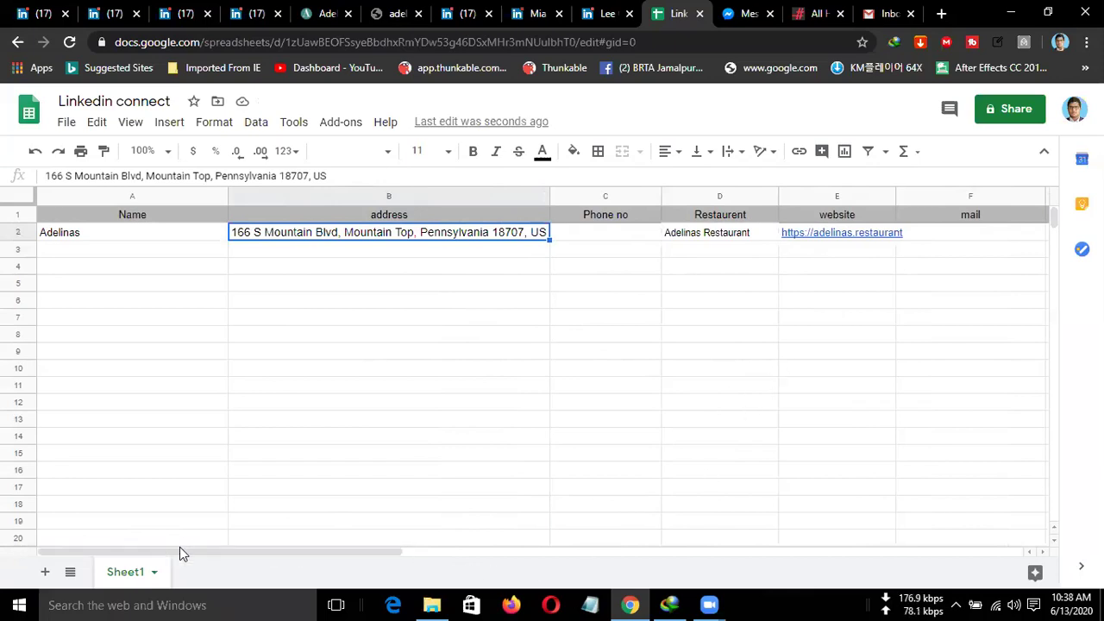
Enter USA in the Location cell G2.
{"action": "left_click_drag", "start_coordinate": [179, 551], "coordinate": [359, 558]}
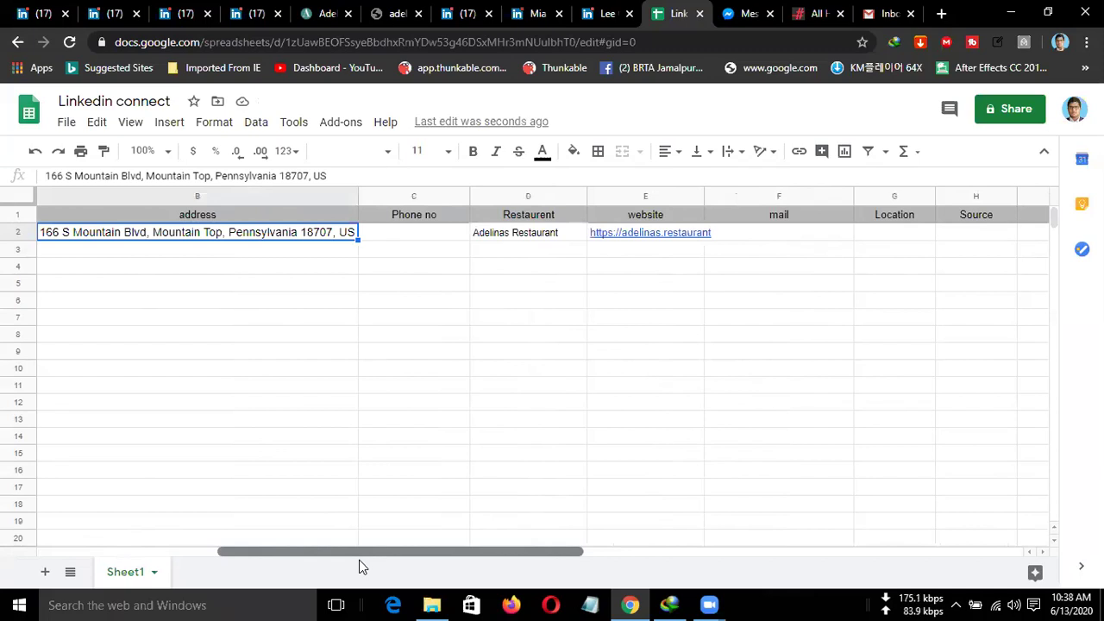
{"action": "left_click", "coordinate": [877, 231]}
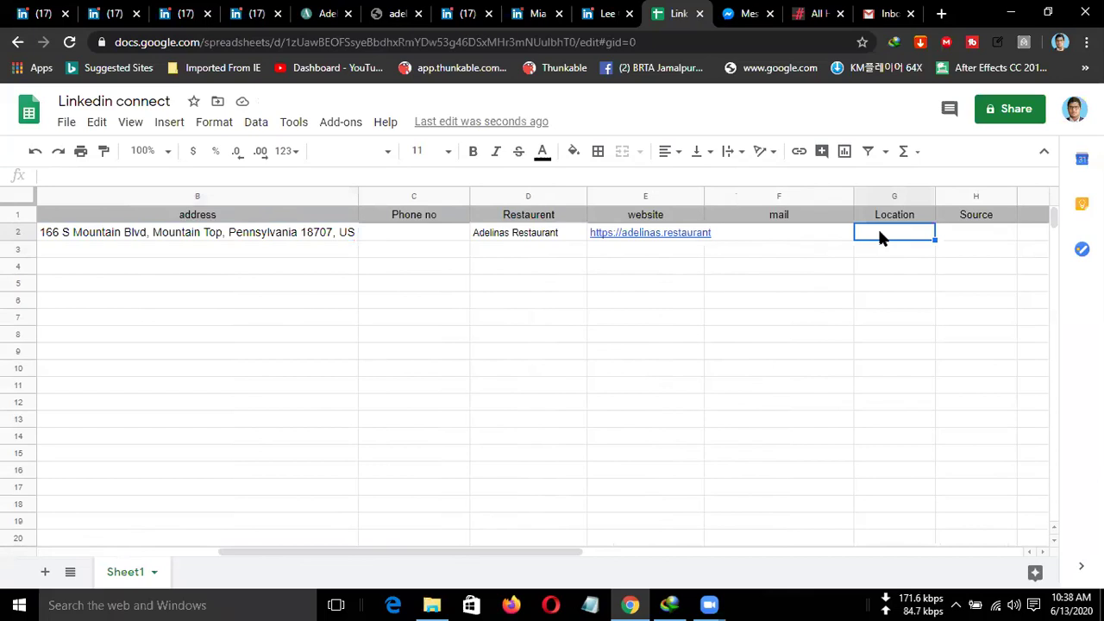
{"action": "type", "text": "USA"}
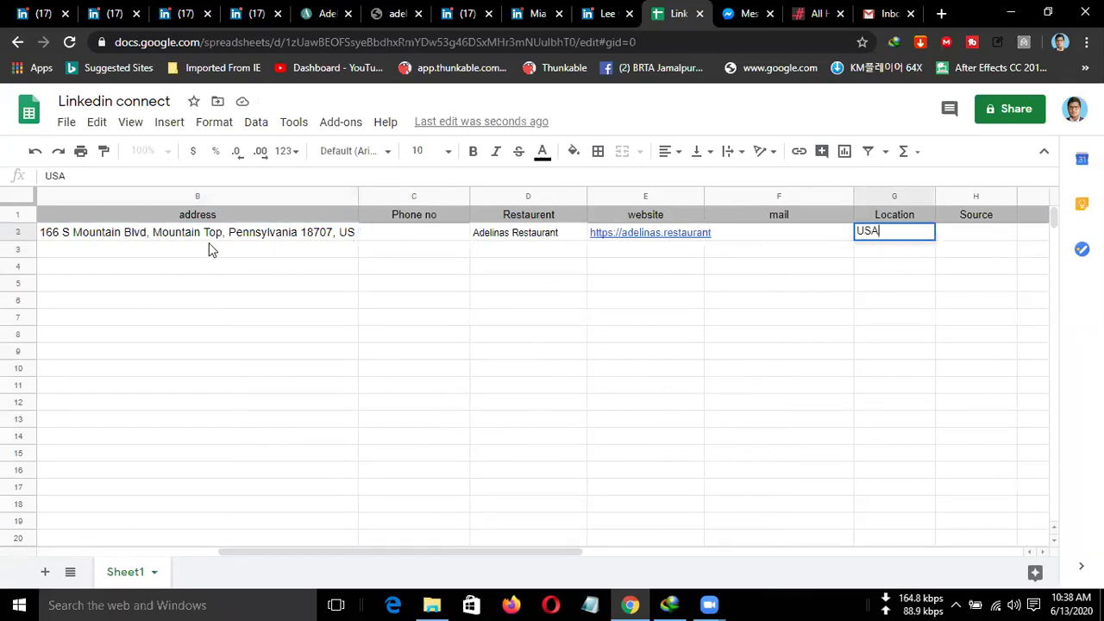
{"action": "left_click", "coordinate": [251, 14]}
Check the restaurant's LinkedIn Jobs page, then return to its About page.
{"action": "scroll", "coordinate": [435, 325], "scroll_direction": "down", "scroll_amount": 1}
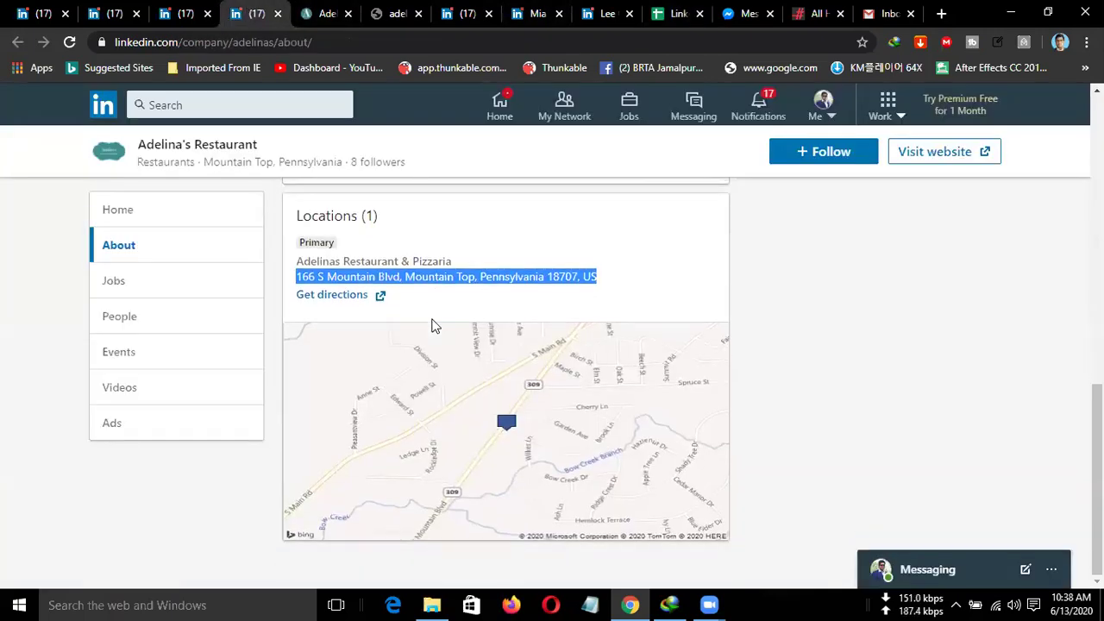
{"action": "scroll", "coordinate": [433, 326], "scroll_direction": "up", "scroll_amount": 2}
{"action": "scroll", "coordinate": [433, 326], "scroll_direction": "down", "scroll_amount": 2}
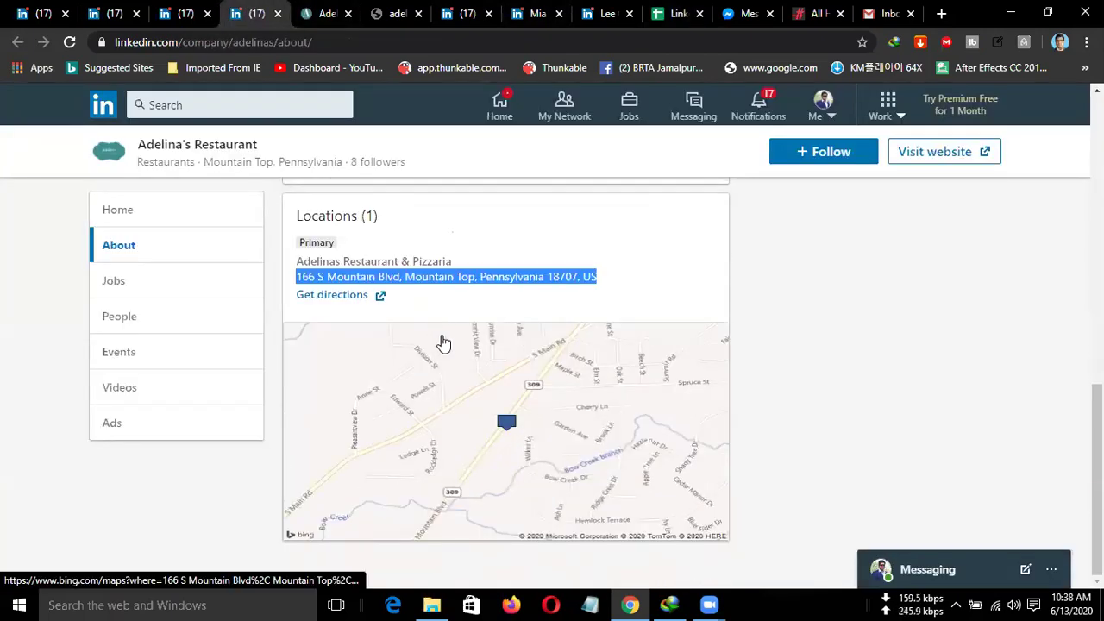
{"action": "scroll", "coordinate": [443, 343], "scroll_direction": "up", "scroll_amount": 1}
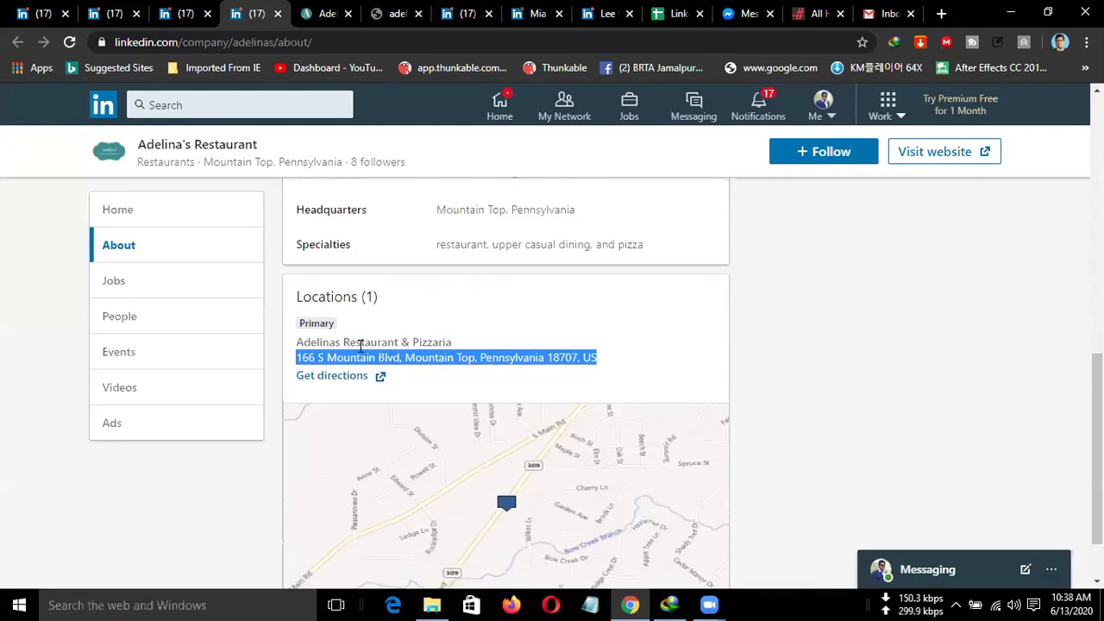
{"action": "scroll", "coordinate": [360, 344], "scroll_direction": "up", "scroll_amount": 2}
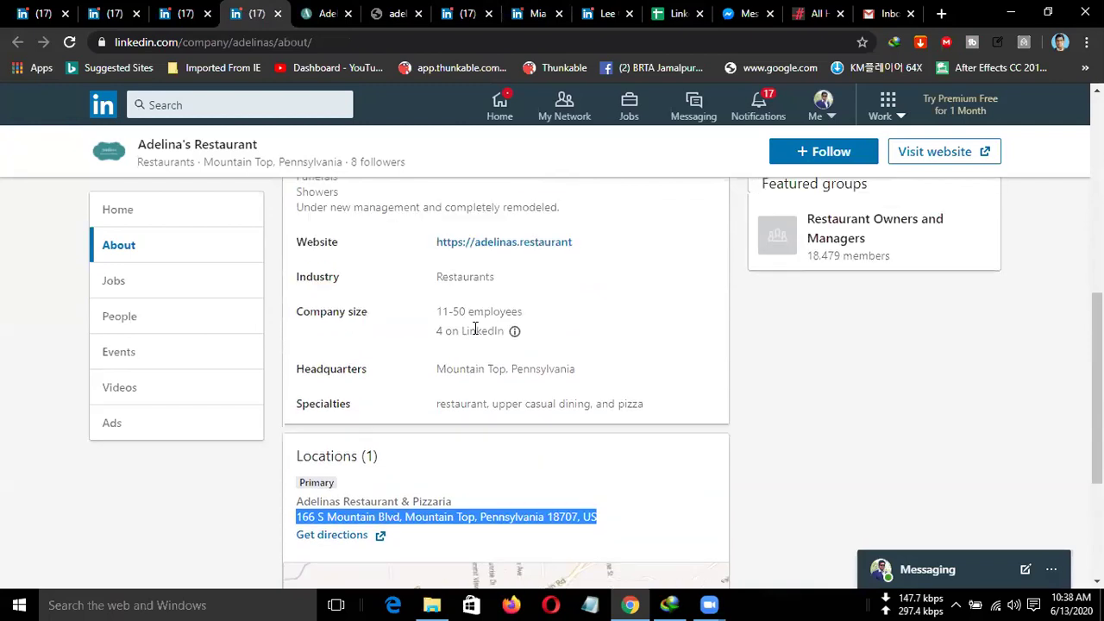
{"action": "scroll", "coordinate": [474, 328], "scroll_direction": "up", "scroll_amount": 1}
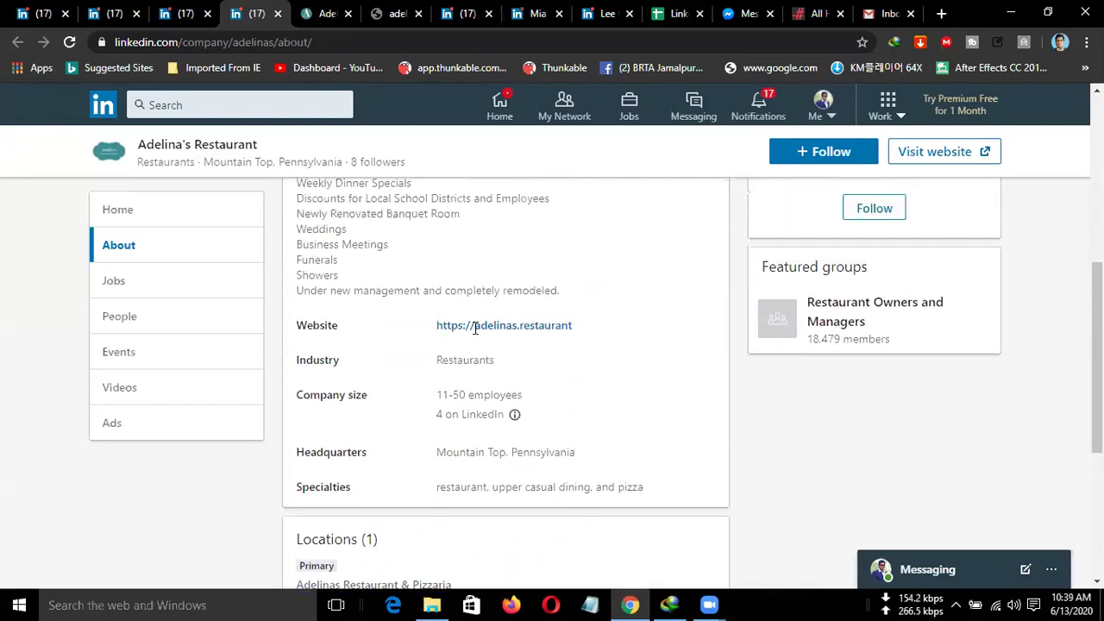
{"action": "left_click", "coordinate": [151, 297]}
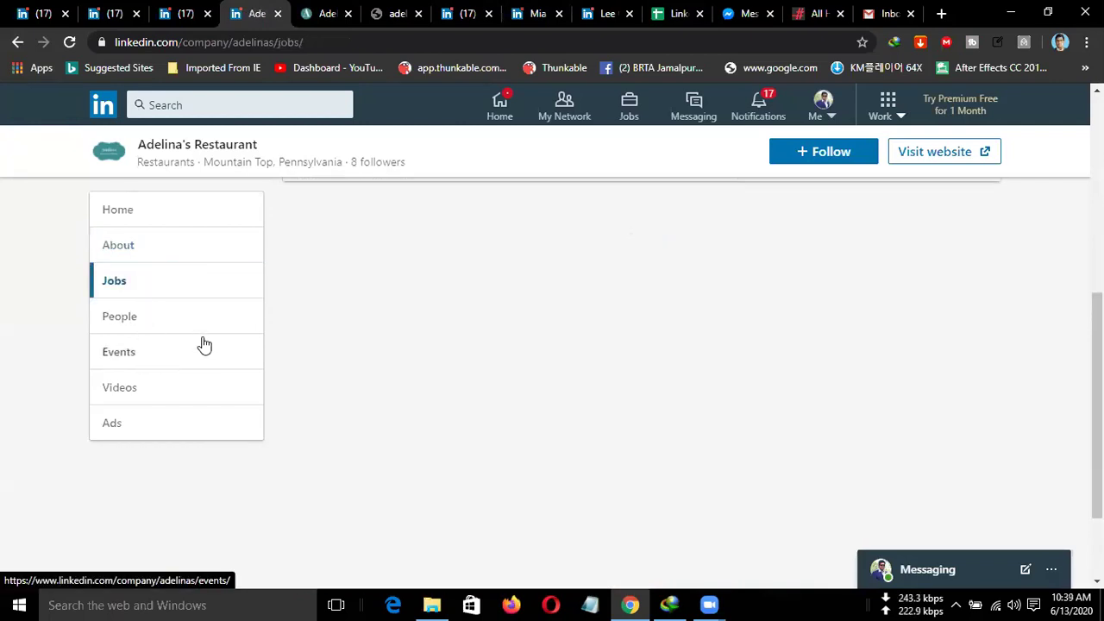
{"action": "left_click", "coordinate": [141, 260]}
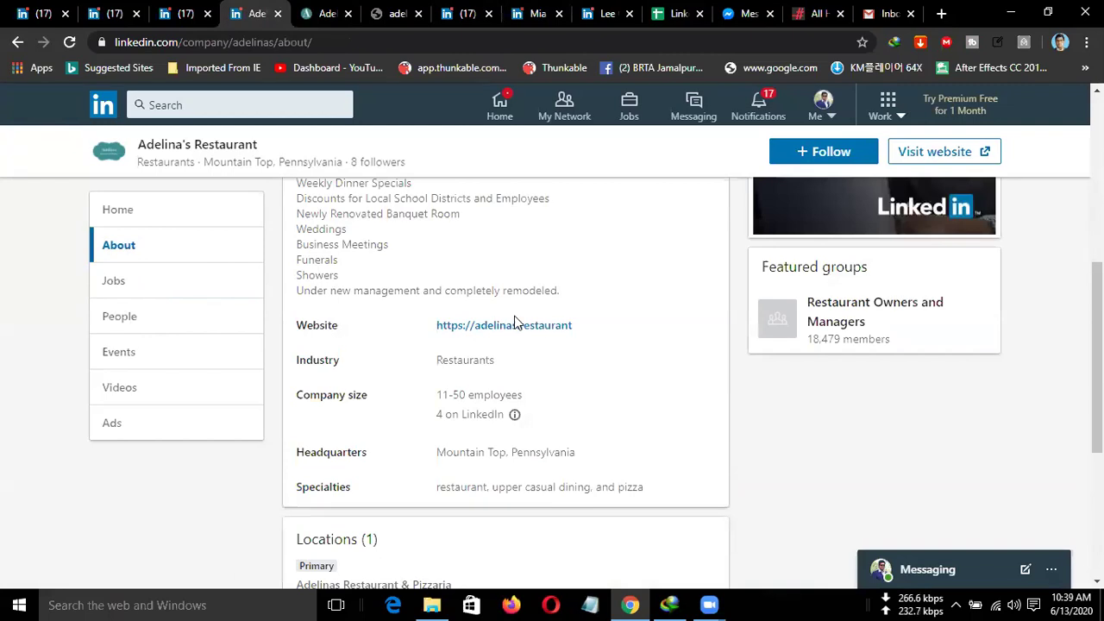
Bring up the Adelina's Restaurant website at the top of its home page.
{"action": "scroll", "coordinate": [517, 321], "scroll_direction": "up", "scroll_amount": 1}
{"action": "left_click", "coordinate": [326, 10]}
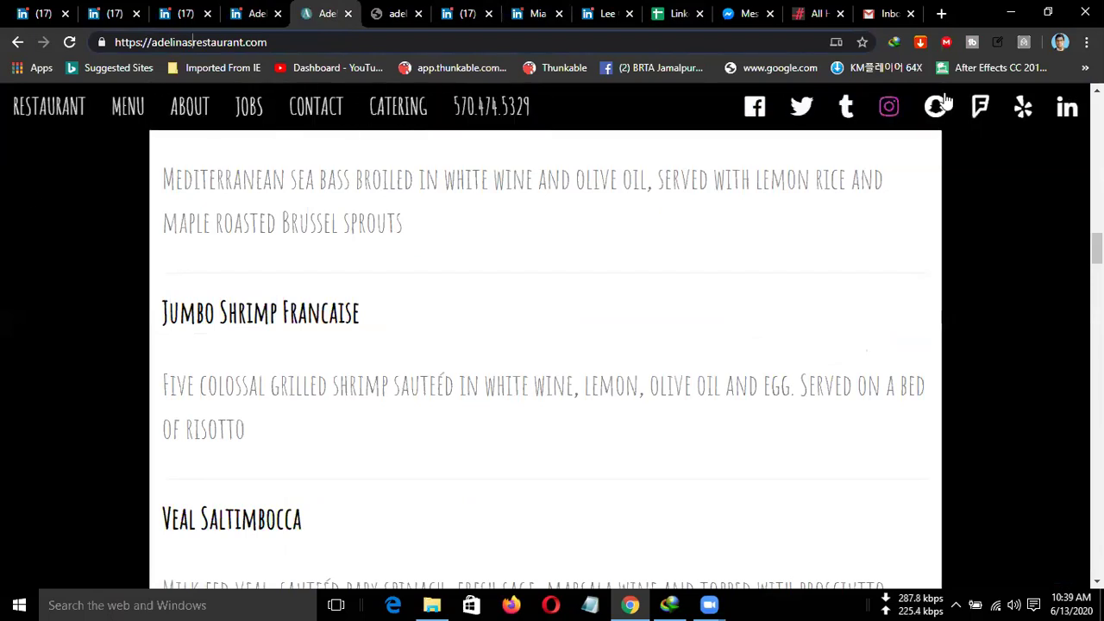
{"action": "scroll", "coordinate": [603, 245], "scroll_direction": "up", "scroll_amount": 5}
{"action": "scroll", "coordinate": [527, 276], "scroll_direction": "up", "scroll_amount": 10}
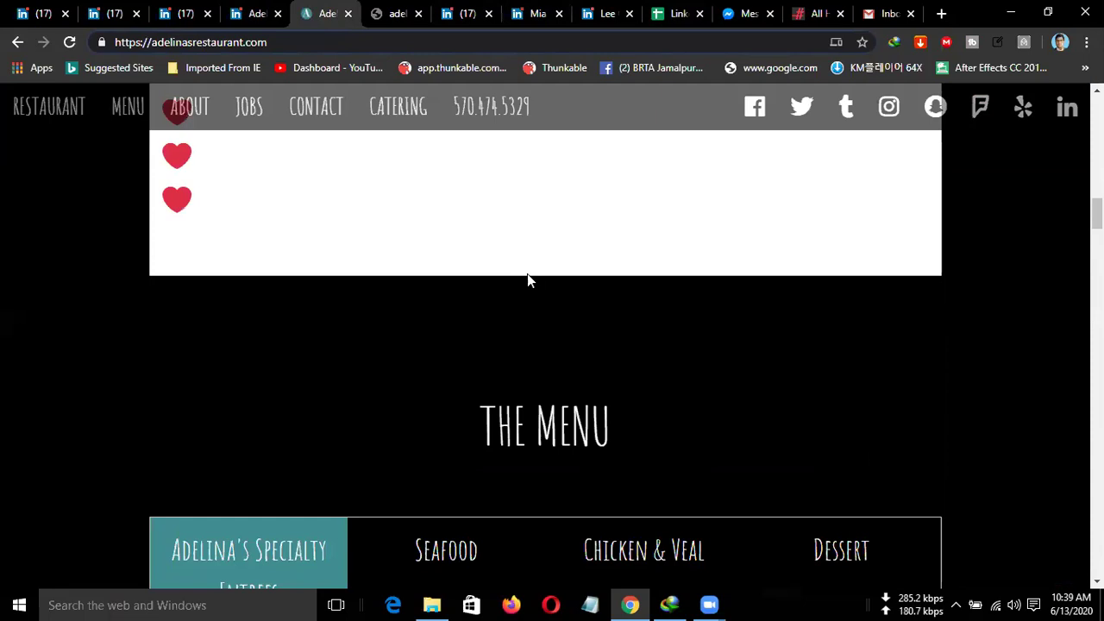
{"action": "scroll", "coordinate": [527, 274], "scroll_direction": "up", "scroll_amount": 3}
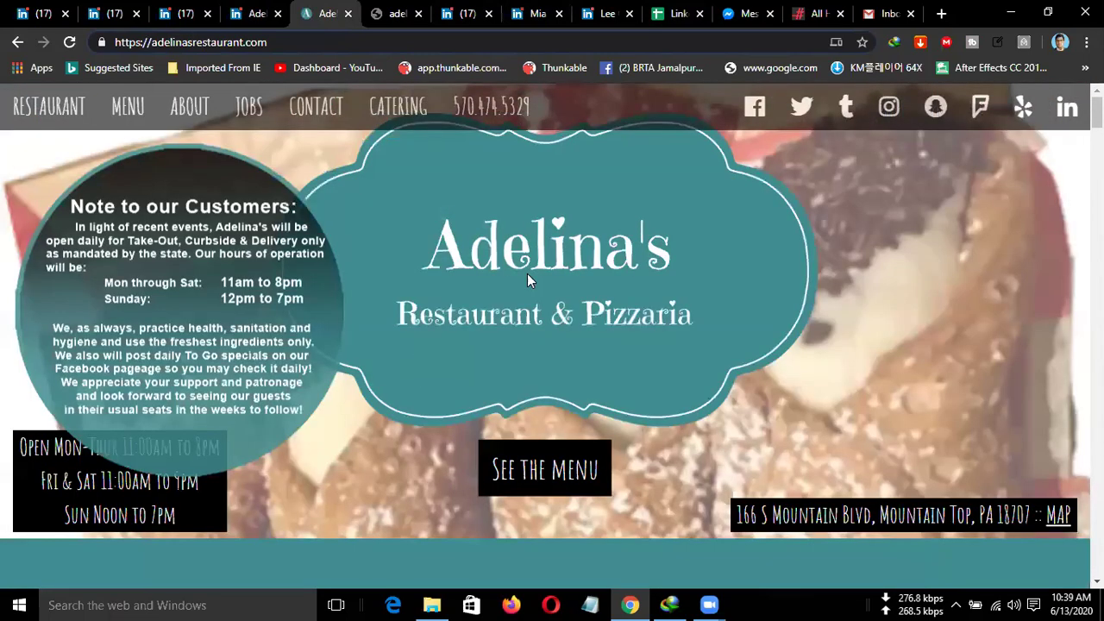
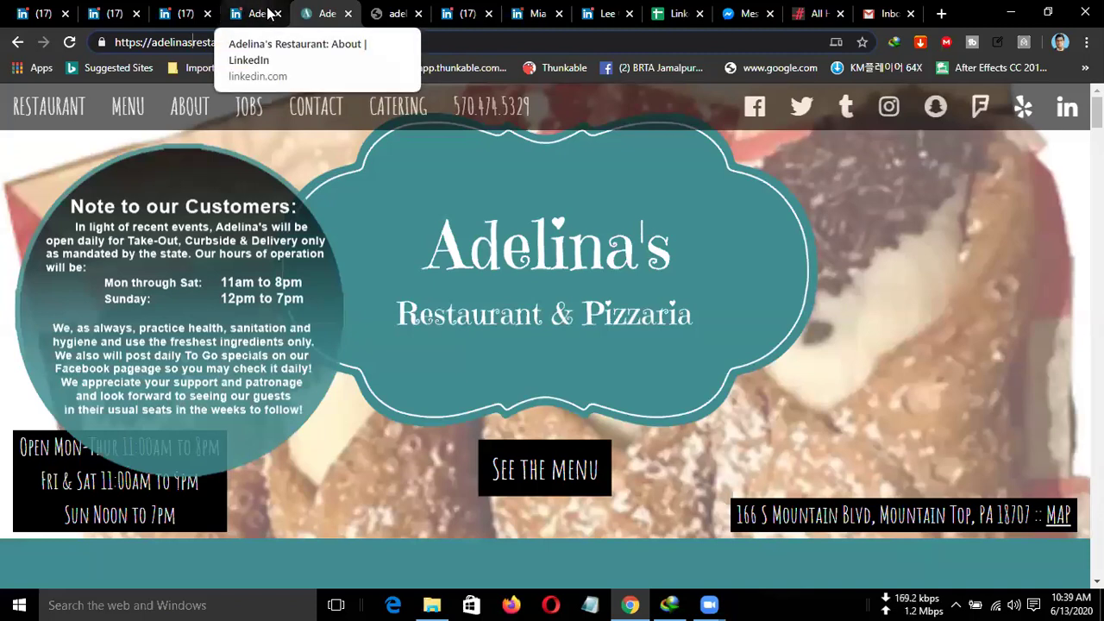
Close the Adelina's website, unreachable site, owner profile and company page tabs.
{"action": "left_click", "coordinate": [348, 14]}
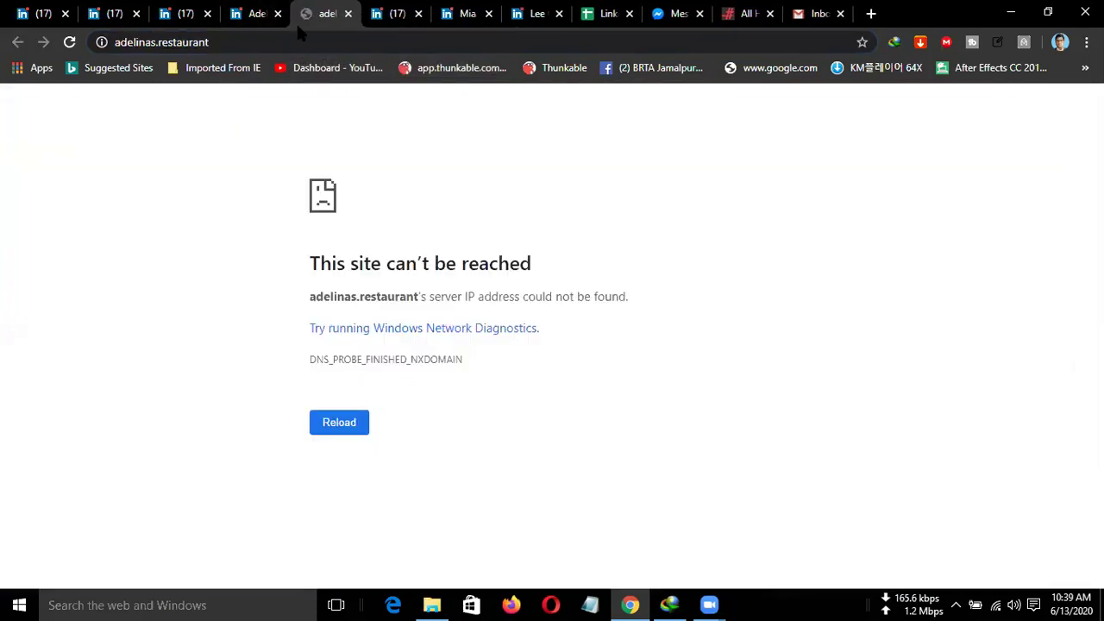
{"action": "left_click", "coordinate": [347, 14]}
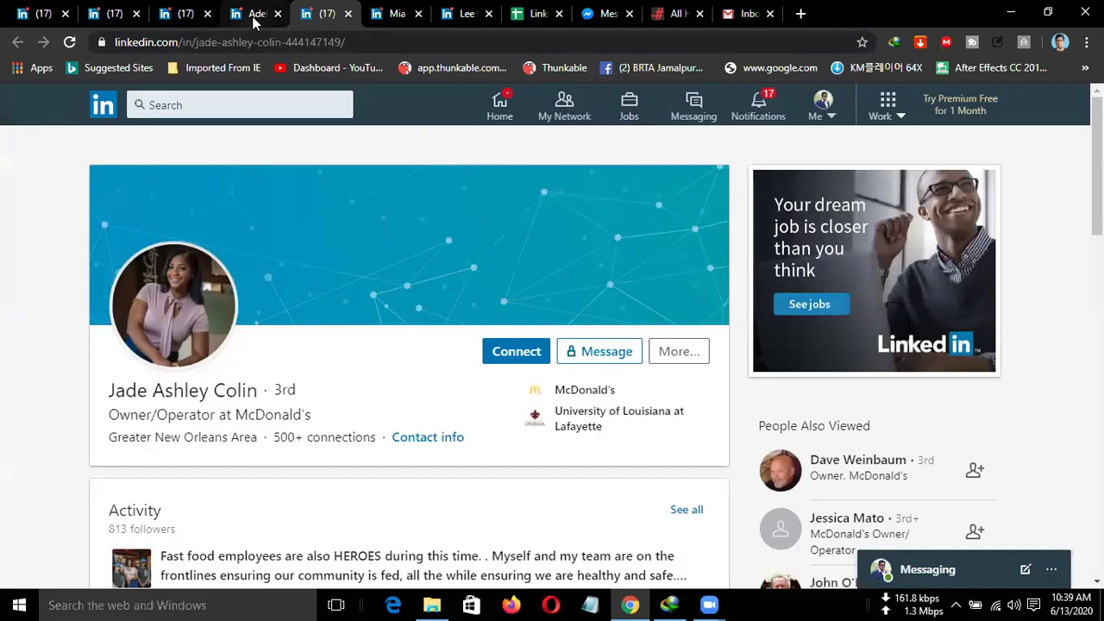
{"action": "left_click", "coordinate": [252, 15]}
{"action": "left_click", "coordinate": [187, 15]}
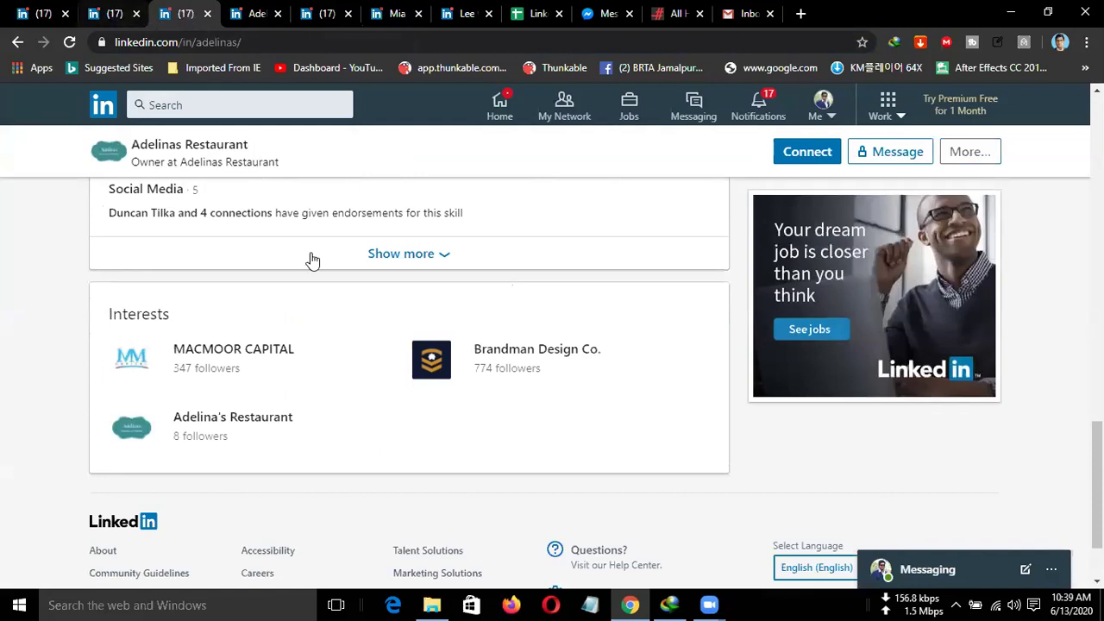
{"action": "scroll", "coordinate": [325, 275], "scroll_direction": "up", "scroll_amount": 3}
{"action": "scroll", "coordinate": [325, 276], "scroll_direction": "up", "scroll_amount": 4}
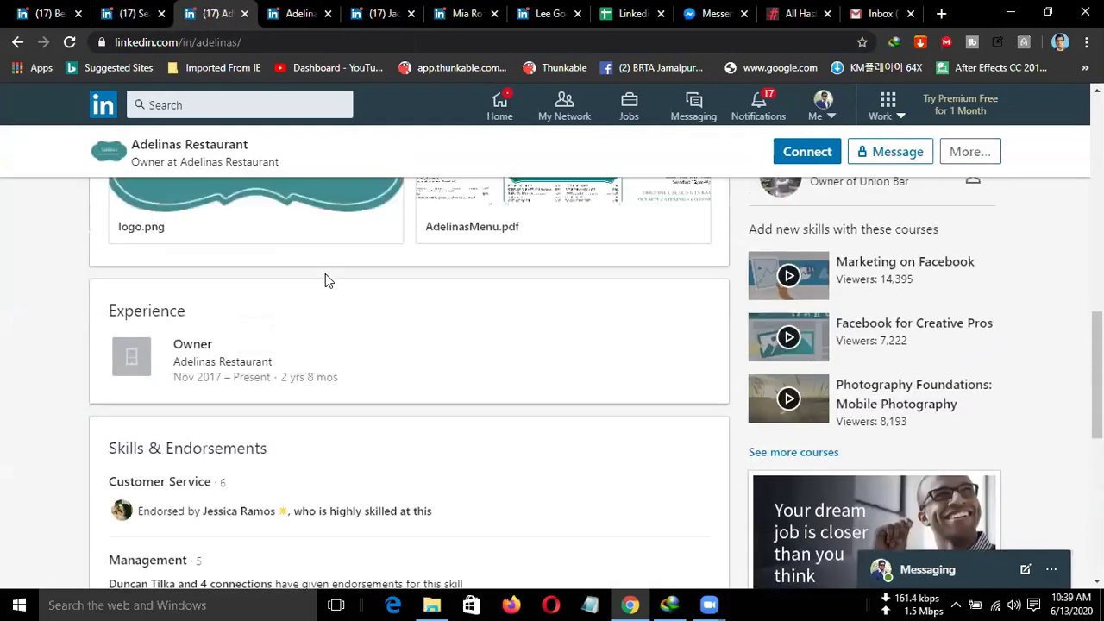
{"action": "scroll", "coordinate": [328, 283], "scroll_direction": "up", "scroll_amount": 2}
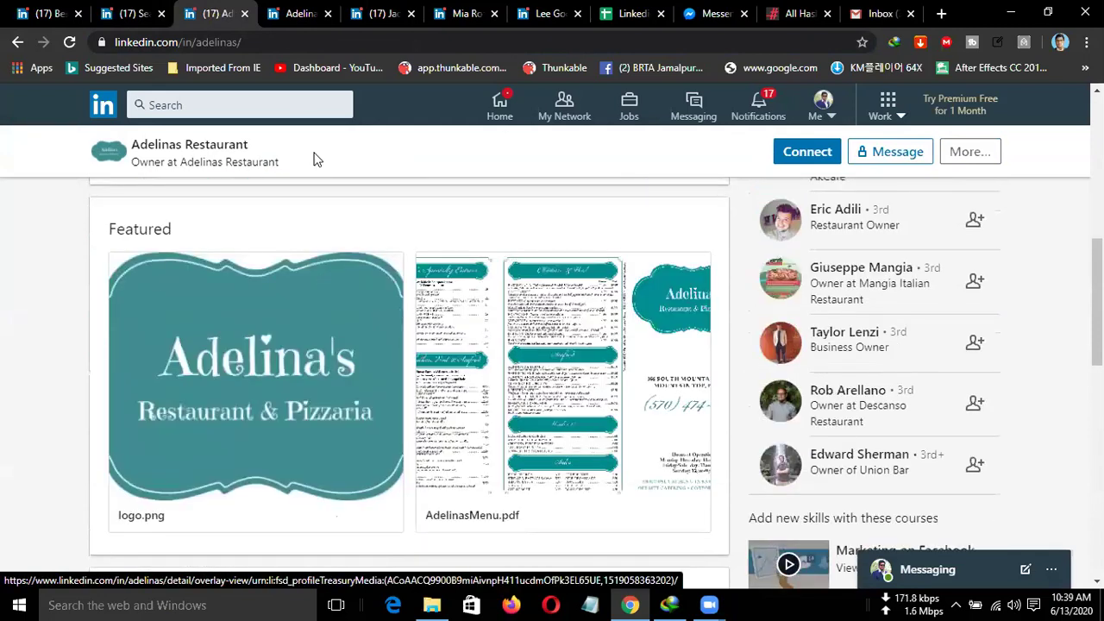
{"action": "left_click", "coordinate": [244, 14]}
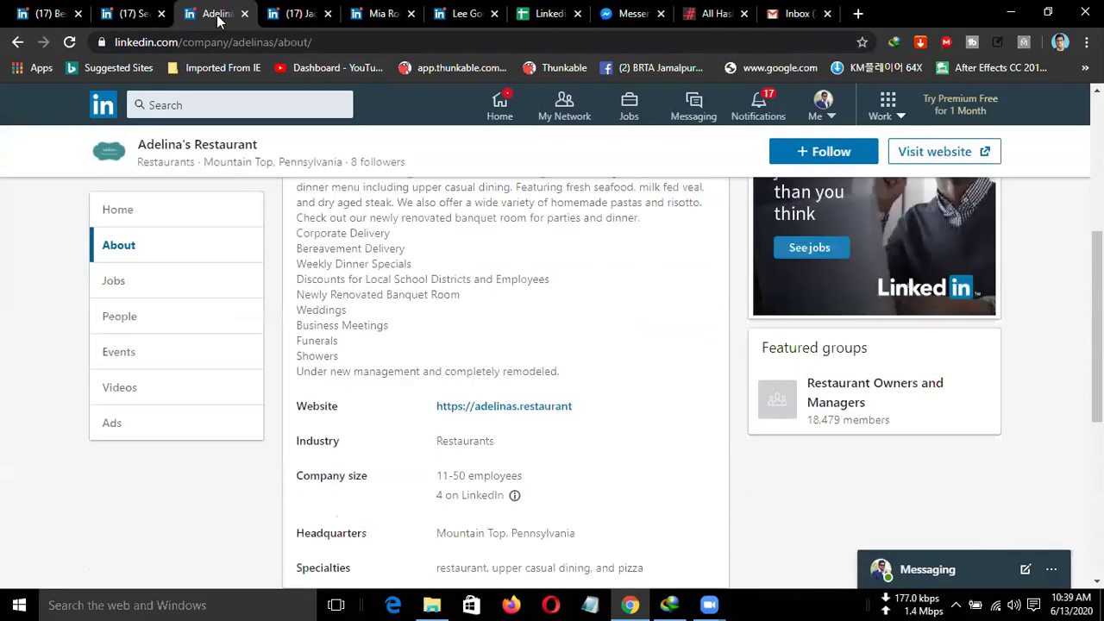
{"action": "scroll", "coordinate": [319, 289], "scroll_direction": "up", "scroll_amount": 4}
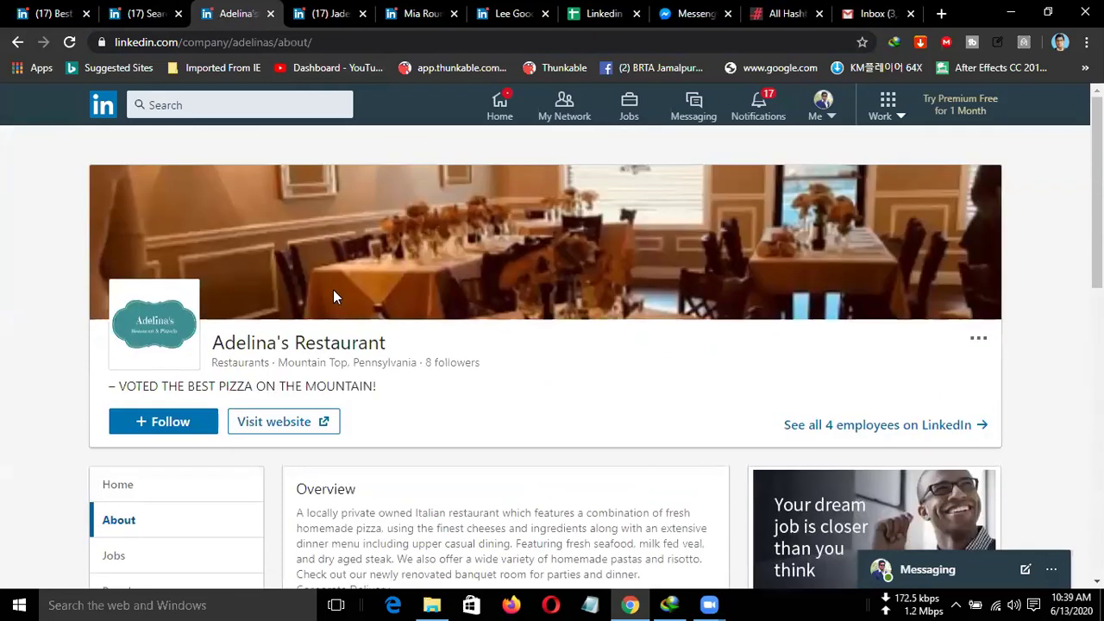
{"action": "left_click", "coordinate": [269, 15]}
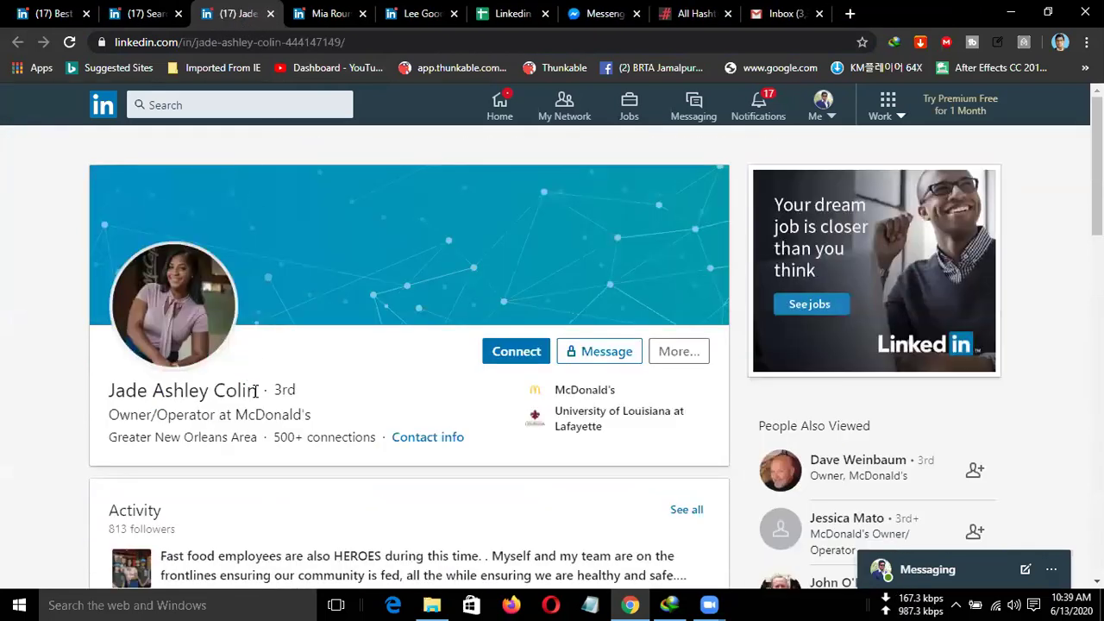
Copy the McDonald's owner/operator's name into the LinkedIn people search.
{"action": "left_click_drag", "start_coordinate": [257, 390], "coordinate": [103, 392]}
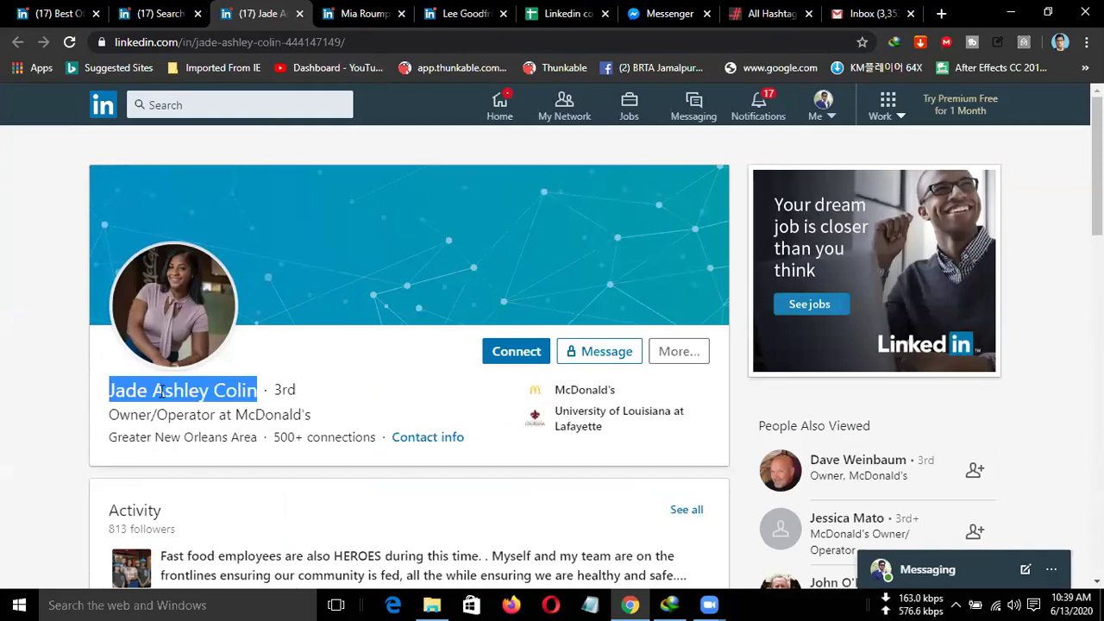
{"action": "right_click", "coordinate": [159, 389]}
{"action": "left_click", "coordinate": [204, 402]}
{"action": "left_click", "coordinate": [166, 15]}
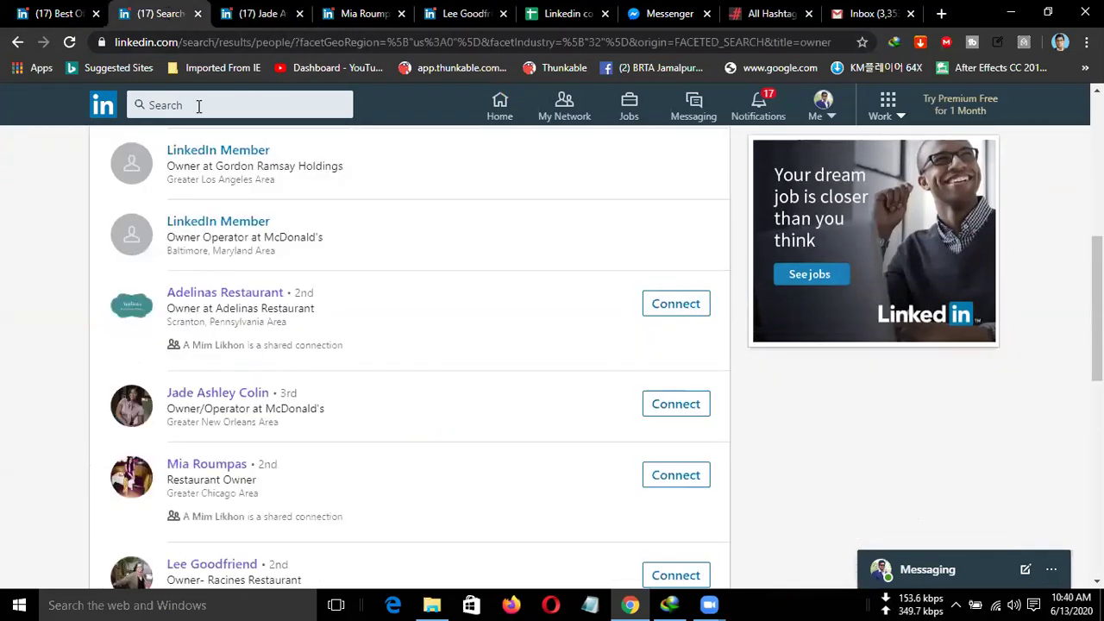
{"action": "left_click", "coordinate": [199, 105]}
{"action": "right_click", "coordinate": [198, 107]}
{"action": "left_click", "coordinate": [240, 193]}
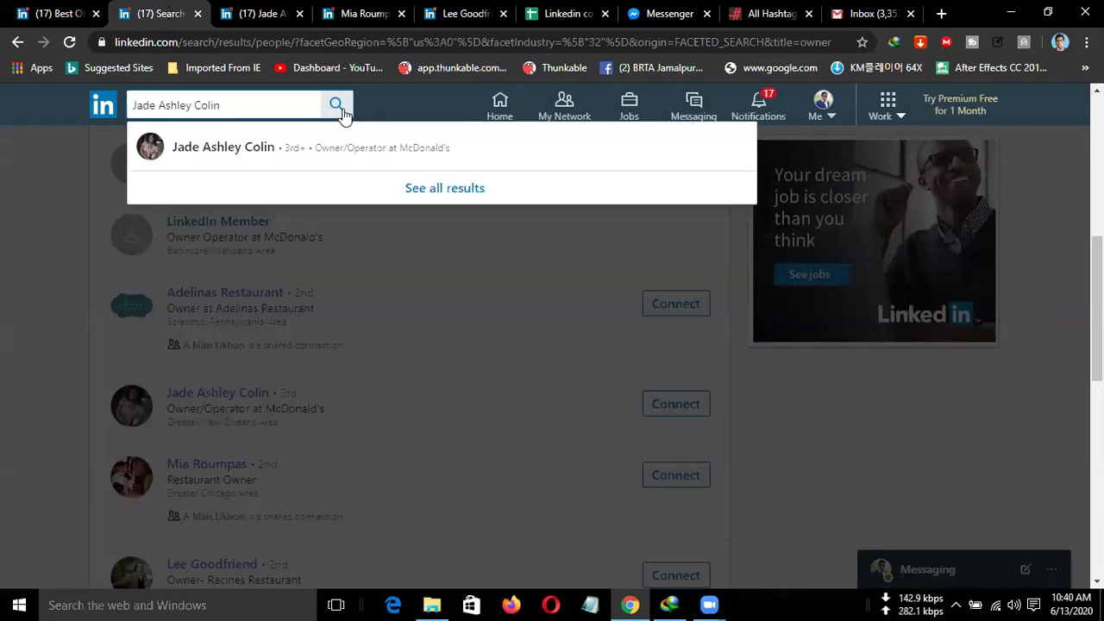
Check the owner's contact info, which shows only a profile link and no e-mail.
{"action": "left_click", "coordinate": [262, 17]}
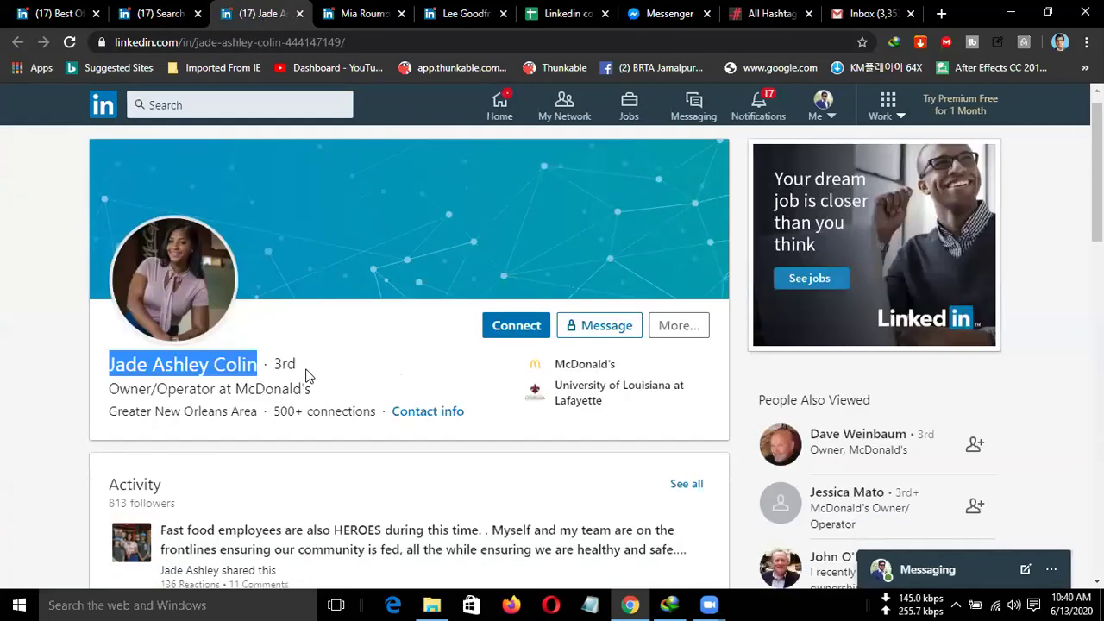
{"action": "scroll", "coordinate": [305, 377], "scroll_direction": "down", "scroll_amount": 1}
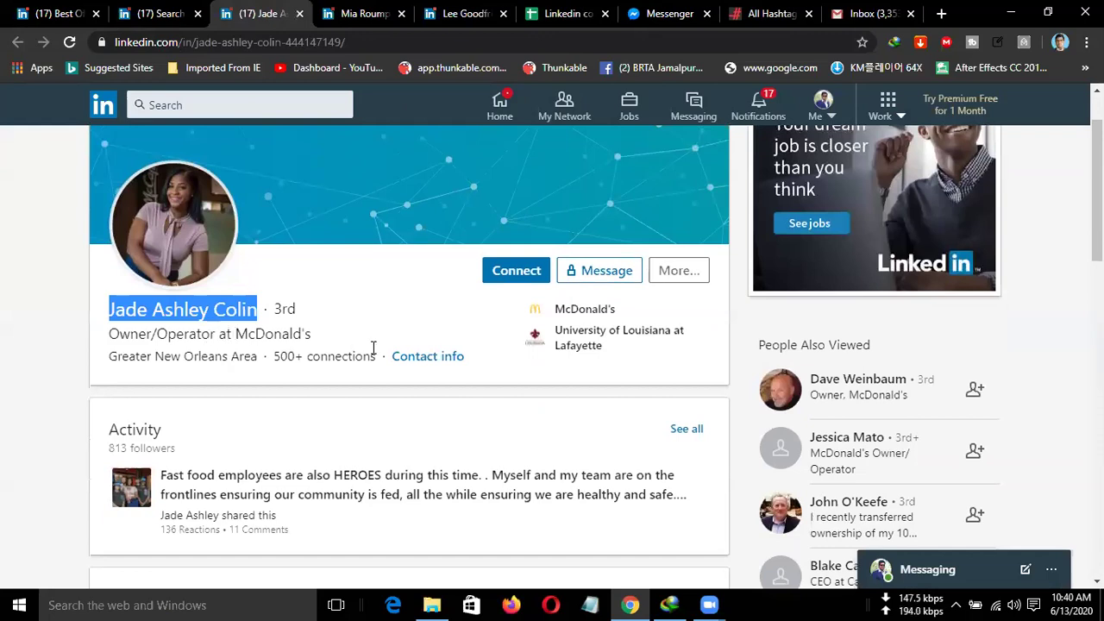
{"action": "left_click_drag", "start_coordinate": [235, 336], "coordinate": [313, 346]}
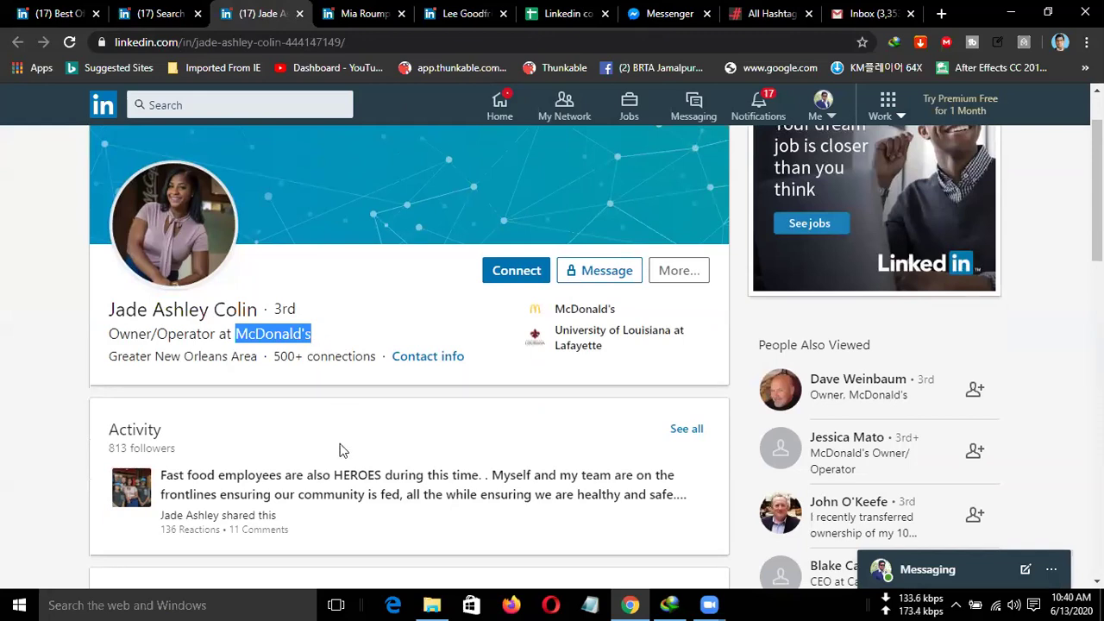
{"action": "left_click", "coordinate": [436, 357]}
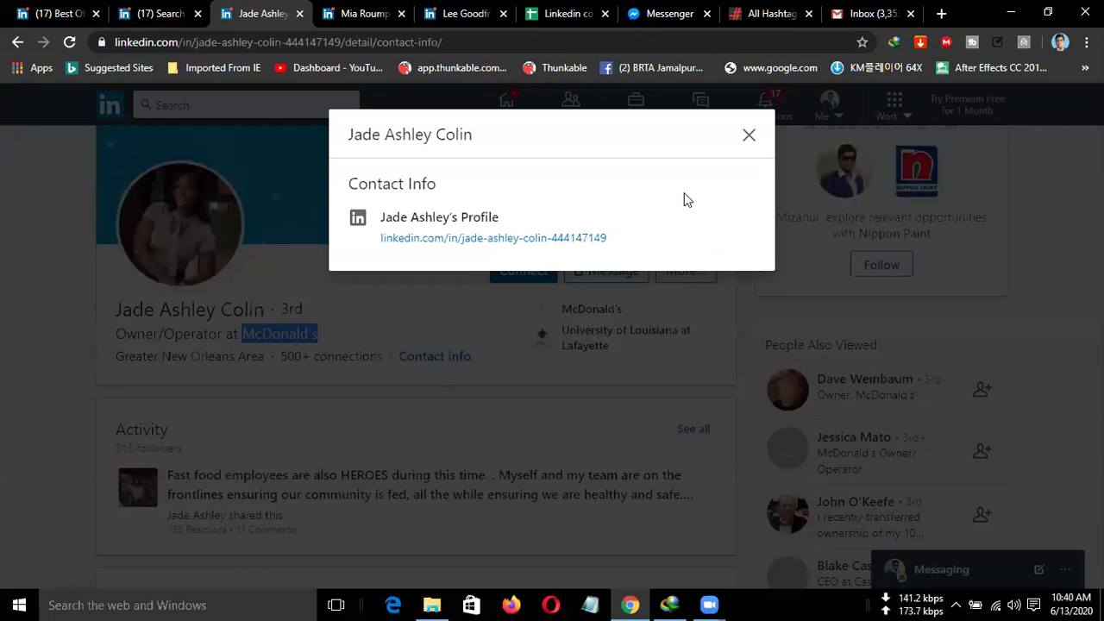
{"action": "left_click", "coordinate": [436, 137]}
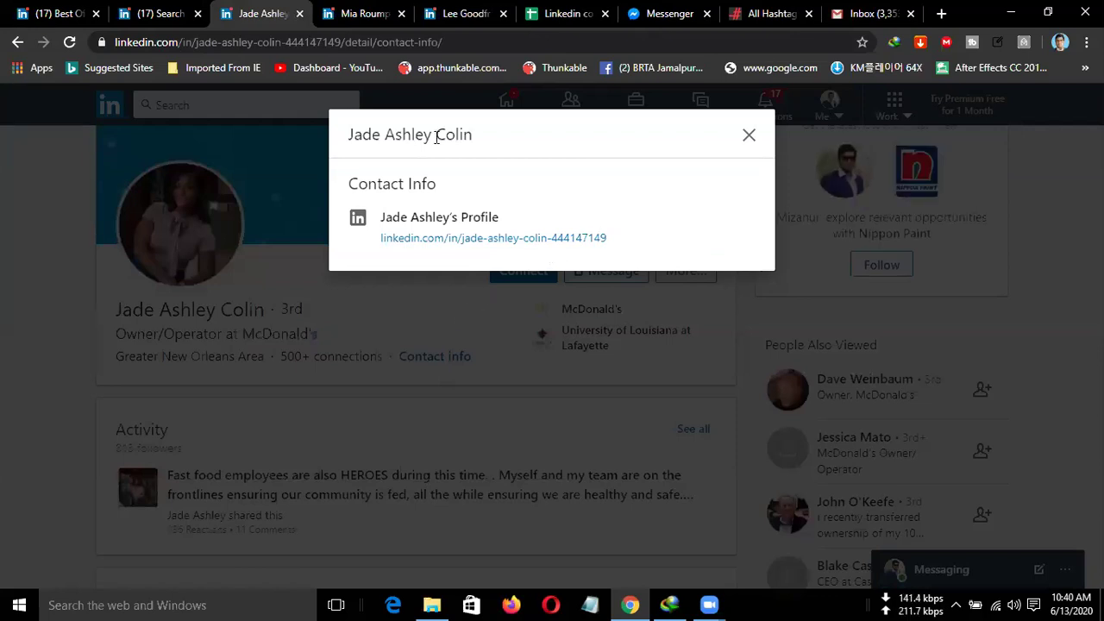
{"action": "left_click", "coordinate": [438, 278]}
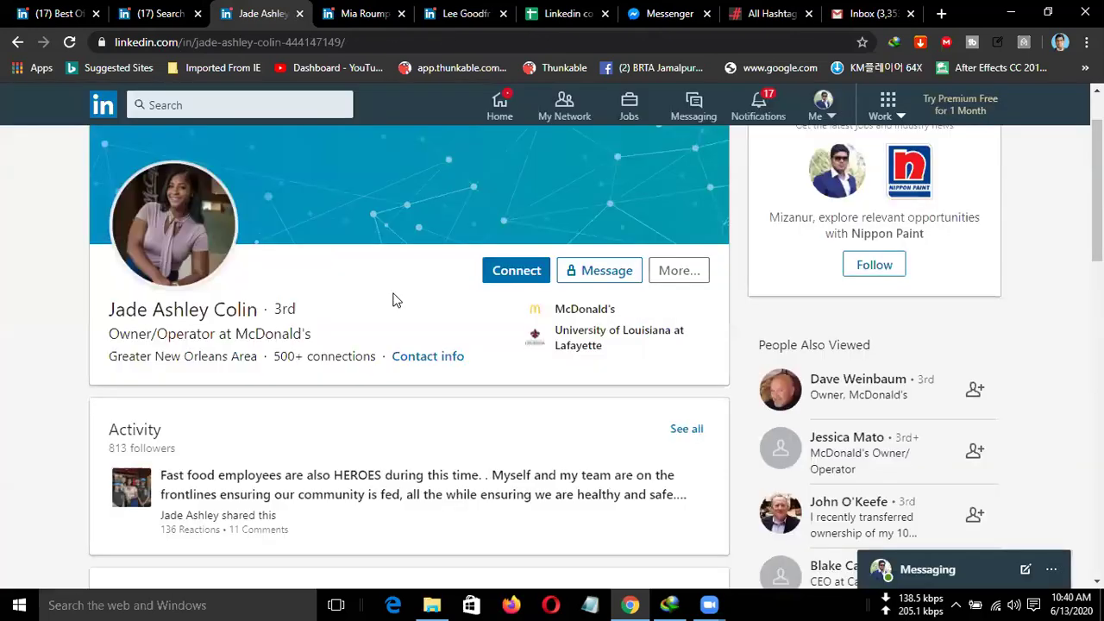
{"action": "scroll", "coordinate": [257, 353], "scroll_direction": "down", "scroll_amount": 2}
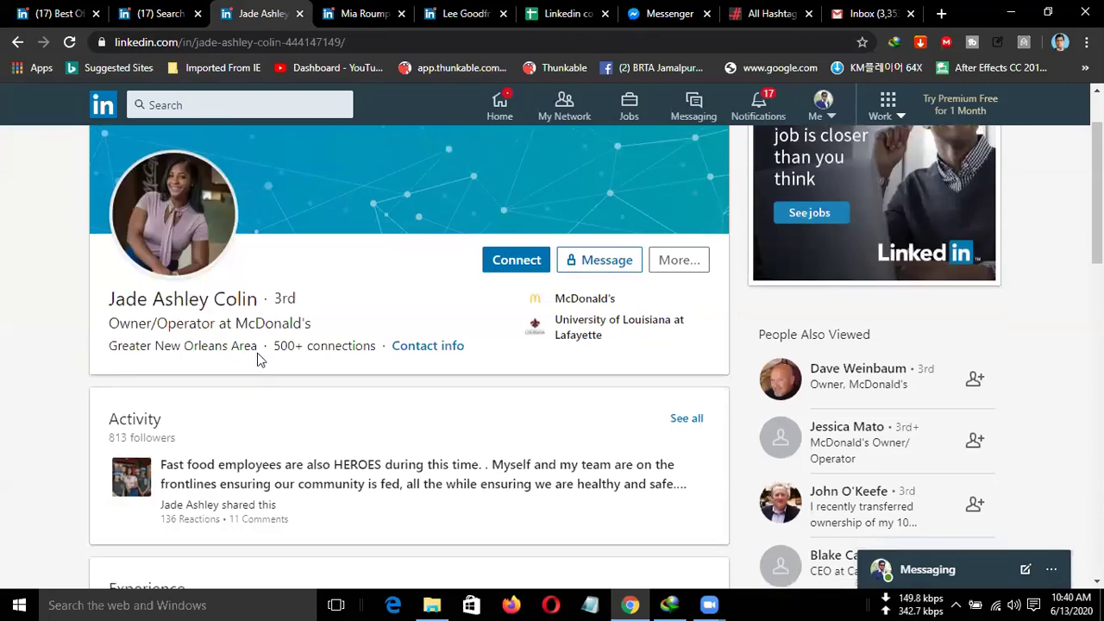
{"action": "scroll", "coordinate": [260, 358], "scroll_direction": "down", "scroll_amount": 6}
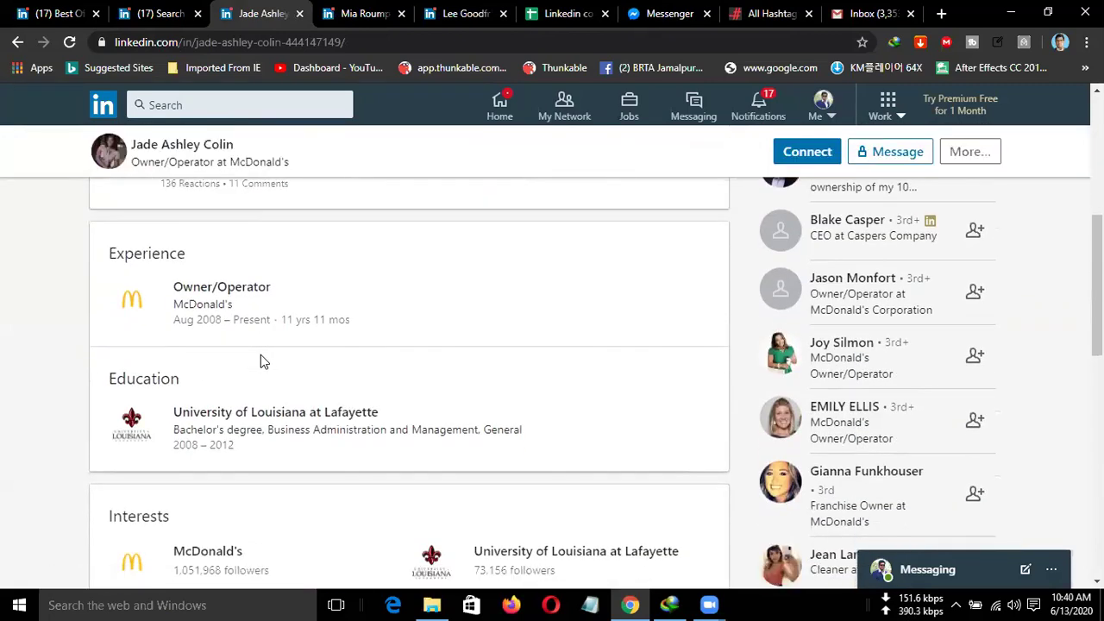
{"action": "scroll", "coordinate": [276, 365], "scroll_direction": "up", "scroll_amount": 3}
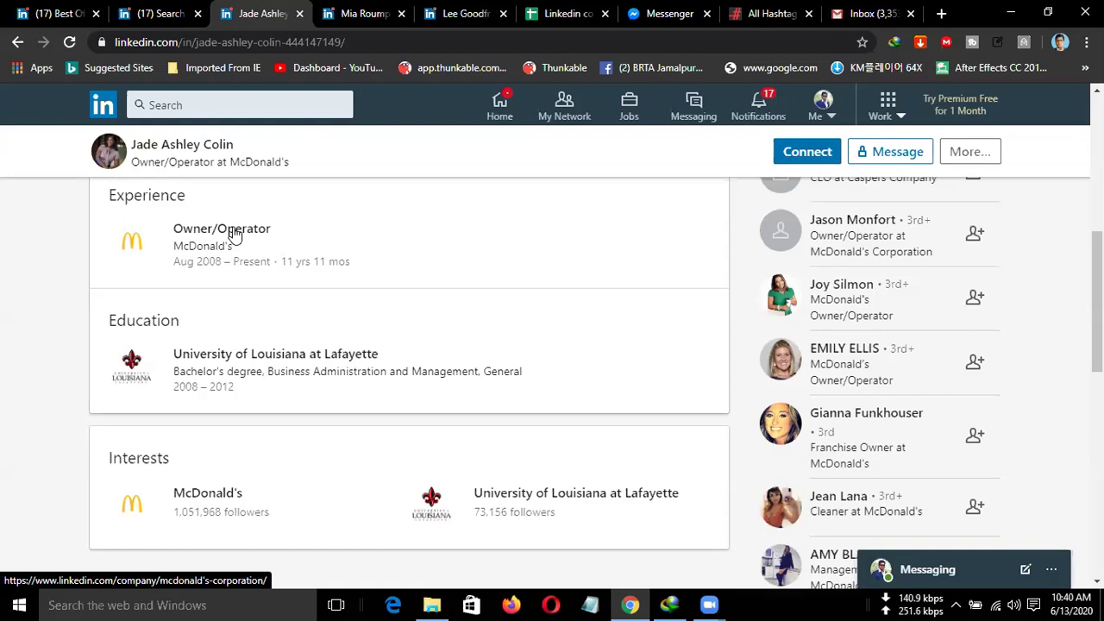
{"action": "middle_click", "coordinate": [234, 234]}
Open corporate.mcdonalds.com in a new tab from McDonald's LinkedIn About page.
{"action": "left_click", "coordinate": [309, 20]}
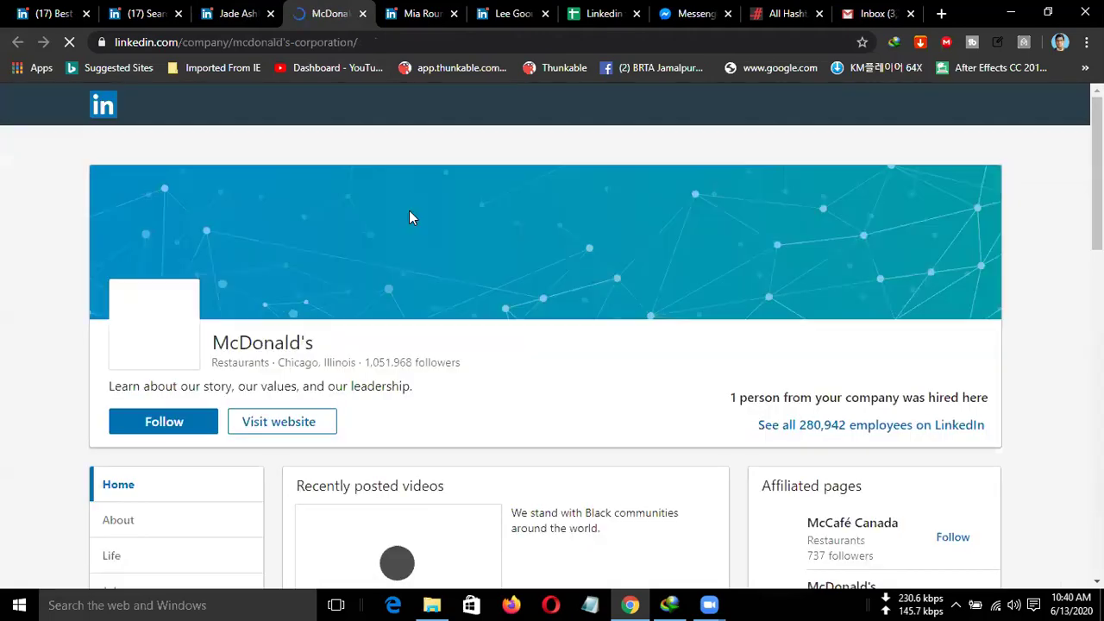
{"action": "scroll", "coordinate": [426, 311], "scroll_direction": "down", "scroll_amount": 2}
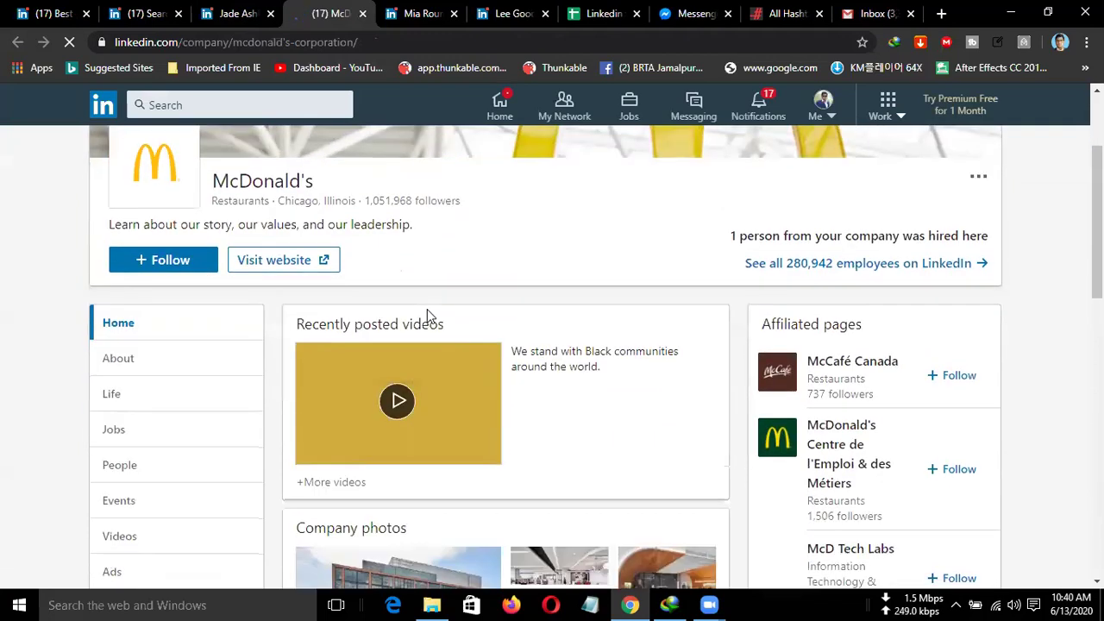
{"action": "scroll", "coordinate": [427, 312], "scroll_direction": "down", "scroll_amount": 3}
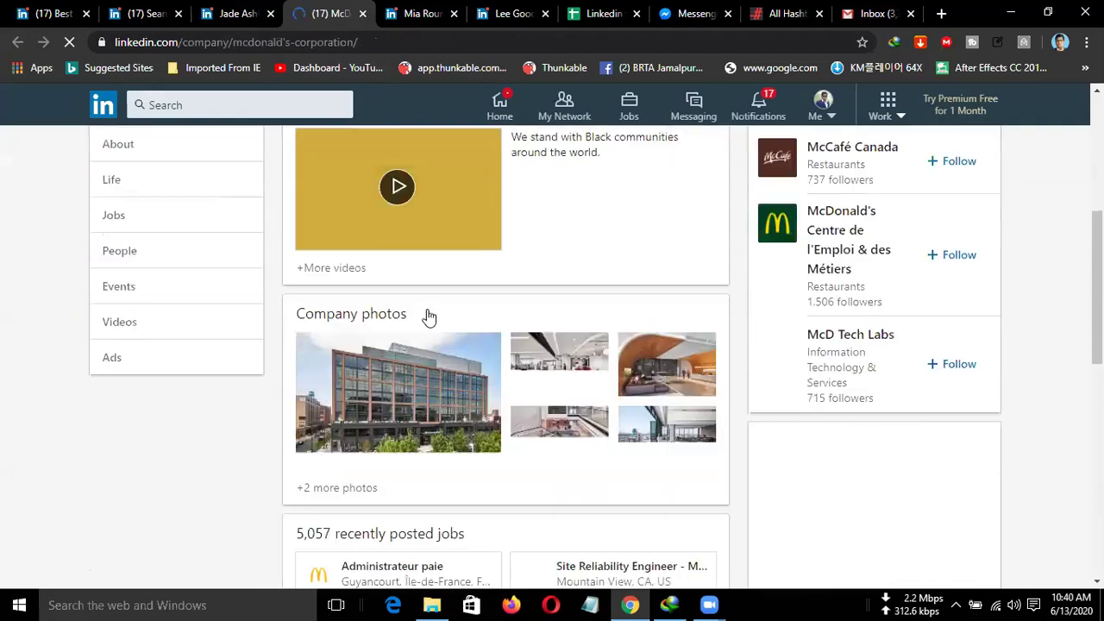
{"action": "scroll", "coordinate": [429, 317], "scroll_direction": "down", "scroll_amount": 3}
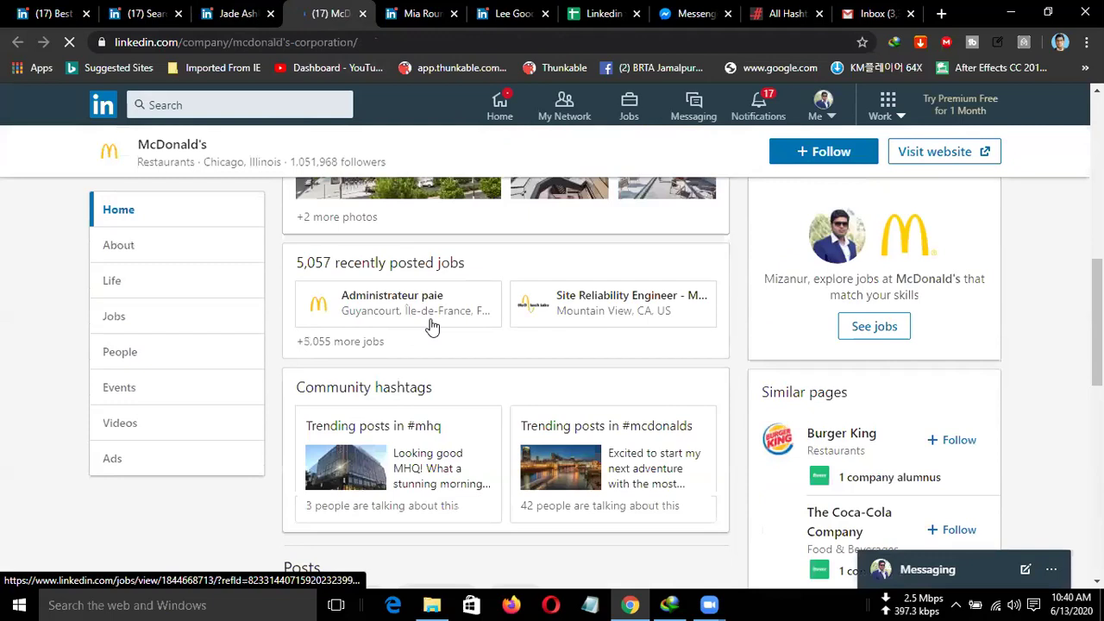
{"action": "scroll", "coordinate": [431, 326], "scroll_direction": "down", "scroll_amount": 5}
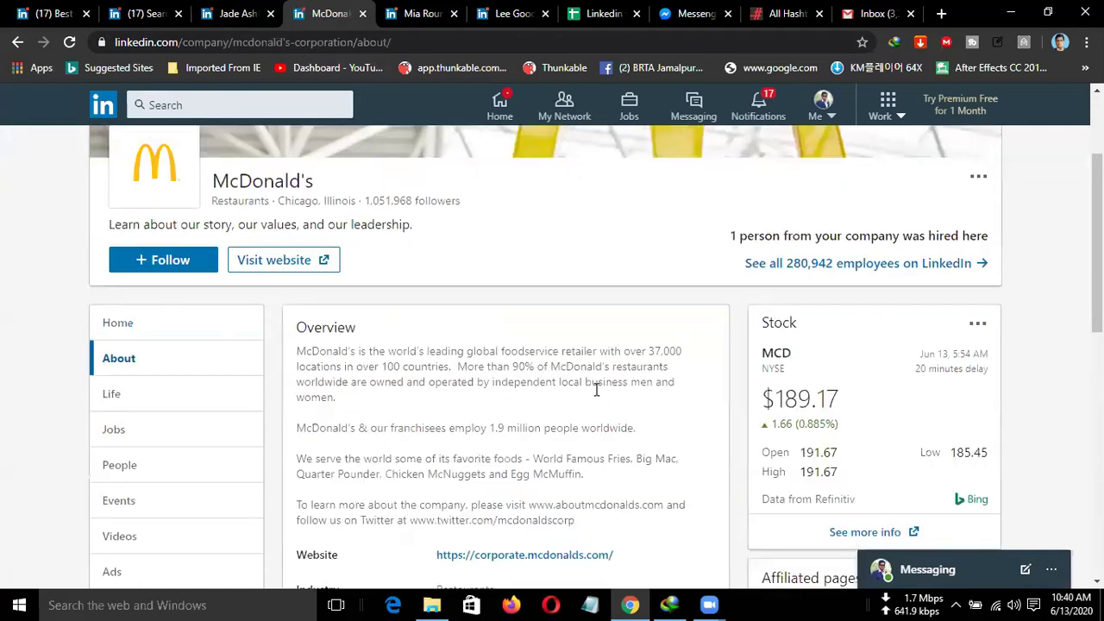
{"action": "scroll", "coordinate": [596, 389], "scroll_direction": "down", "scroll_amount": 2}
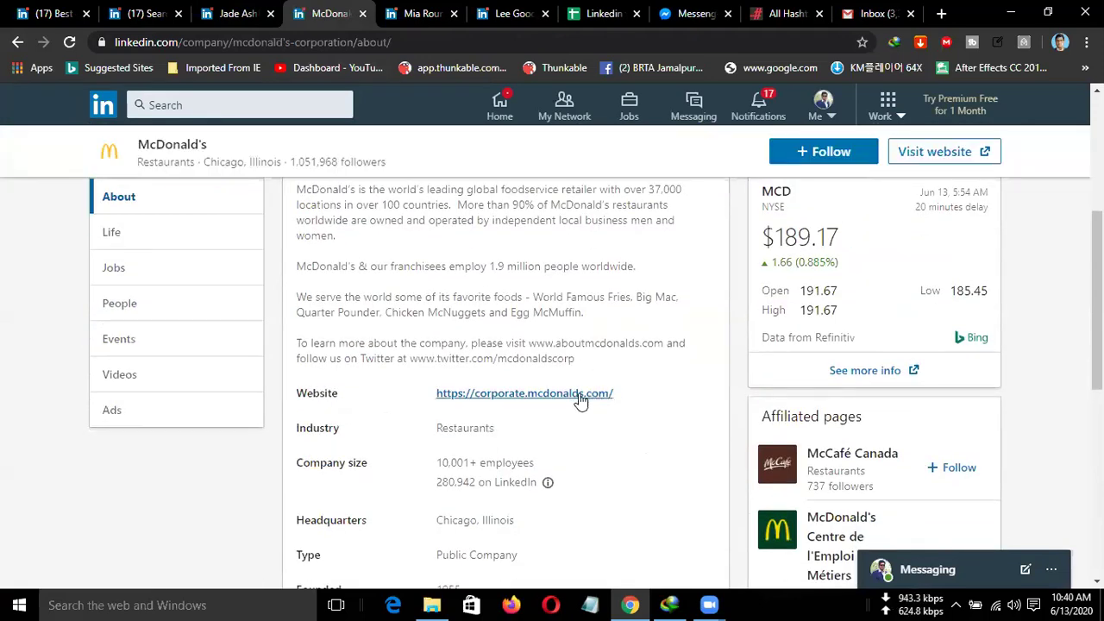
{"action": "middle_click", "coordinate": [557, 394]}
{"action": "left_click", "coordinate": [381, 15]}
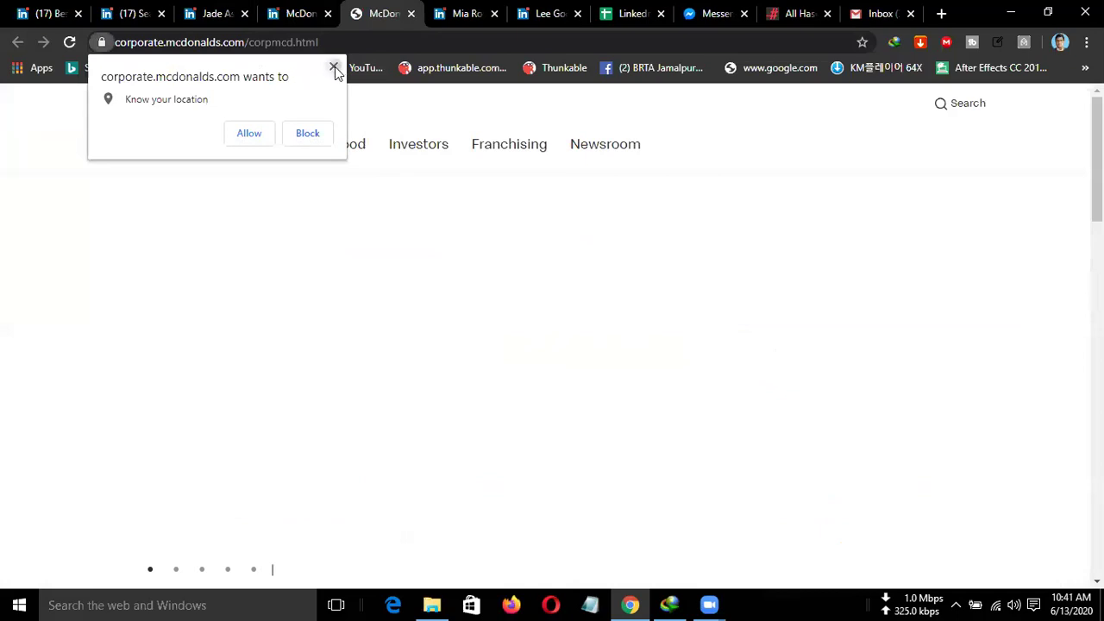
Dismiss the location prompt, close the corporate site tab and select the About page's Website URL.
{"action": "left_click", "coordinate": [333, 69]}
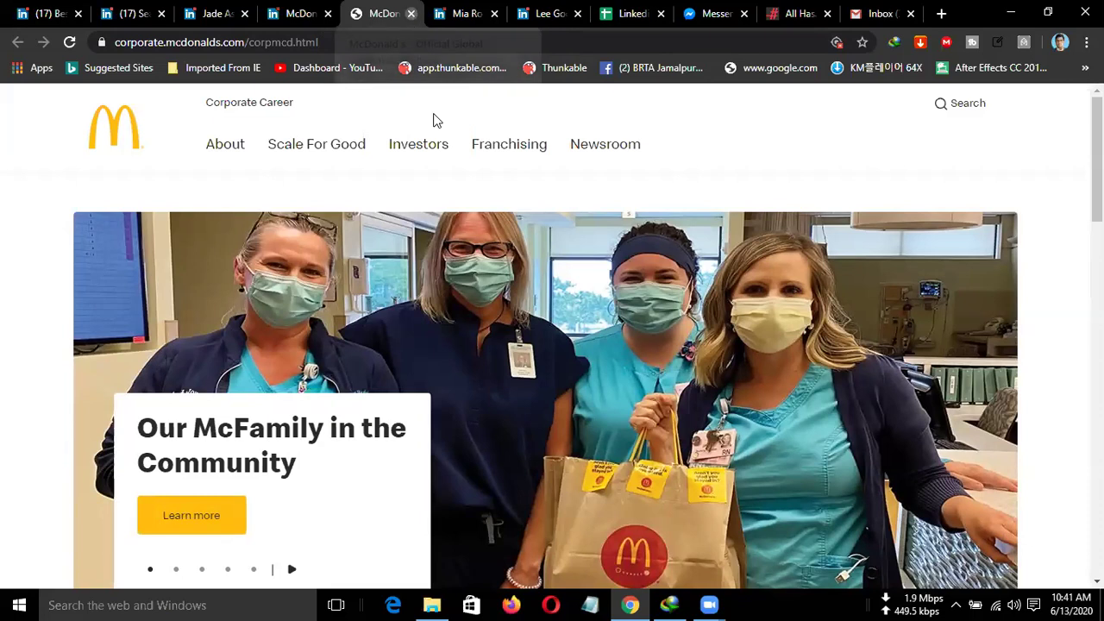
{"action": "key", "text": "ctrl+w"}
{"action": "left_click_drag", "start_coordinate": [617, 392], "coordinate": [412, 391]}
{"action": "key", "text": "ctrl+c"}
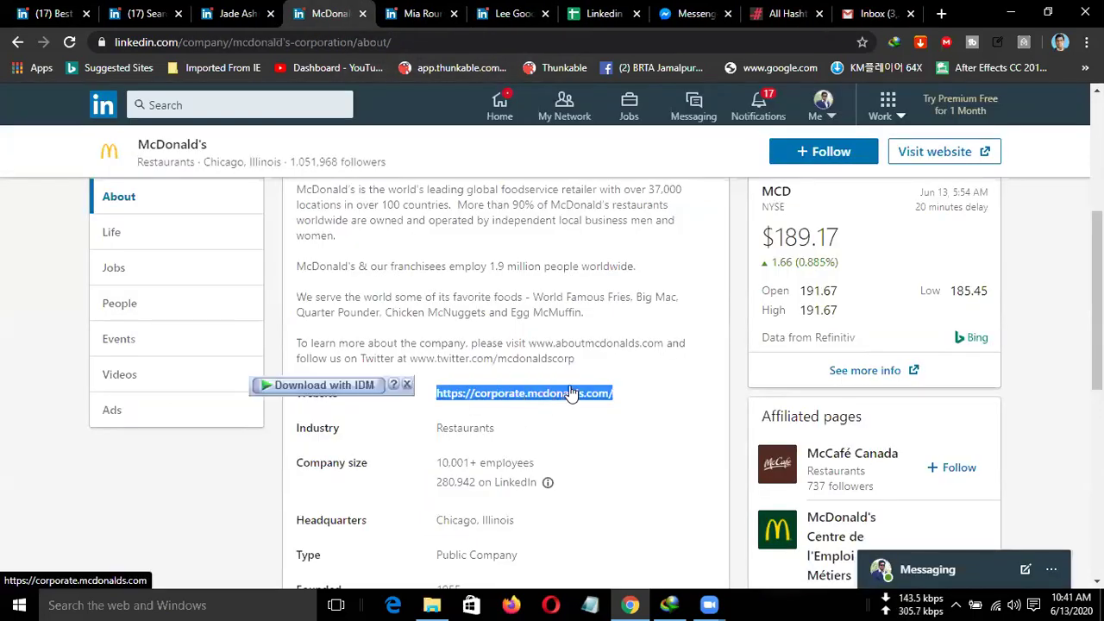
{"action": "left_click", "coordinate": [593, 18]}
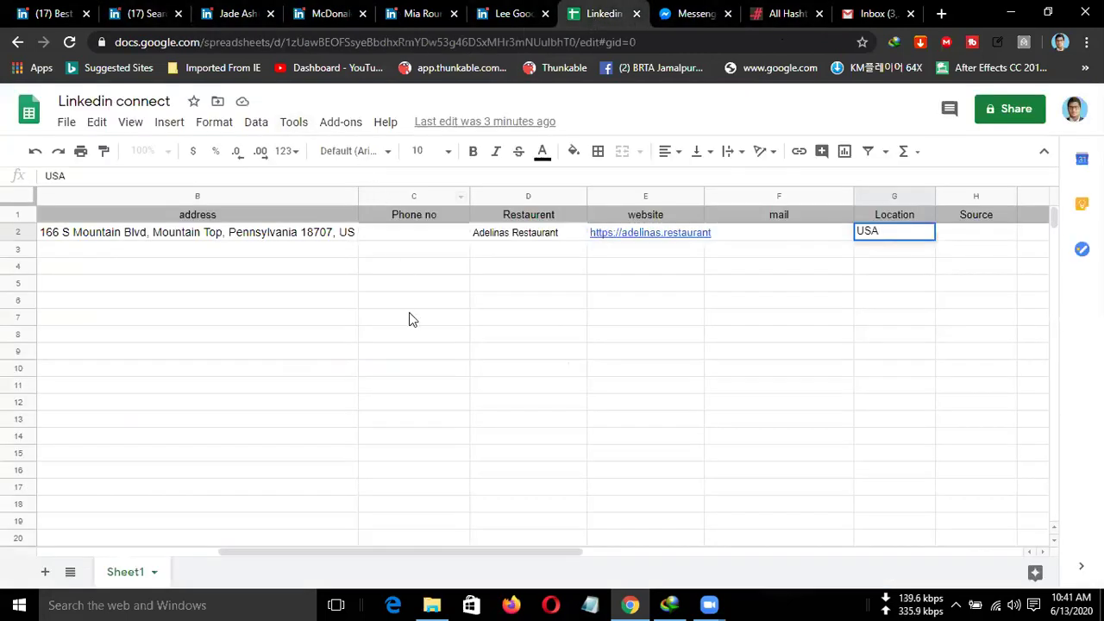
{"action": "left_click", "coordinate": [628, 260]}
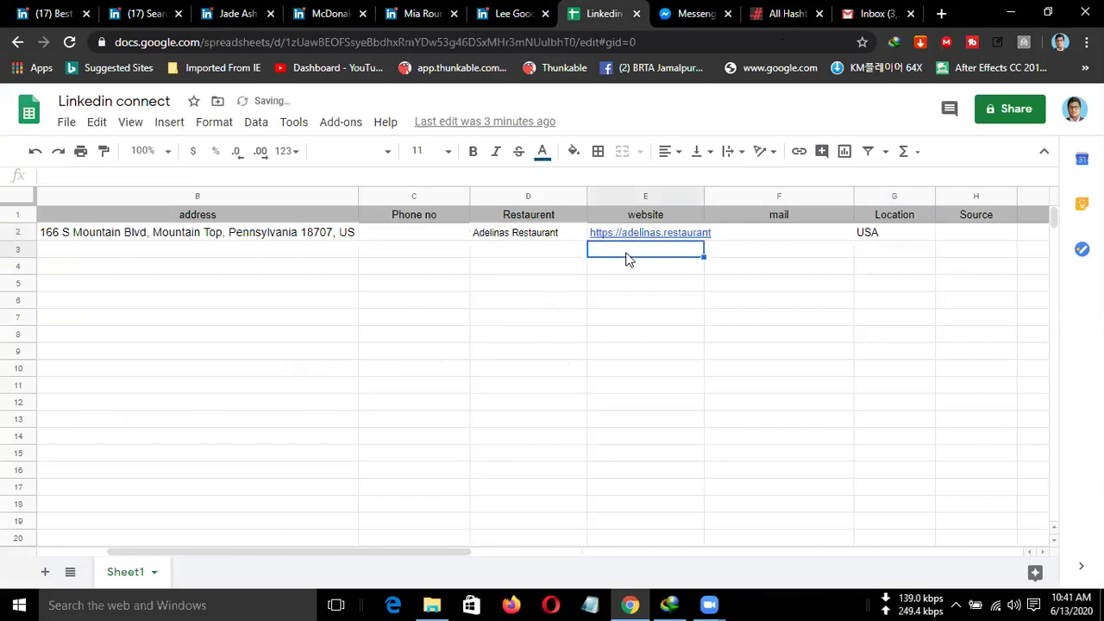
{"action": "key", "text": "ctrl+v"}
{"action": "left_click", "coordinate": [639, 278]}
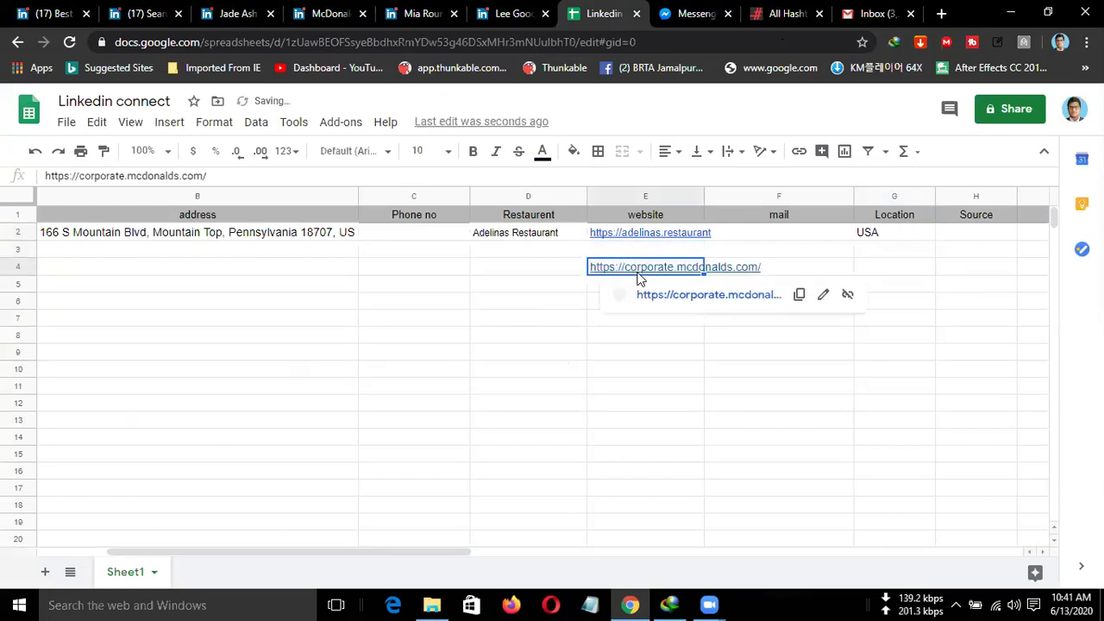
{"action": "left_click_drag", "start_coordinate": [639, 273], "coordinate": [640, 254]}
{"action": "left_click", "coordinate": [657, 274]}
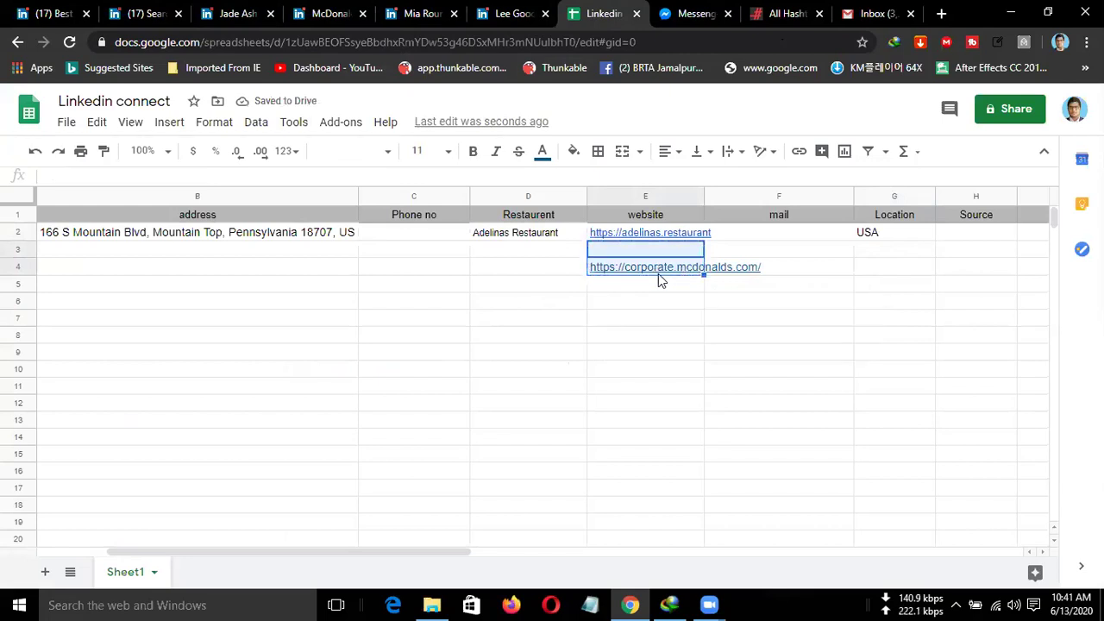
{"action": "double_click", "coordinate": [601, 270]}
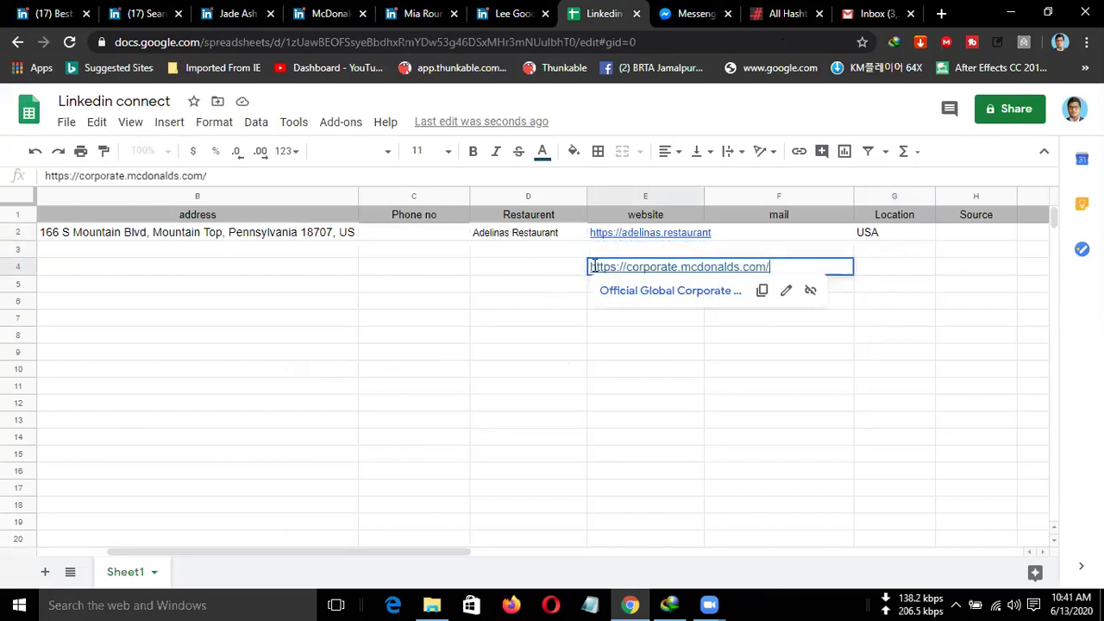
{"action": "left_click_drag", "start_coordinate": [591, 268], "coordinate": [811, 264]}
{"action": "key", "text": "ctrl+c"}
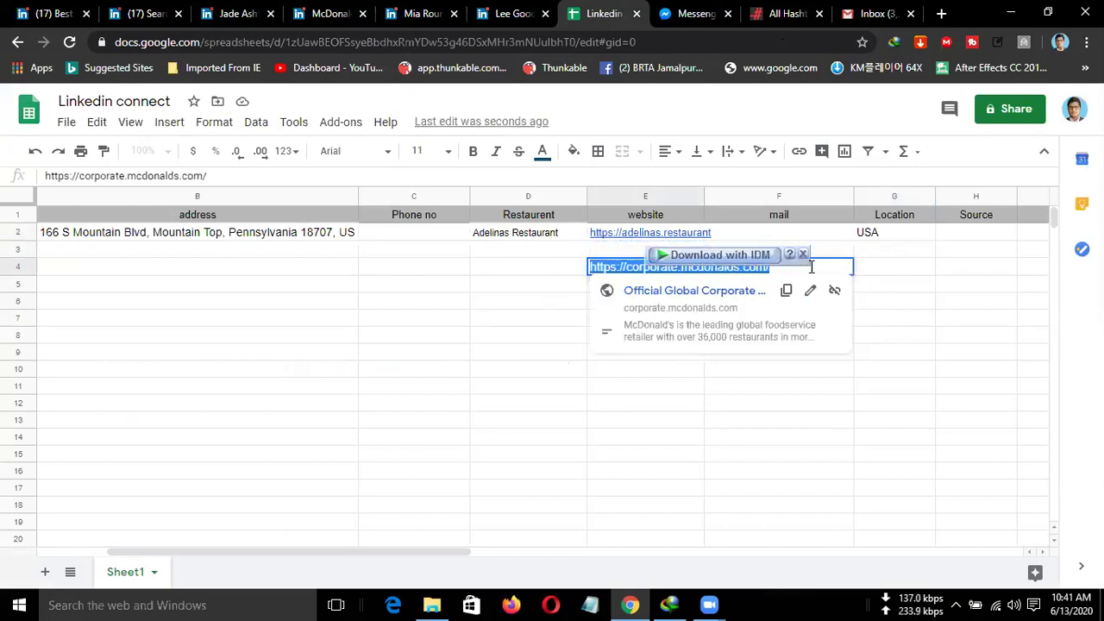
{"action": "key", "text": "BackSpace"}
{"action": "left_click", "coordinate": [617, 252]}
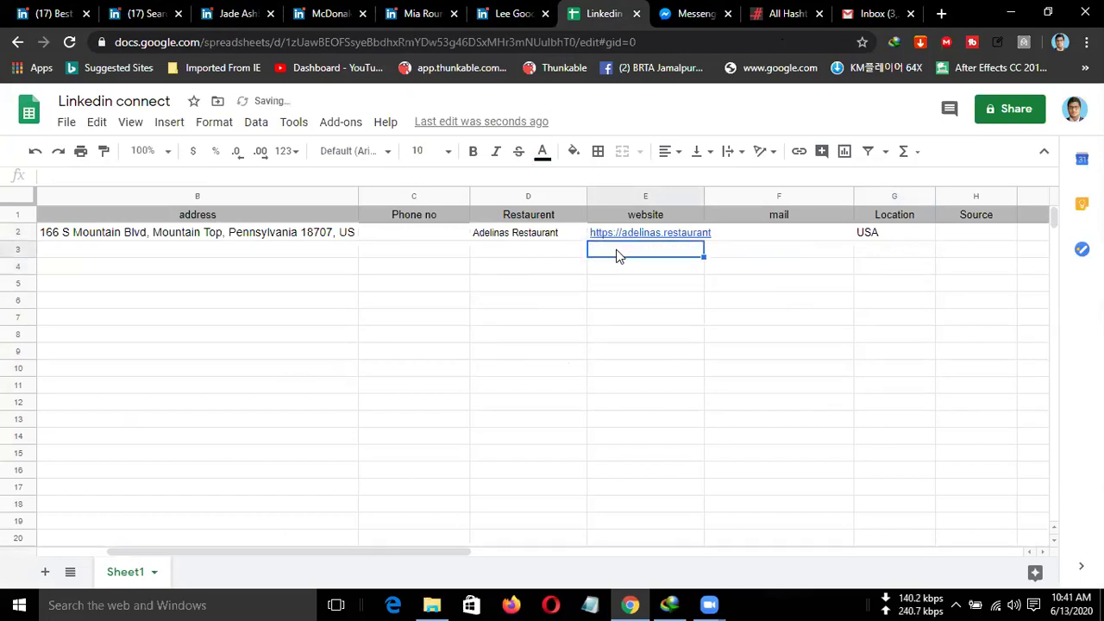
{"action": "key", "text": "ctrl+v"}
{"action": "left_click", "coordinate": [125, 252]}
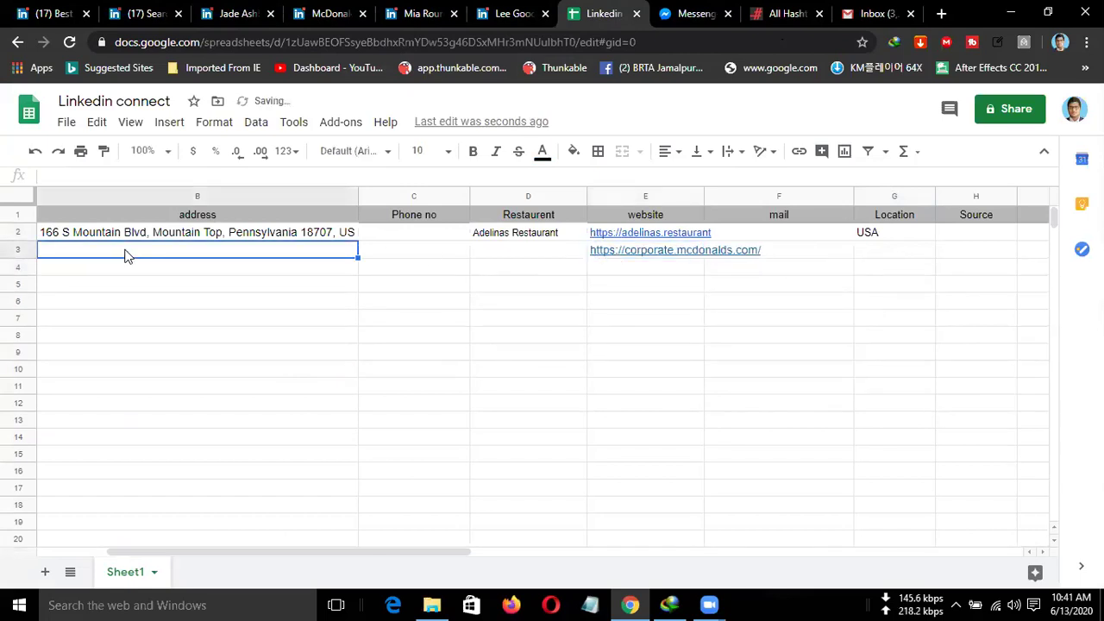
Copy the McDonald's owner's full name from the LinkedIn profile header into cell A3.
{"action": "left_click_drag", "start_coordinate": [307, 552], "coordinate": [153, 464]}
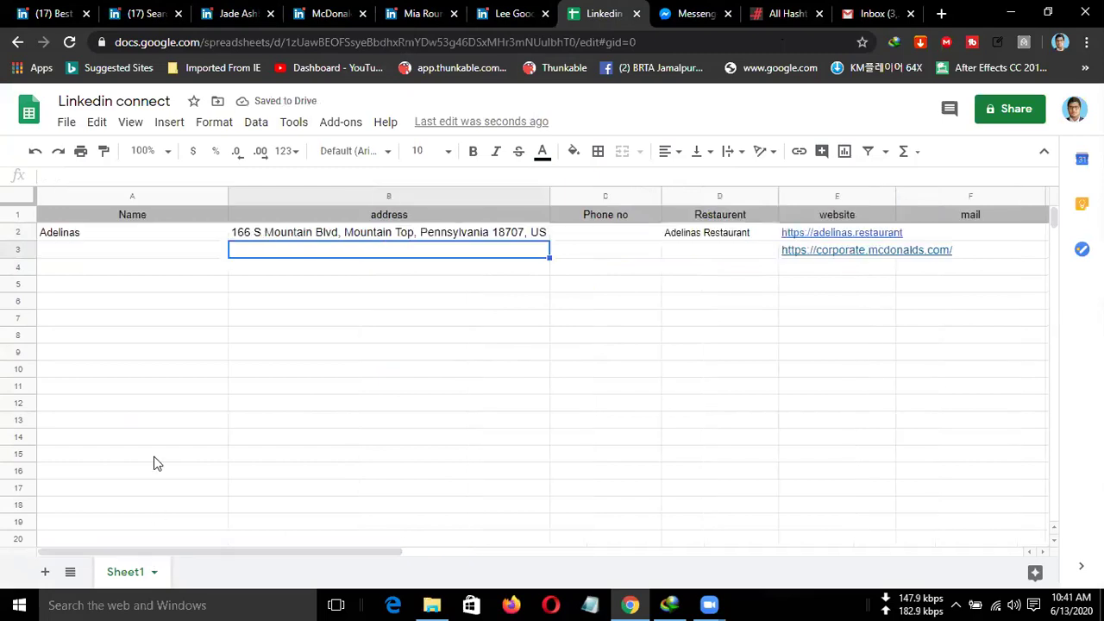
{"action": "left_click", "coordinate": [240, 16]}
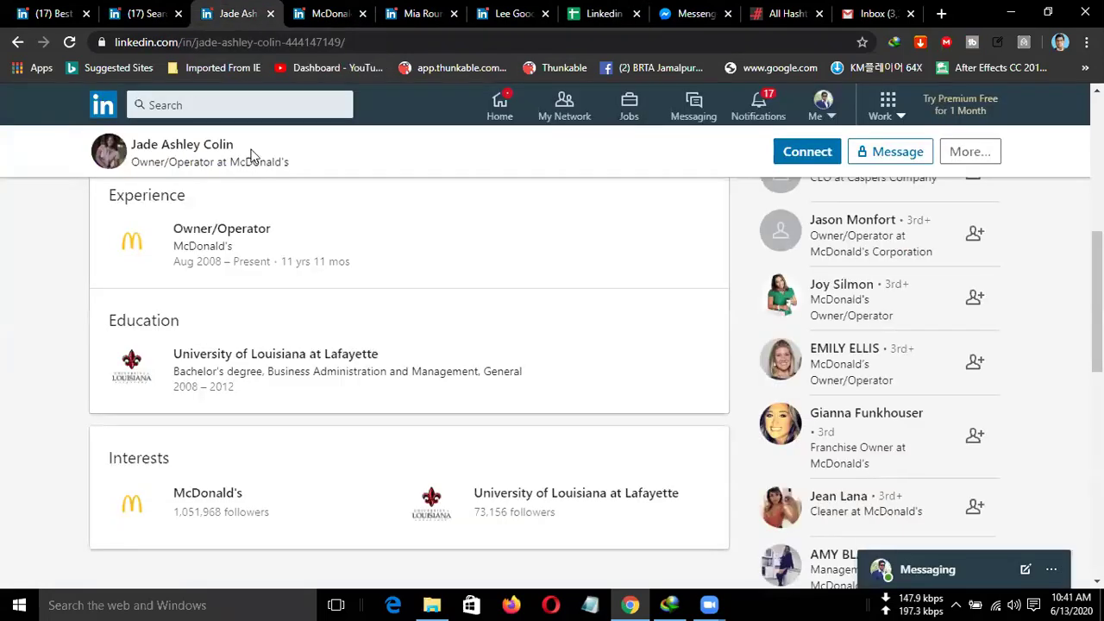
{"action": "left_click_drag", "start_coordinate": [240, 145], "coordinate": [142, 147]}
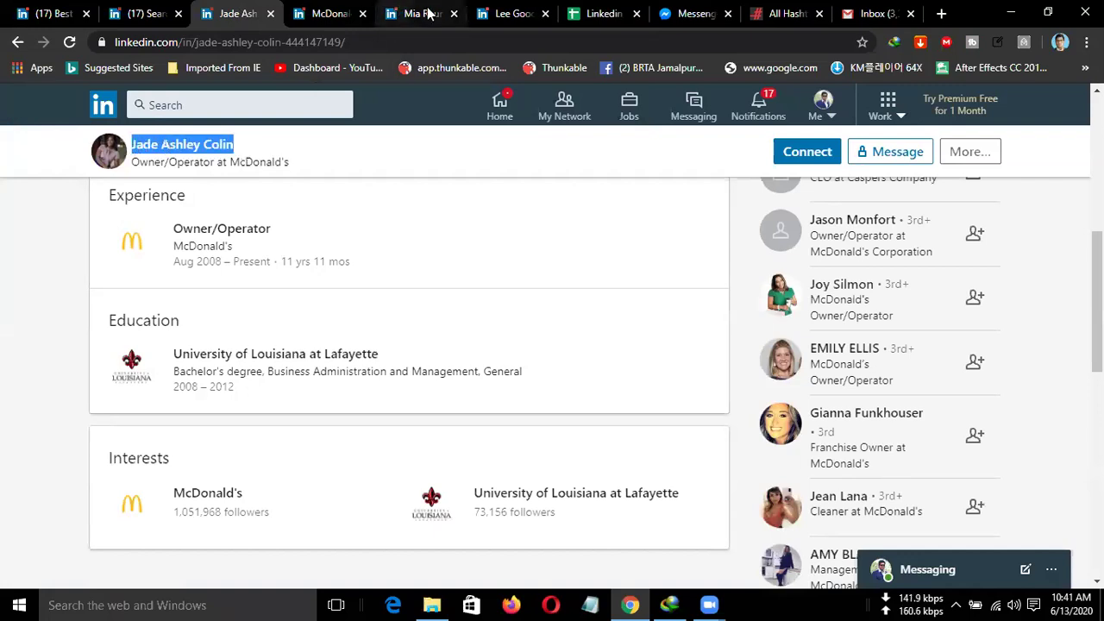
{"action": "left_click", "coordinate": [590, 14]}
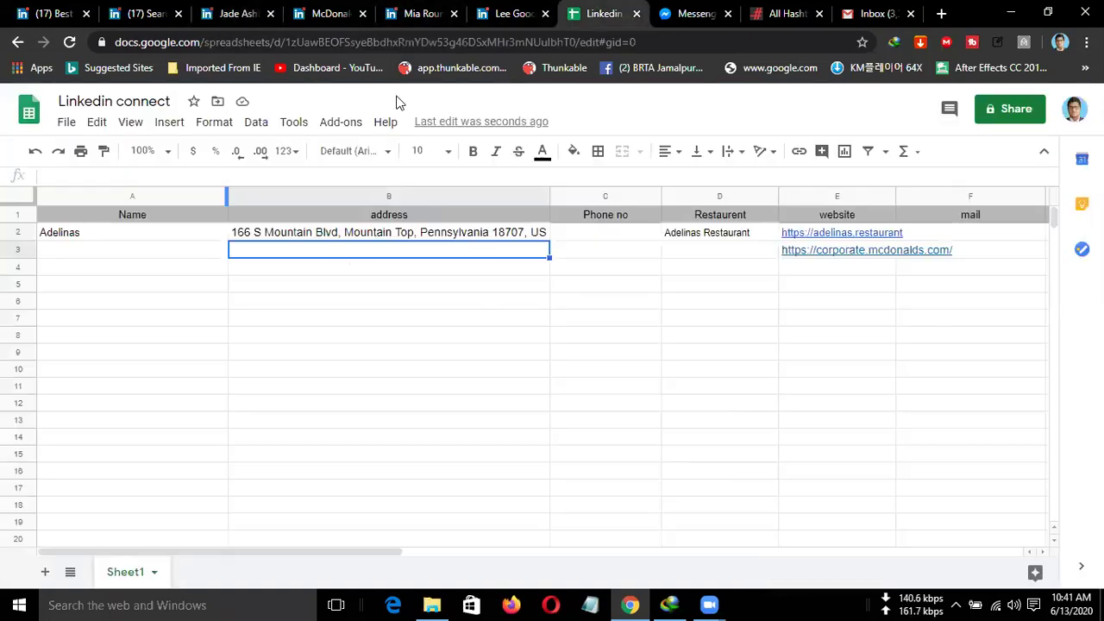
{"action": "left_click", "coordinate": [65, 250]}
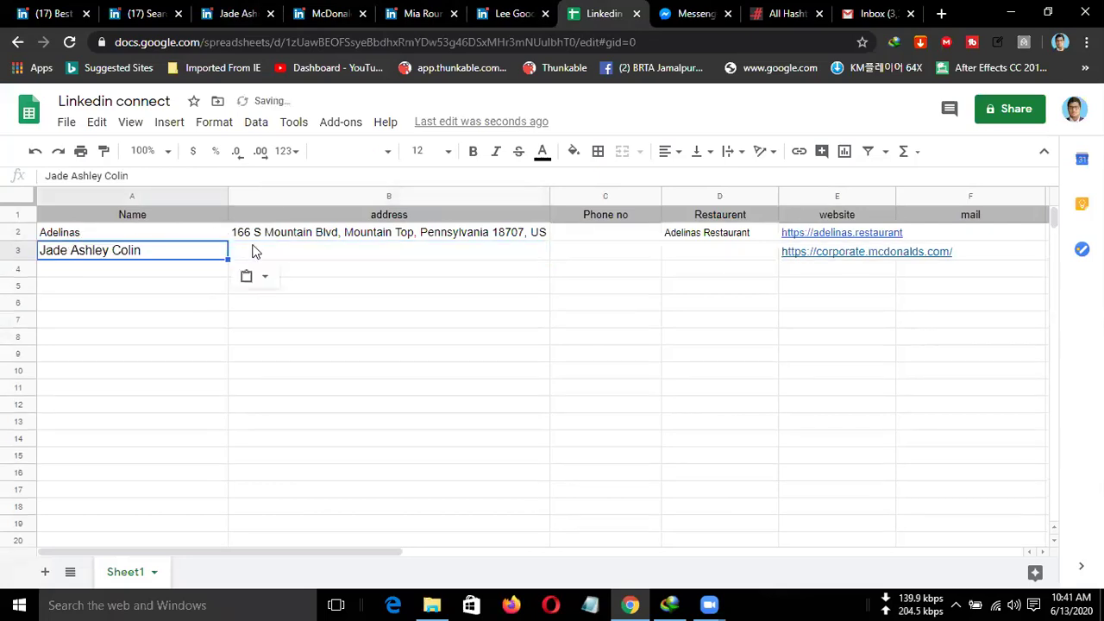
{"action": "left_click", "coordinate": [279, 254]}
{"action": "left_click", "coordinate": [241, 15]}
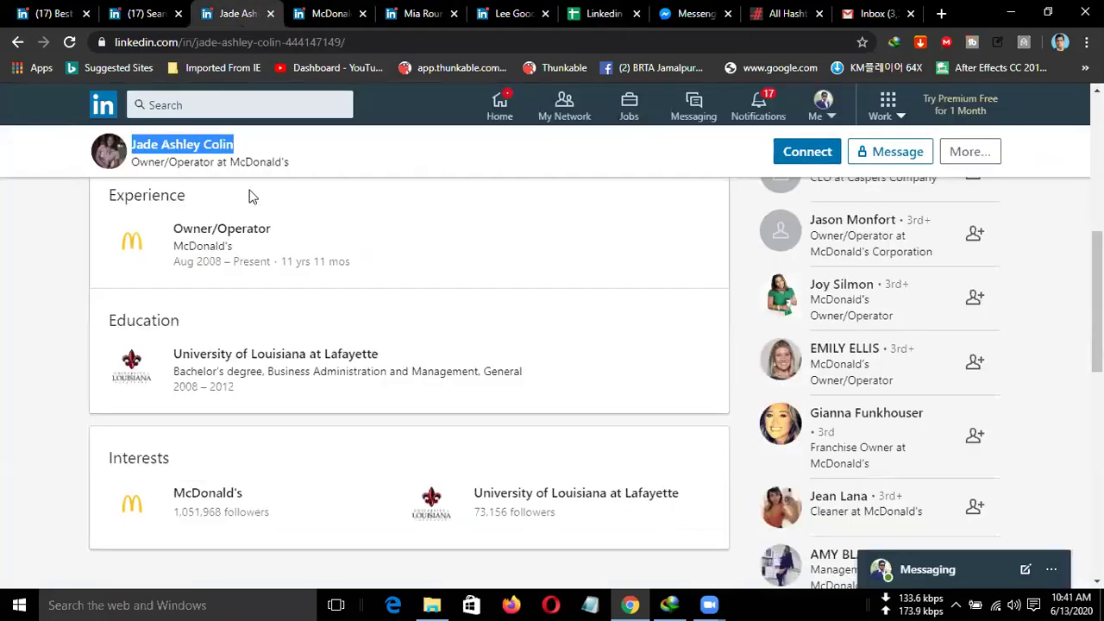
{"action": "scroll", "coordinate": [266, 268], "scroll_direction": "up", "scroll_amount": 4}
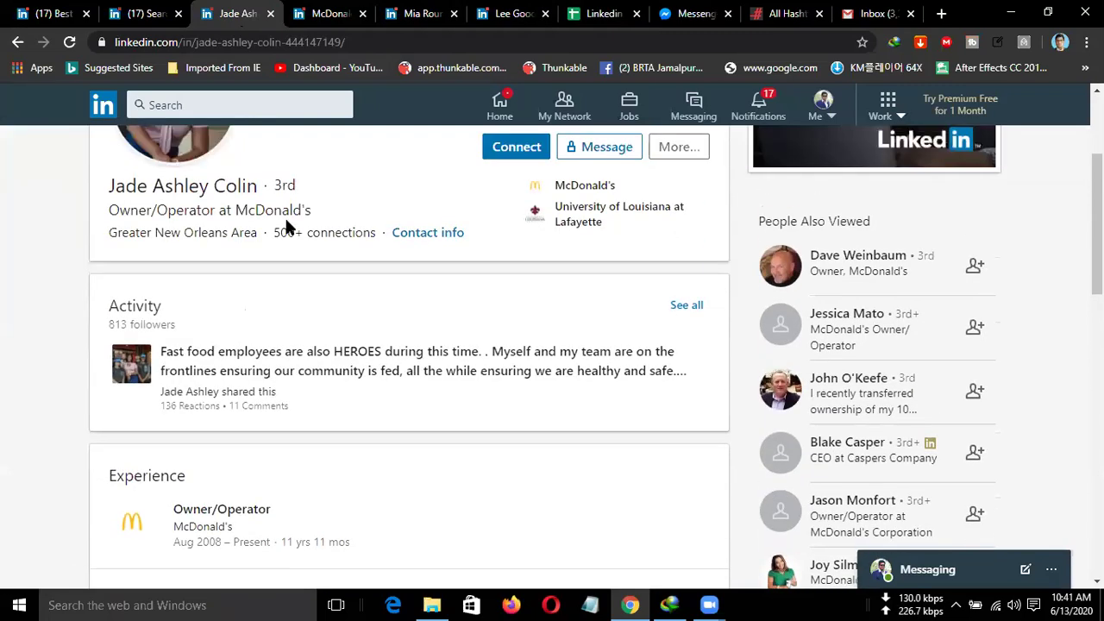
Select McDonald's headquarters address on its LinkedIn About page, then return to the sheet.
{"action": "left_click", "coordinate": [317, 16]}
{"action": "scroll", "coordinate": [455, 360], "scroll_direction": "down", "scroll_amount": 4}
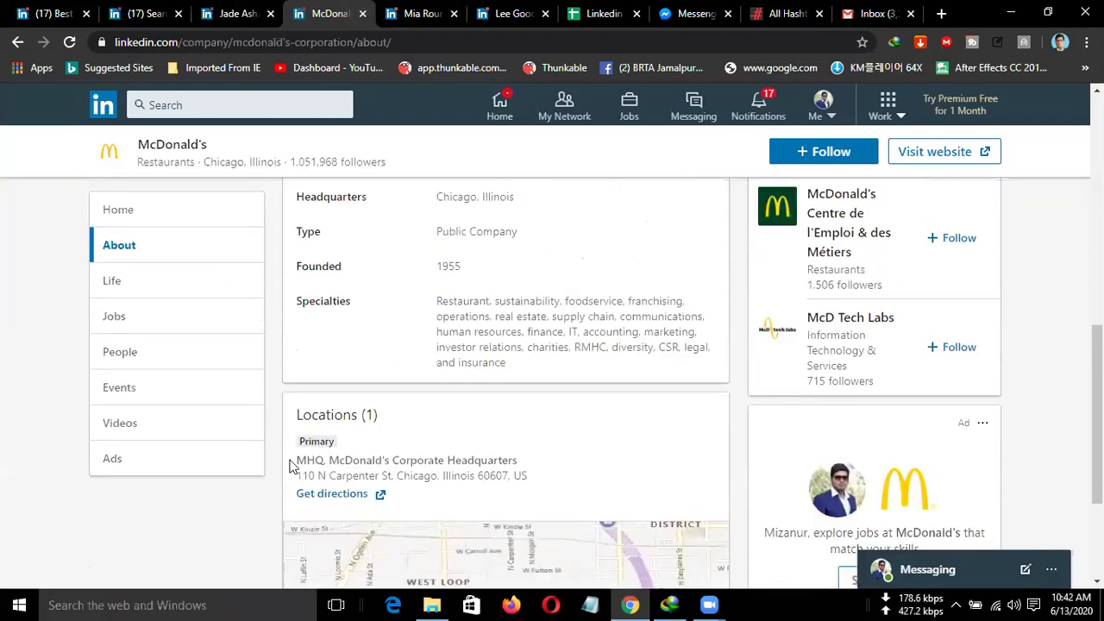
{"action": "left_click_drag", "start_coordinate": [291, 466], "coordinate": [517, 468]}
{"action": "key", "text": "ctrl+c"}
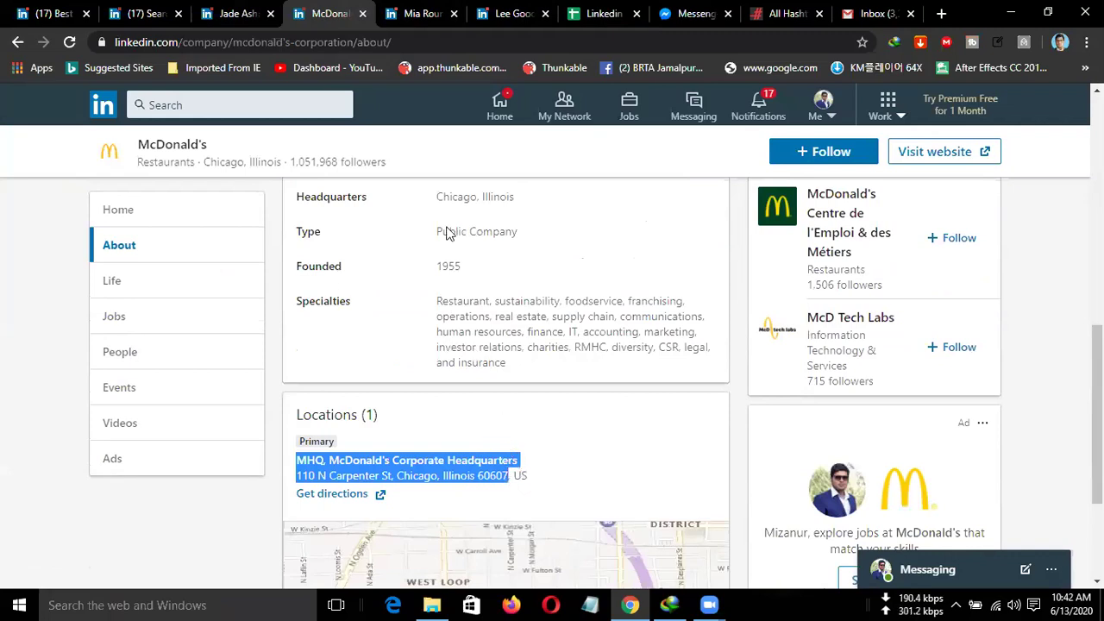
{"action": "left_click", "coordinate": [415, 13]}
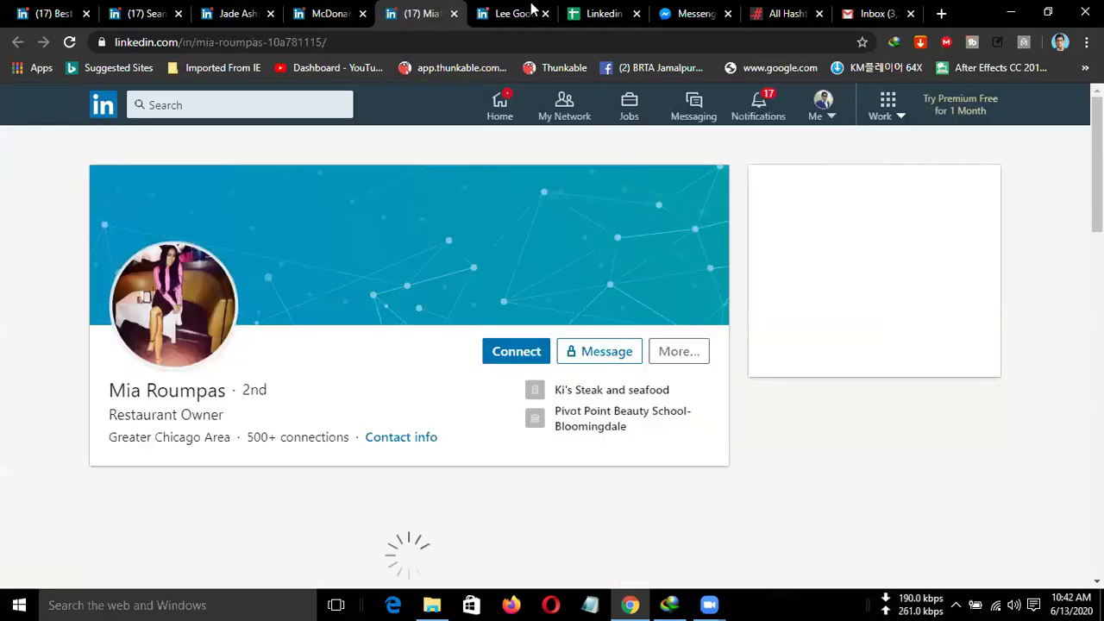
{"action": "left_click", "coordinate": [587, 12]}
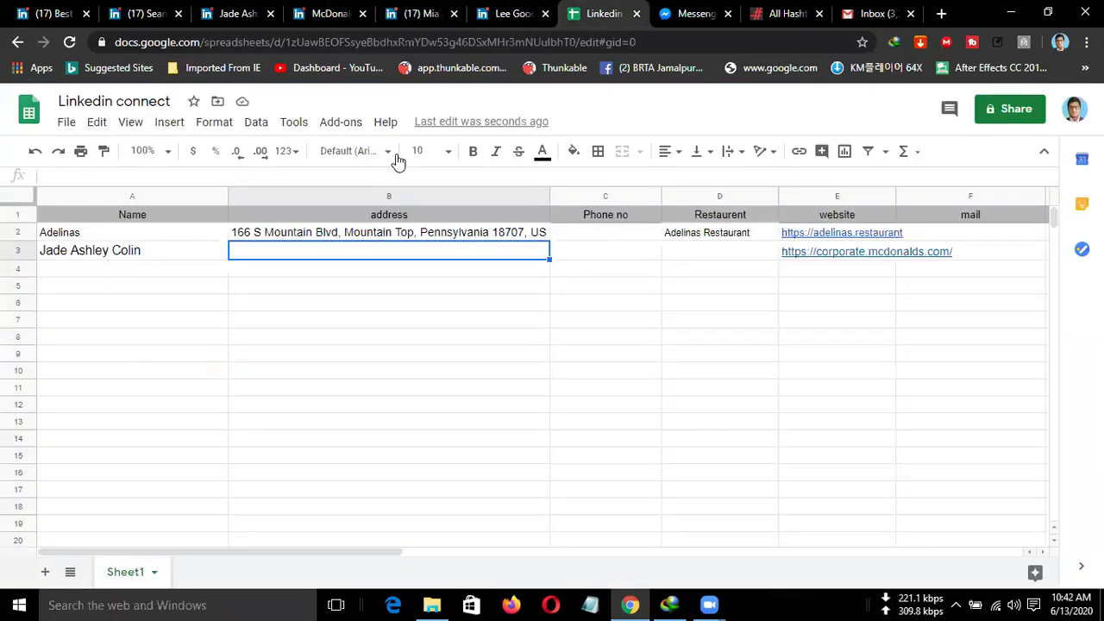
Join the pasted headquarters address into B3, ending '110 N Carpenter St, Chicago, Illinois 60607', and clear B4.
{"action": "key", "text": "ctrl+v"}
{"action": "left_click", "coordinate": [386, 270]}
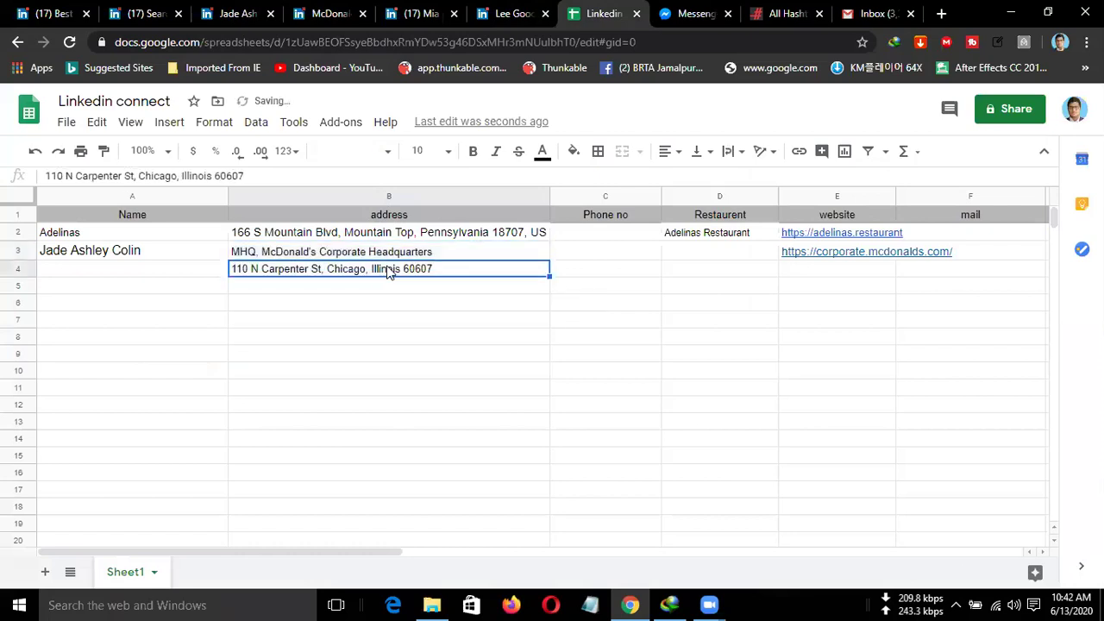
{"action": "left_click", "coordinate": [461, 257]}
{"action": "double_click", "coordinate": [451, 269]}
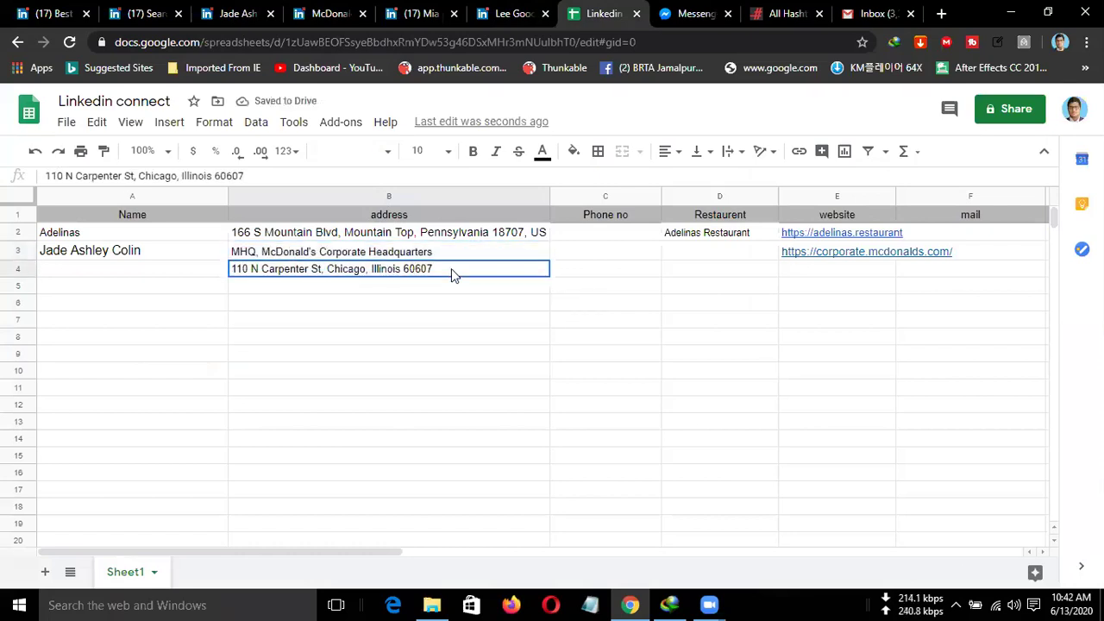
{"action": "left_click_drag", "start_coordinate": [451, 269], "coordinate": [184, 273]}
{"action": "key", "text": "ctrl+c"}
{"action": "key", "text": "BackSpace"}
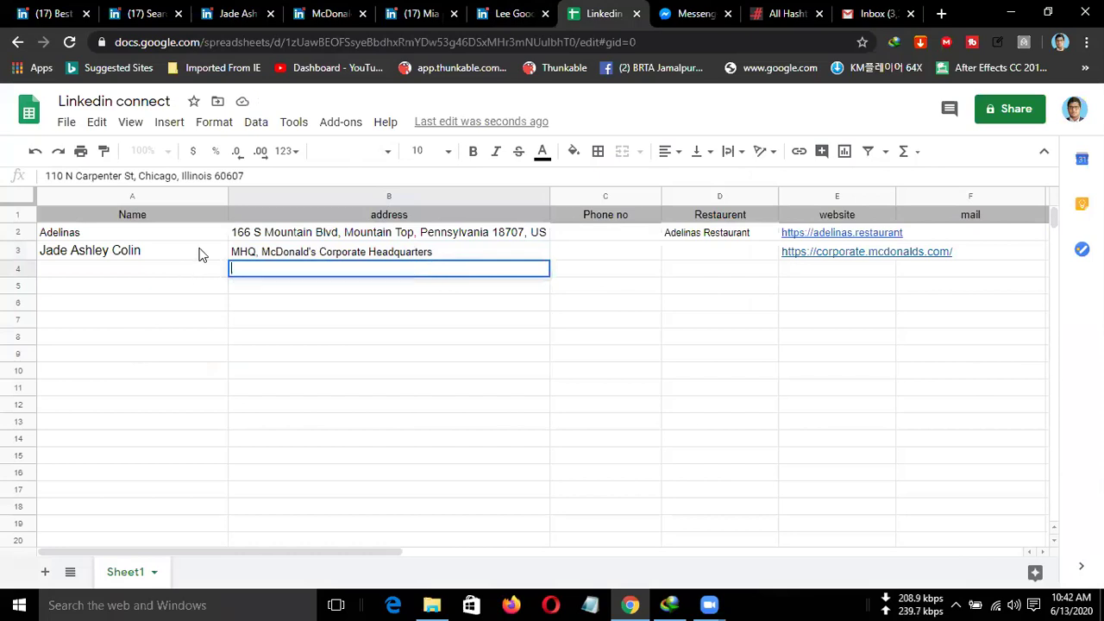
{"action": "double_click", "coordinate": [451, 248]}
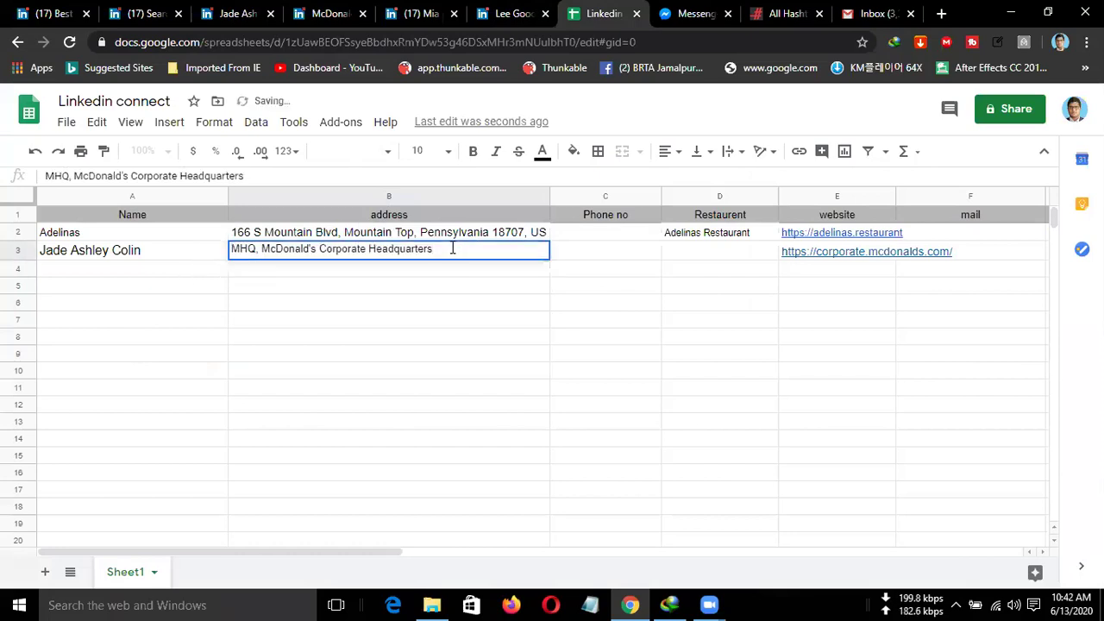
{"action": "type", "text": ","}
{"action": "key", "text": "ctrl+v"}
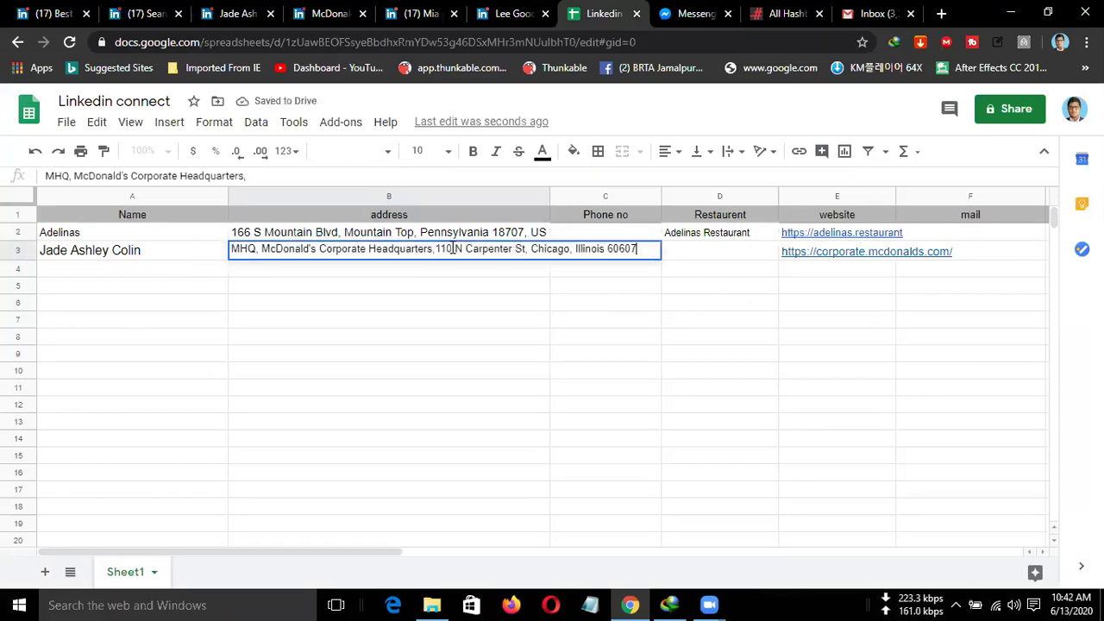
{"action": "left_click", "coordinate": [546, 290]}
{"action": "left_click", "coordinate": [651, 257]}
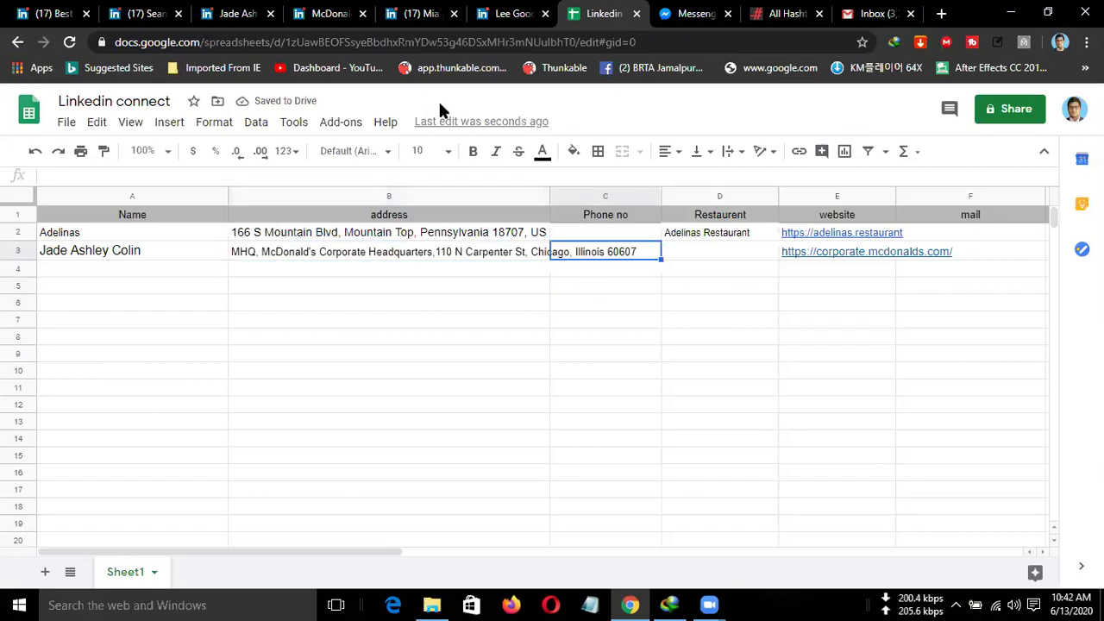
{"action": "left_click", "coordinate": [158, 19]}
Copy 'McDonald' from the owner's LinkedIn headline.
{"action": "left_click", "coordinate": [250, 15]}
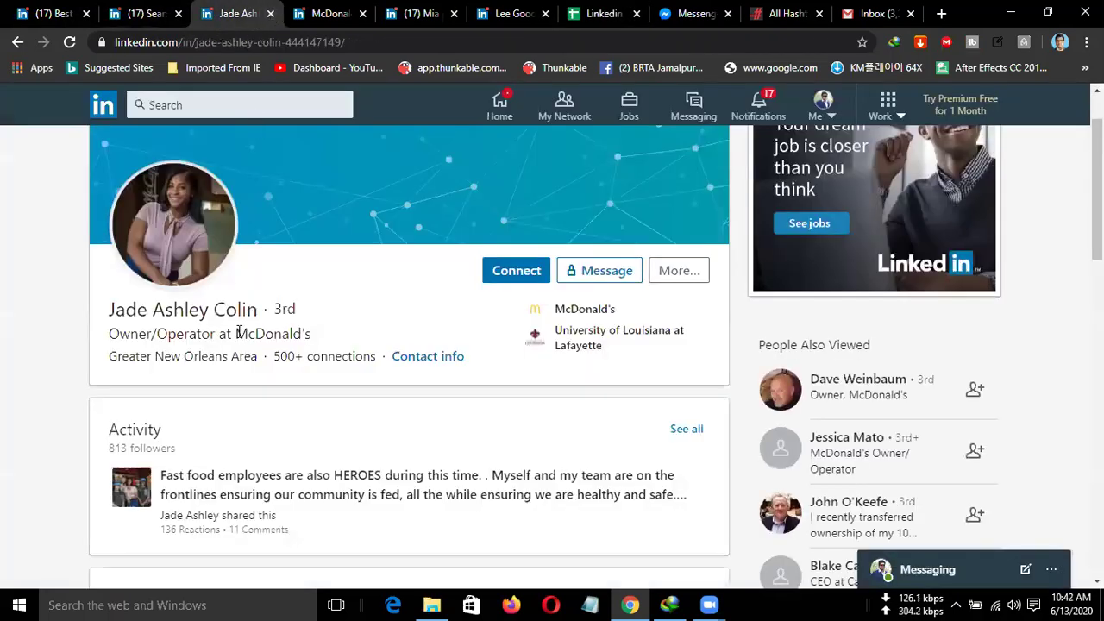
{"action": "left_click_drag", "start_coordinate": [237, 334], "coordinate": [313, 335]}
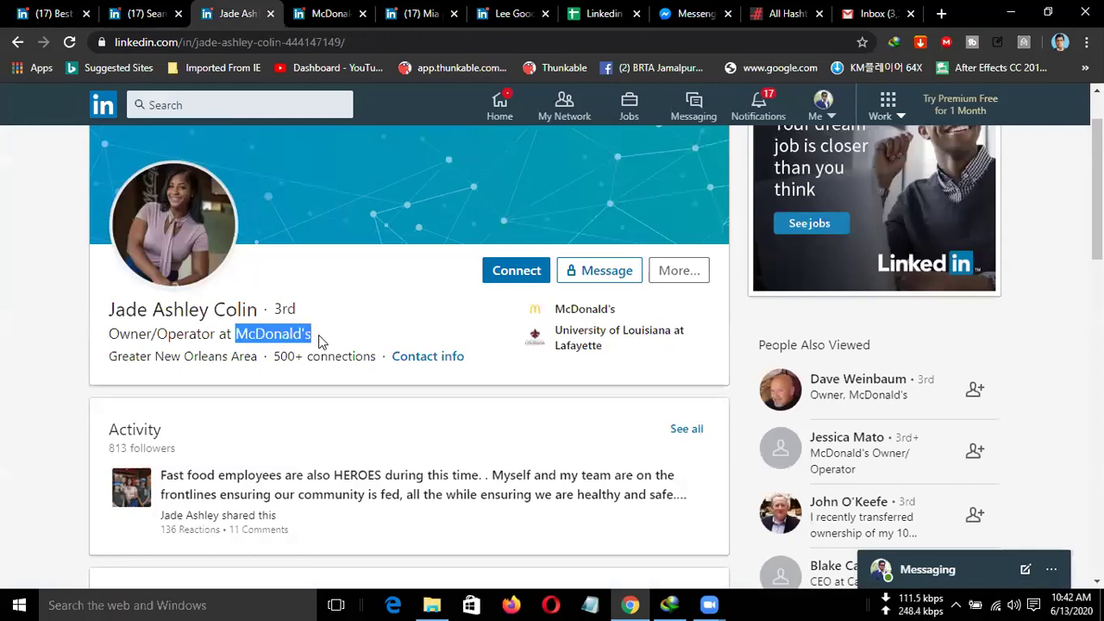
{"action": "left_click", "coordinate": [306, 335]}
{"action": "left_click_drag", "start_coordinate": [301, 335], "coordinate": [241, 339]}
{"action": "key", "text": "ctrl+c"}
{"action": "left_click", "coordinate": [603, 13]}
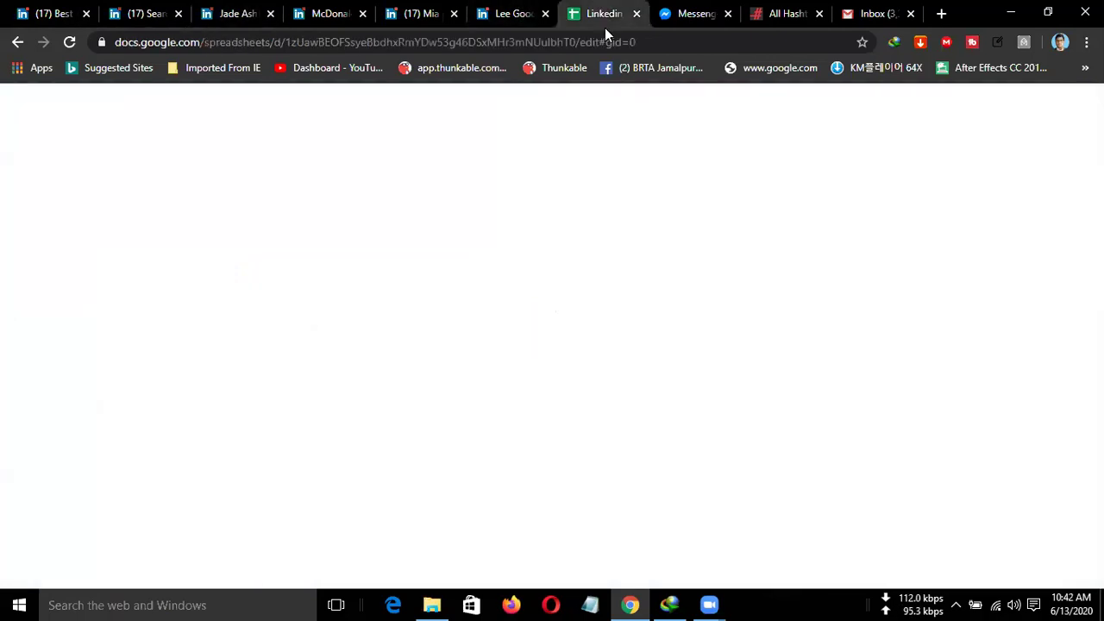
Paste McDonald into Restaurant cell D3.
{"action": "left_click", "coordinate": [704, 259]}
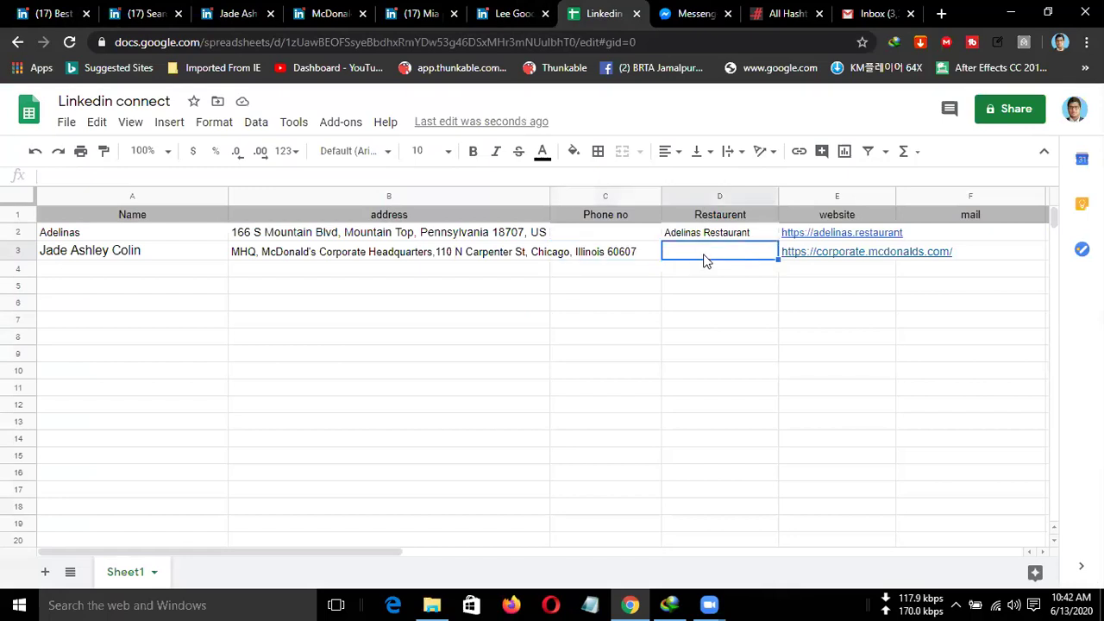
{"action": "key", "text": "ctrl+v"}
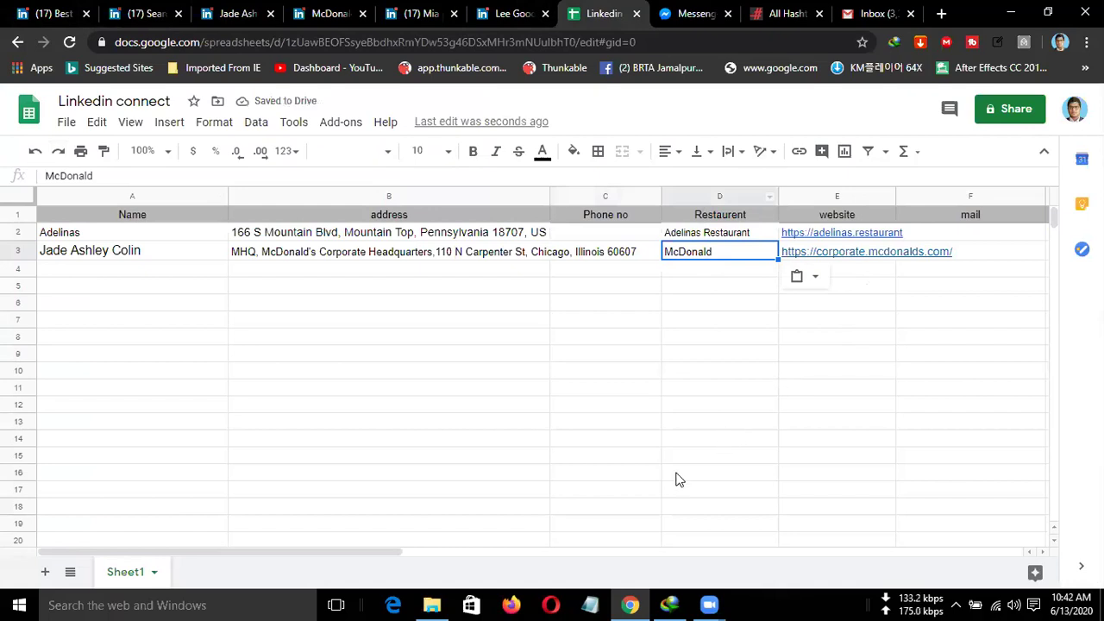
{"action": "left_click_drag", "start_coordinate": [308, 551], "coordinate": [427, 552]}
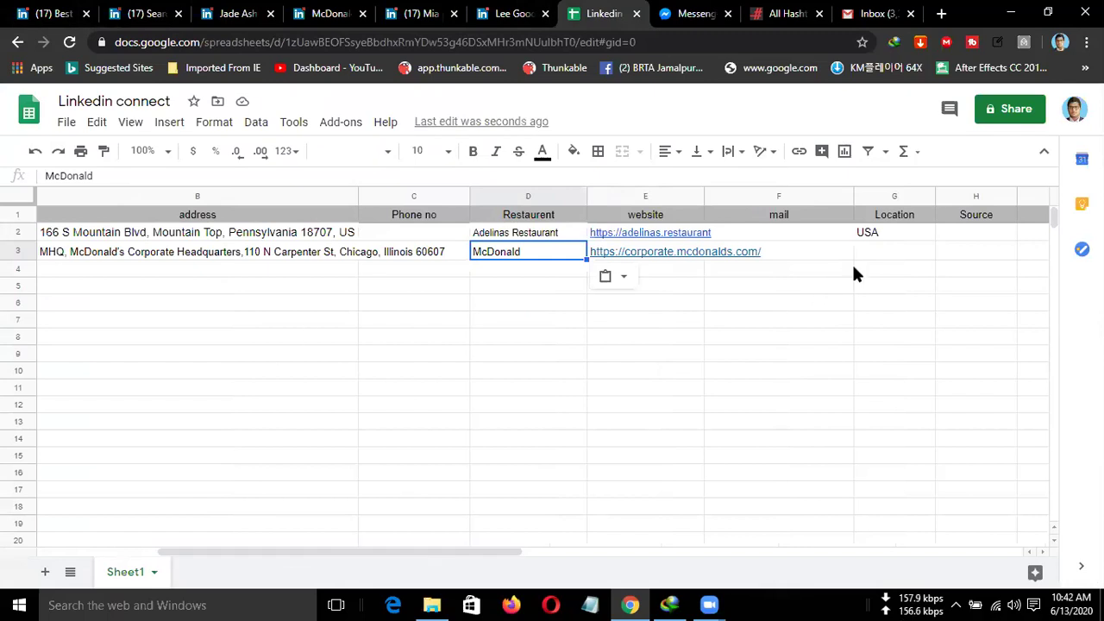
Fill USA down the Location column from G2 to row 10.
{"action": "left_click", "coordinate": [913, 234]}
{"action": "left_click_drag", "start_coordinate": [932, 240], "coordinate": [931, 372]}
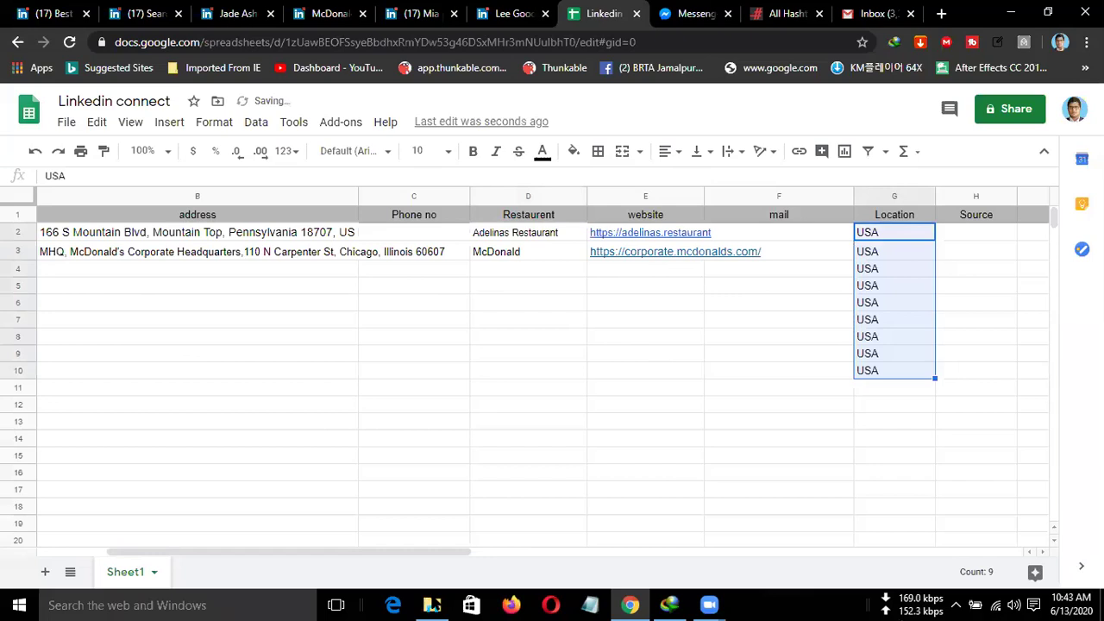
{"action": "left_click_drag", "start_coordinate": [360, 557], "coordinate": [147, 551]}
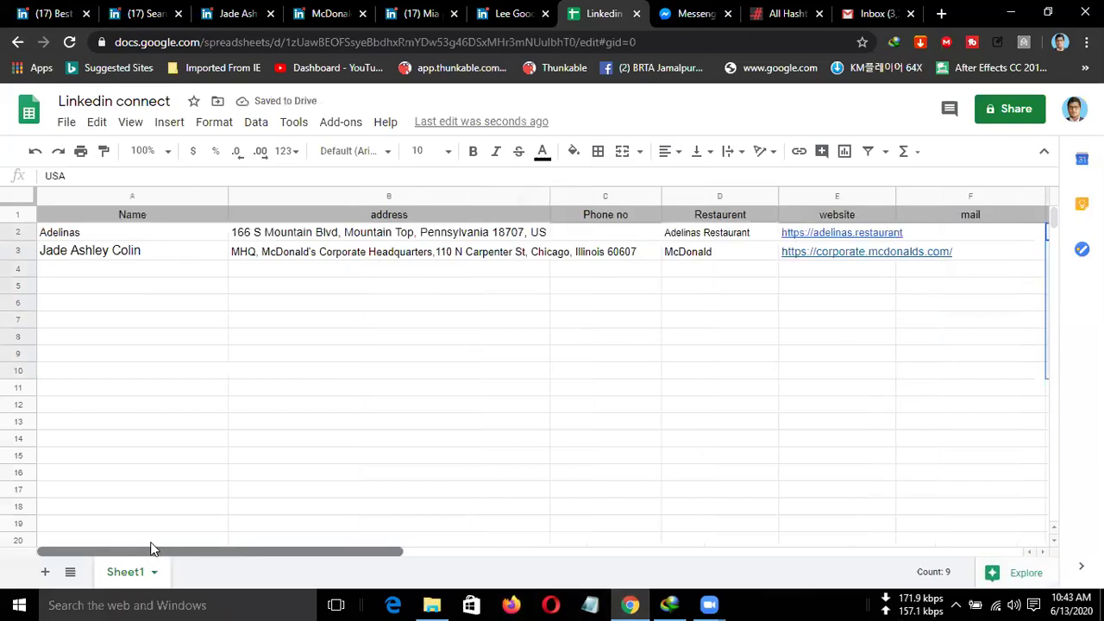
{"action": "left_click", "coordinate": [85, 270]}
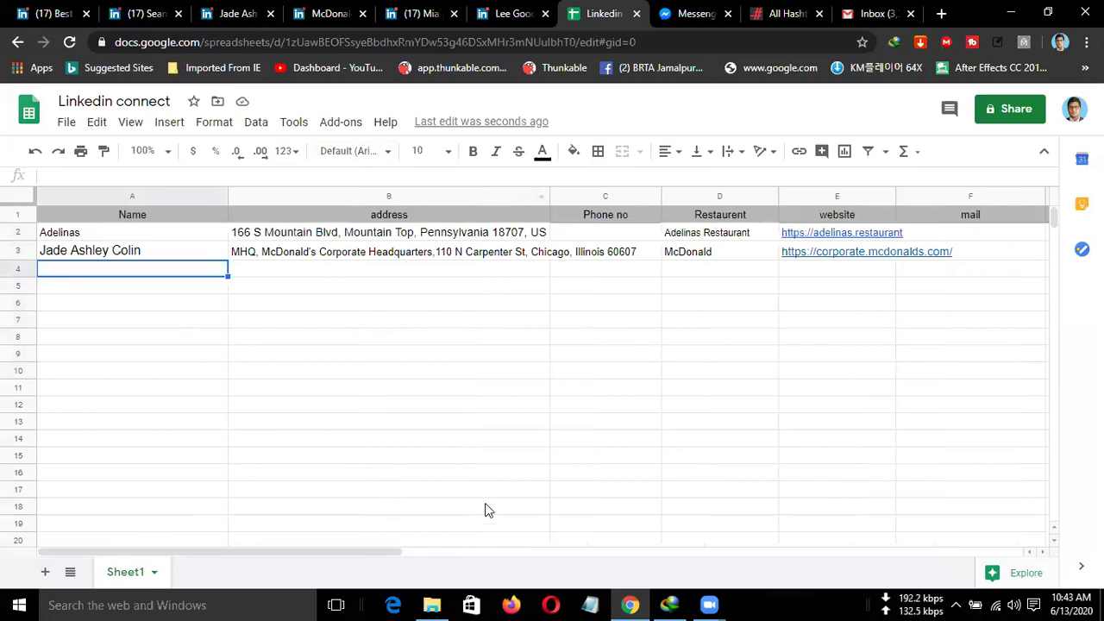
Widen the website column E.
{"action": "scroll", "coordinate": [612, 348], "scroll_direction": "down", "scroll_amount": 1}
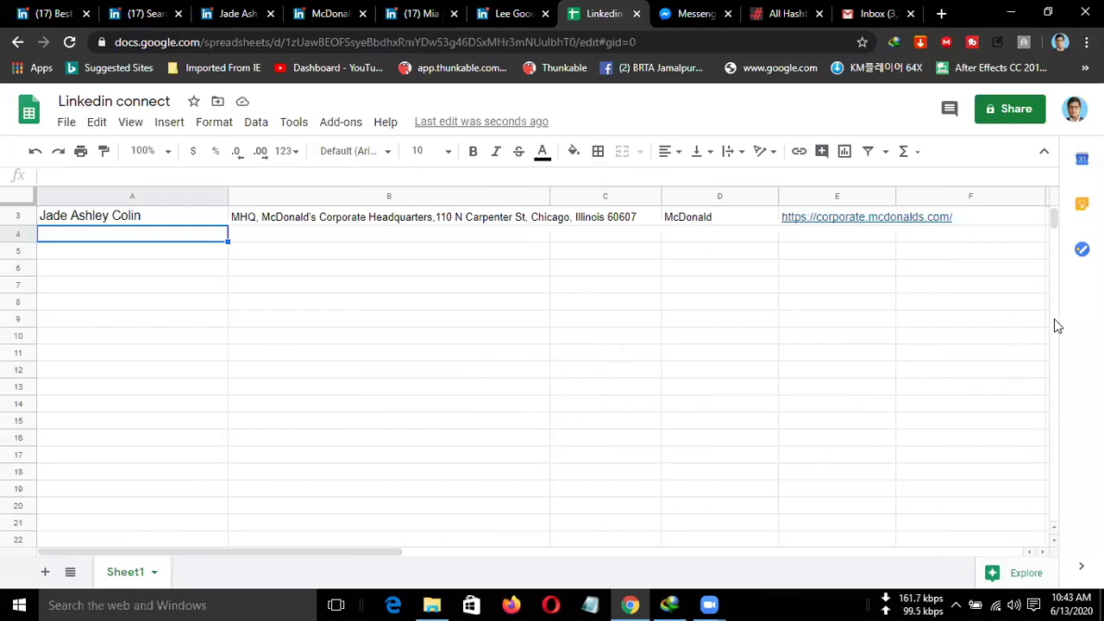
{"action": "scroll", "coordinate": [817, 282], "scroll_direction": "up", "scroll_amount": 1}
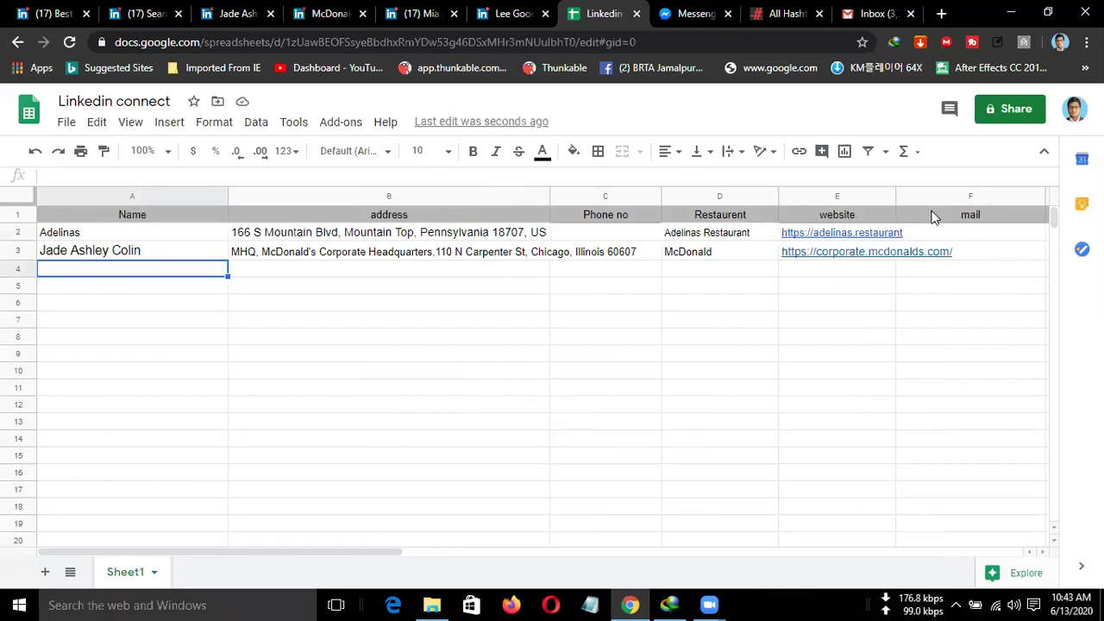
{"action": "left_click_drag", "start_coordinate": [897, 203], "coordinate": [956, 224]}
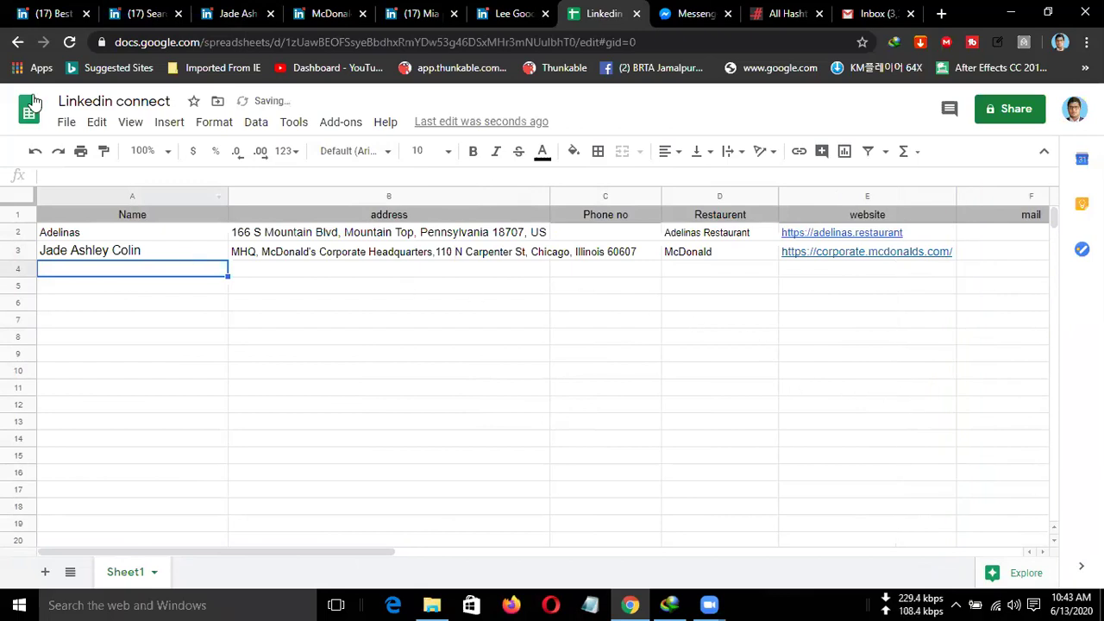
{"action": "left_click", "coordinate": [263, 16]}
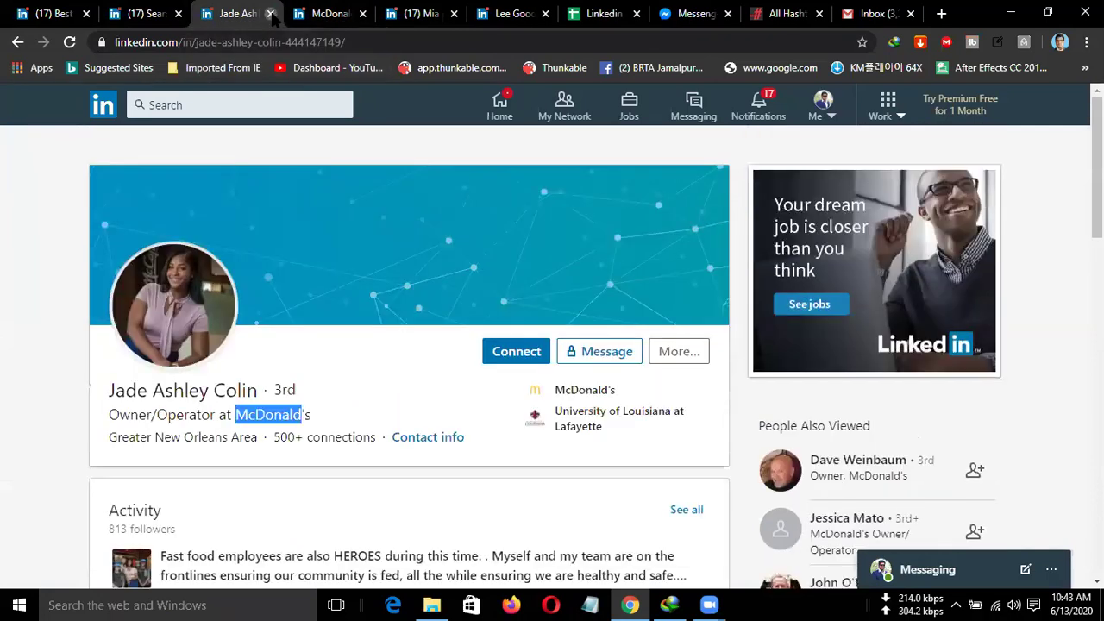
Close the McDonald's owner and company tabs, then select the next owner's profile name and switch to the Linkedin connect sheet.
{"action": "left_click", "coordinate": [271, 14]}
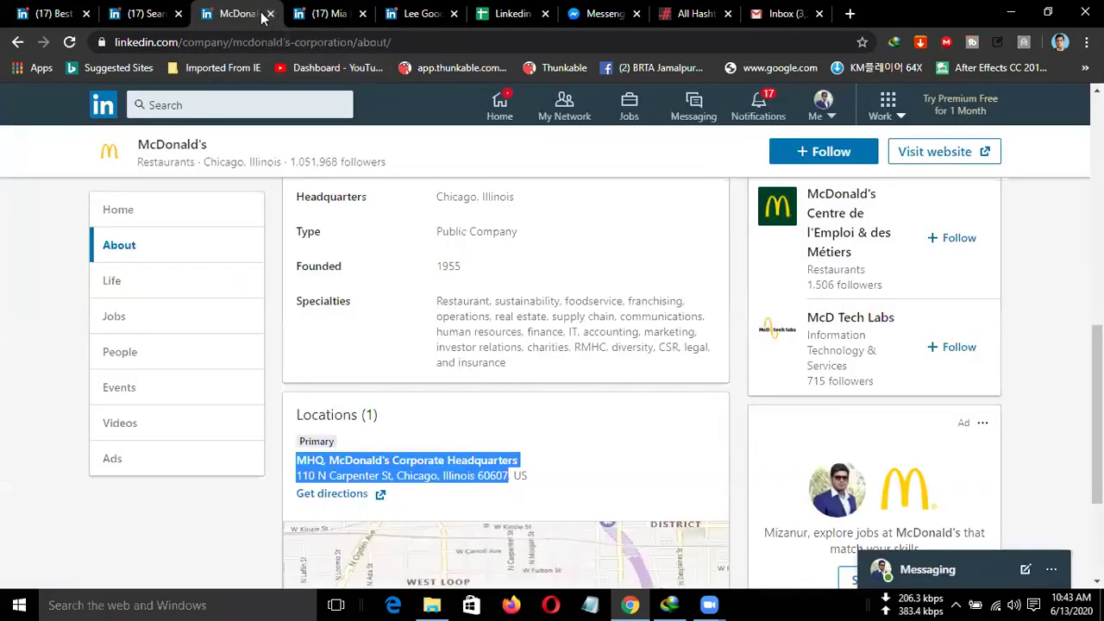
{"action": "left_click", "coordinate": [270, 15]}
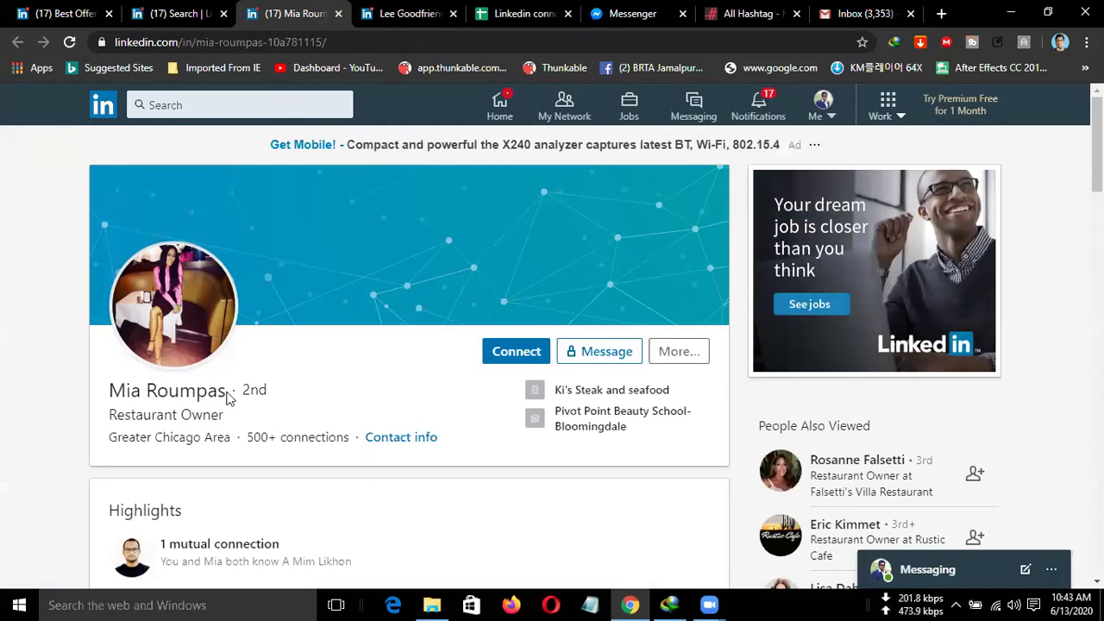
{"action": "left_click_drag", "start_coordinate": [228, 396], "coordinate": [117, 395]}
{"action": "key", "text": "ctrl+c"}
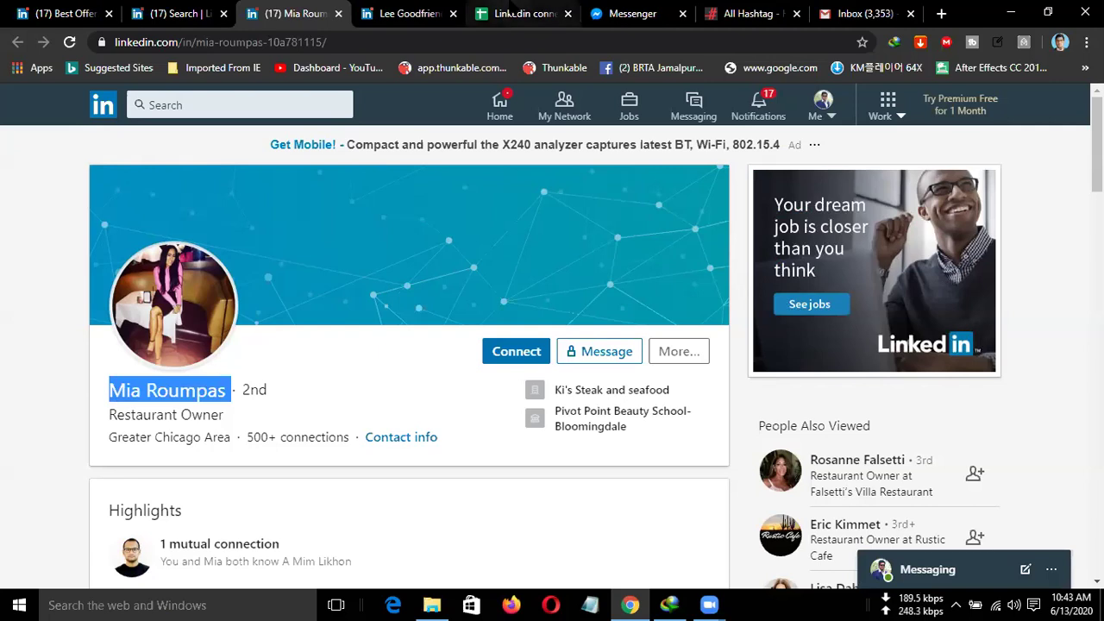
{"action": "left_click", "coordinate": [514, 12]}
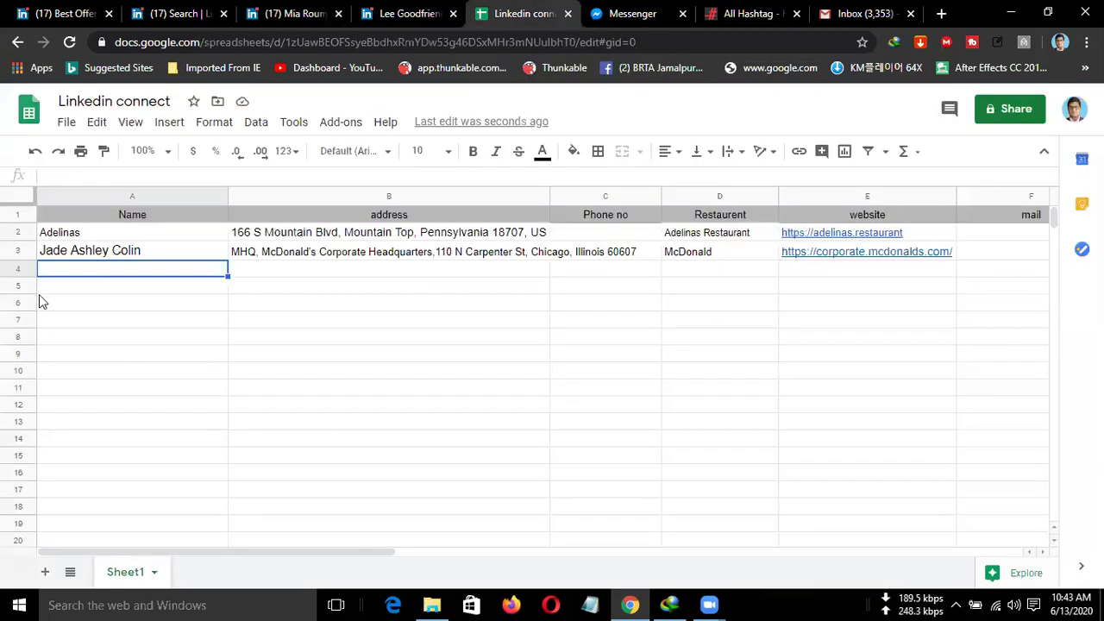
Paste the copied owner's name into cell A4, then go back to the owner's LinkedIn profile.
{"action": "double_click", "coordinate": [108, 273]}
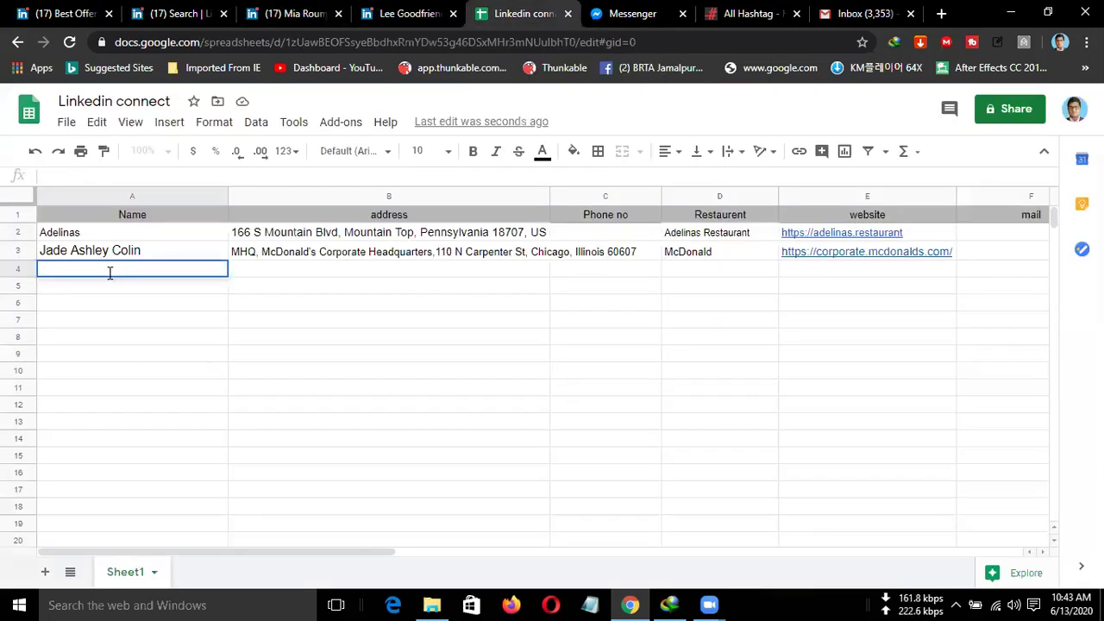
{"action": "key", "text": "ctrl+v"}
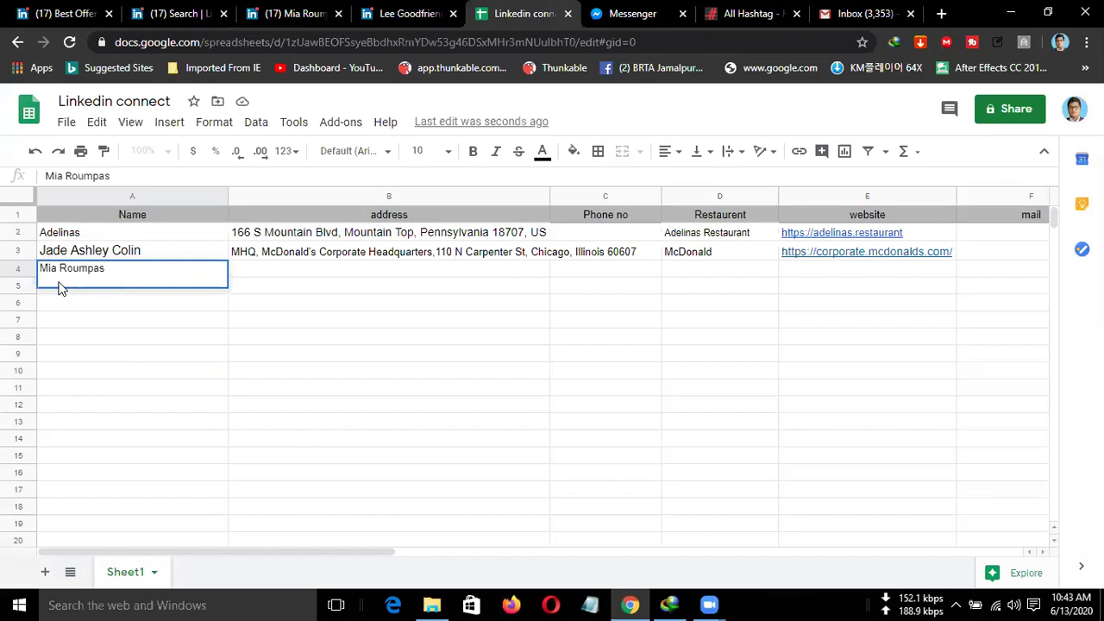
{"action": "left_click", "coordinate": [270, 273]}
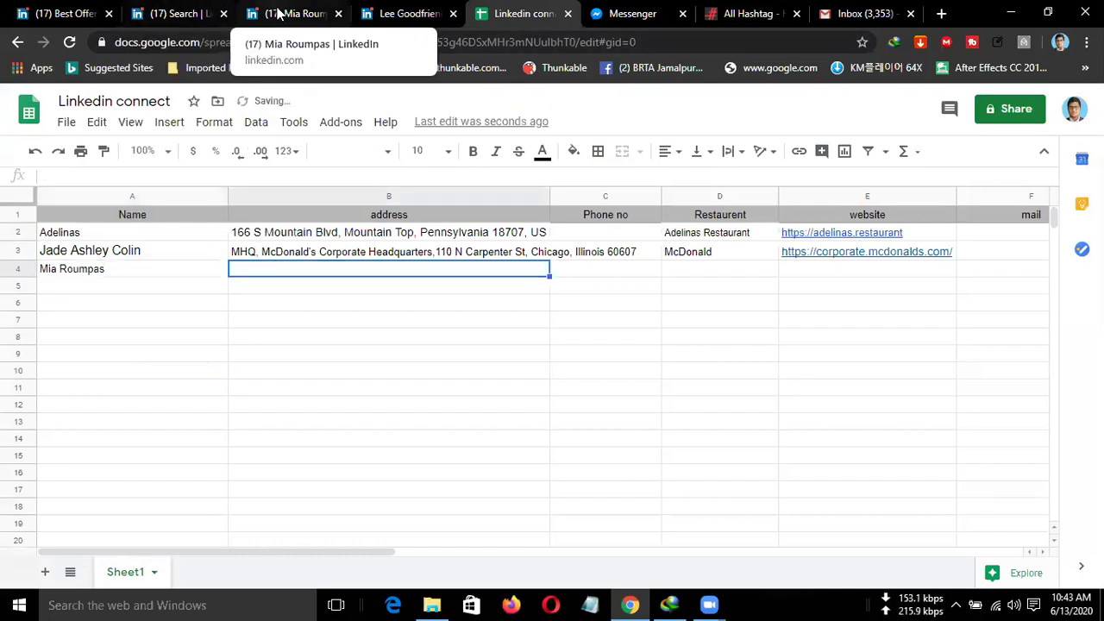
{"action": "left_click", "coordinate": [281, 13]}
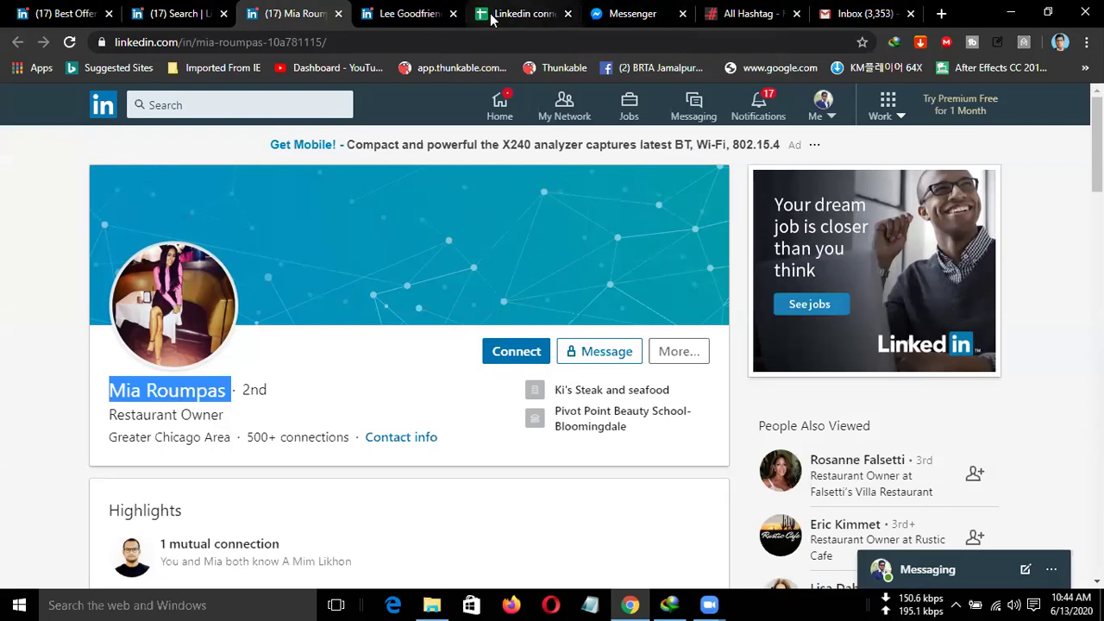
Return to the Linkedin connect spreadsheet.
{"action": "left_click", "coordinate": [518, 14]}
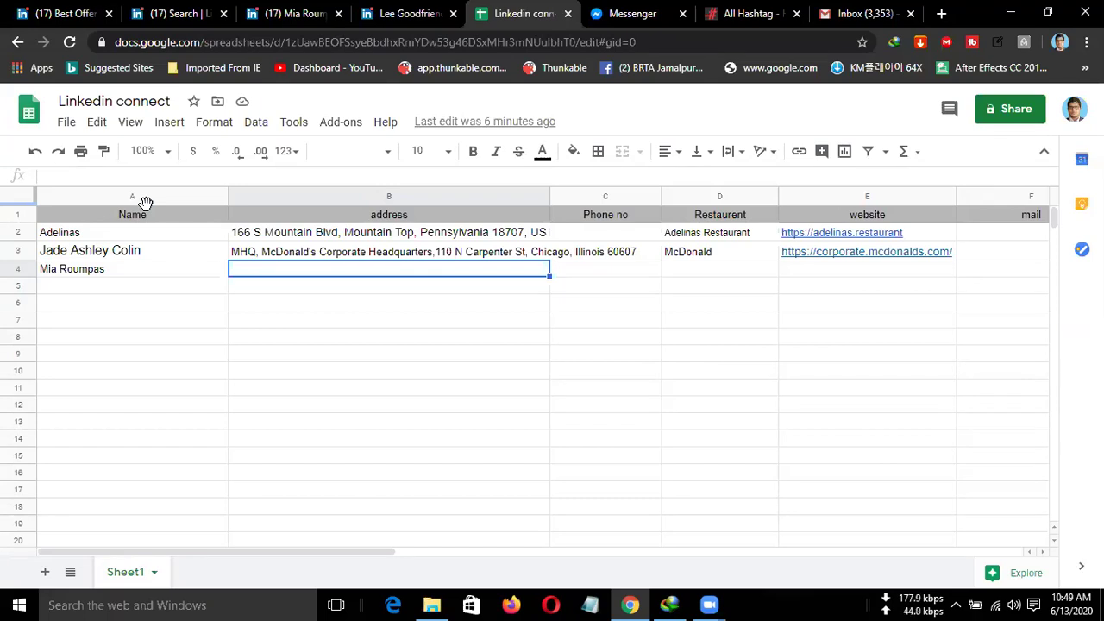
Edit the address header cell B1, leave its text unchanged, then switch to Messenger.
{"action": "left_click", "coordinate": [413, 219]}
{"action": "double_click", "coordinate": [412, 219]}
{"action": "double_click", "coordinate": [407, 215]}
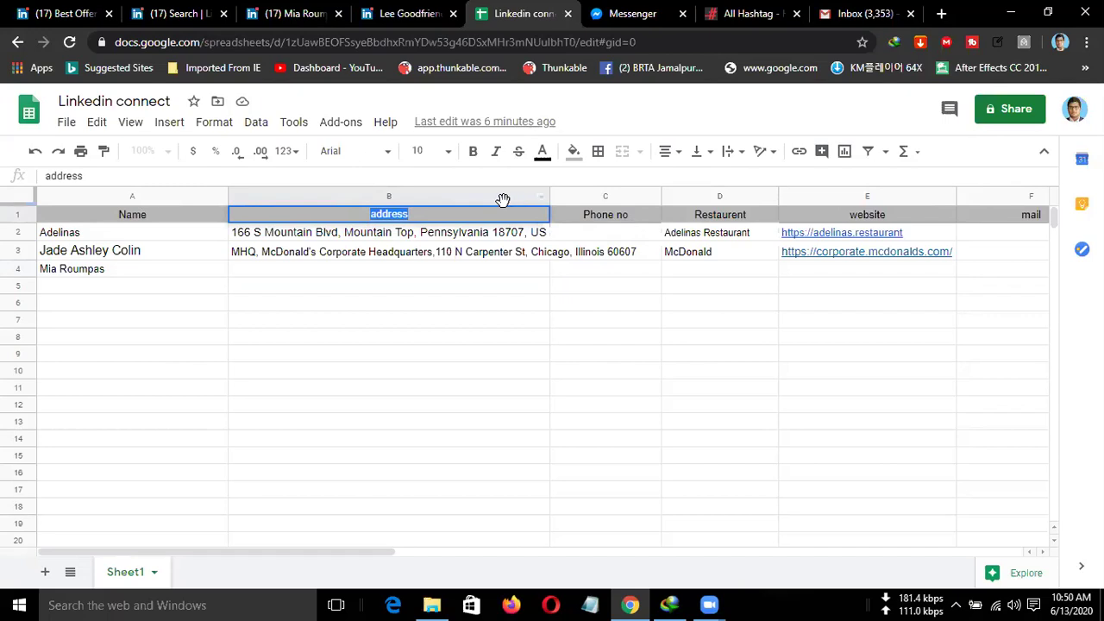
{"action": "left_click", "coordinate": [408, 268]}
{"action": "left_click", "coordinate": [632, 14]}
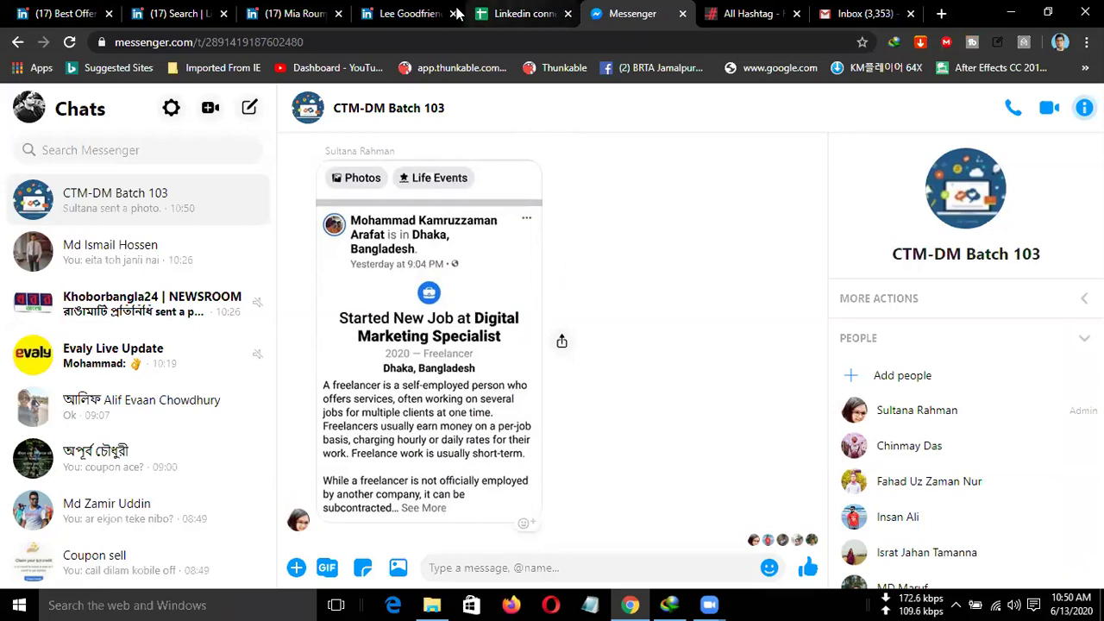
Return from Messenger to the Racines Restaurant owner's LinkedIn profile.
{"action": "left_click", "coordinate": [393, 11]}
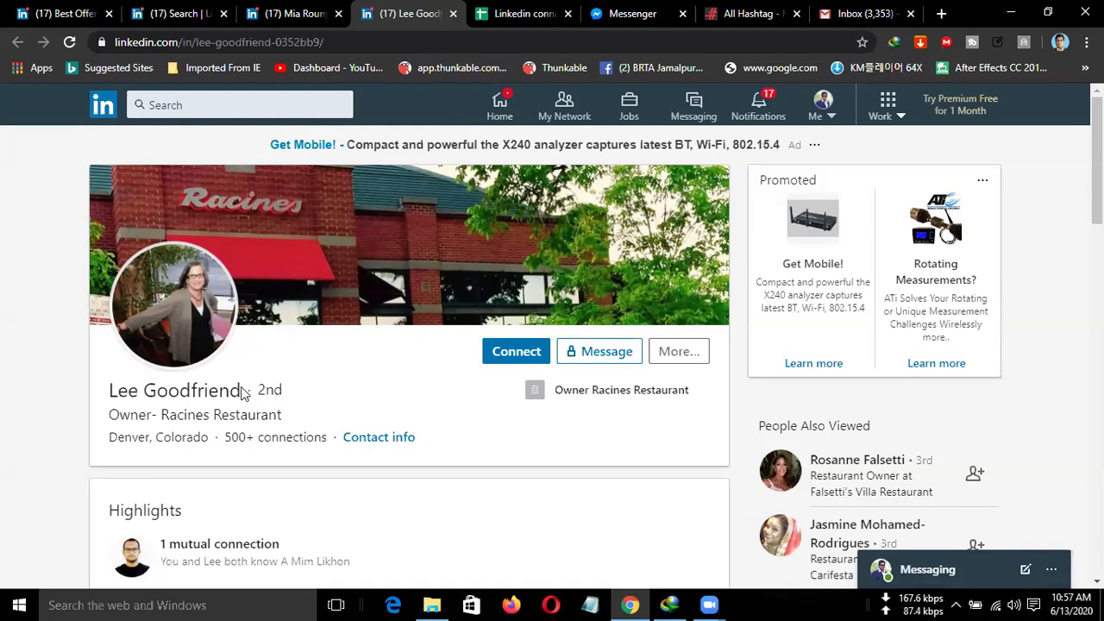
Paste the Racines Restaurant owner's name into cell A5, set it to font size 10, and return to the profile.
{"action": "left_click_drag", "start_coordinate": [228, 388], "coordinate": [128, 378]}
{"action": "key", "text": "ctrl+c"}
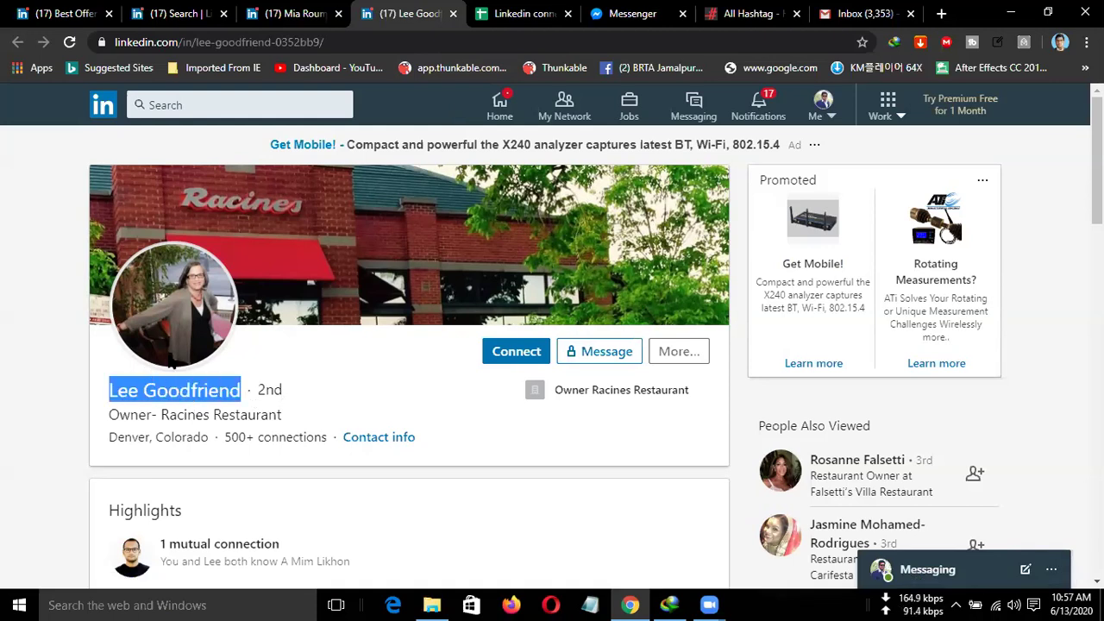
{"action": "left_click", "coordinate": [528, 15]}
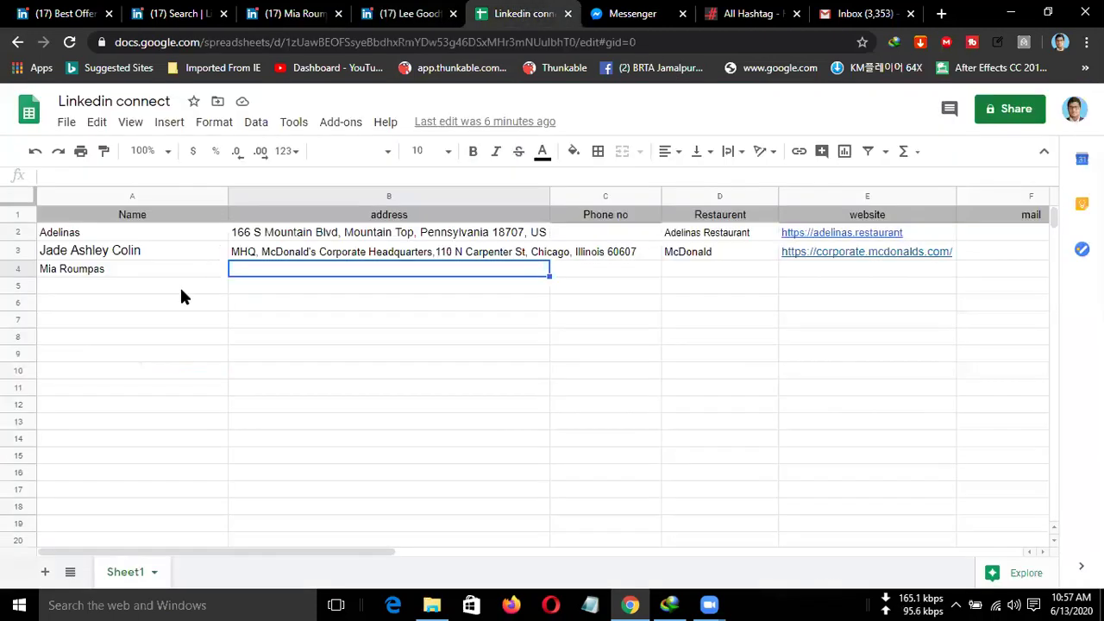
{"action": "left_click", "coordinate": [122, 289]}
{"action": "key", "text": "ctrl+v"}
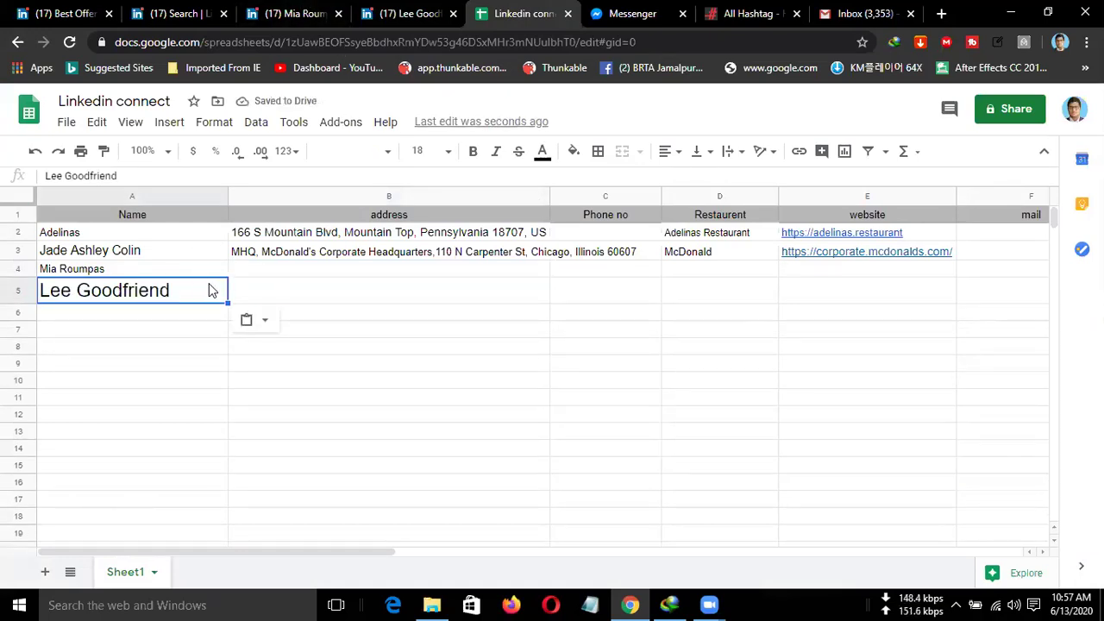
{"action": "left_click", "coordinate": [440, 151]}
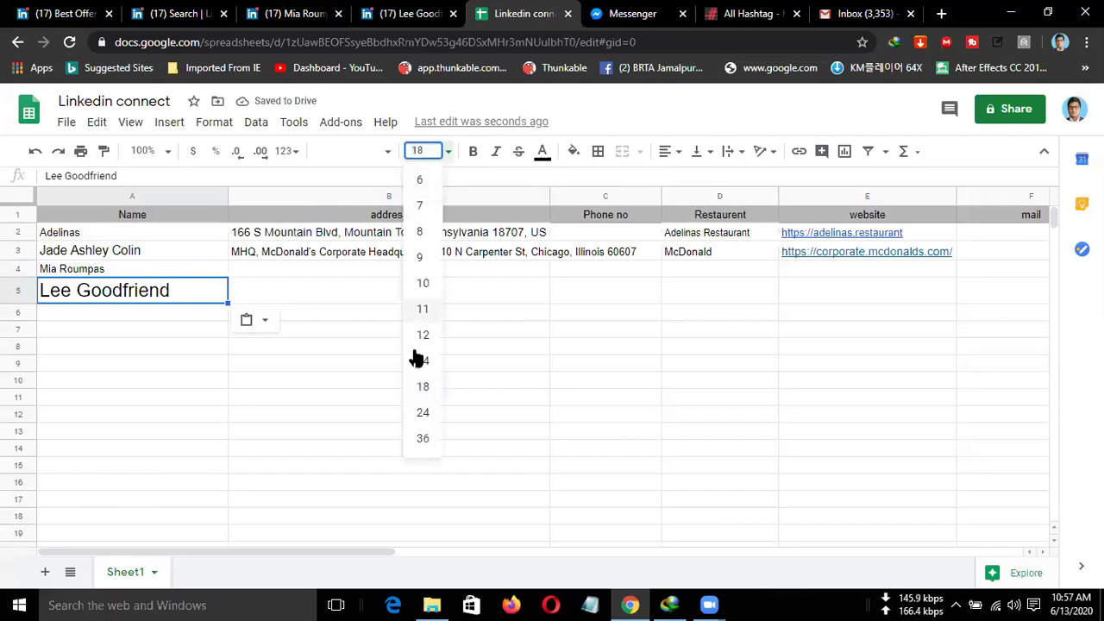
{"action": "left_click", "coordinate": [422, 283]}
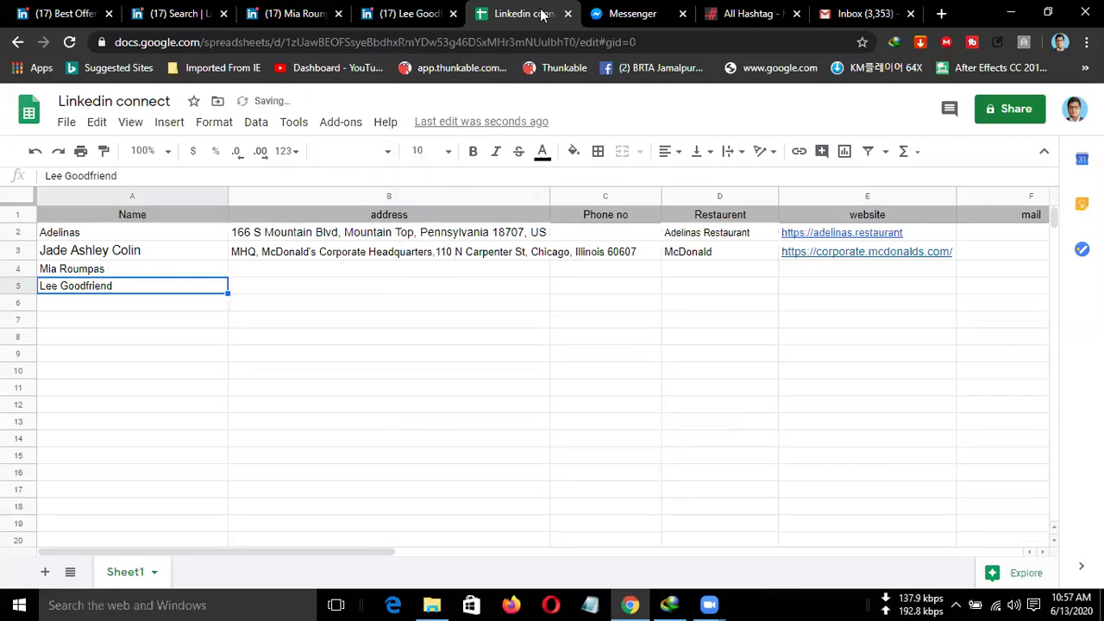
{"action": "key", "text": "ctrl+shift+Tab"}
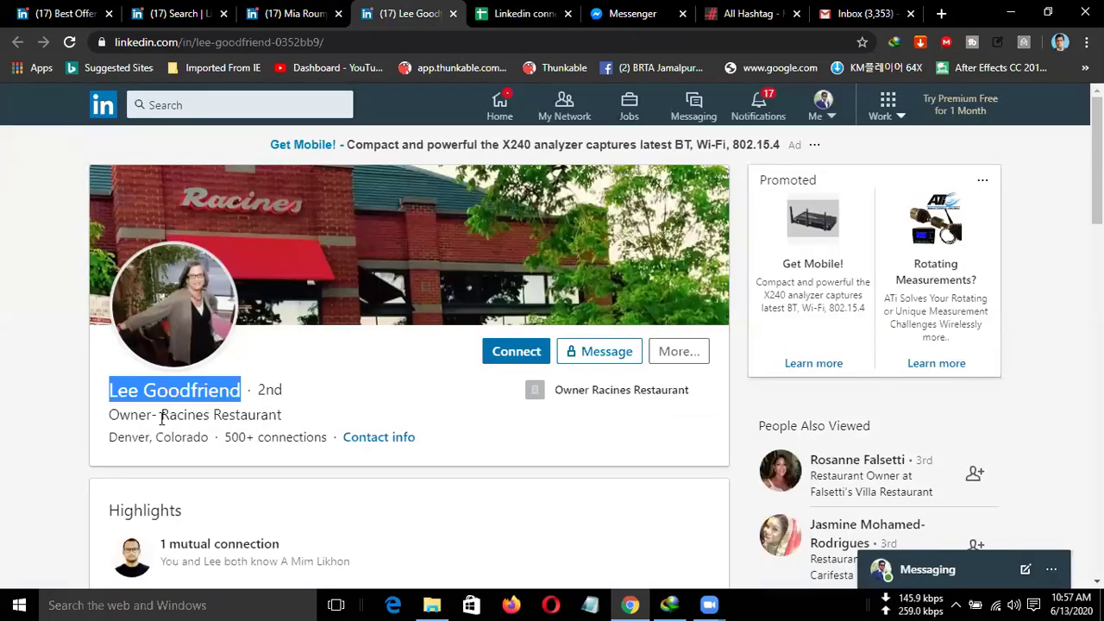
Copy the restaurant name Racines Restaurant from the owner's profile.
{"action": "left_click_drag", "start_coordinate": [162, 415], "coordinate": [282, 417]}
{"action": "key", "text": "ctrl+c"}
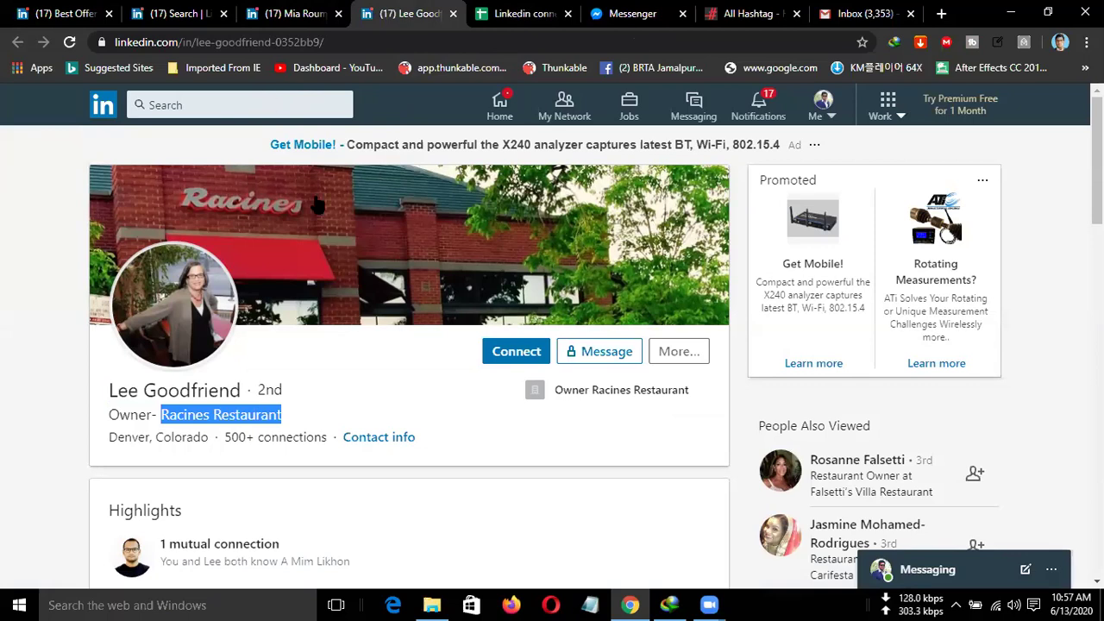
{"action": "scroll", "coordinate": [259, 384], "scroll_direction": "down", "scroll_amount": 5}
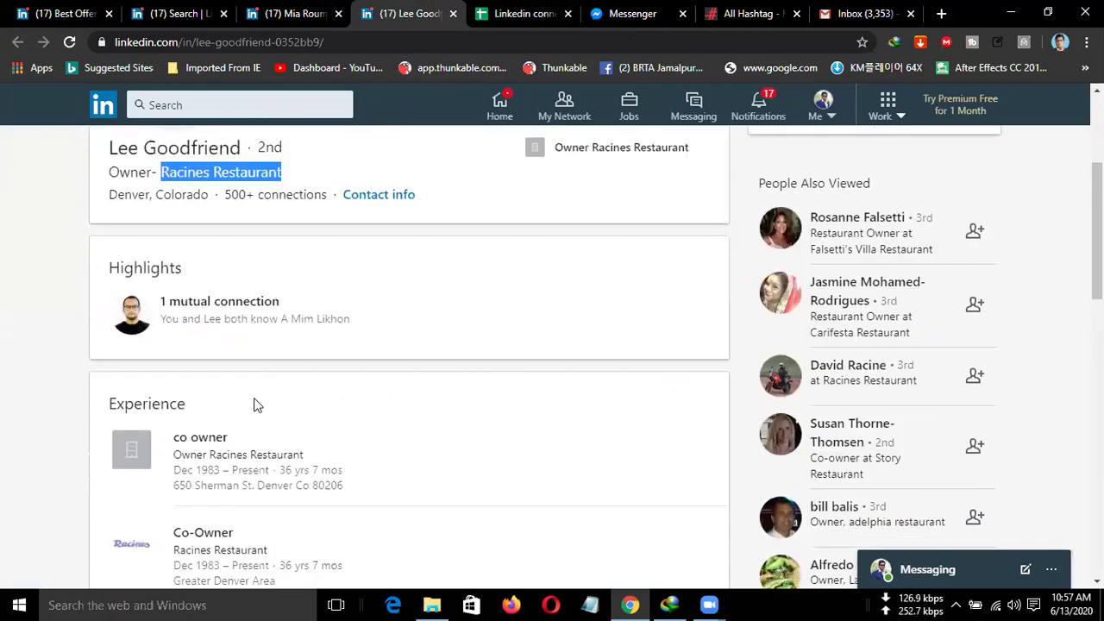
{"action": "scroll", "coordinate": [247, 405], "scroll_direction": "down", "scroll_amount": 2}
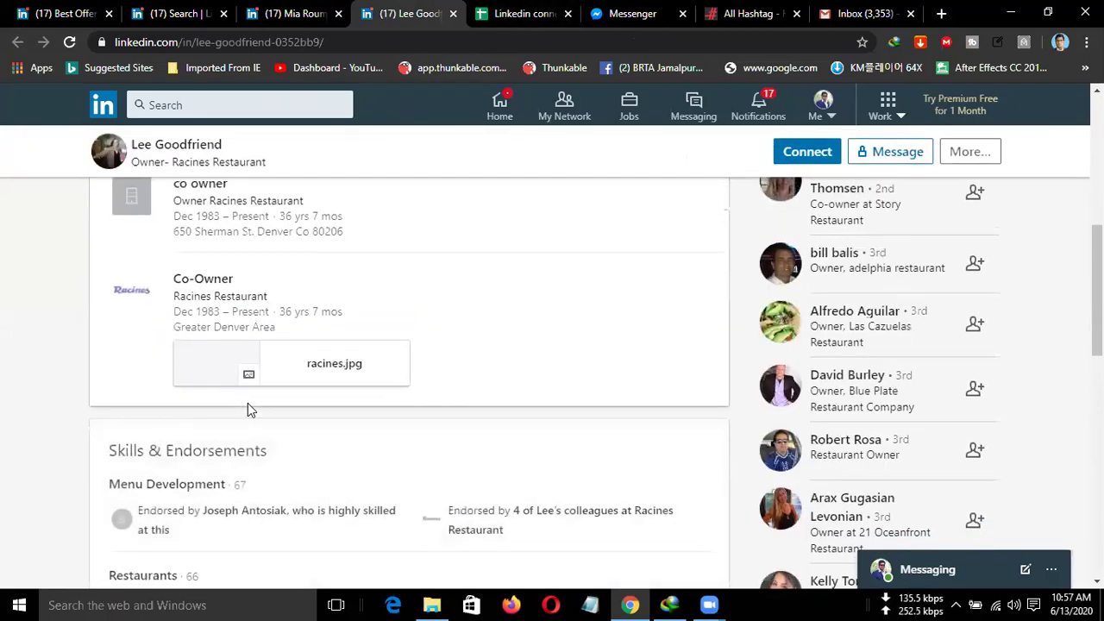
{"action": "scroll", "coordinate": [248, 410], "scroll_direction": "down", "scroll_amount": 5}
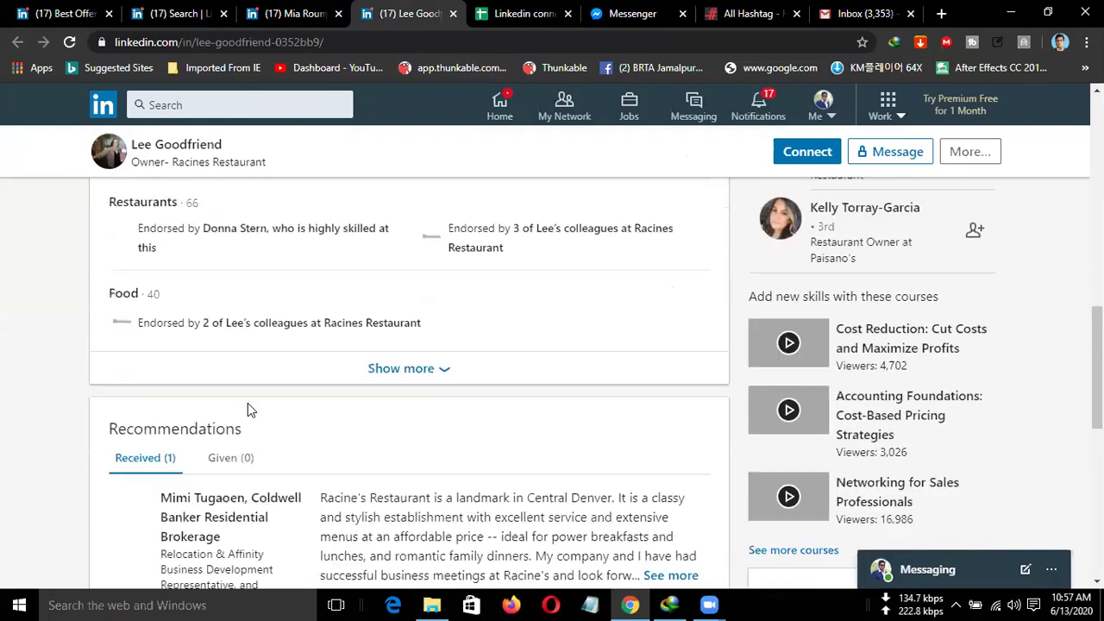
{"action": "scroll", "coordinate": [247, 407], "scroll_direction": "down", "scroll_amount": 6}
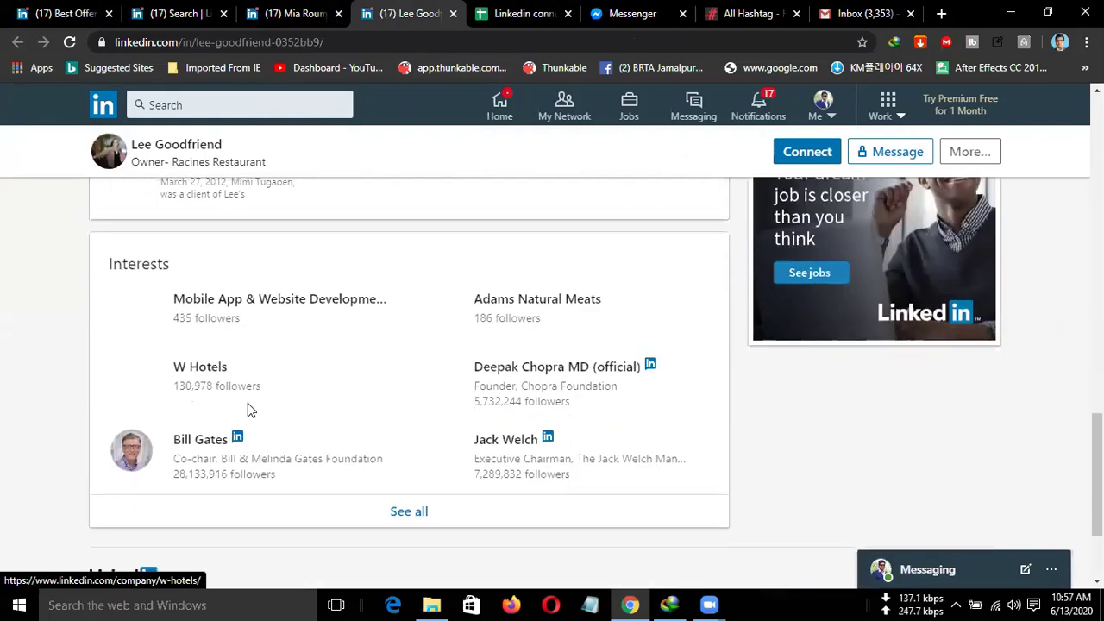
{"action": "scroll", "coordinate": [276, 359], "scroll_direction": "up", "scroll_amount": 4}
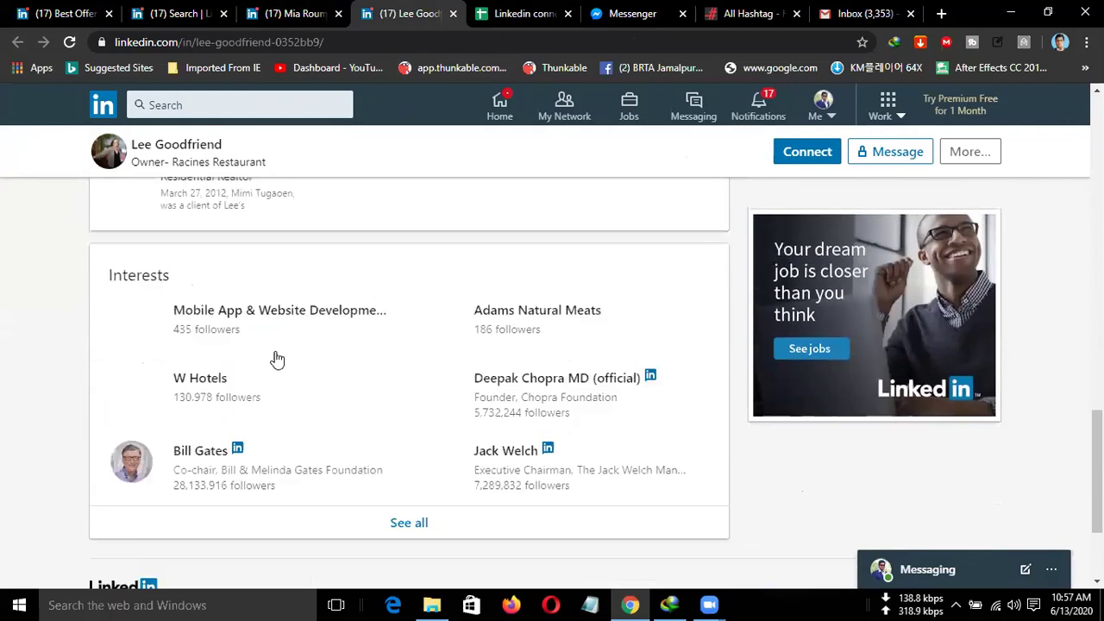
{"action": "scroll", "coordinate": [276, 358], "scroll_direction": "up", "scroll_amount": 6}
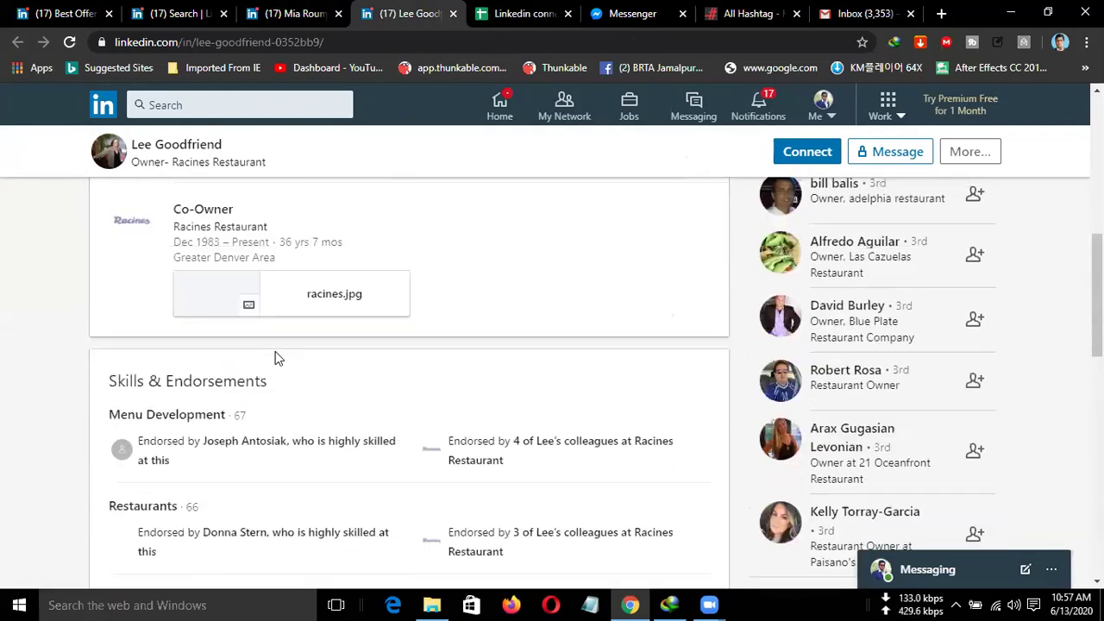
{"action": "scroll", "coordinate": [276, 358], "scroll_direction": "up", "scroll_amount": 4}
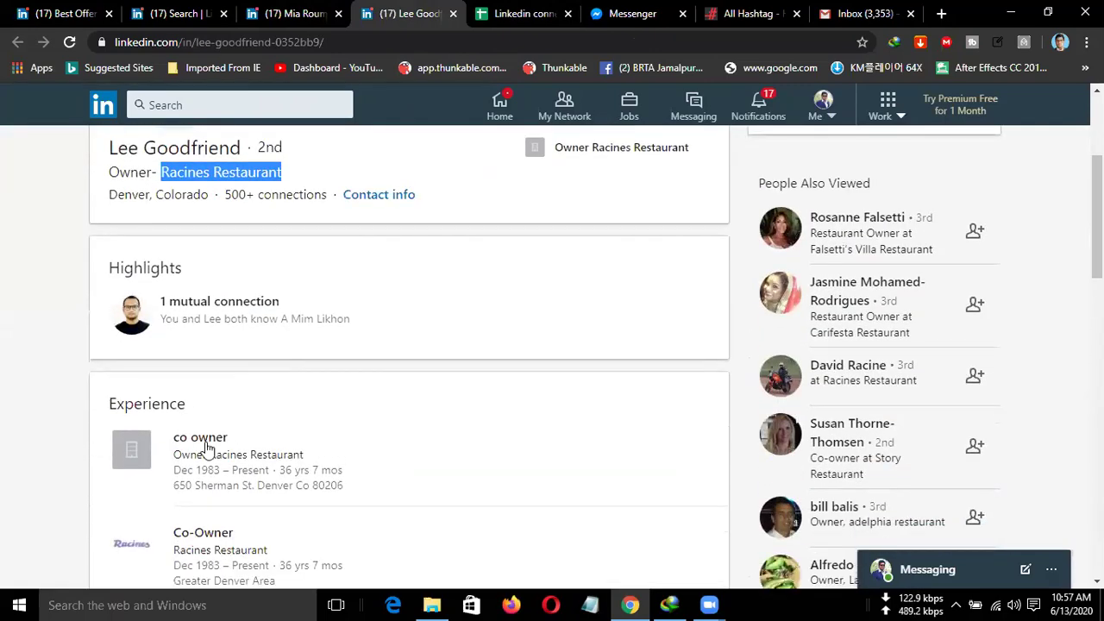
{"action": "scroll", "coordinate": [272, 394], "scroll_direction": "up", "scroll_amount": 3}
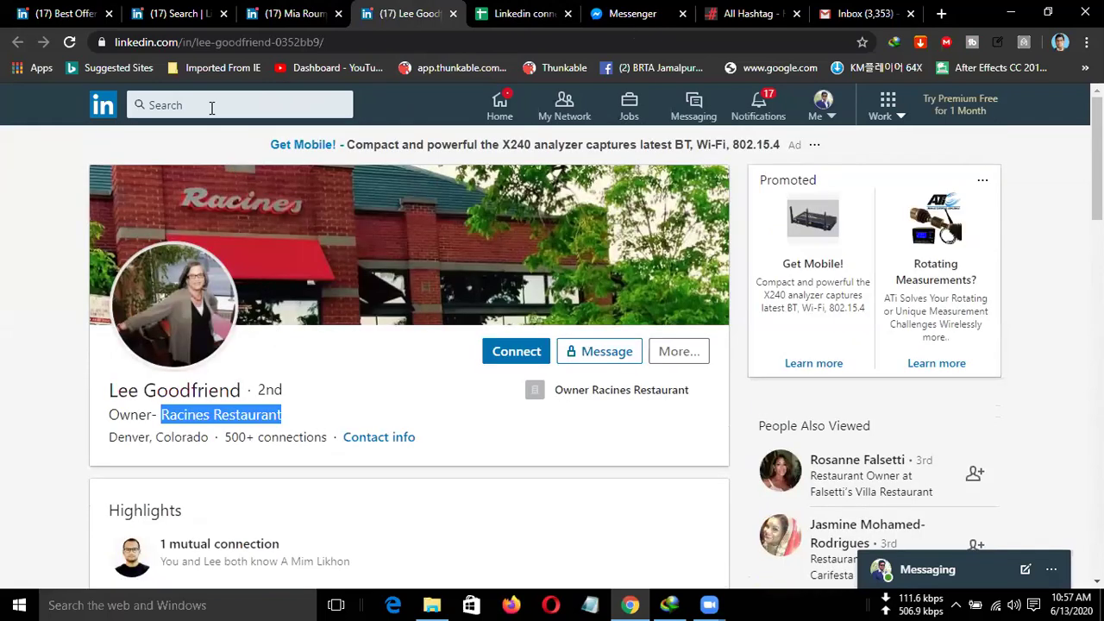
Search LinkedIn for Racines Restaurant and select its website URL on the company About page.
{"action": "left_click", "coordinate": [211, 105]}
{"action": "key", "text": "ctrl+v"}
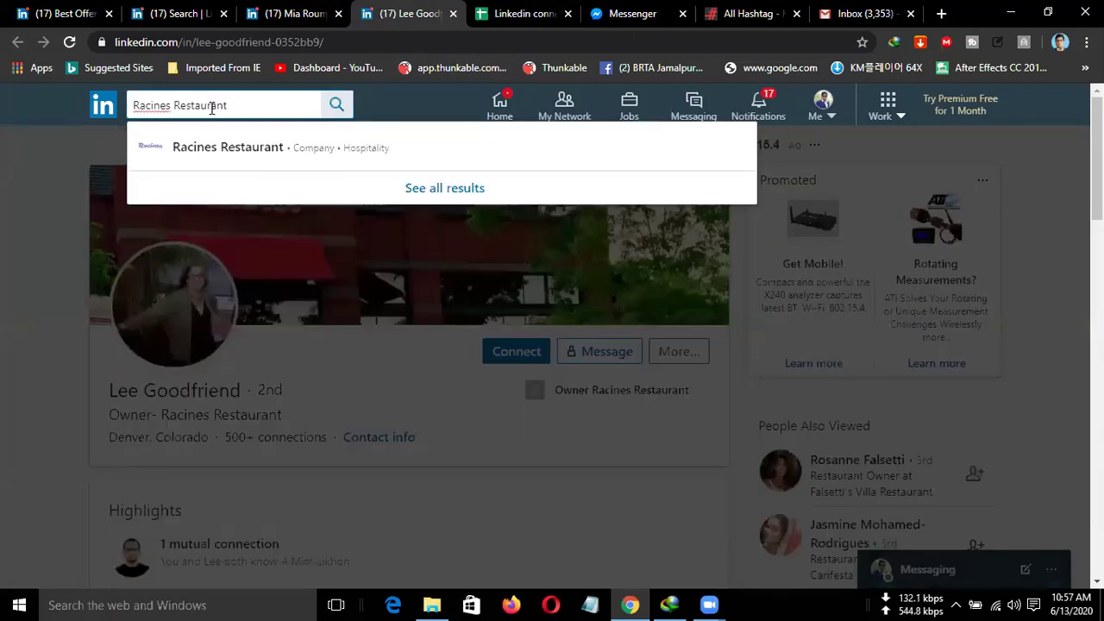
{"action": "left_click", "coordinate": [224, 148]}
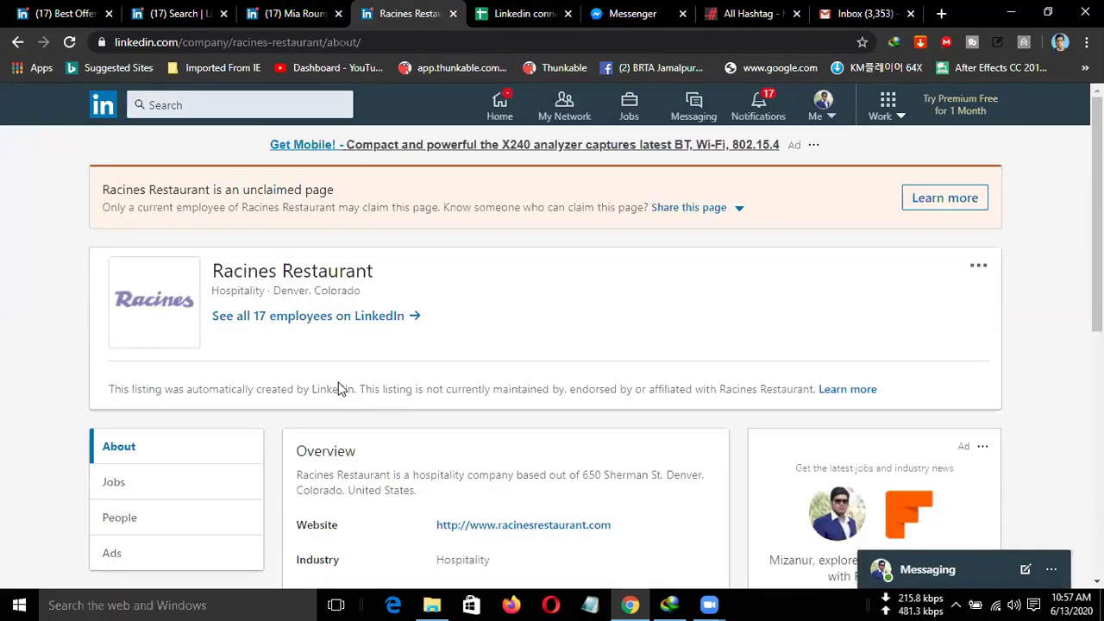
{"action": "scroll", "coordinate": [414, 378], "scroll_direction": "down", "scroll_amount": 1}
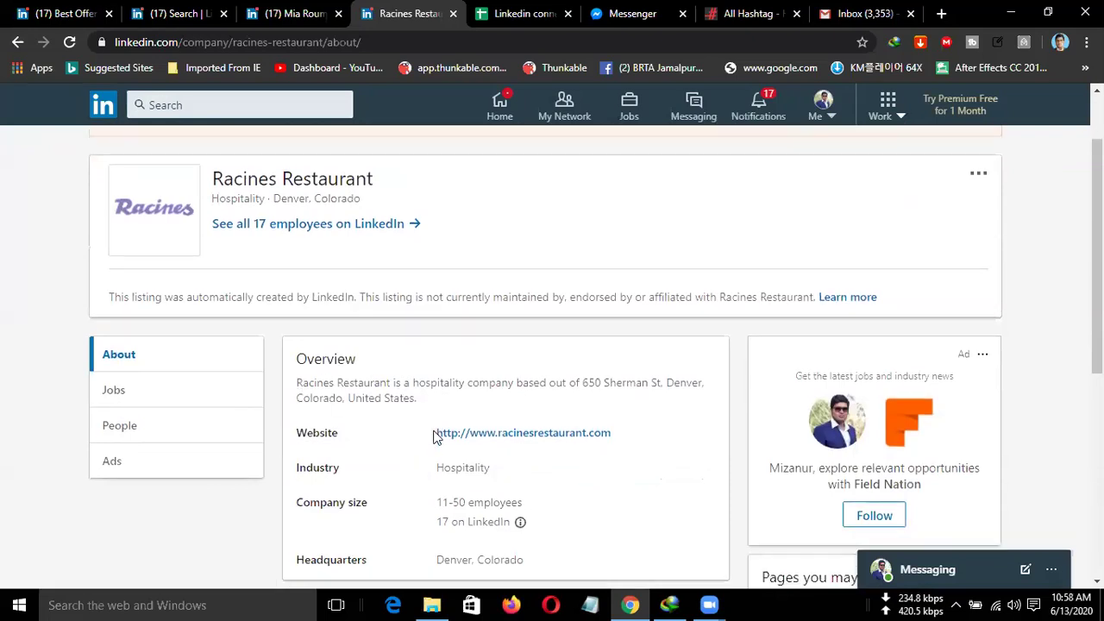
{"action": "scroll", "coordinate": [435, 437], "scroll_direction": "down", "scroll_amount": 1}
{"action": "left_click_drag", "start_coordinate": [434, 363], "coordinate": [669, 358]}
{"action": "key", "text": "ctrl+c"}
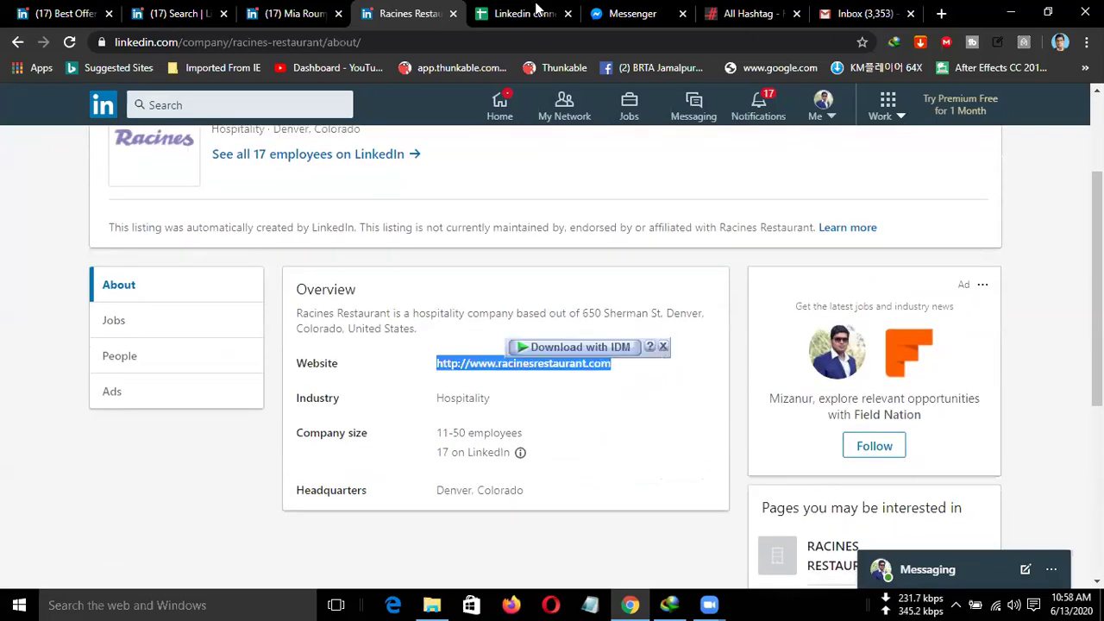
Paste the website into the sheet, then clear the URL that landed in the wrong cell.
{"action": "left_click", "coordinate": [535, 12]}
{"action": "left_click", "coordinate": [272, 271]}
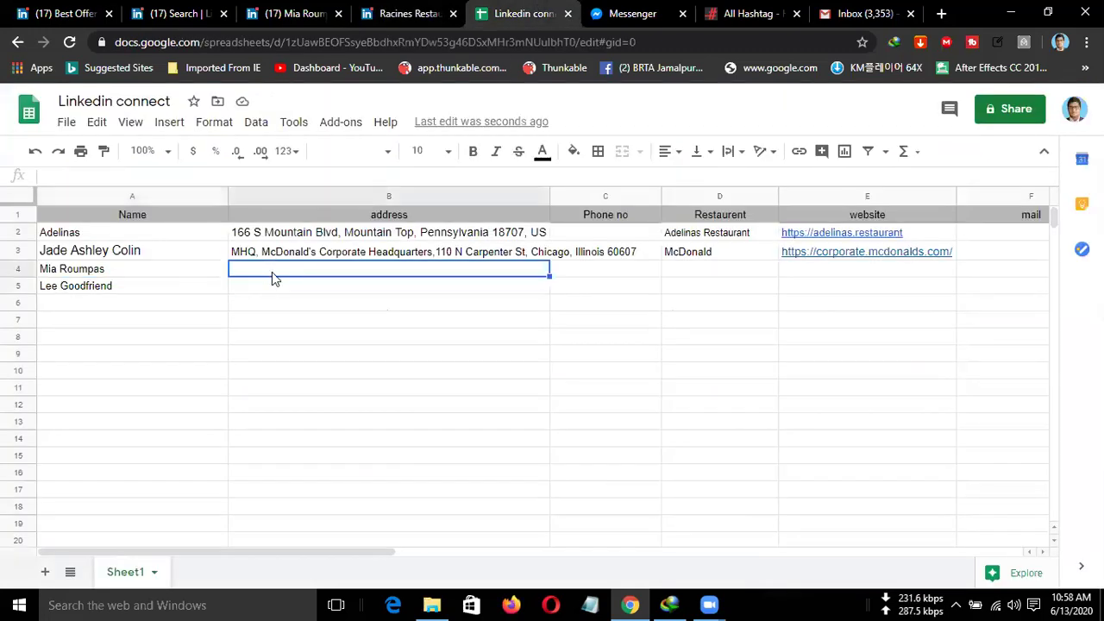
{"action": "left_click", "coordinate": [265, 289]}
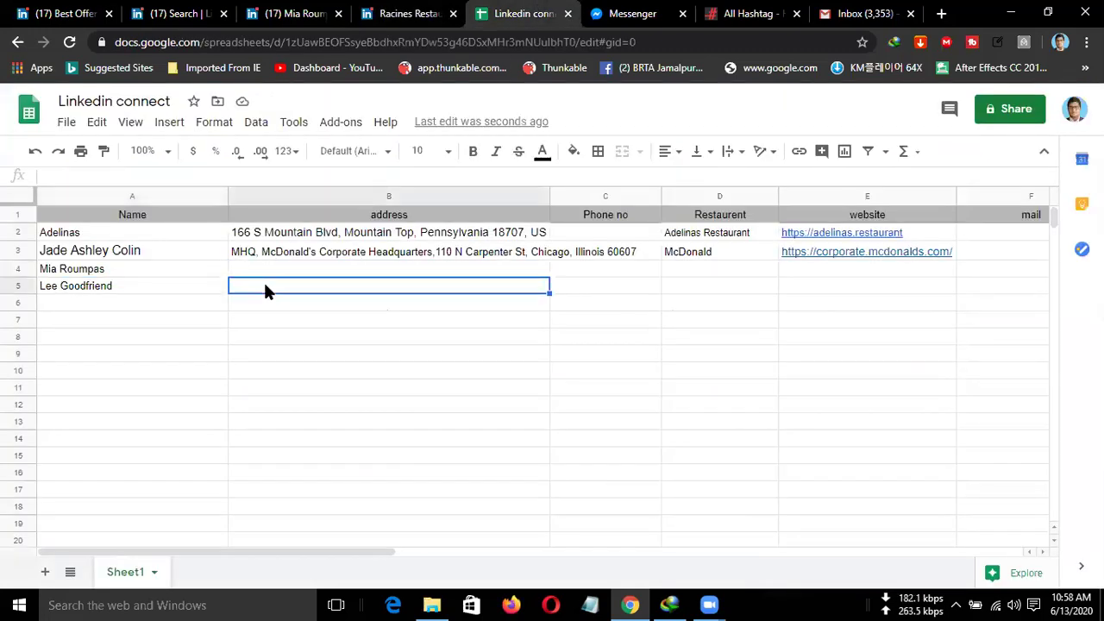
{"action": "key", "text": "ctrl+v"}
{"action": "key", "text": "ctrl+c"}
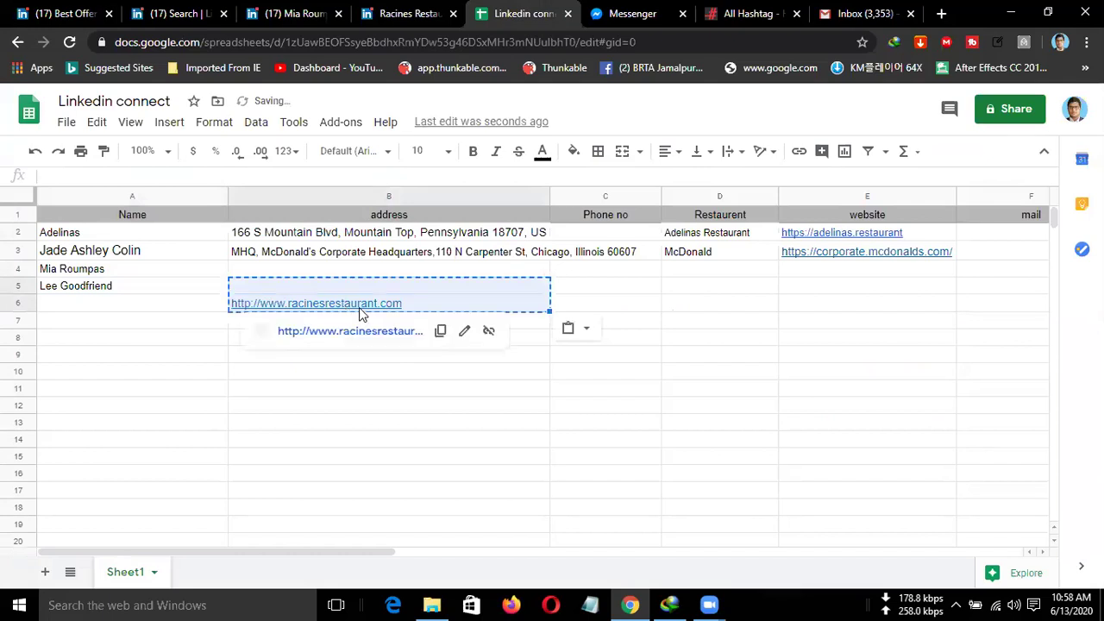
{"action": "left_click", "coordinate": [428, 303]}
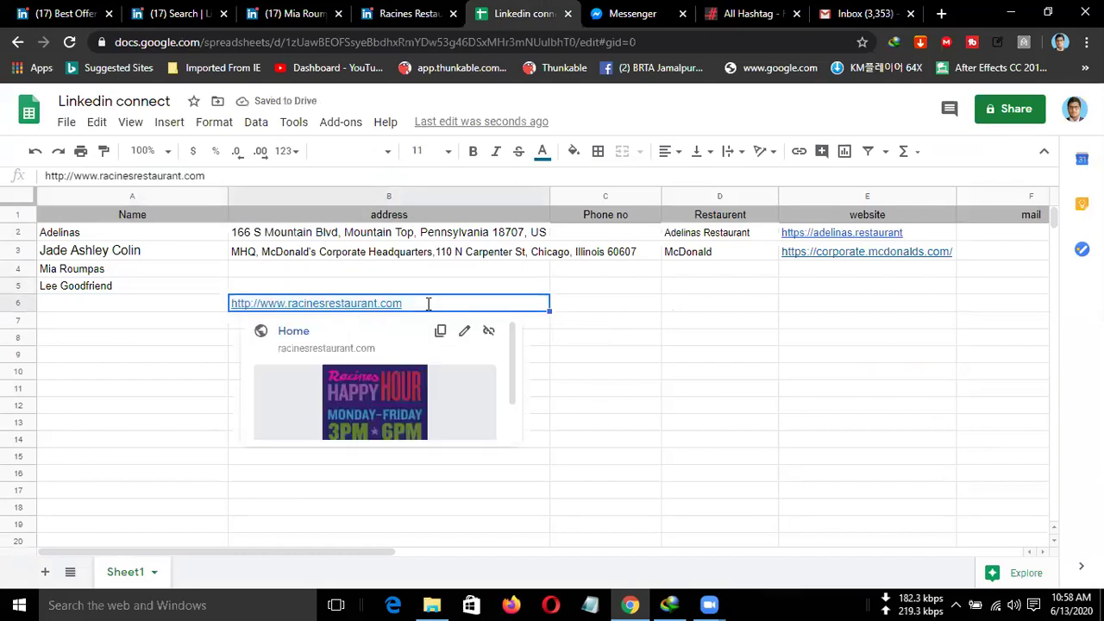
{"action": "double_click", "coordinate": [427, 304]}
{"action": "left_click_drag", "start_coordinate": [427, 303], "coordinate": [192, 301]}
{"action": "key", "text": "BackSpace"}
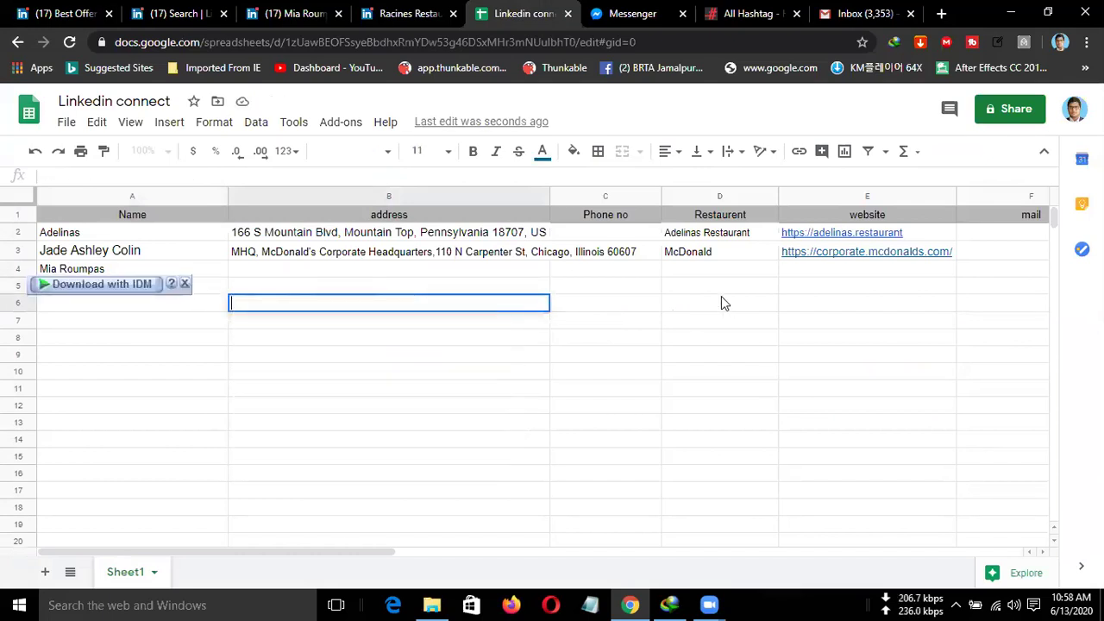
{"action": "left_click", "coordinate": [372, 287]}
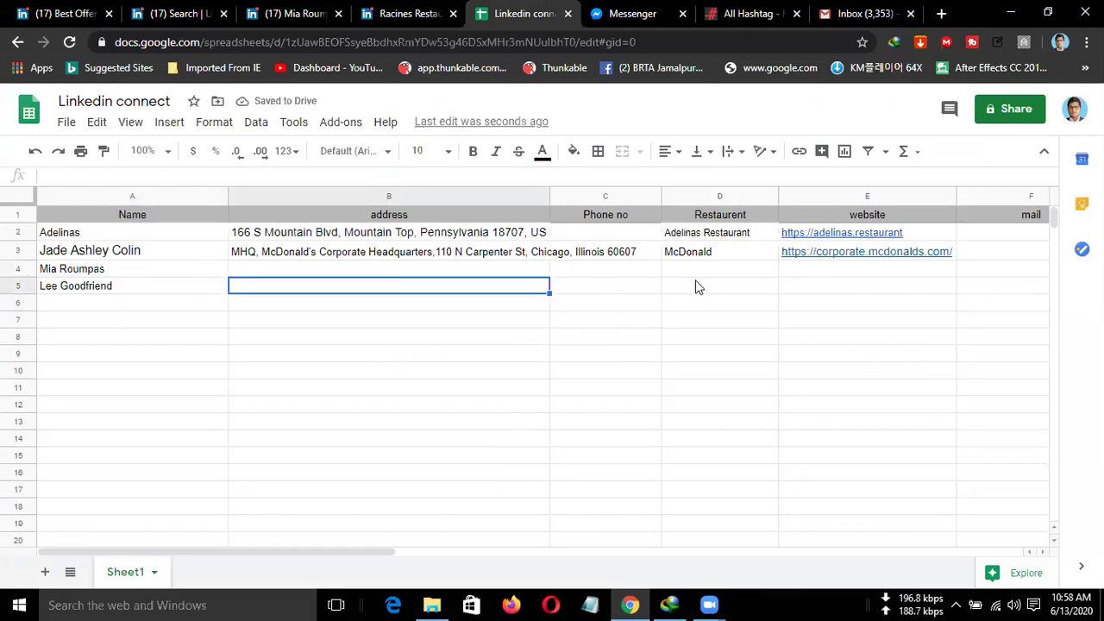
{"action": "left_click", "coordinate": [809, 294]}
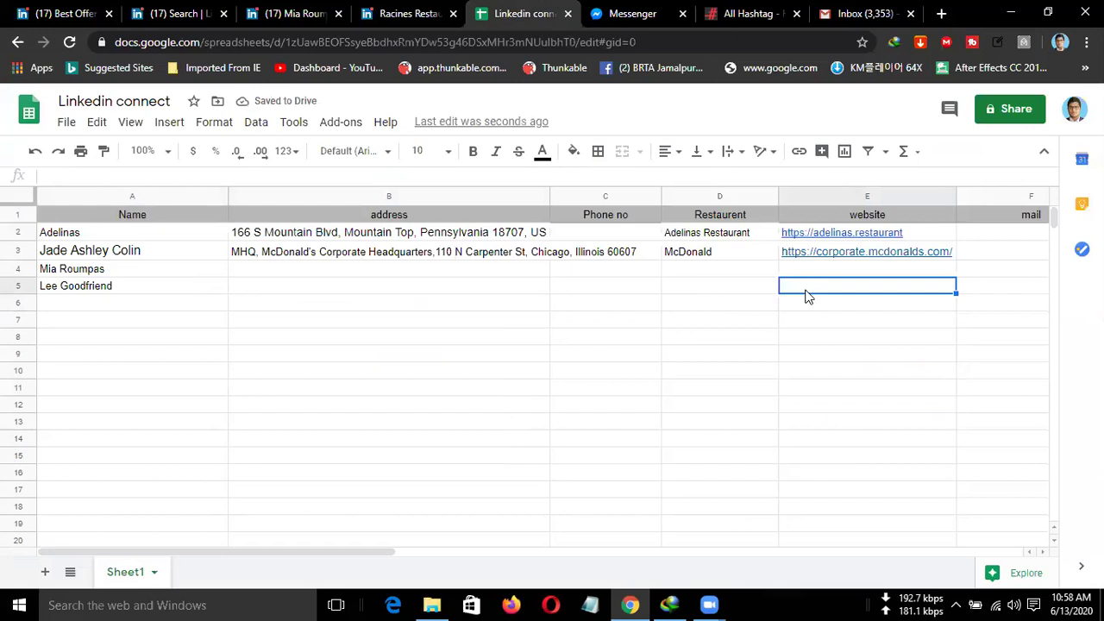
{"action": "key", "text": "ctrl+v"}
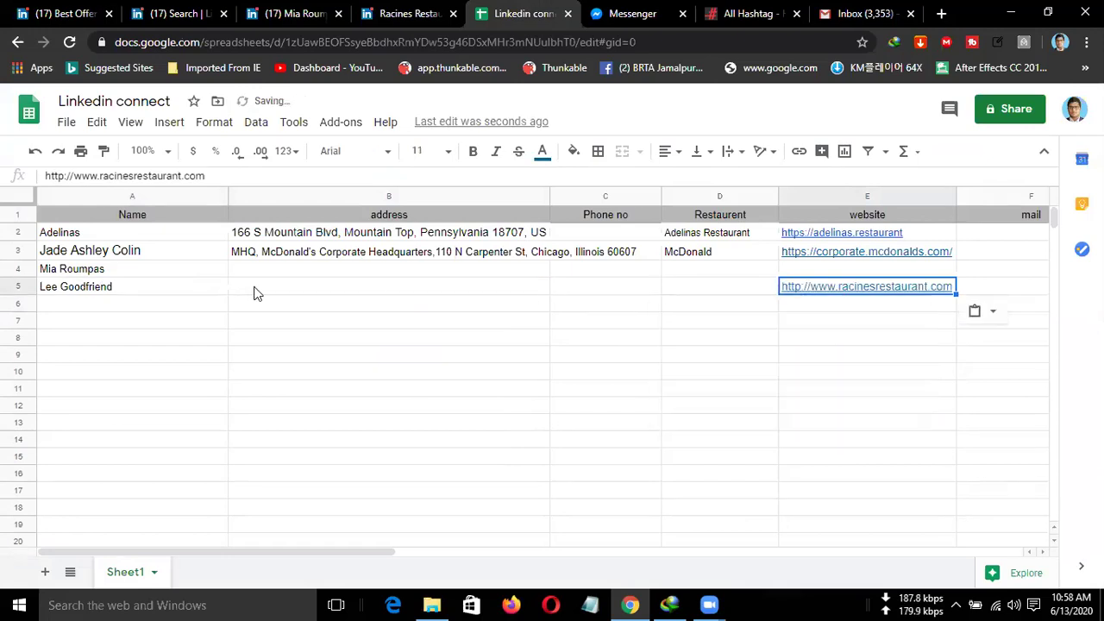
{"action": "left_click", "coordinate": [254, 291]}
{"action": "left_click", "coordinate": [394, 14]}
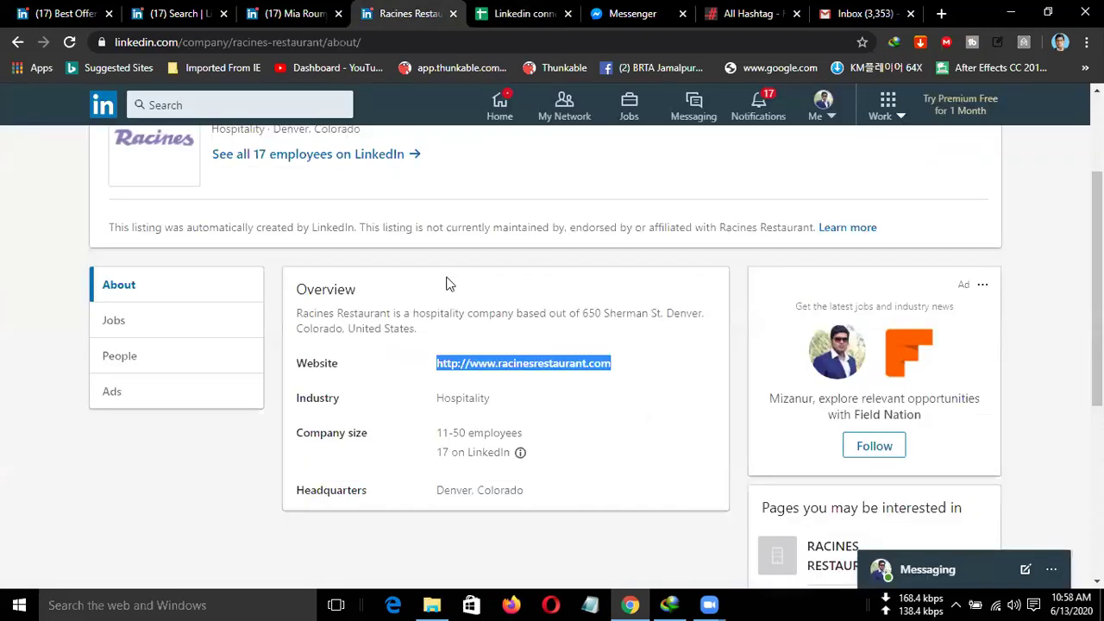
Review the Racines Restaurant About page, then check row 5 and address cell B5 in the lead sheet.
{"action": "scroll", "coordinate": [453, 337], "scroll_direction": "down", "scroll_amount": 3}
{"action": "scroll", "coordinate": [452, 336], "scroll_direction": "up", "scroll_amount": 3}
{"action": "scroll", "coordinate": [345, 358], "scroll_direction": "up", "scroll_amount": 2}
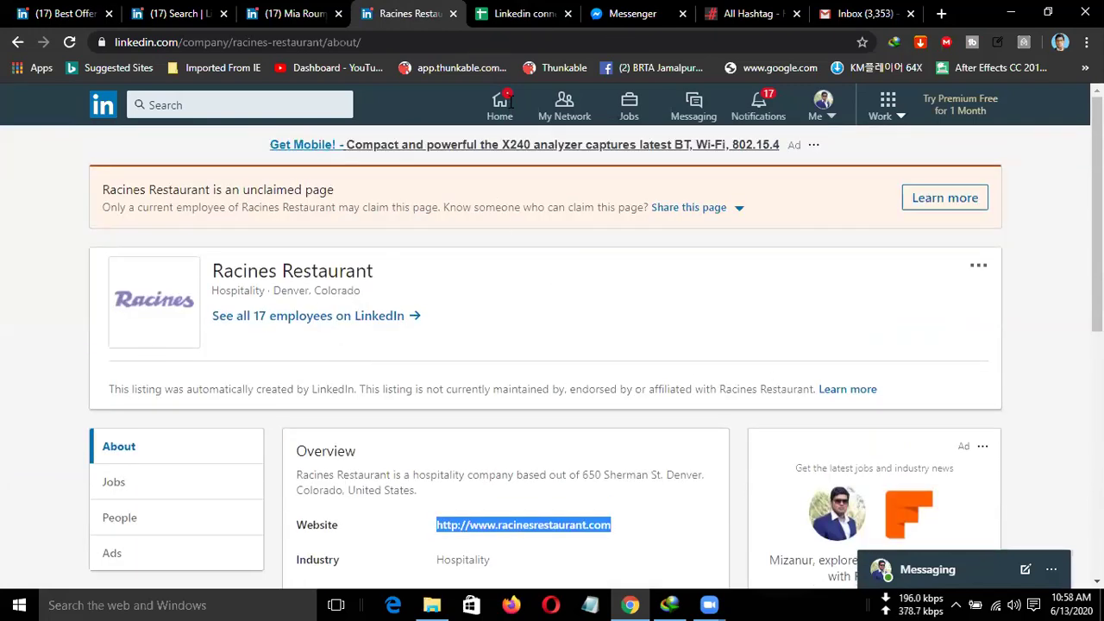
{"action": "scroll", "coordinate": [595, 104], "scroll_direction": "down", "scroll_amount": 2}
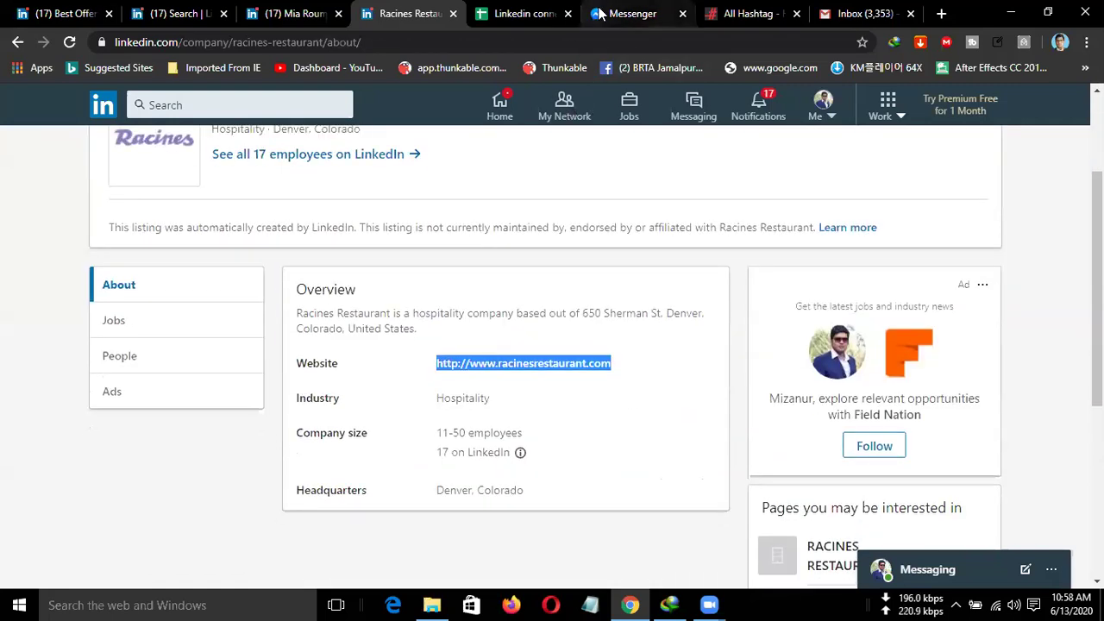
{"action": "left_click", "coordinate": [540, 14]}
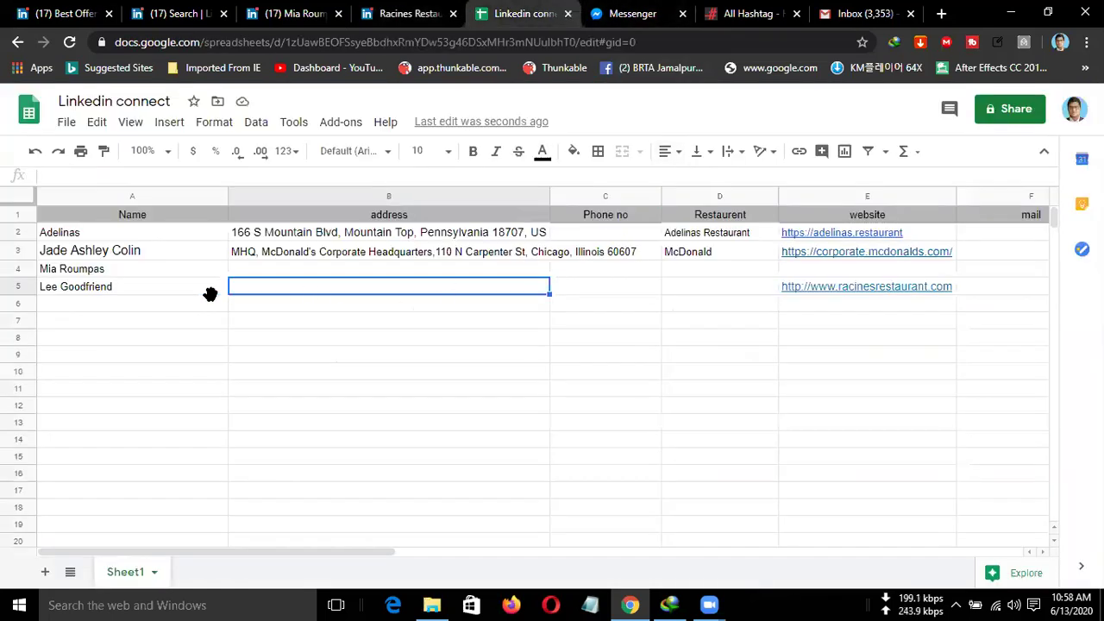
{"action": "left_click", "coordinate": [13, 286]}
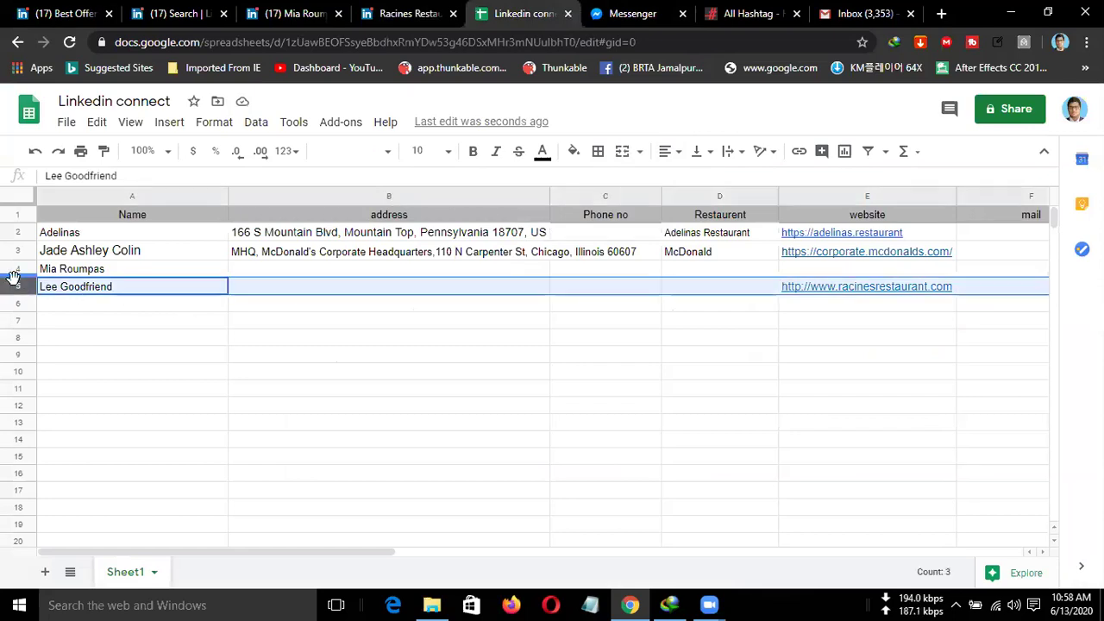
{"action": "left_click", "coordinate": [338, 289]}
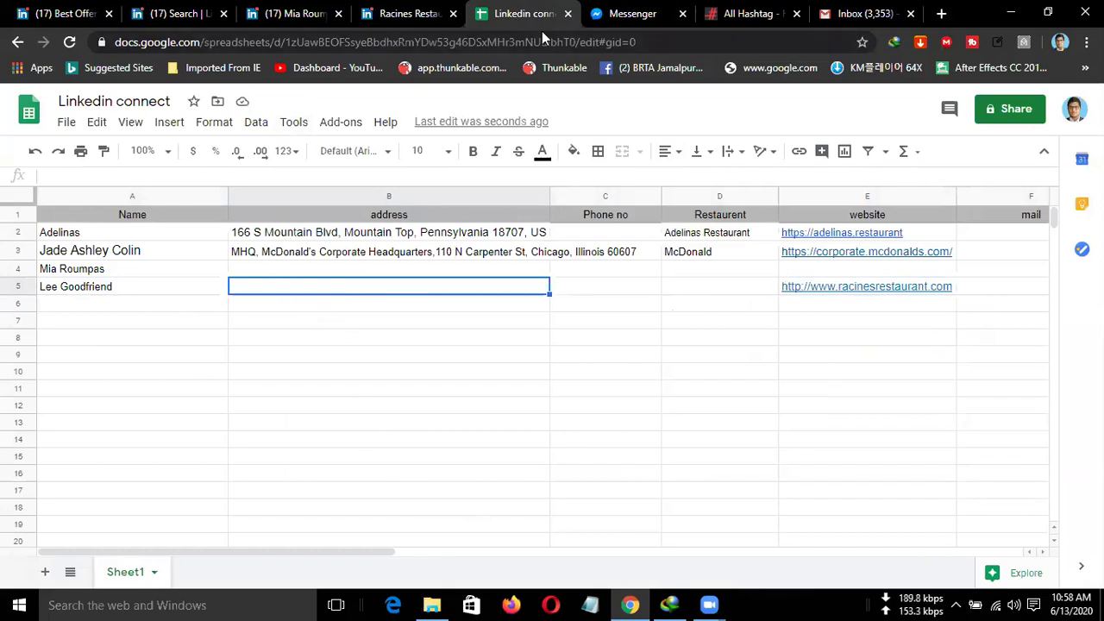
{"action": "left_click", "coordinate": [385, 19]}
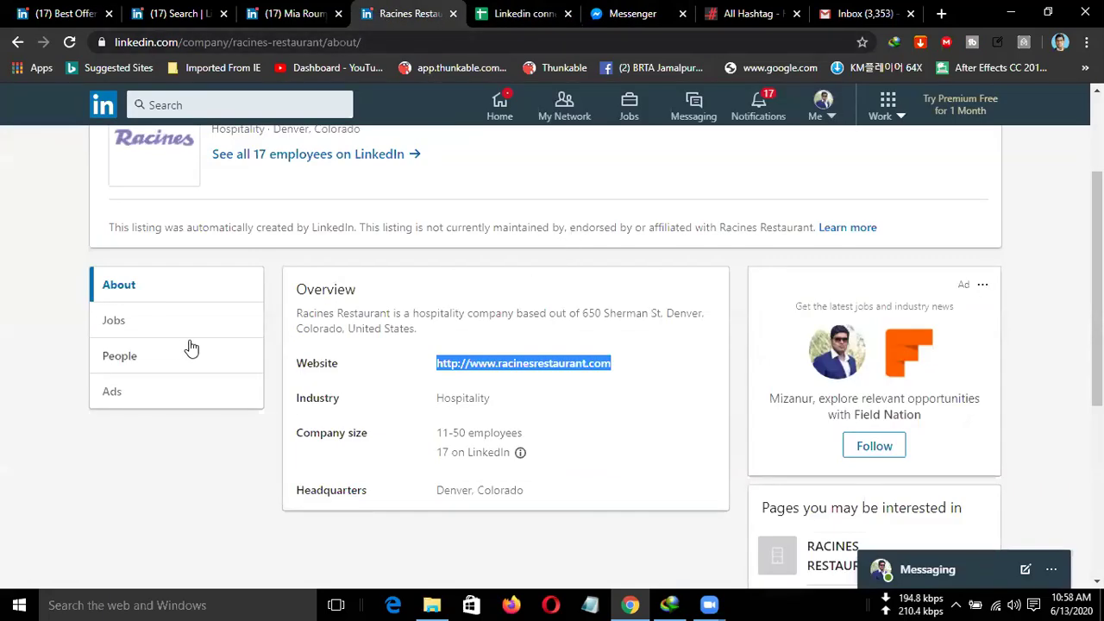
{"action": "scroll", "coordinate": [370, 350], "scroll_direction": "down", "scroll_amount": 3}
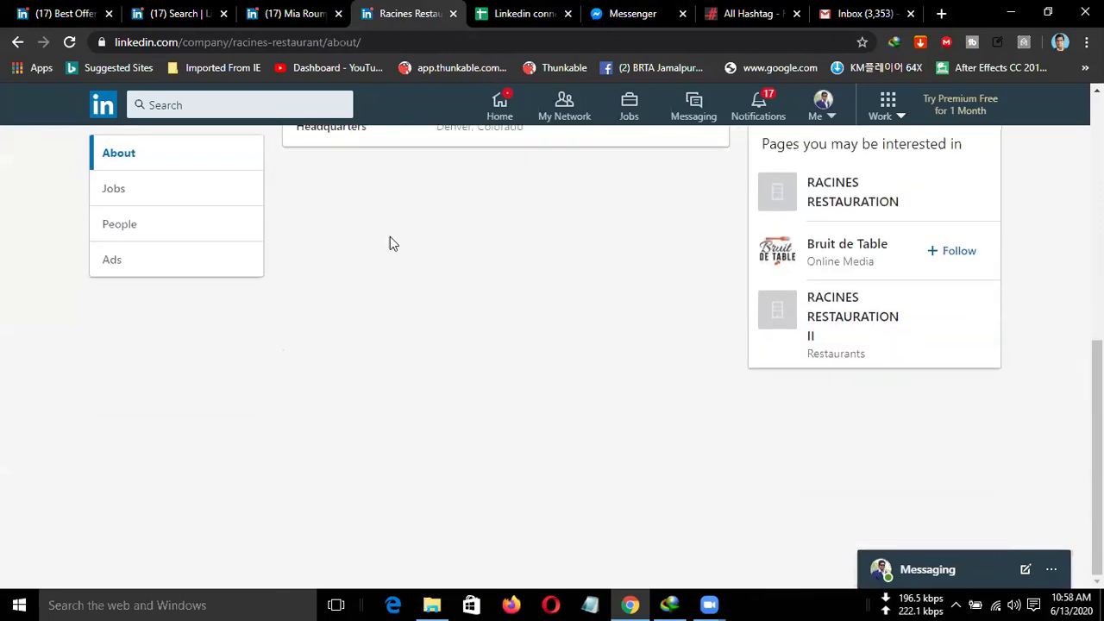
{"action": "scroll", "coordinate": [389, 349], "scroll_direction": "up", "scroll_amount": 5}
{"action": "scroll", "coordinate": [498, 367], "scroll_direction": "down", "scroll_amount": 2}
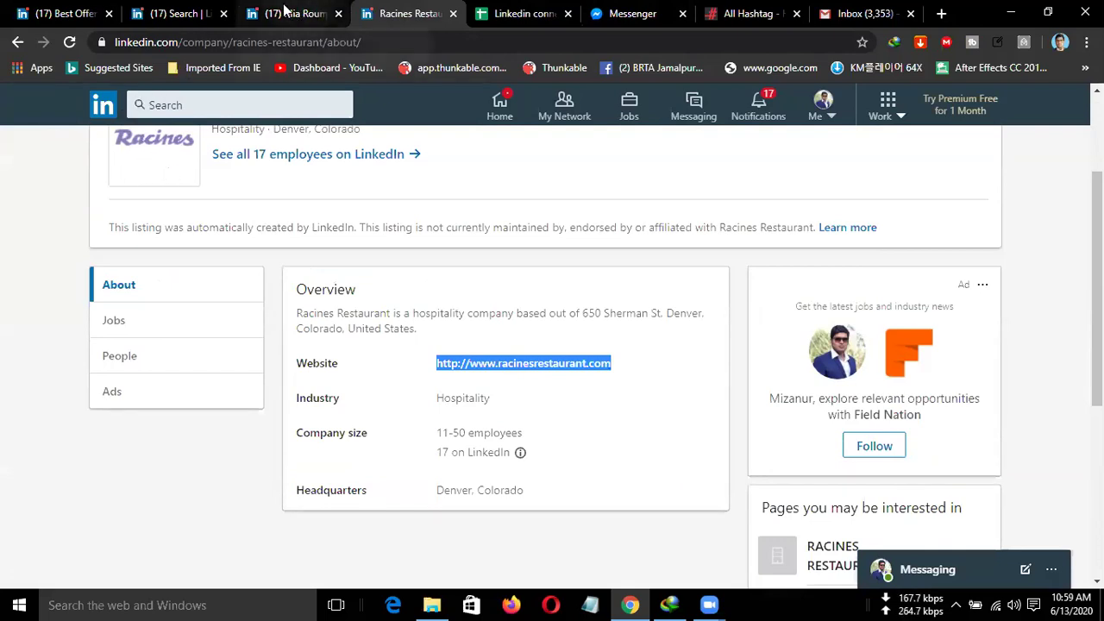
Open the Passion Restaurant owner's profile from the people search results in a new tab.
{"action": "left_click", "coordinate": [184, 13]}
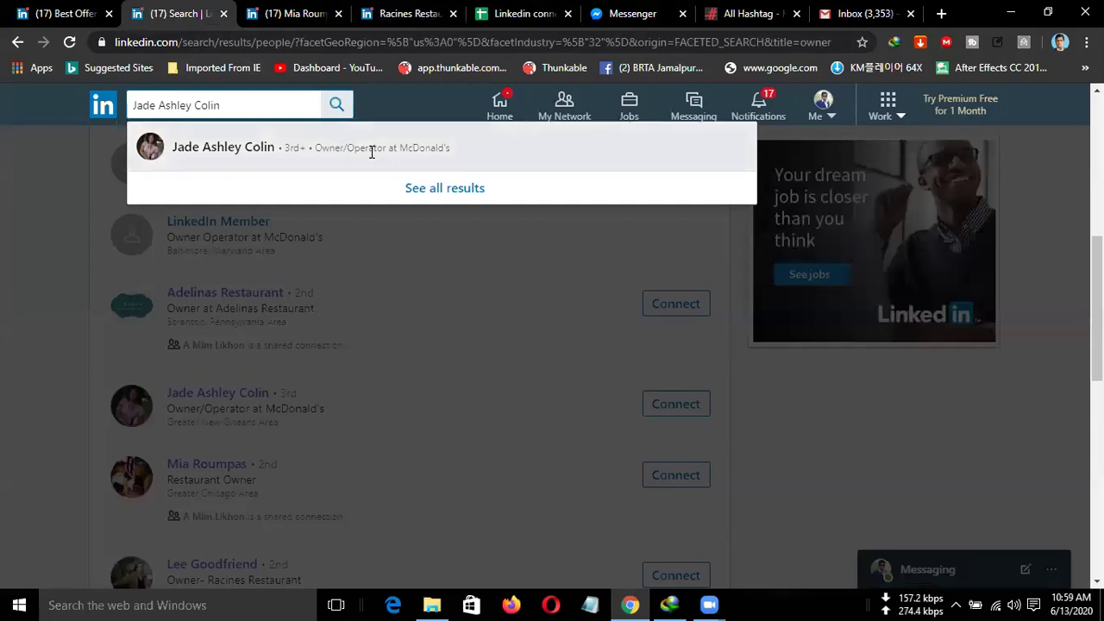
{"action": "left_click", "coordinate": [4, 306]}
{"action": "scroll", "coordinate": [263, 324], "scroll_direction": "down", "scroll_amount": 3}
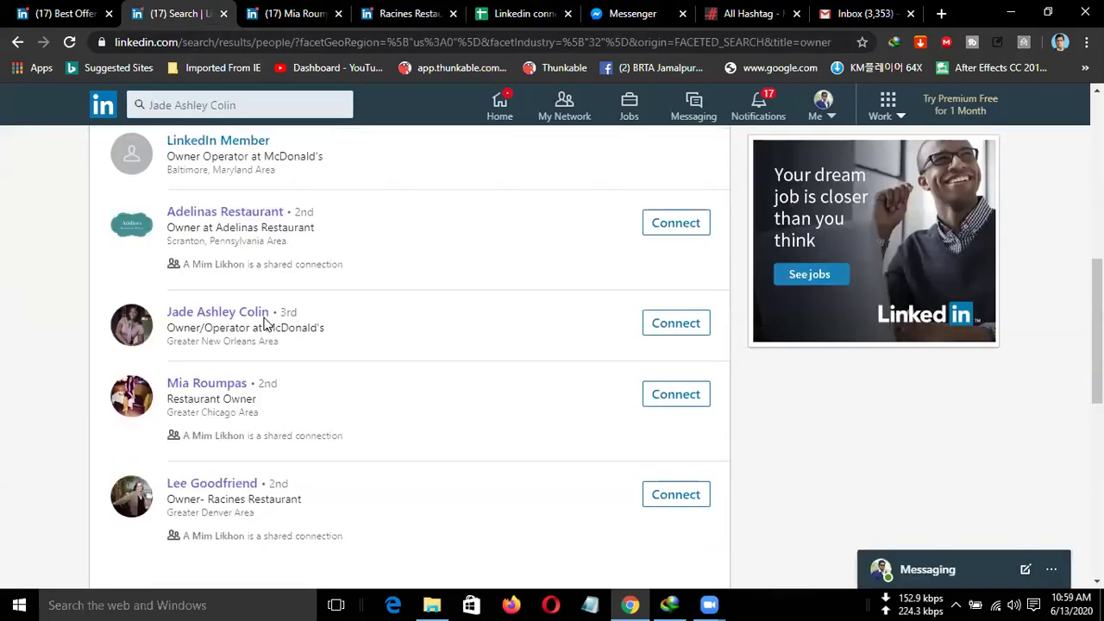
{"action": "scroll", "coordinate": [242, 371], "scroll_direction": "down", "scroll_amount": 1}
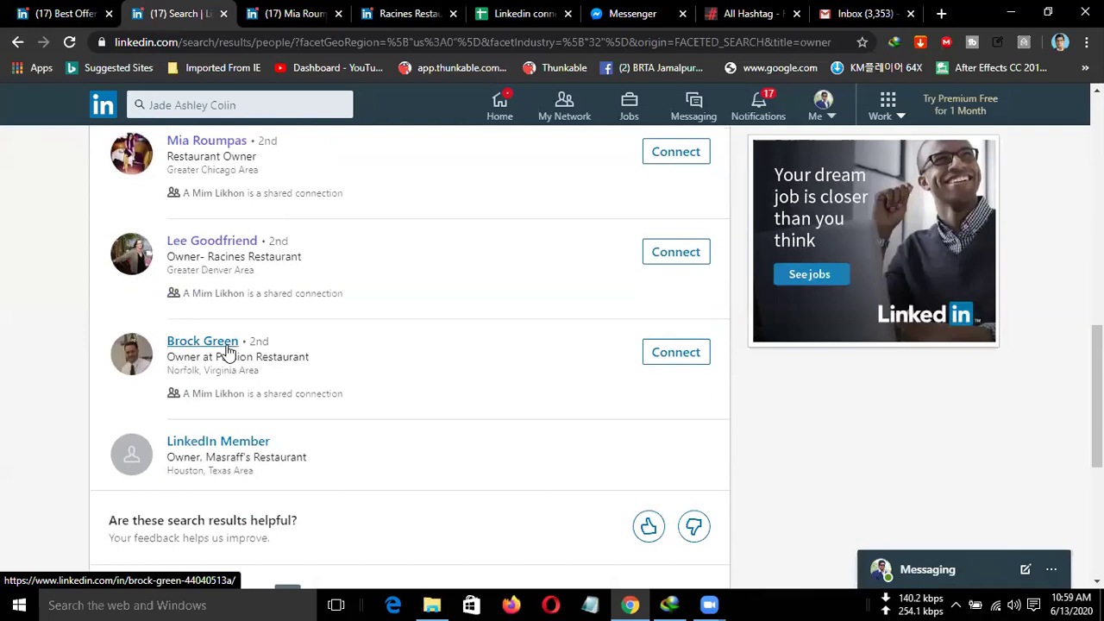
{"action": "middle_click", "coordinate": [228, 349]}
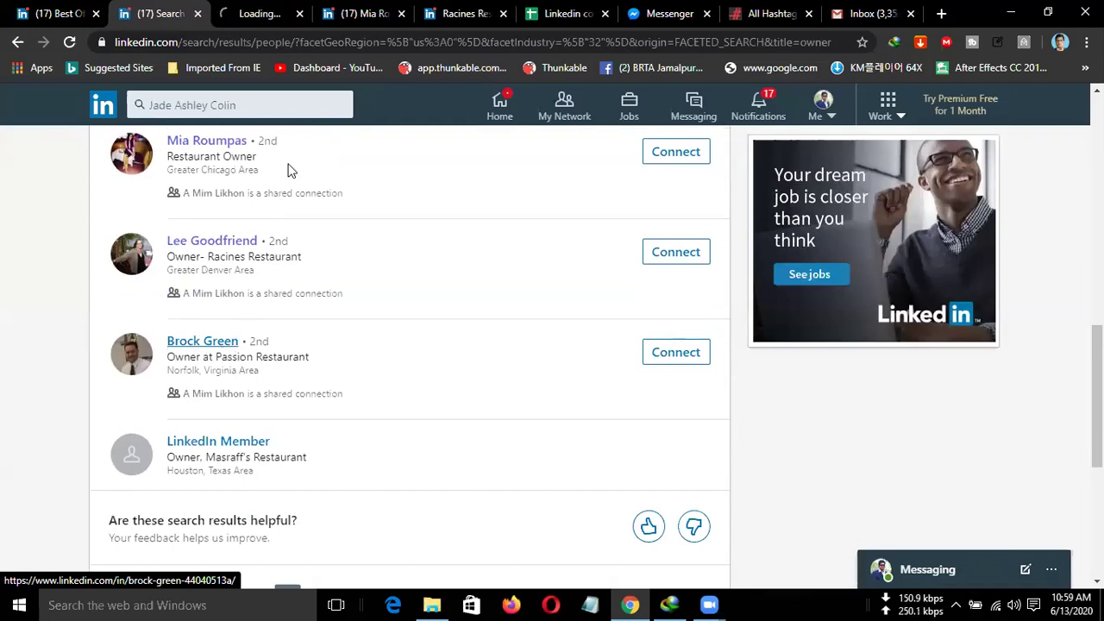
{"action": "left_click", "coordinate": [253, 21]}
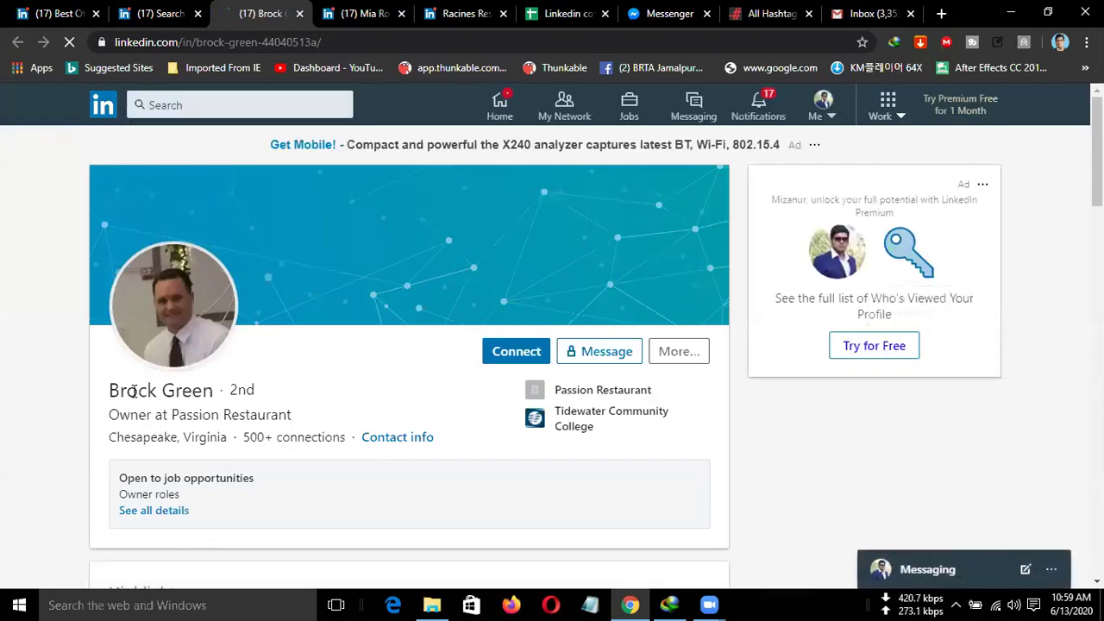
Copy the Passion Restaurant owner's name into cell A6 of the lead sheet.
{"action": "left_click_drag", "start_coordinate": [109, 389], "coordinate": [216, 392]}
{"action": "key", "text": "ctrl+c"}
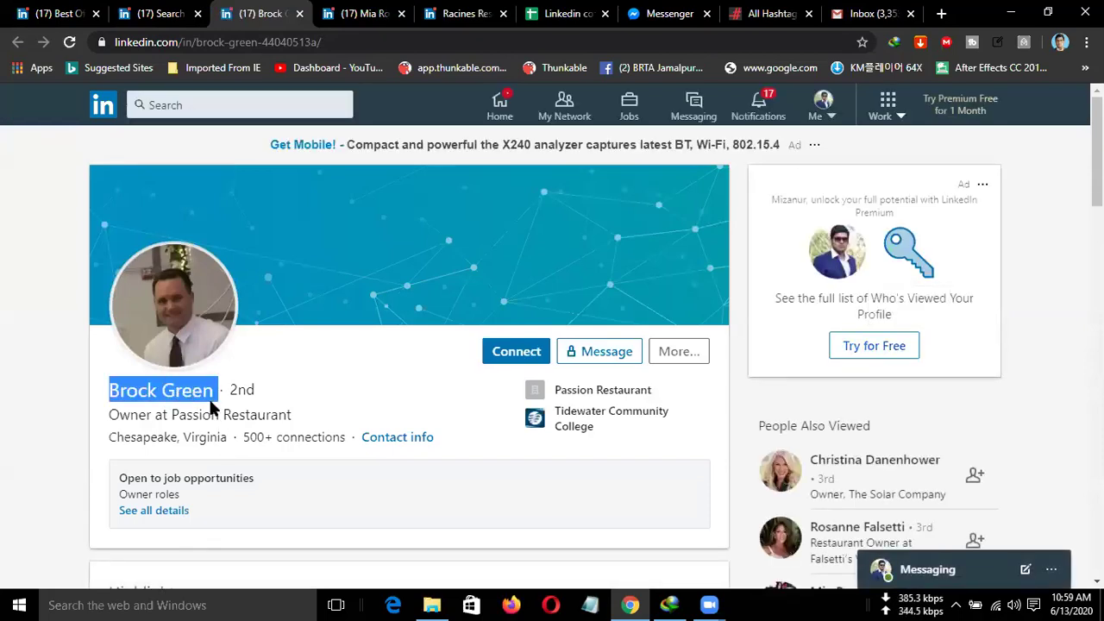
{"action": "left_click", "coordinate": [553, 16]}
{"action": "left_click", "coordinate": [74, 307]}
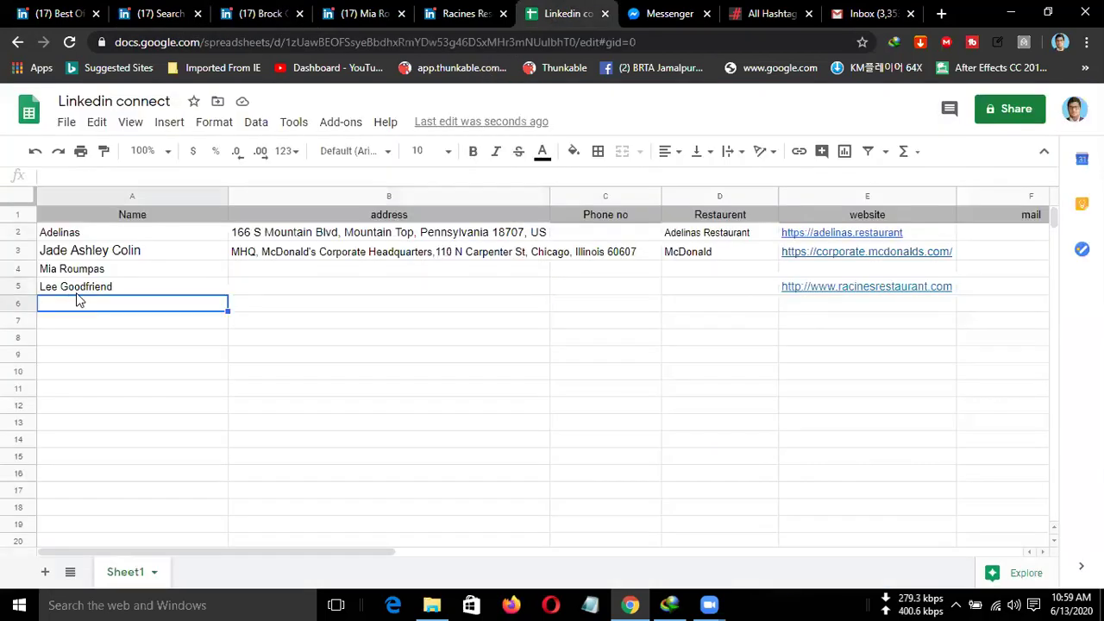
{"action": "key", "text": "ctrl+v"}
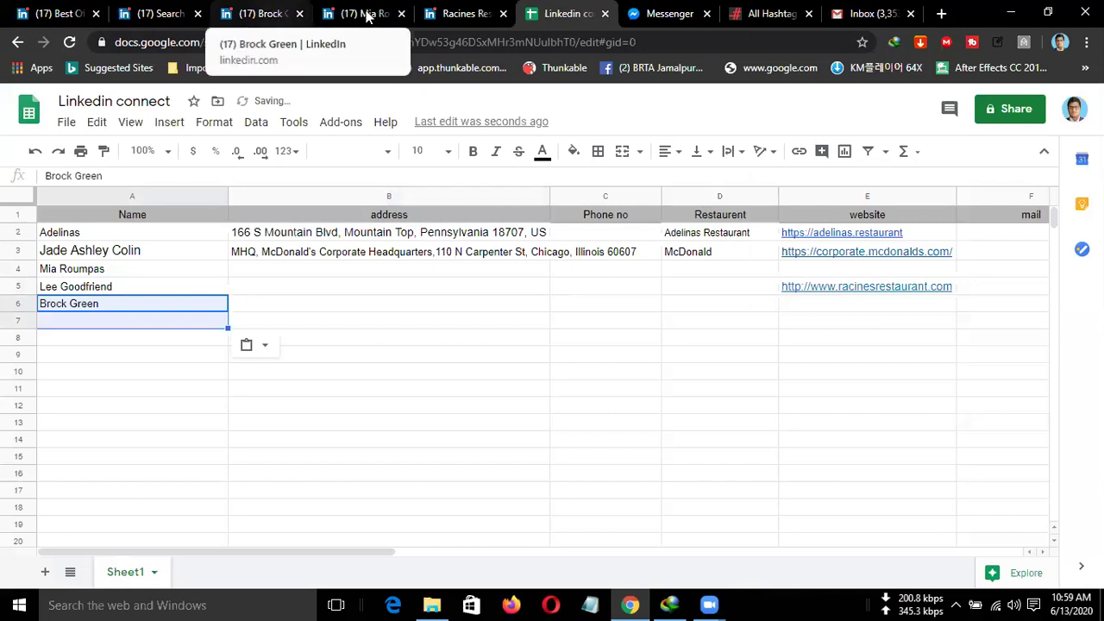
{"action": "left_click", "coordinate": [250, 7]}
{"action": "left_click_drag", "start_coordinate": [219, 415], "coordinate": [174, 416]}
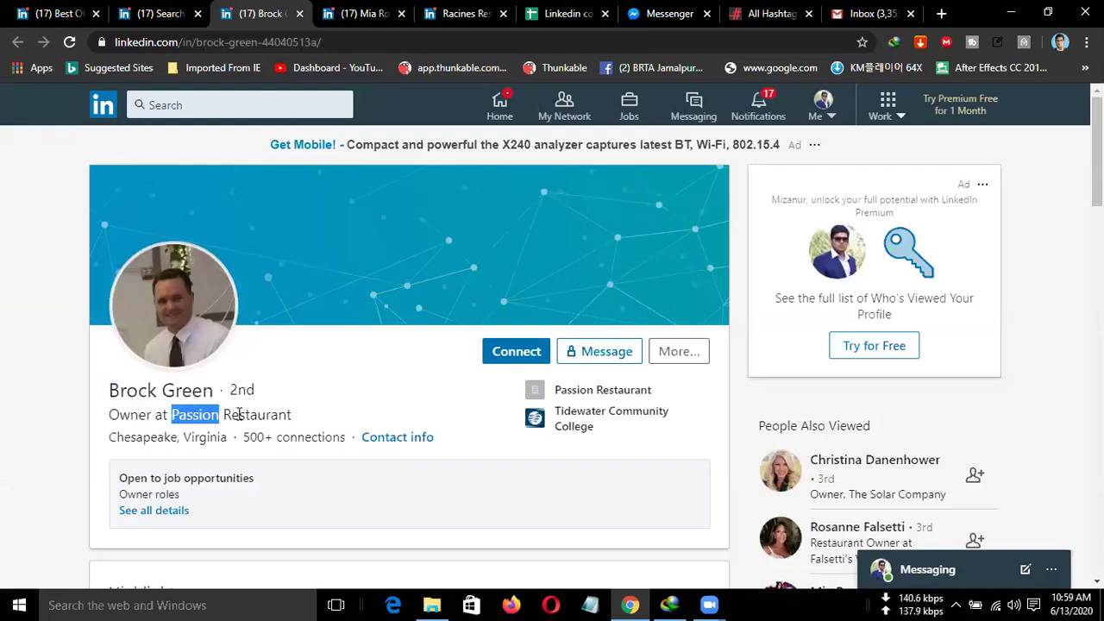
{"action": "scroll", "coordinate": [345, 409], "scroll_direction": "down", "scroll_amount": 5}
{"action": "scroll", "coordinate": [312, 394], "scroll_direction": "down", "scroll_amount": 6}
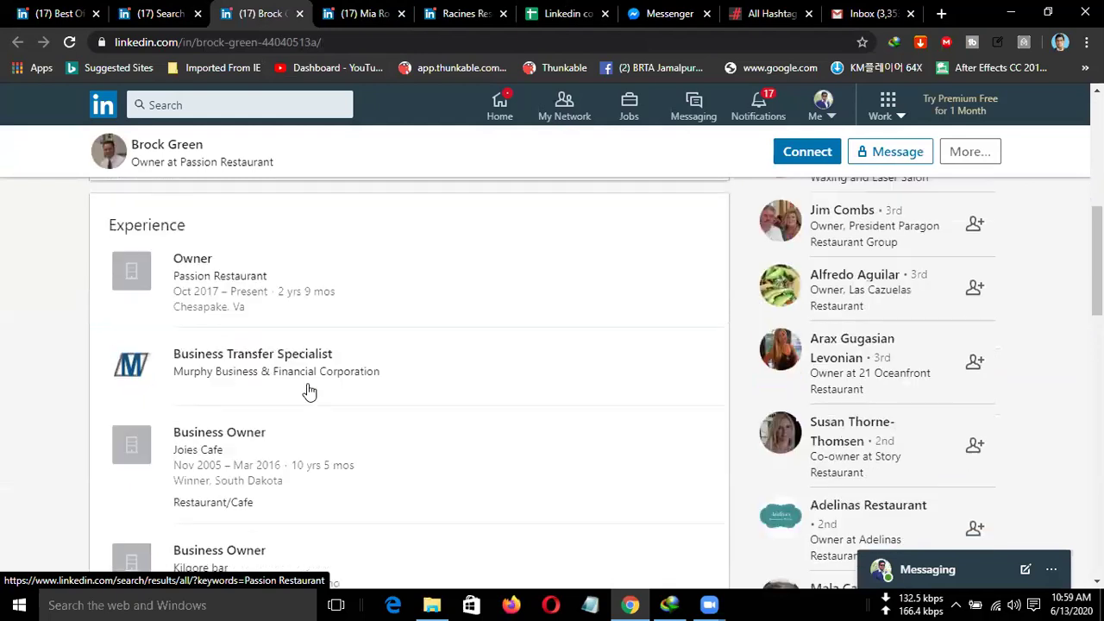
{"action": "scroll", "coordinate": [311, 390], "scroll_direction": "down", "scroll_amount": 5}
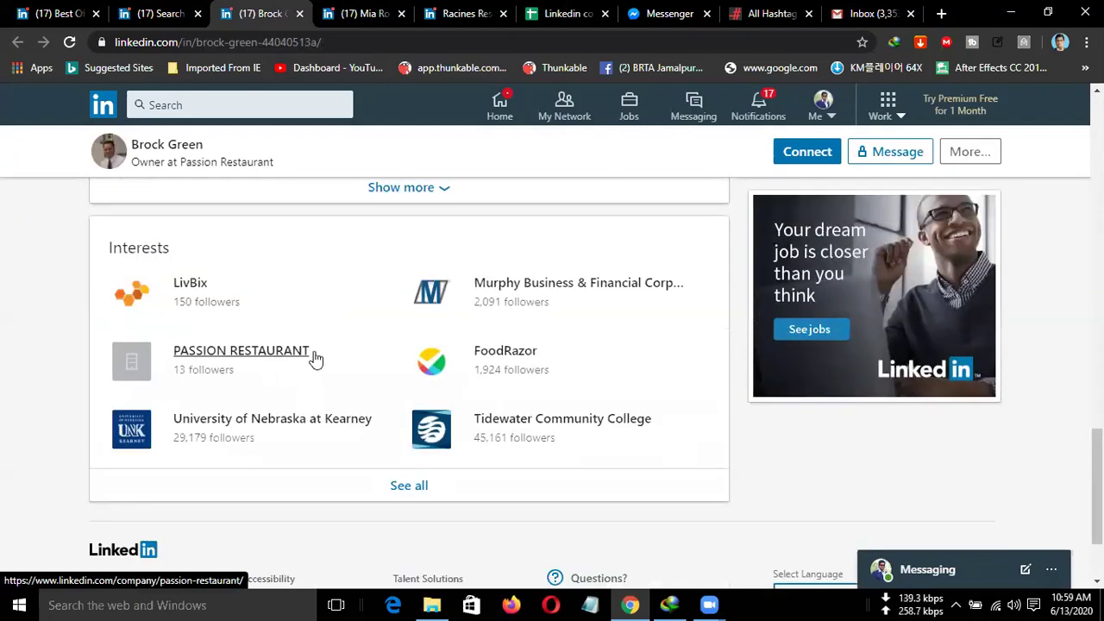
{"action": "scroll", "coordinate": [321, 360], "scroll_direction": "up", "scroll_amount": 10}
{"action": "scroll", "coordinate": [293, 336], "scroll_direction": "up", "scroll_amount": 5}
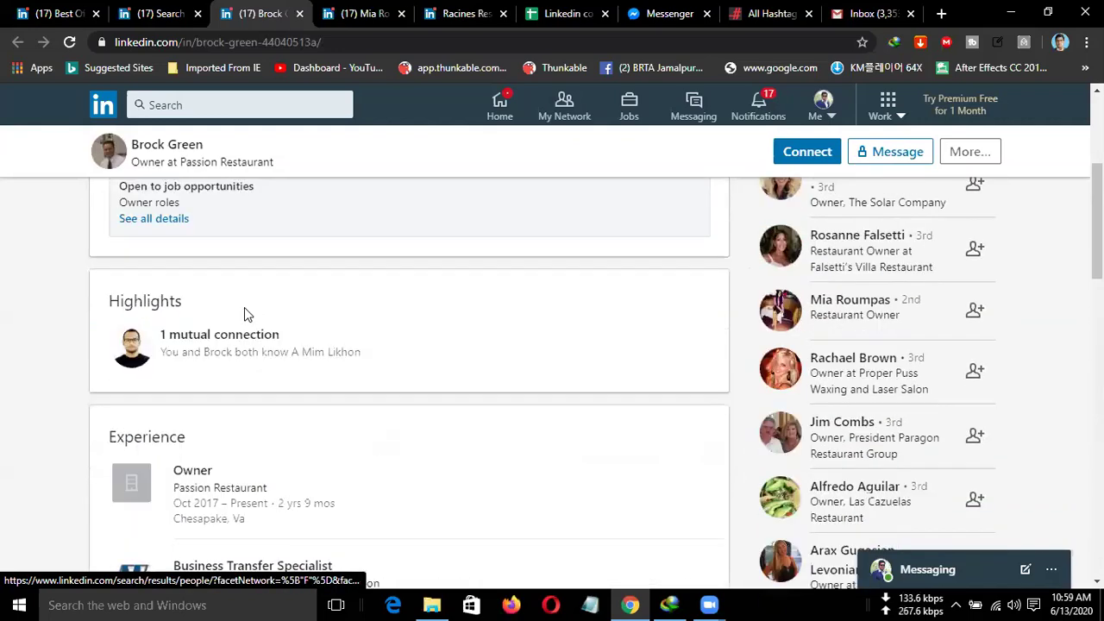
{"action": "double_click", "coordinate": [195, 415]}
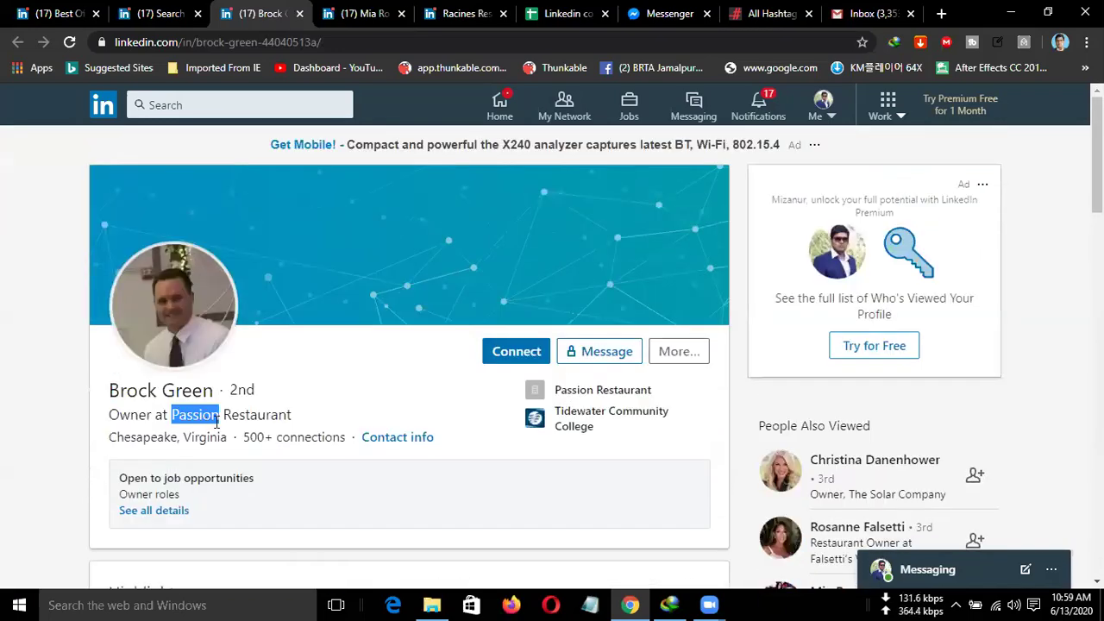
{"action": "scroll", "coordinate": [237, 422], "scroll_direction": "down", "scroll_amount": 8}
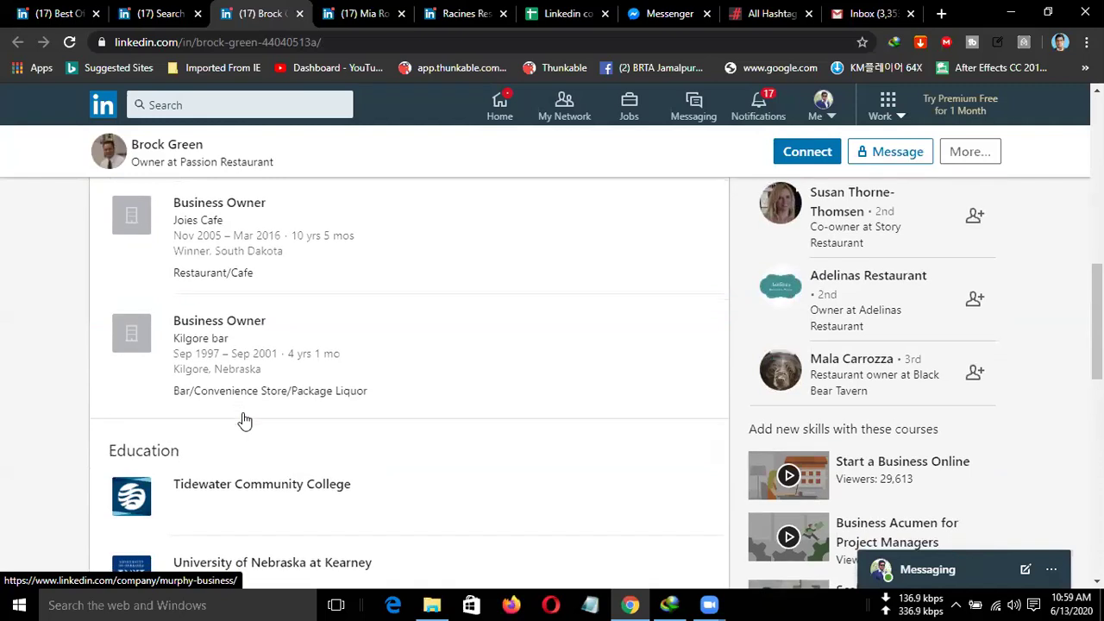
{"action": "scroll", "coordinate": [242, 412], "scroll_direction": "down", "scroll_amount": 5}
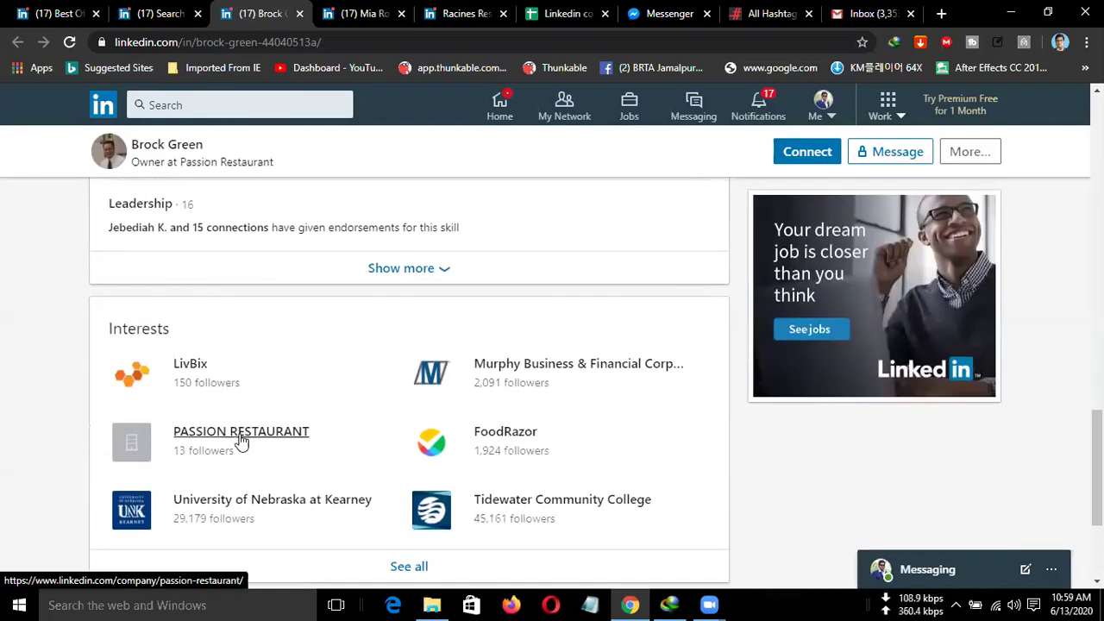
{"action": "left_click", "coordinate": [241, 440]}
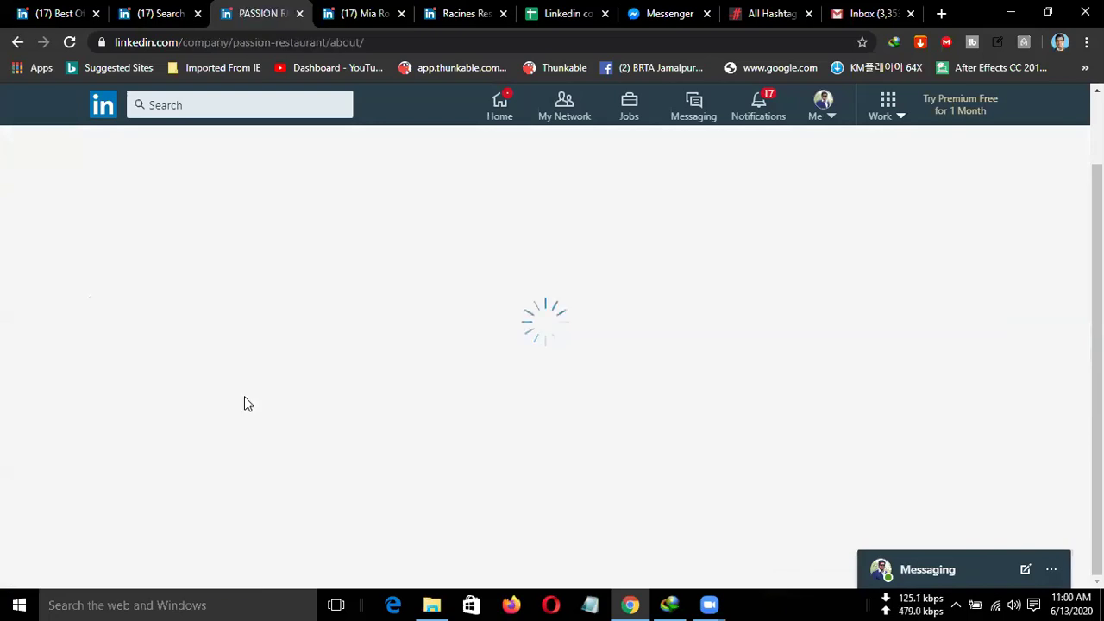
{"action": "scroll", "coordinate": [382, 411], "scroll_direction": "down", "scroll_amount": 3}
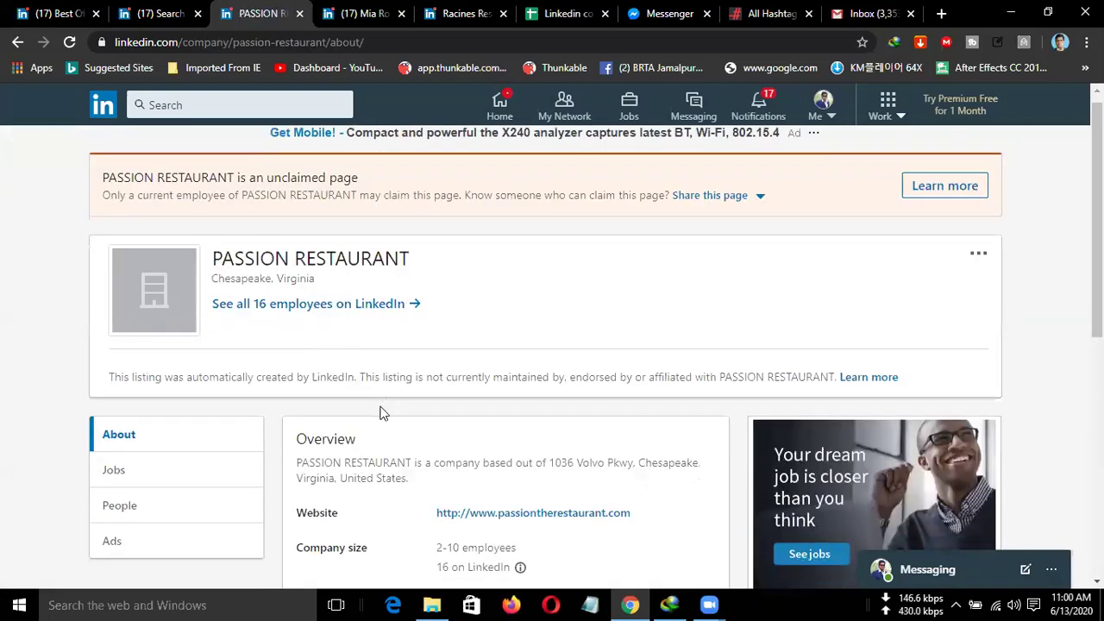
{"action": "scroll", "coordinate": [328, 284], "scroll_direction": "up", "scroll_amount": 2}
{"action": "scroll", "coordinate": [474, 422], "scroll_direction": "down", "scroll_amount": 1}
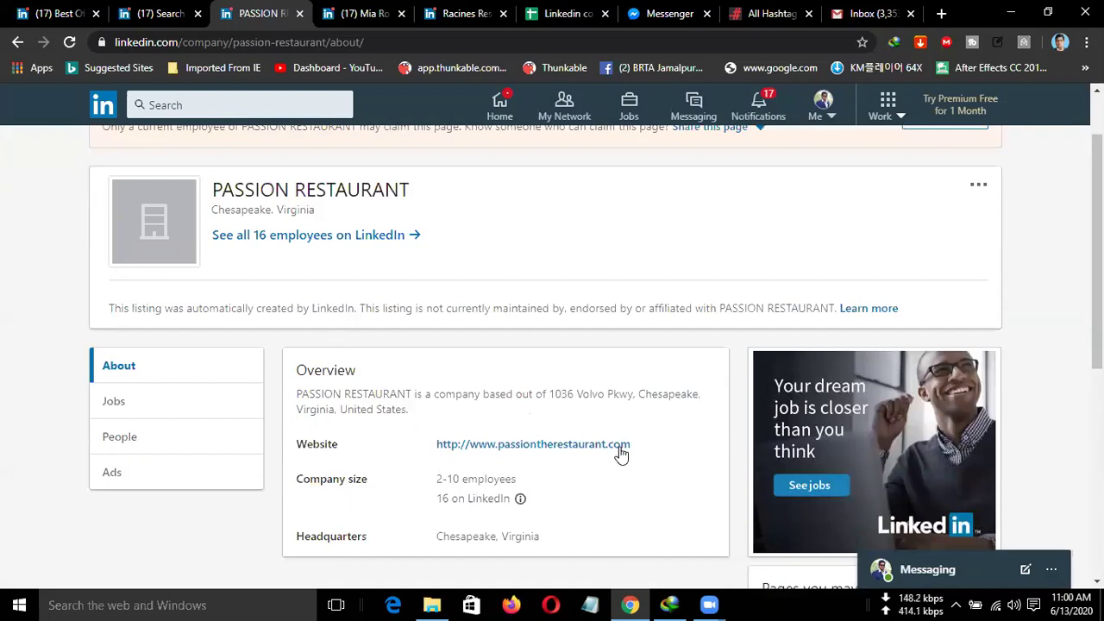
{"action": "left_click_drag", "start_coordinate": [637, 448], "coordinate": [443, 445]}
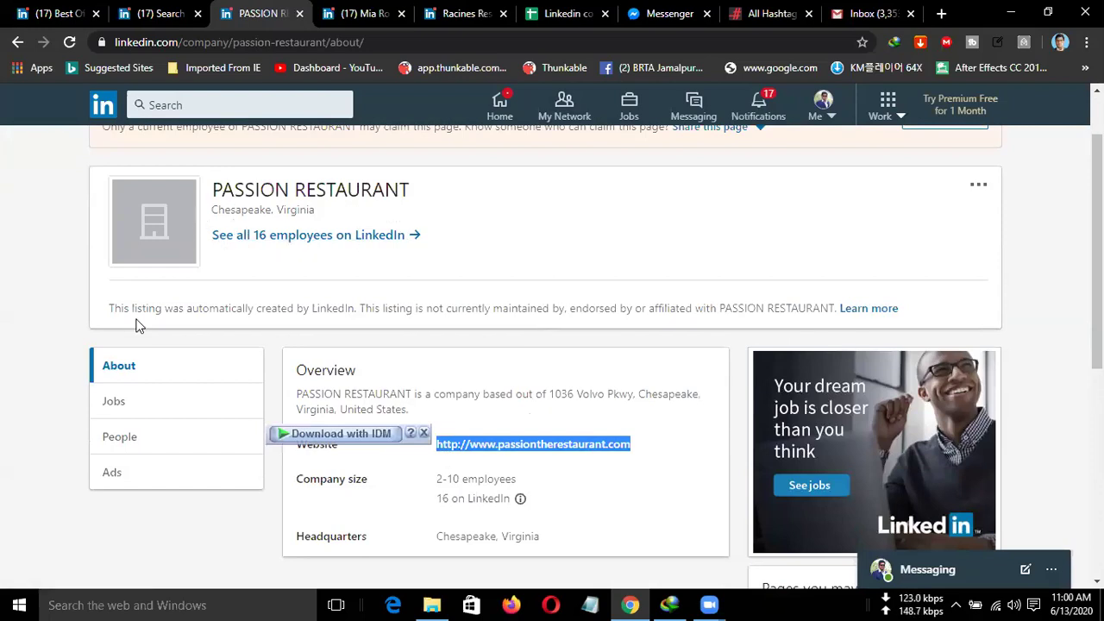
{"action": "scroll", "coordinate": [278, 301], "scroll_direction": "up", "scroll_amount": 1}
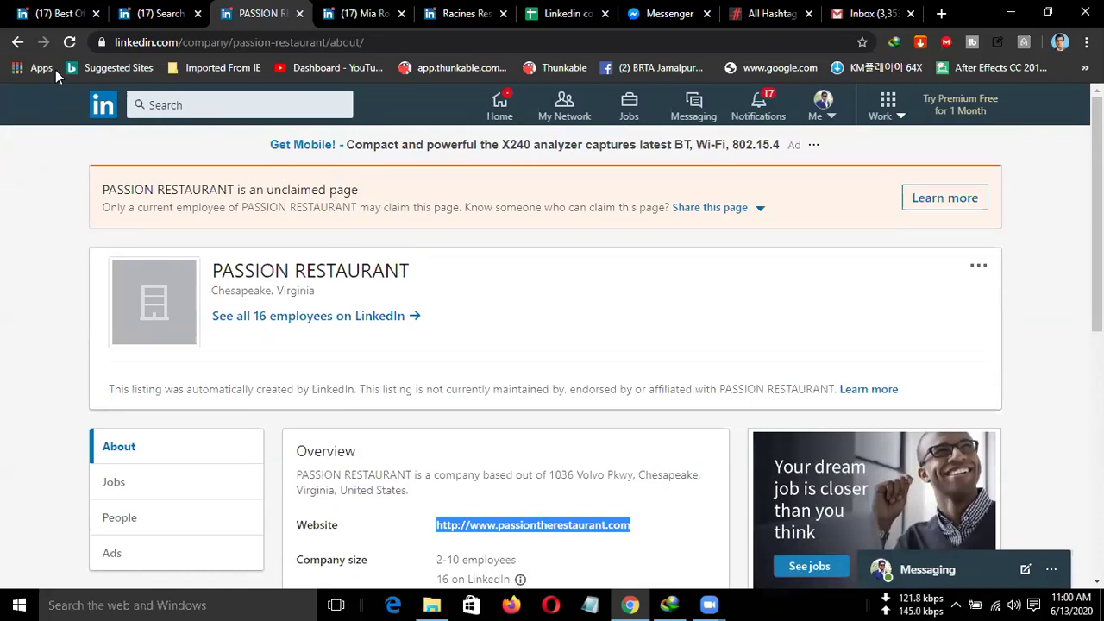
{"action": "left_click", "coordinate": [22, 44]}
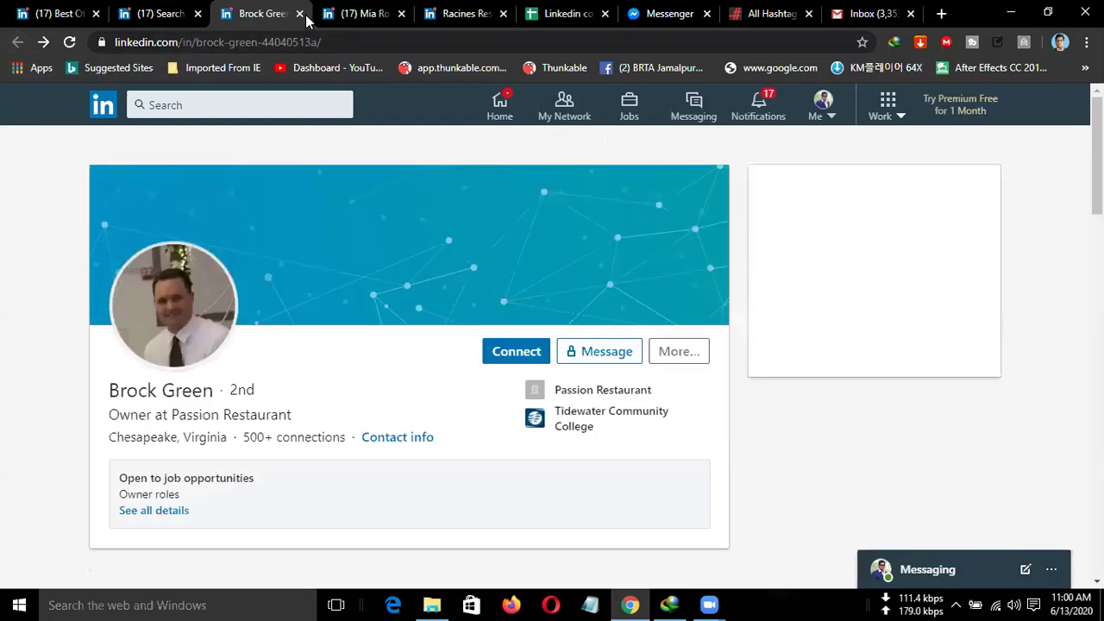
Close the owner's profile tab and move to page 2 of the restaurant-owner search results.
{"action": "key", "text": "ctrl+w"}
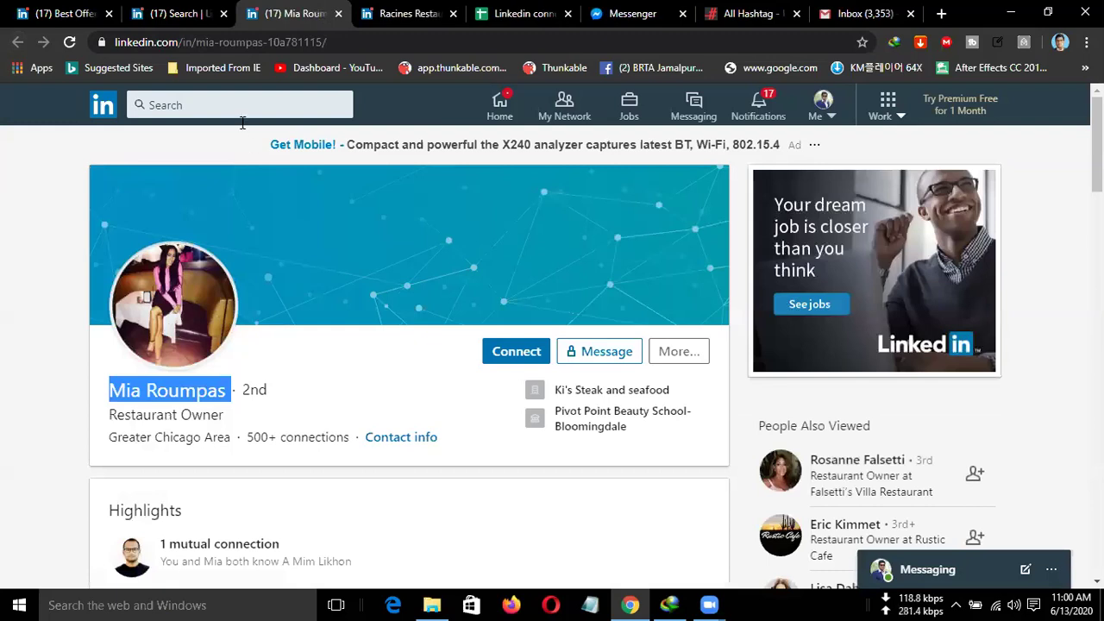
{"action": "left_click", "coordinate": [181, 13]}
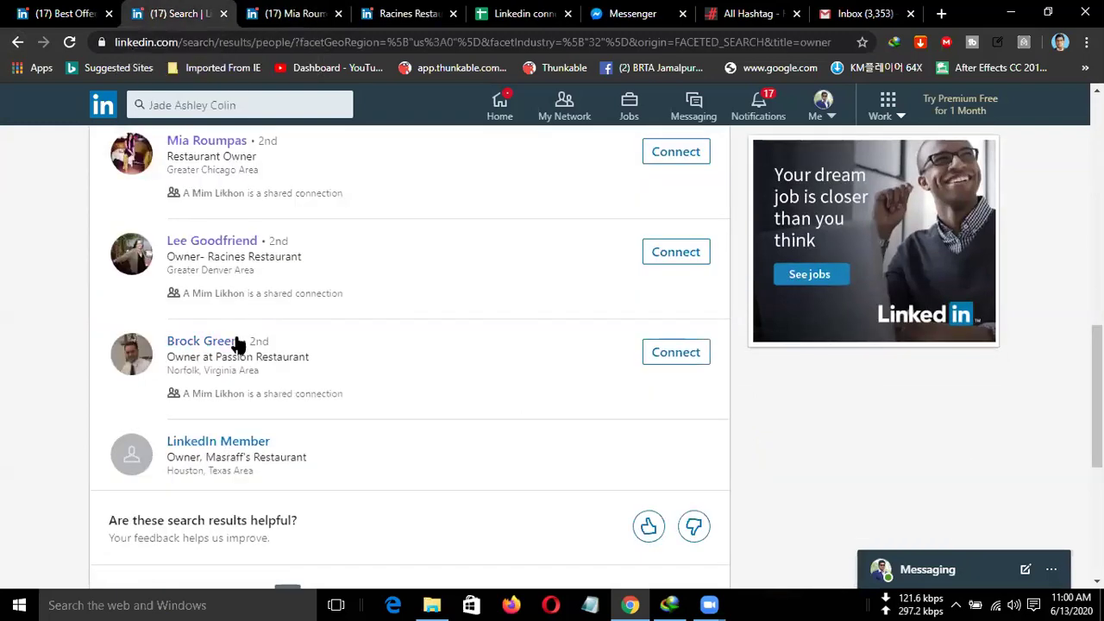
{"action": "scroll", "coordinate": [250, 380], "scroll_direction": "down", "scroll_amount": 1}
{"action": "scroll", "coordinate": [241, 394], "scroll_direction": "down", "scroll_amount": 1}
{"action": "left_click", "coordinate": [317, 438]}
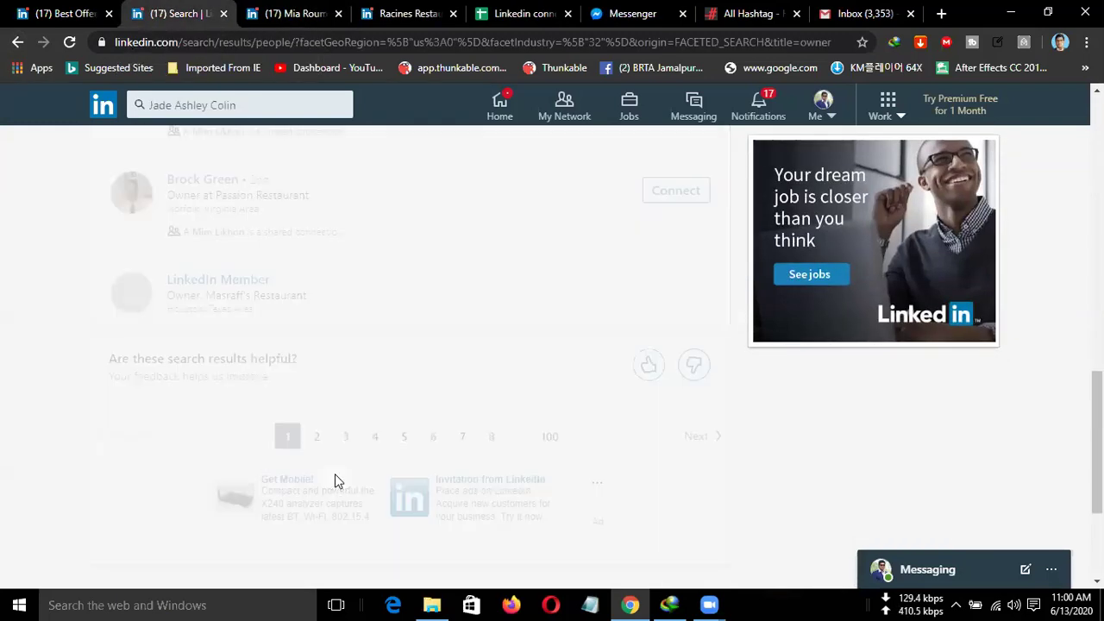
{"action": "scroll", "coordinate": [333, 443], "scroll_direction": "down", "scroll_amount": 2}
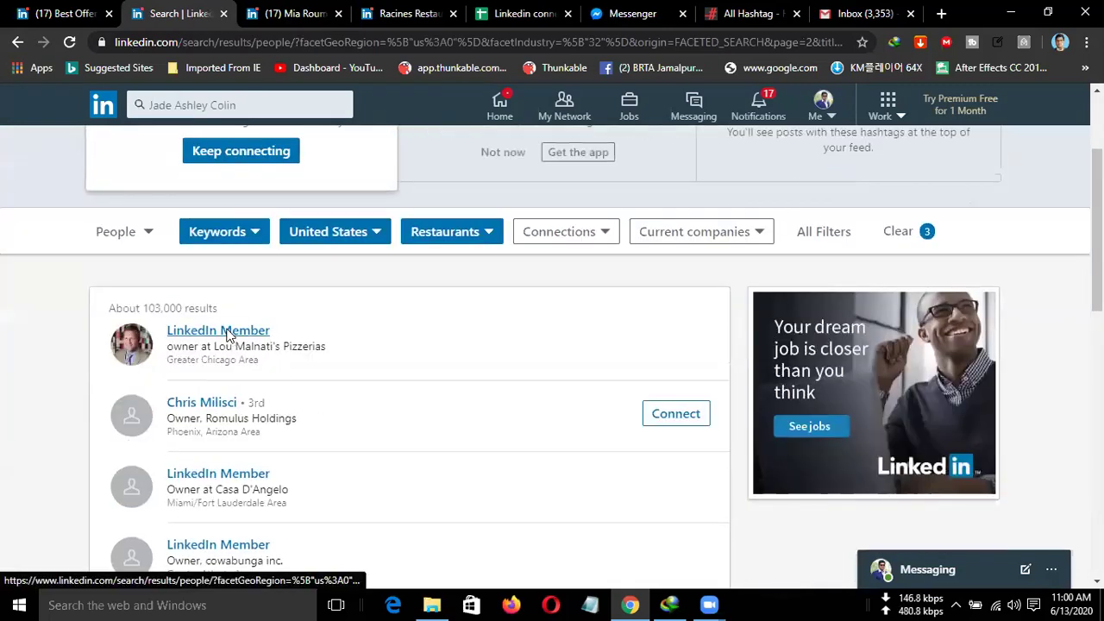
{"action": "left_click", "coordinate": [227, 330], "text": "ctrl"}
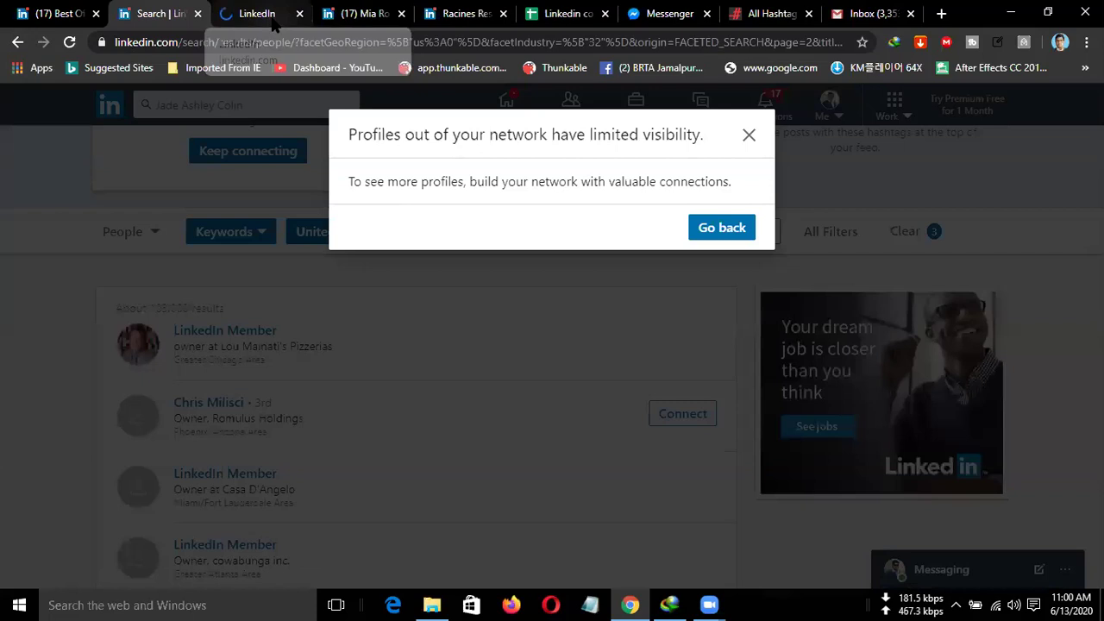
{"action": "left_click", "coordinate": [273, 17]}
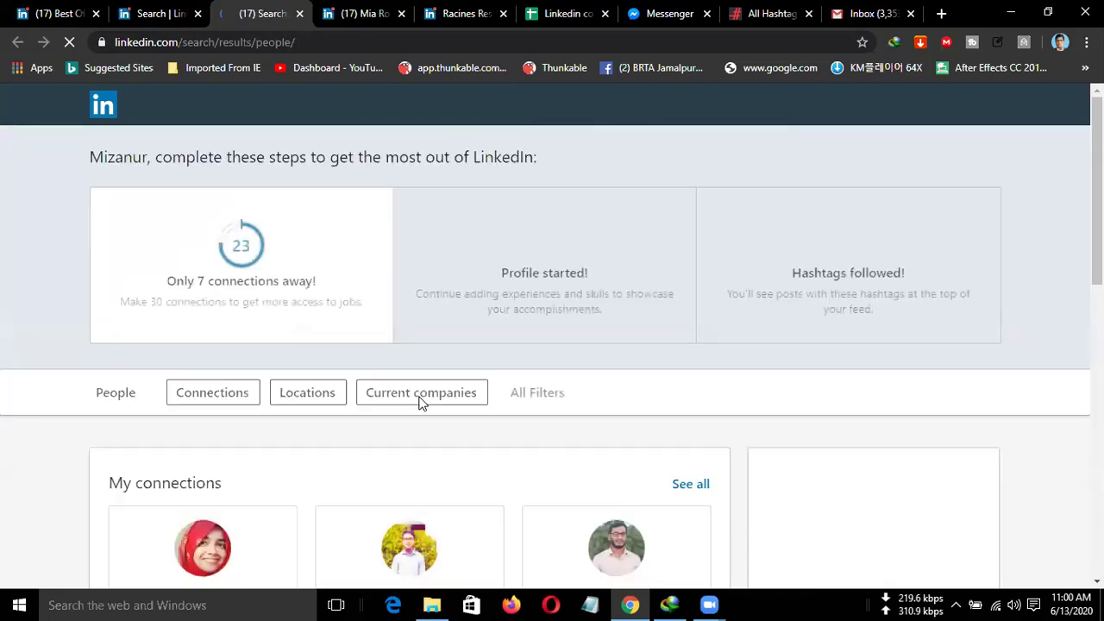
{"action": "scroll", "coordinate": [420, 404], "scroll_direction": "down", "scroll_amount": 2}
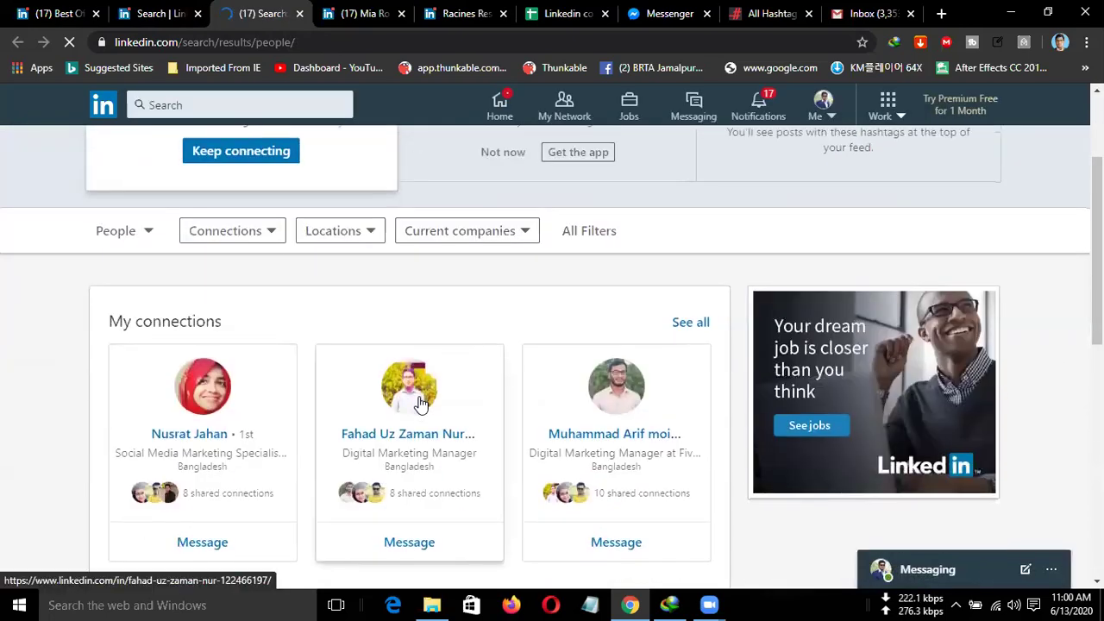
{"action": "scroll", "coordinate": [420, 403], "scroll_direction": "up", "scroll_amount": 2}
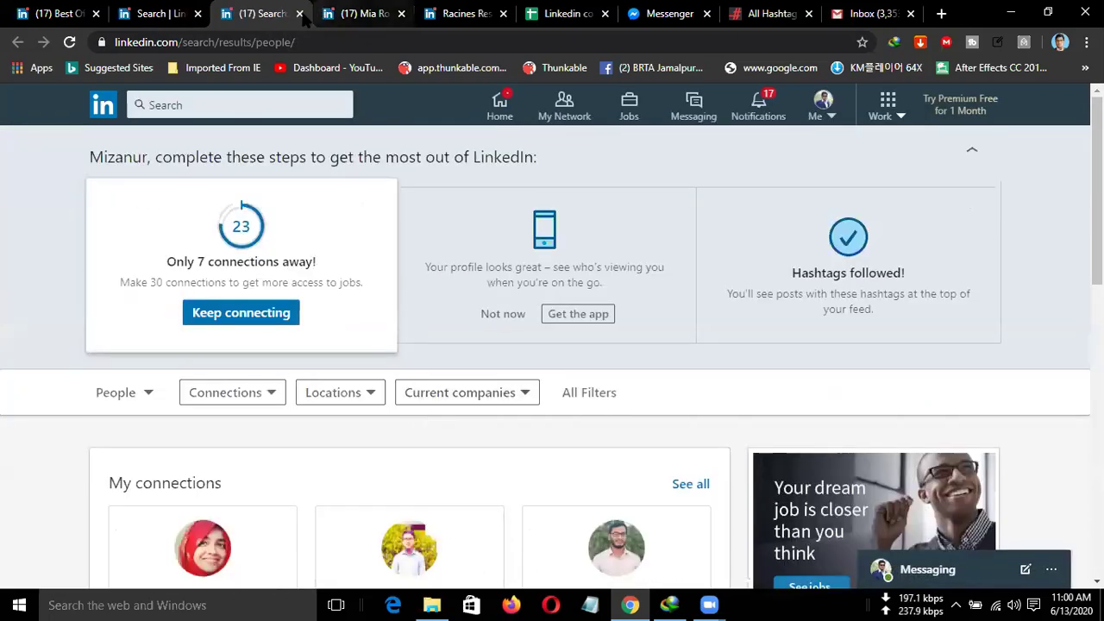
{"action": "left_click", "coordinate": [160, 8]}
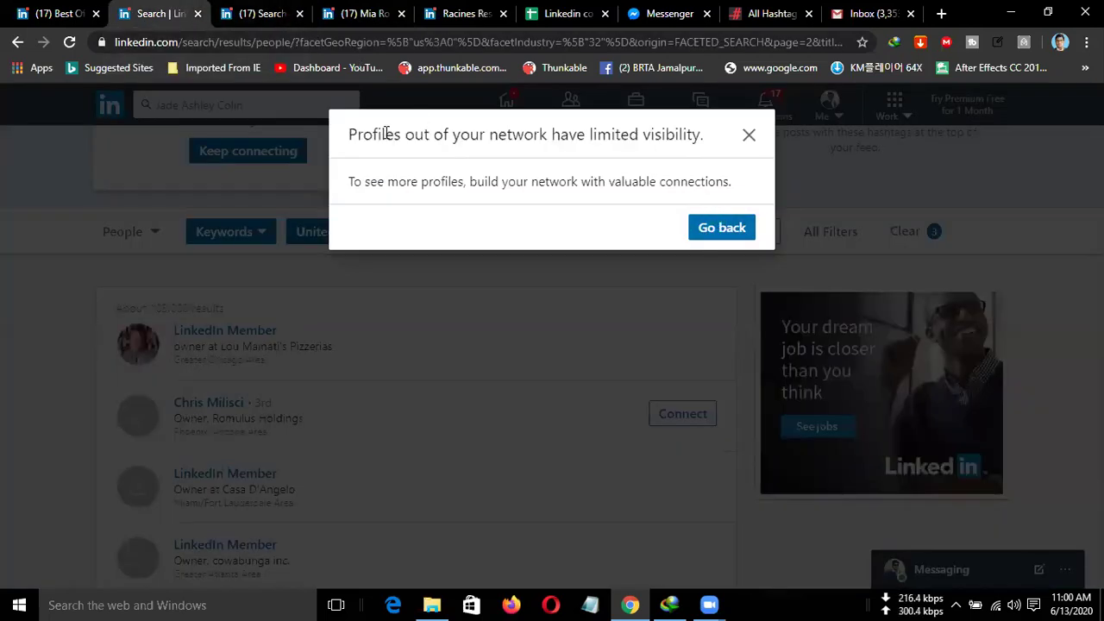
{"action": "left_click", "coordinate": [676, 226]}
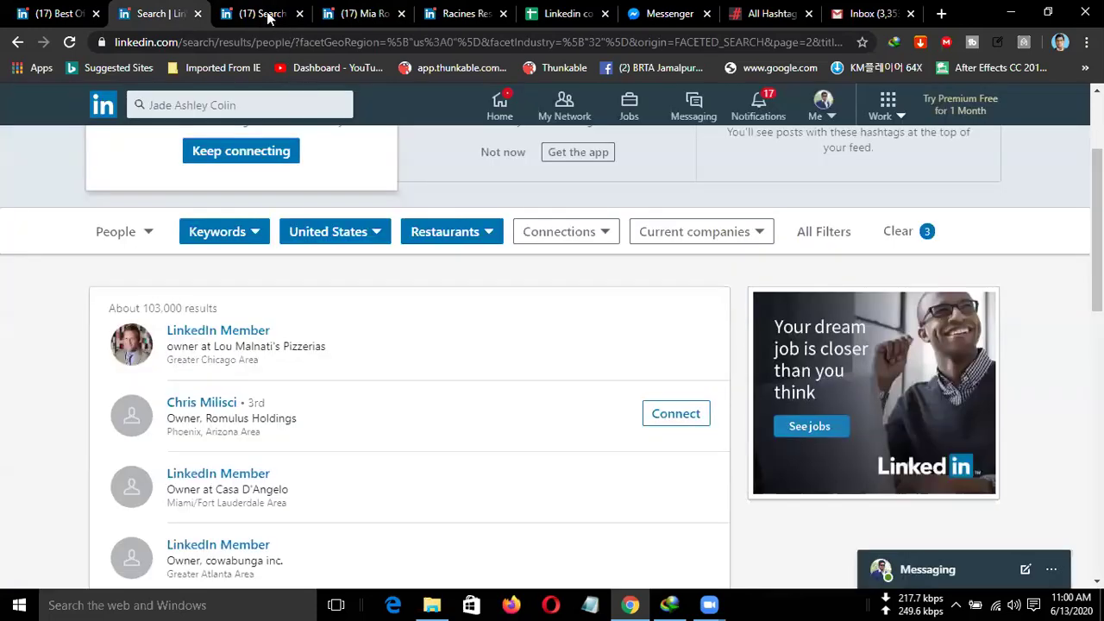
{"action": "left_click", "coordinate": [304, 14]}
{"action": "left_click", "coordinate": [300, 13]}
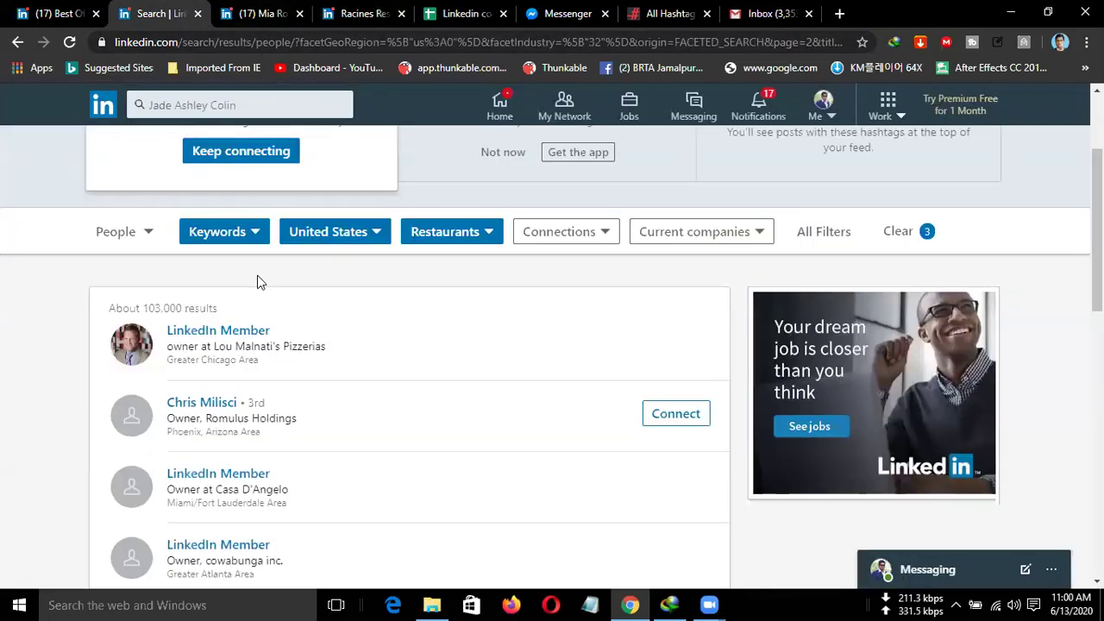
{"action": "left_click", "coordinate": [242, 336], "text": "ctrl"}
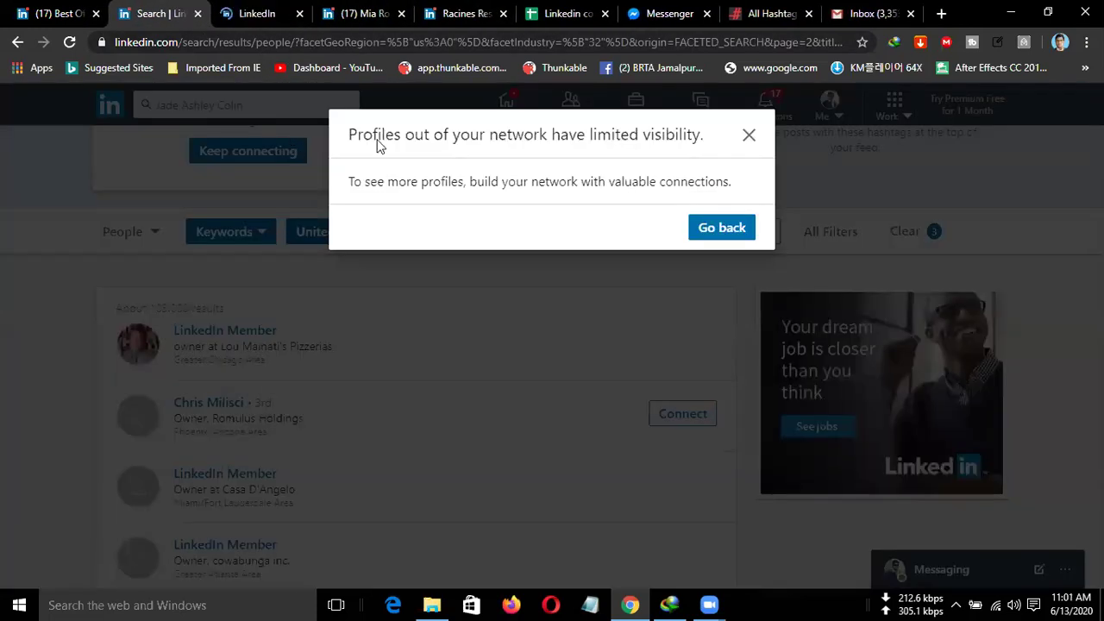
{"action": "left_click", "coordinate": [691, 236]}
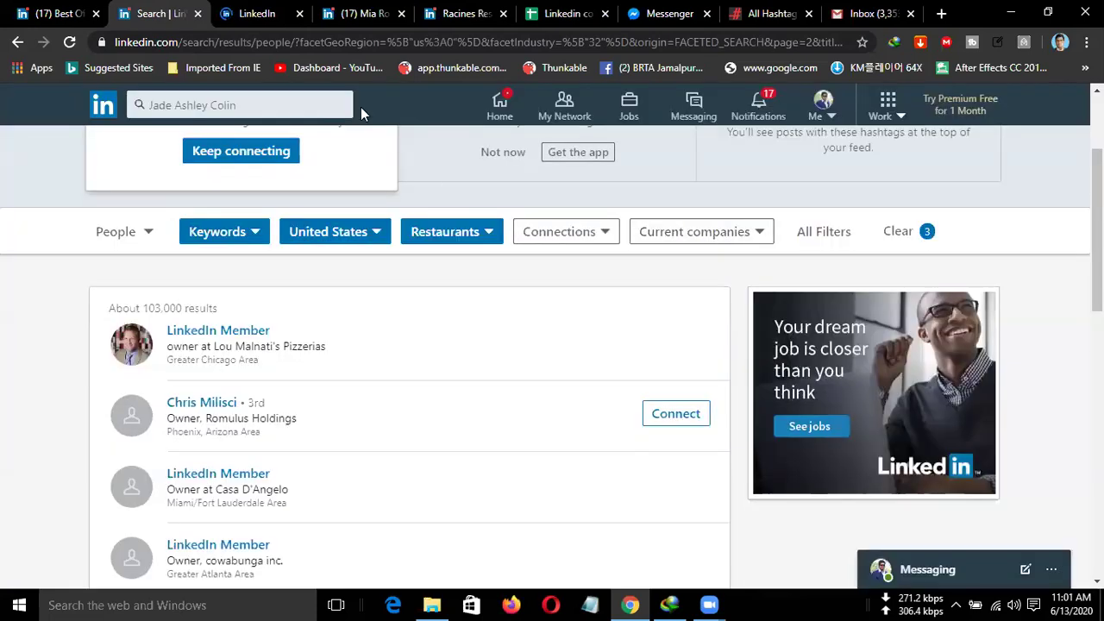
{"action": "left_click", "coordinate": [253, 14]}
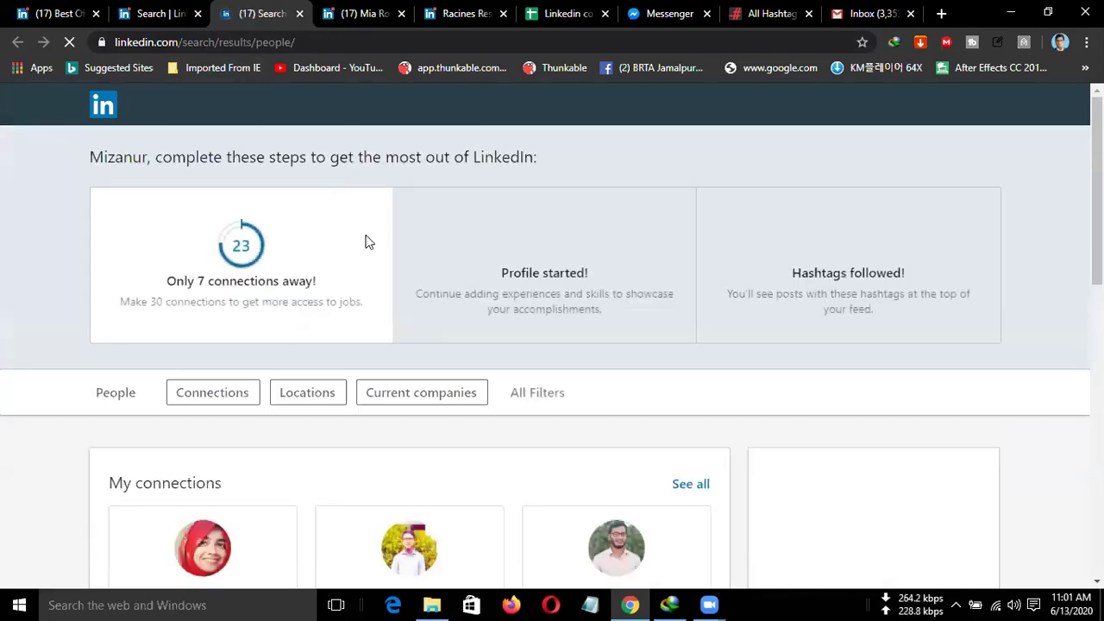
{"action": "scroll", "coordinate": [389, 312], "scroll_direction": "down", "scroll_amount": 8}
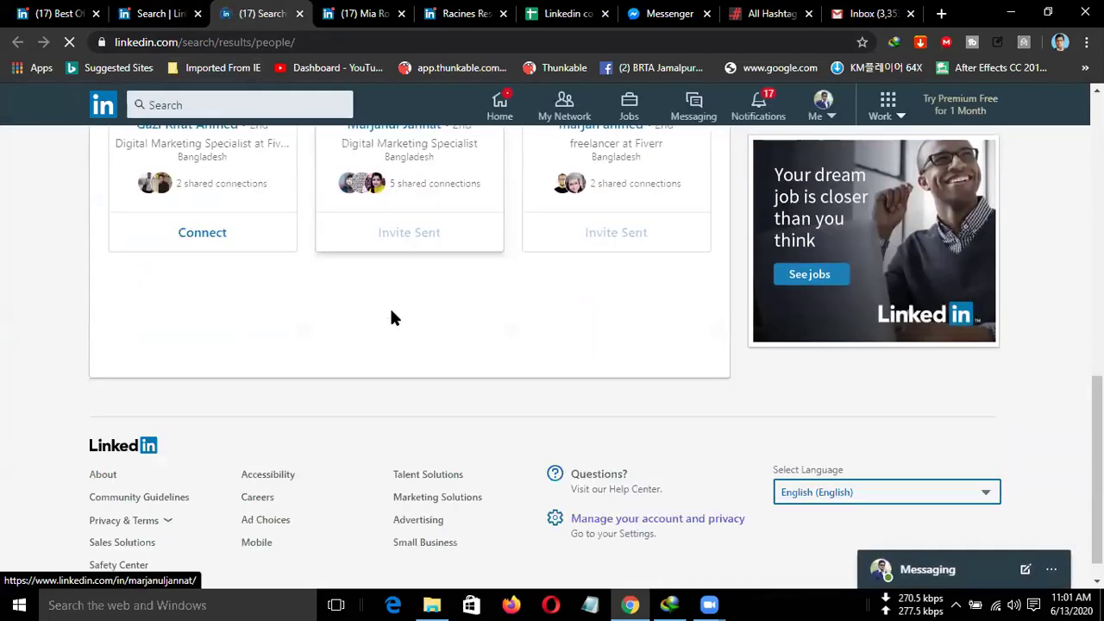
{"action": "left_click", "coordinate": [299, 13]}
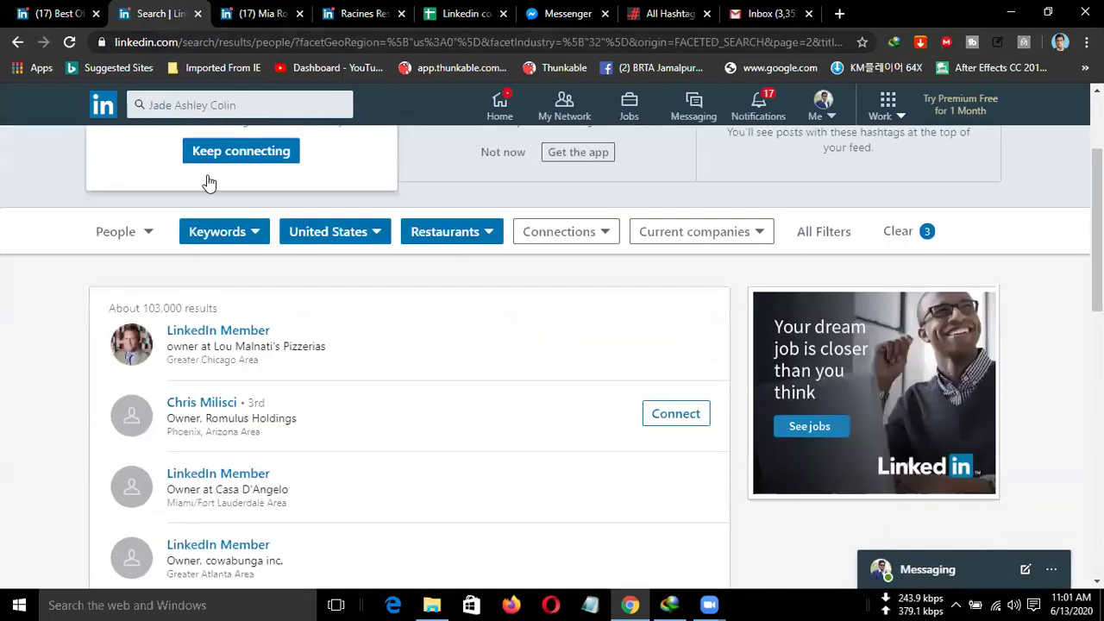
{"action": "scroll", "coordinate": [290, 315], "scroll_direction": "down", "scroll_amount": 4}
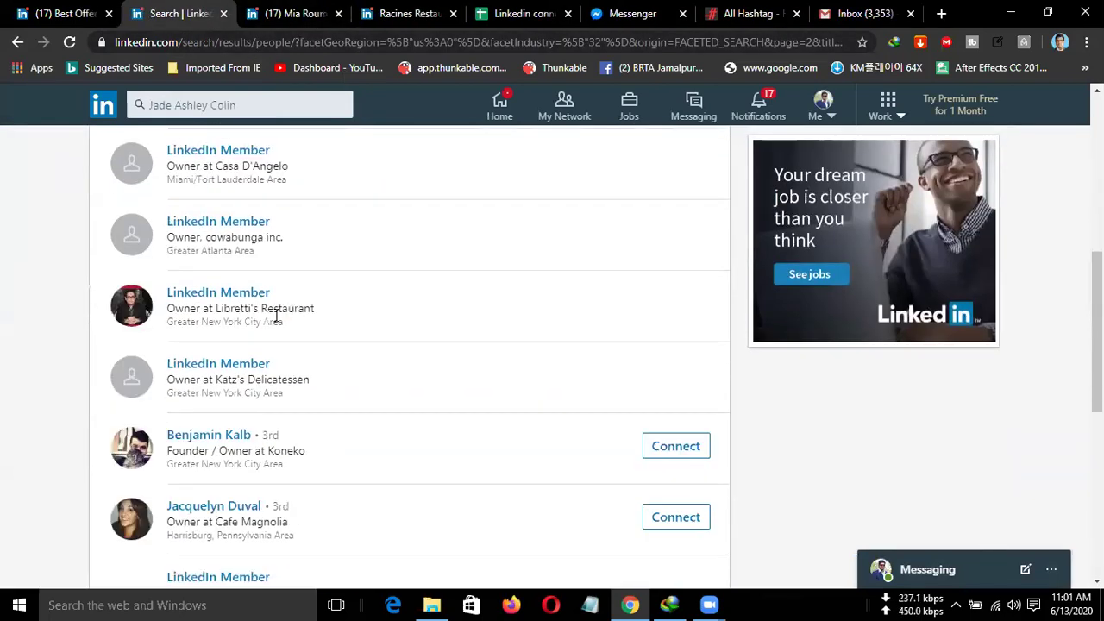
{"action": "left_click", "coordinate": [218, 293]}
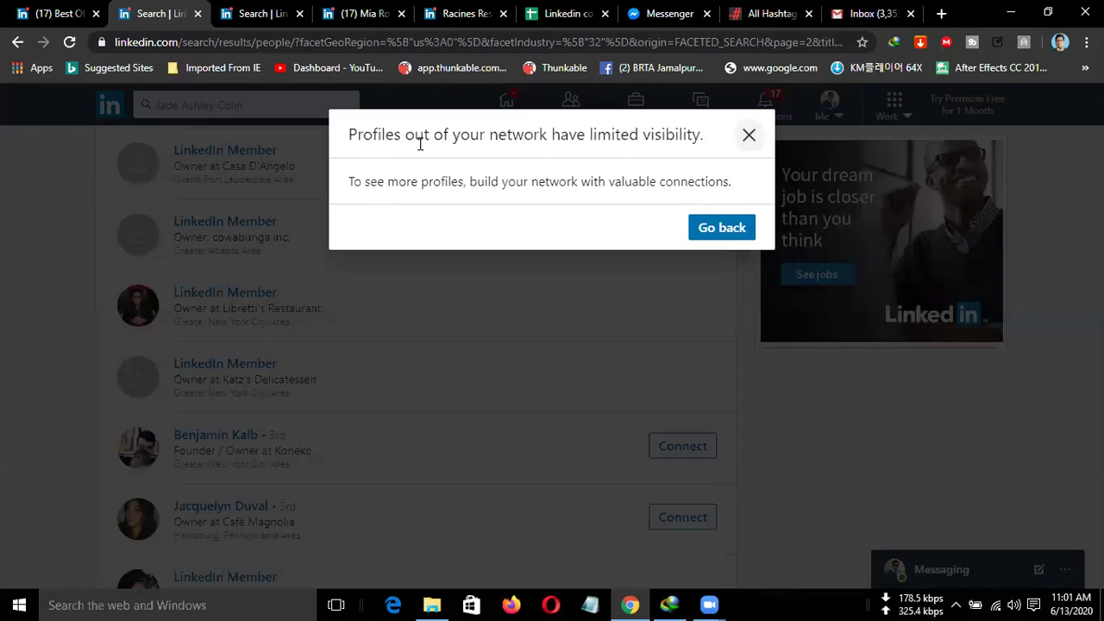
{"action": "key", "text": "Escape"}
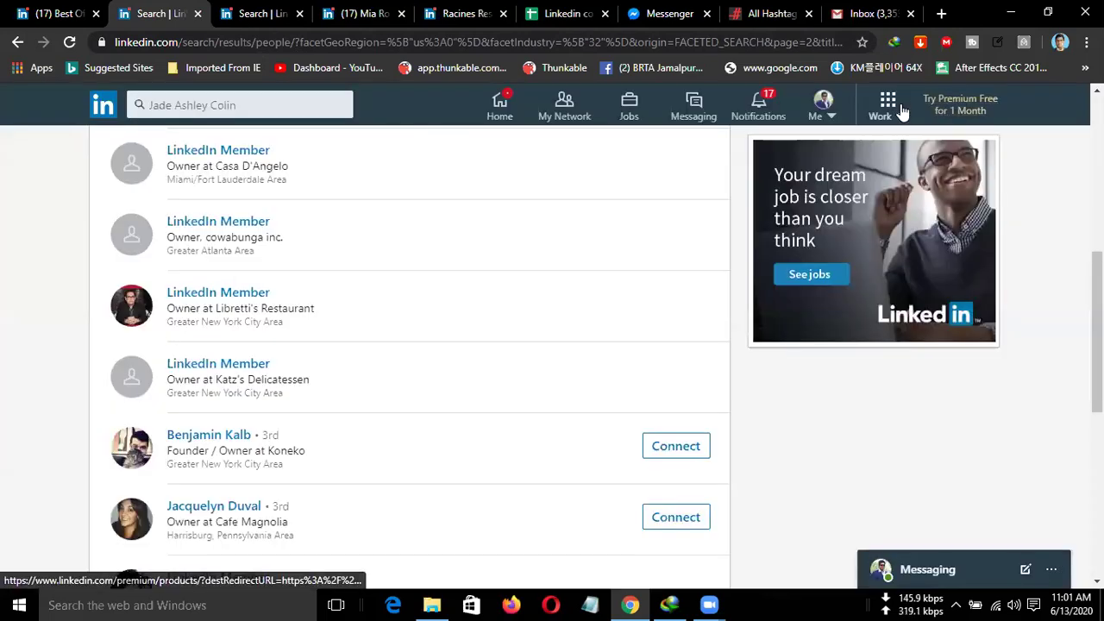